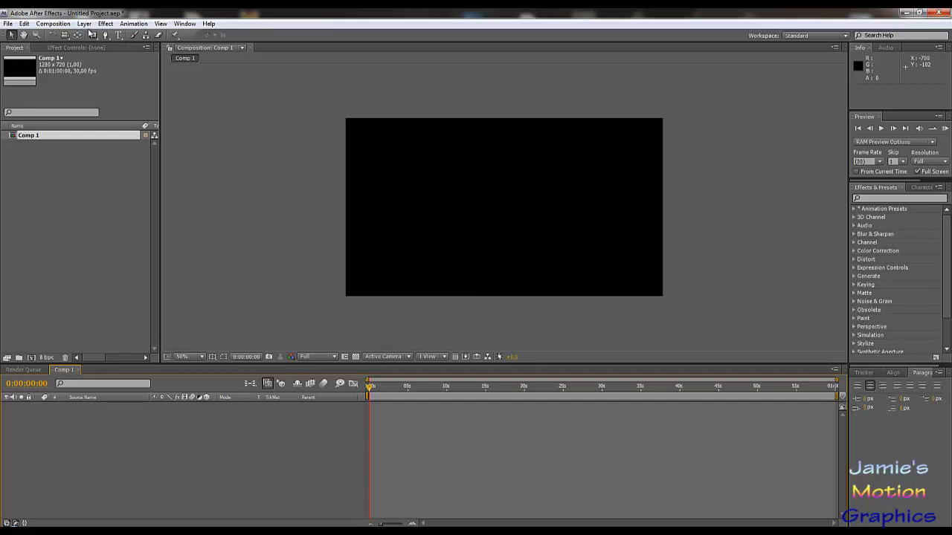
Create a 1280 x 720 px solid layer coloured deep royal blue (#00267C).
click(92, 35)
click(85, 25)
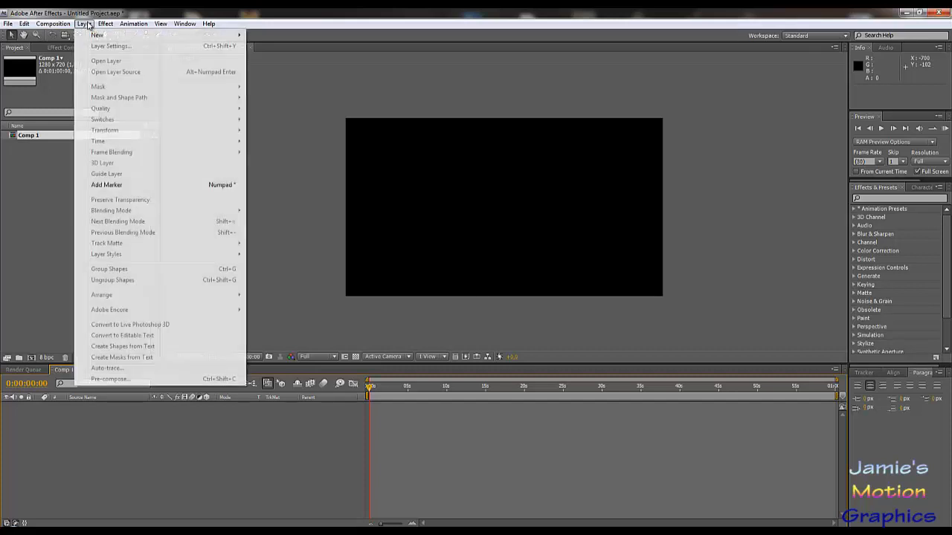
mouse_move(97, 35)
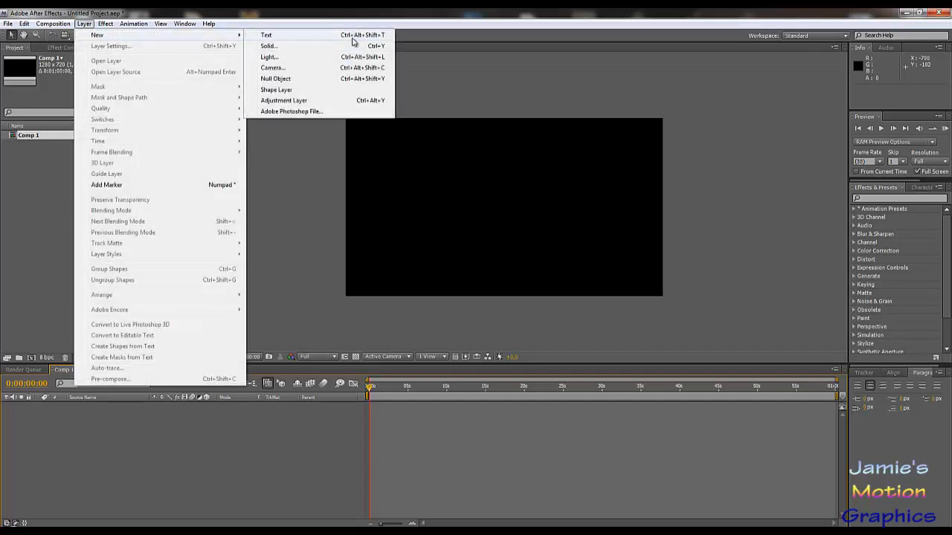
click(284, 48)
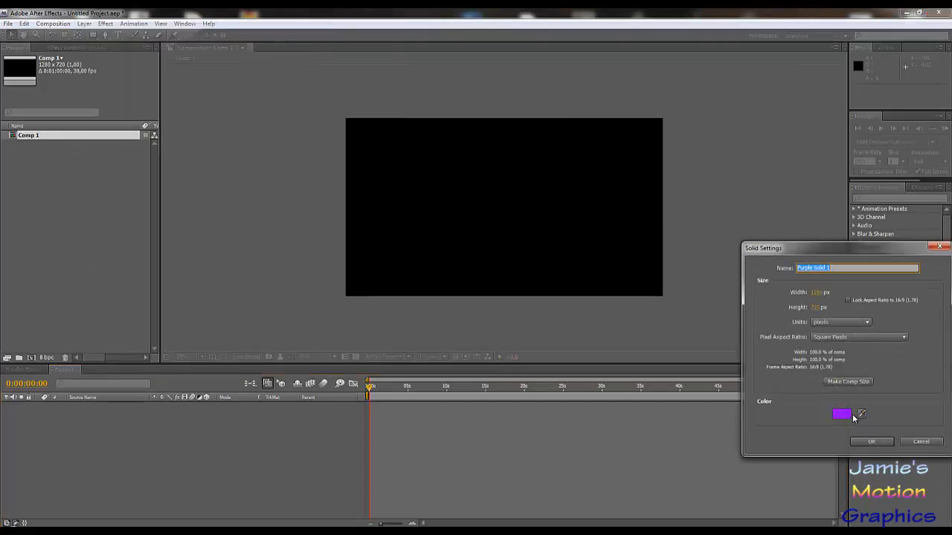
click(840, 415)
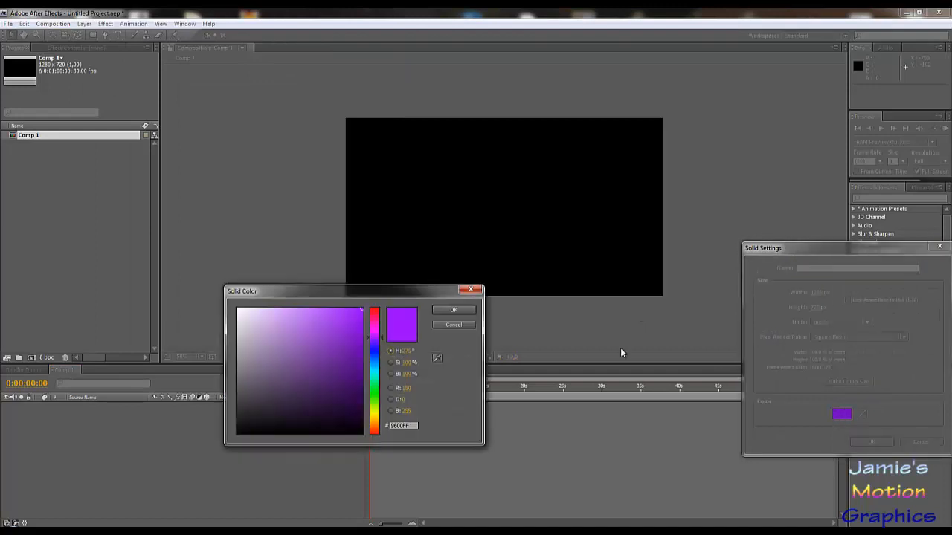
click(373, 371)
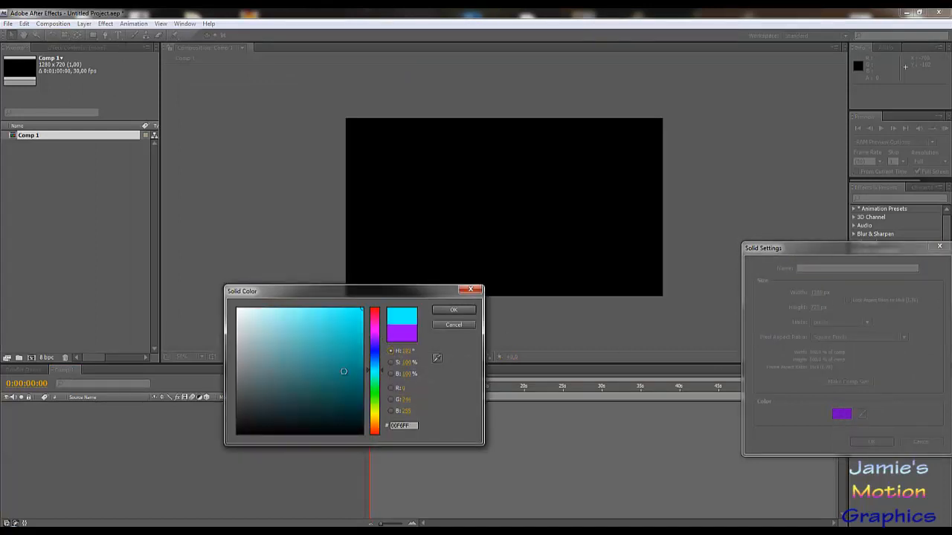
drag(375, 371, 374, 356)
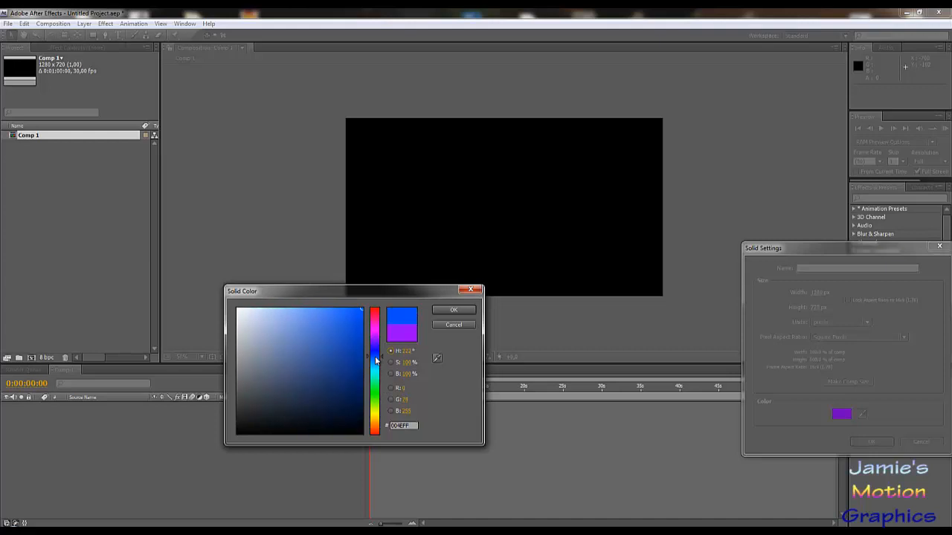
click(349, 356)
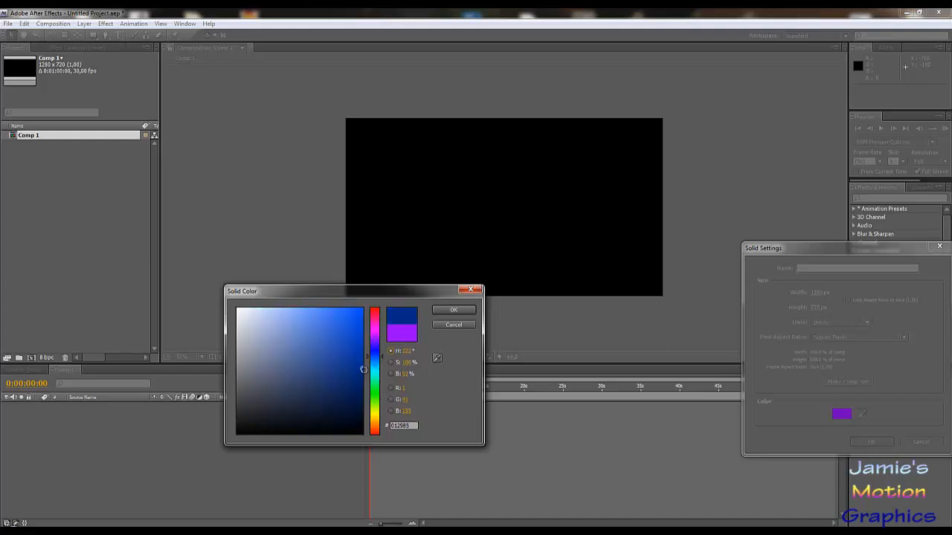
click(452, 311)
click(870, 441)
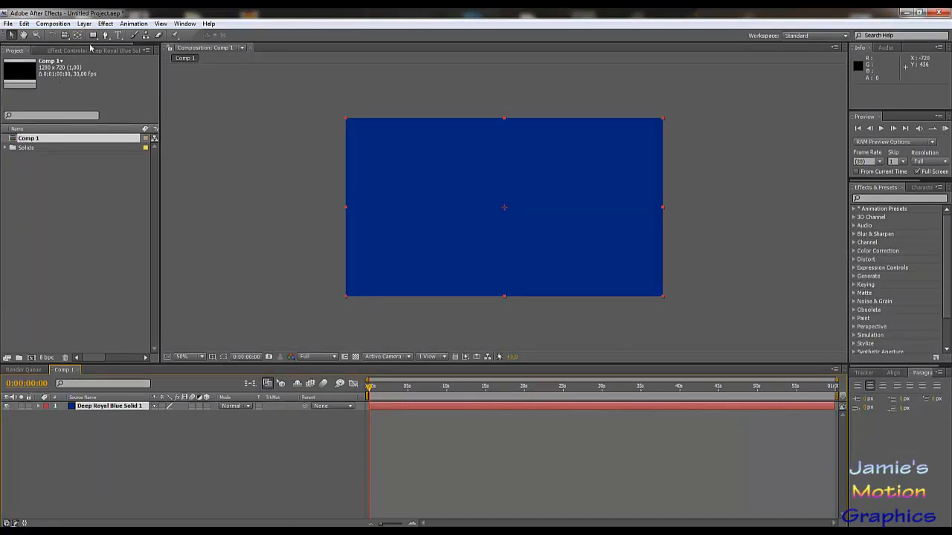
Create a second solid layer at 1280 x 720 px in dark green, above the blue one.
click(86, 25)
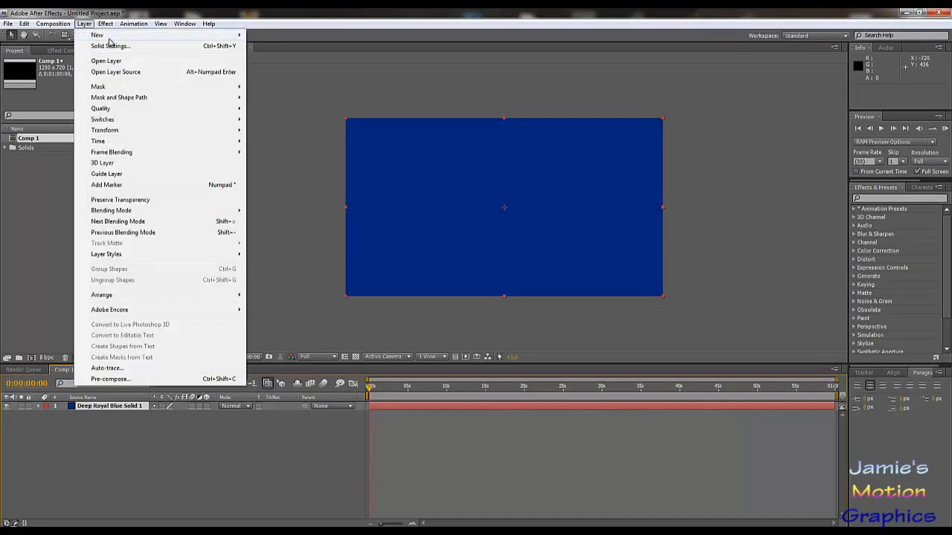
mouse_move(108, 36)
click(281, 47)
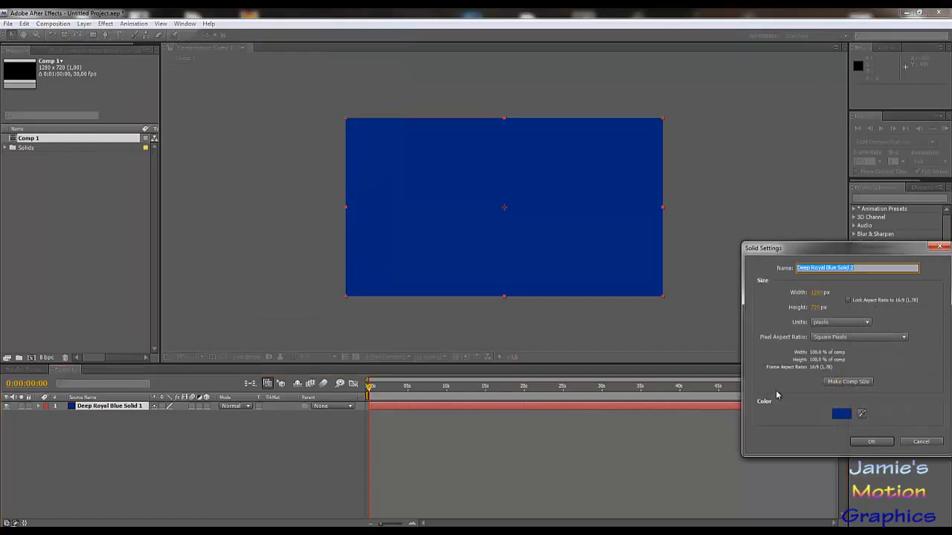
click(846, 415)
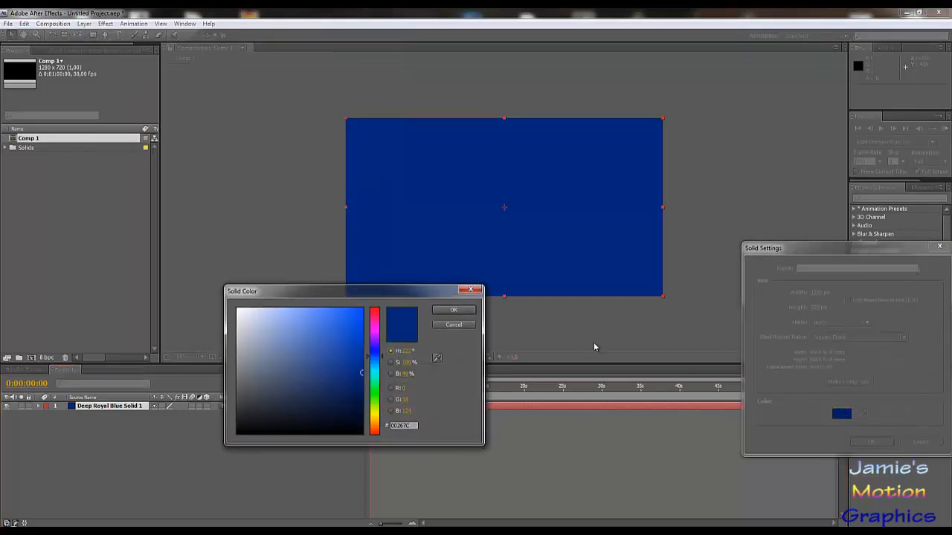
click(374, 393)
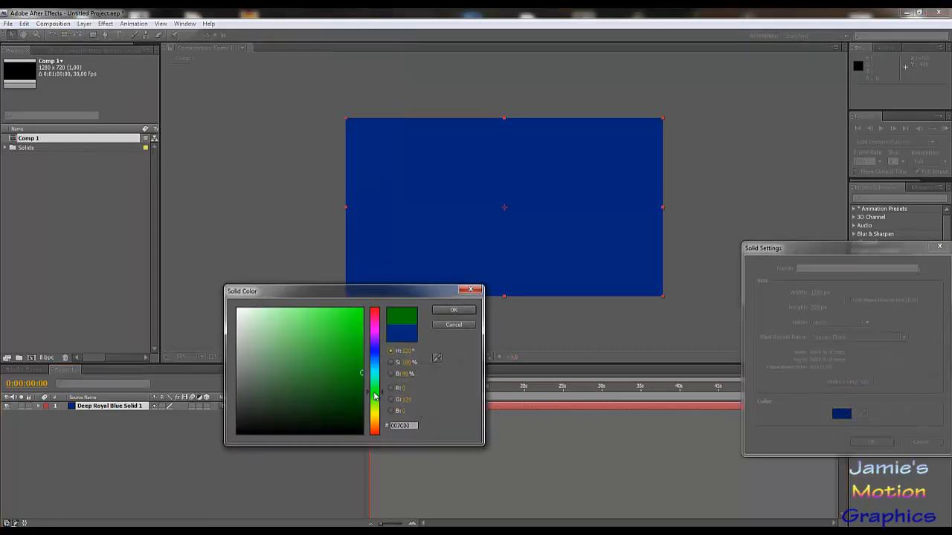
click(446, 311)
click(871, 441)
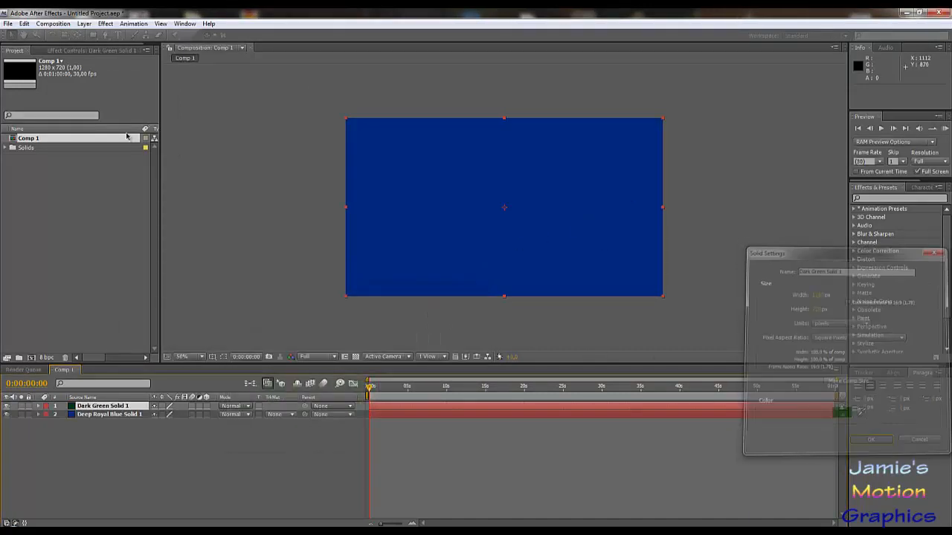
Add a new full-frame mask to the dark green solid and reveal its Mask Path property.
right_click(97, 408)
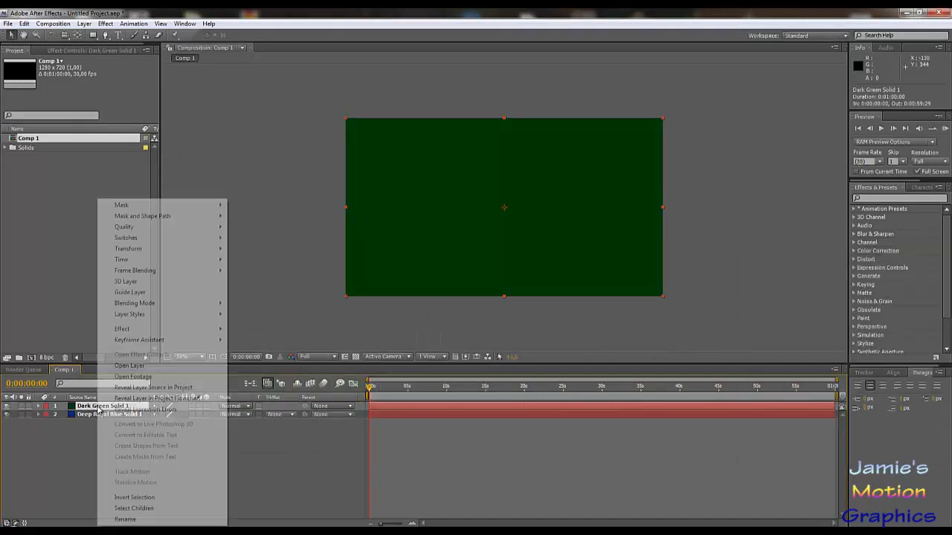
mouse_move(170, 205)
click(251, 206)
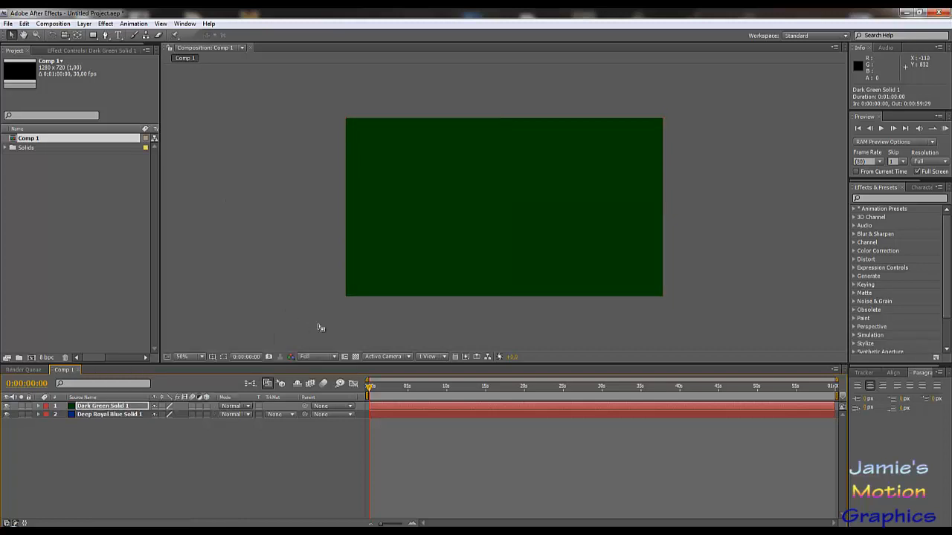
key(m)
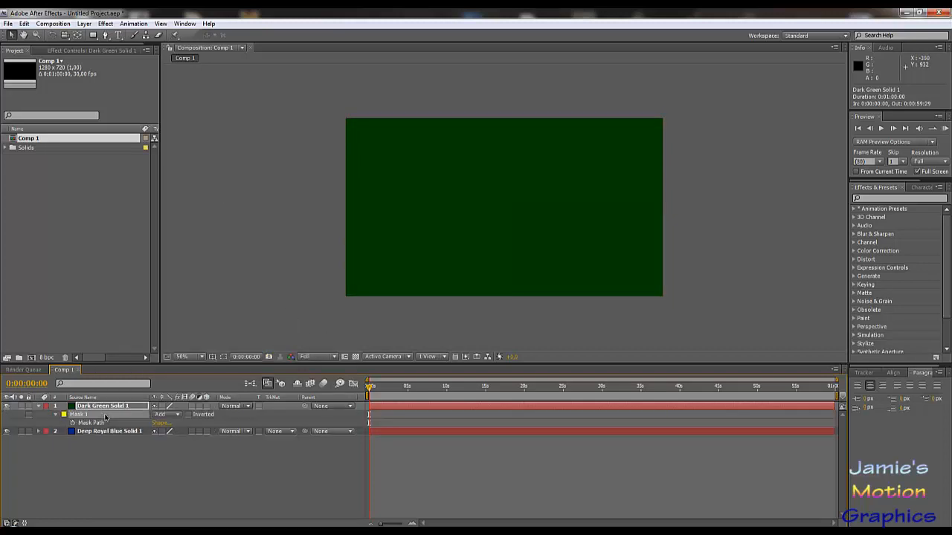
click(100, 423)
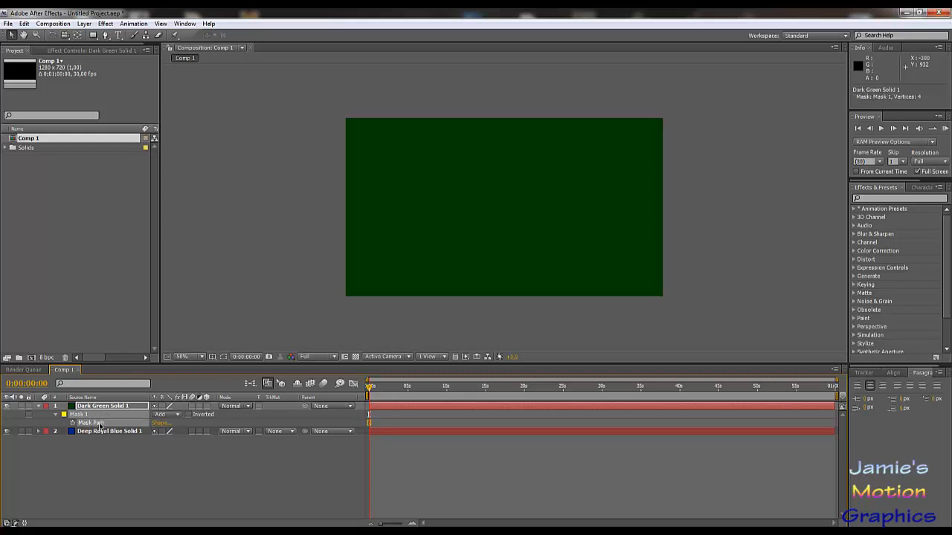
double_click(92, 35)
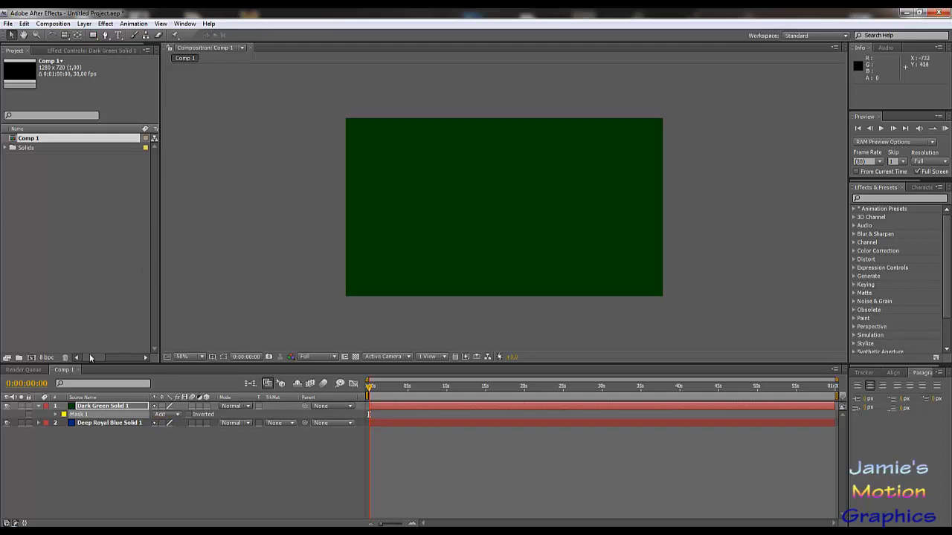
Expand the green layer's mask properties, enable keyframing for Mask Path, and collapse the layer again.
click(55, 415)
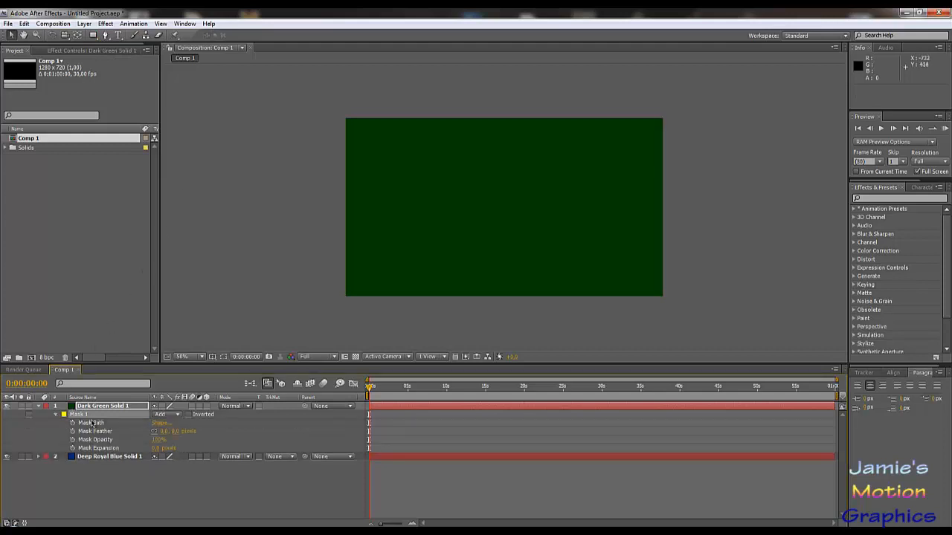
click(92, 423)
click(72, 423)
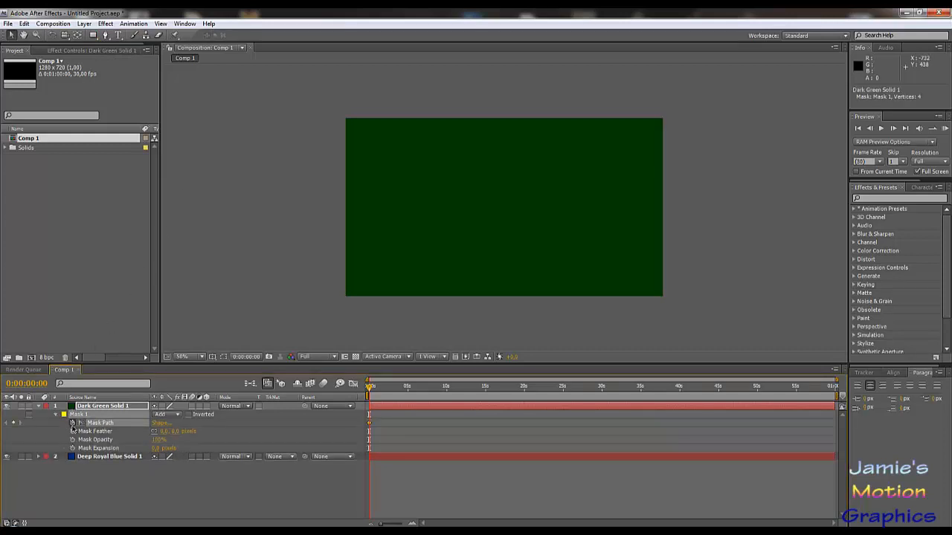
click(97, 422)
key(u)
key(u)
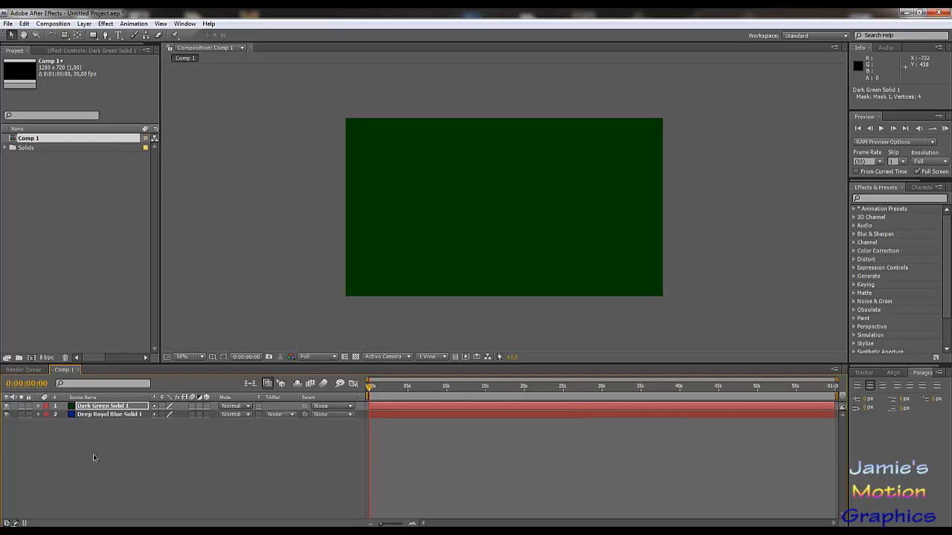
Set the green layer's mask to the full layer bounds and show mask outlines in the composition view.
double_click(95, 35)
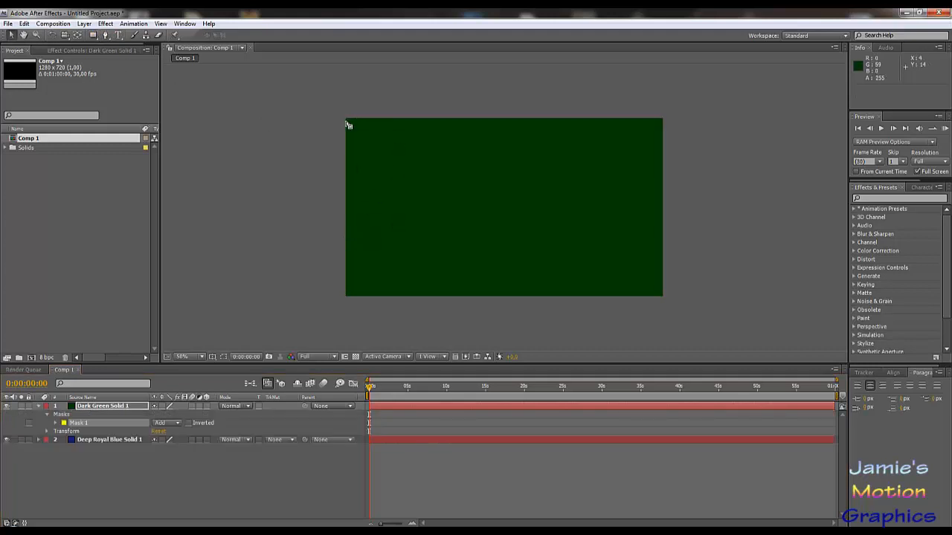
click(225, 357)
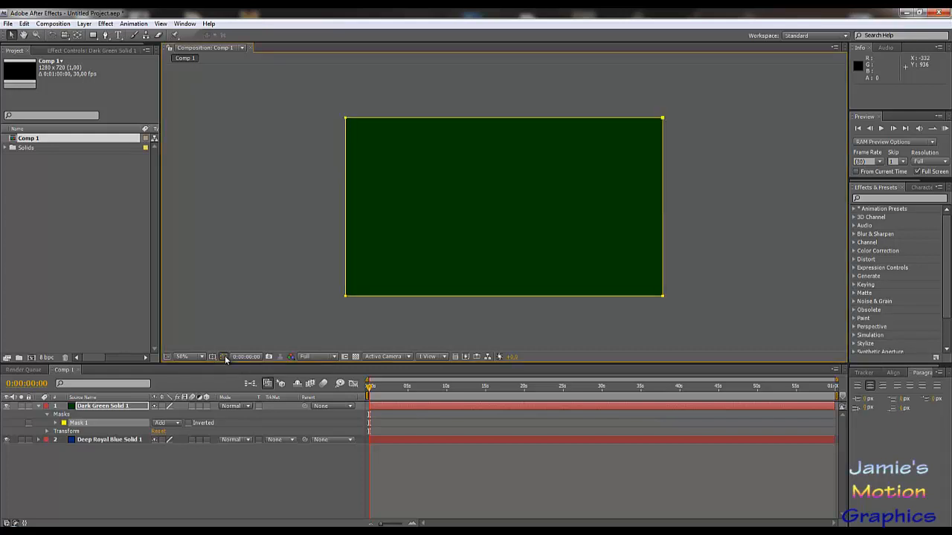
click(9, 38)
drag(306, 90, 699, 153)
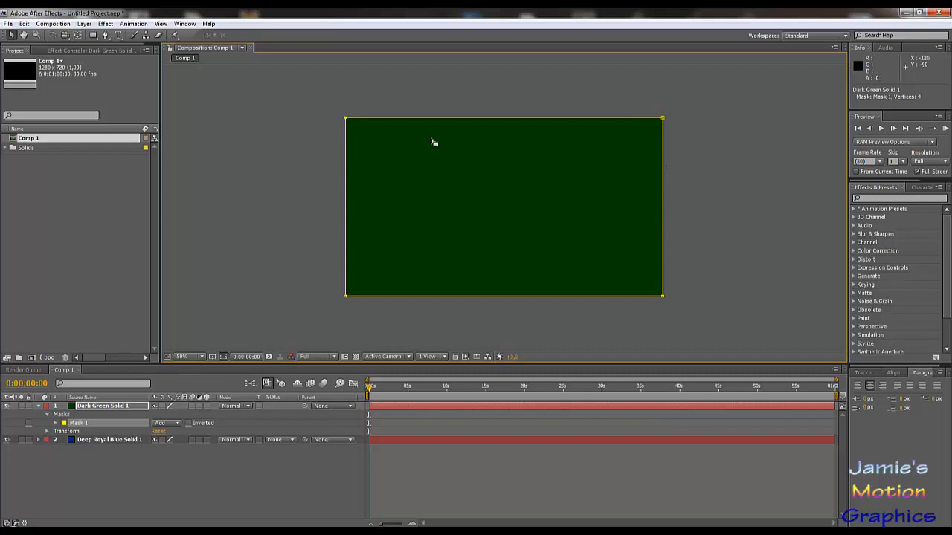
drag(369, 121, 712, 185)
click(293, 87)
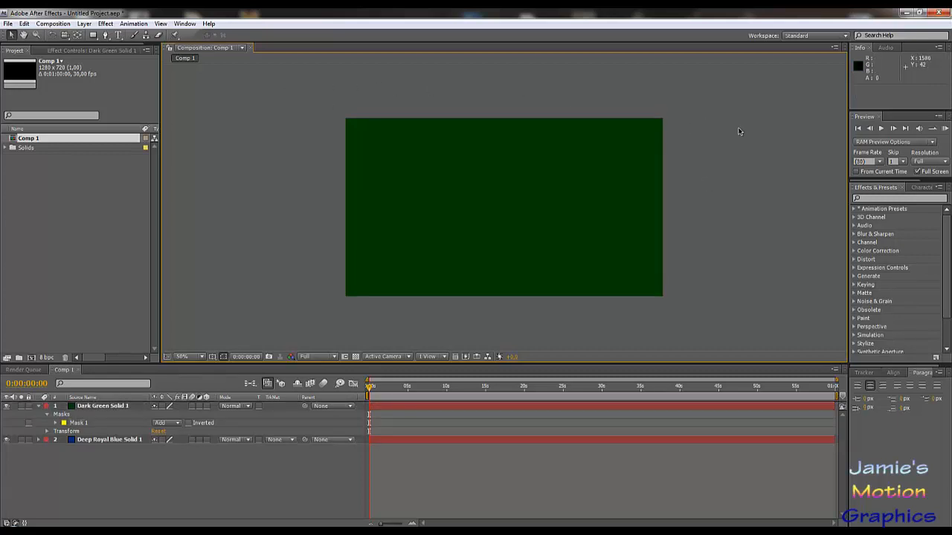
Select Mask 1's two upper points and move them straight down to about three fifths of the frame height, then deselect the mask.
click(97, 424)
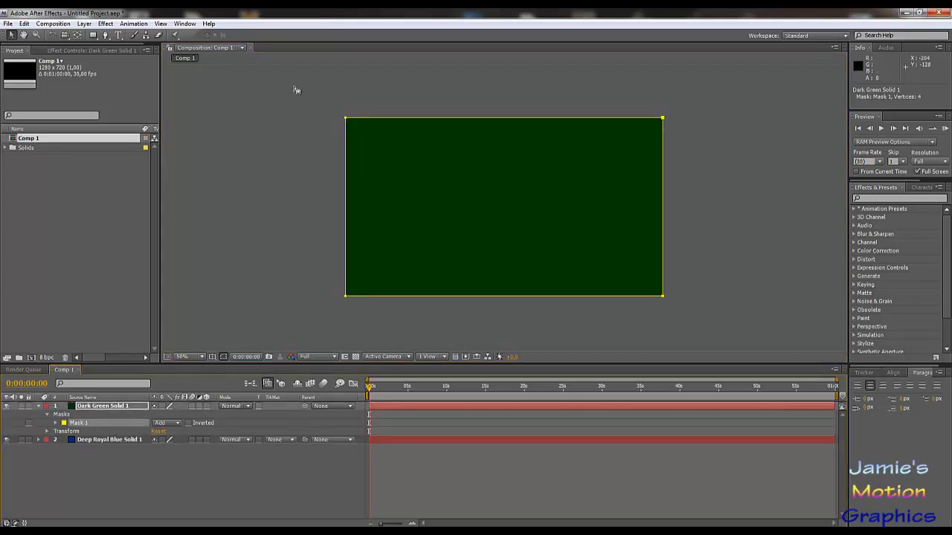
drag(293, 87, 760, 163)
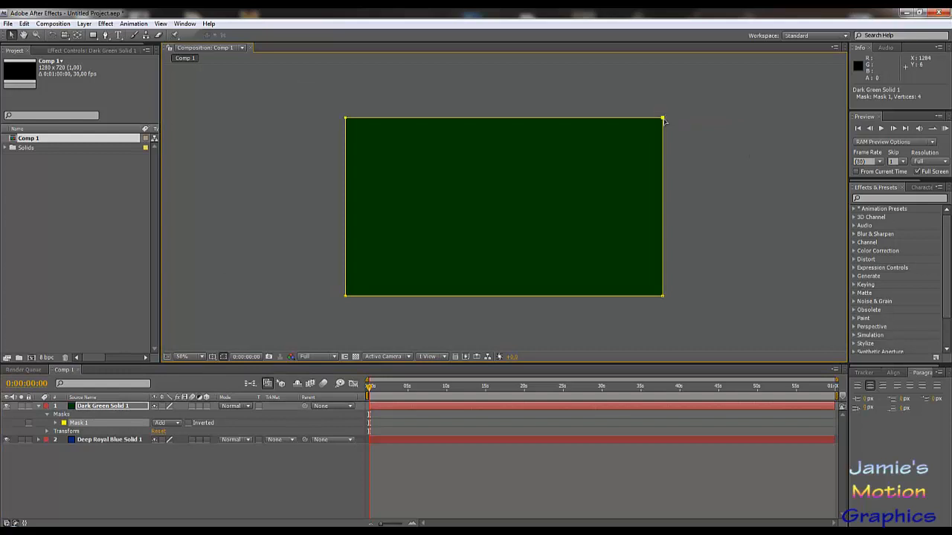
drag(664, 121, 665, 227)
key(Tab)
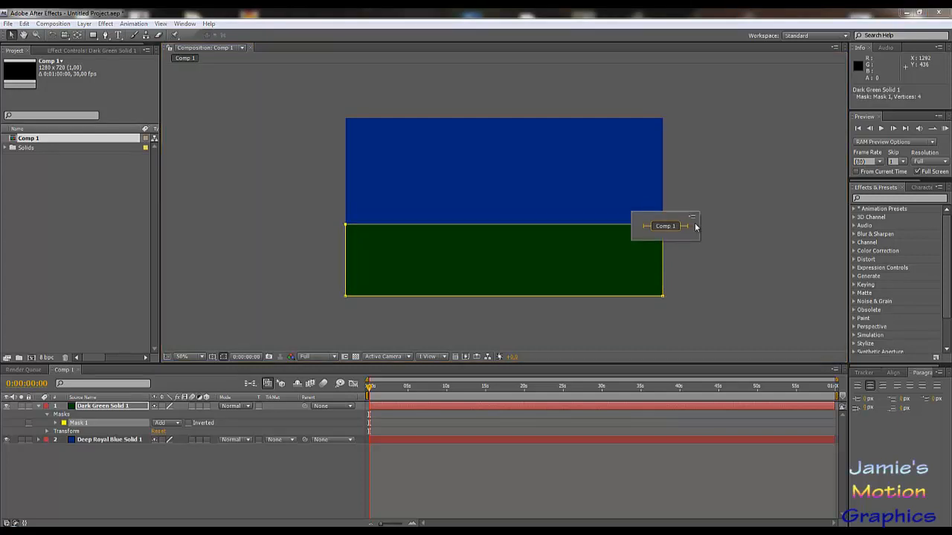
click(743, 213)
click(736, 255)
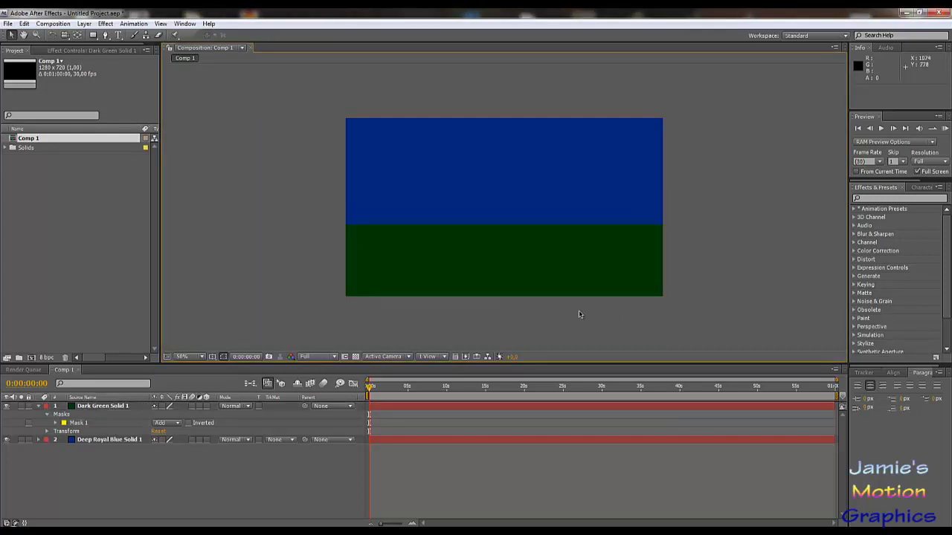
Recolour the deep royal blue background solid to a muted grey-blue, about RGB 50, 69, 112, and deselect the layer.
click(109, 440)
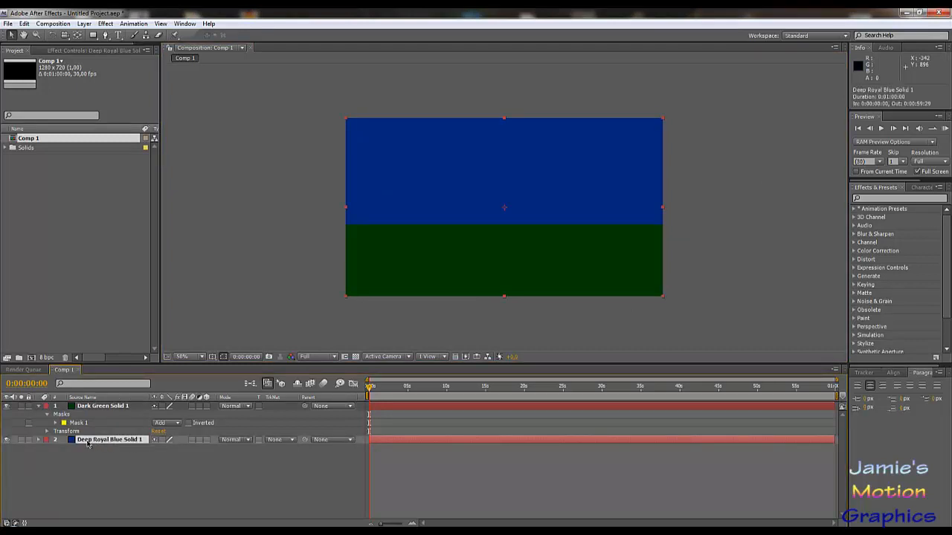
click(84, 23)
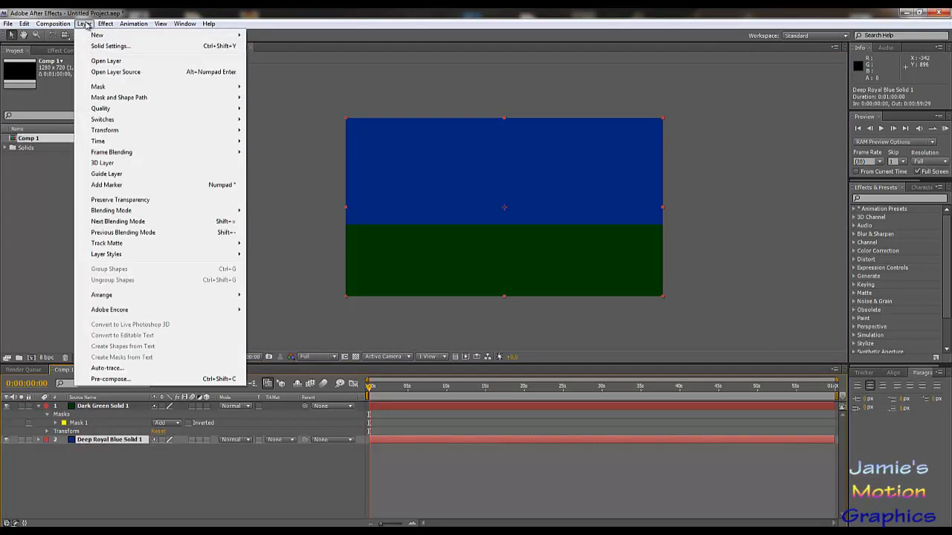
click(89, 46)
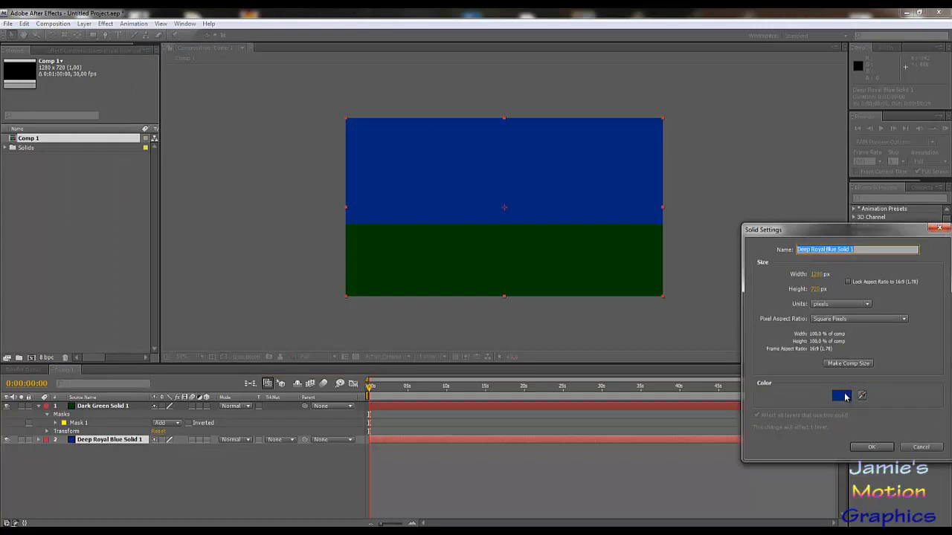
click(840, 395)
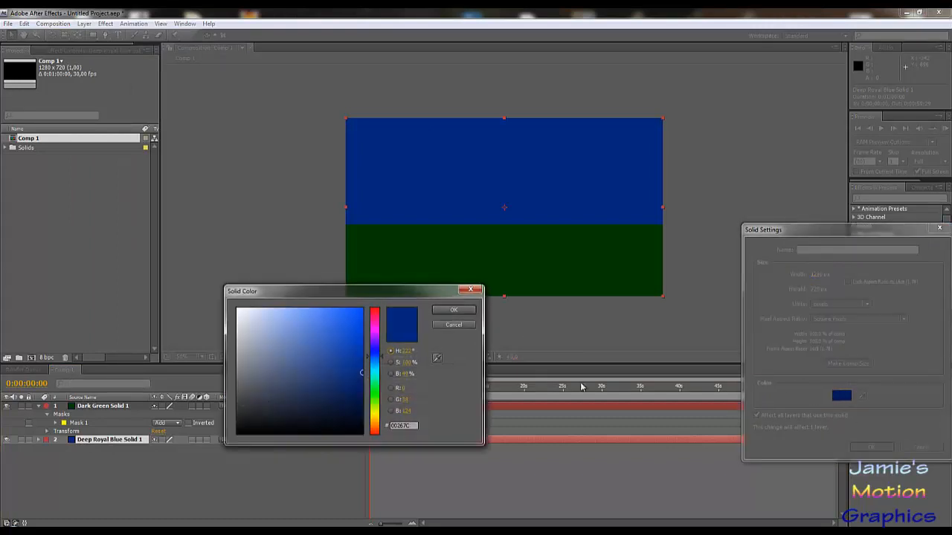
drag(320, 380, 315, 377)
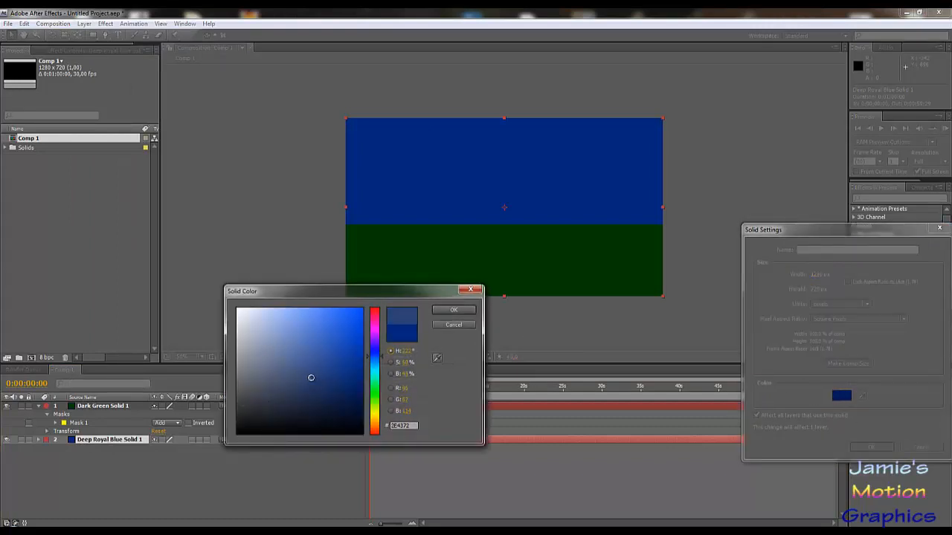
click(456, 310)
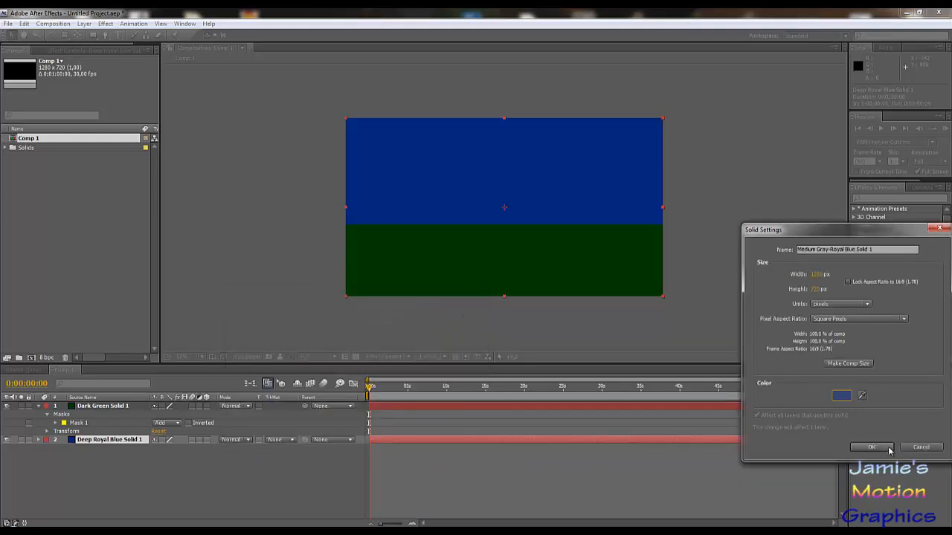
click(885, 447)
click(255, 279)
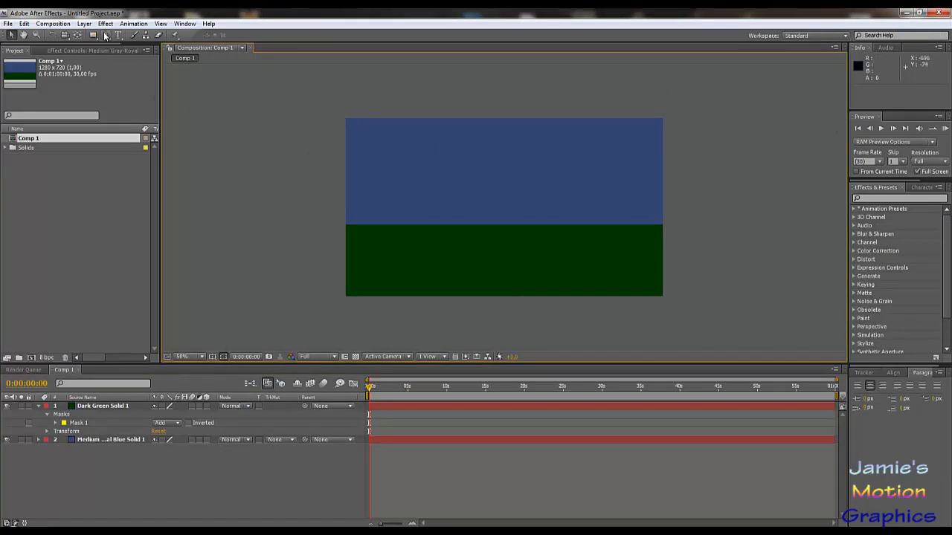
Create a full-frame 1280 x 720 solid layer in bright yellow, RGB 228, 255, 0.
click(84, 23)
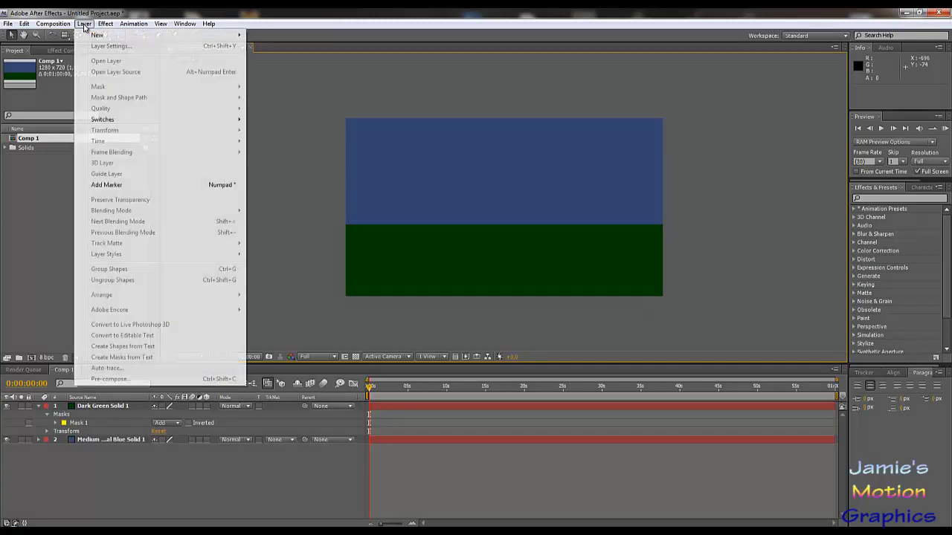
mouse_move(223, 35)
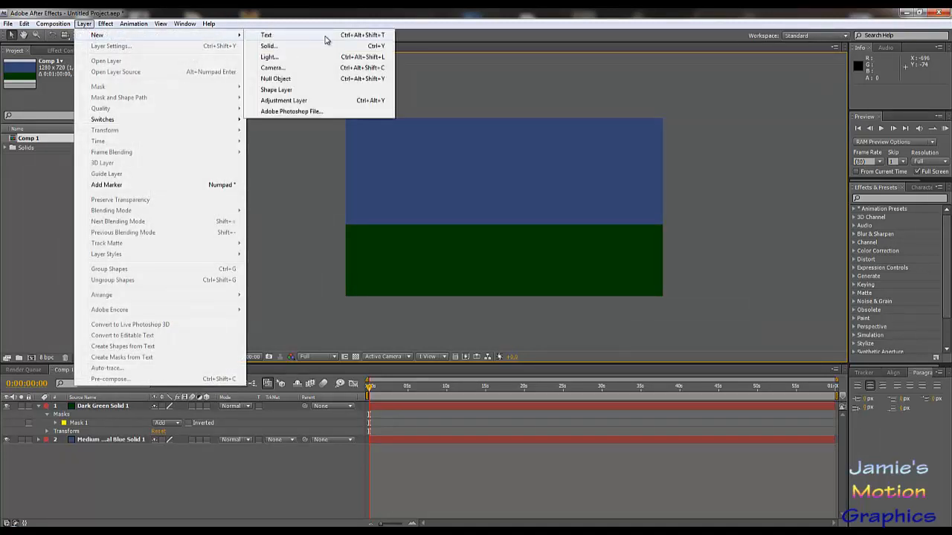
click(289, 49)
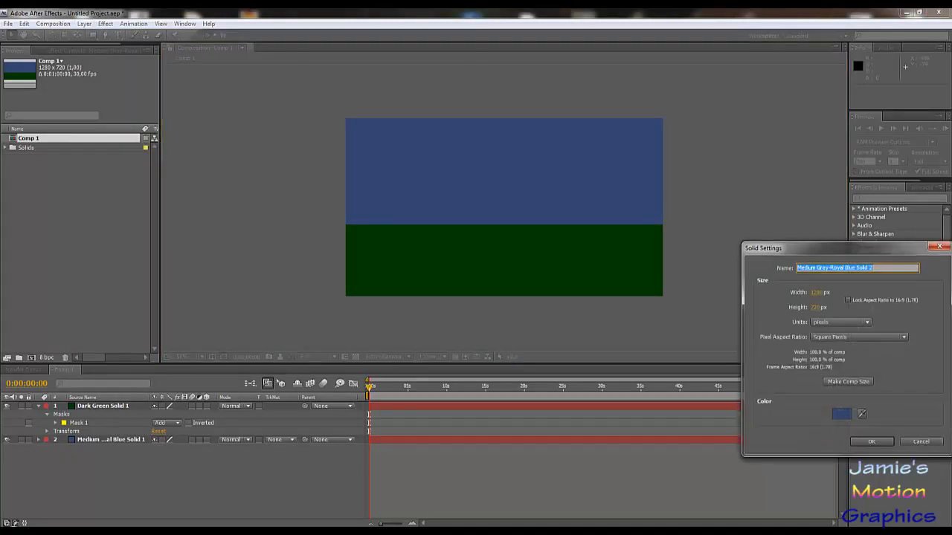
click(841, 413)
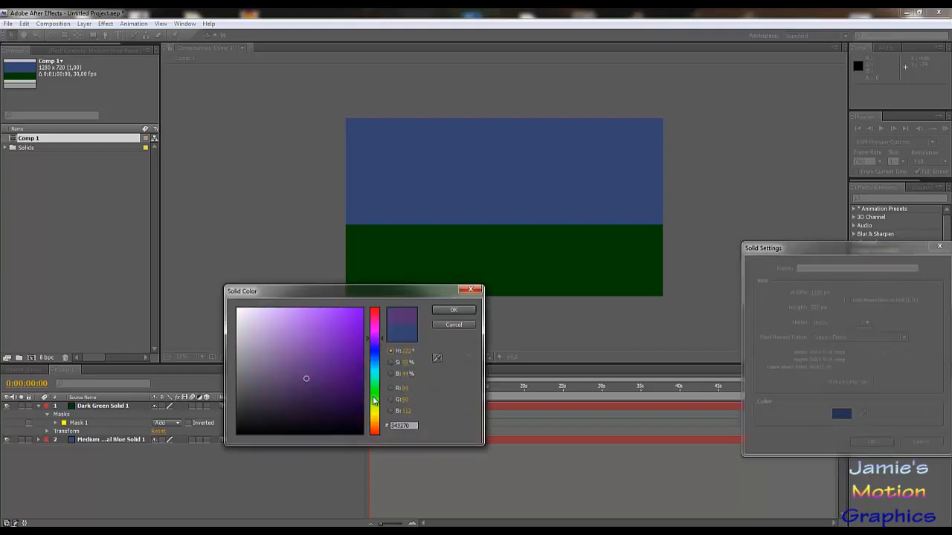
drag(375, 403, 373, 414)
drag(338, 359, 418, 290)
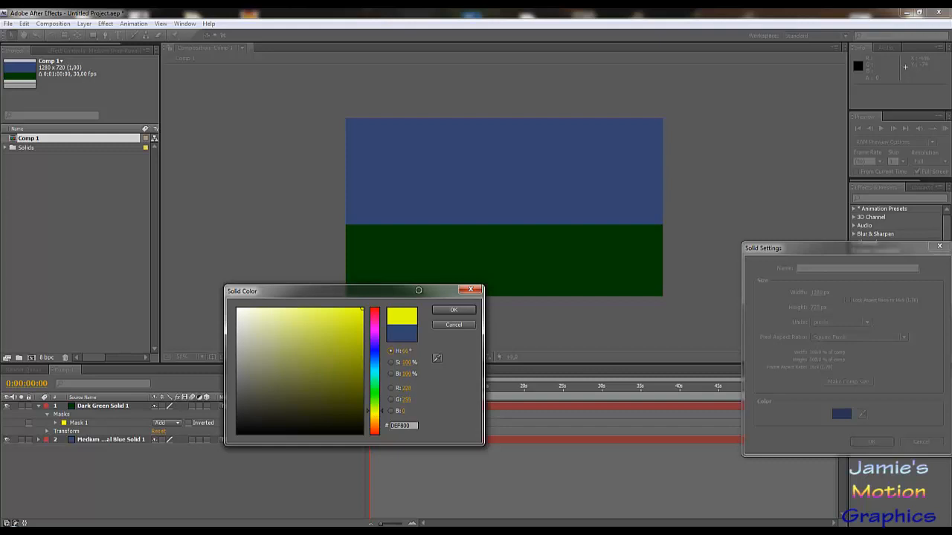
click(453, 309)
click(864, 444)
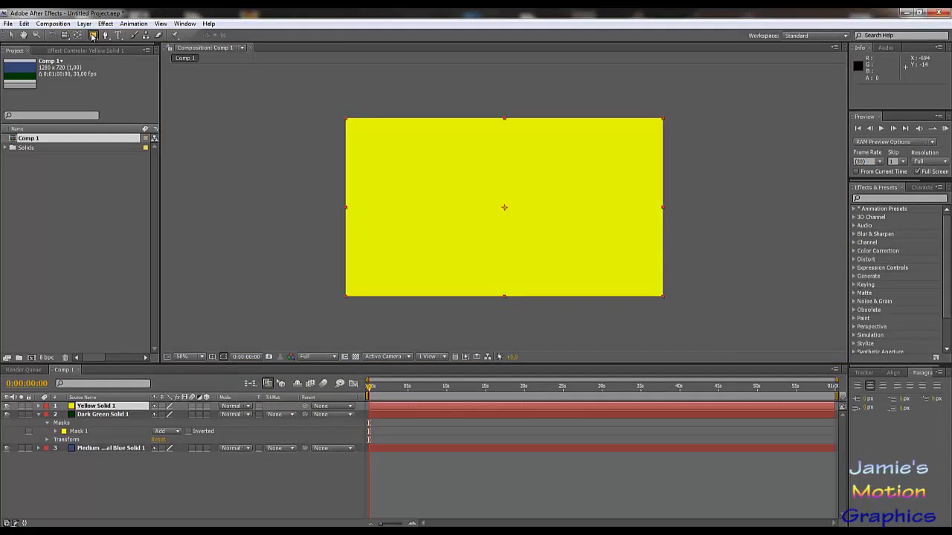
Draw an elliptical mask on the yellow solid and set its bounding box to top 260, left 540, right 740 and bottom 460 px.
drag(92, 36, 143, 66)
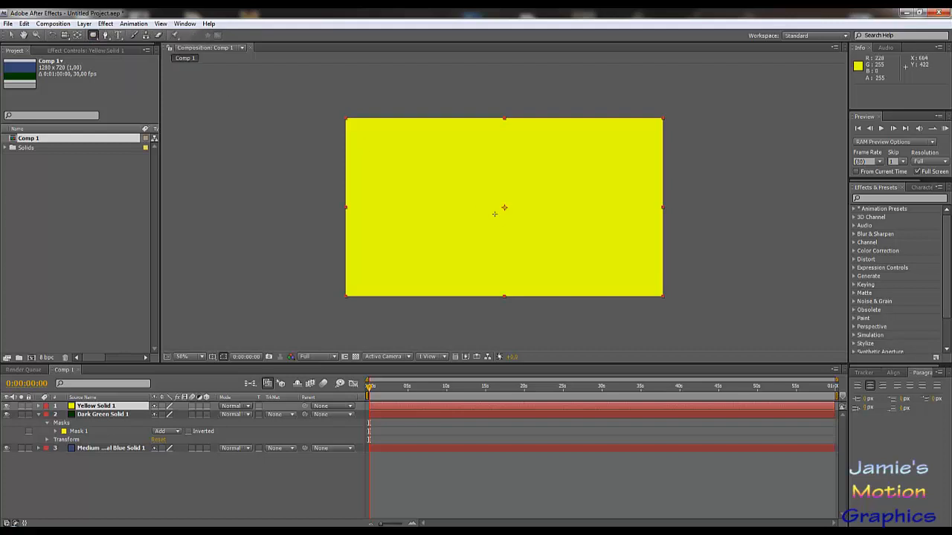
drag(487, 194, 524, 237)
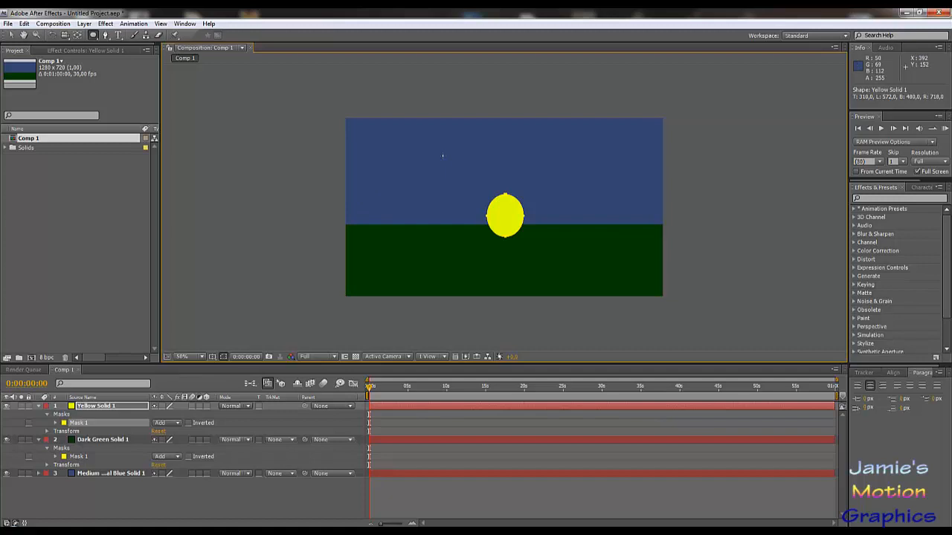
click(55, 423)
click(161, 432)
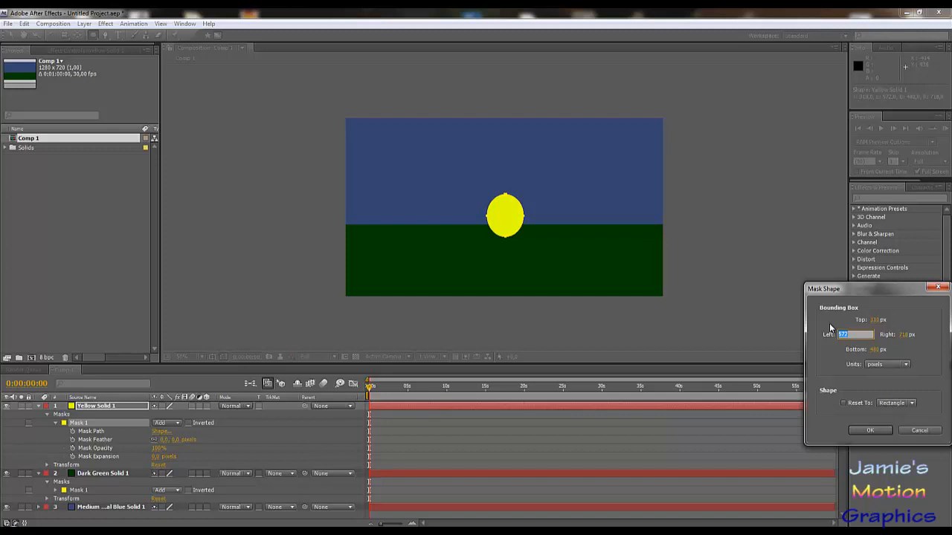
key(shift+Tab)
text(28)
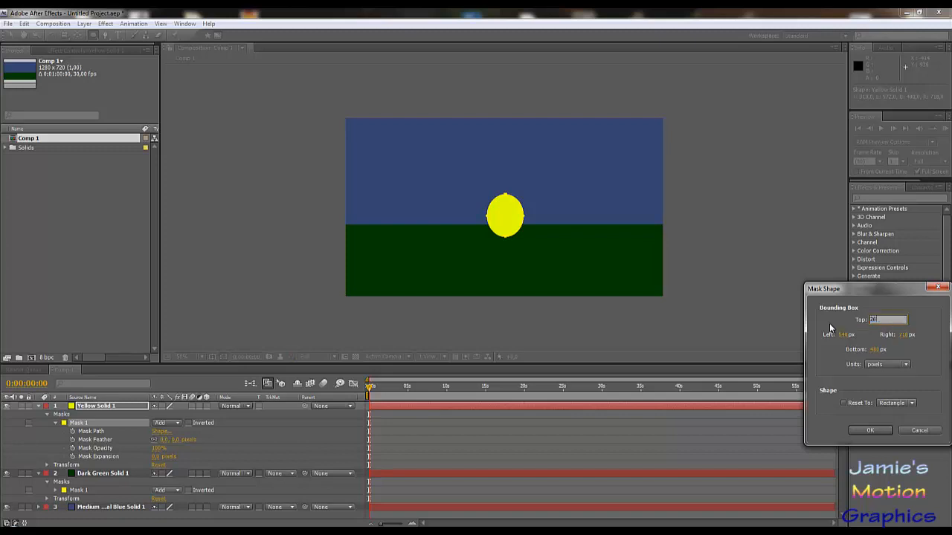
text(0)
key(Tab)
text(740)
key(Tab)
text(460)
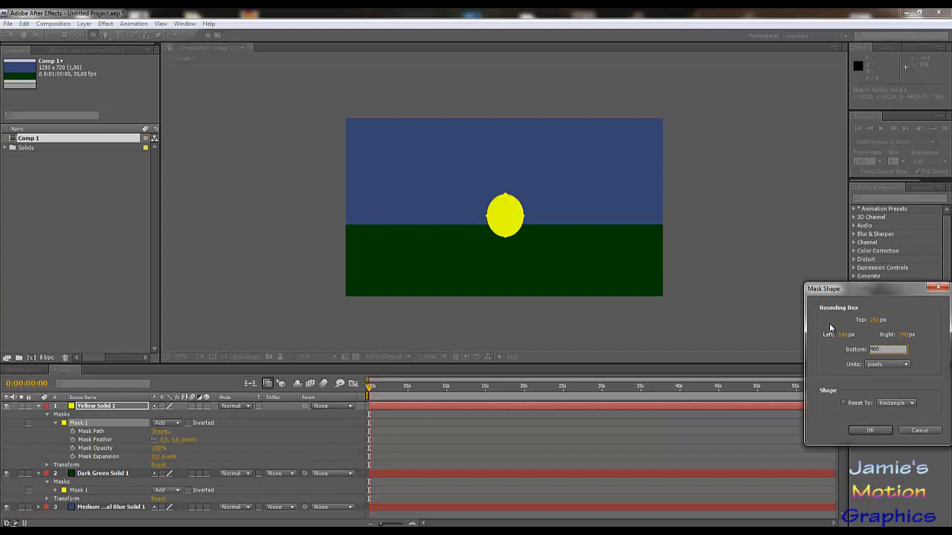
key(Return)
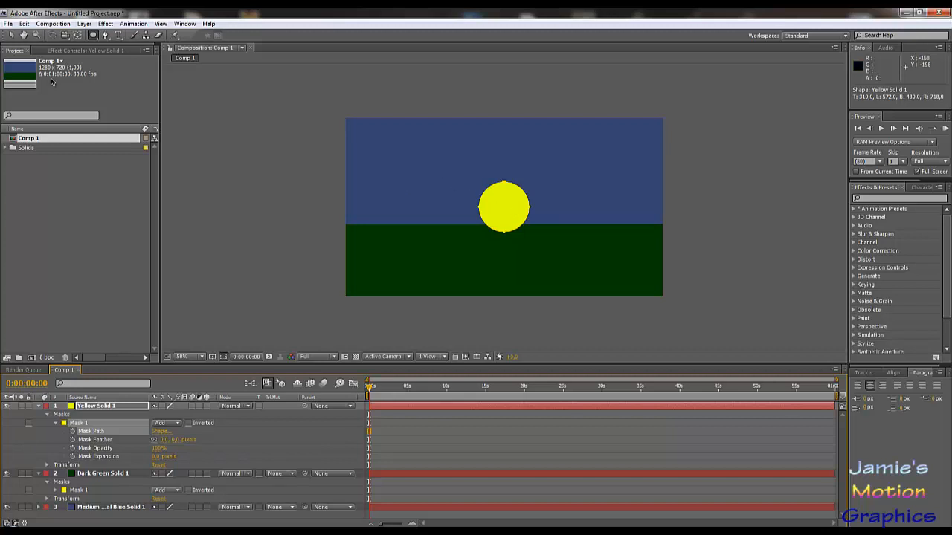
Enable keyframing for the yellow layer's Position, Scale and Rotation at the start of the timeline.
click(98, 407)
click(55, 424)
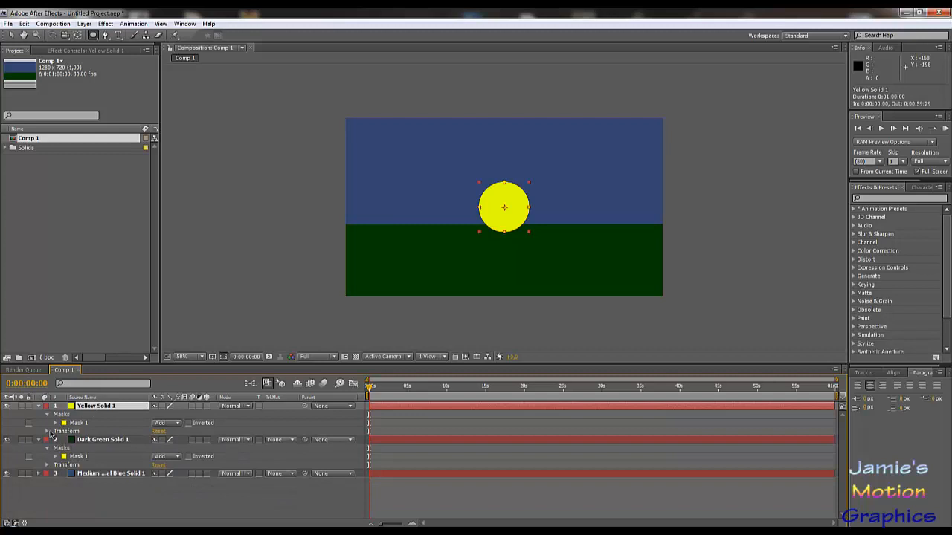
click(47, 431)
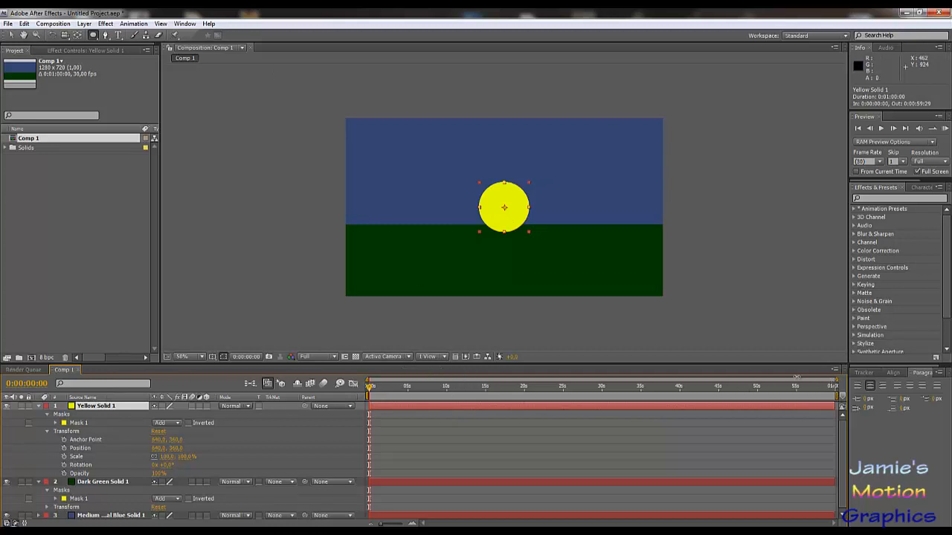
drag(796, 377, 527, 377)
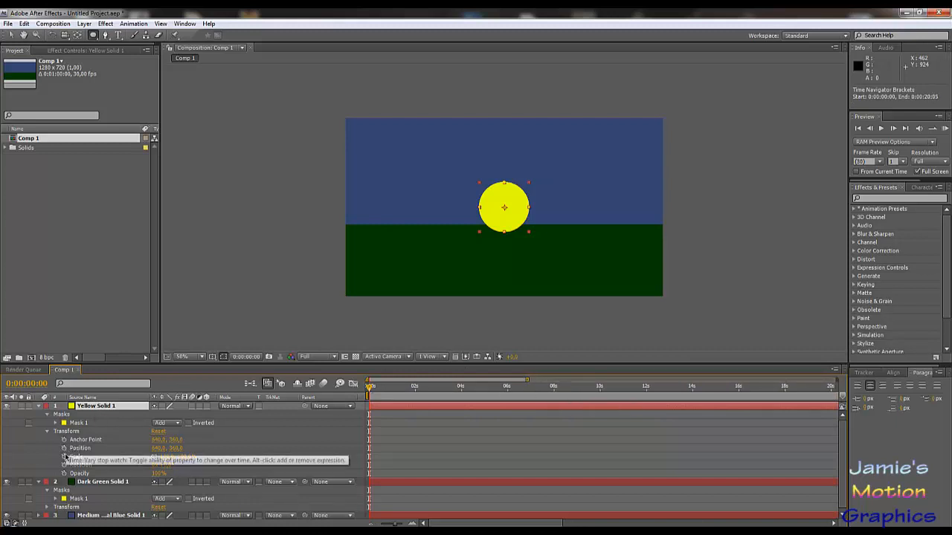
click(64, 448)
click(64, 456)
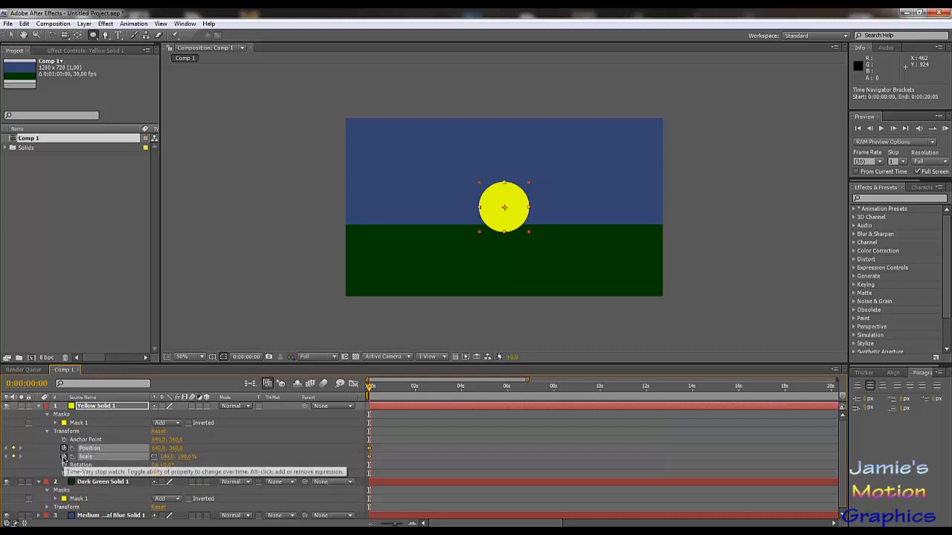
click(63, 467)
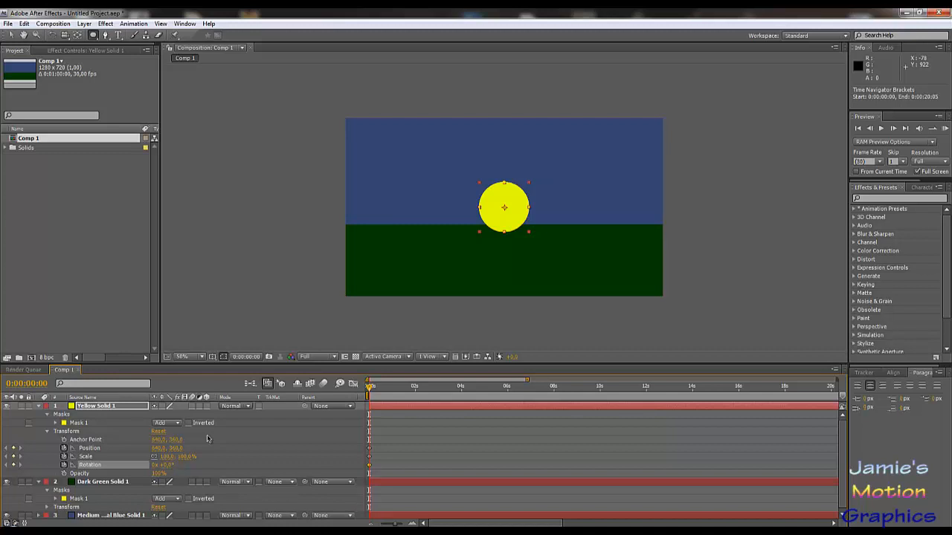
Toggle the yellow layer's keyframed properties and inspect its Position, Rotation and Opacity individually in the timeline.
key(u)
key(u)
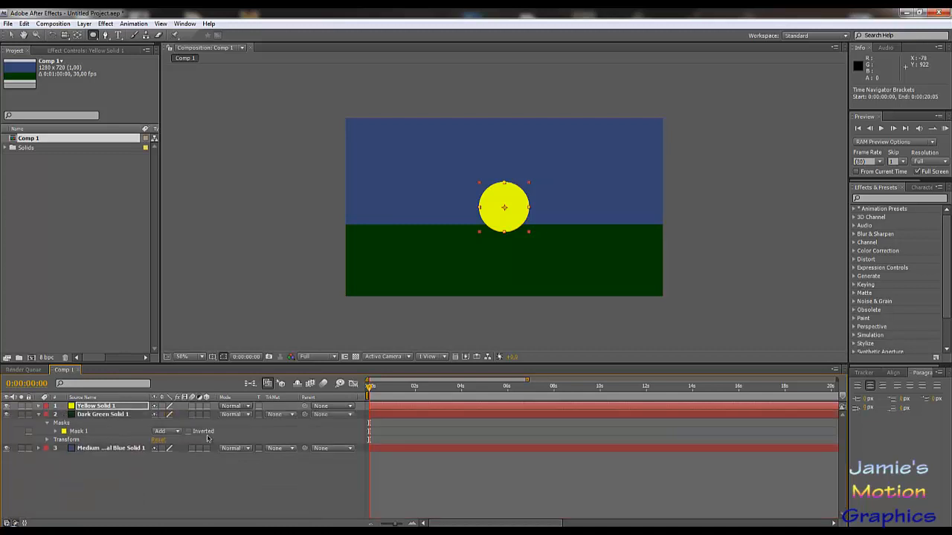
key(p)
key(p)
key(y)
key(r)
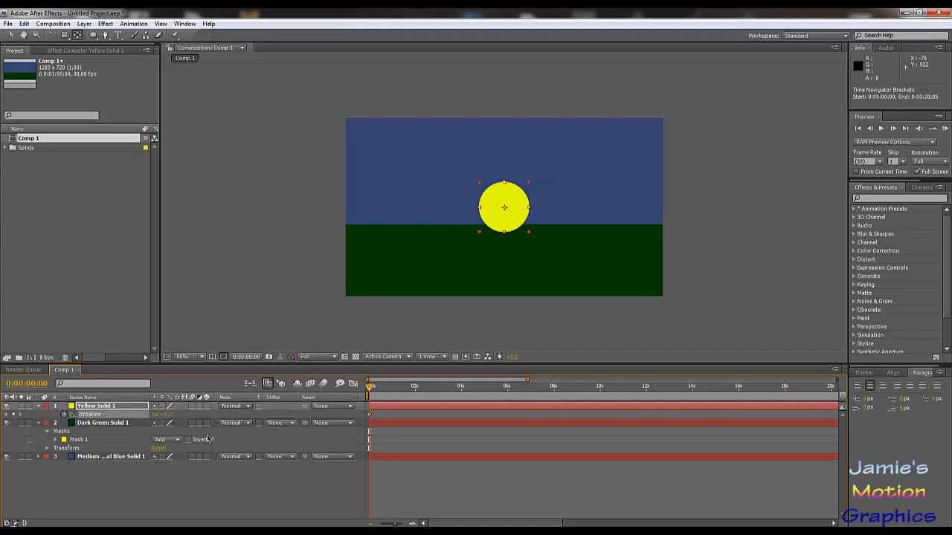
key(t)
Show only the yellow layer's keyframed properties and collapse the dark green layer.
key(u)
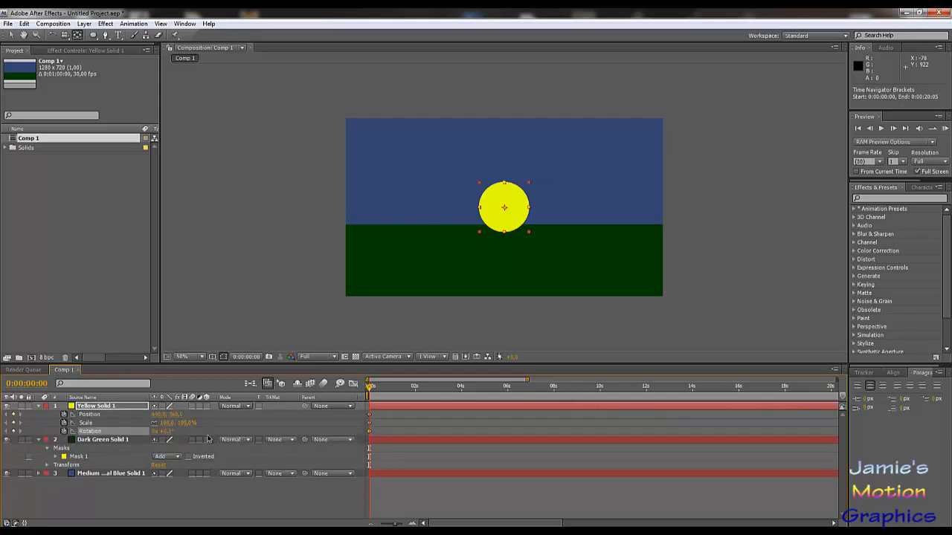
key(u)
key(u)
click(39, 444)
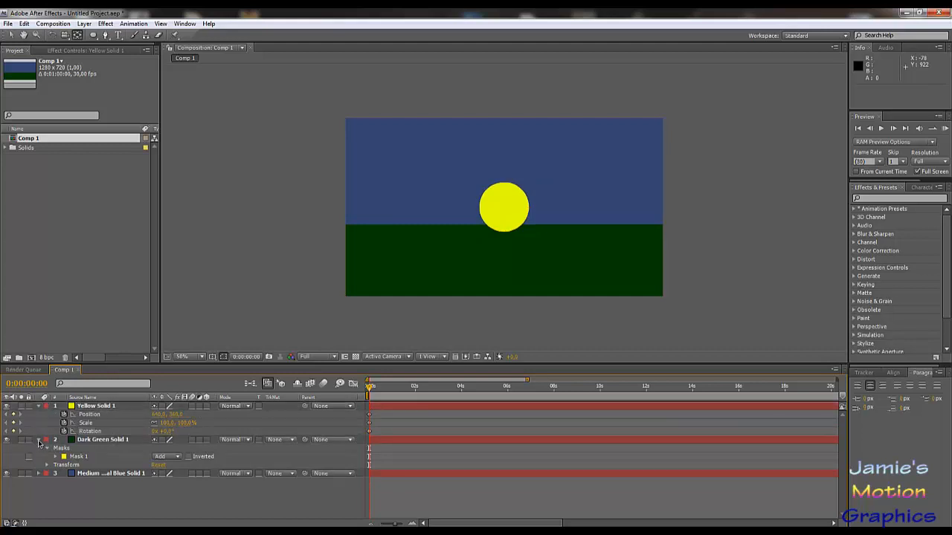
click(38, 441)
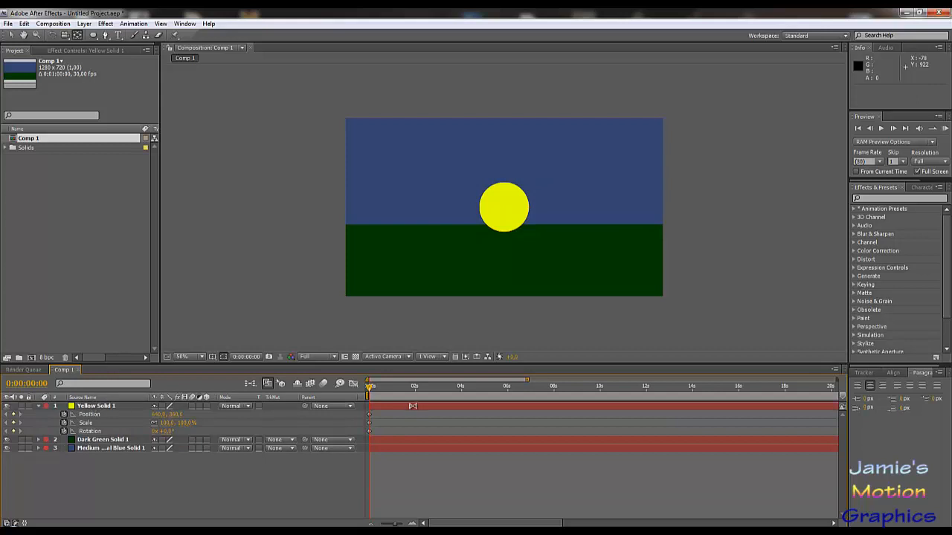
At 10 seconds, keyframe the yellow circle's Position outside the frame's upper-right corner, at about x 1490, y -90.
drag(372, 388, 603, 416)
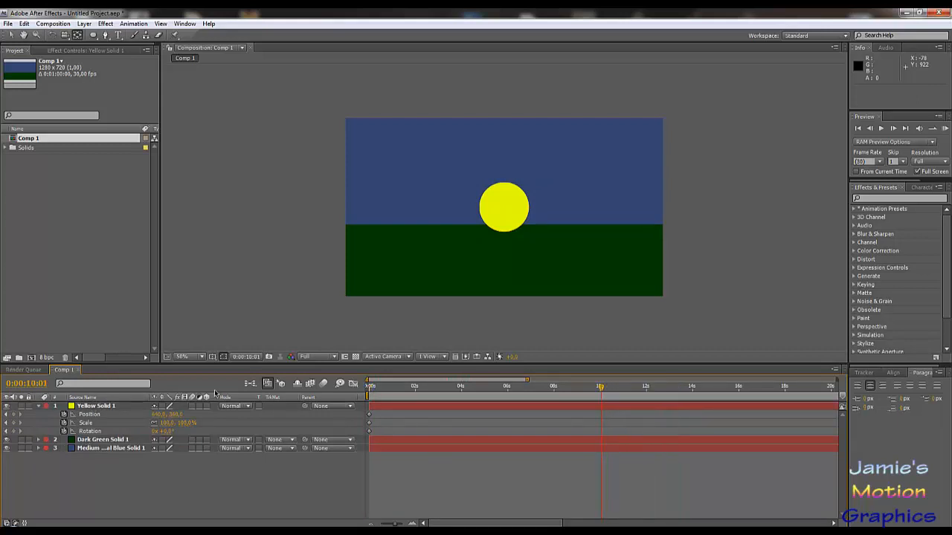
key(Page_Up)
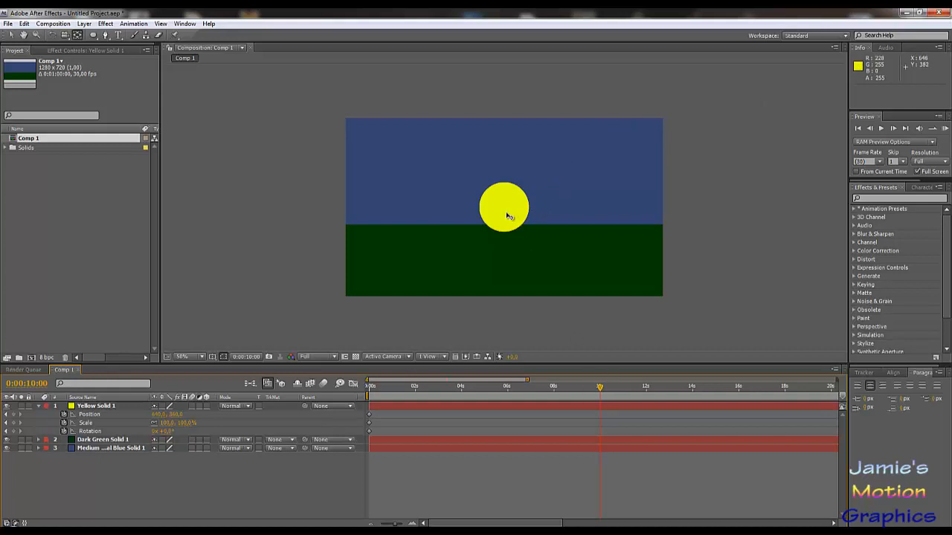
drag(508, 214, 702, 92)
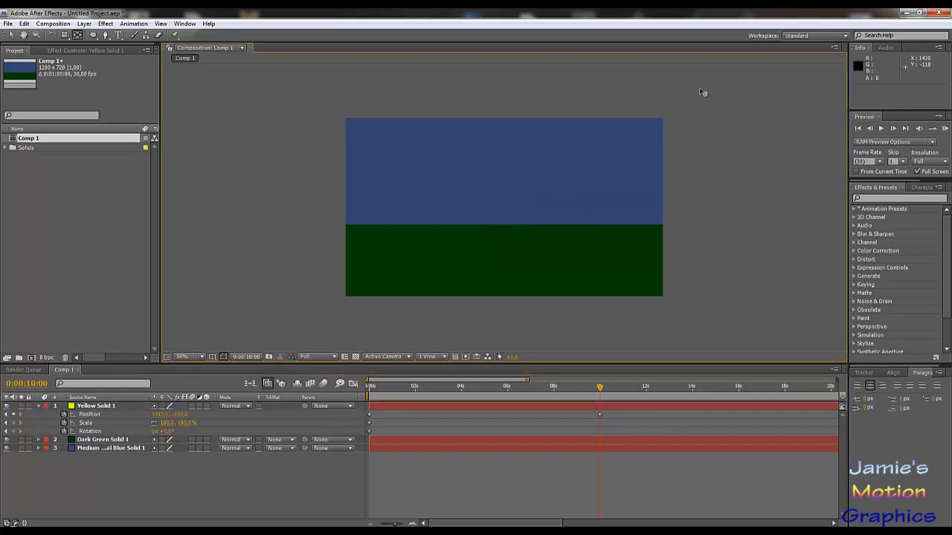
key(ctrl+z)
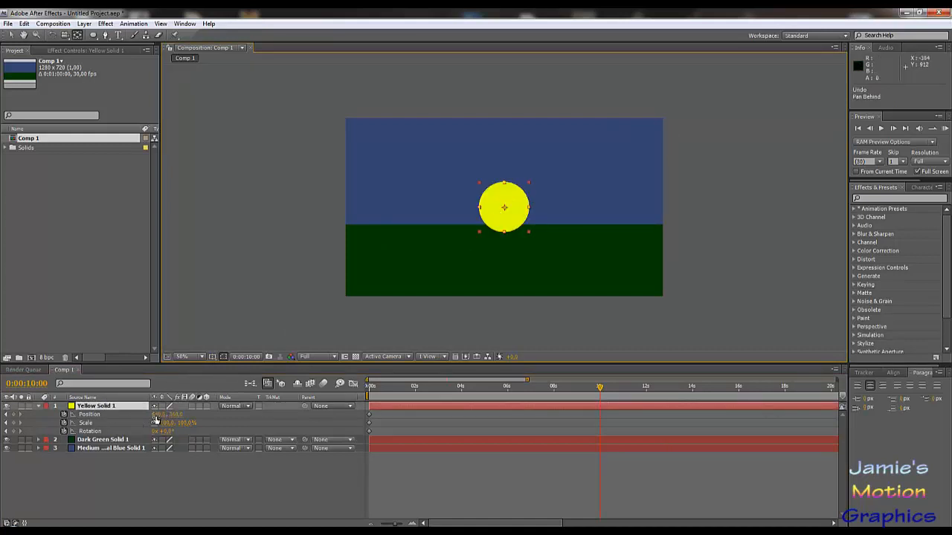
drag(159, 414, 575, 413)
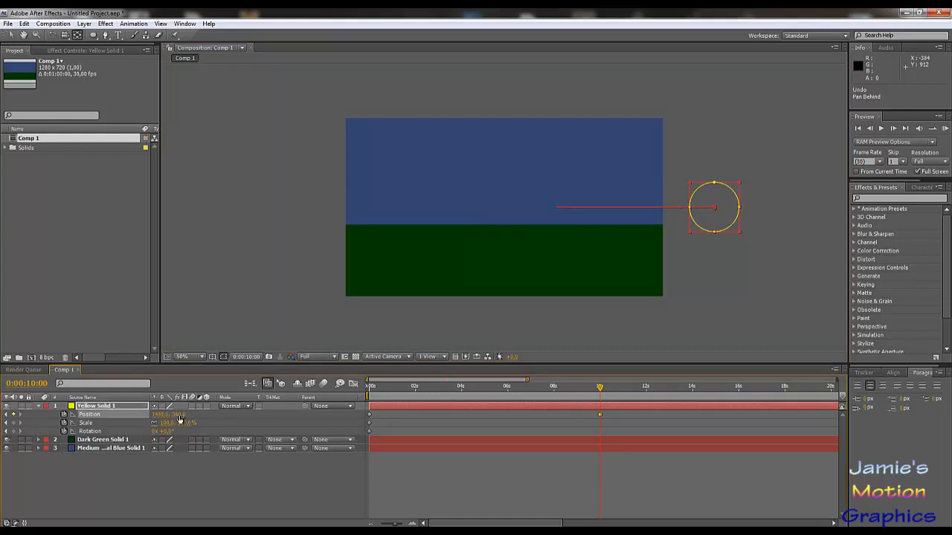
drag(179, 415, 4, 377)
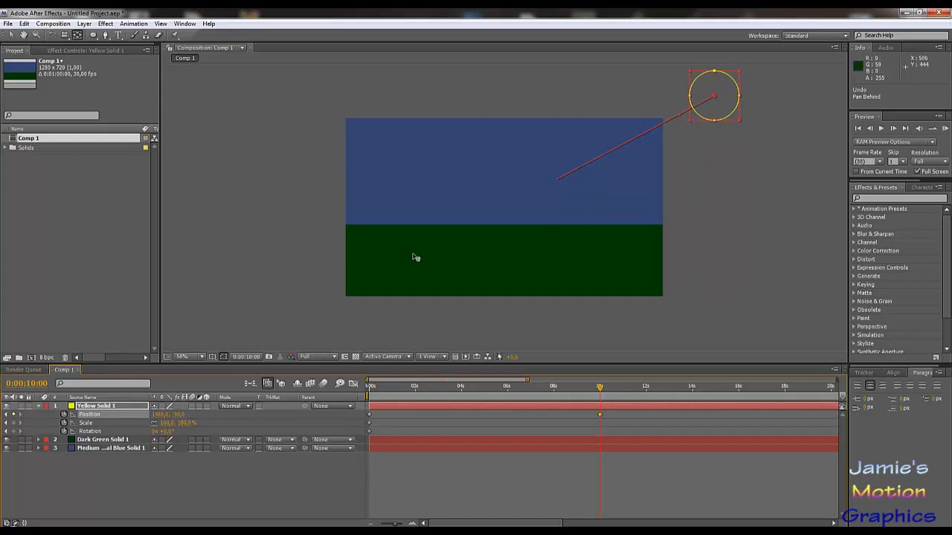
Move the yellow circle's first Position keyframe from the start of the timeline to 5 seconds.
drag(501, 392, 484, 394)
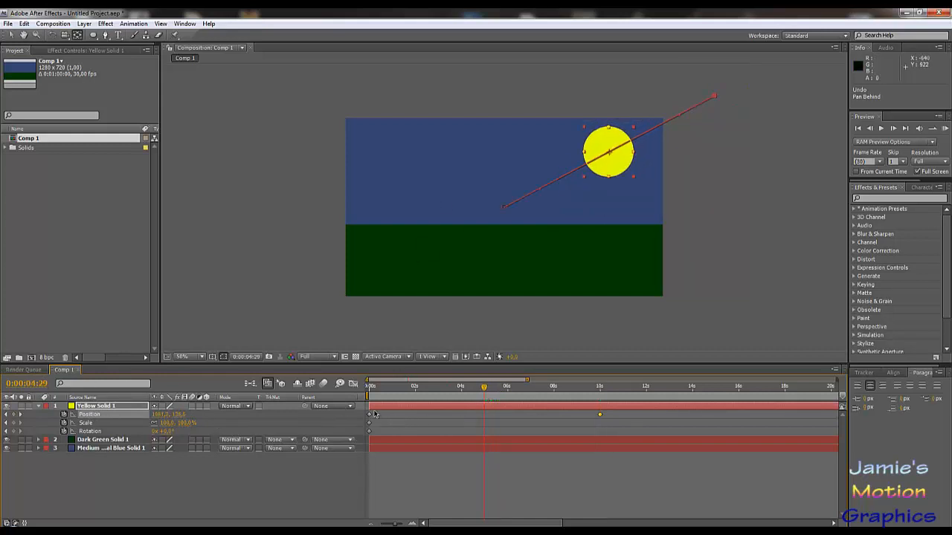
drag(371, 417, 485, 420)
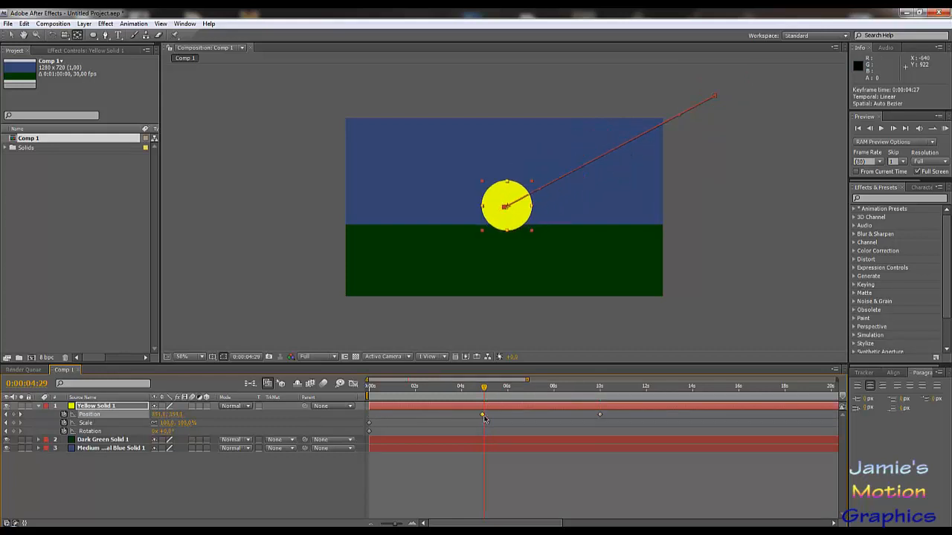
key(Page_Down)
drag(481, 418, 487, 421)
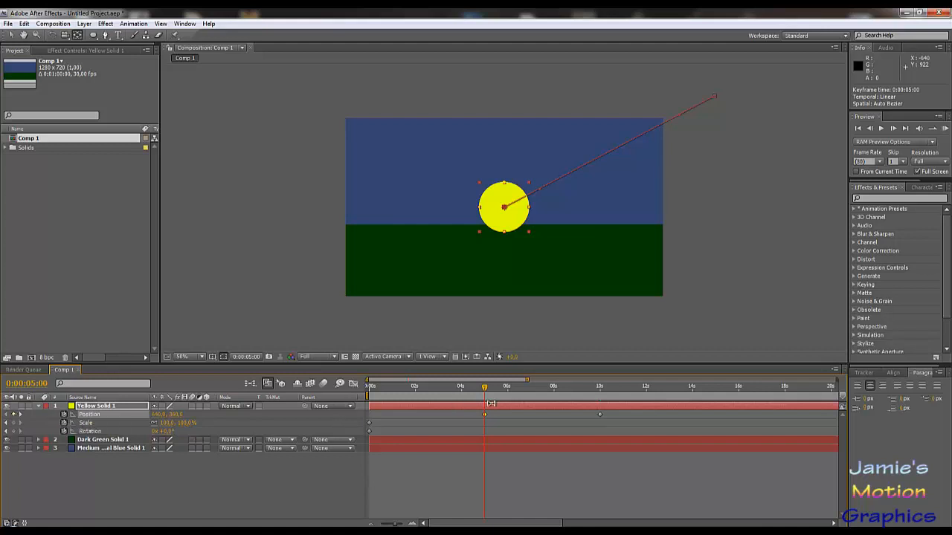
Try to place the yellow circle outside the frame's upper-left corner at 0 seconds with the Pan Behind tool.
drag(484, 389, 359, 396)
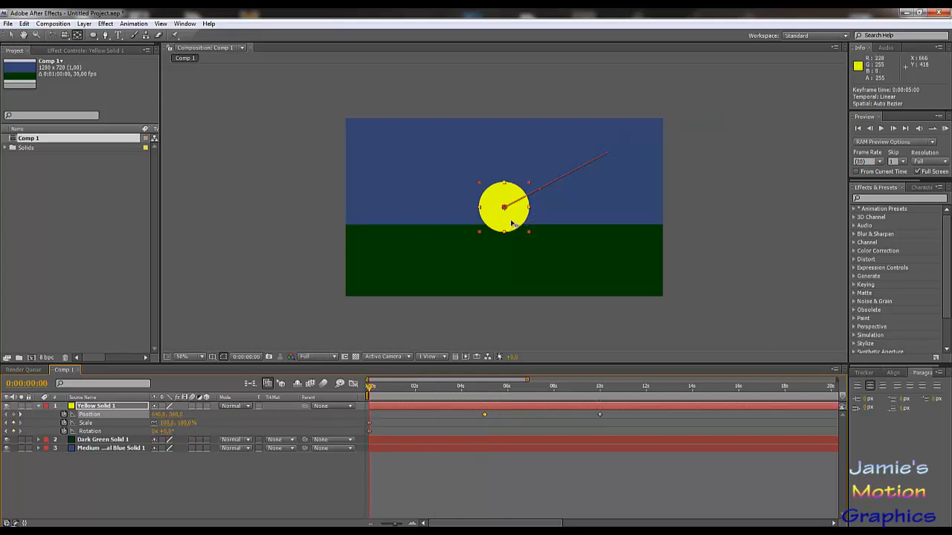
drag(514, 225, 383, 168)
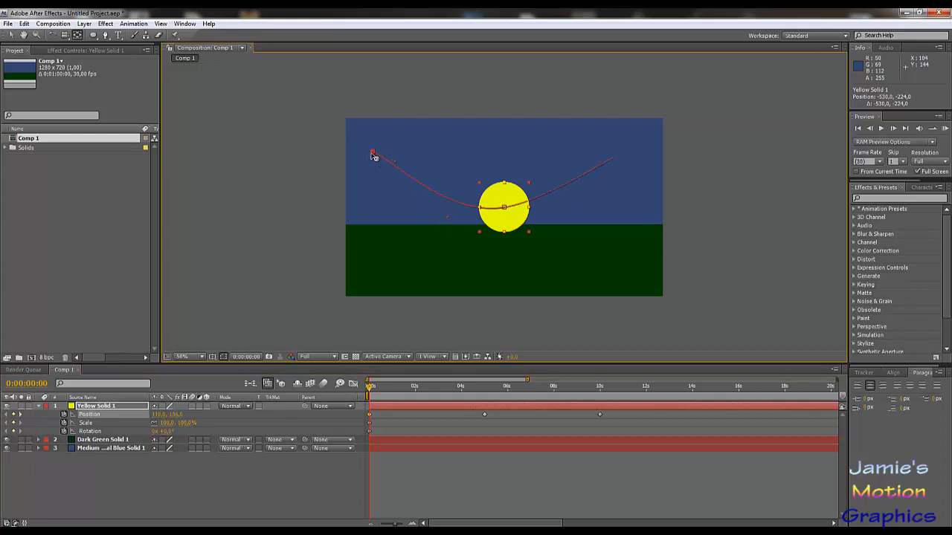
drag(374, 156, 313, 125)
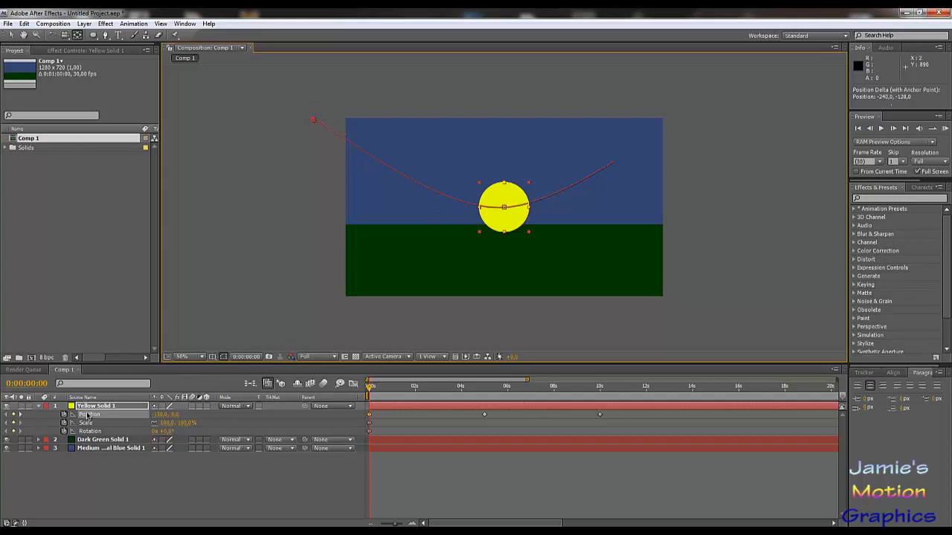
Compare the 10-second Position keyframe and set the circle's Position Y at 0 seconds to the same height, about -90.
click(600, 389)
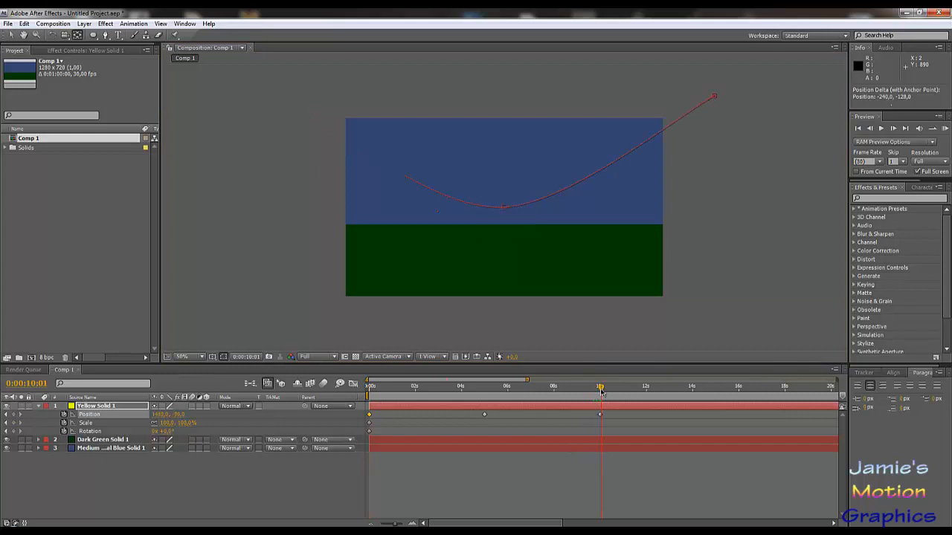
key(Page_Up)
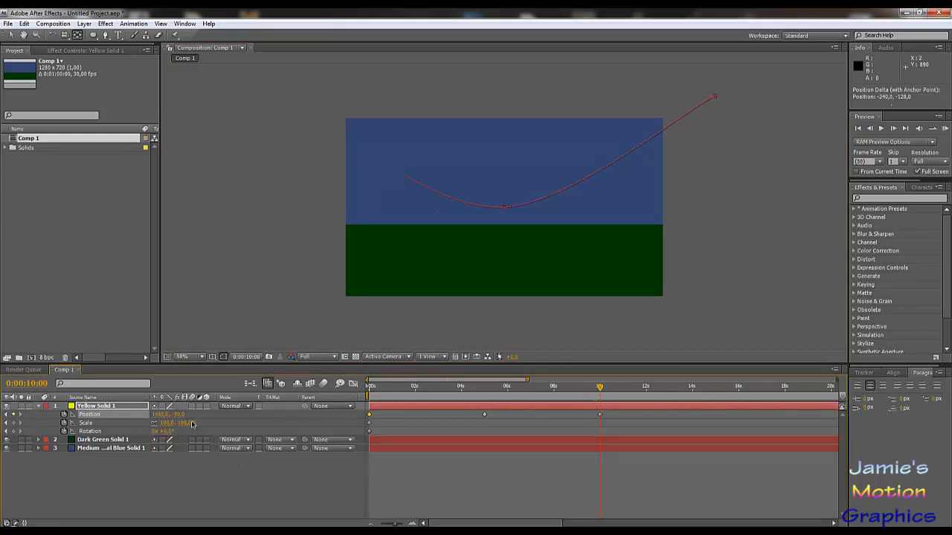
key(Home)
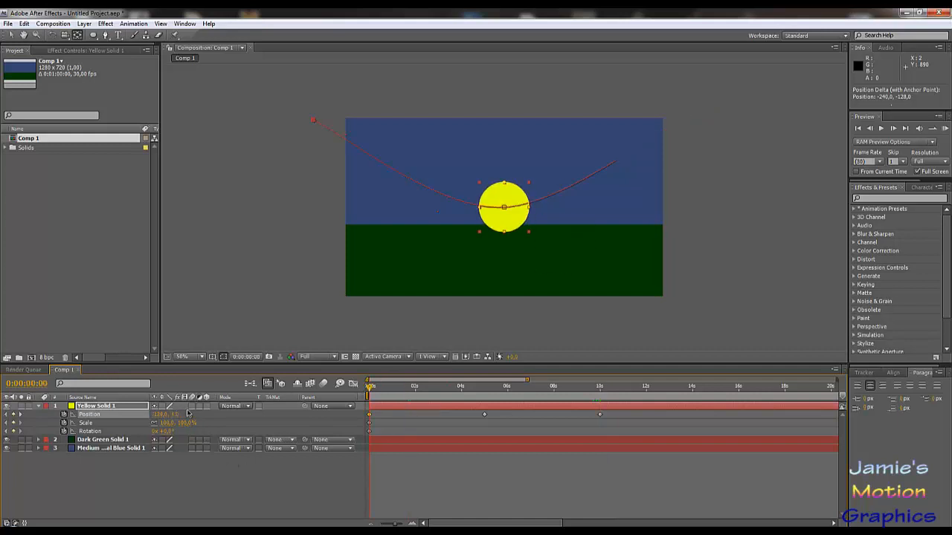
click(186, 414)
text(260)
key(Return)
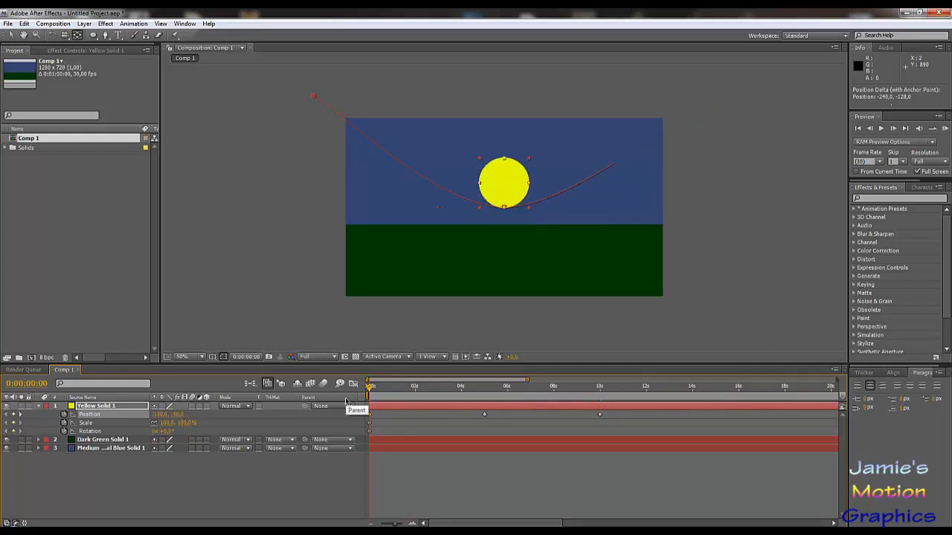
Check the circle at 5 seconds and undo the Position value change and Pan Behind moves made at 0 seconds.
drag(488, 386, 483, 386)
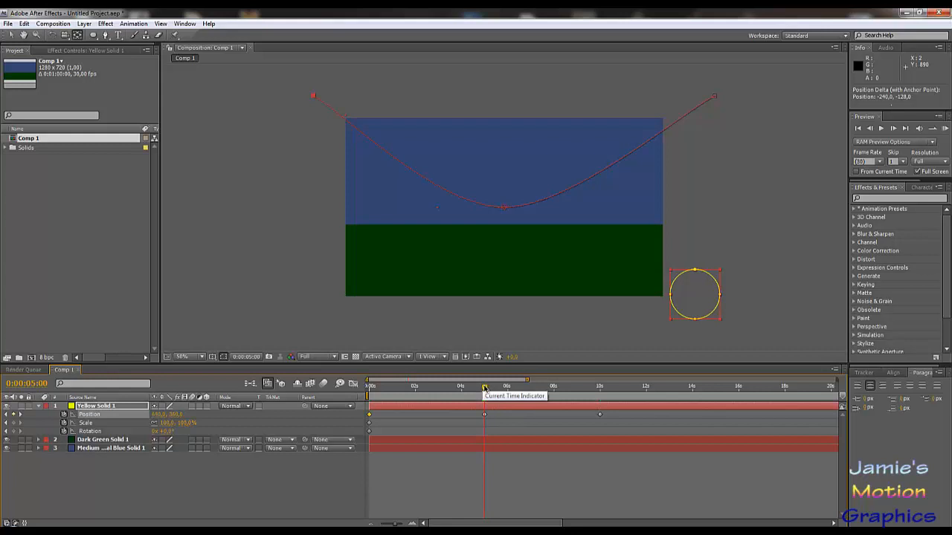
key(ctrl+z)
key(Home)
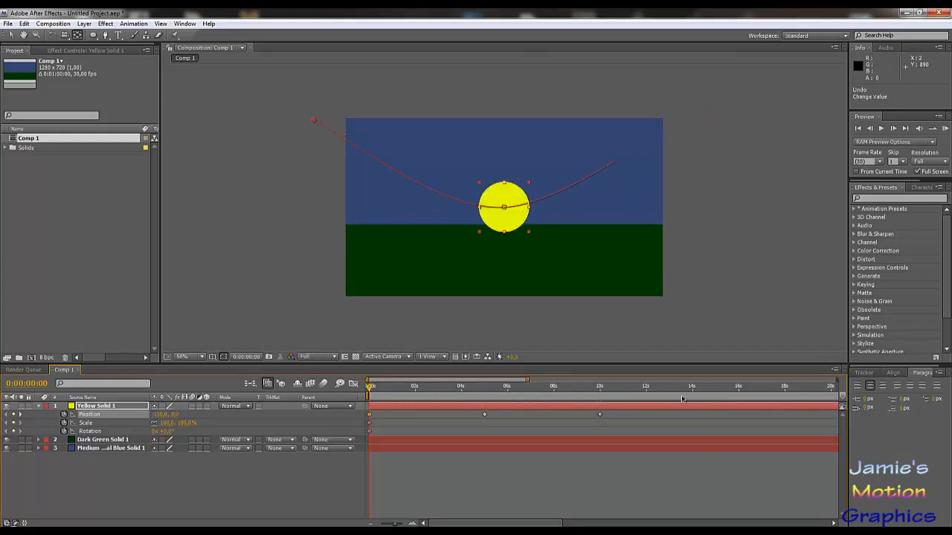
key(ctrl+z)
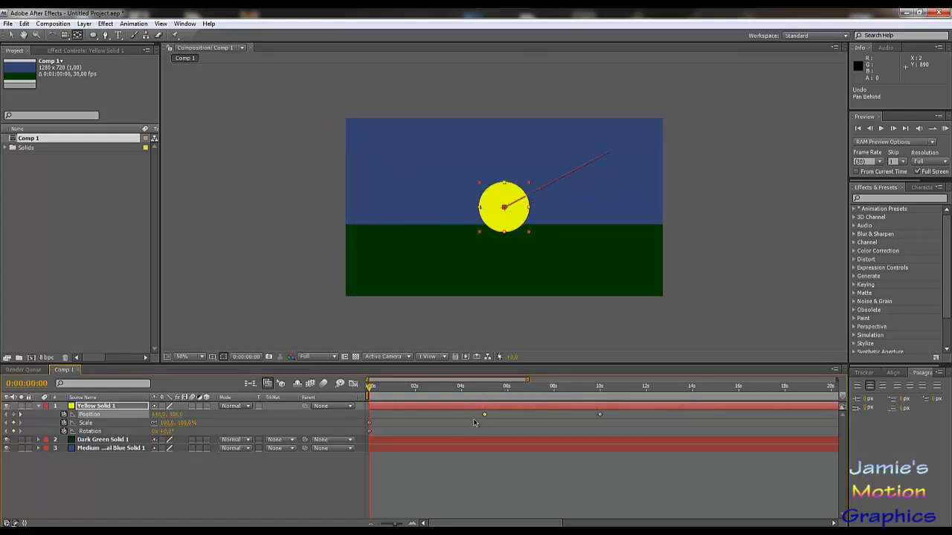
Align the middle Position keyframe to 5 seconds and keyframe the Position at 0 seconds beyond the frame's upper-left corner, about x -109, y -92.
drag(484, 414, 484, 417)
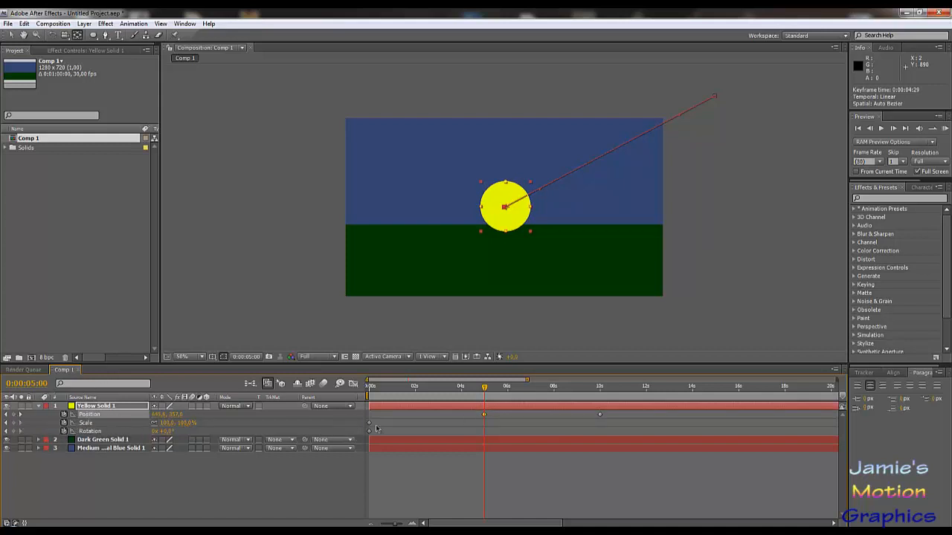
drag(484, 414, 486, 418)
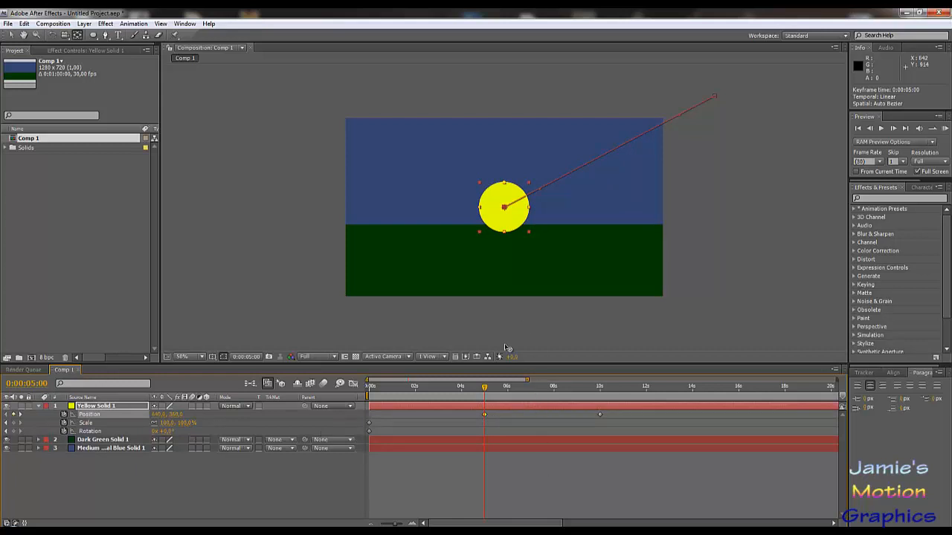
drag(417, 385, 369, 385)
drag(159, 414, 69, 420)
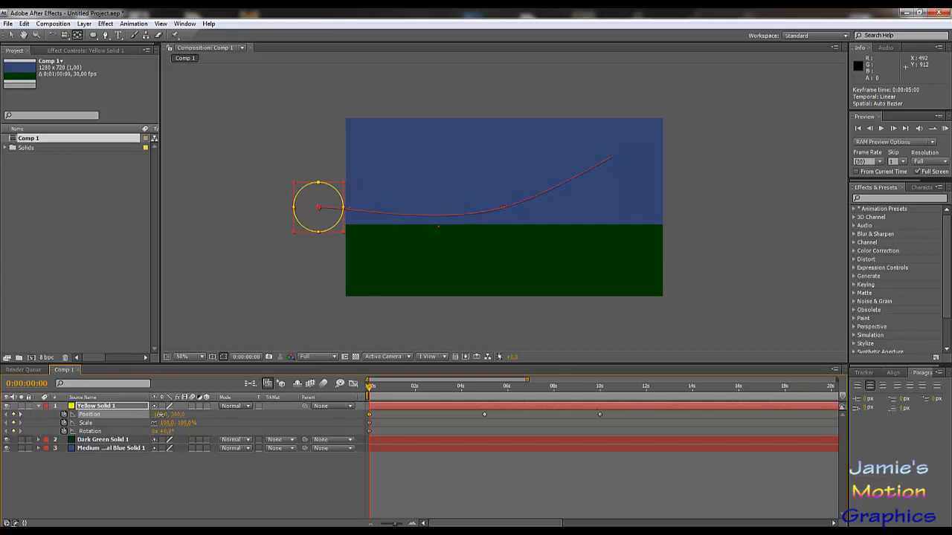
drag(178, 416, 197, 430)
click(178, 414)
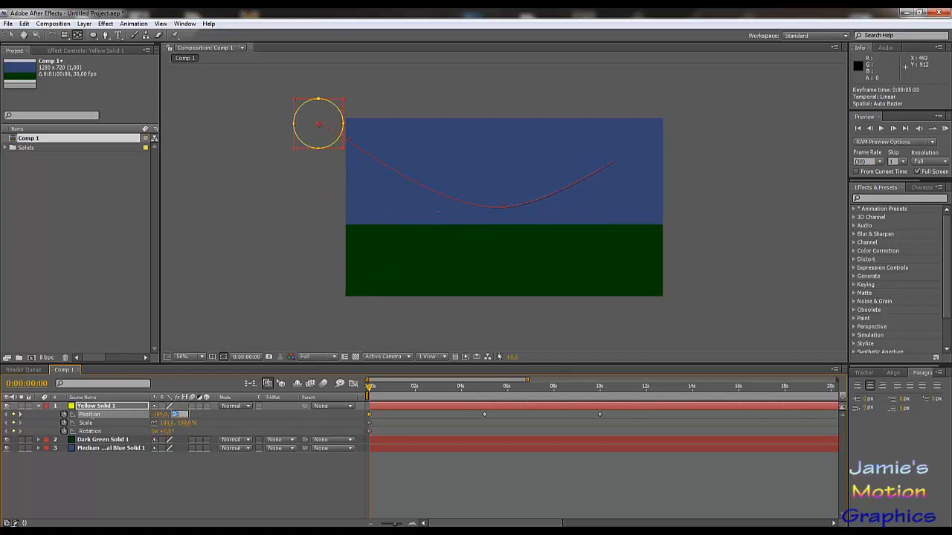
click(206, 417)
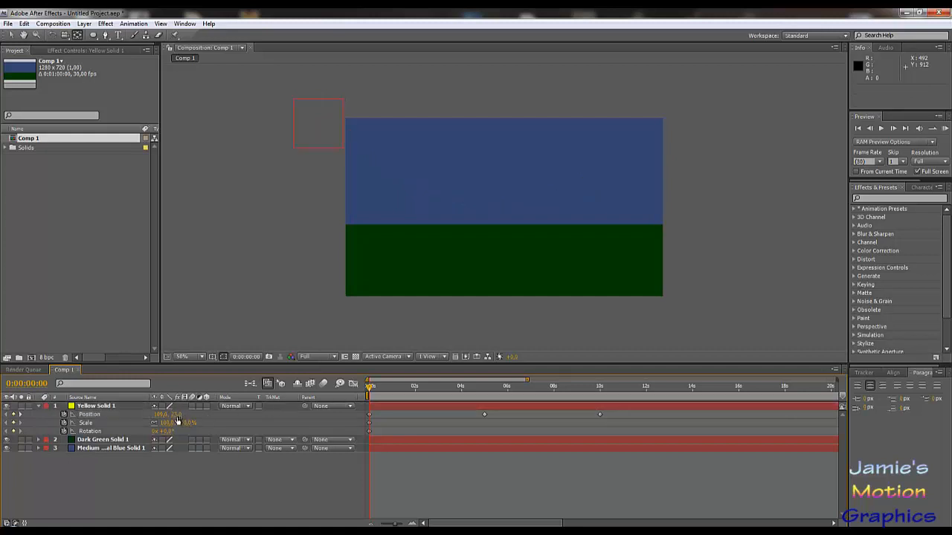
drag(176, 418, 122, 436)
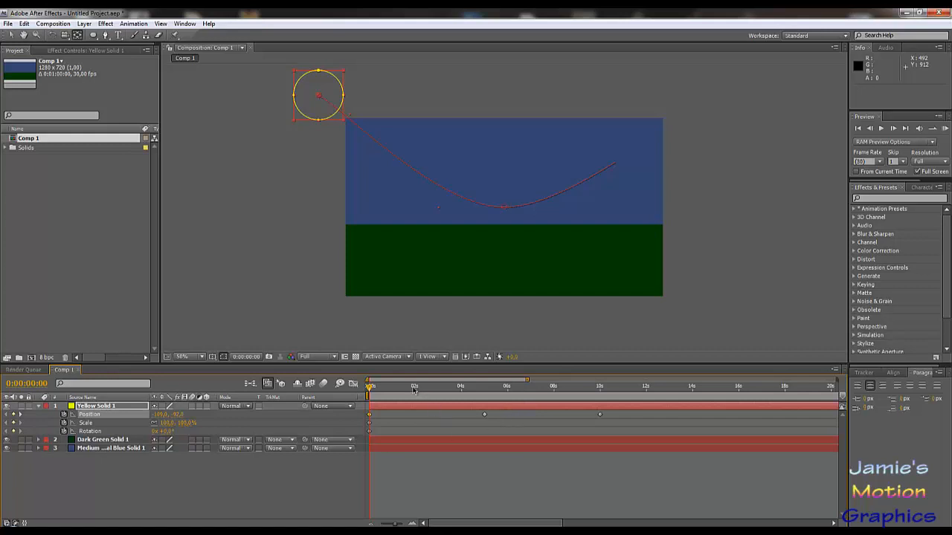
Go to 5 seconds, undo the layer time change and view the middle keyframe's Position values without editing them.
drag(414, 390, 485, 438)
key(ctrl+z)
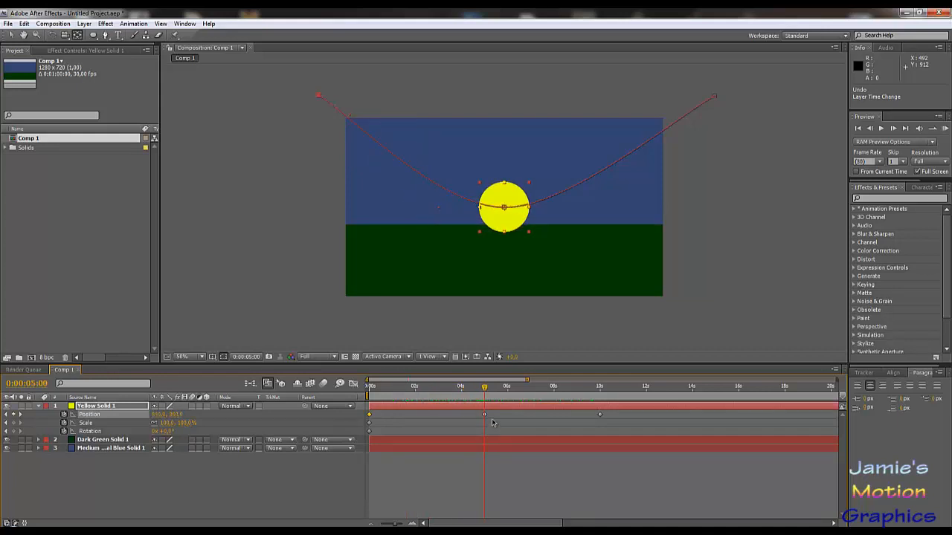
double_click(485, 414)
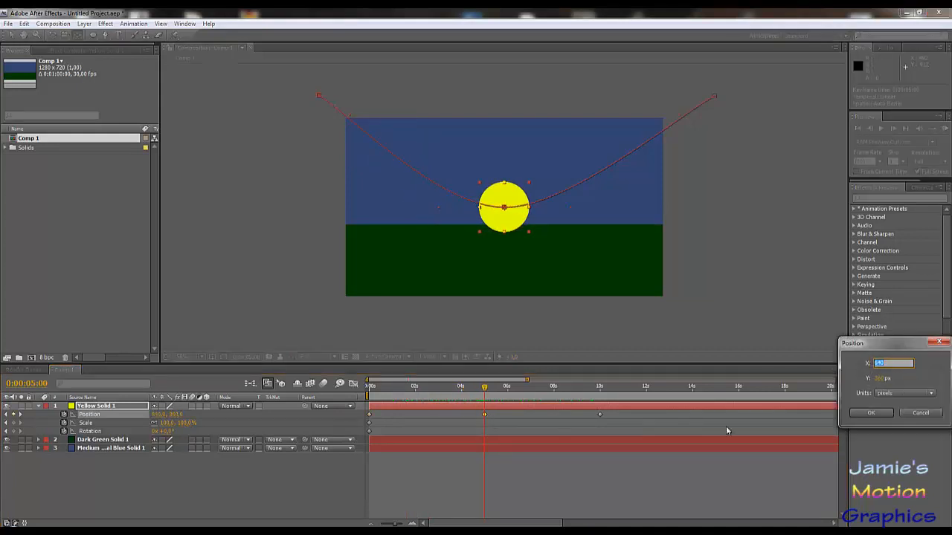
click(917, 414)
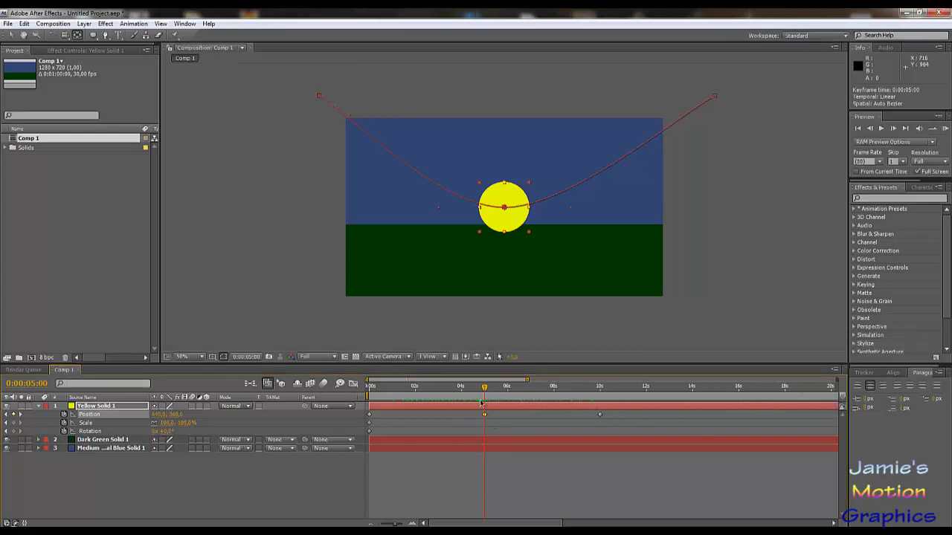
Convert the circle's 5-second motion path point from a smooth curve to a sharp corner with the Convert Vertex tool.
scroll(505, 207, up, 5)
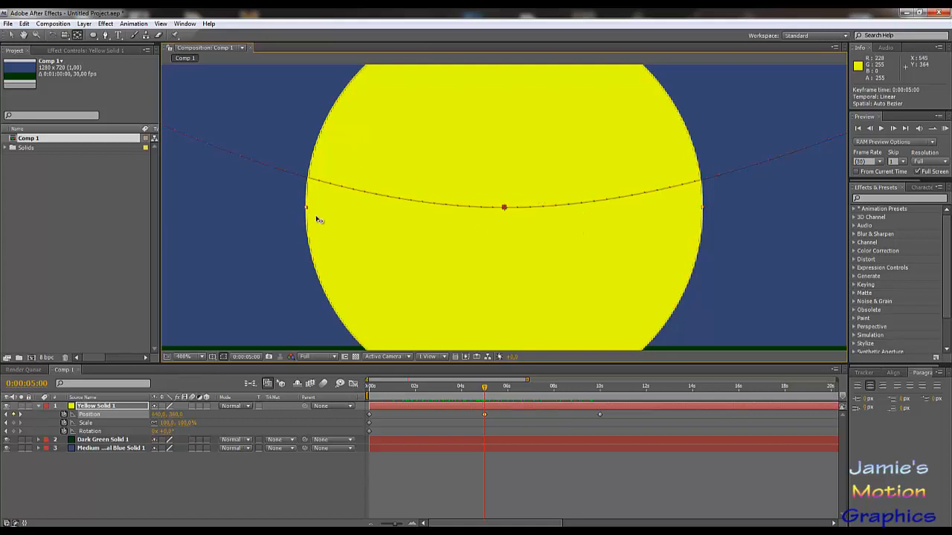
right_click(504, 210)
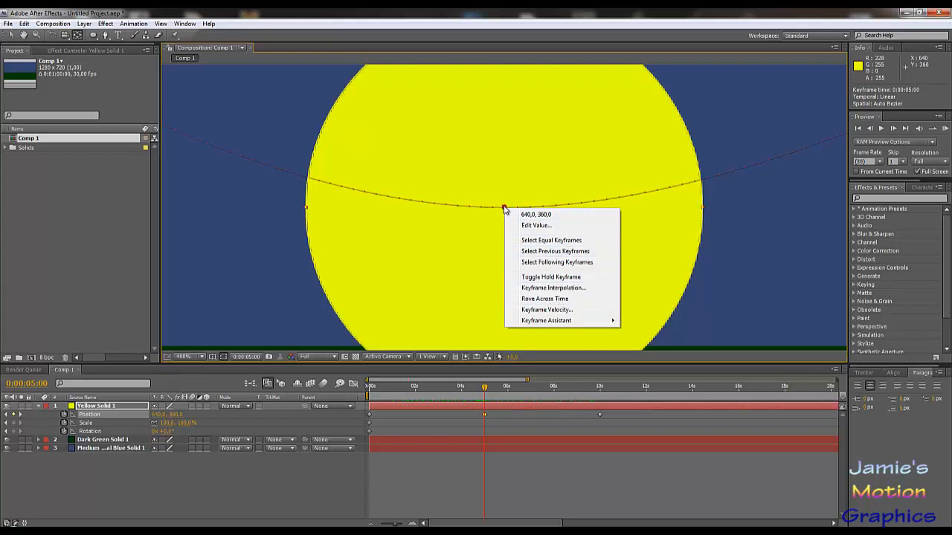
click(104, 35)
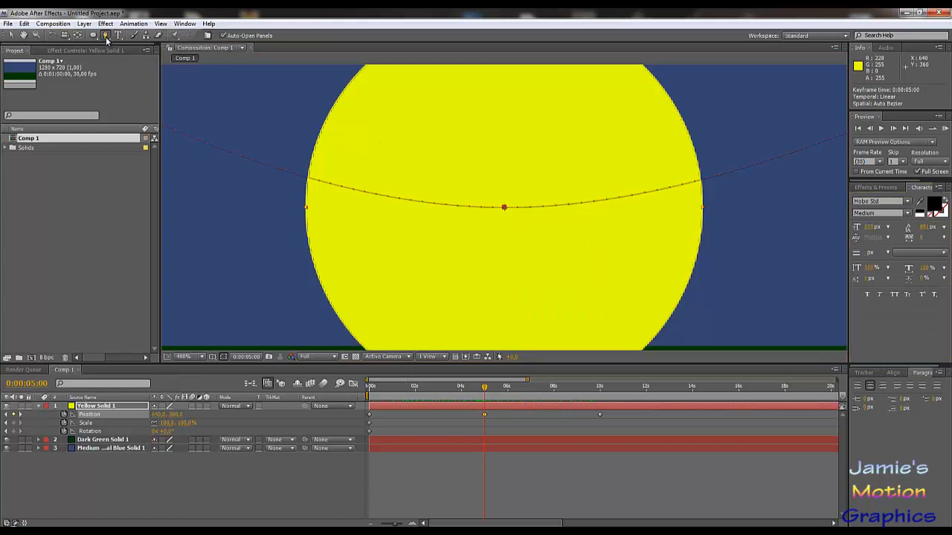
drag(105, 35, 159, 69)
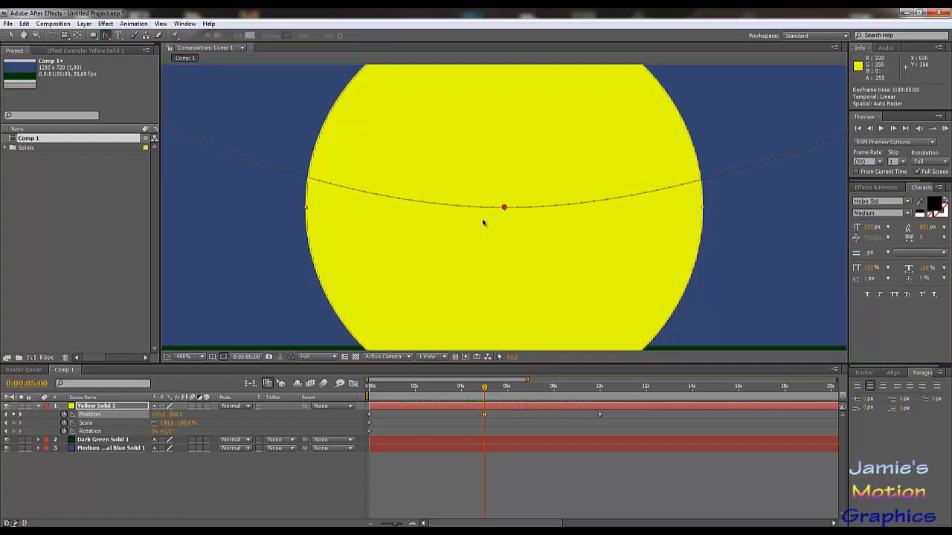
click(504, 208)
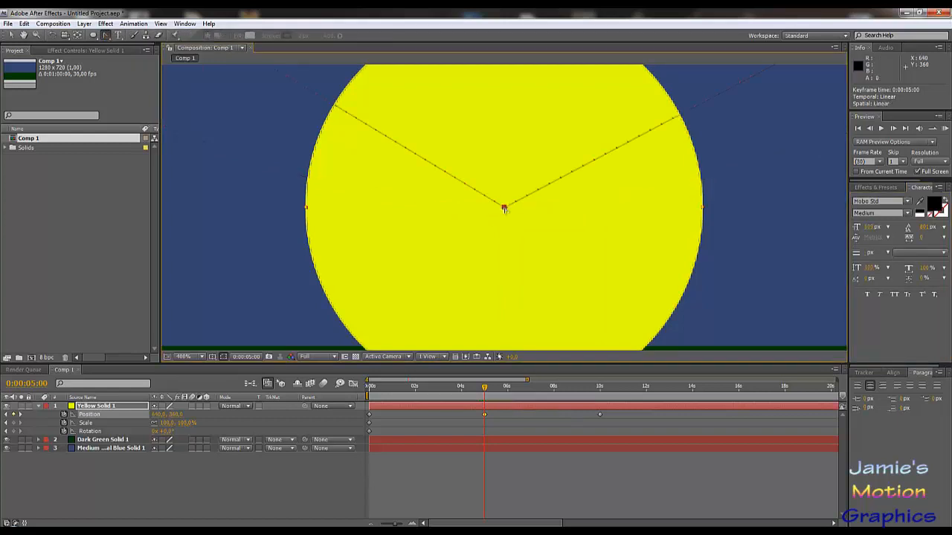
scroll(504, 209, down, 4)
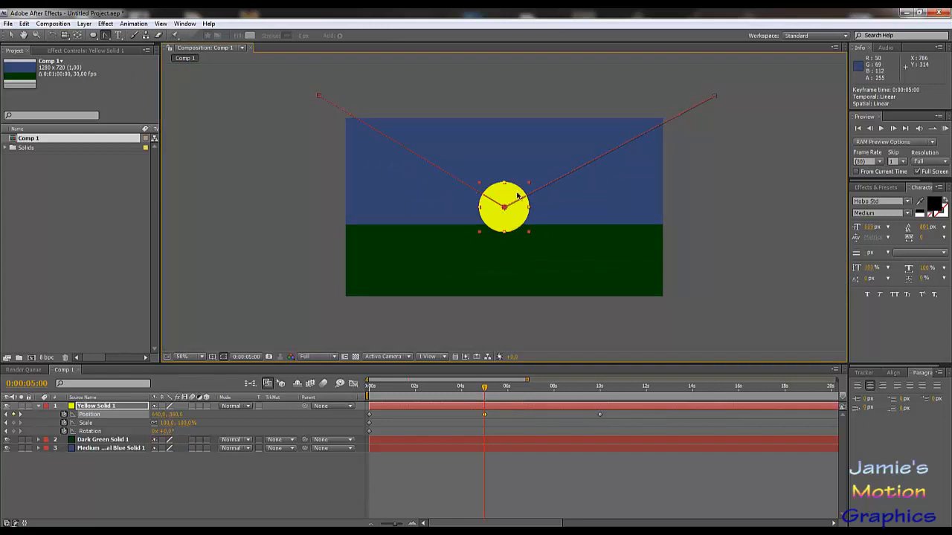
Examine the corner of the circle's motion path and the circle's movement in the frames around 5 seconds.
scroll(513, 208, up, 4)
scroll(533, 203, down, 3)
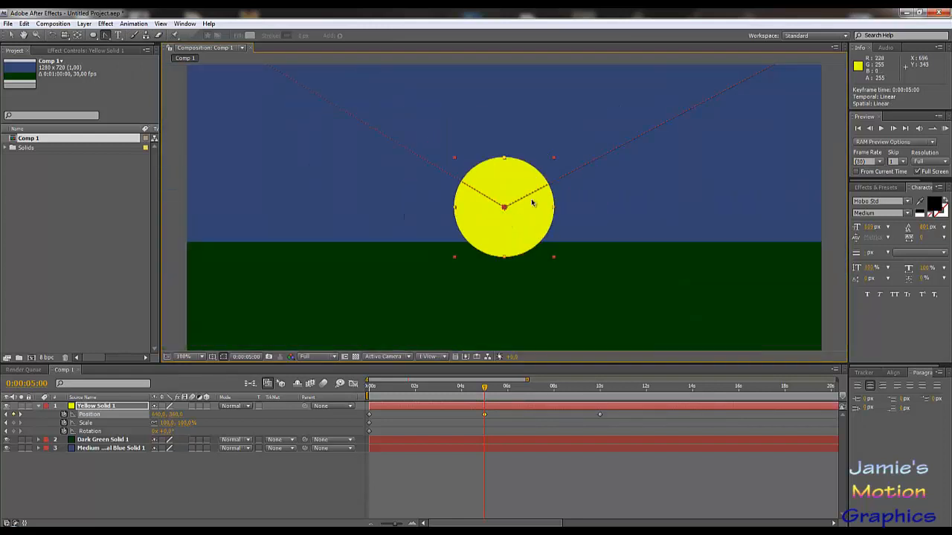
scroll(532, 203, down, 2)
drag(485, 390, 484, 418)
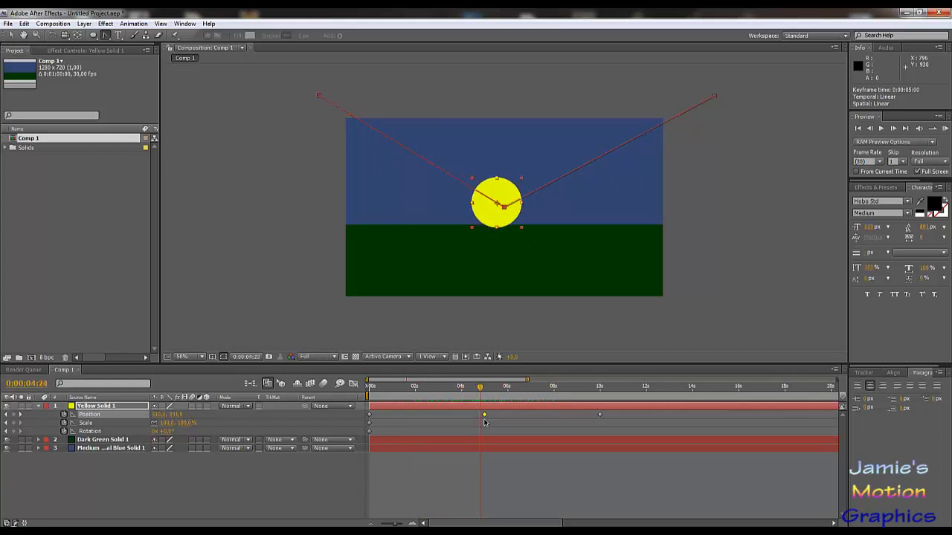
scroll(519, 215, up, 8)
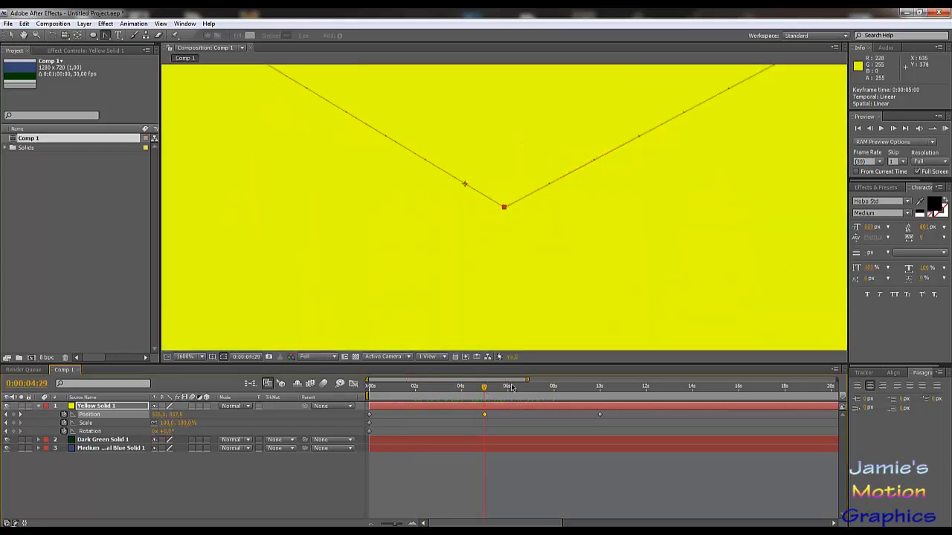
key(Page_Down)
scroll(502, 242, down, 6)
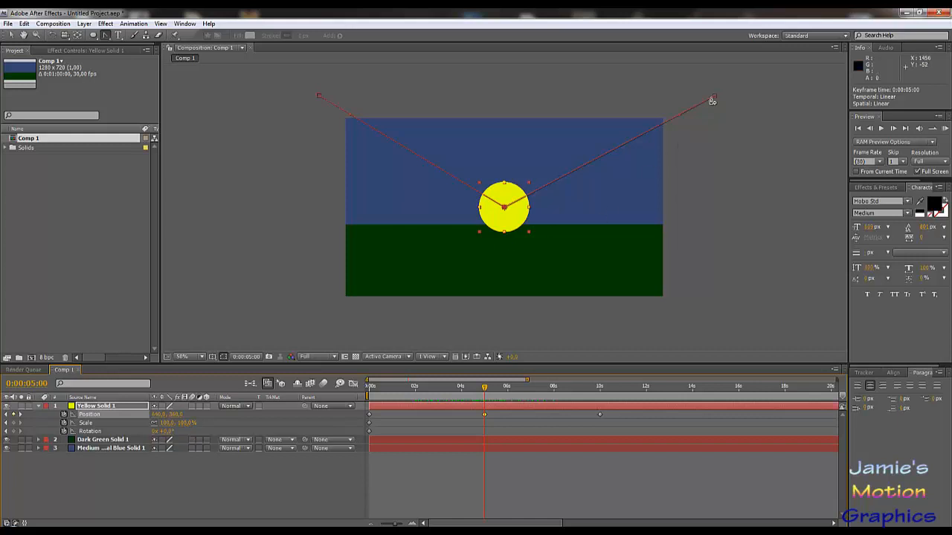
Curve both halves of the motion path by pulling nearly horizontal handles inward from its last and first keyframes, and scrub back to check.
drag(714, 97, 606, 97)
click(319, 96)
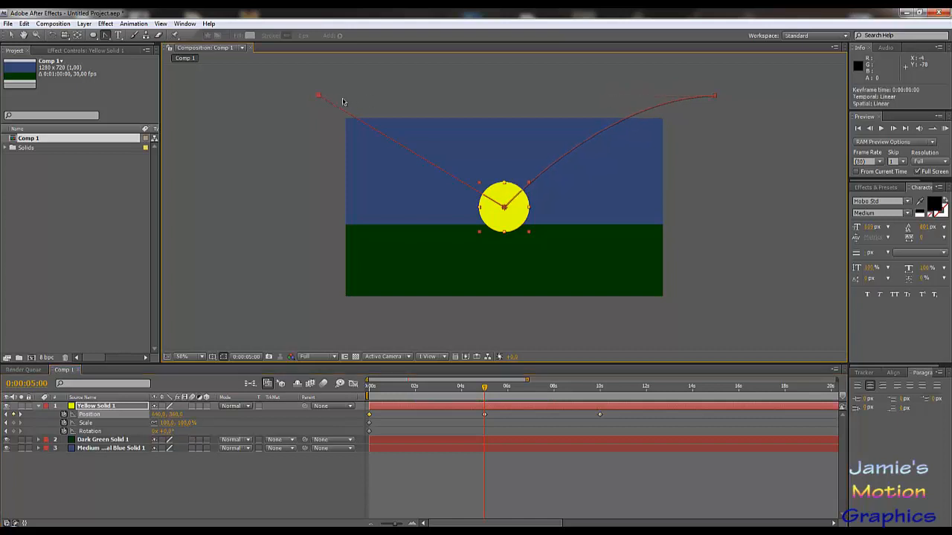
drag(318, 99, 406, 102)
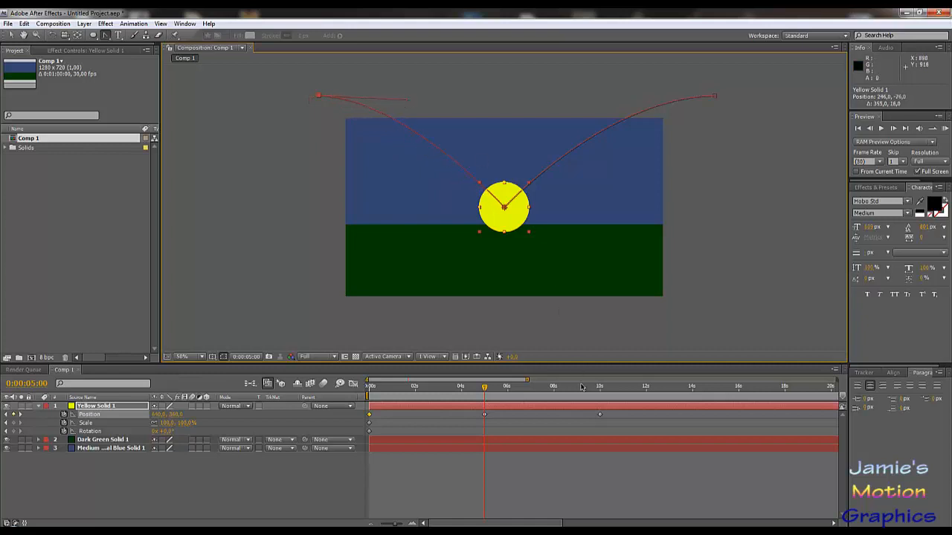
drag(484, 389, 376, 389)
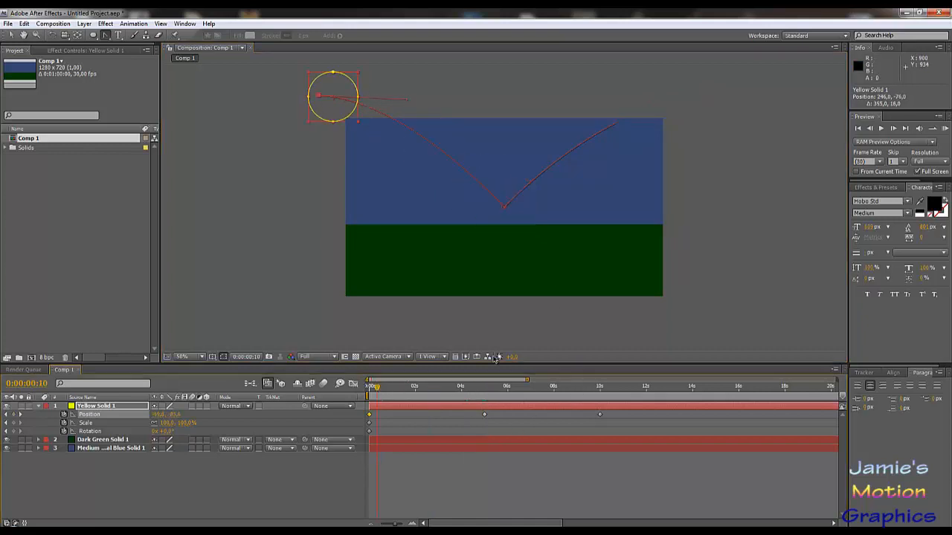
Preview the circle's bounce with a RAM preview and examine how it meets the ground at 5 seconds.
click(882, 128)
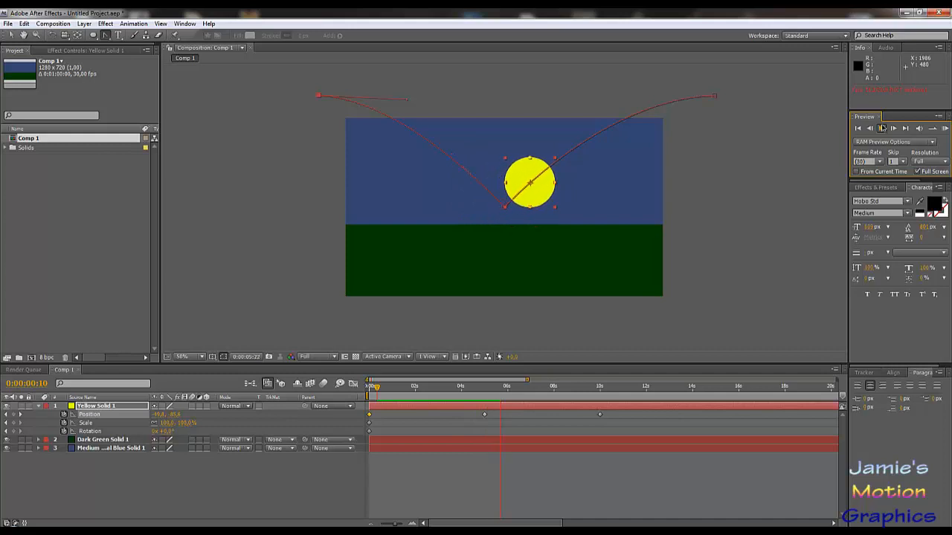
click(882, 130)
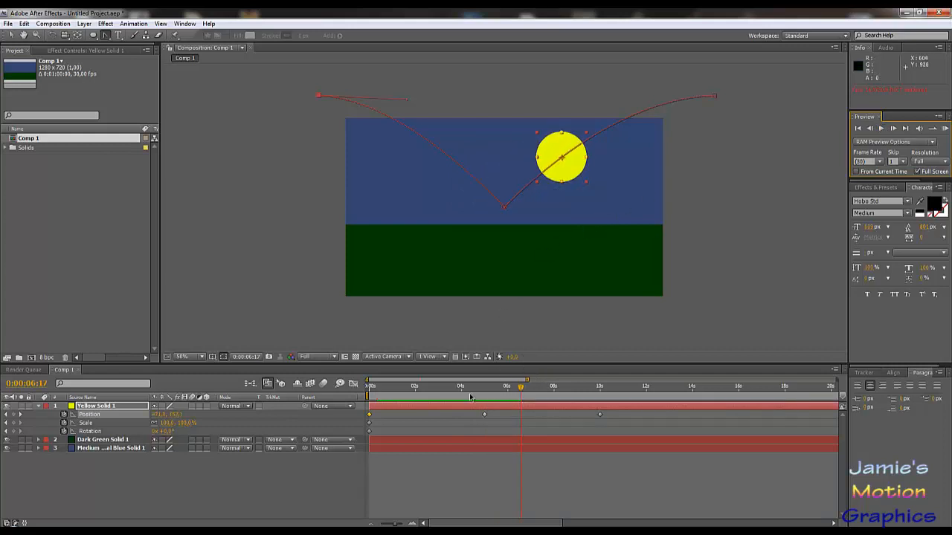
drag(521, 387, 484, 445)
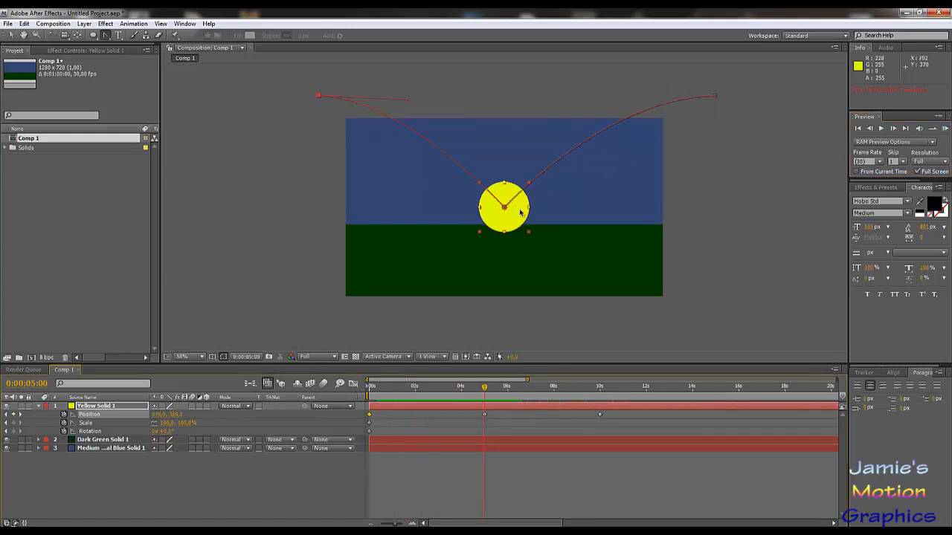
scroll(504, 226, up, 6)
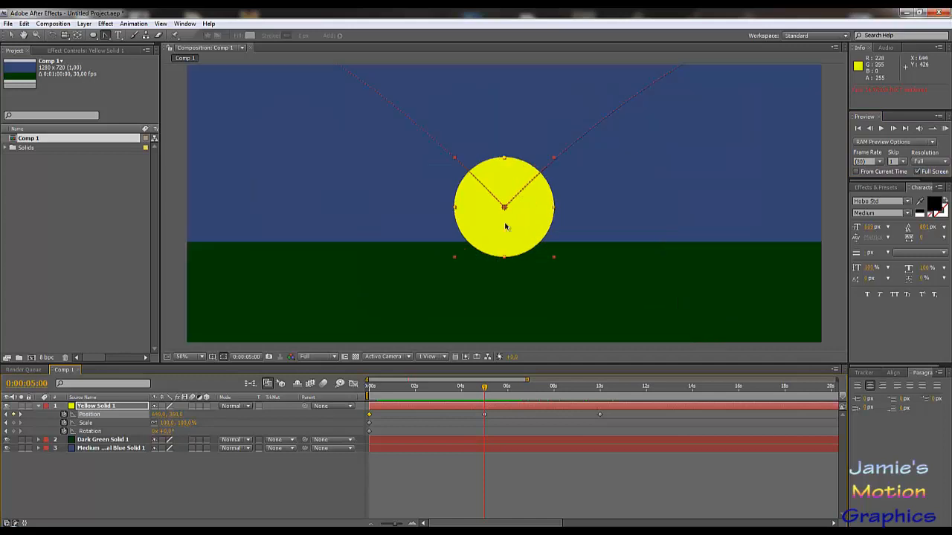
scroll(506, 224, down, 4)
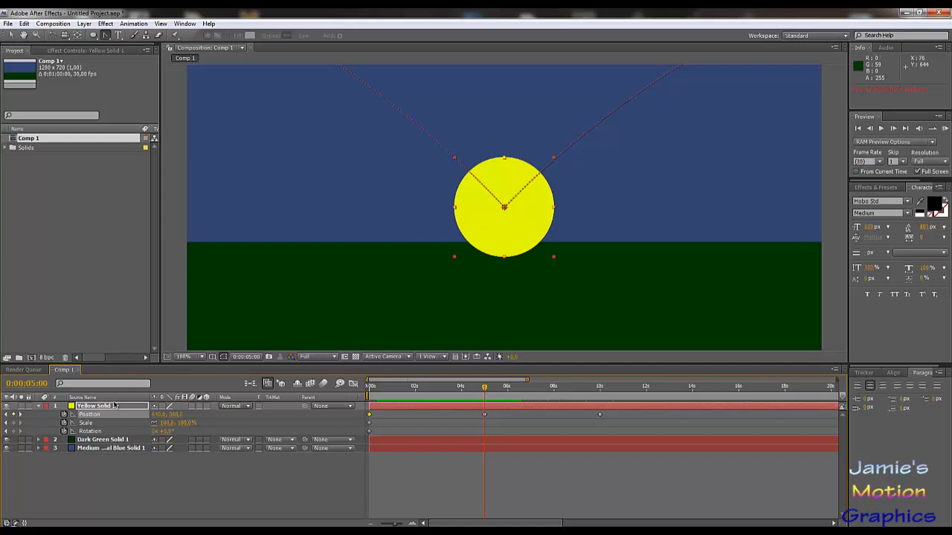
Reveal the yellow solid's Mask 1 properties, start keyframing its Mask Path and move that keyframe to the start of the timeline.
click(39, 406)
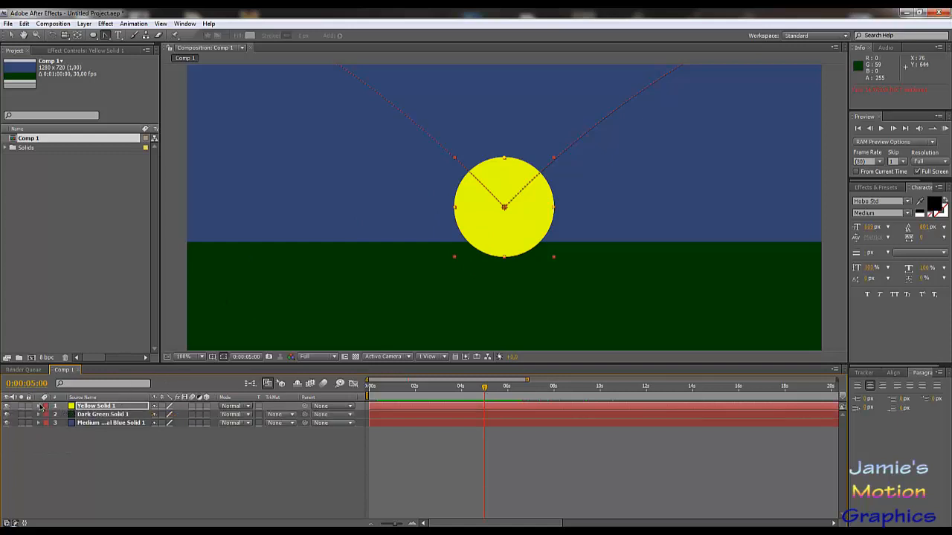
click(39, 406)
click(47, 415)
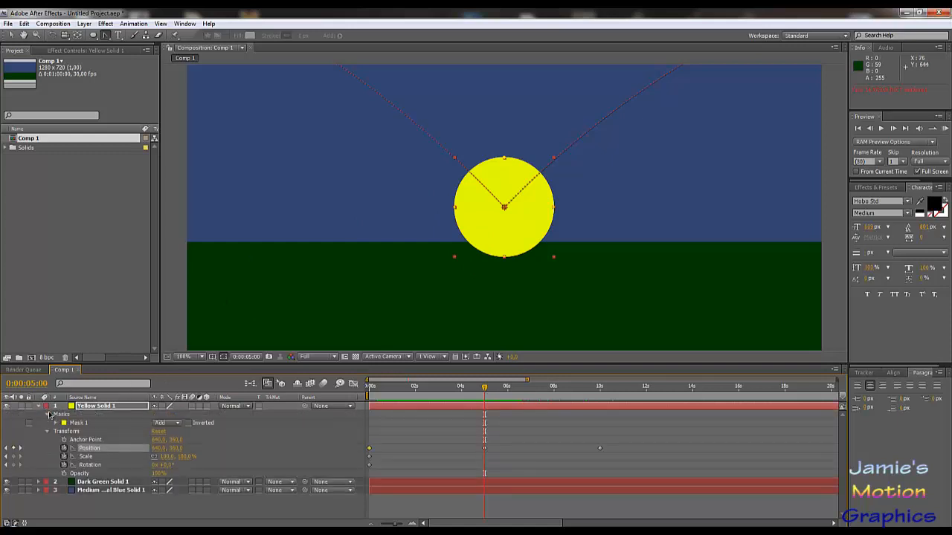
click(58, 426)
click(56, 423)
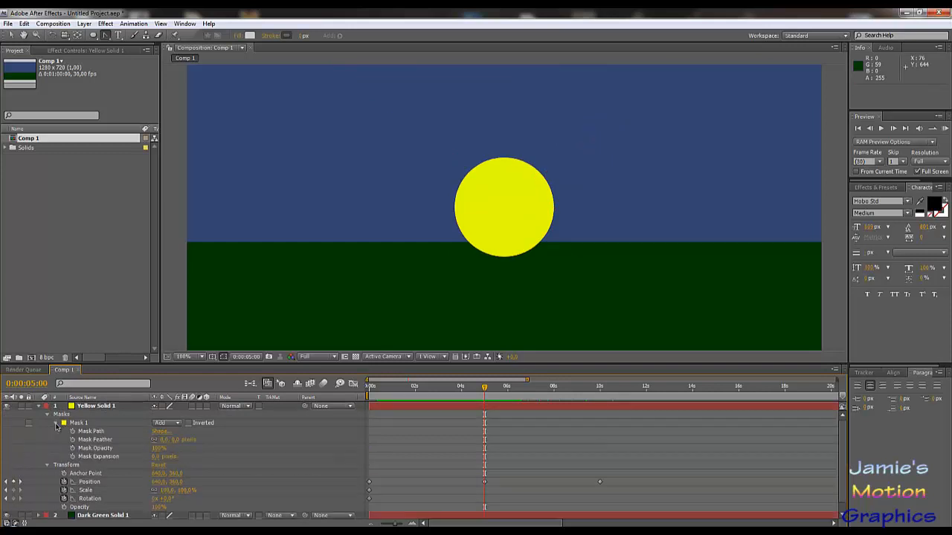
click(73, 432)
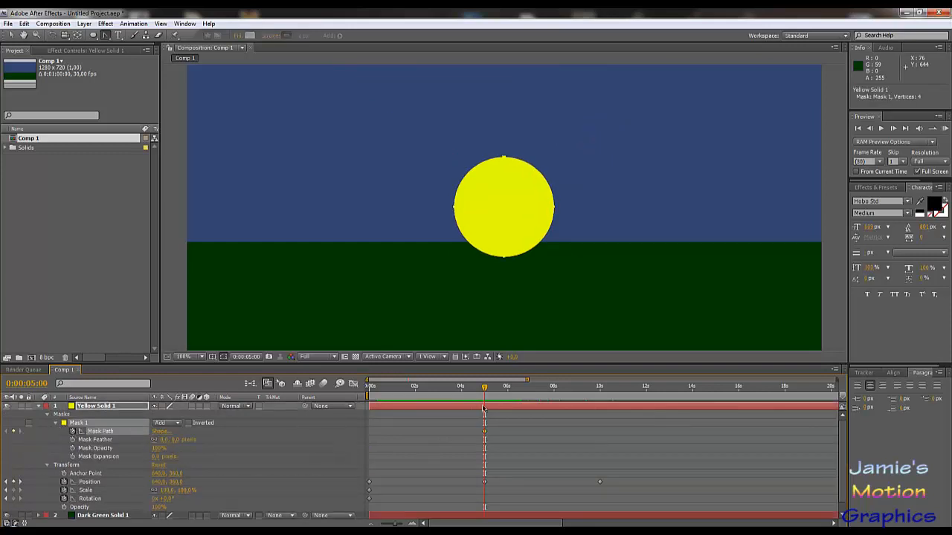
click(484, 432)
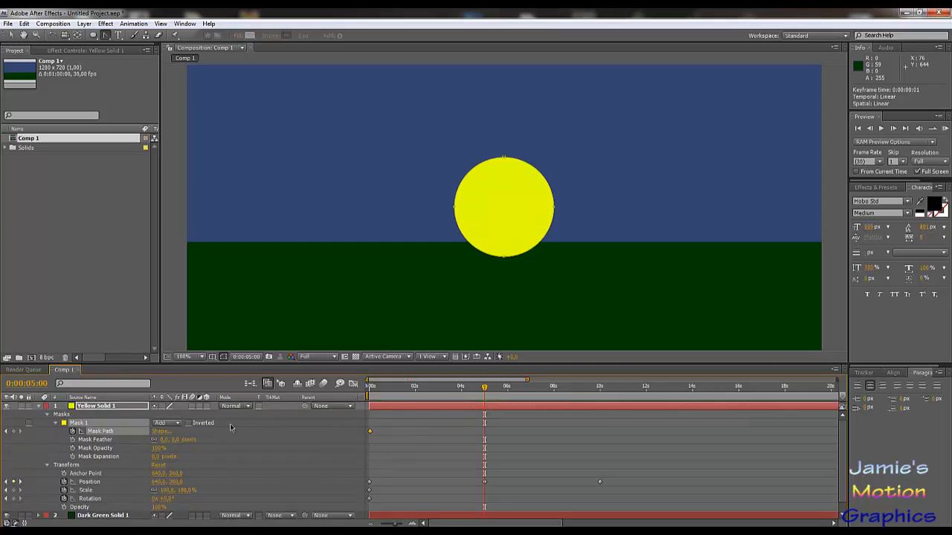
Add a Mask Path keyframe at 10 seconds and align the first Mask Path keyframe exactly with 0 seconds.
drag(483, 390, 595, 407)
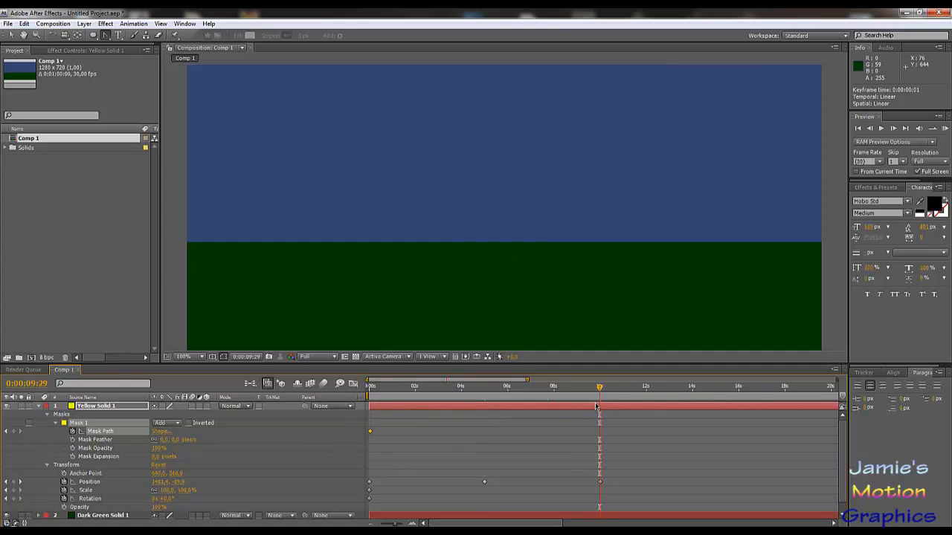
key(Page_Down)
click(14, 431)
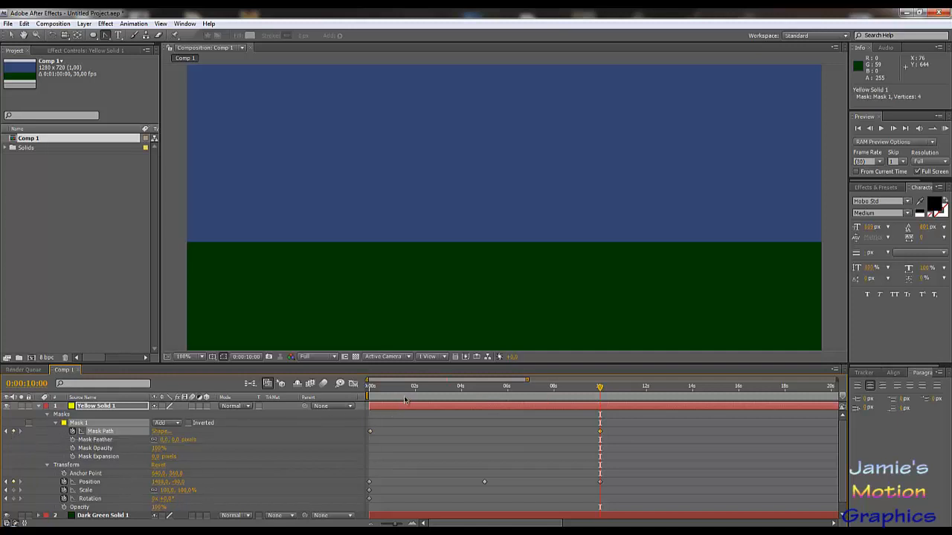
click(367, 387)
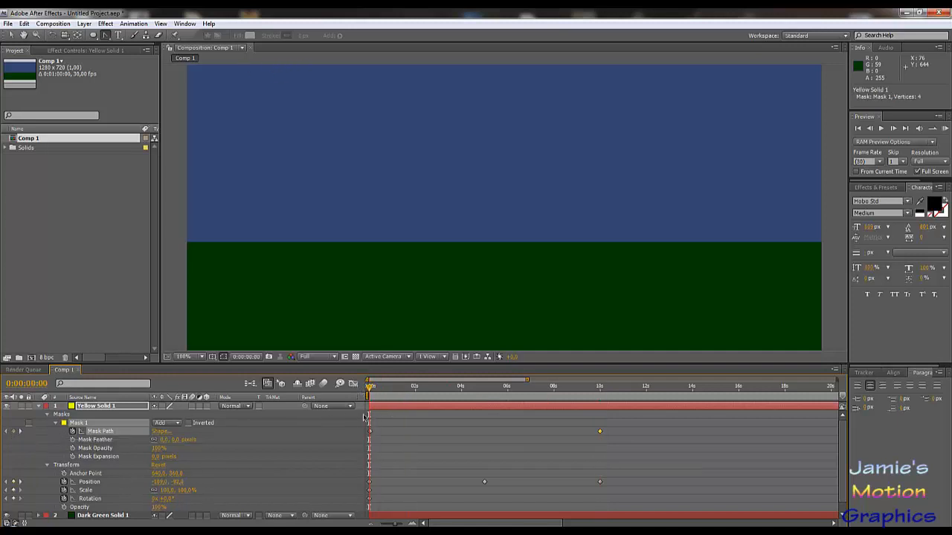
click(370, 431)
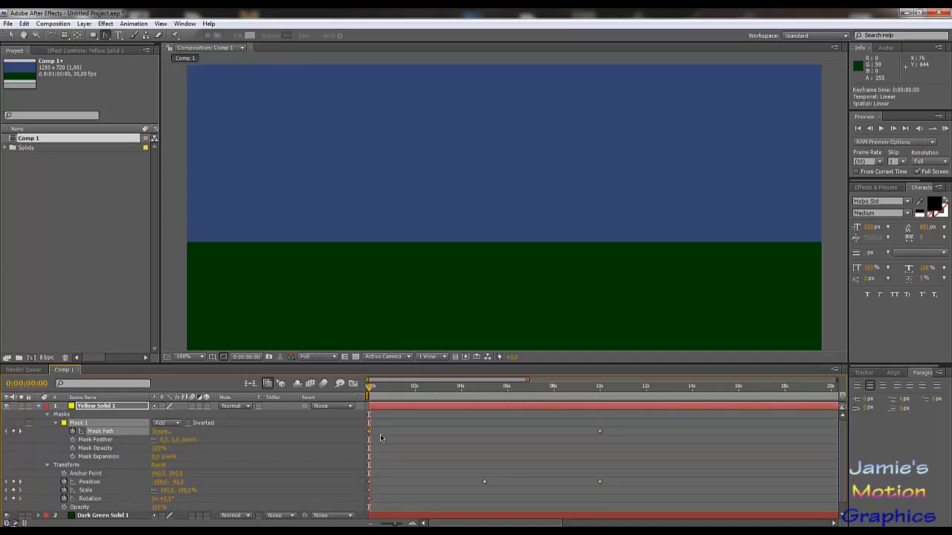
Find the frame just before 5 seconds where the circle first touches the ground and add a Mask Path keyframe there, at 0:00:04:23.
drag(469, 390, 484, 389)
key(Page_Up)
key(Page_Up)
key(Page_Up)
key(Page_Up)
key(Page_Up)
key(Page_Up)
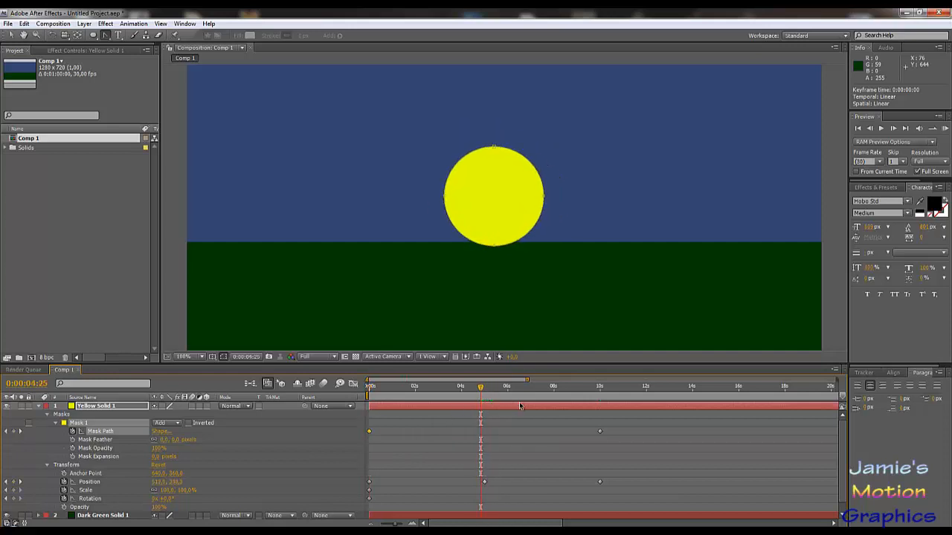
key(Page_Up)
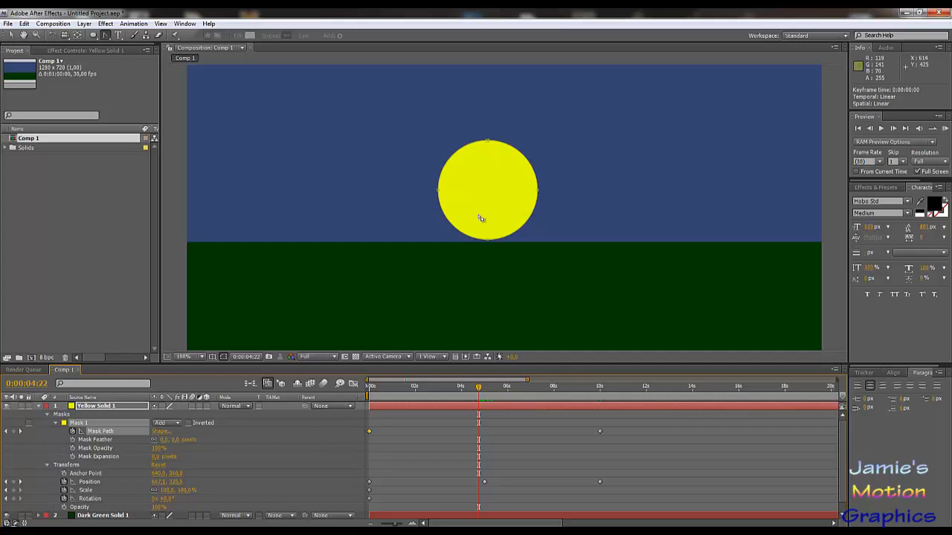
key(Page_Down)
key(Page_Down)
key(Page_Up)
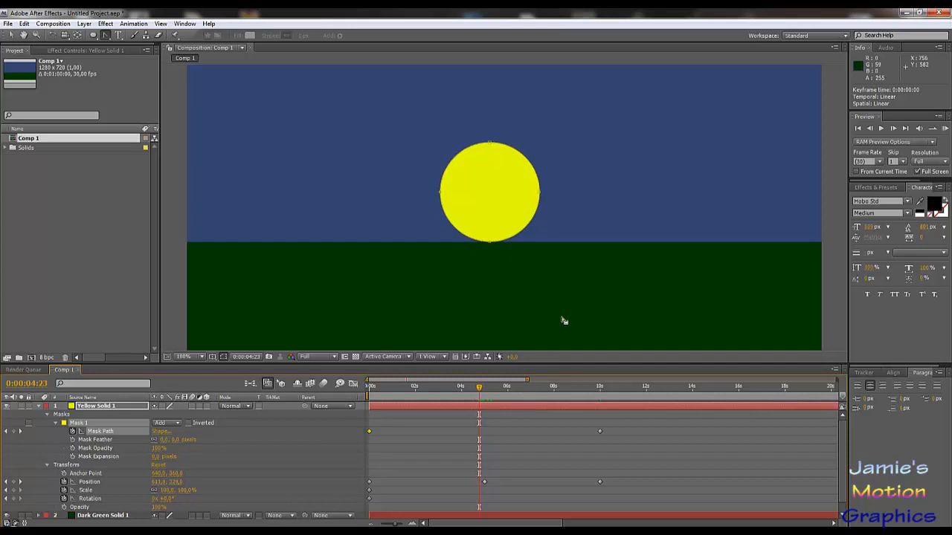
scroll(461, 245, up, 3)
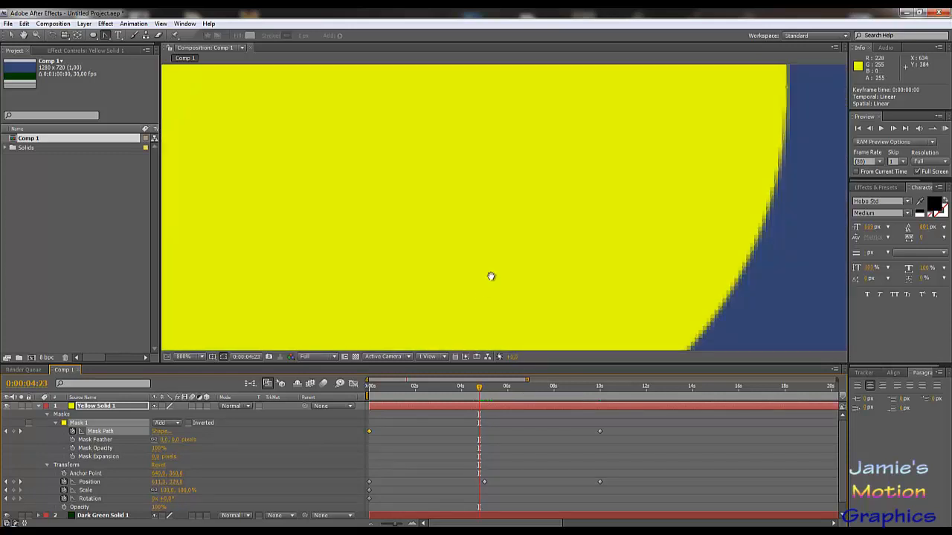
drag(491, 276, 571, 173)
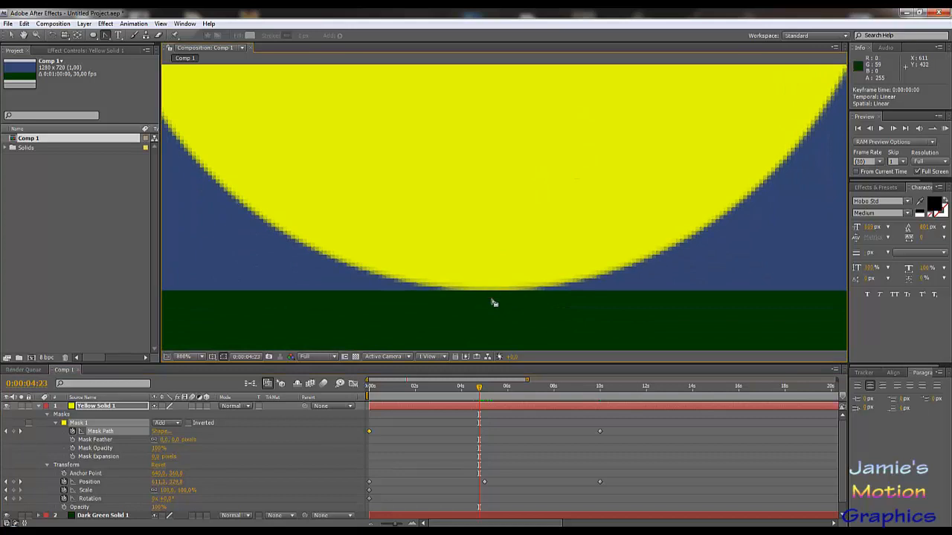
click(13, 432)
scroll(554, 309, down, 5)
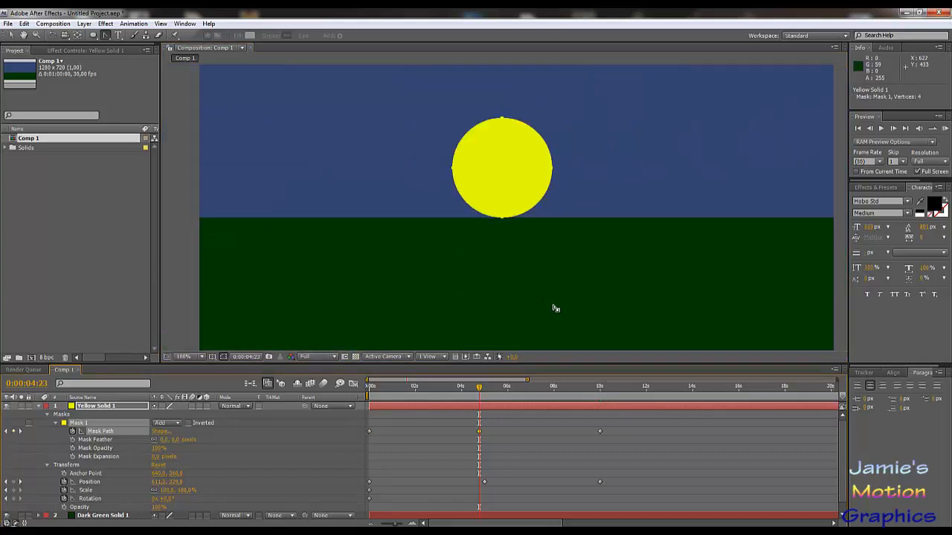
Find the frame after 5 seconds where the circle has just left the ground and add a Mask Path keyframe there, at 0:00:05:07.
key(Page_Down)
key(Page_Down)
key(Page_Down)
key(Page_Down)
key(Page_Down)
key(Page_Down)
key(Page_Down)
key(Page_Down)
key(Page_Down)
key(Page_Down)
key(Page_Down)
key(Page_Down)
key(Page_Down)
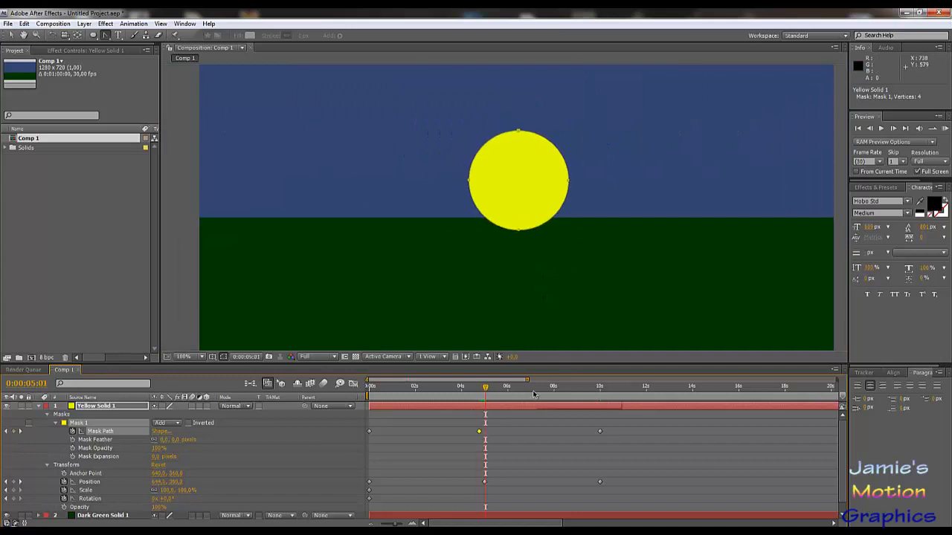
scroll(544, 233, up, 5)
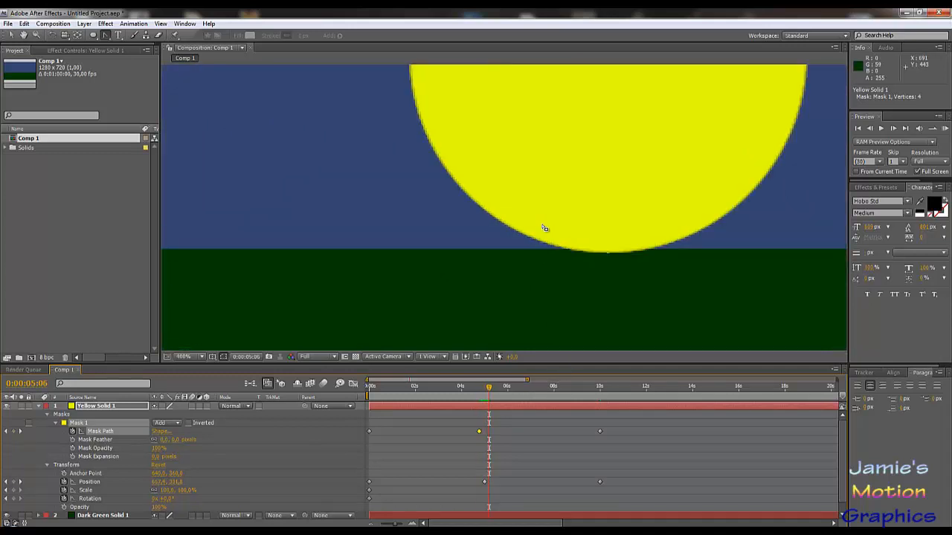
key(Page_Down)
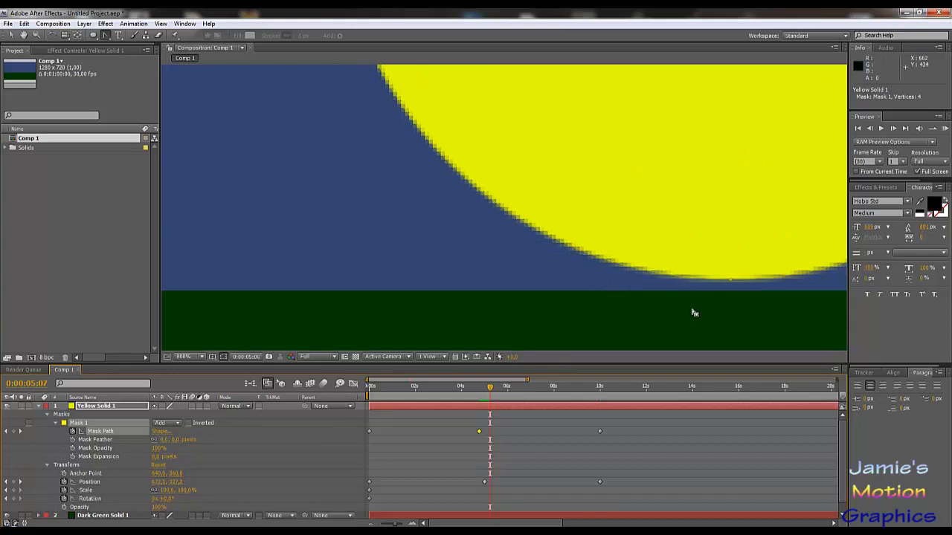
key(Page_Up)
key(Page_Down)
click(12, 432)
scroll(716, 256, down, 1)
Step back frame by frame to 0:00:04:23 and examine up close how the circle's lower edge meets the ground.
key(Page_Up)
key(Page_Up)
key(Page_Up)
key(Page_Up)
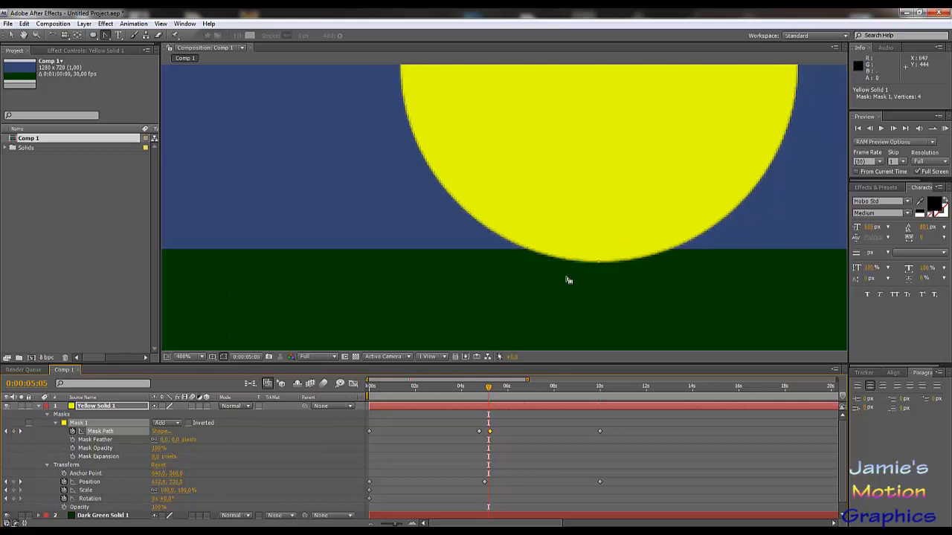
key(Page_Up)
key(Page_Up)
key(Page_Up)
key(Page_Up)
key(Page_Up)
key(Page_Up)
key(Page_Up)
key(Page_Up)
key(Page_Up)
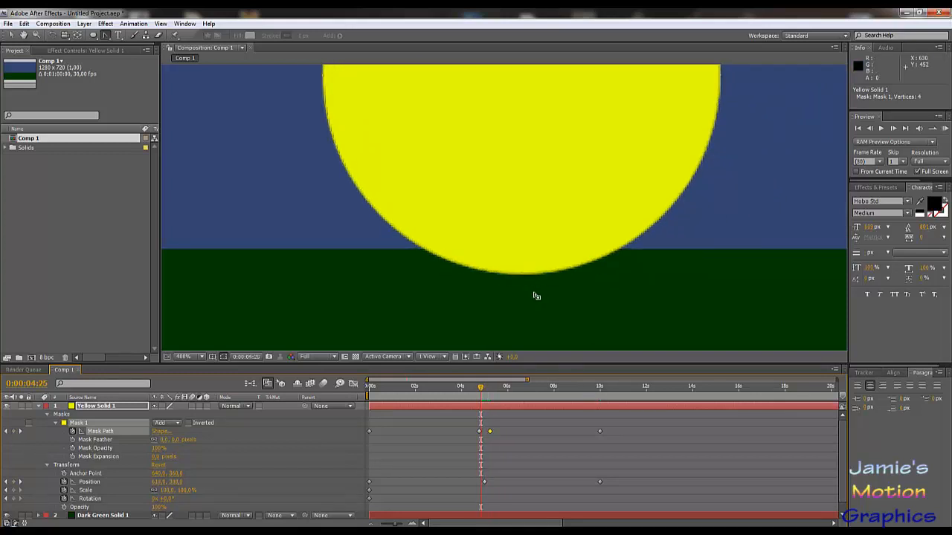
key(Page_Up)
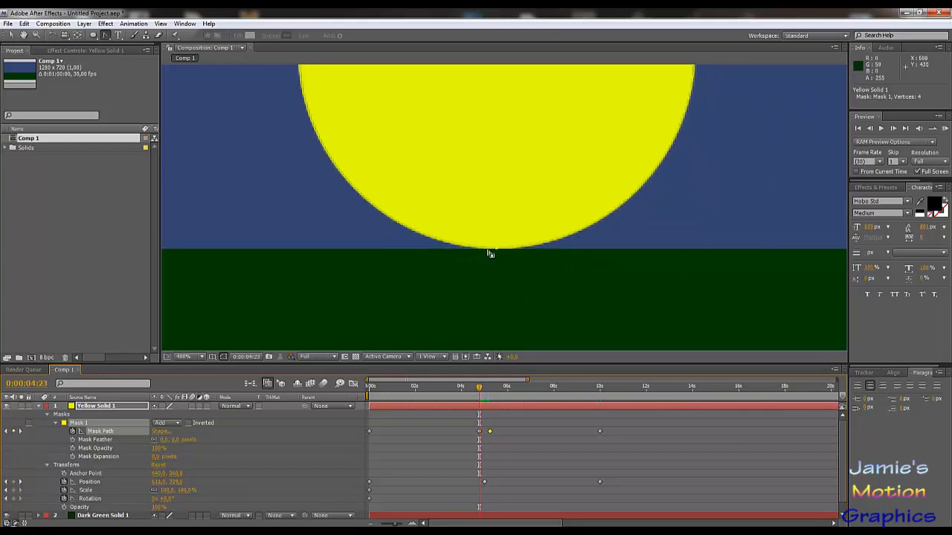
scroll(503, 254, up, 2)
scroll(495, 293, down, 1)
key(Page_Down)
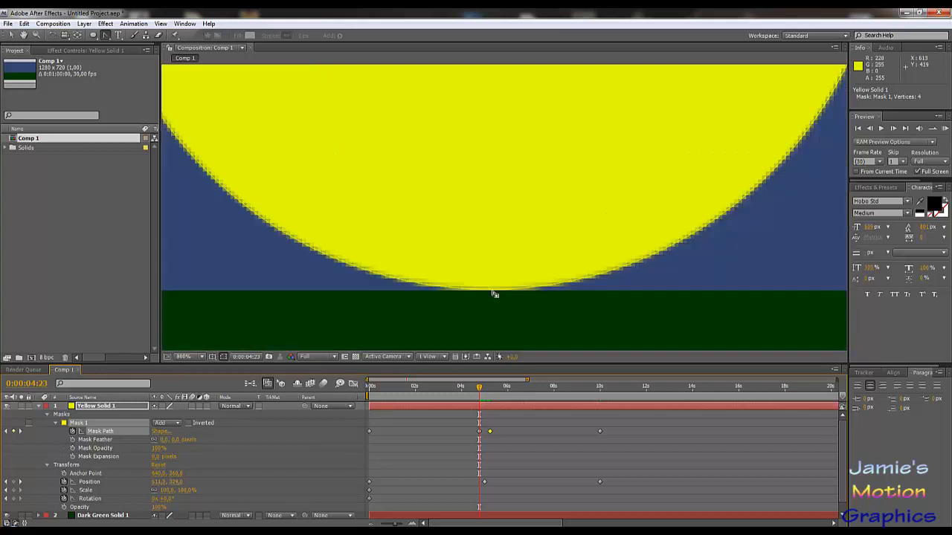
Step forward through the bounce to 0:00:05:07 and examine the gap between the circle's lower edge and the ground.
scroll(534, 302, down, 5)
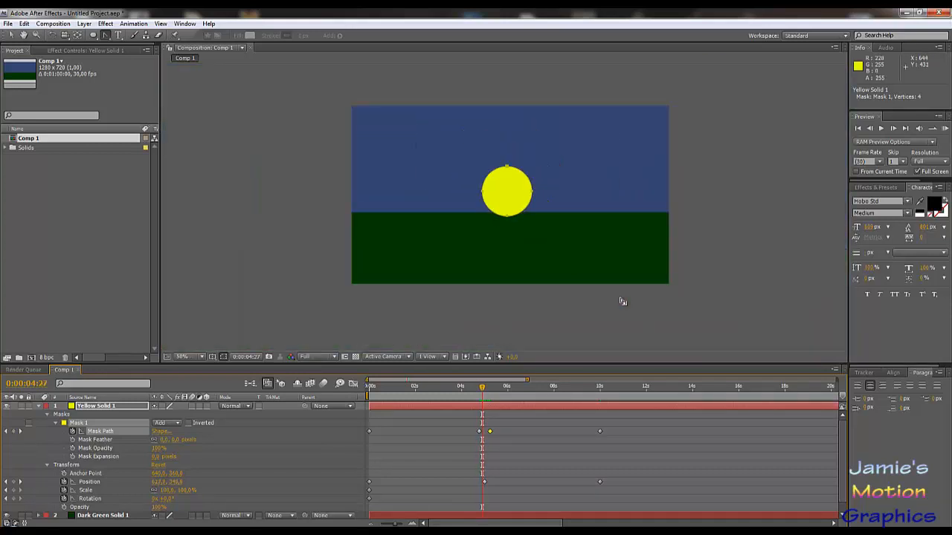
key(Page_Down)
key(Page_Down)
key(Page_Down)
key(Page_Down)
key(Page_Down)
key(Page_Down)
key(Page_Down)
key(Page_Down)
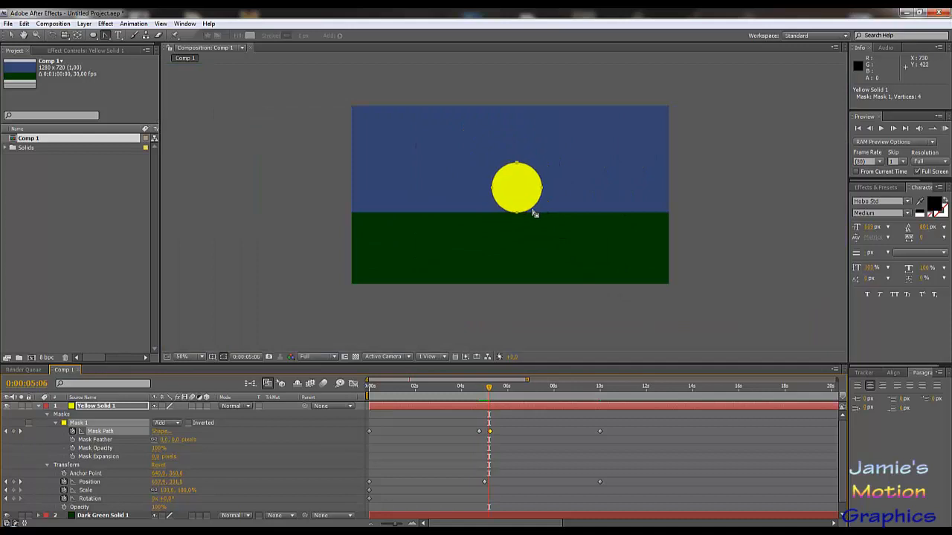
scroll(534, 213, up, 6)
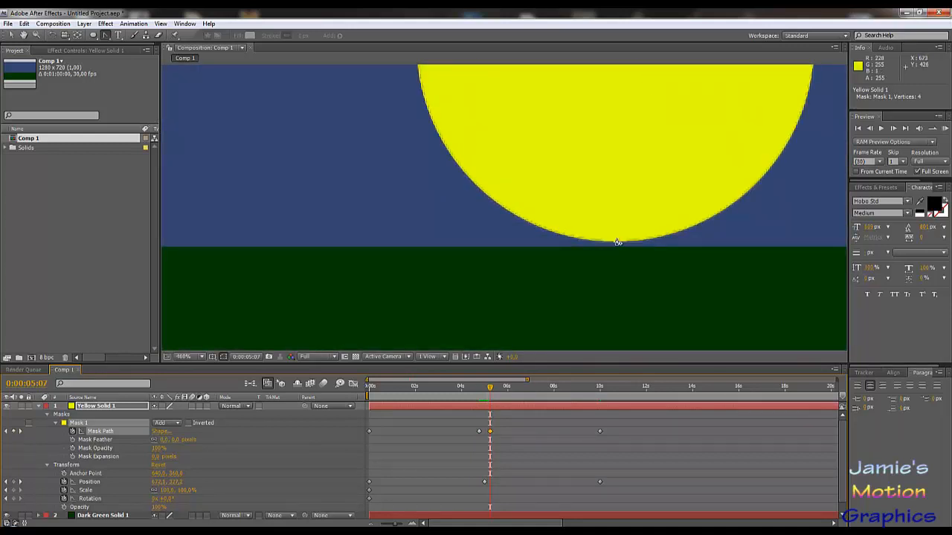
scroll(615, 259, up, 1)
scroll(619, 258, down, 5)
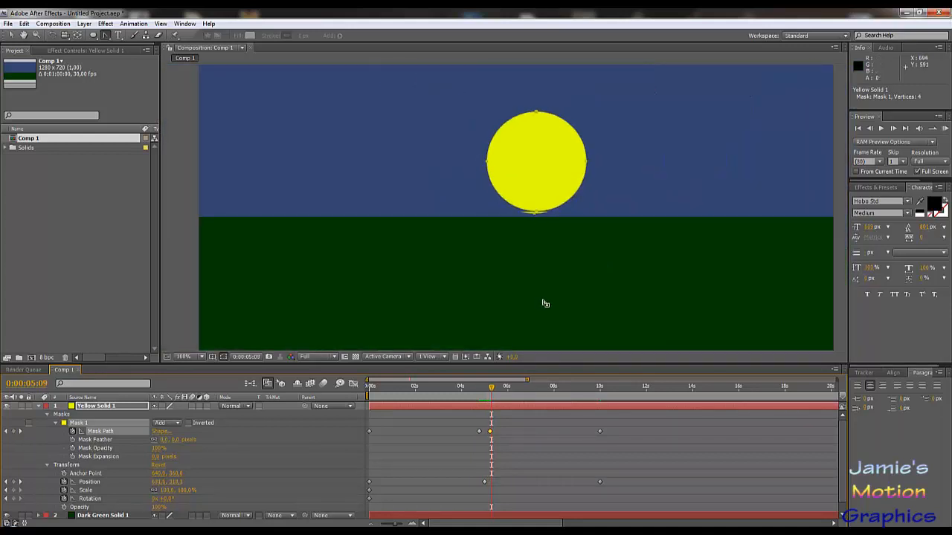
Step back frame by frame to 0:00:05:00 and examine up close how far the circle sinks into the ground.
key(Page_Up)
key(Page_Up)
key(Page_Up)
key(Page_Up)
key(Page_Up)
key(Page_Up)
key(Page_Up)
key(Page_Up)
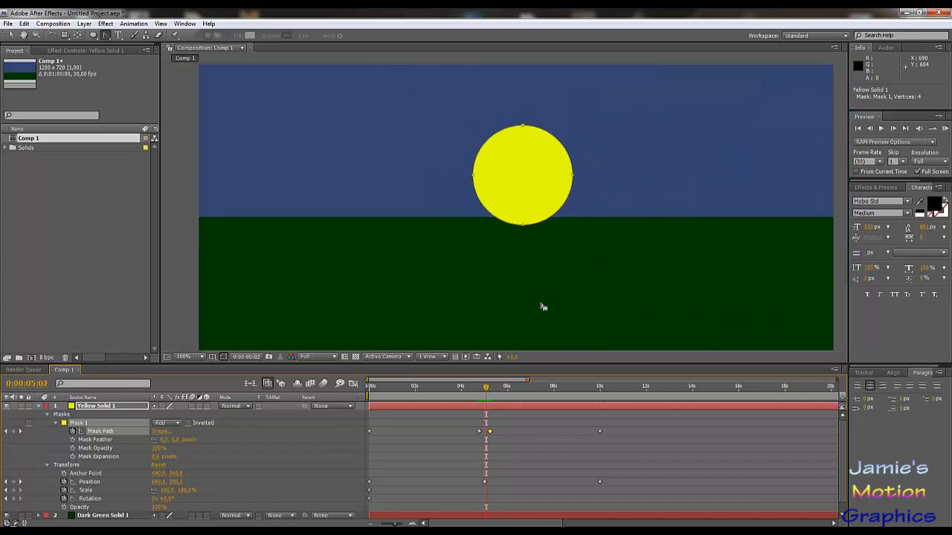
key(Page_Down)
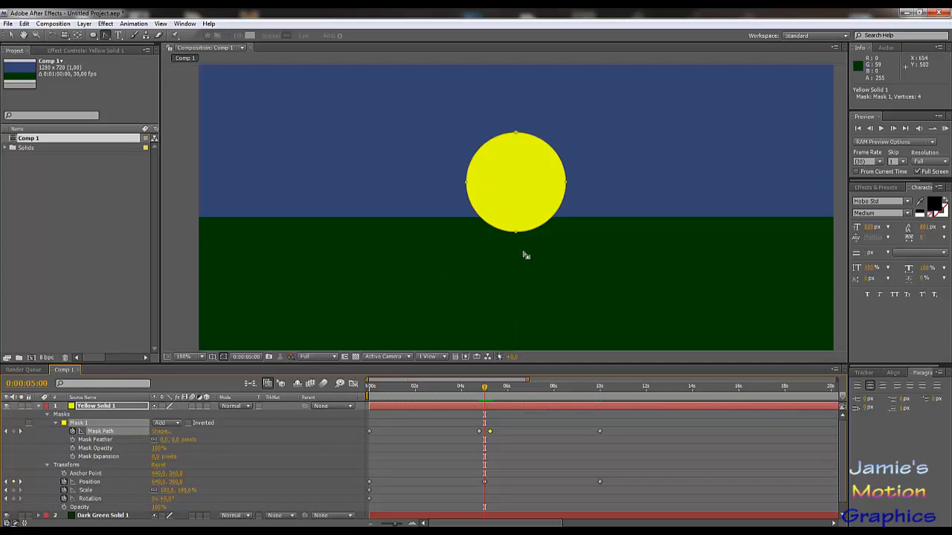
scroll(521, 255, up, 5)
scroll(527, 291, down, 1)
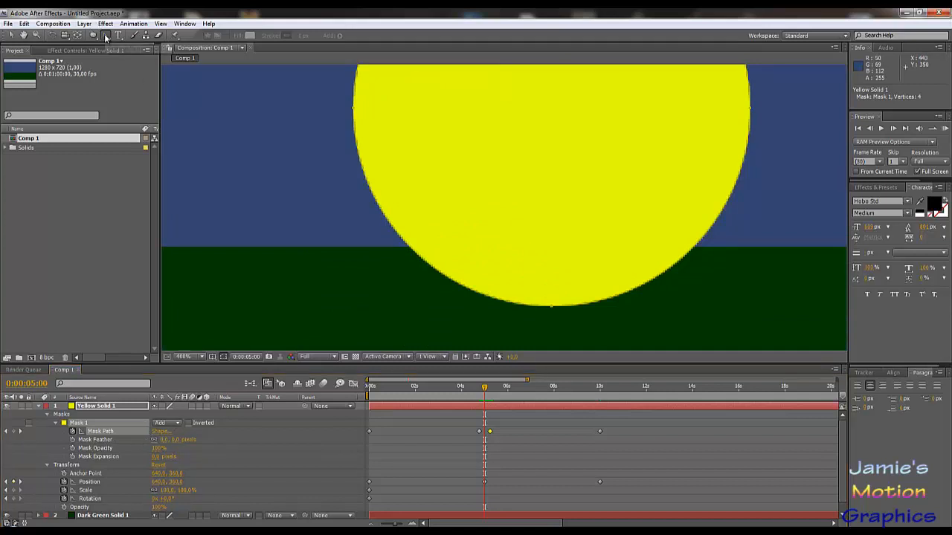
At 0:00:05:00, raise the bottom point of the circle's mask to the ground line to flatten its underside.
click(12, 35)
click(519, 222)
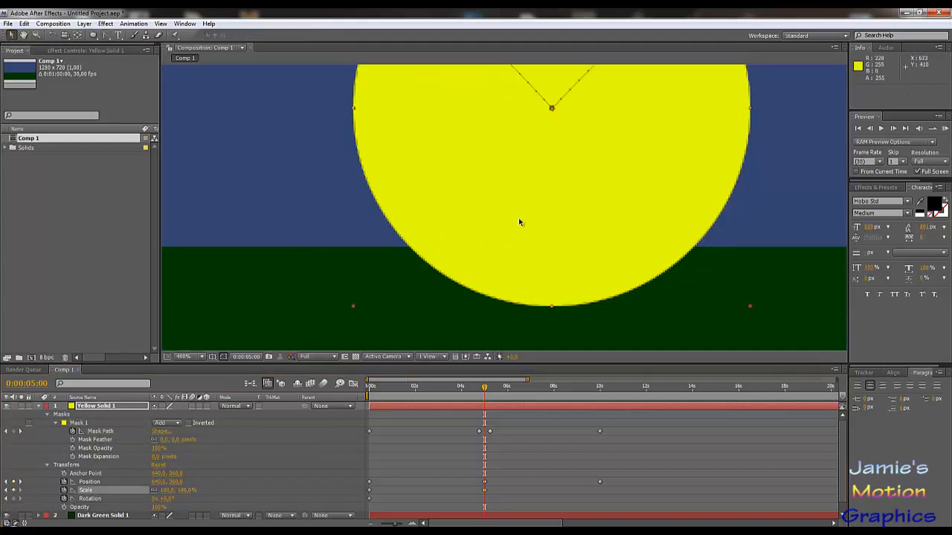
double_click(551, 307)
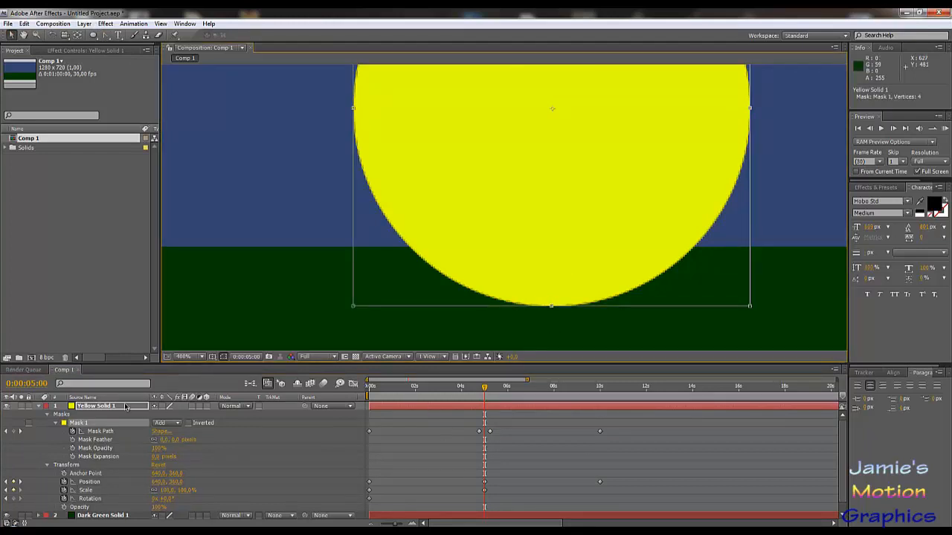
click(104, 431)
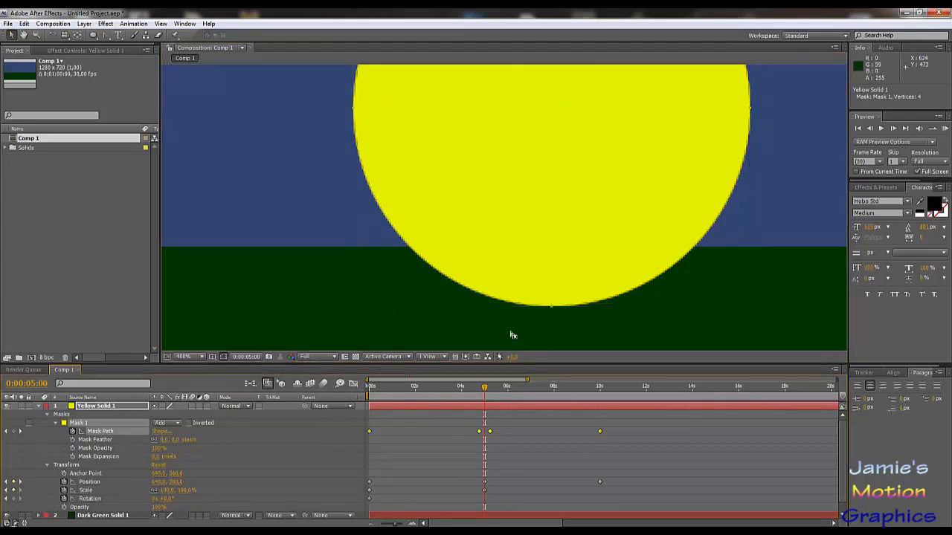
drag(481, 332, 662, 287)
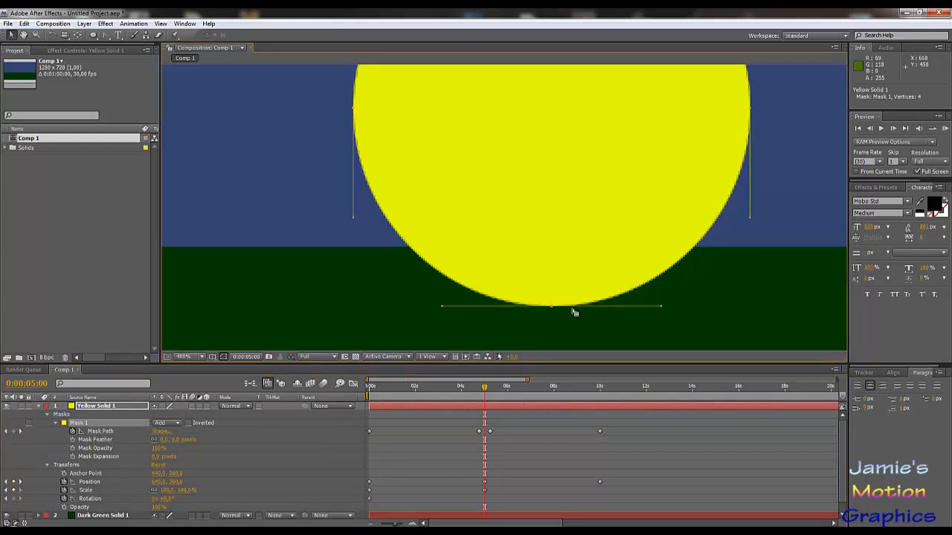
drag(551, 310, 547, 249)
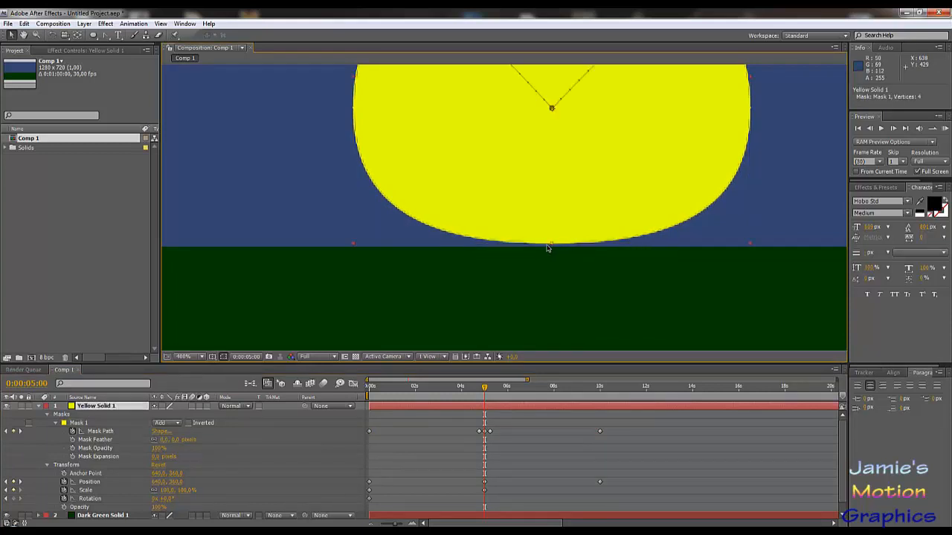
key(ctrl+z)
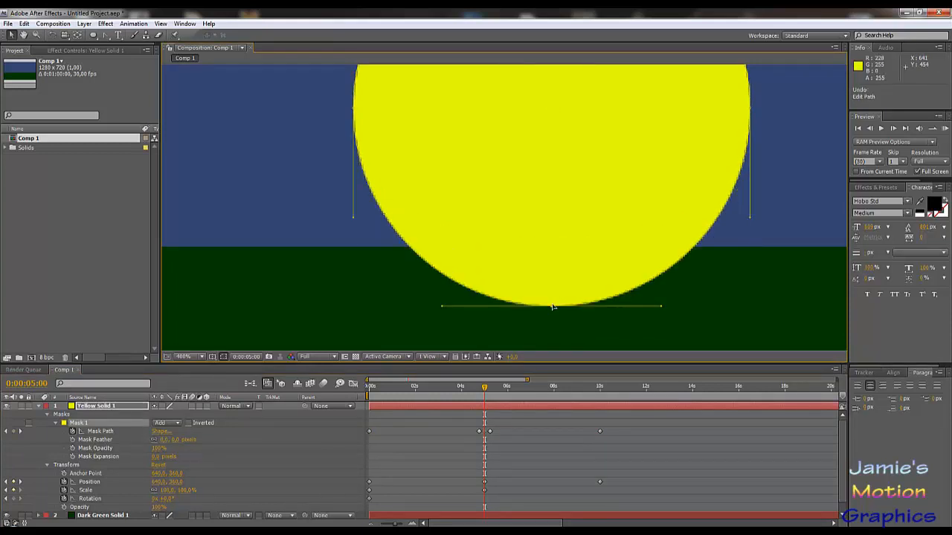
drag(552, 307, 556, 247)
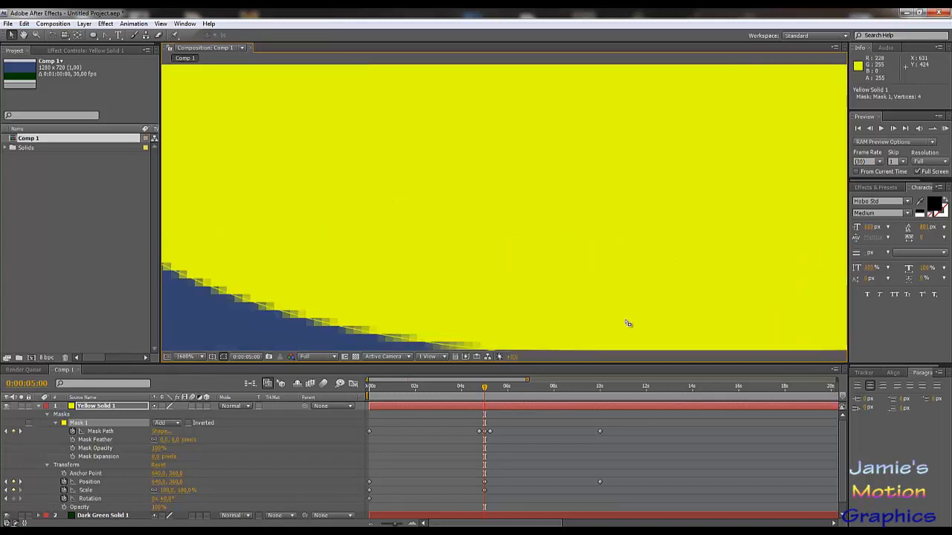
scroll(629, 324, down, 2)
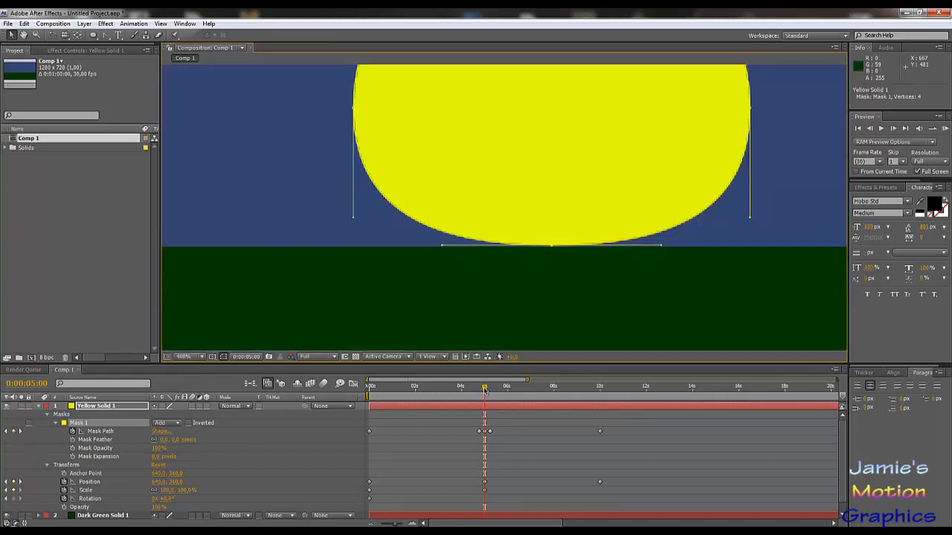
Zoom the timeline to the span around the three bounce keyframes and step back to inspect the first ground contact.
drag(484, 389, 481, 387)
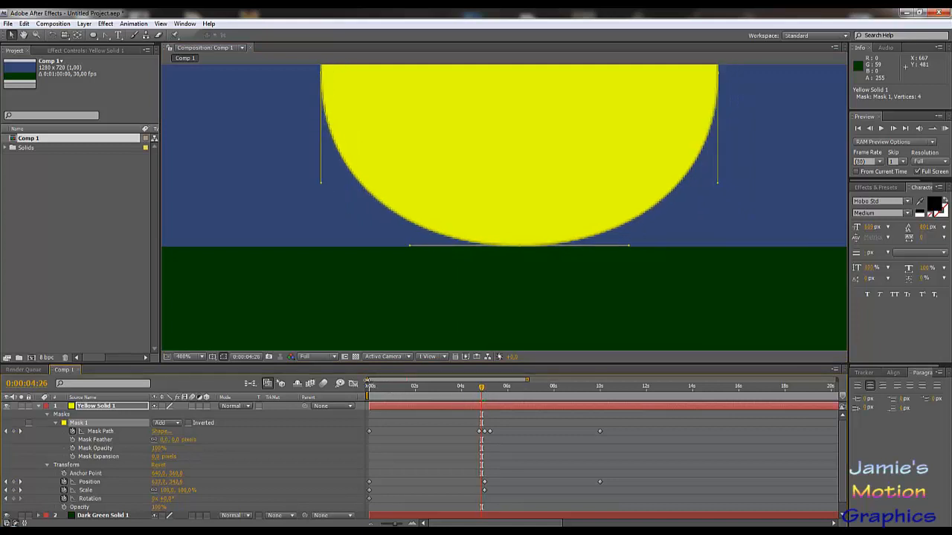
drag(368, 380, 397, 380)
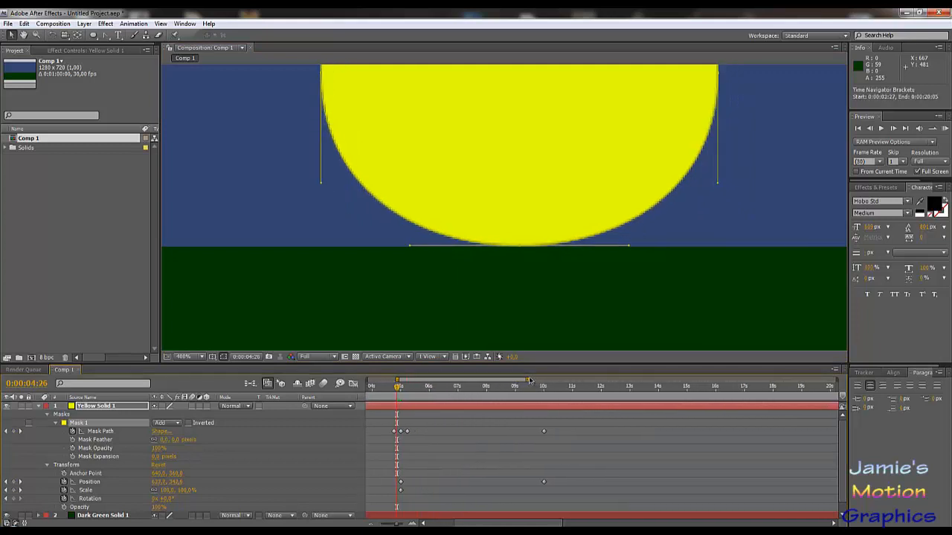
drag(526, 380, 414, 381)
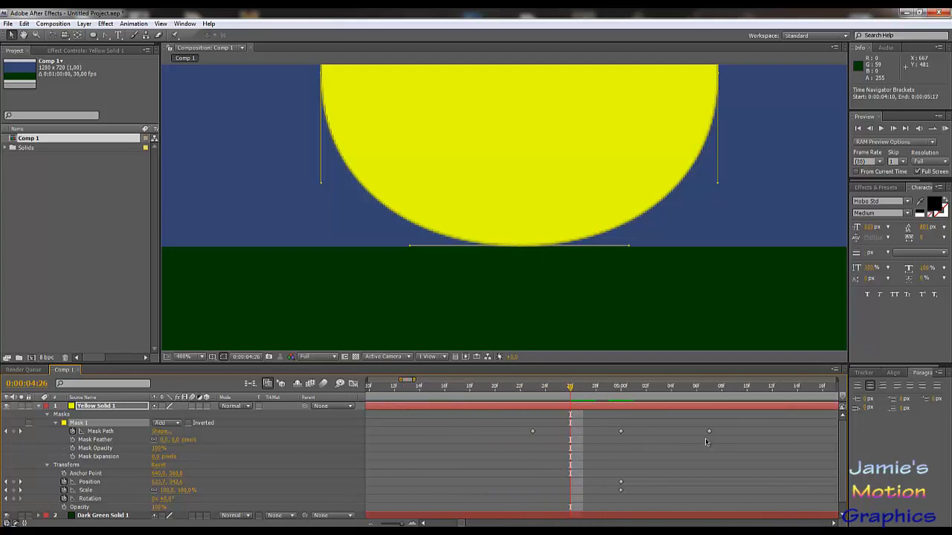
key(Page_Up)
key(Page_Up)
key(Page_Up)
key(Page_Up)
key(Page_Up)
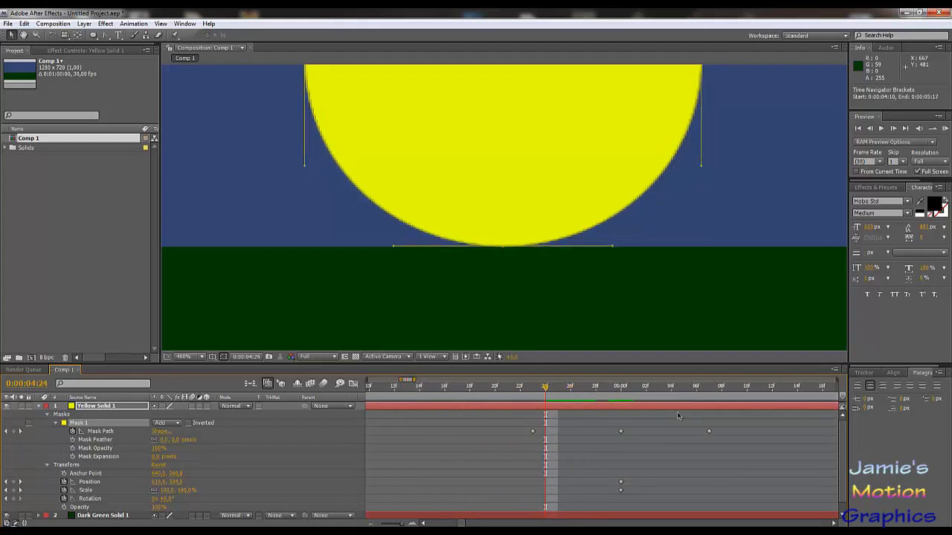
Step back and forth between 0:00:04:23 and the frames just past 5 seconds to examine how the circle squashes.
key(Page_Down)
key(Page_Down)
key(Page_Down)
key(Page_Down)
key(Page_Down)
key(Page_Down)
key(Page_Down)
key(Page_Down)
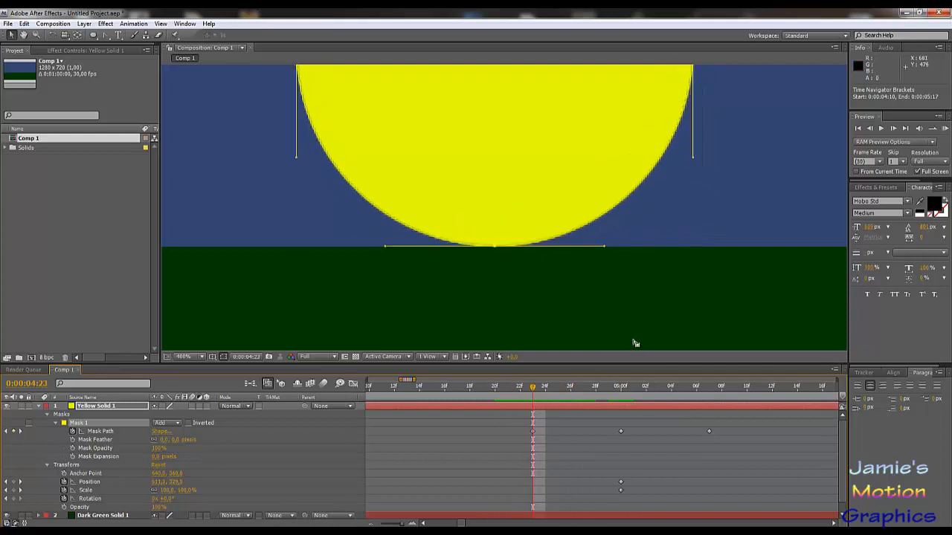
key(Page_Down)
key(Page_Down)
key(Page_Down)
key(Page_Down)
key(Page_Down)
key(Page_Down)
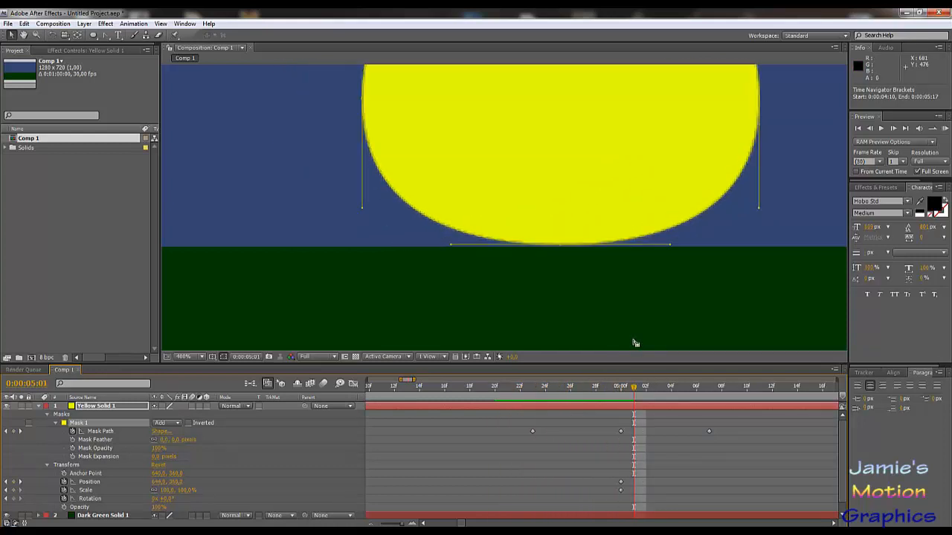
key(Page_Up)
key(Page_Up)
key(Page_Up)
key(Page_Up)
key(Page_Up)
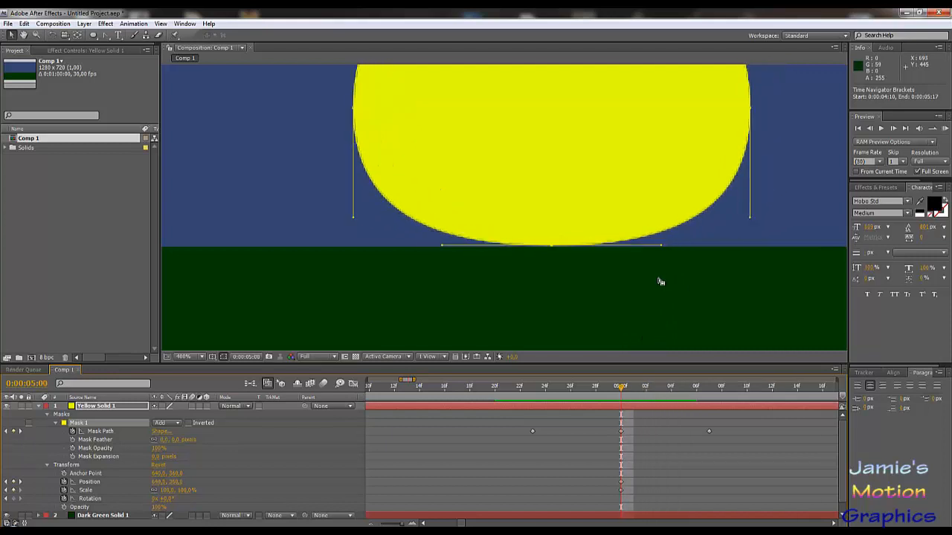
Step forward from 0:00:05:00 to 0:00:05:07 and examine the gap as the circle regains its round shape.
key(Page_Down)
key(Page_Down)
key(Page_Down)
key(Page_Down)
key(Page_Down)
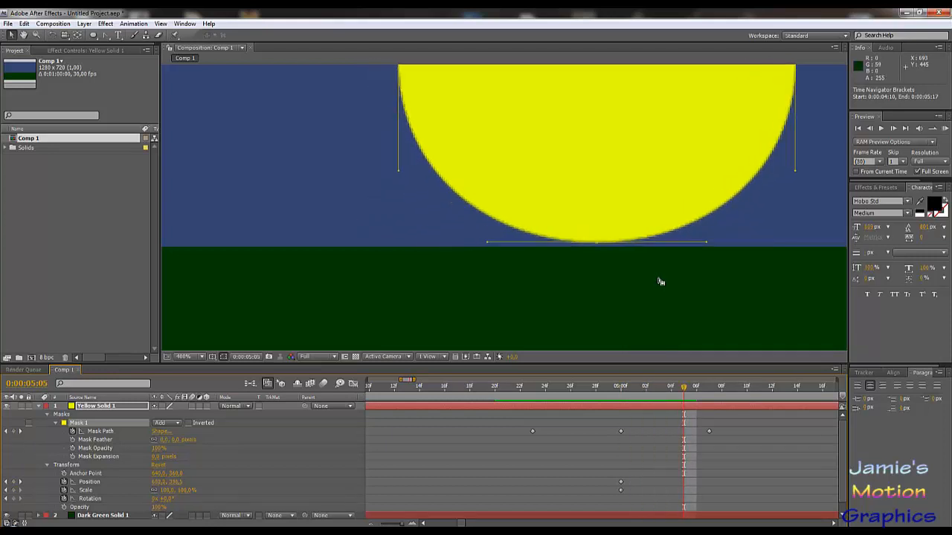
key(Page_Down)
key(Page_Down)
key(Page_Down)
key(Page_Up)
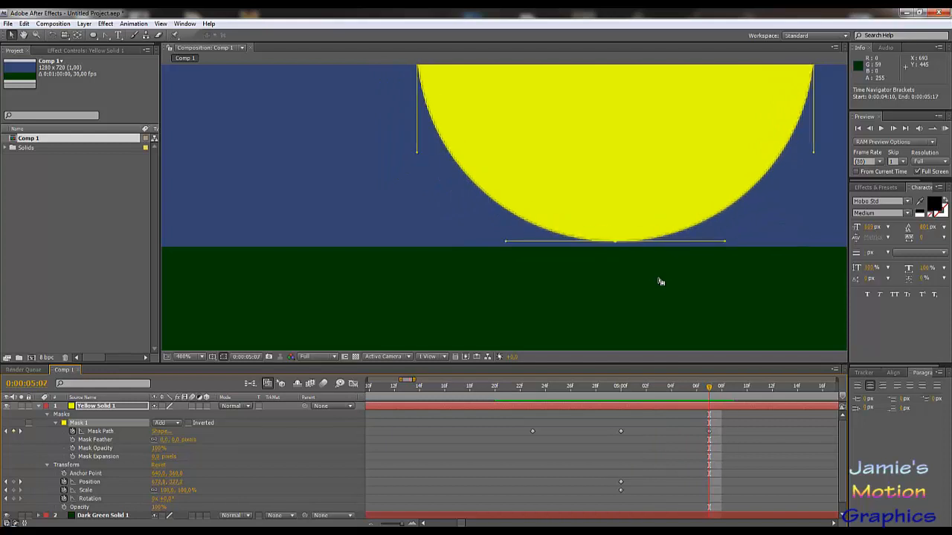
click(616, 243)
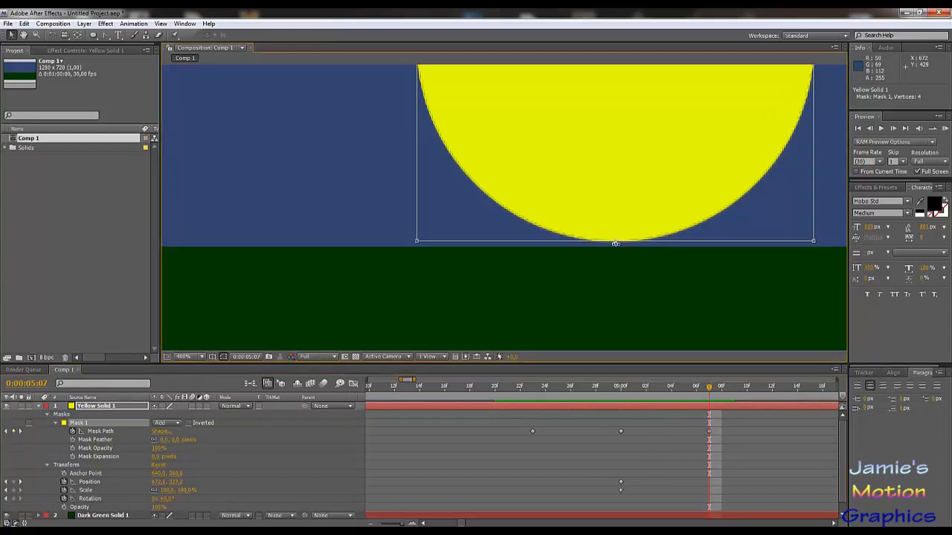
drag(588, 286, 647, 234)
key(ctrl+z)
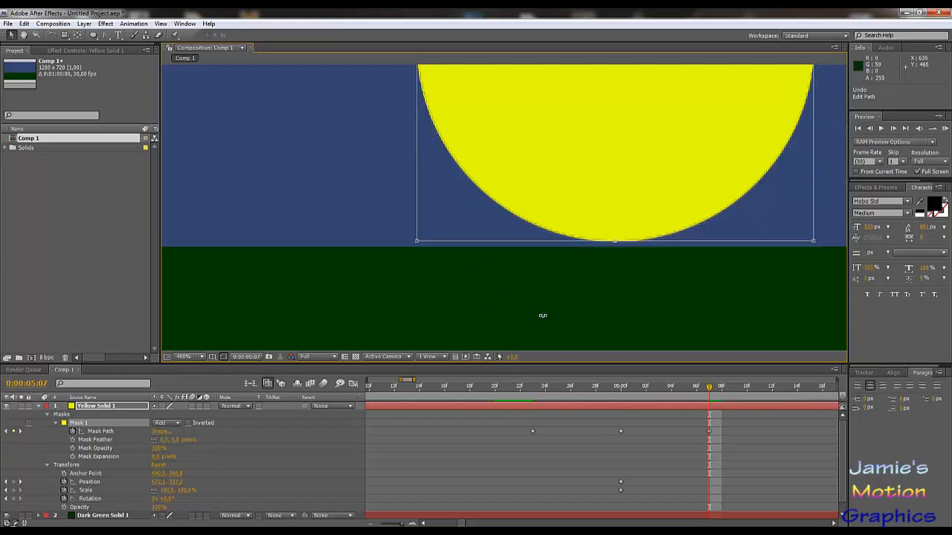
drag(542, 317, 616, 319)
key(ctrl+z)
click(652, 442)
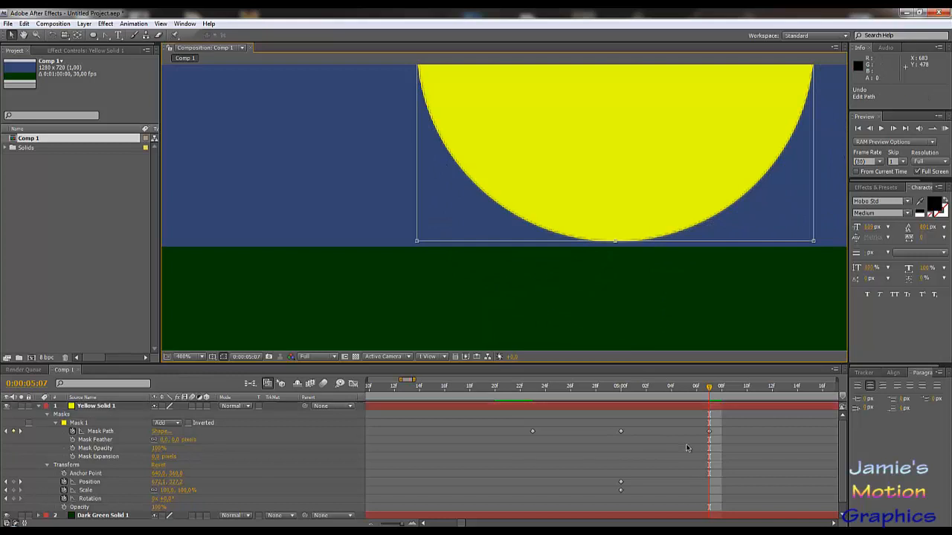
At 0:00:05:07, lower the bottom point of the circle's mask until it meets the ground line.
click(112, 432)
drag(568, 290, 614, 248)
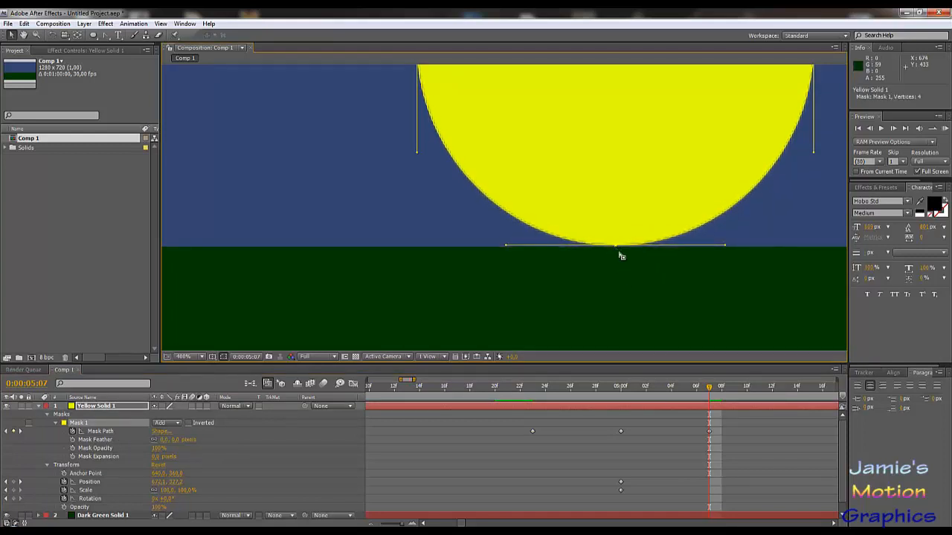
scroll(618, 255, up, 2)
scroll(726, 325, down, 6)
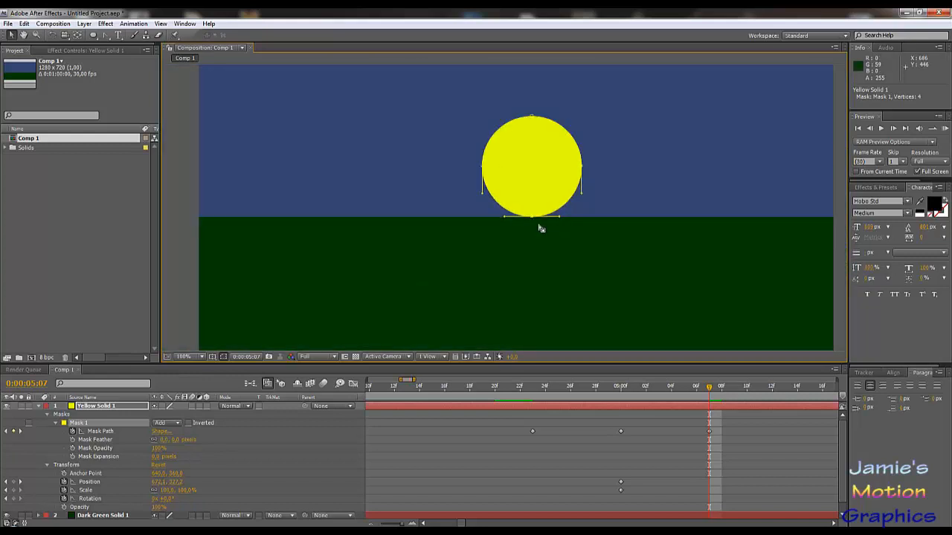
Scrub back through the bounce, deselect the layer, and play the animation to check the squash.
scroll(543, 238, up, 1)
scroll(545, 240, down, 1)
drag(710, 390, 462, 425)
click(266, 444)
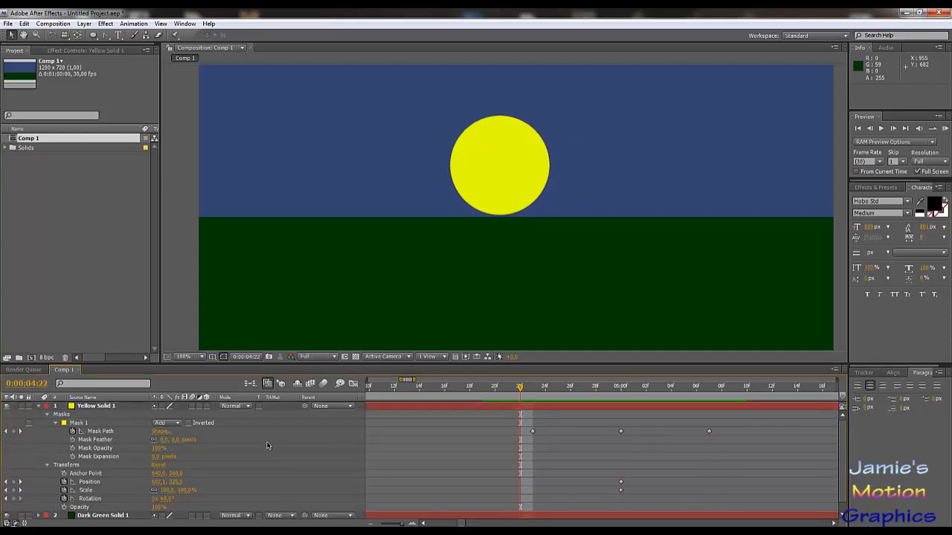
click(882, 129)
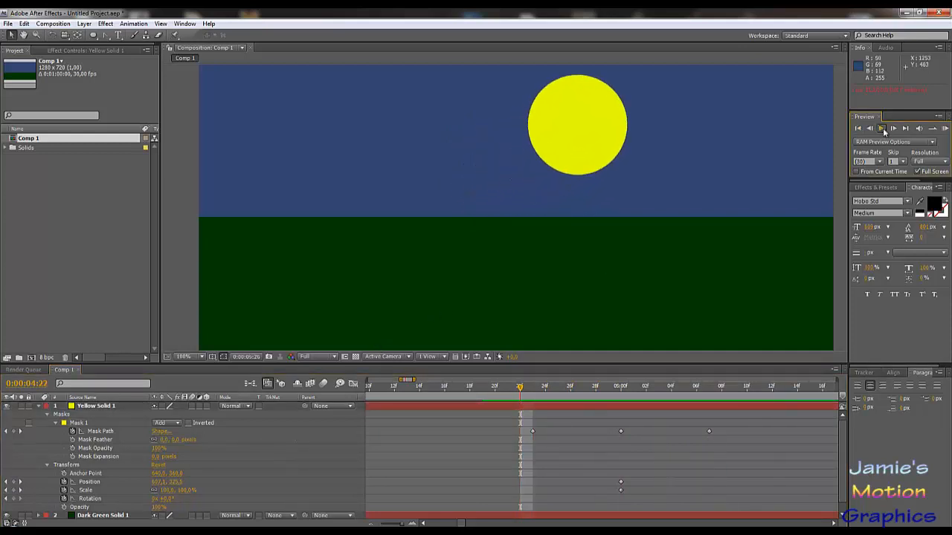
click(641, 223)
At 0:00:05:00, lower the yellow circle by raising its vertical Position value to about 412.
drag(563, 391, 681, 439)
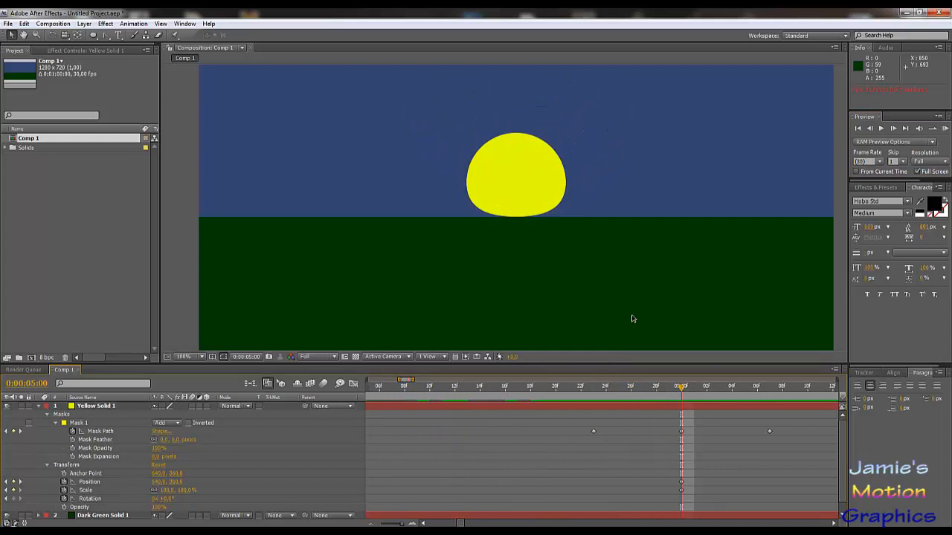
click(681, 432)
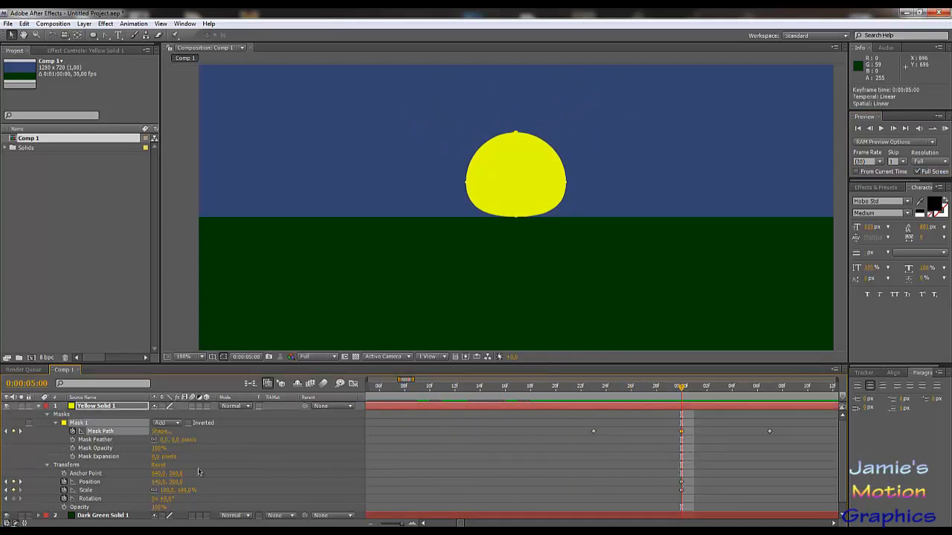
click(91, 481)
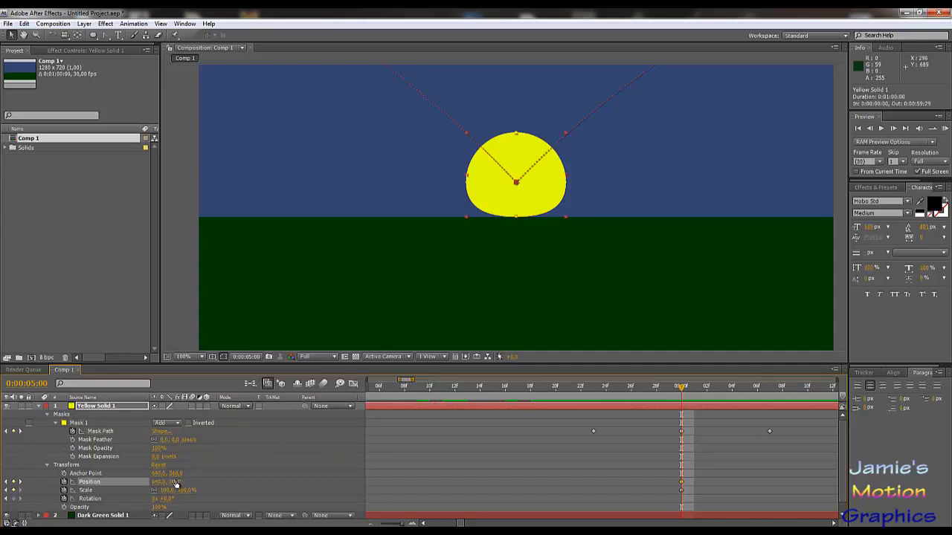
drag(173, 483, 193, 489)
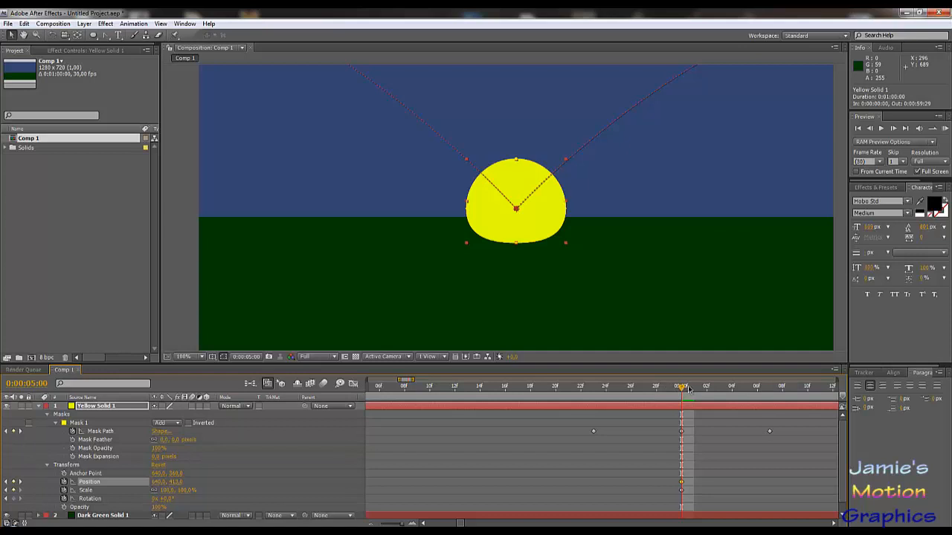
At the 0:00:04:23 Mask Path keyframe, raise the bottom point of the circle's mask to the ground line.
drag(686, 389, 593, 396)
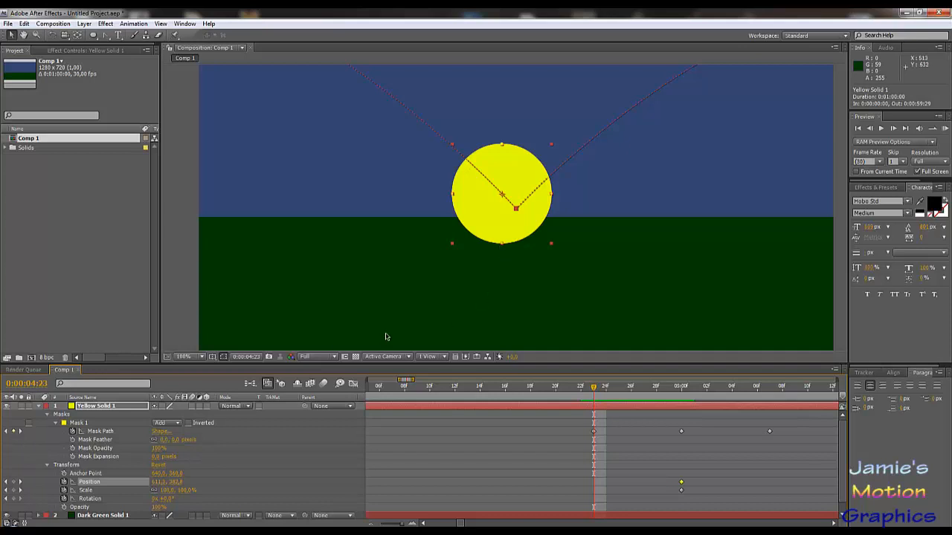
click(112, 432)
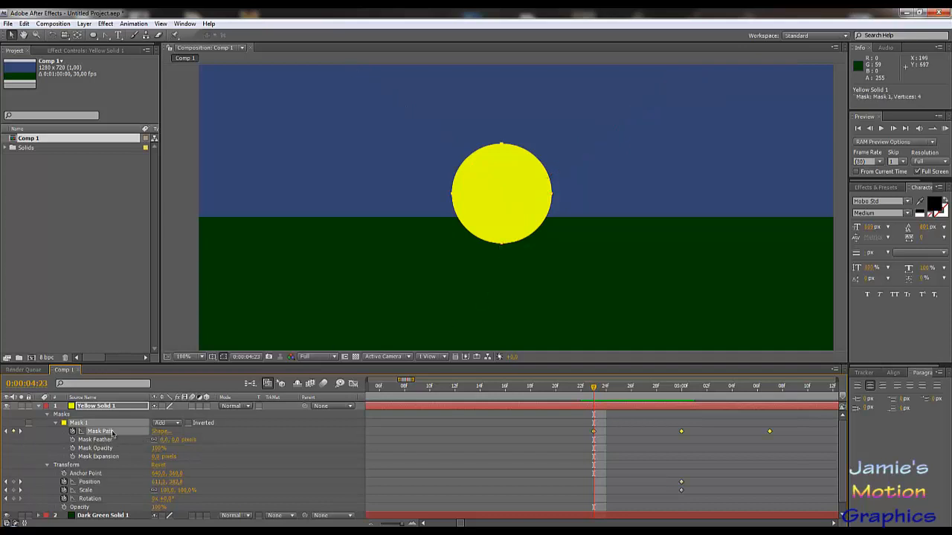
scroll(459, 277, up, 4)
scroll(463, 280, down, 2)
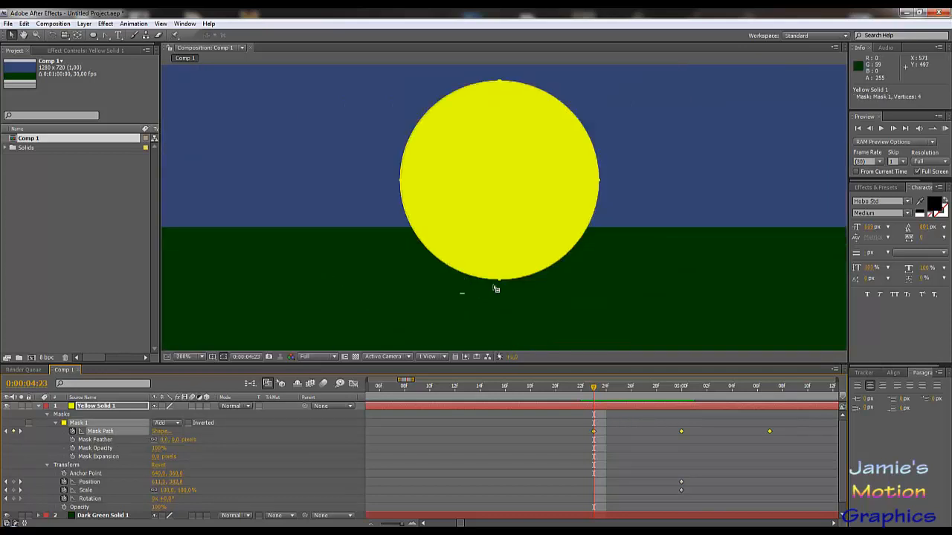
click(499, 280)
drag(500, 283, 506, 226)
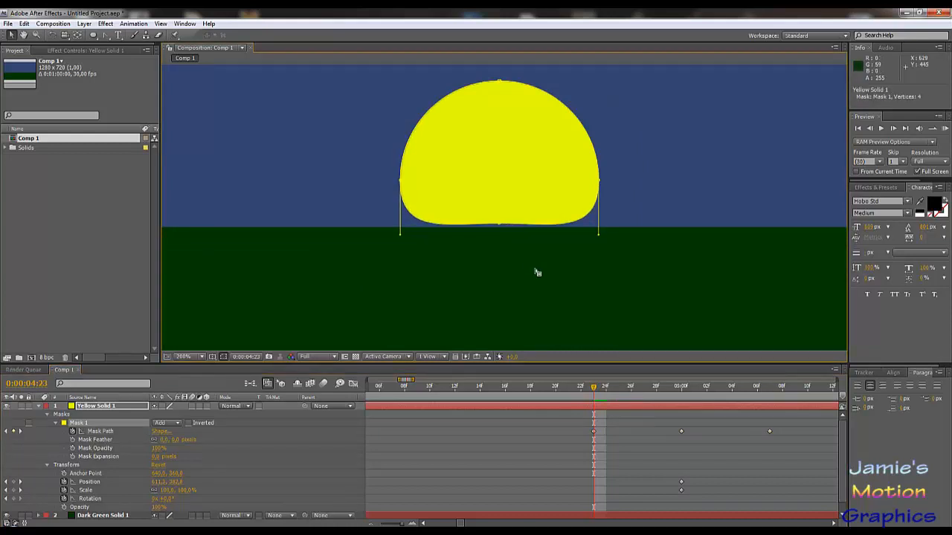
Undo the last mask edit and move the first Mask Path keyframe to 0:00:04:10, where the circle nearly reaches the ground.
key(ctrl+z)
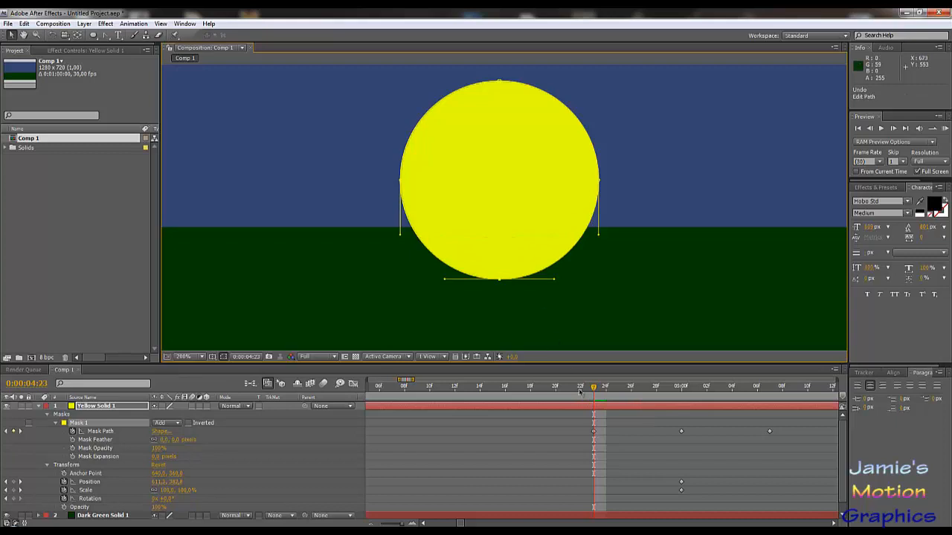
drag(594, 389, 429, 388)
scroll(443, 246, up, 4)
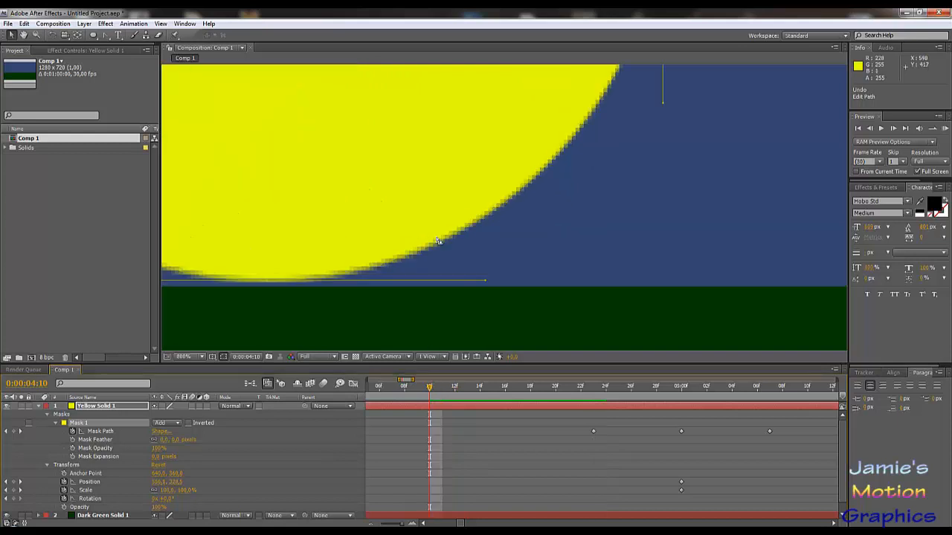
scroll(369, 296, down, 1)
drag(595, 430, 429, 431)
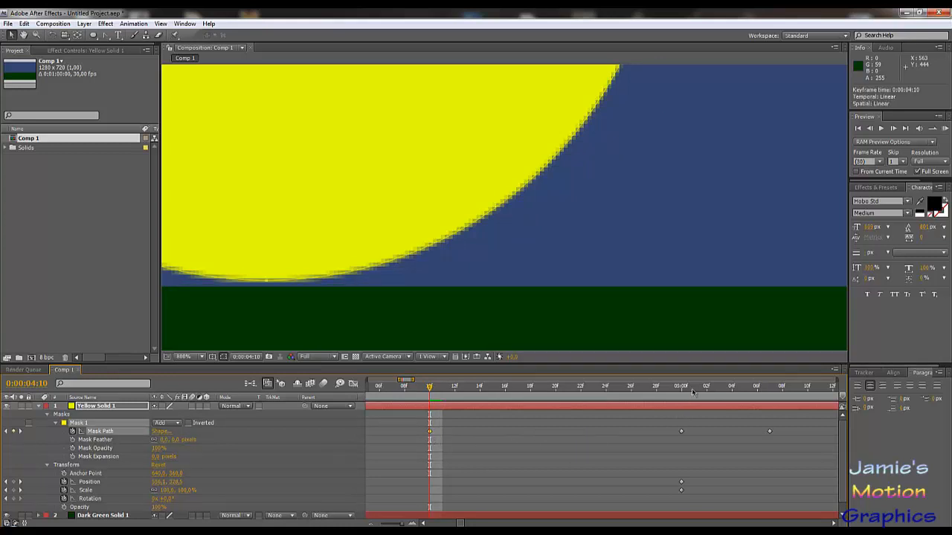
Find the frame where the circle leaves the ground and move the last Mask Path keyframe there, to 0:00:05:19.
key(space)
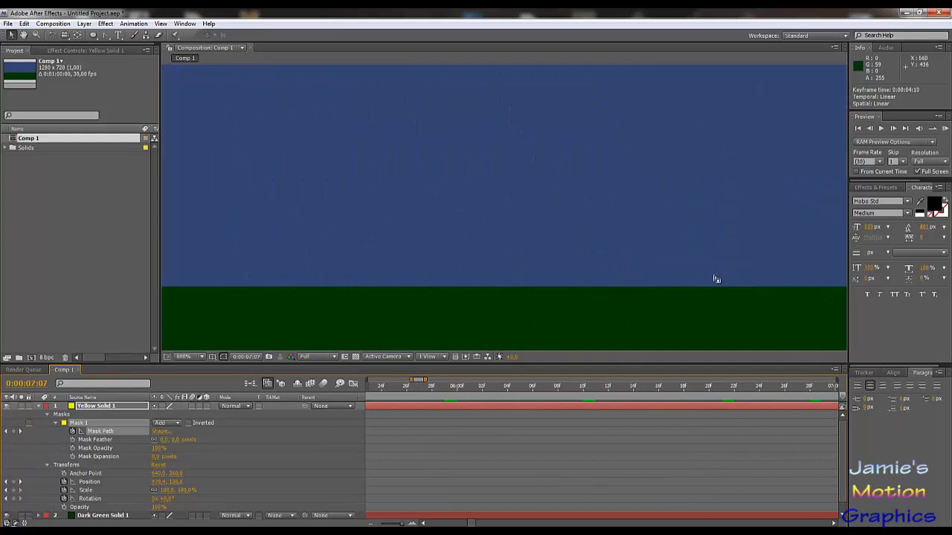
scroll(716, 279, down, 5)
scroll(644, 219, up, 1)
scroll(586, 250, down, 1)
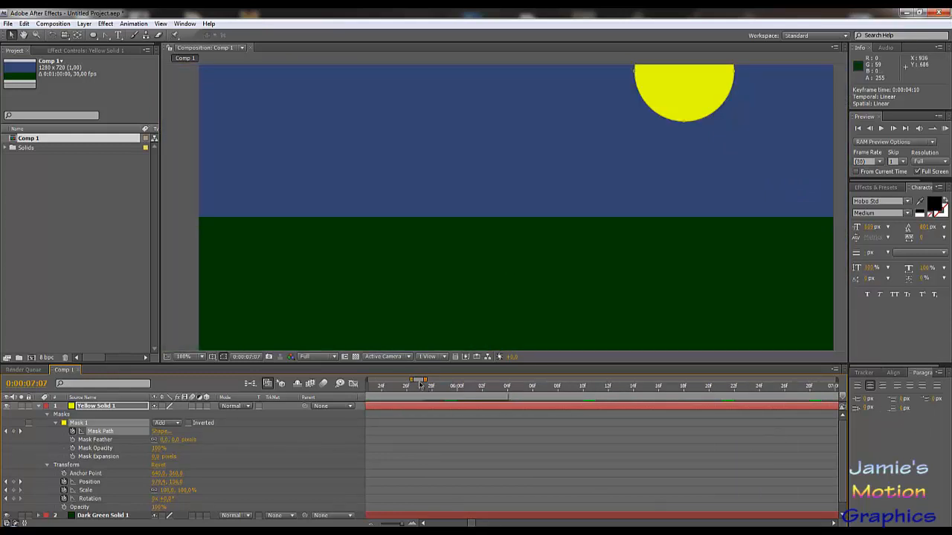
drag(420, 379, 587, 415)
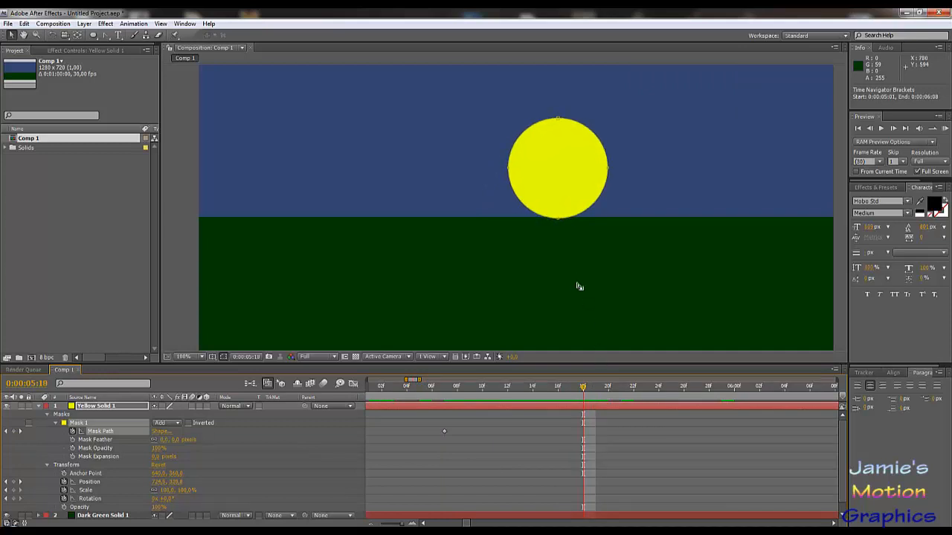
scroll(578, 285, up, 5)
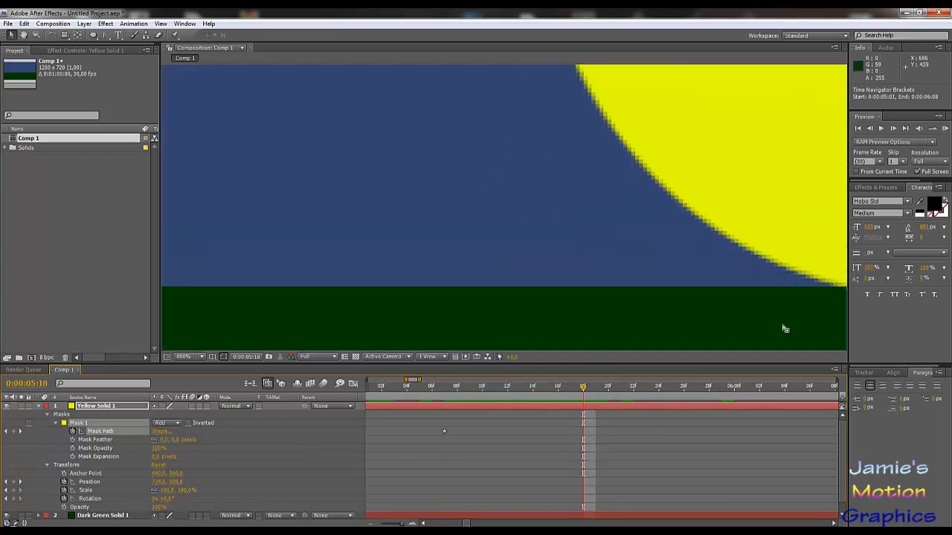
drag(784, 329, 374, 274)
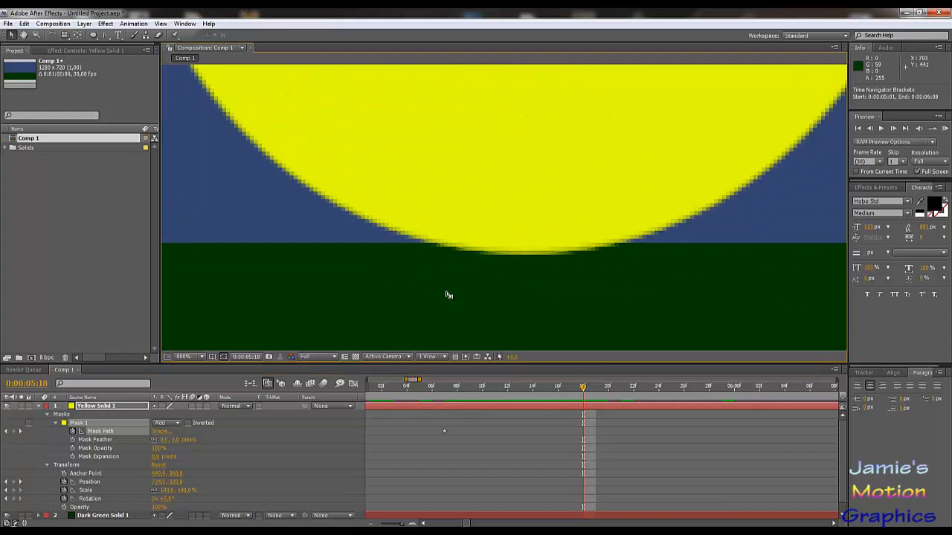
key(Page_Down)
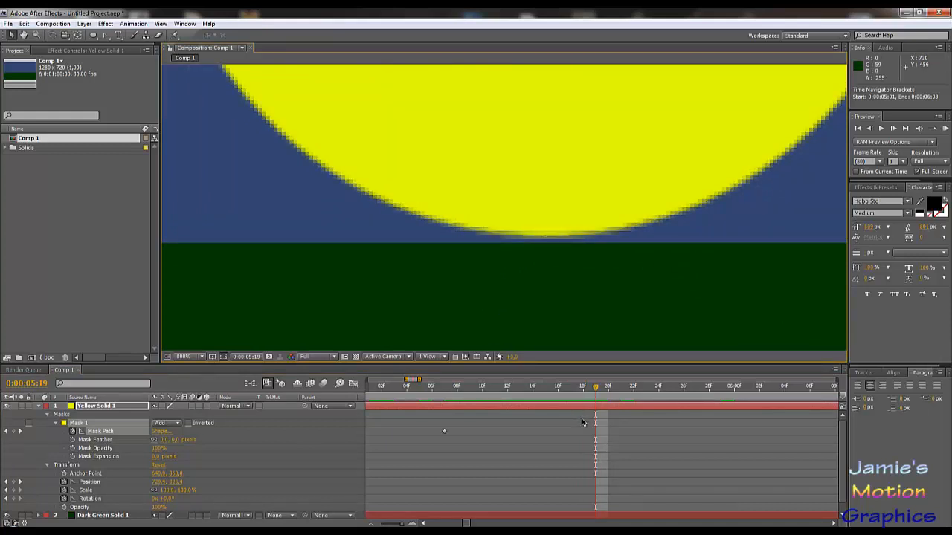
key(alt+shift+m)
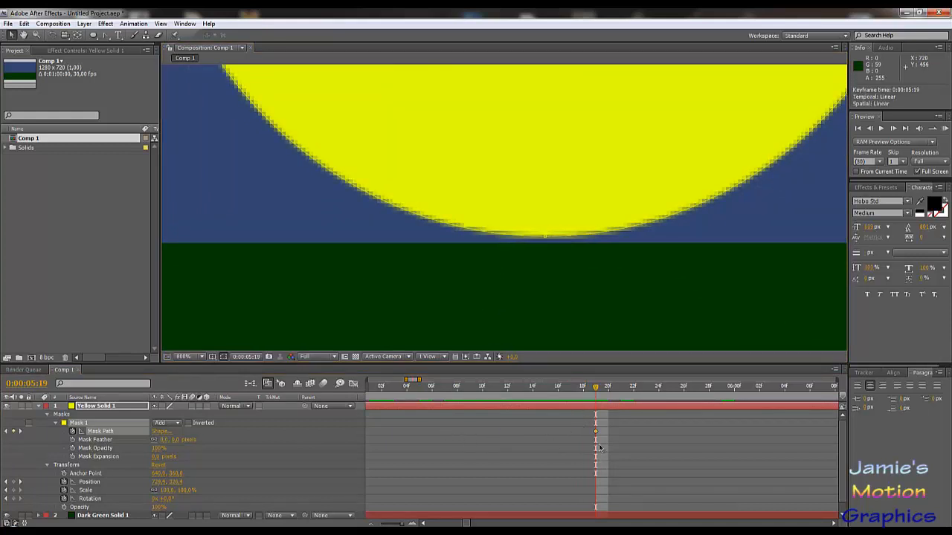
At the 0:00:05:00 Mask Path keyframe, raise the bottom point of the circle's mask to the ground line.
drag(460, 389, 494, 419)
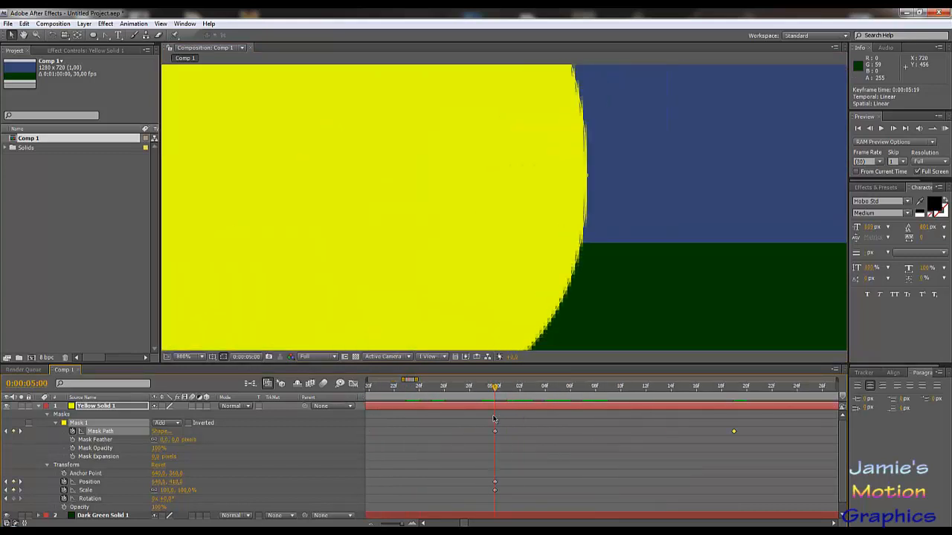
scroll(348, 262, down, 2)
scroll(370, 286, up, 1)
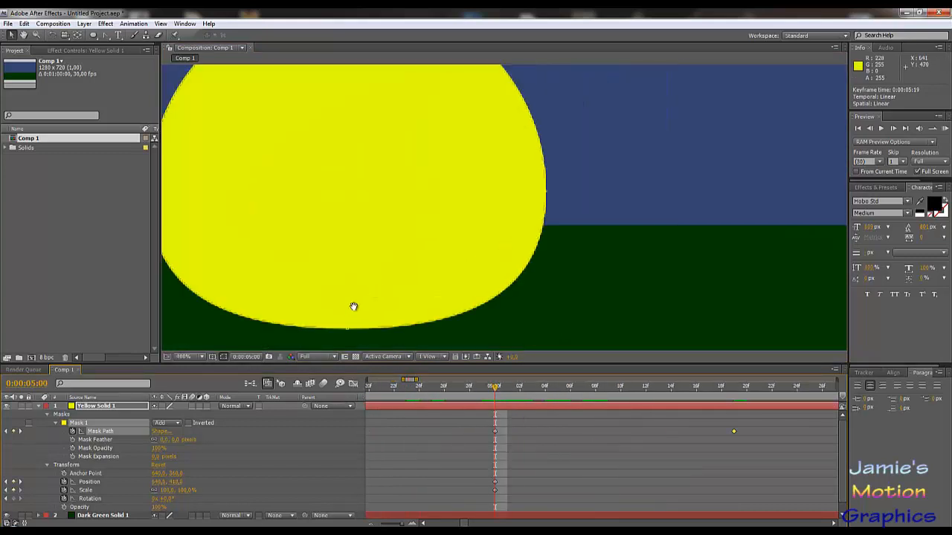
drag(353, 307, 446, 276)
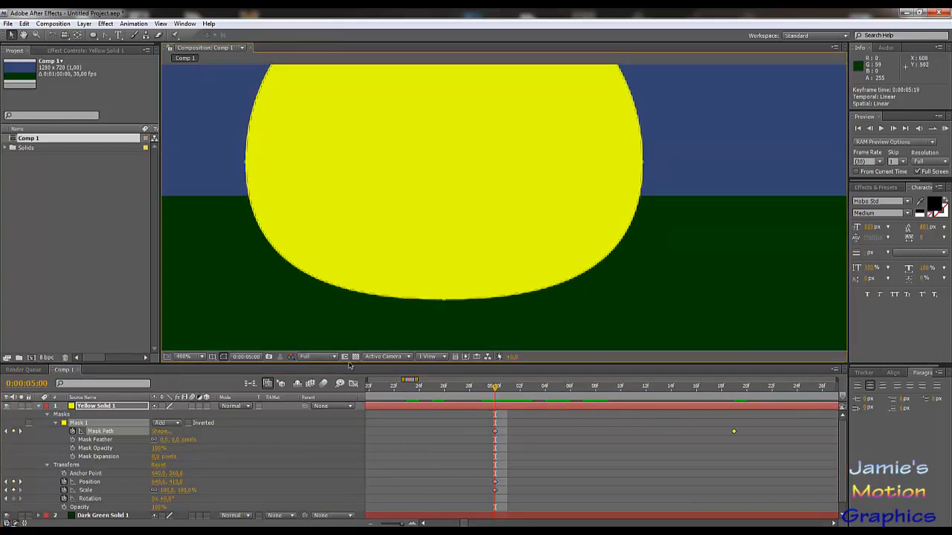
drag(409, 324, 489, 281)
key(comma)
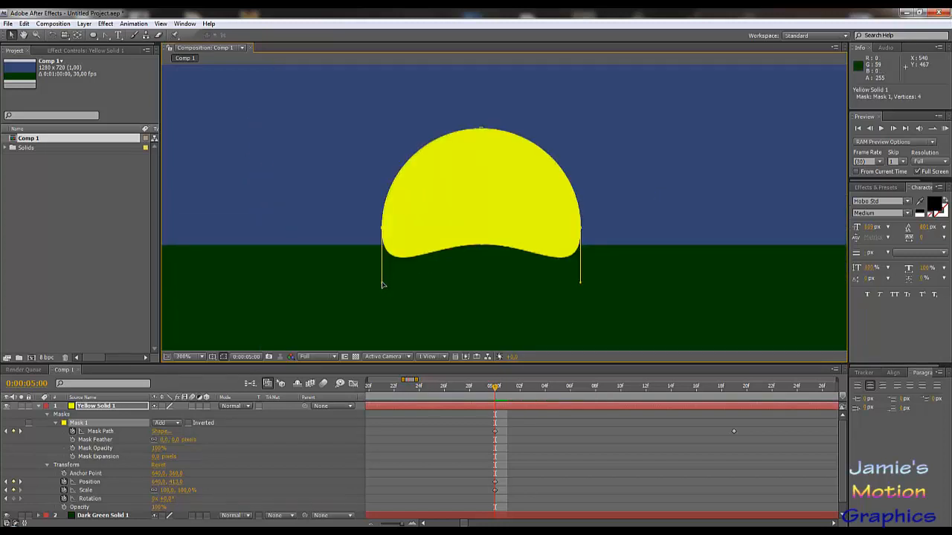
Try to flatten the circle's underside by shortening the lower handles of the mask's two side points.
drag(382, 285, 382, 242)
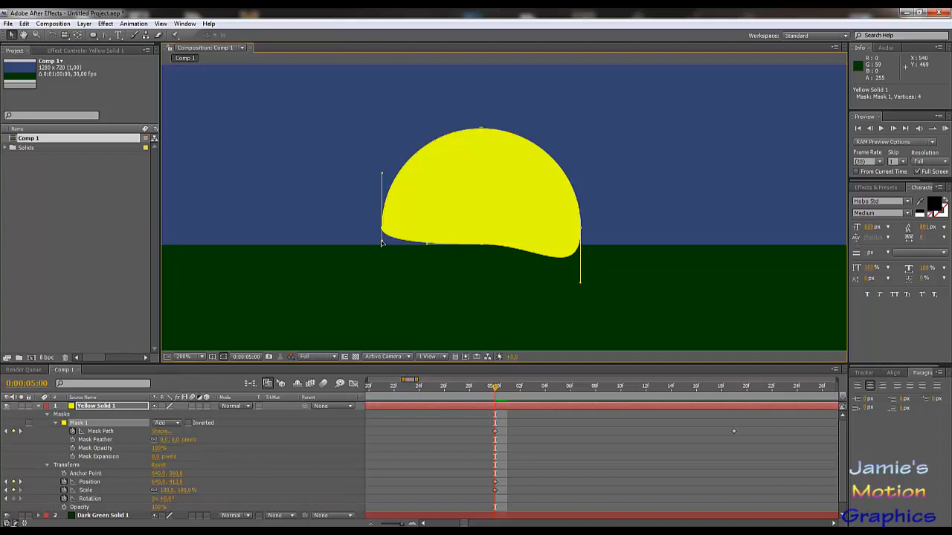
drag(581, 285, 582, 238)
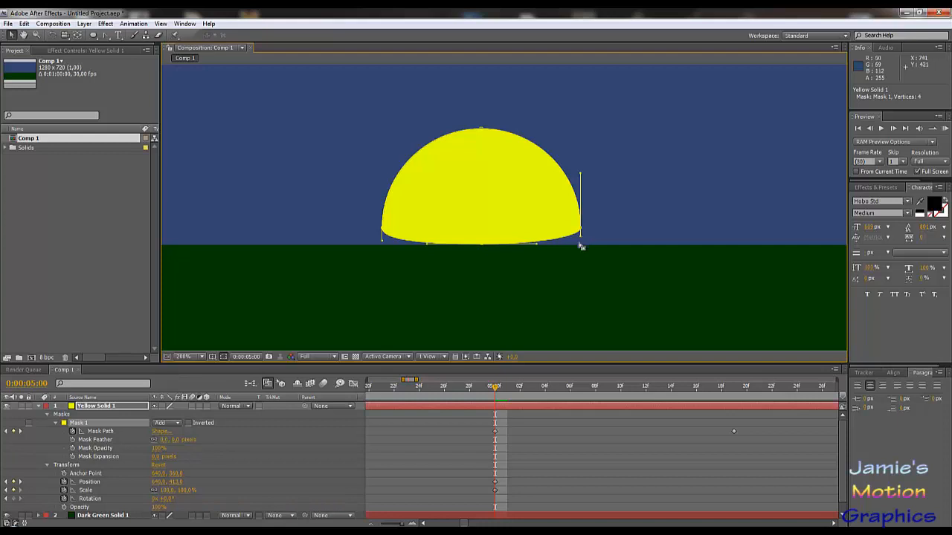
drag(494, 388, 519, 440)
key(k)
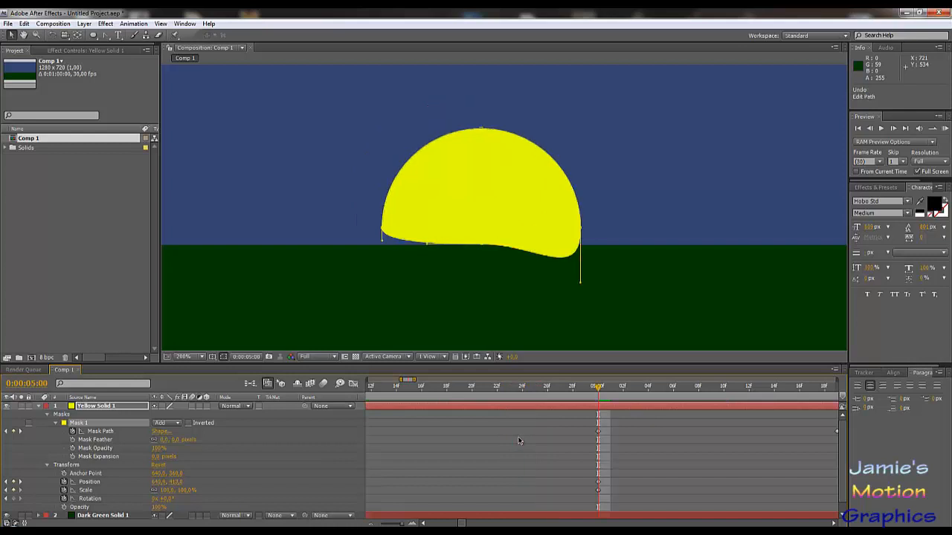
key(ctrl+z)
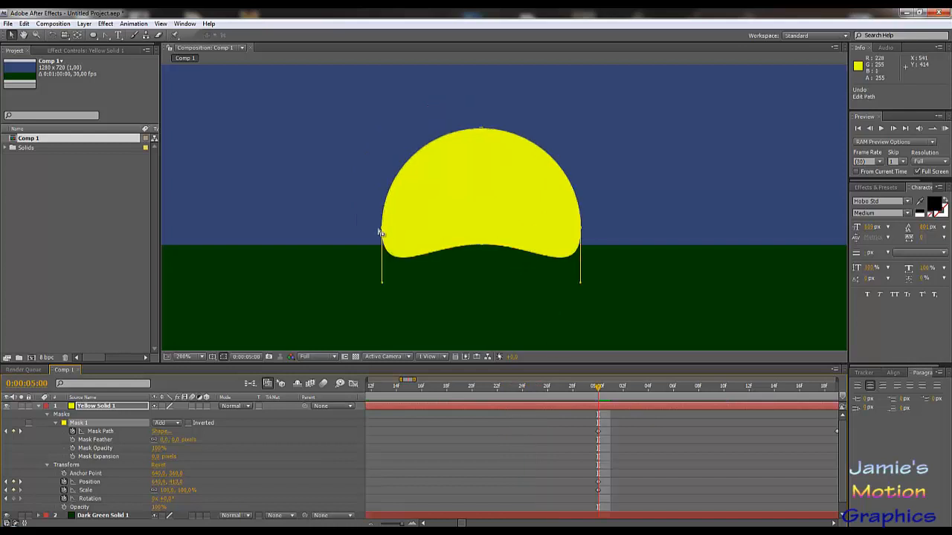
At 0:00:05:00, raise the mask's two side points and shorten their lower handles so the underside lies flat on the ground.
drag(358, 220, 583, 209)
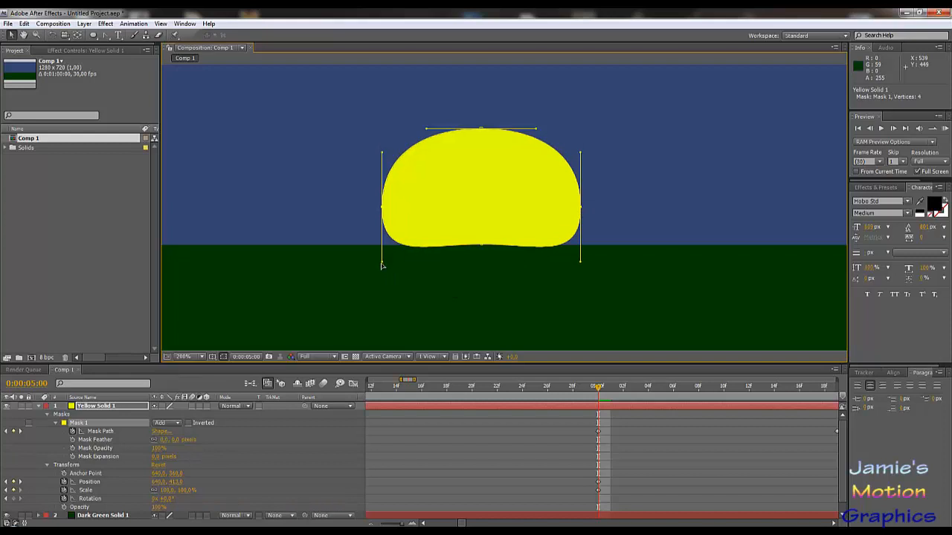
drag(383, 265, 384, 255)
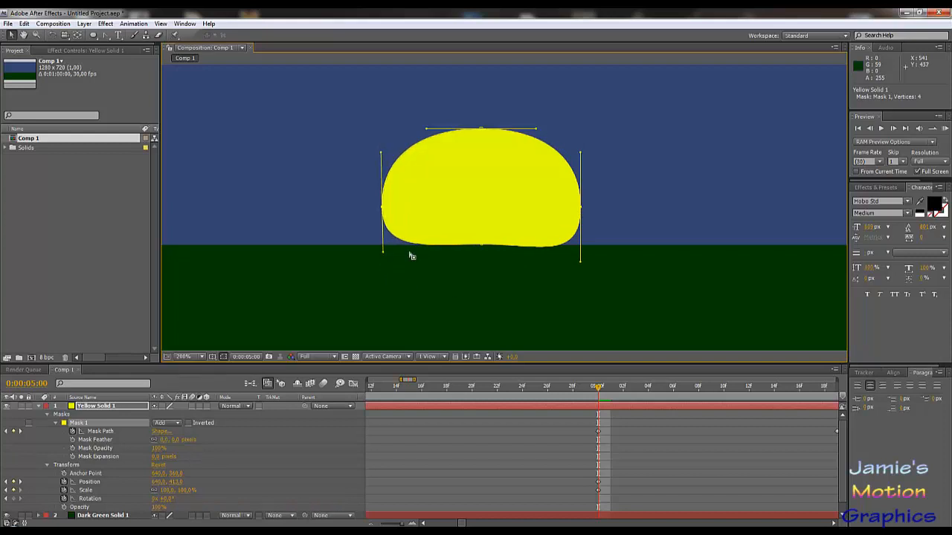
drag(581, 264, 582, 254)
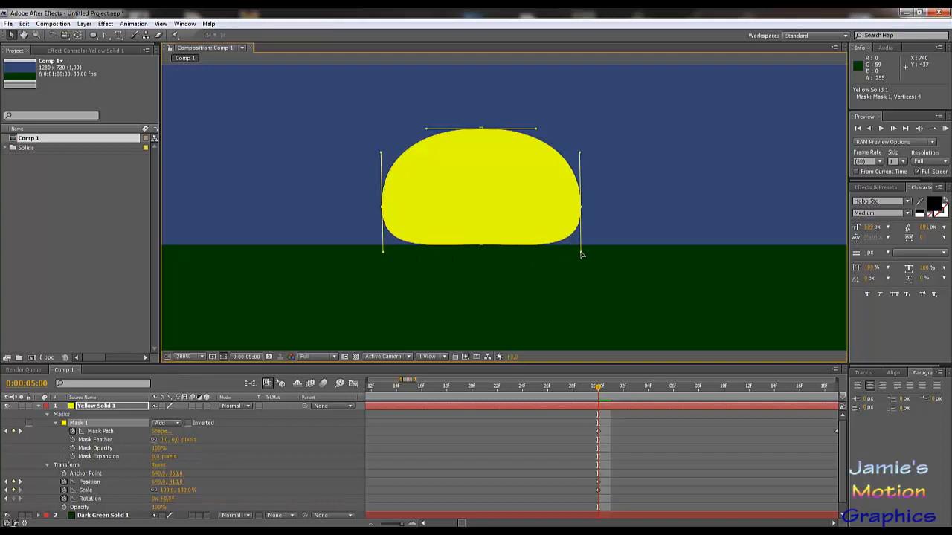
Scrub back through the squash and play the bounce from 0:00:04:08 to check the reshaped mask.
mouse_move(588, 398)
mouse_down()
mouse_move(446, 398)
mouse_move(776, 446)
mouse_move(565, 443)
mouse_up()
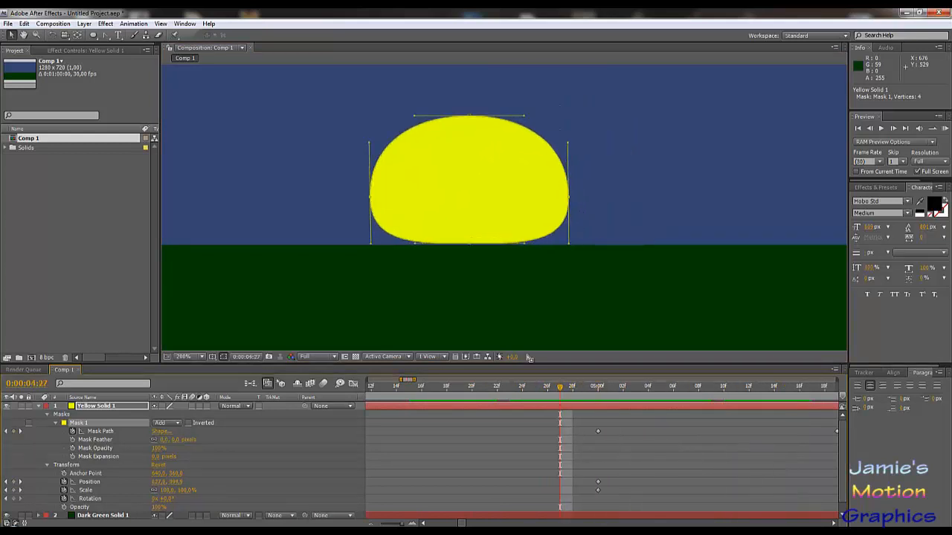
scroll(506, 290, down, 2)
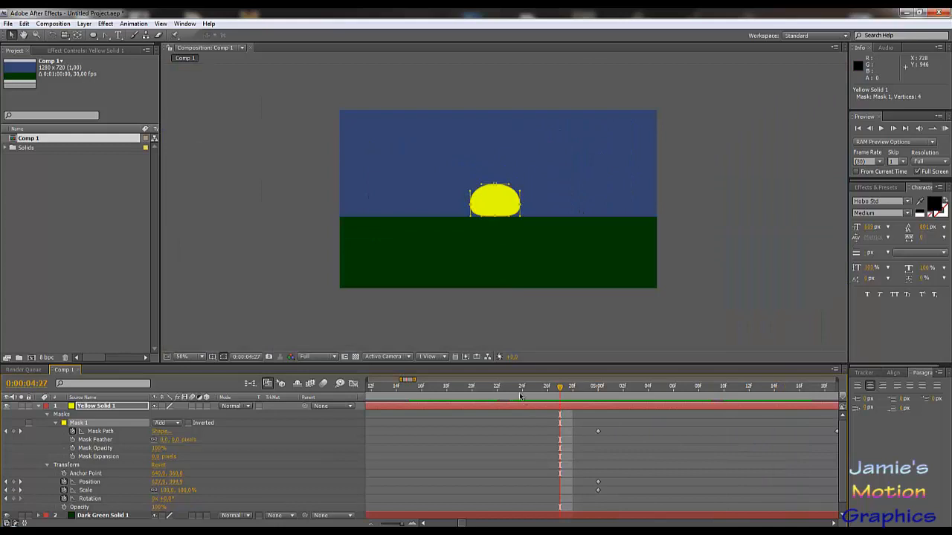
key(Page_Up)
key(Page_Up)
key(Page_Up)
key(Page_Up)
key(Page_Up)
key(Page_Up)
key(Page_Up)
key(Page_Up)
key(Page_Up)
key(Page_Up)
key(Page_Up)
key(Page_Up)
key(Page_Up)
key(Page_Up)
scroll(507, 463, down, 1)
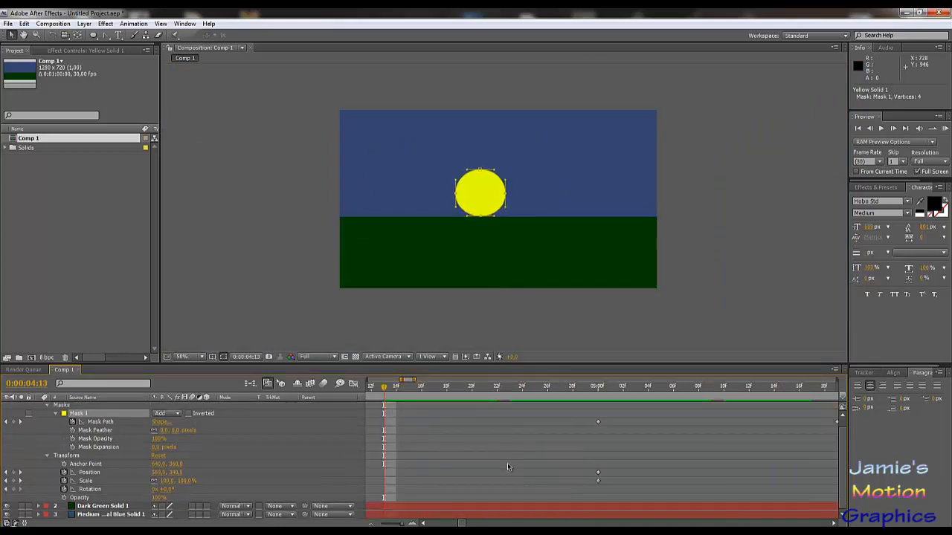
drag(399, 379, 396, 379)
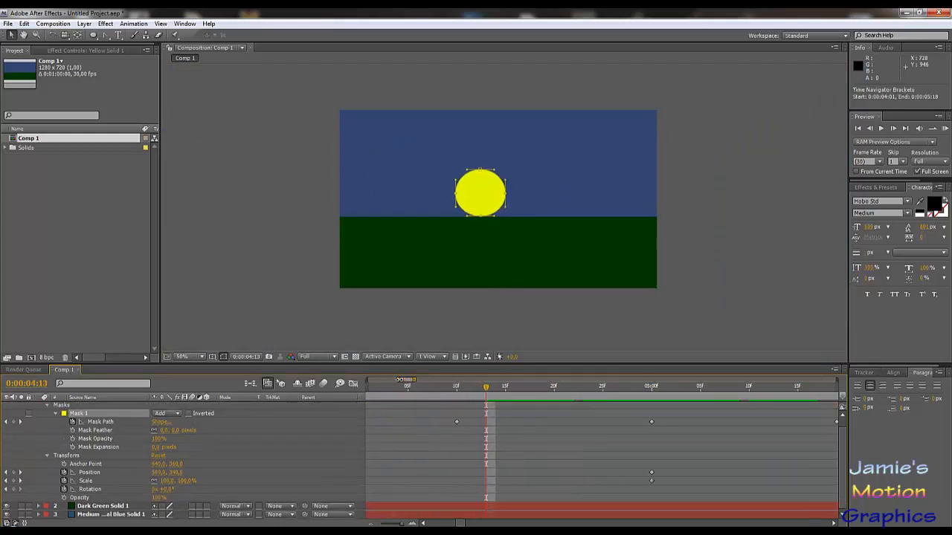
click(438, 388)
click(882, 128)
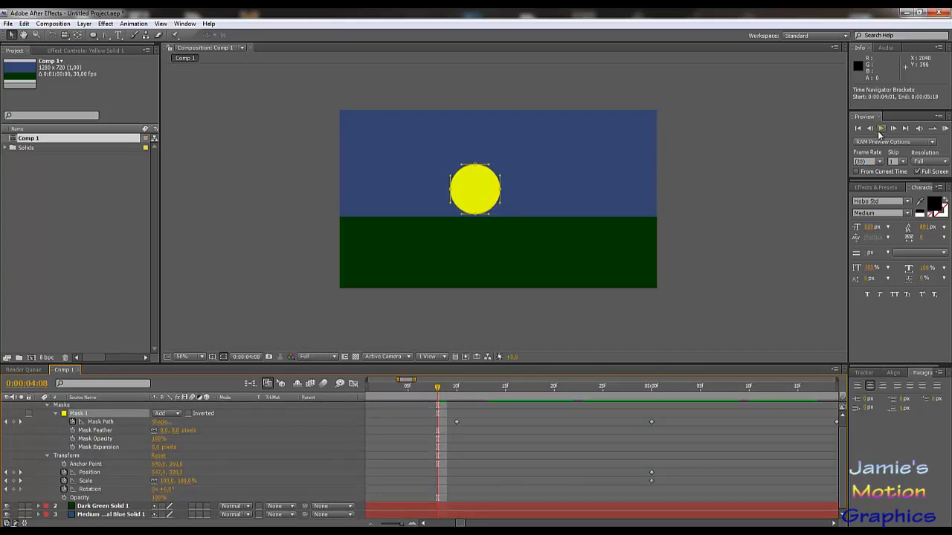
key(space)
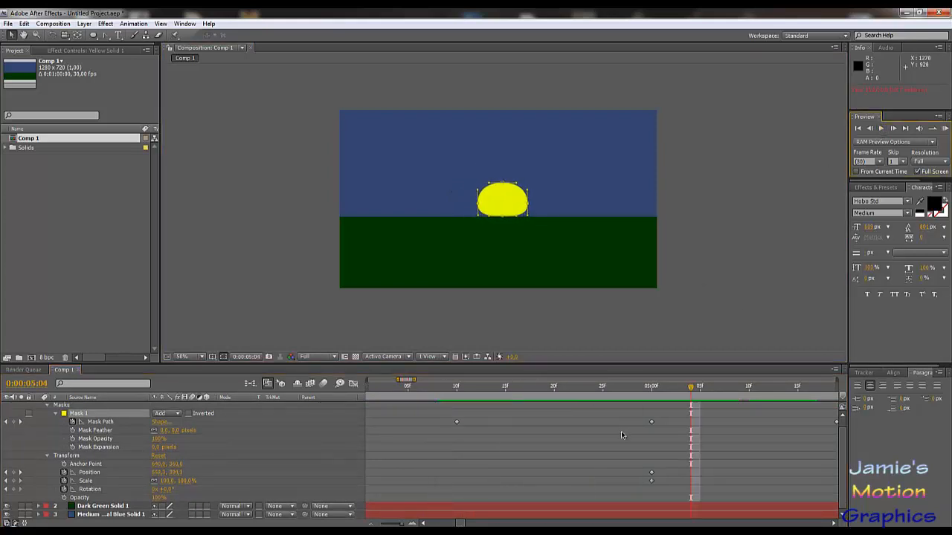
Deselect the layer, replay the bounce from 0:00:04:08, and scrub across the three Mask Path keyframes to examine the squash.
click(624, 444)
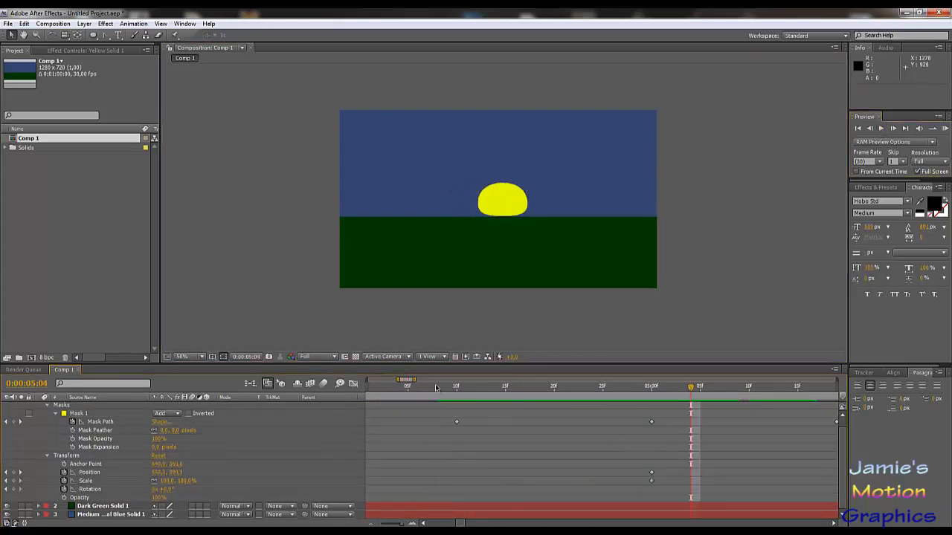
click(436, 387)
click(881, 128)
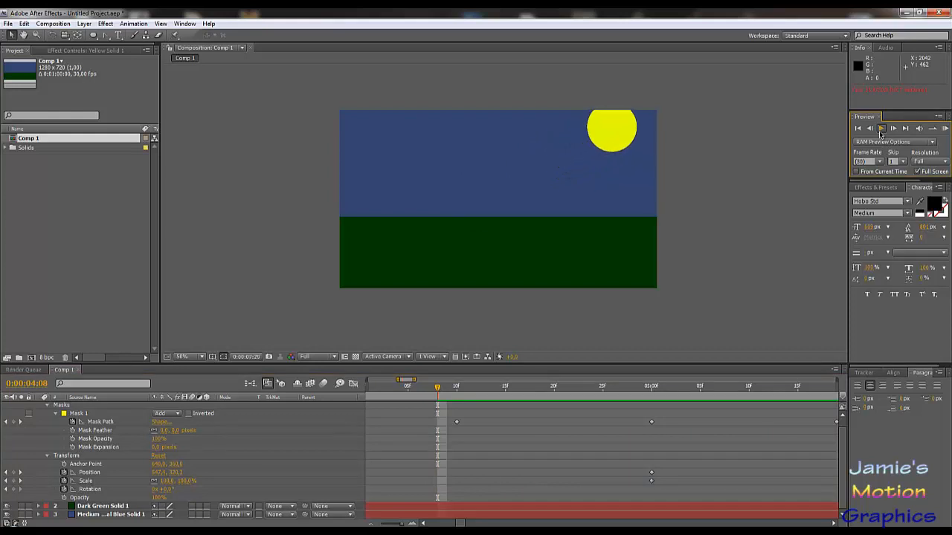
click(881, 129)
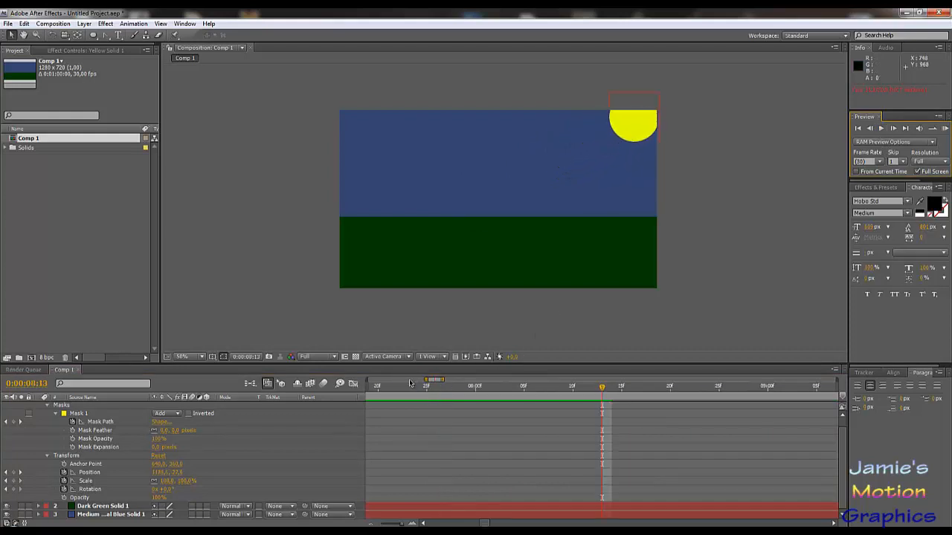
drag(425, 380, 686, 426)
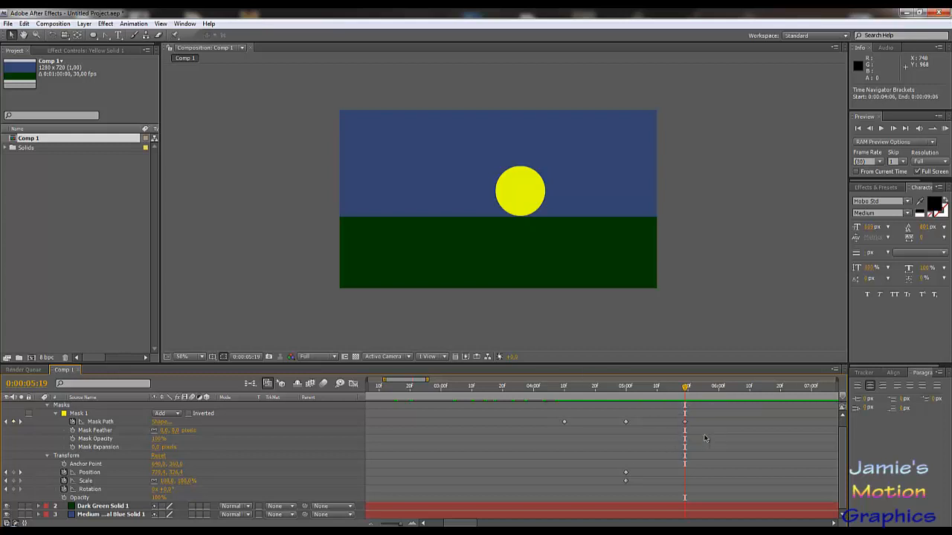
drag(537, 401, 641, 463)
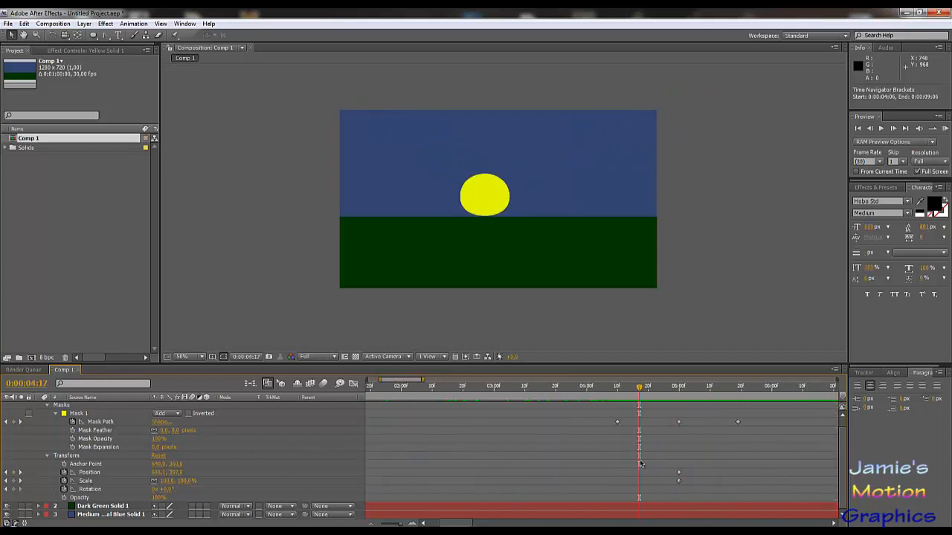
drag(640, 390, 774, 400)
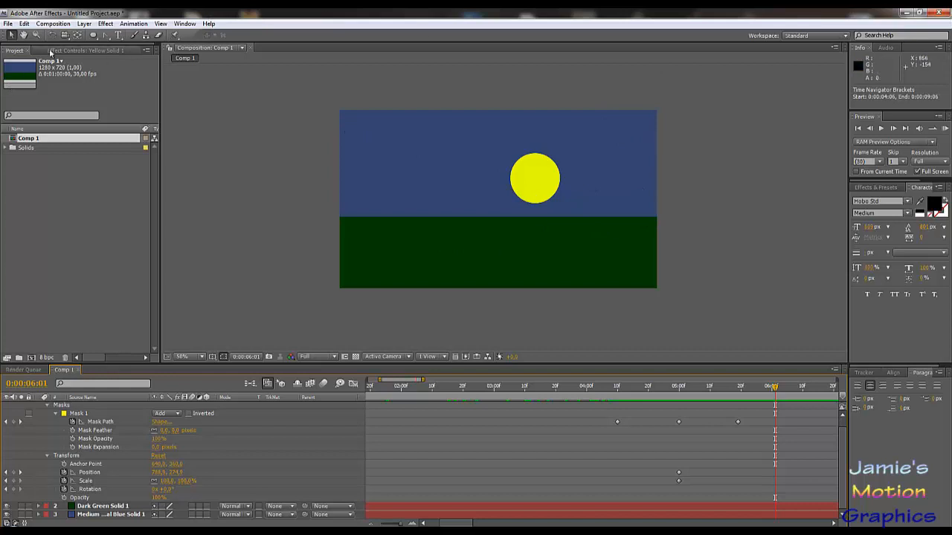
Create a new full-frame solid layer in dark brown, colour 432E01.
click(84, 24)
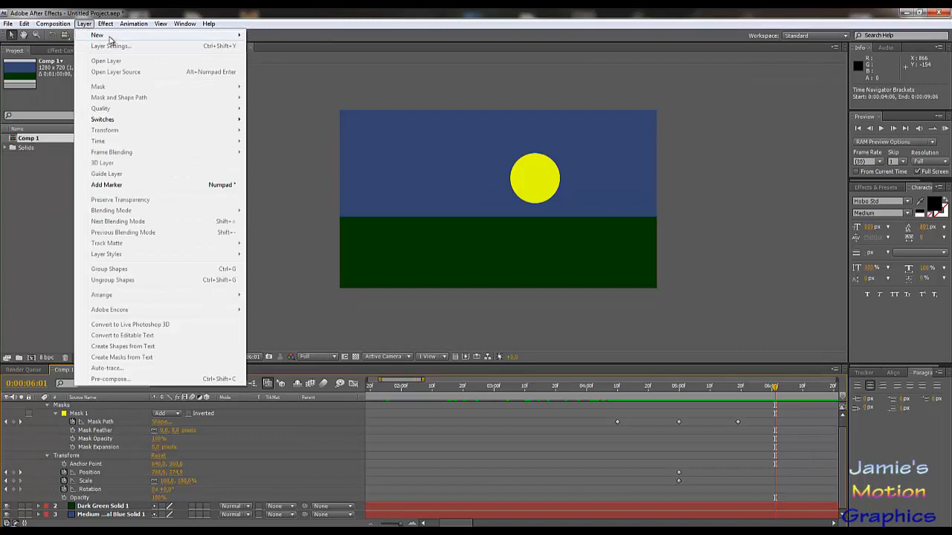
mouse_move(112, 35)
click(295, 47)
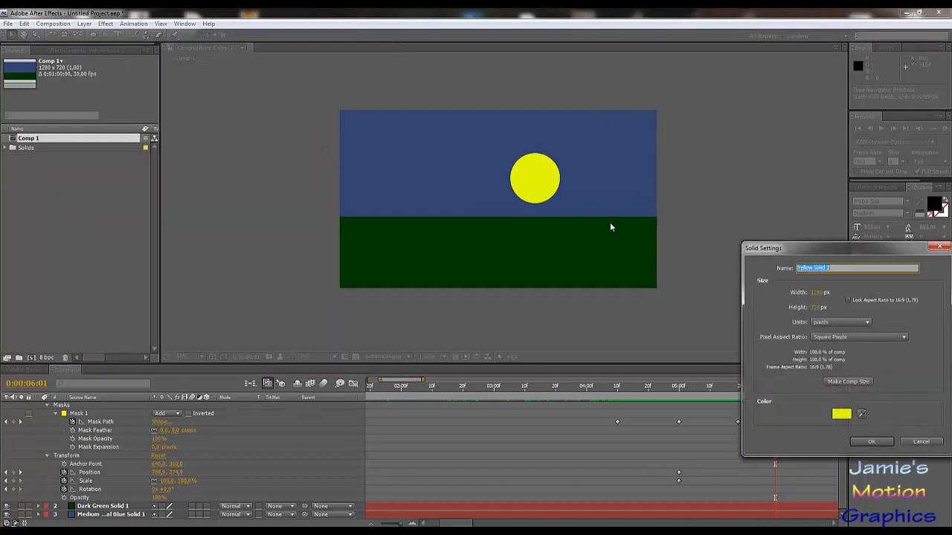
click(845, 412)
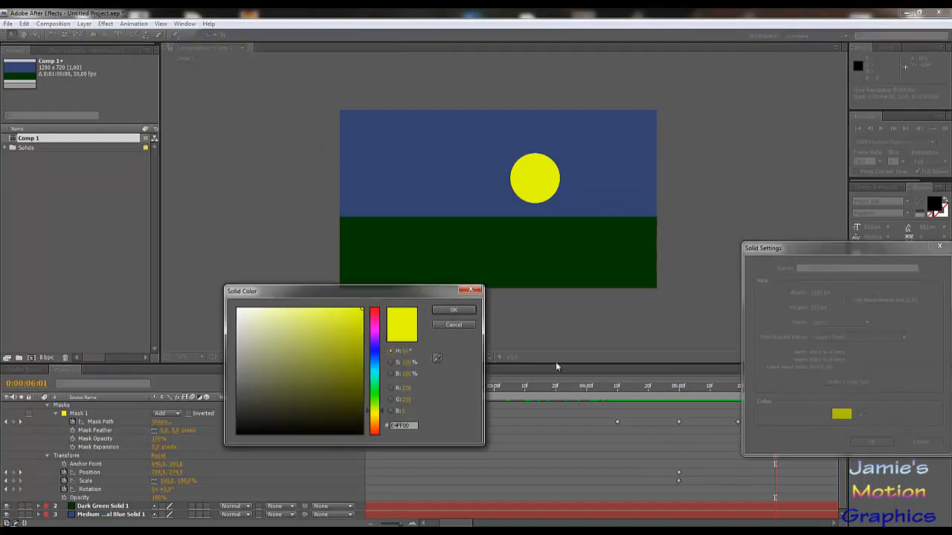
drag(379, 411, 376, 423)
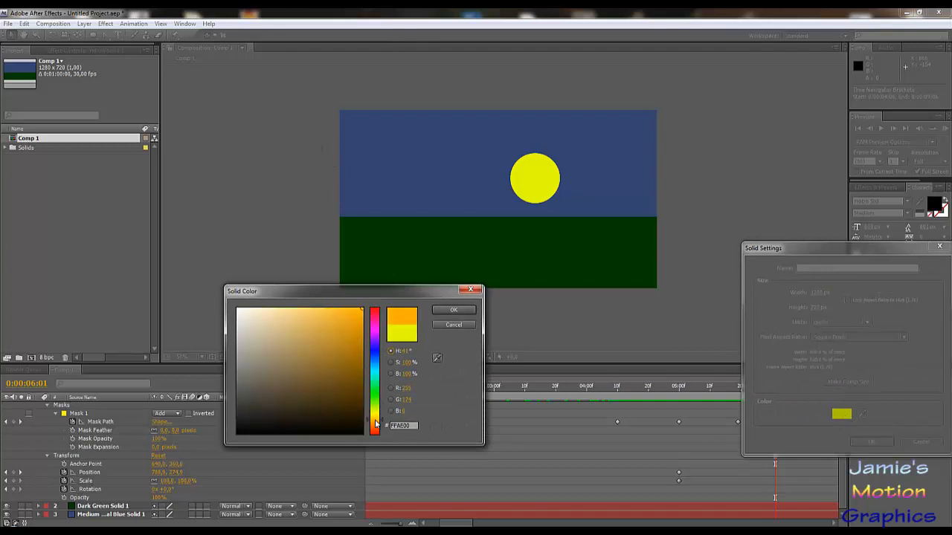
click(360, 401)
click(454, 310)
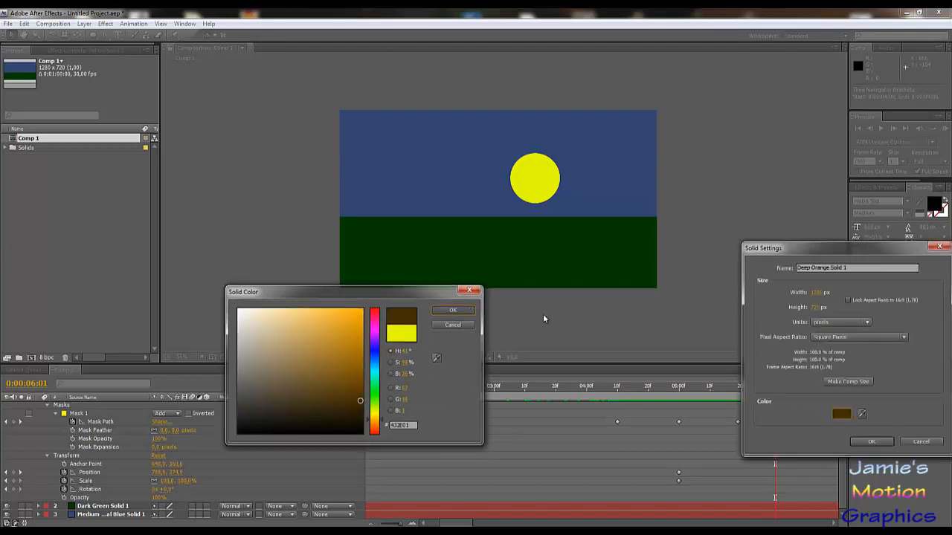
click(871, 441)
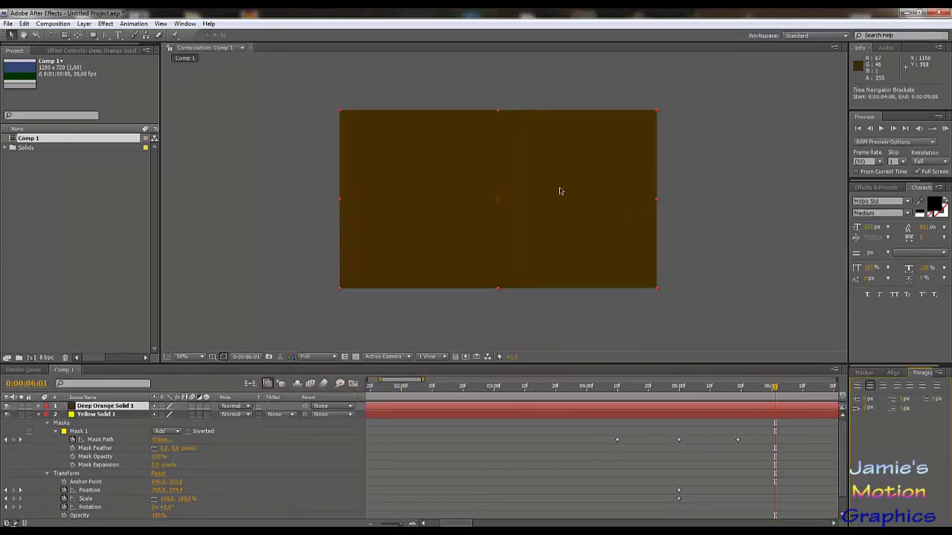
Mask the brown solid with a tall rectangle beside the yellow circle, reaching from above the frame down into the green ground.
click(92, 36)
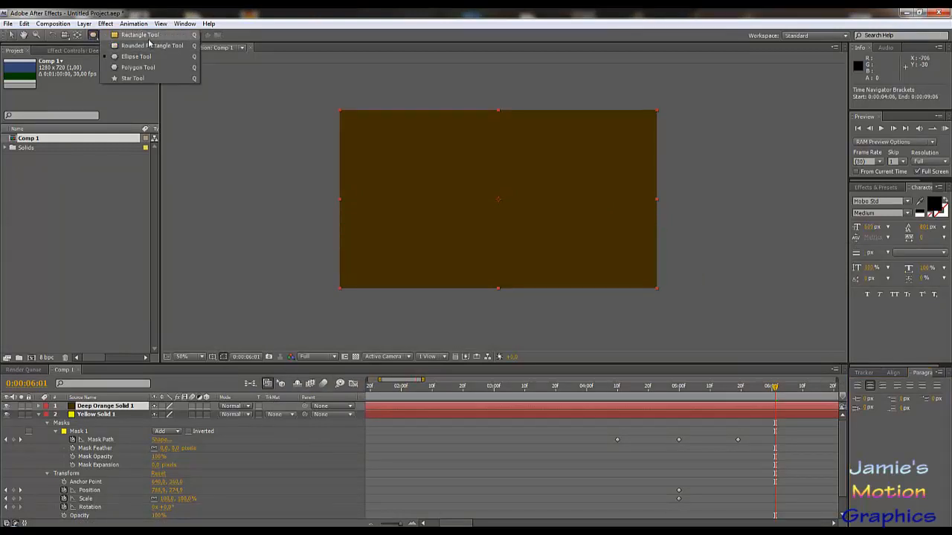
click(148, 37)
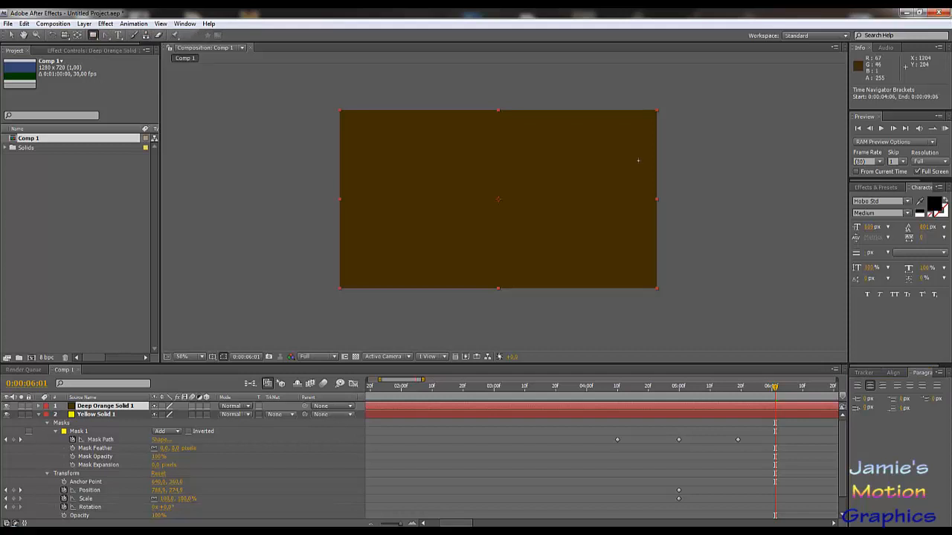
drag(576, 100, 616, 244)
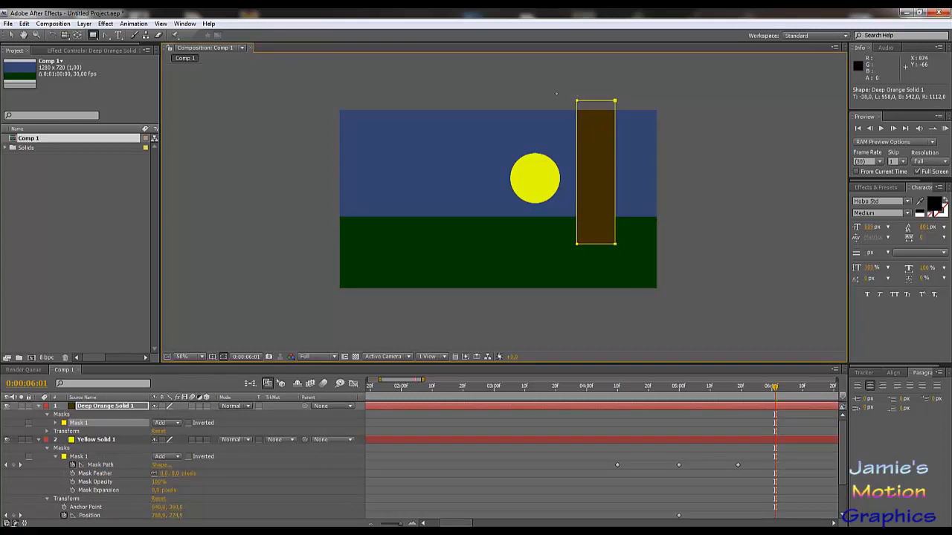
drag(554, 91, 599, 112)
key(ctrl+z)
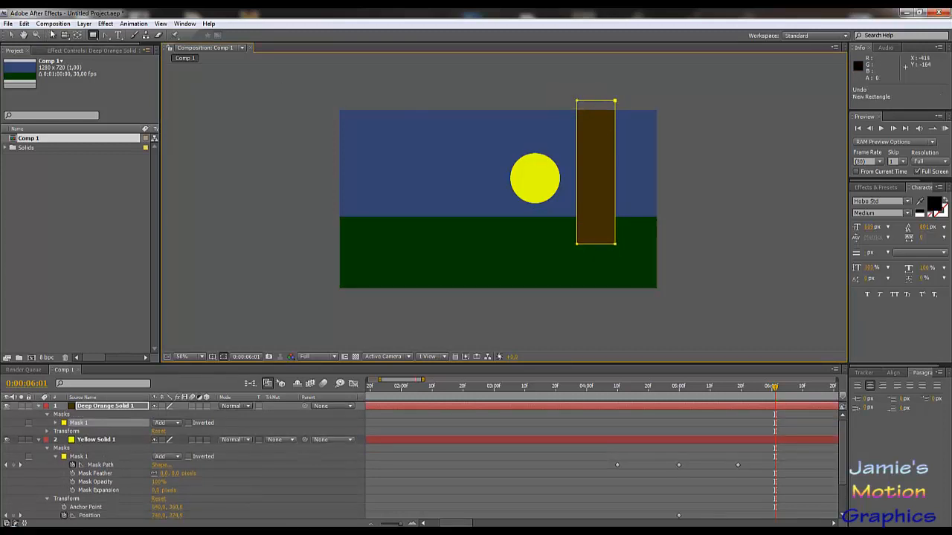
Lower the top edge of the brown rectangle mask into the sky and bring its outer edge inward to form a slim post.
click(11, 35)
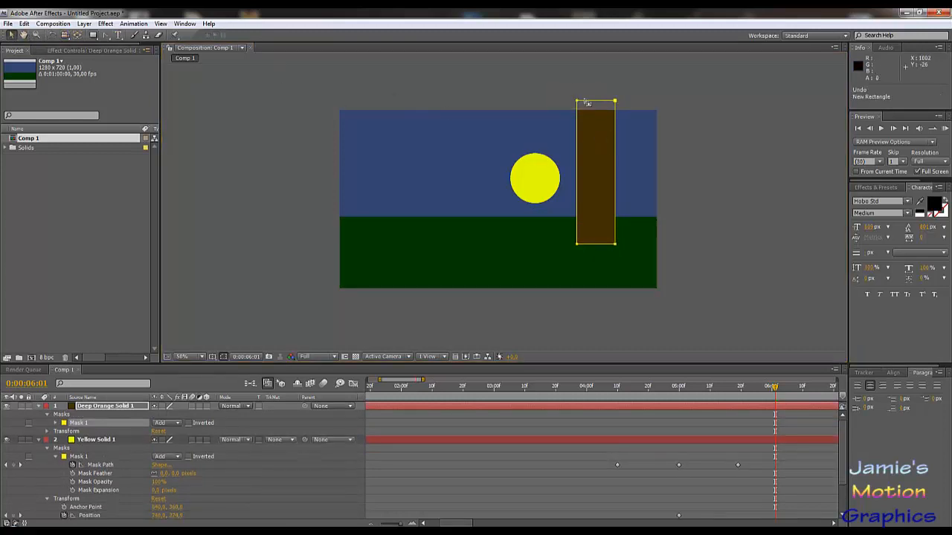
drag(572, 90, 618, 134)
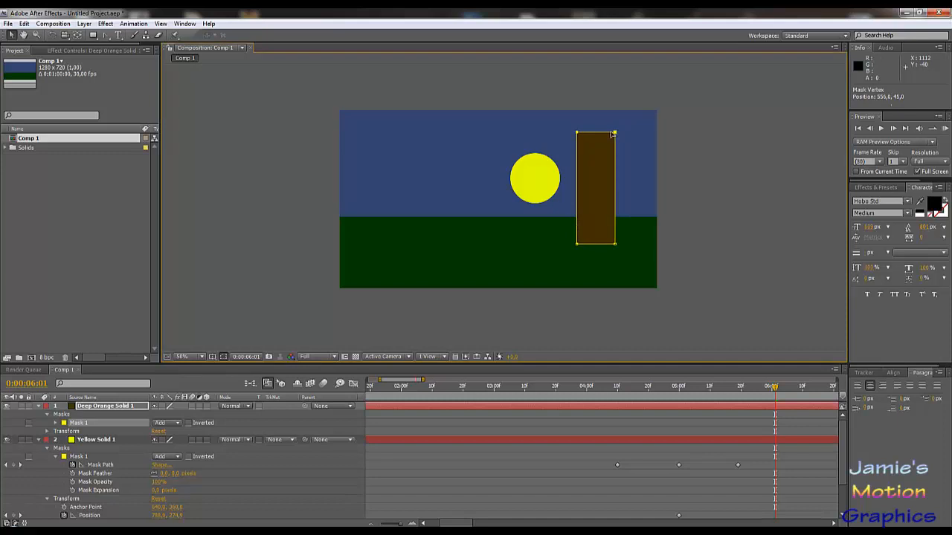
drag(639, 94, 594, 246)
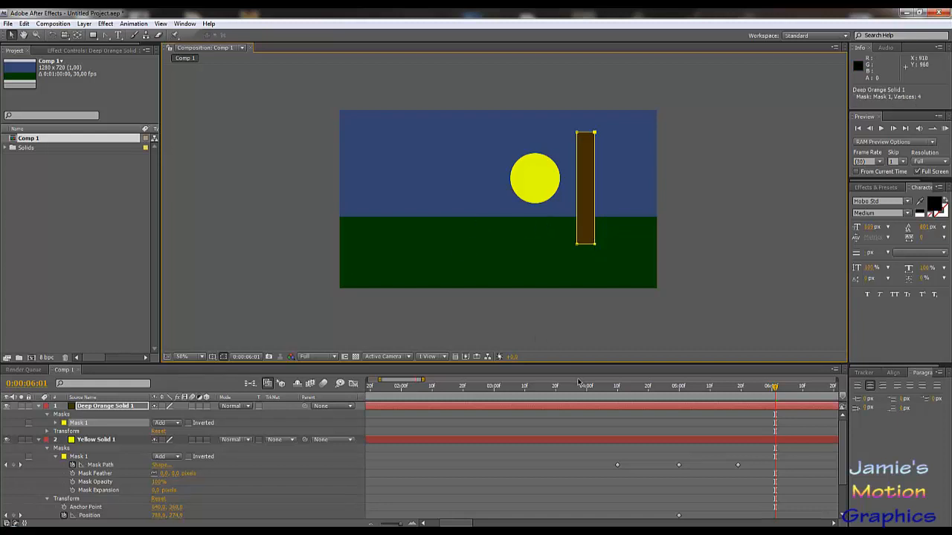
Collapse the yellow circle's properties and move the brown post layer beneath Dark Green Solid 1 so the ground hides its base.
drag(743, 387, 549, 453)
click(107, 408)
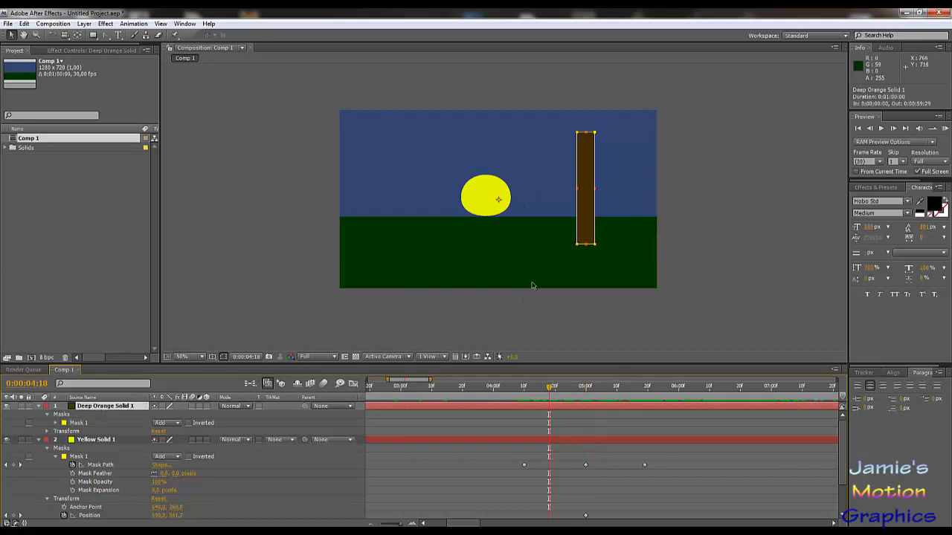
scroll(213, 463, down, 5)
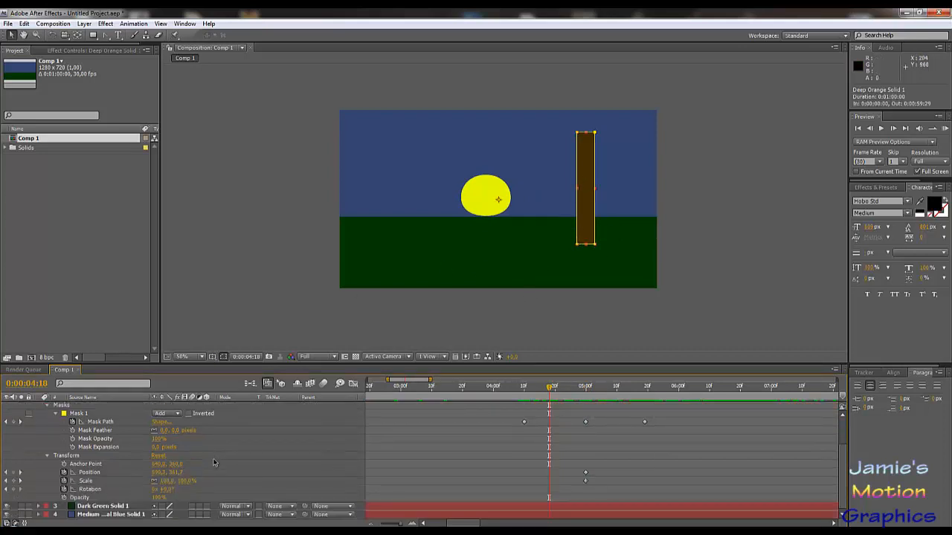
scroll(213, 462, up, 5)
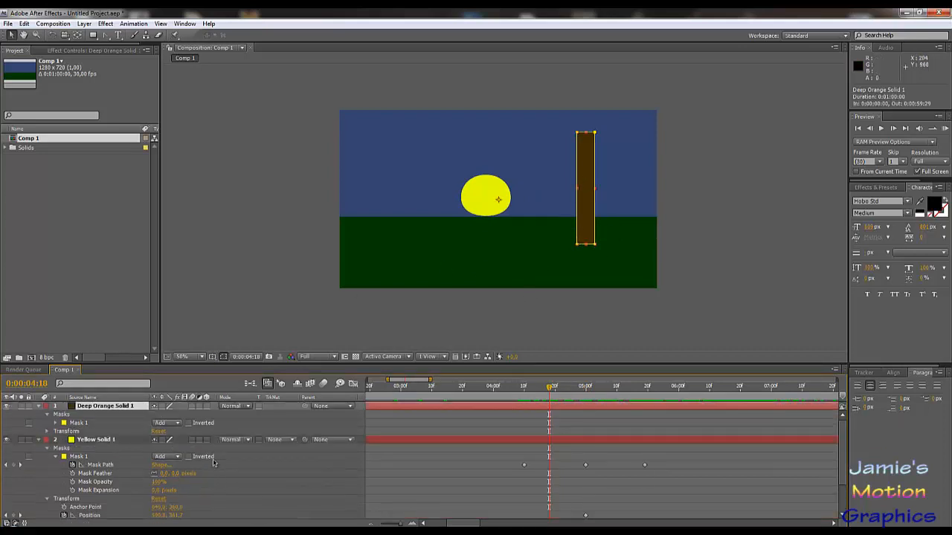
click(41, 440)
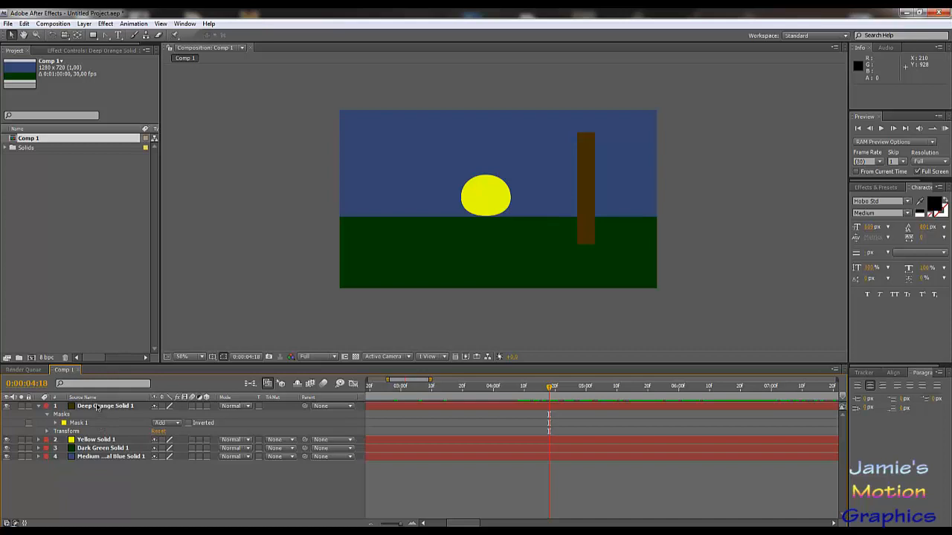
drag(97, 408, 96, 453)
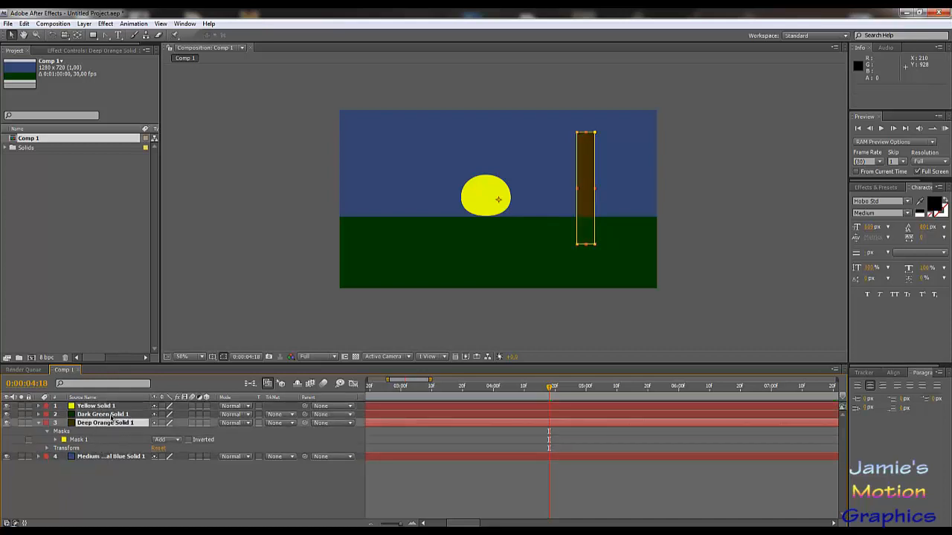
click(229, 316)
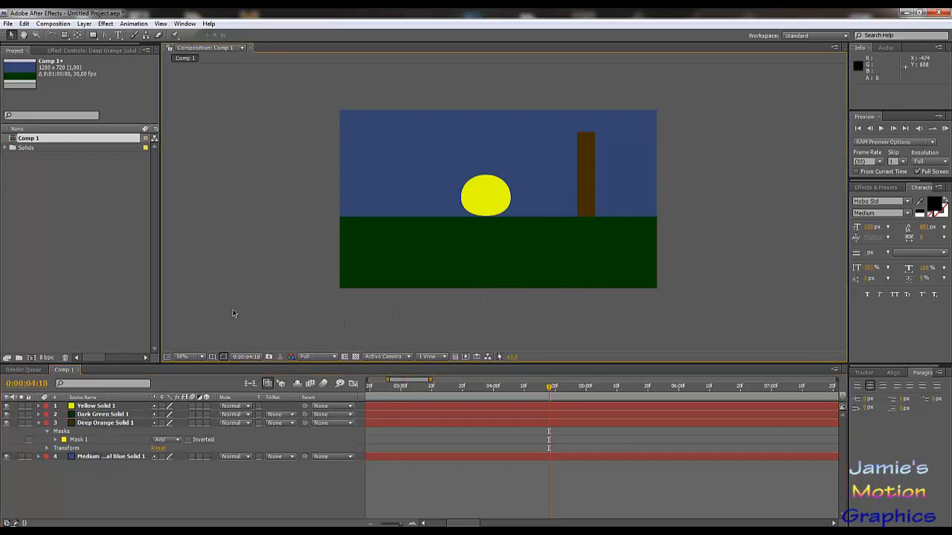
Reveal the brown post's Position property and set a Position keyframe at 0:00:06:00.
drag(551, 388, 221, 425)
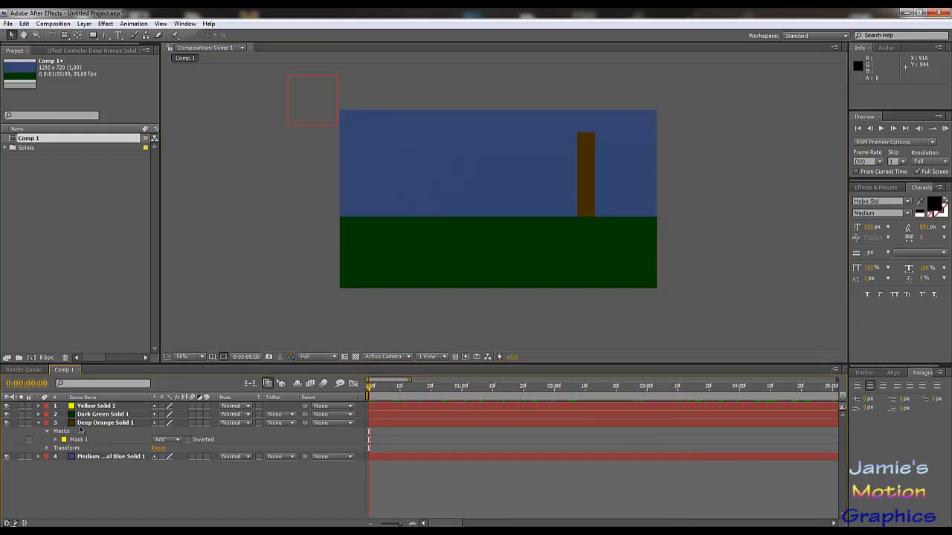
click(104, 423)
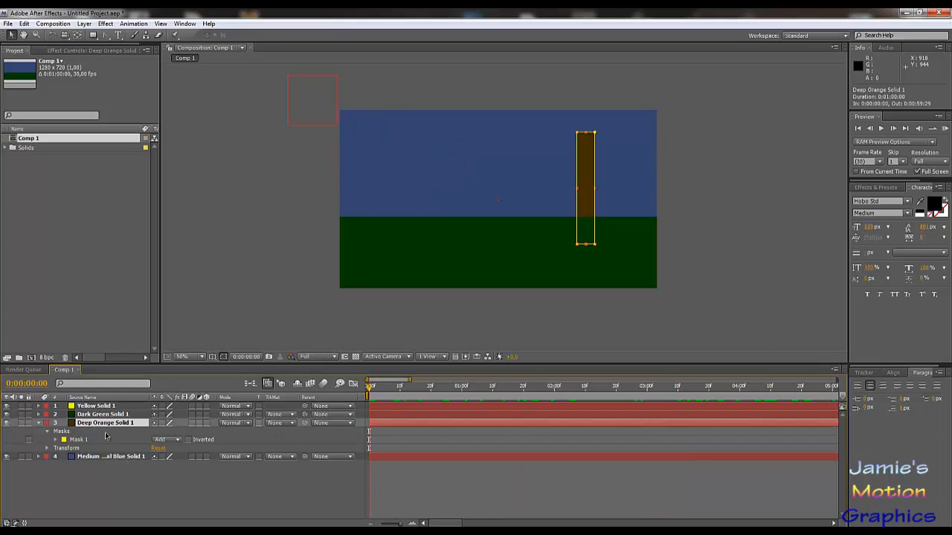
key(p)
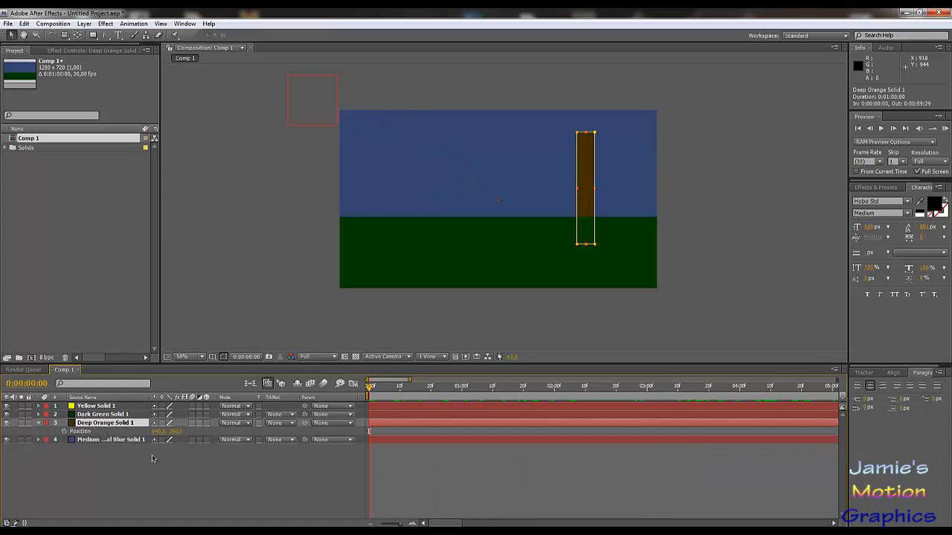
click(64, 431)
drag(428, 392, 512, 432)
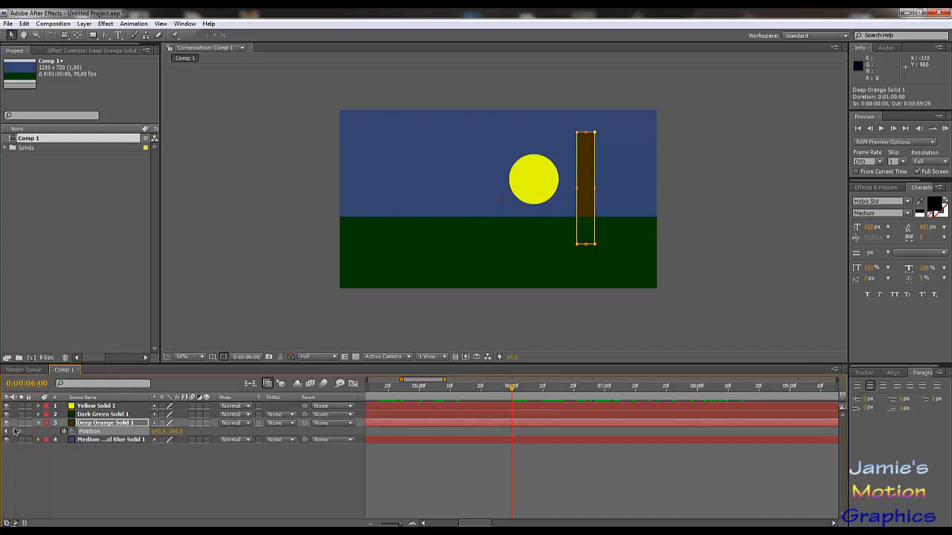
click(12, 438)
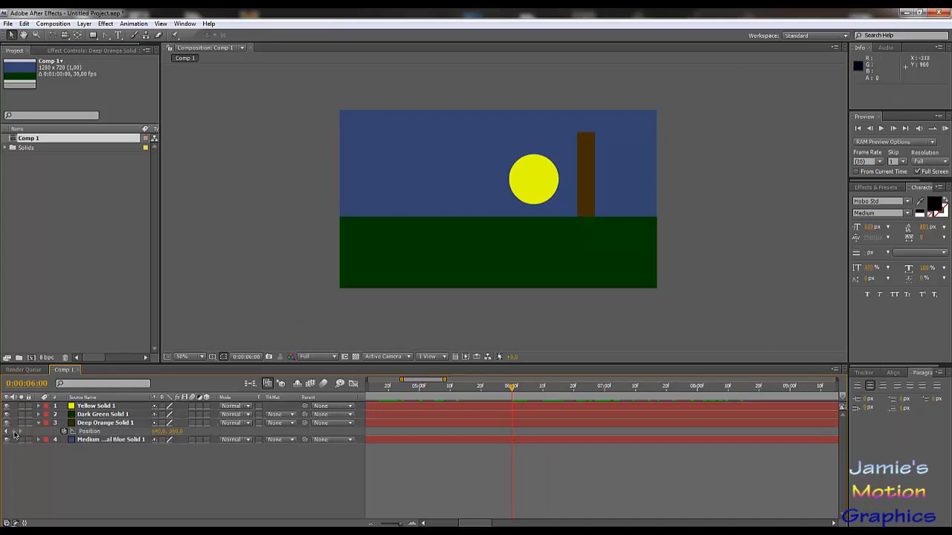
click(64, 431)
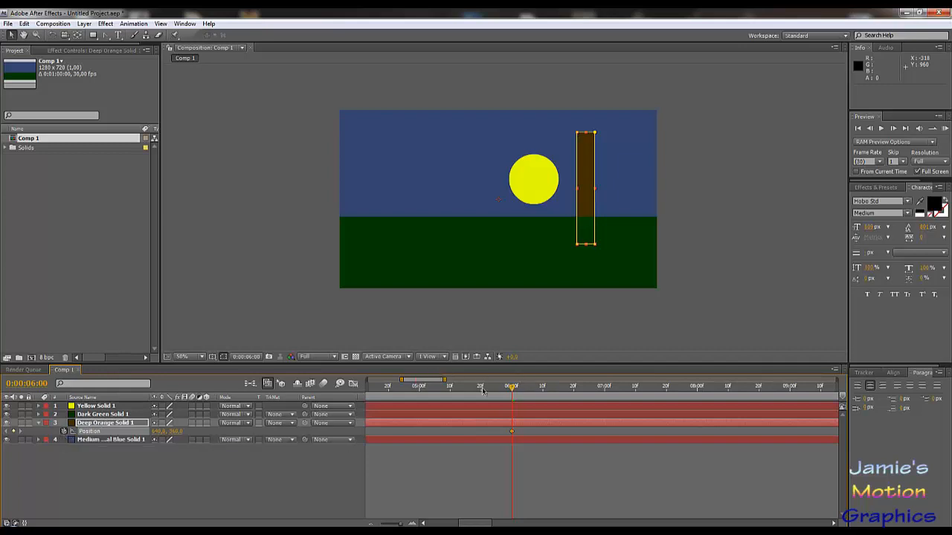
Turn on Mask Path keyframing for the brown post and place its keyframe at 0:00:06:00.
drag(482, 391, 576, 411)
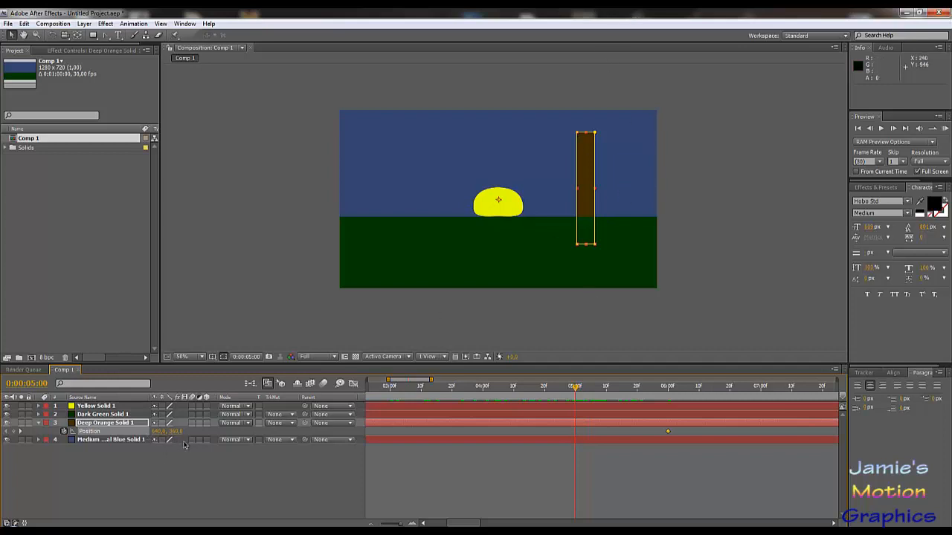
key(s)
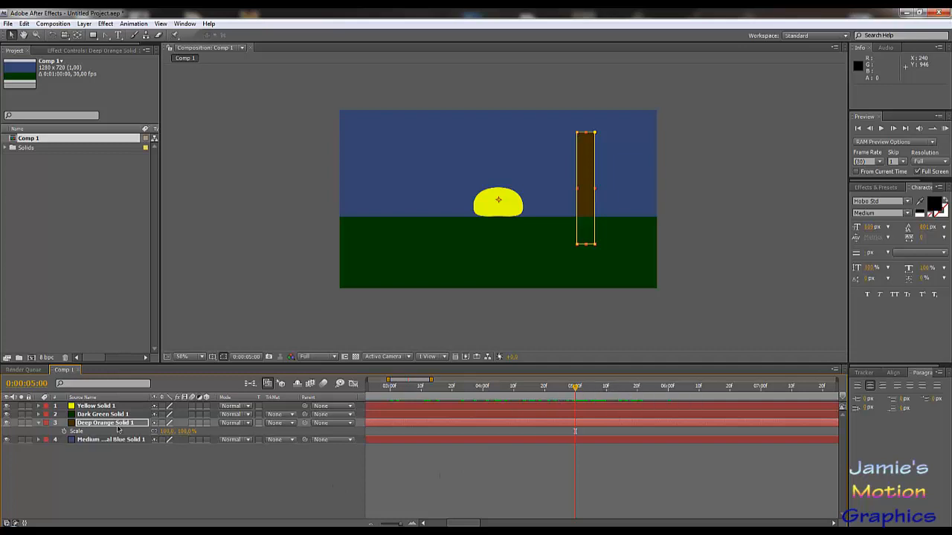
key(m)
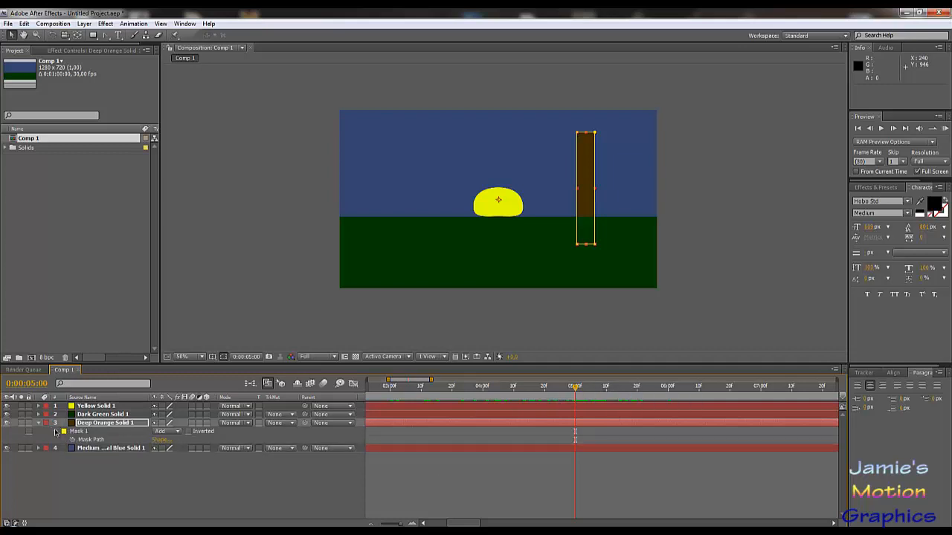
click(73, 440)
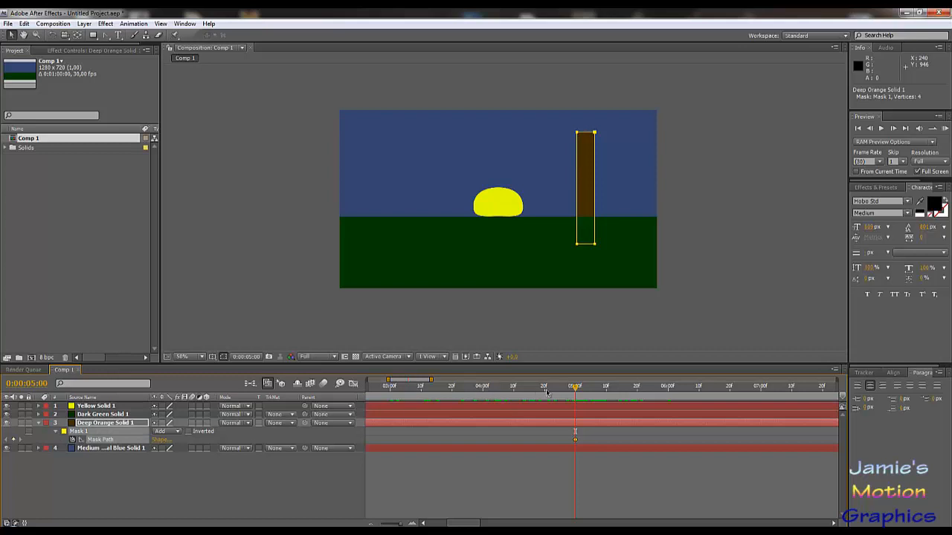
drag(577, 445, 667, 451)
click(668, 387)
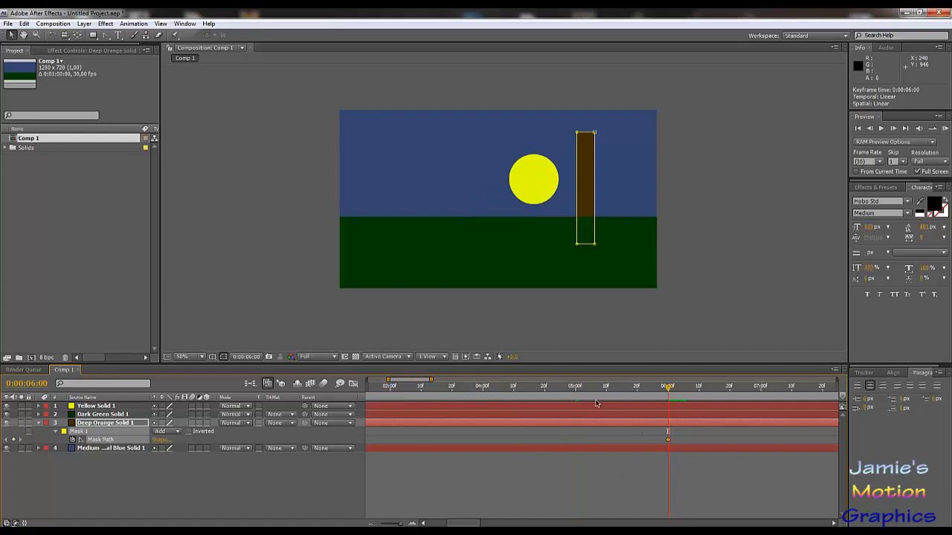
At 0:00:05:00, lower the post mask's top edge to just below the horizon so the post is hidden, then deselect the layer.
click(575, 386)
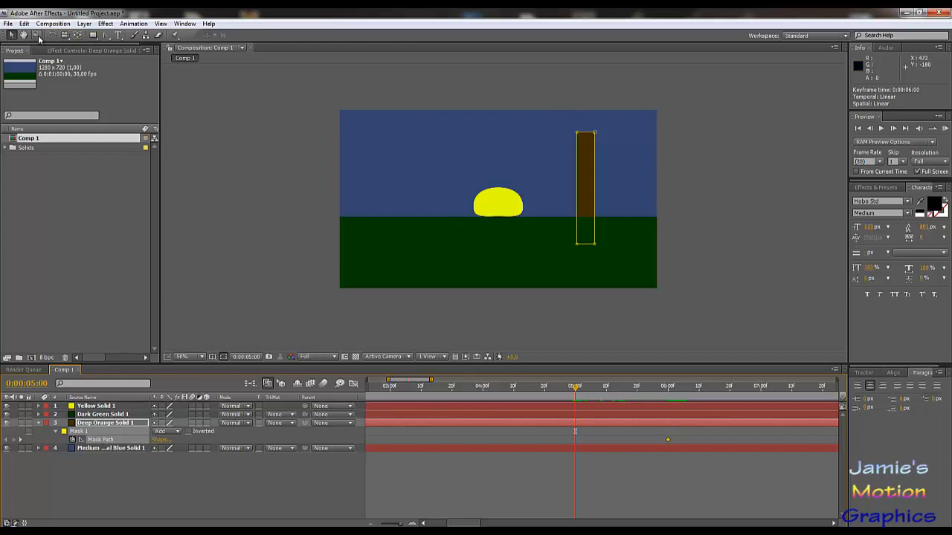
drag(563, 102, 595, 219)
key(period)
key(period)
key(period)
key(comma)
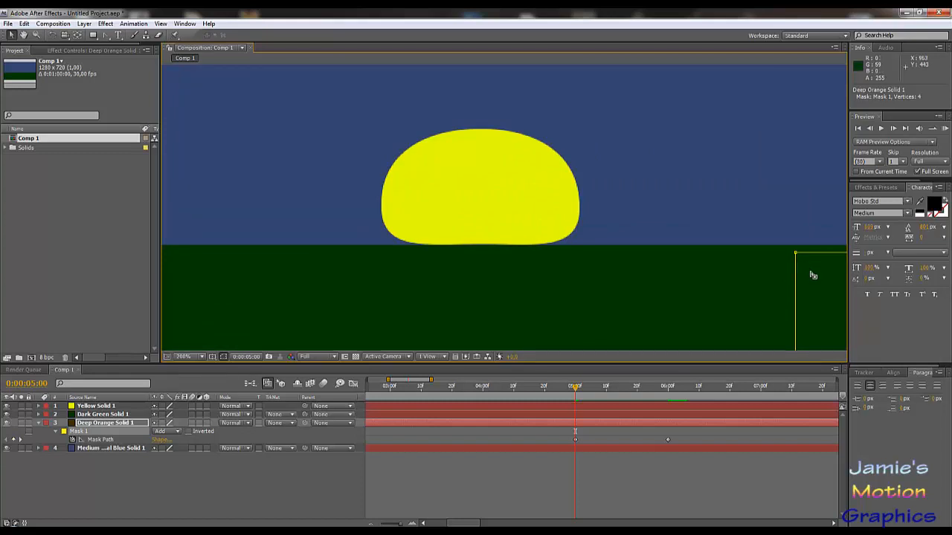
drag(796, 250, 691, 226)
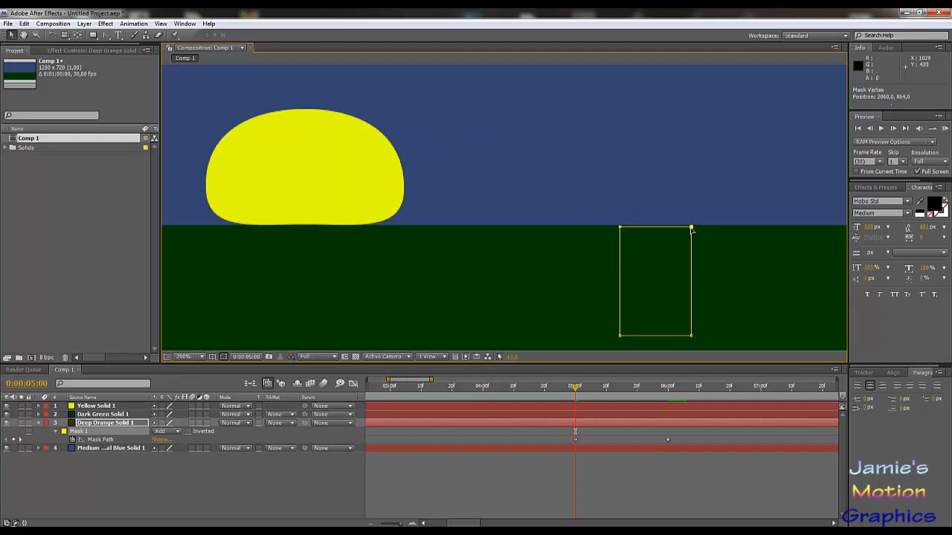
key(comma)
key(comma)
key(slash)
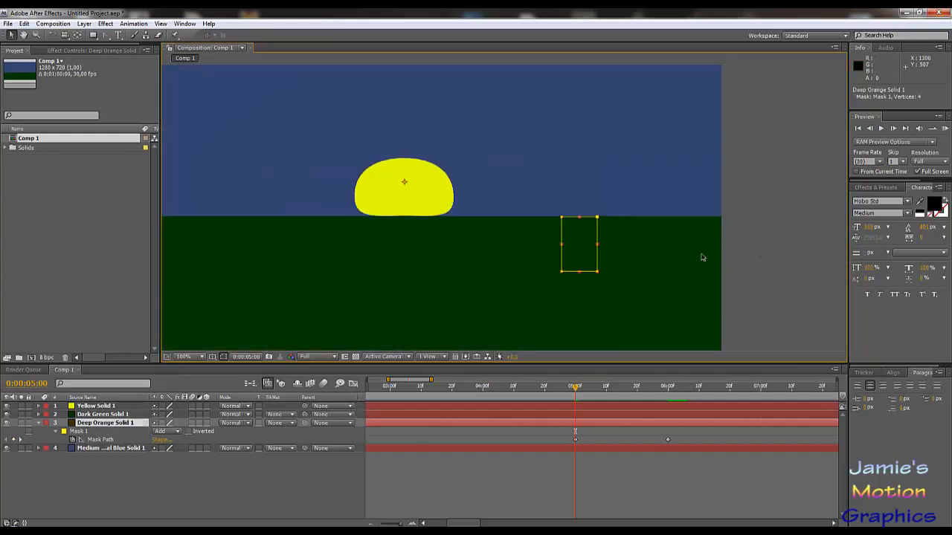
click(750, 280)
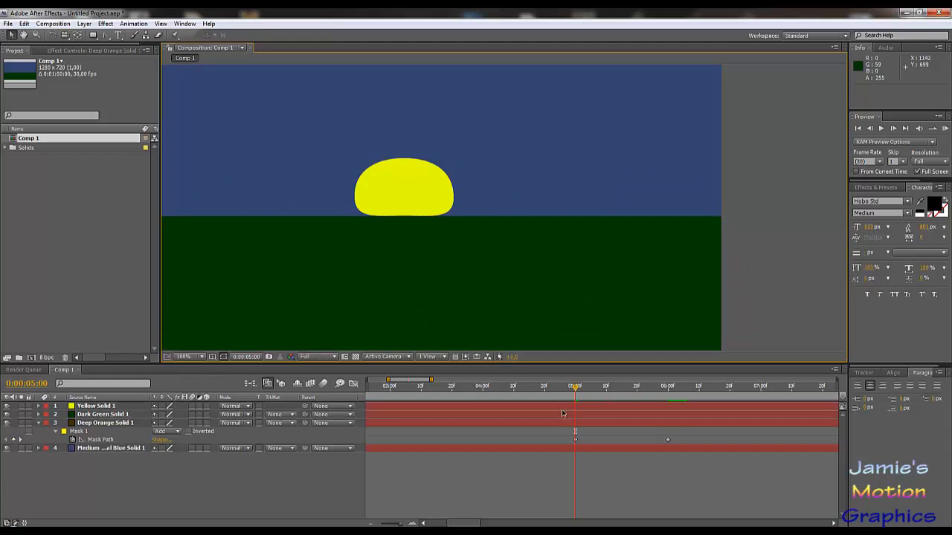
Reveal the brown post layer's Position property and turn off its keyframing.
drag(578, 390, 578, 428)
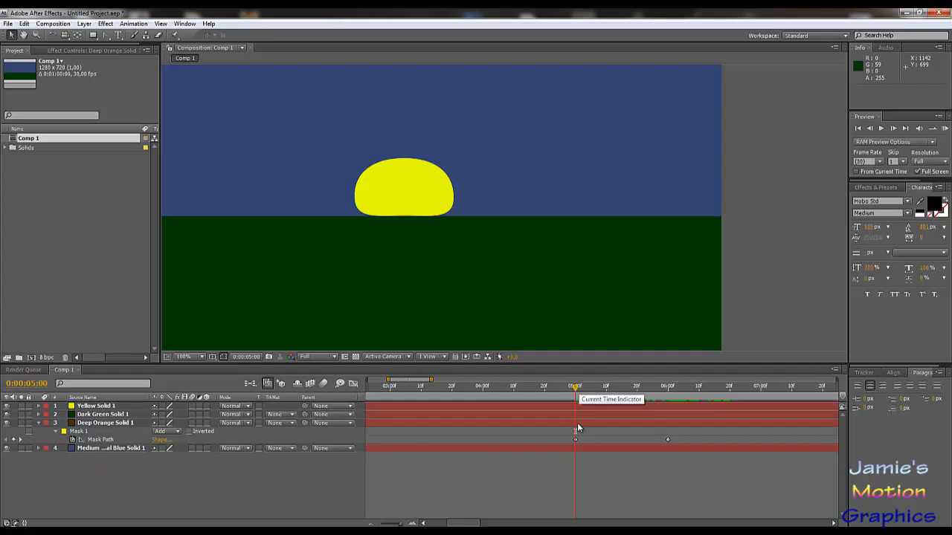
click(89, 429)
click(39, 423)
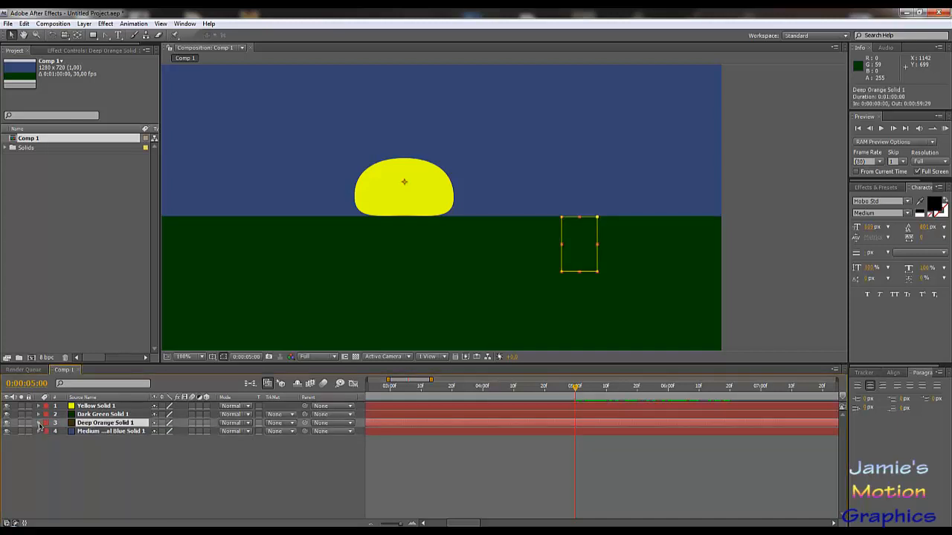
click(38, 423)
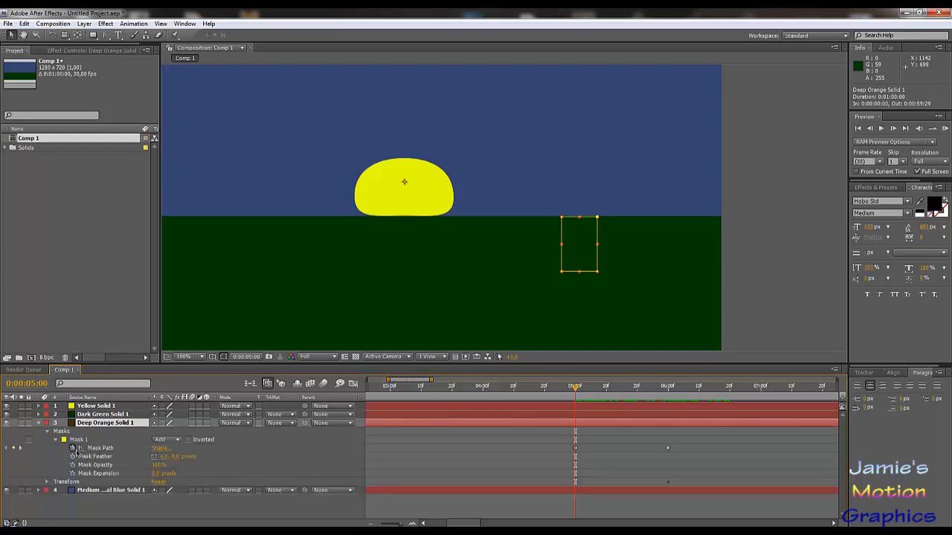
key(p)
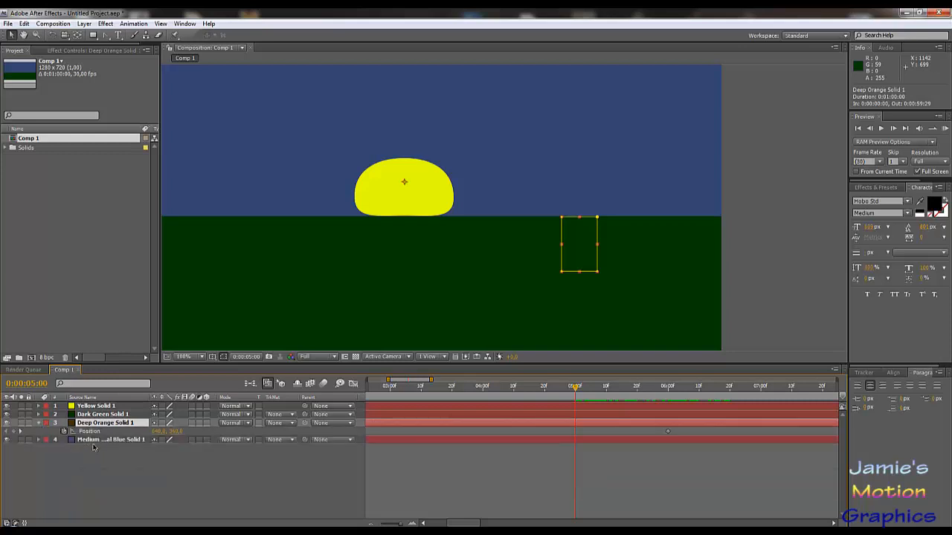
click(64, 431)
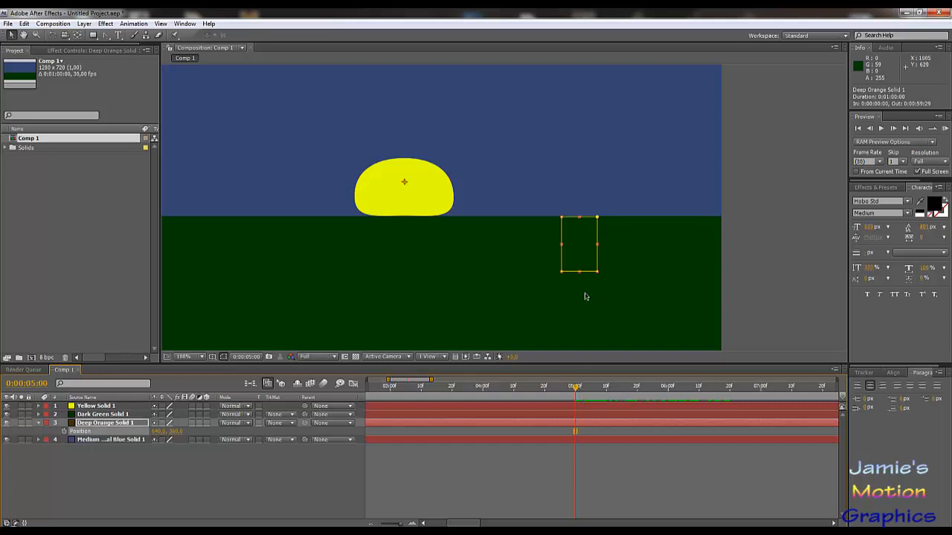
Move the time to 0:00:06:10 and reveal only the keyframed properties of the yellow circle layer.
scroll(584, 292, down, 2)
drag(577, 385, 698, 446)
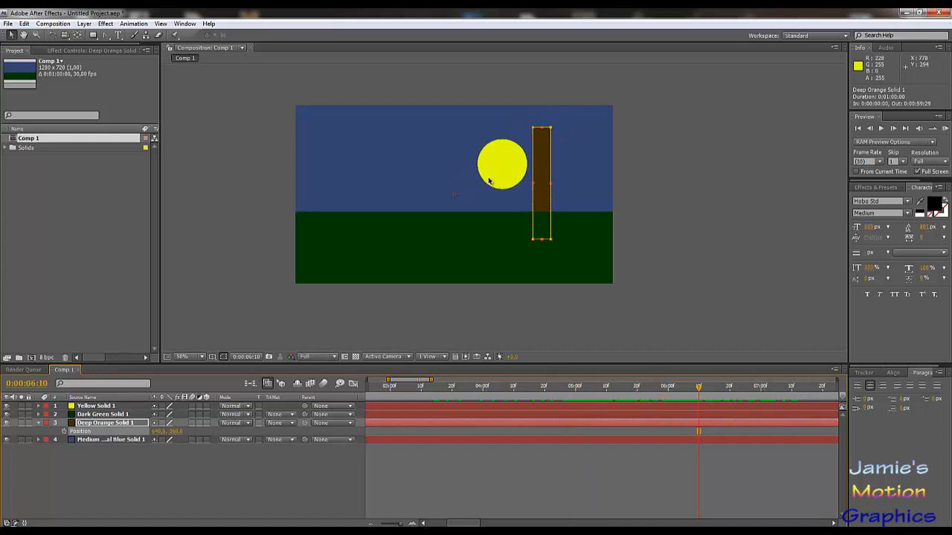
scroll(535, 164, up, 3)
drag(724, 208, 510, 334)
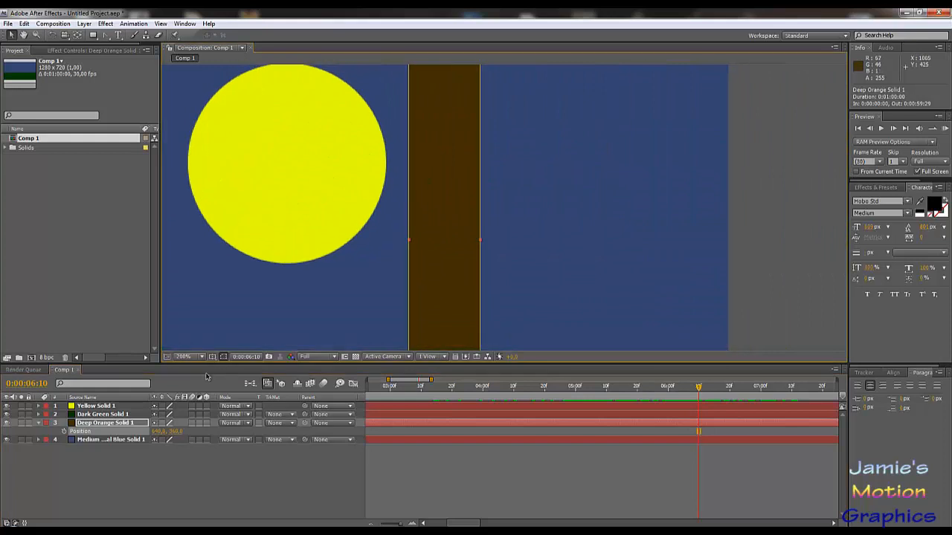
click(104, 407)
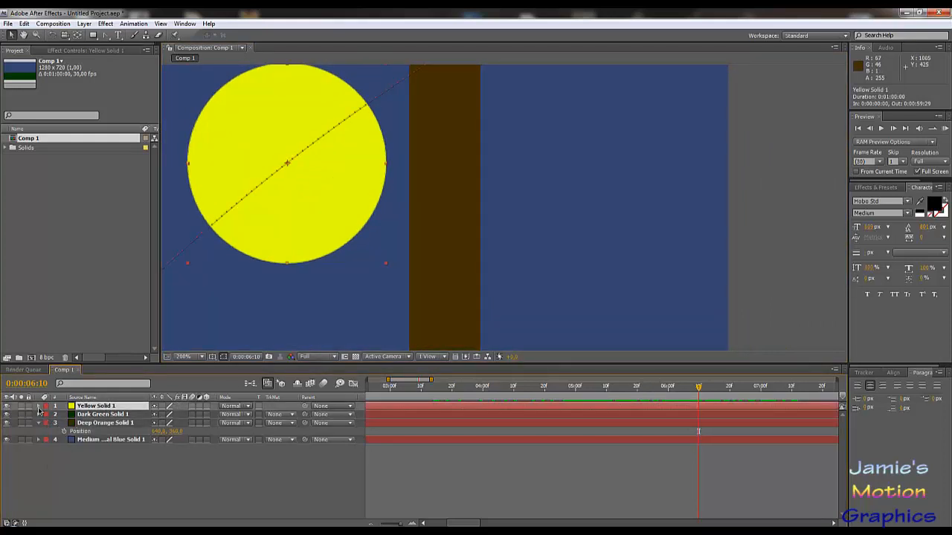
click(39, 407)
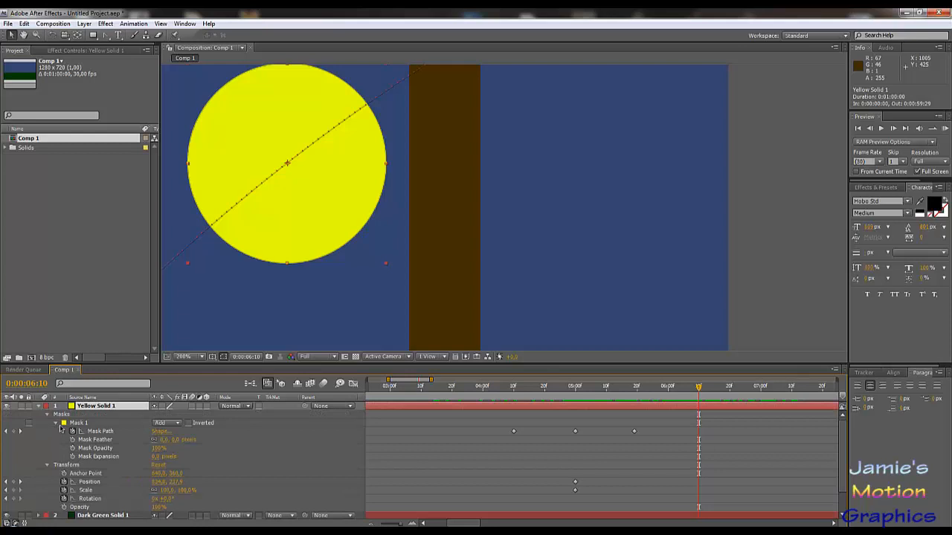
key(u)
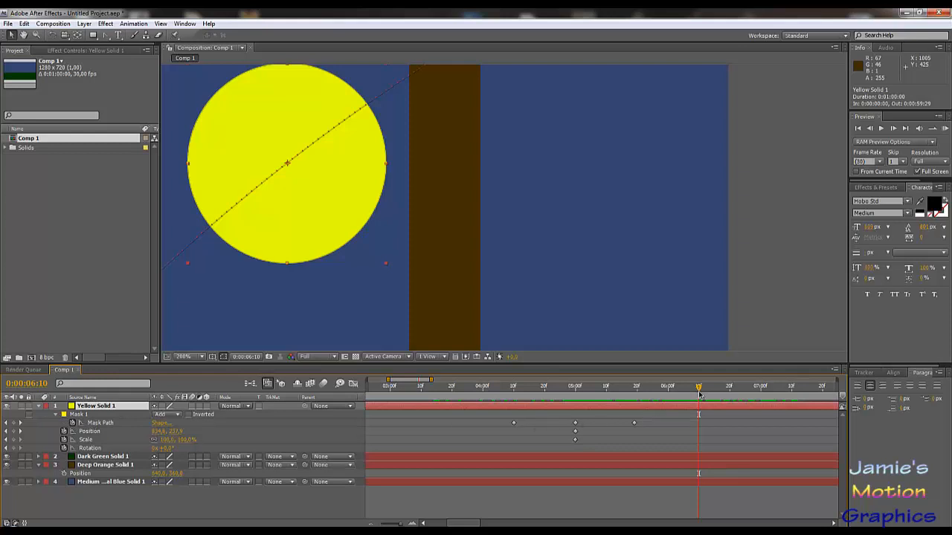
At 0:00:06:14, where the circle meets the post, add Mask Path, Position, Scale and Rotation keyframes to the yellow circle.
drag(699, 393, 705, 393)
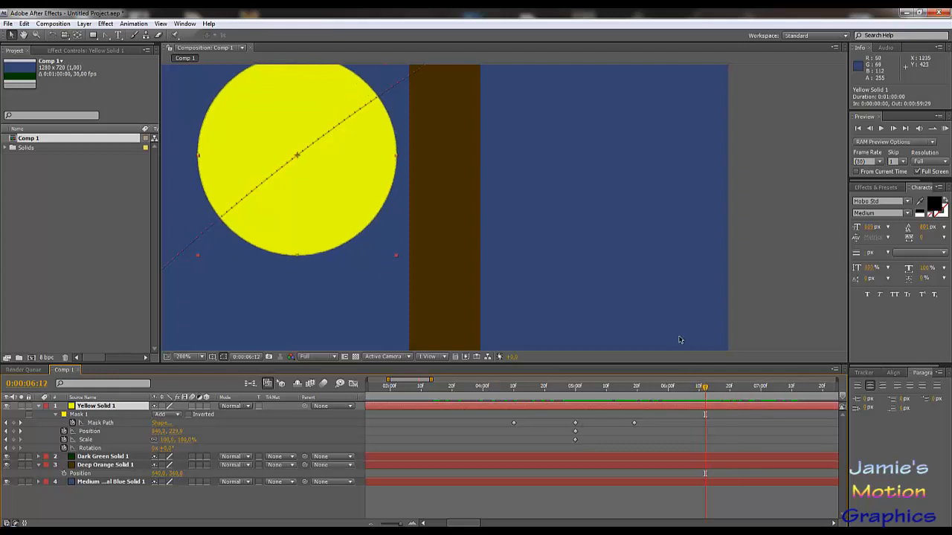
key(Page_Down)
key(Page_Down)
key(Page_Down)
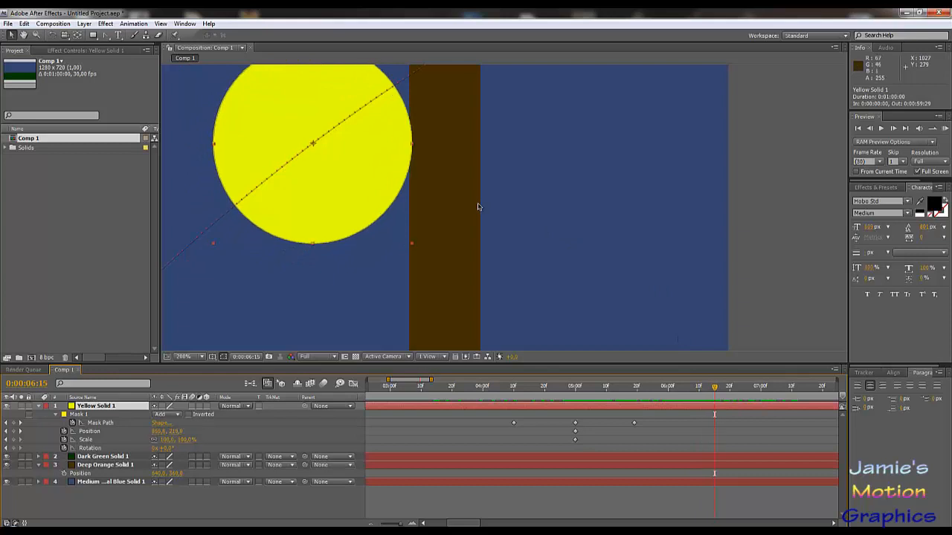
key(Page_Up)
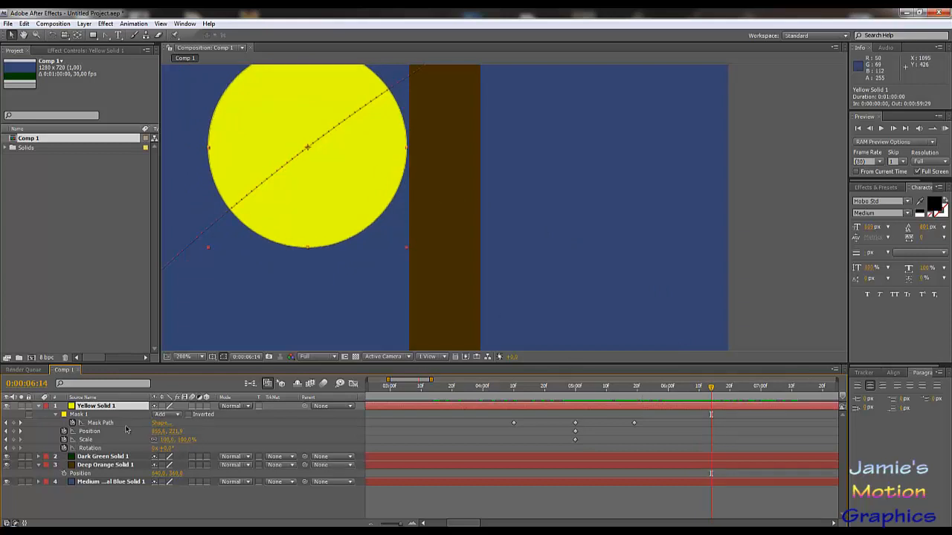
click(13, 422)
click(13, 431)
click(13, 439)
click(14, 448)
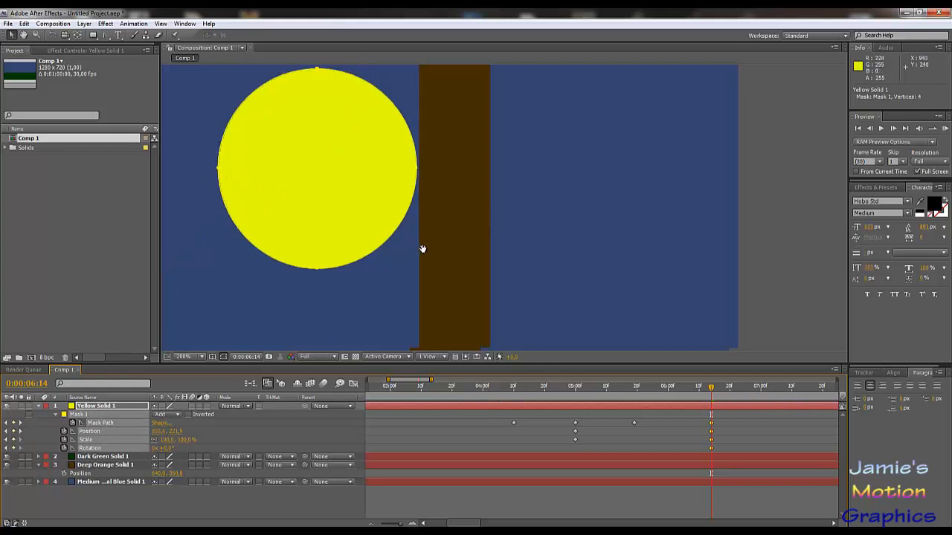
Step forward frame by frame to 0:00:06:21 and examine how far the circle overlaps the post.
scroll(431, 259, down, 4)
scroll(432, 259, up, 2)
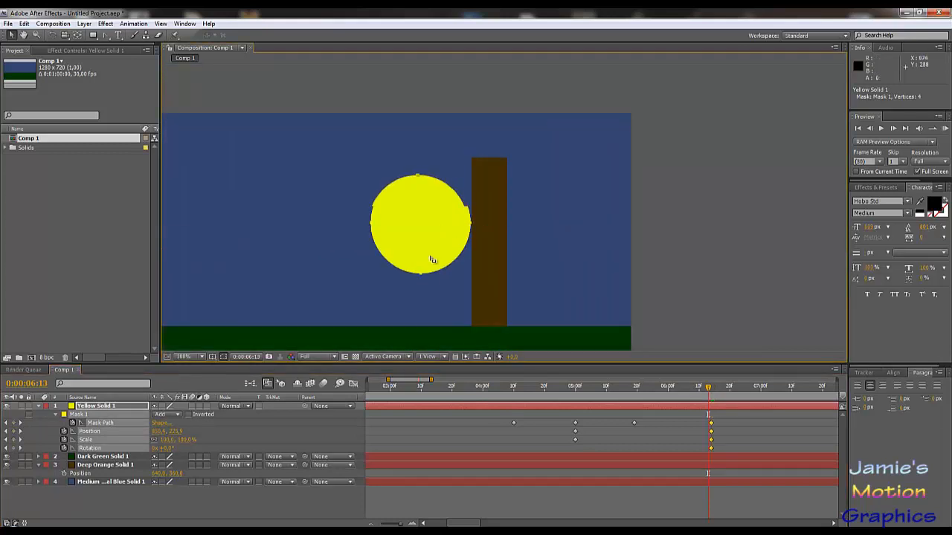
key(Page_Down)
key(Page_Down)
key(Page_Down)
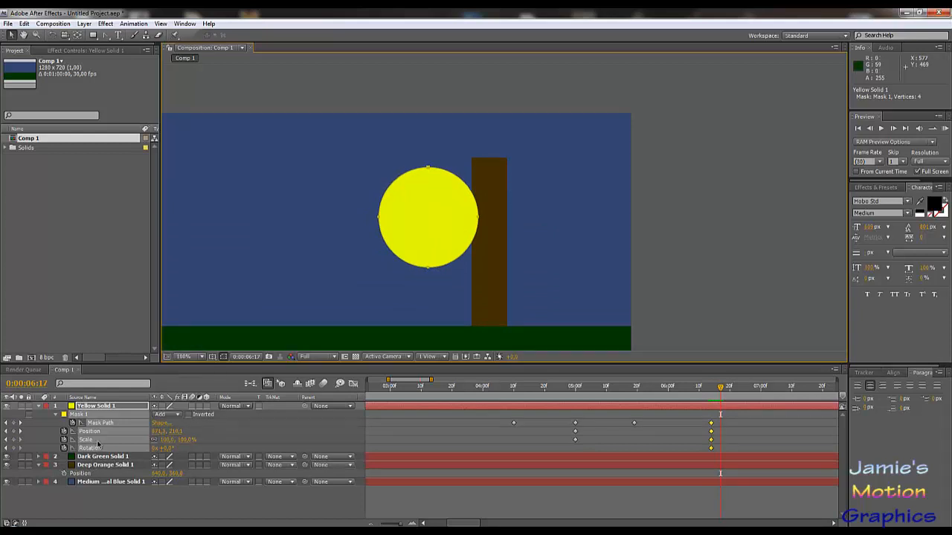
key(Page_Down)
key(Page_Down)
key(Page_Down)
key(Page_Down)
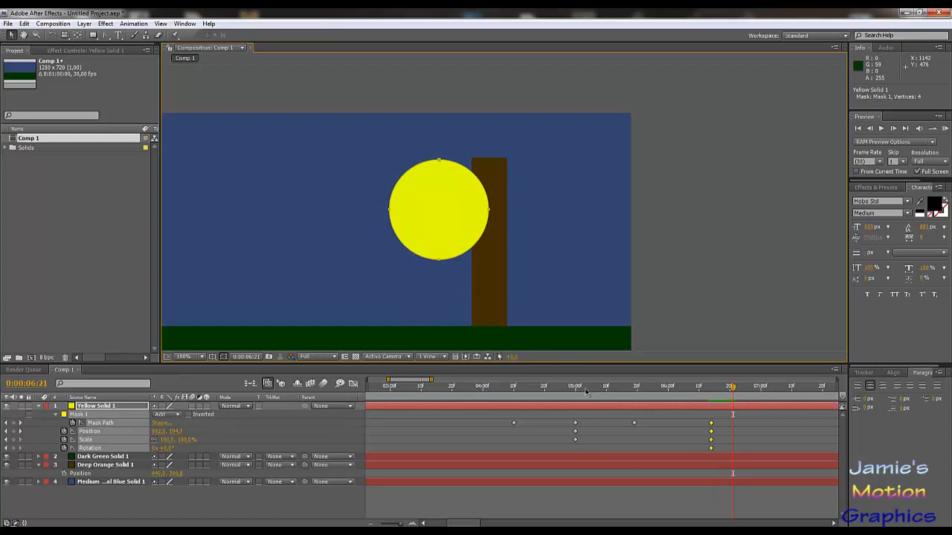
drag(585, 389, 520, 390)
drag(585, 406, 603, 408)
key(ctrl+z)
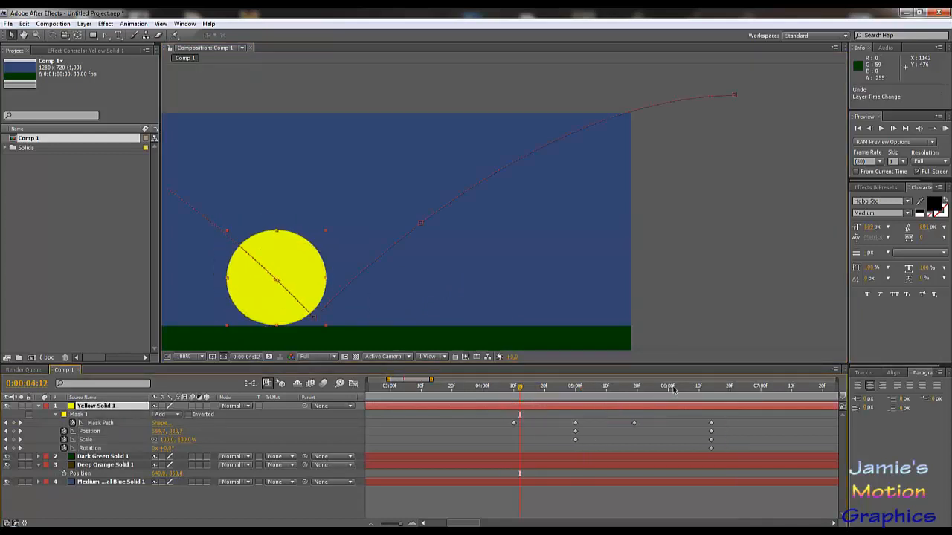
Compare the frames around 0:00:06:25 to find where the circle's edge meets the post's upper corner, ending at 0:00:06:25.
drag(675, 388, 766, 408)
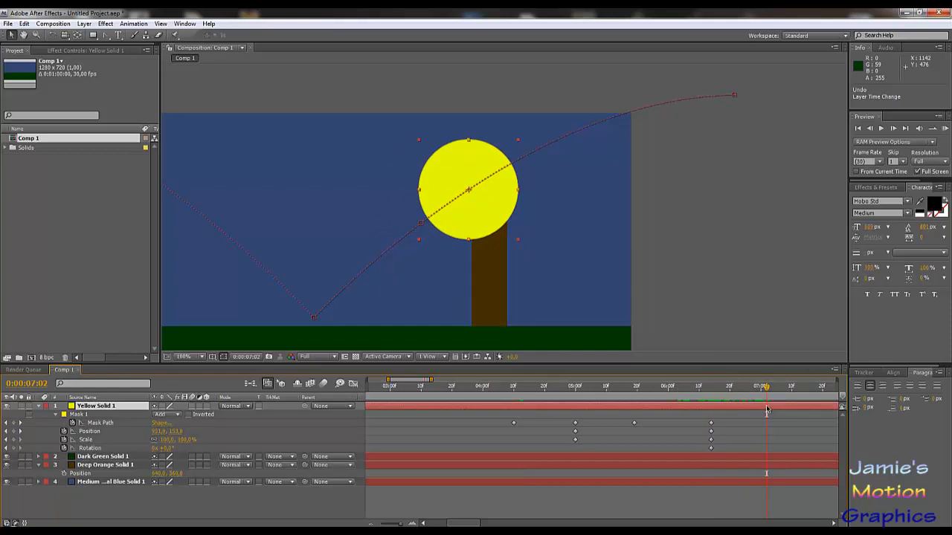
key(Page_Up)
key(Page_Up)
key(Page_Up)
key(Page_Up)
key(Page_Up)
key(Page_Up)
key(Page_Up)
key(Page_Up)
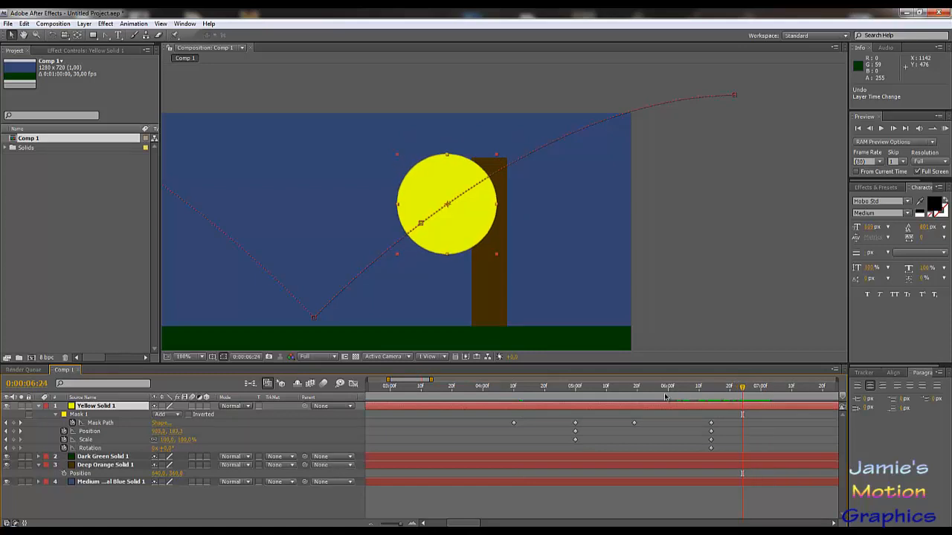
key(Page_Down)
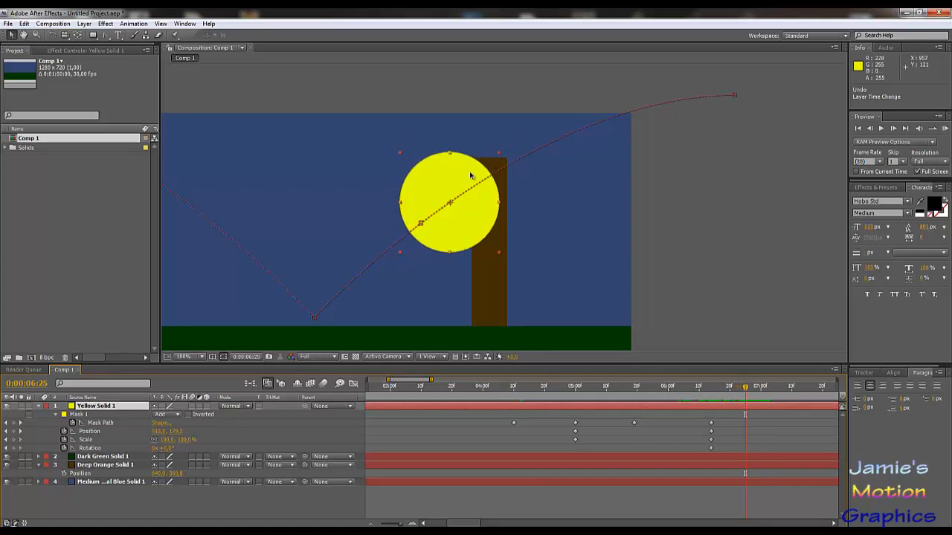
scroll(452, 138, up, 3)
drag(410, 113, 536, 348)
drag(398, 70, 487, 233)
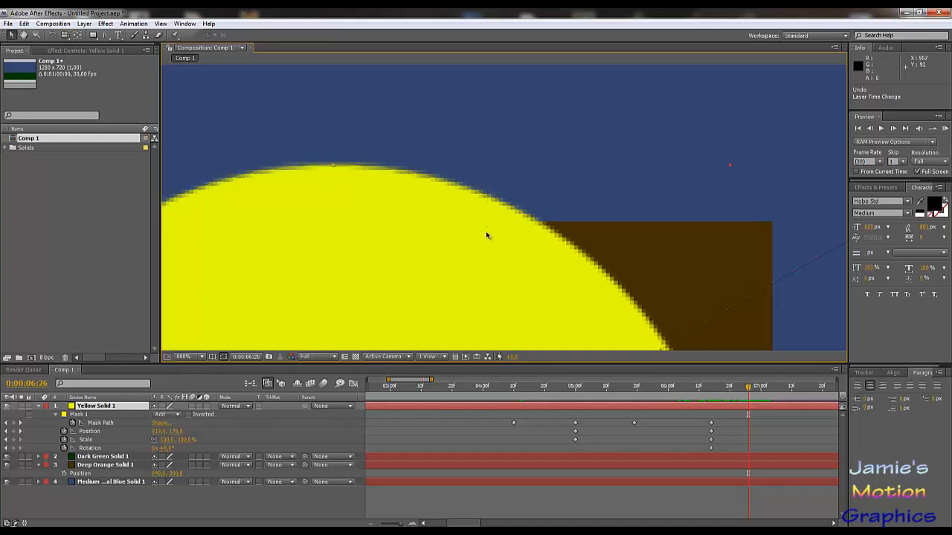
key(Page_Up)
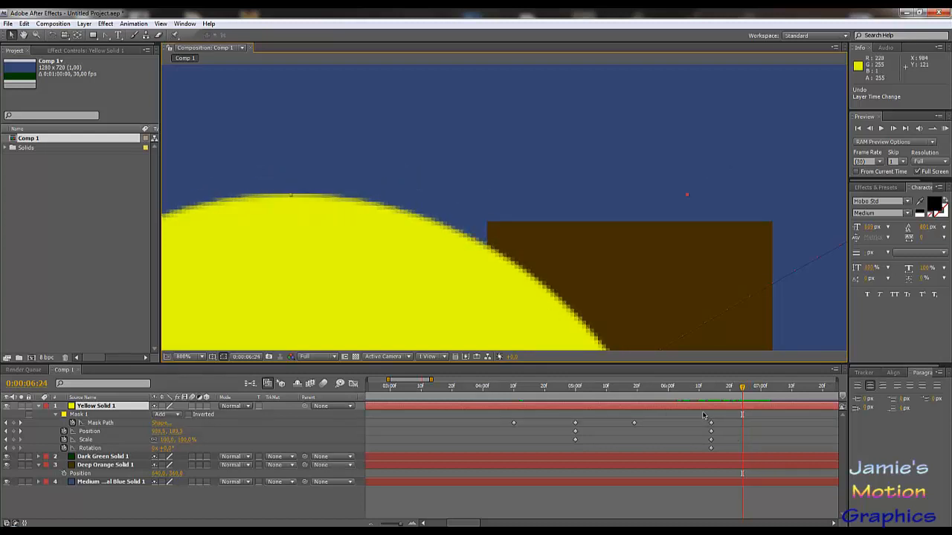
key(Page_Down)
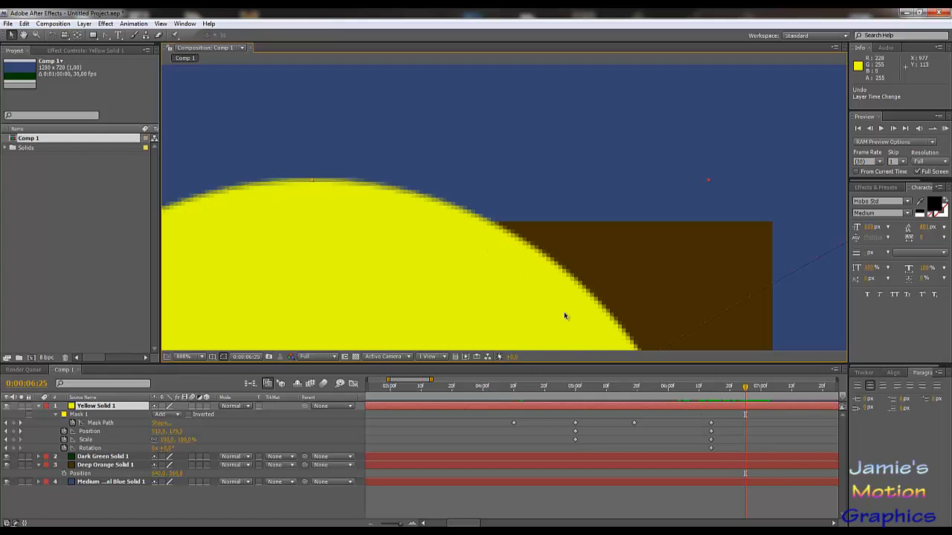
At 0:00:06:25, add Mask Path, Position, Scale and Rotation keyframes to the yellow circle.
scroll(564, 312, down, 3)
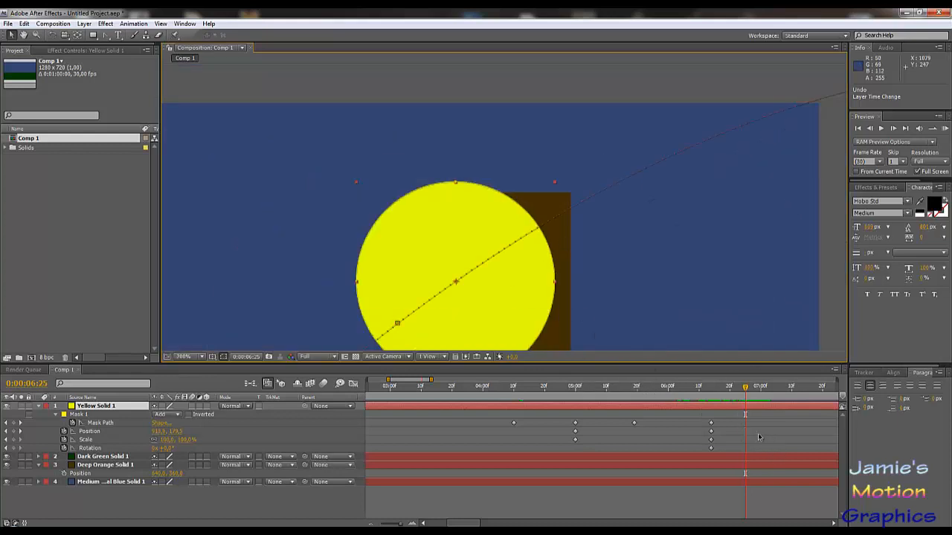
click(13, 423)
click(12, 431)
click(12, 440)
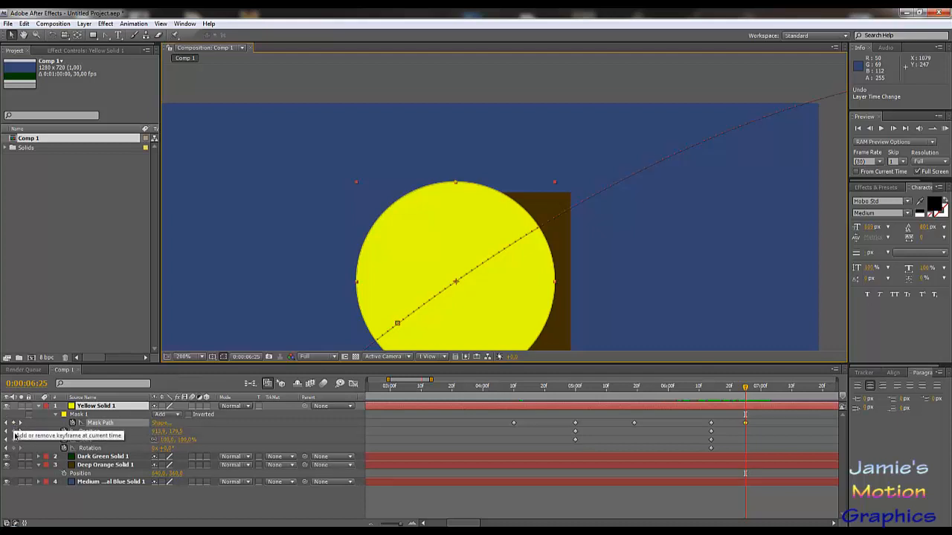
click(13, 447)
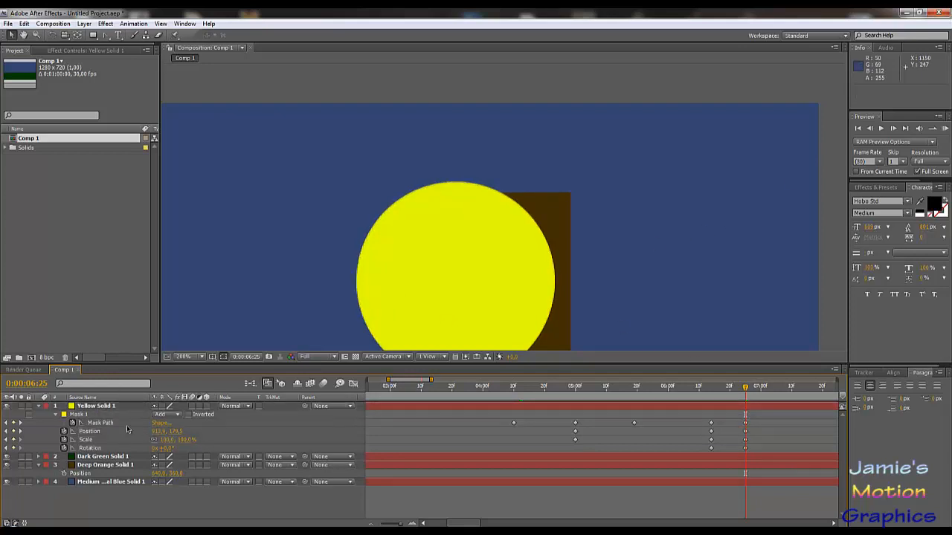
Pull the circle mask's right vertex inward until it sits flush against the post's left edge at 0:00:06:25.
scroll(483, 231, down, 3)
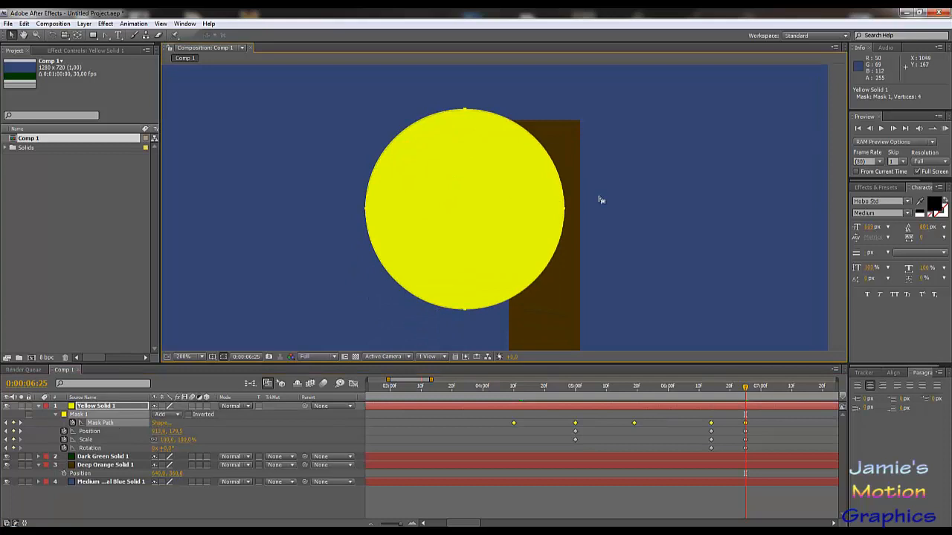
drag(600, 196, 508, 211)
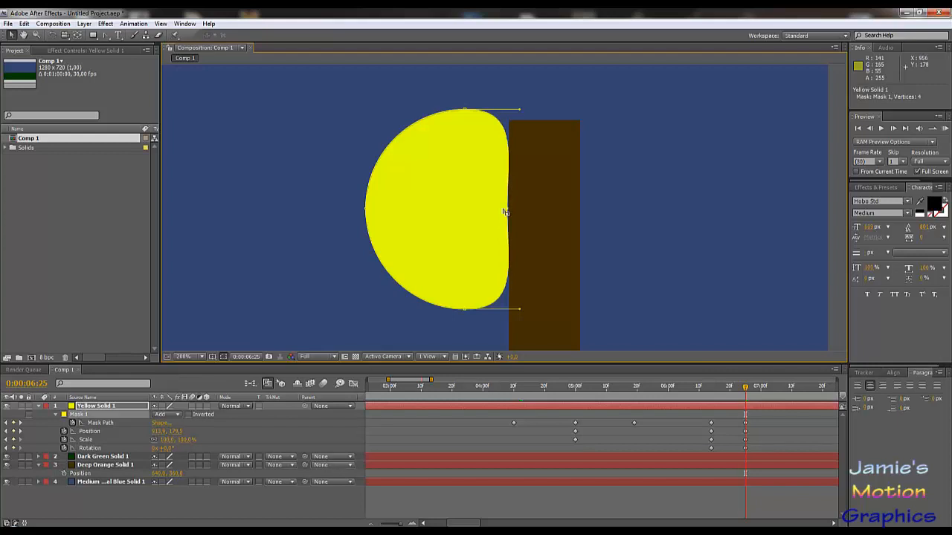
scroll(506, 211, up, 3)
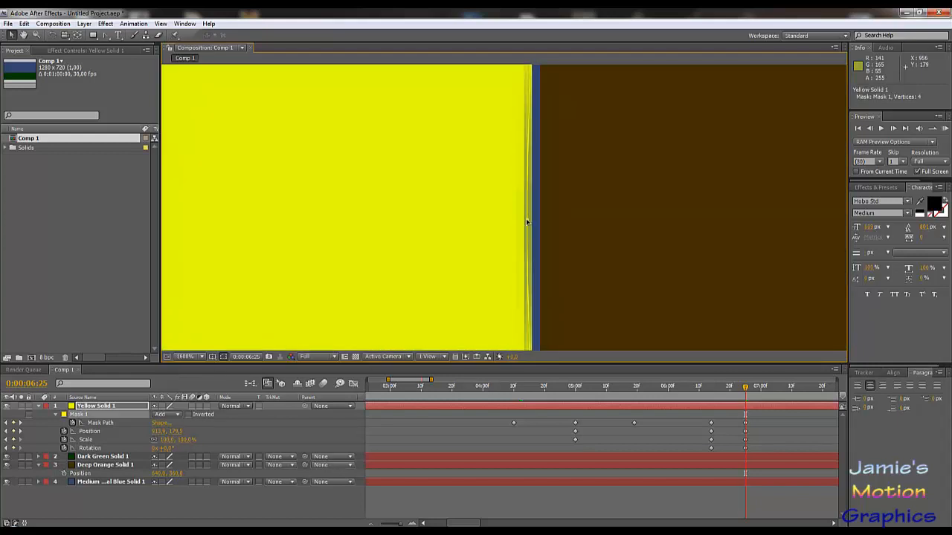
drag(526, 222, 538, 225)
scroll(541, 214, down, 8)
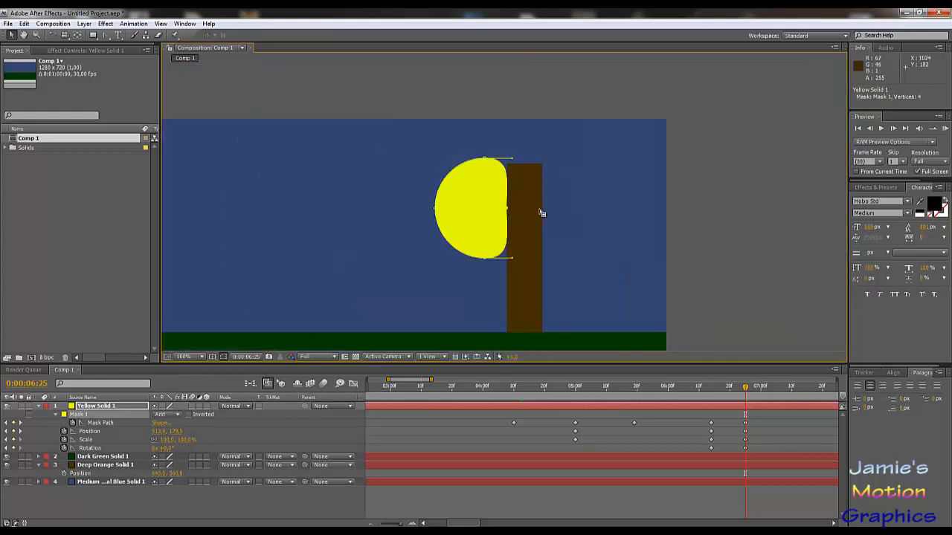
scroll(504, 179, up, 4)
scroll(495, 156, down, 3)
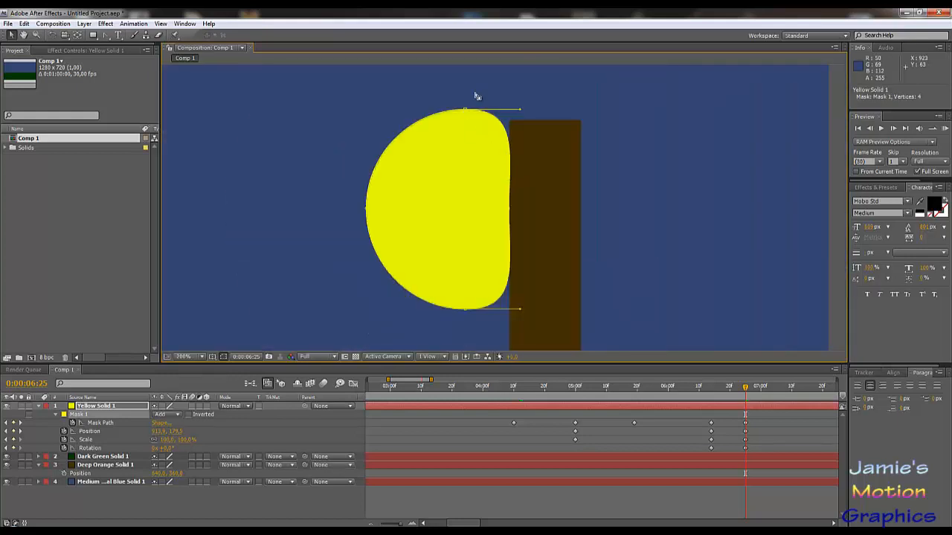
Shift the circle mask's top and bottom vertices slightly left and shorten their right handles to smooth the flattened side.
drag(477, 97, 455, 324)
drag(464, 311, 461, 312)
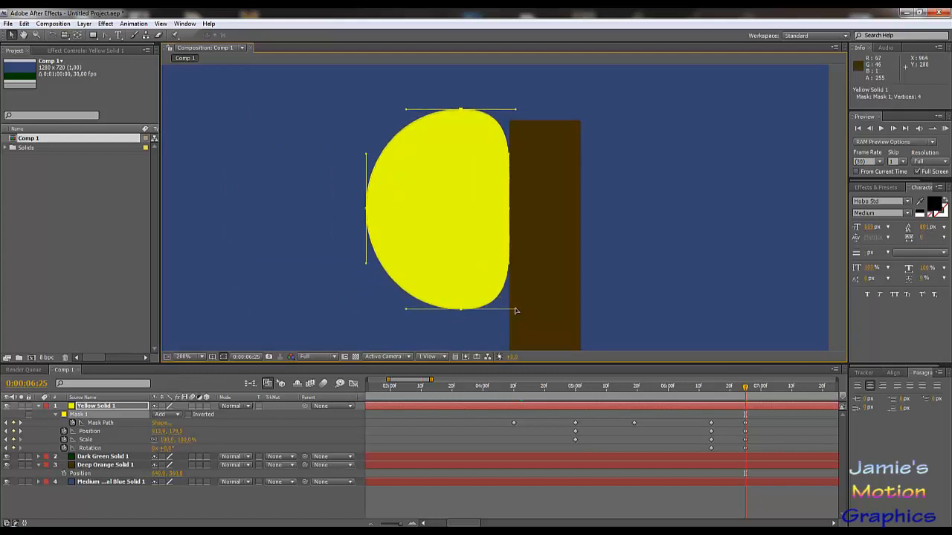
drag(516, 311, 508, 309)
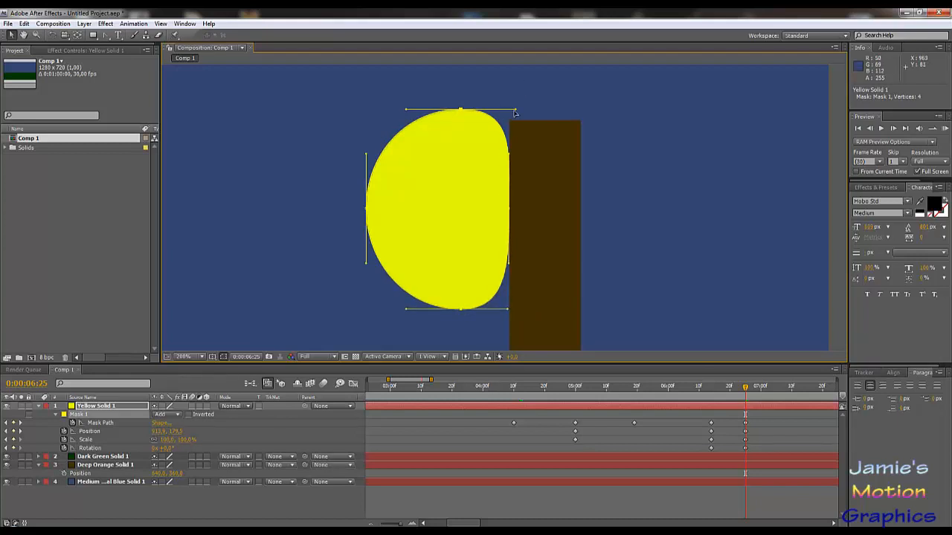
drag(517, 113, 505, 110)
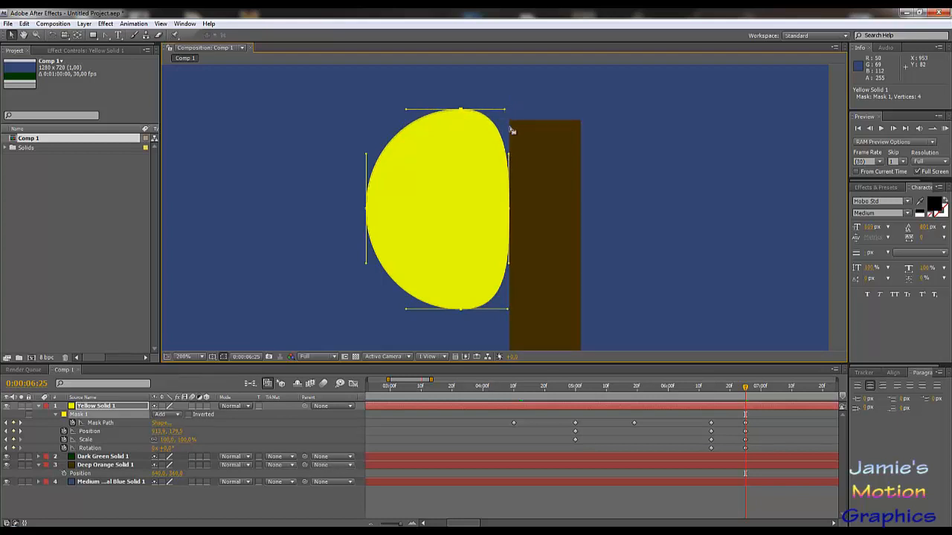
Undo the last mask path edit and move the current time to 0:00:07:16 to check the circle's path past the post.
key(ctrl+z)
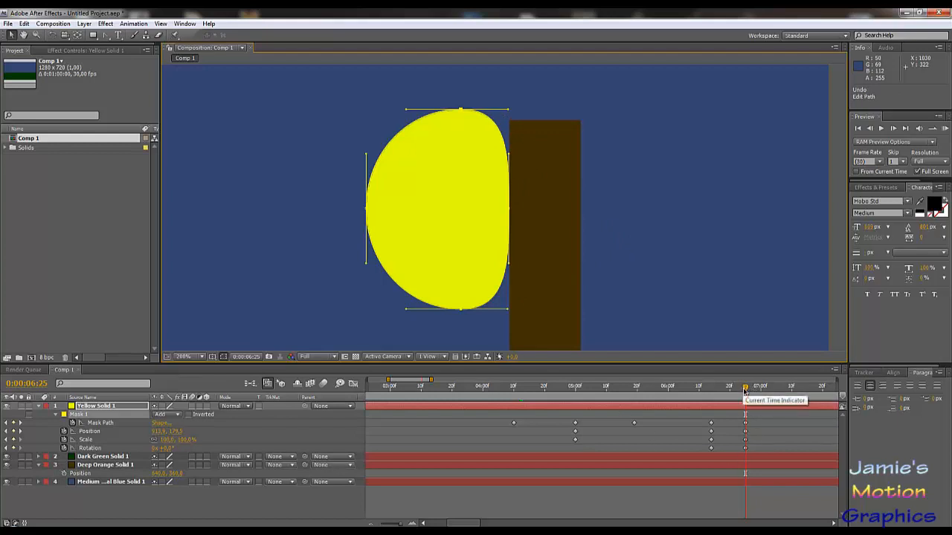
drag(744, 389, 809, 406)
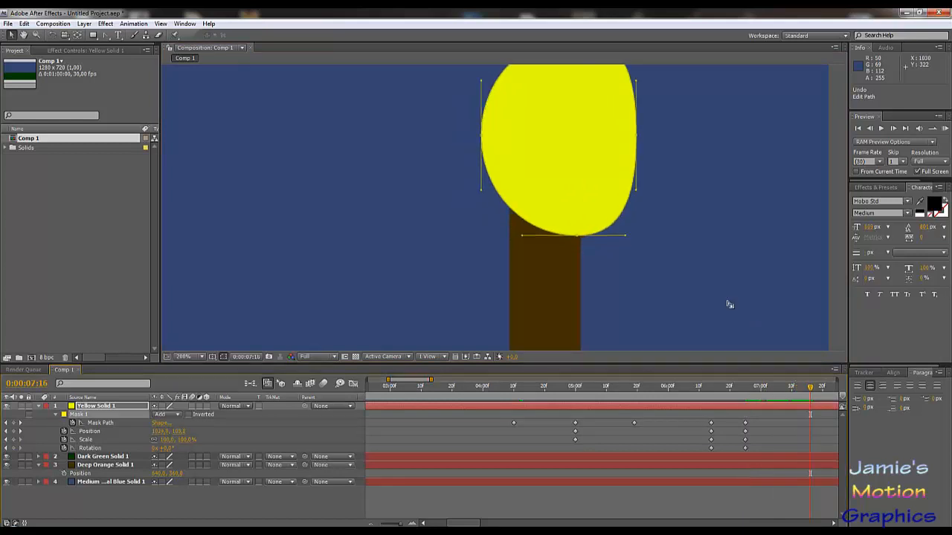
key(comma)
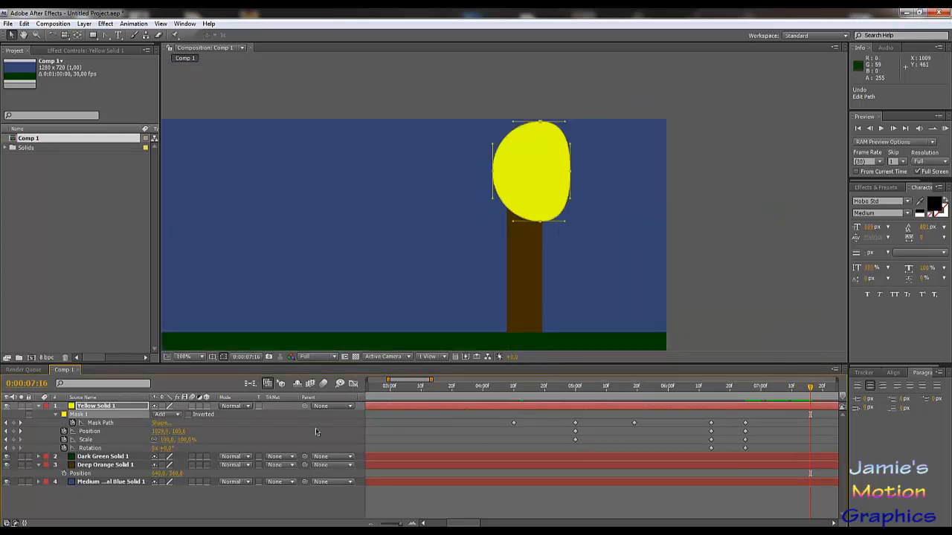
Remove all Scale and Rotation keyframes from the yellow circle and show only its animated properties.
click(64, 440)
click(64, 440)
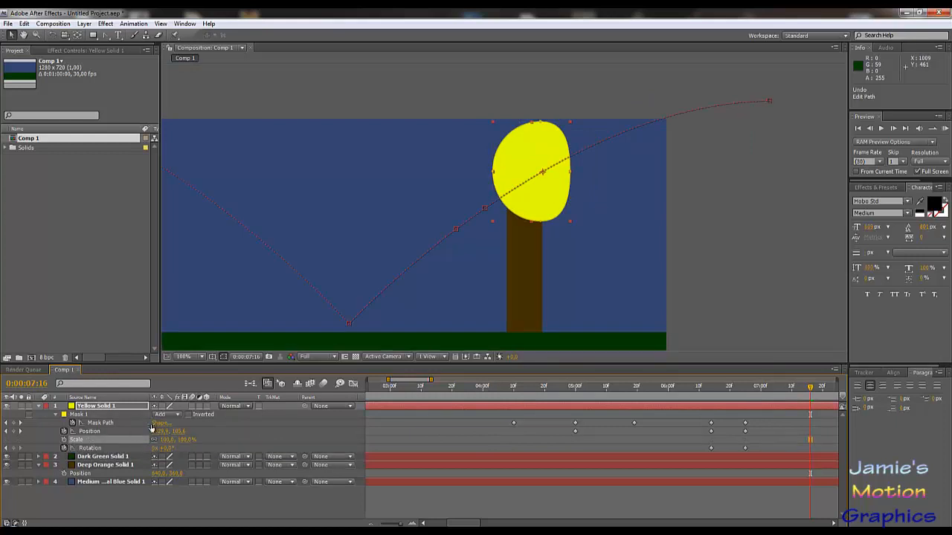
click(64, 448)
click(64, 448)
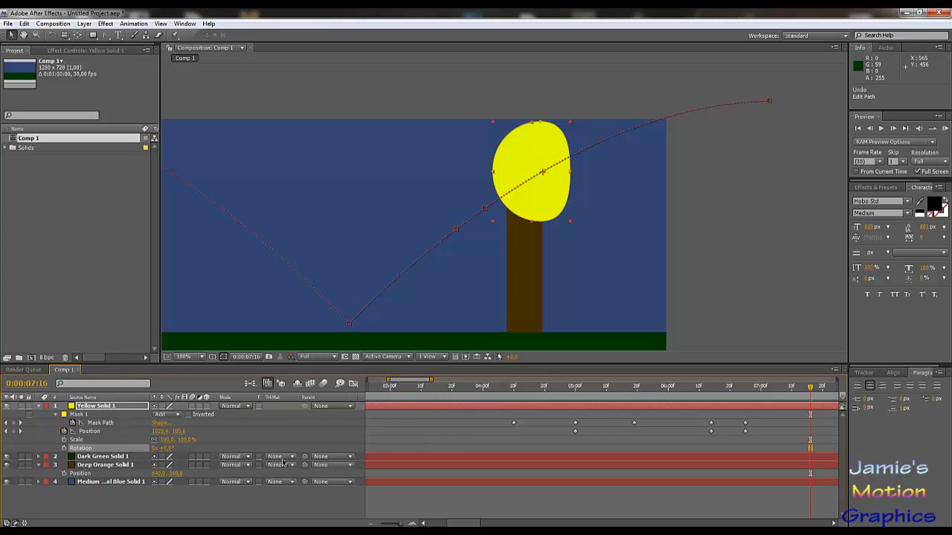
key(u)
key(u)
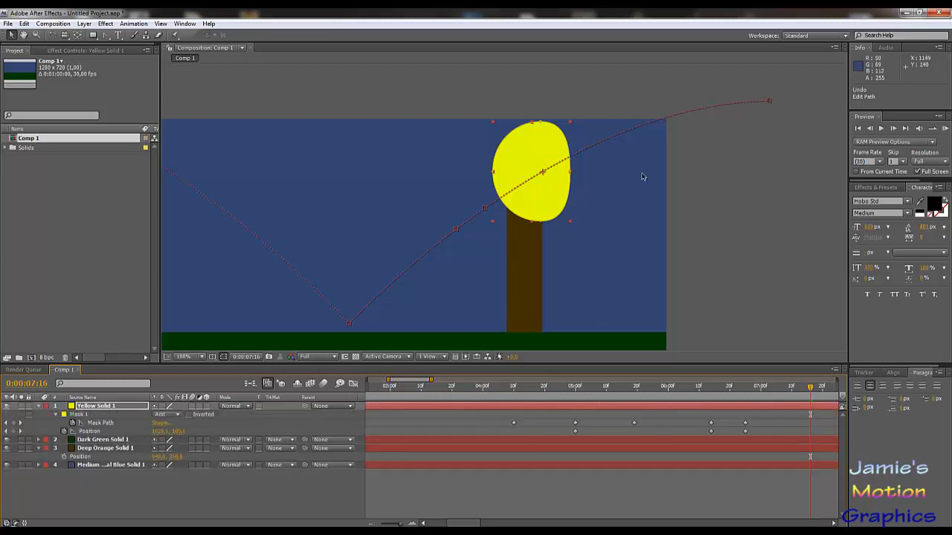
Move the motion path's final keyframe back to about 650, -37 above the frame and swing its handle right toward the post.
click(770, 105)
drag(770, 104, 354, 113)
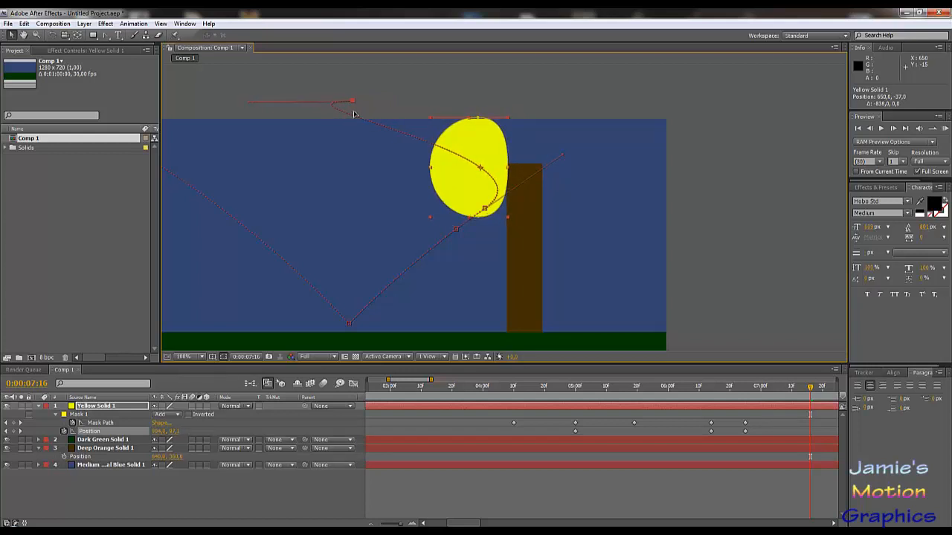
click(249, 105)
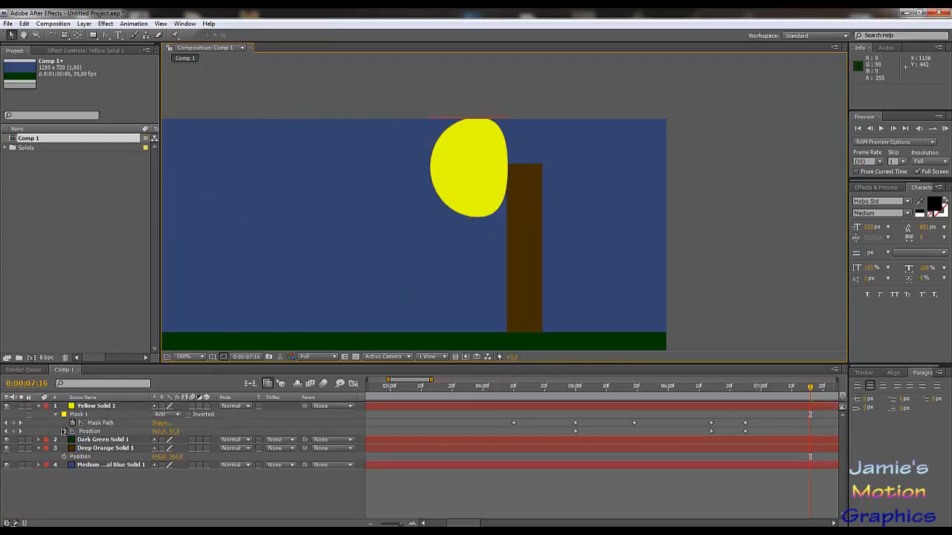
click(89, 430)
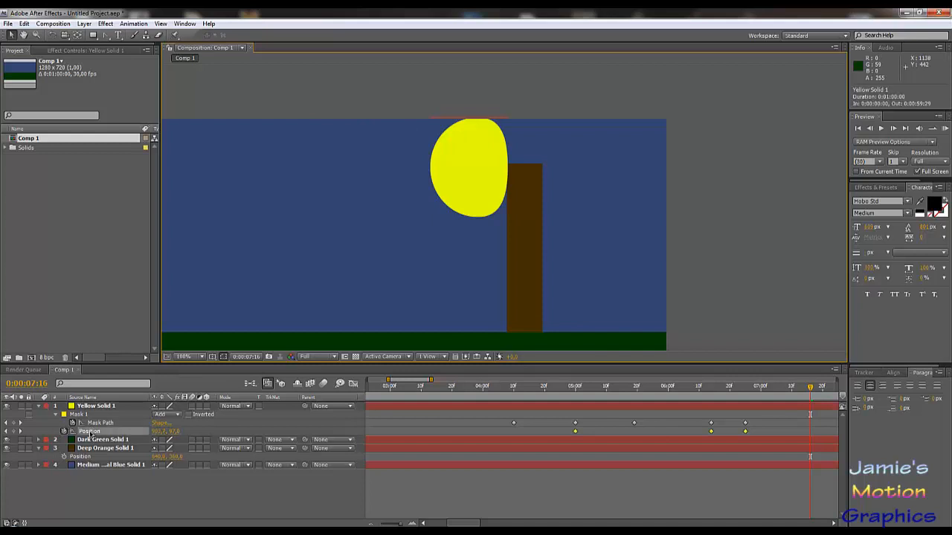
click(251, 107)
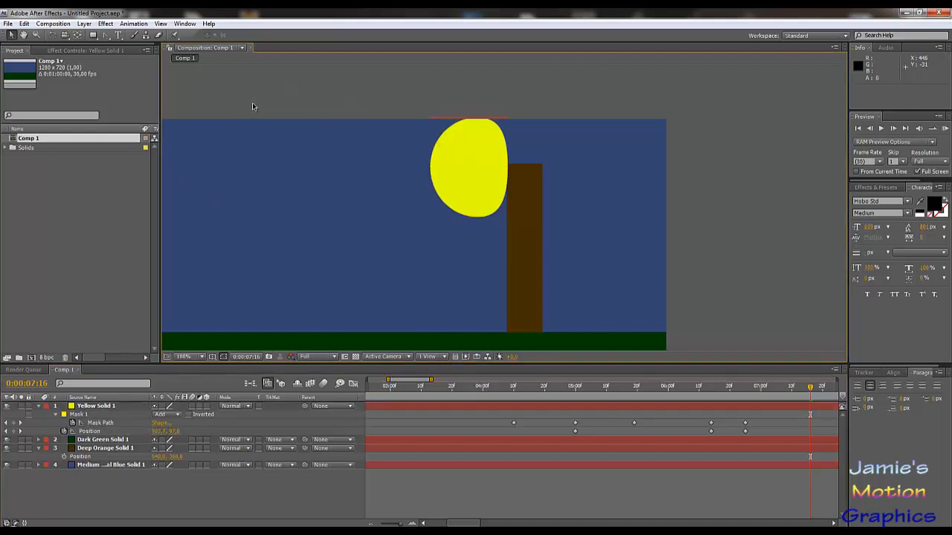
click(87, 431)
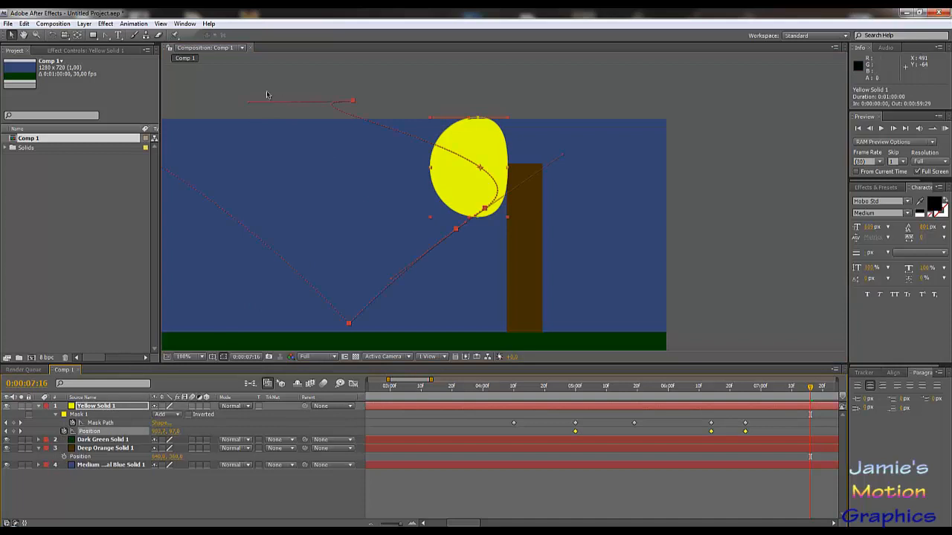
drag(248, 104, 493, 108)
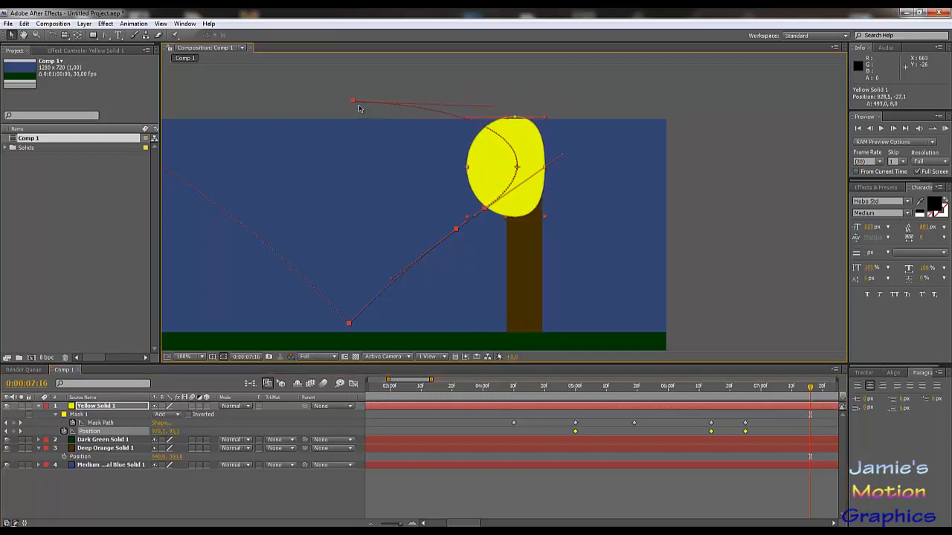
drag(354, 105, 287, 113)
key(ctrl+z)
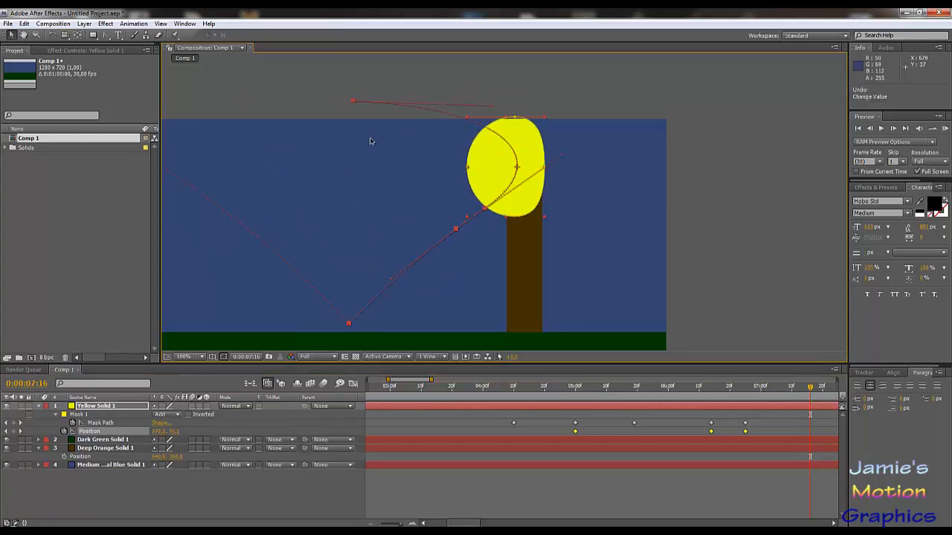
Convert the circle's motion-path keyframe at 0:00:06:25 to a sharp linear corner with the Convert Vertex tool.
click(758, 388)
key(F2)
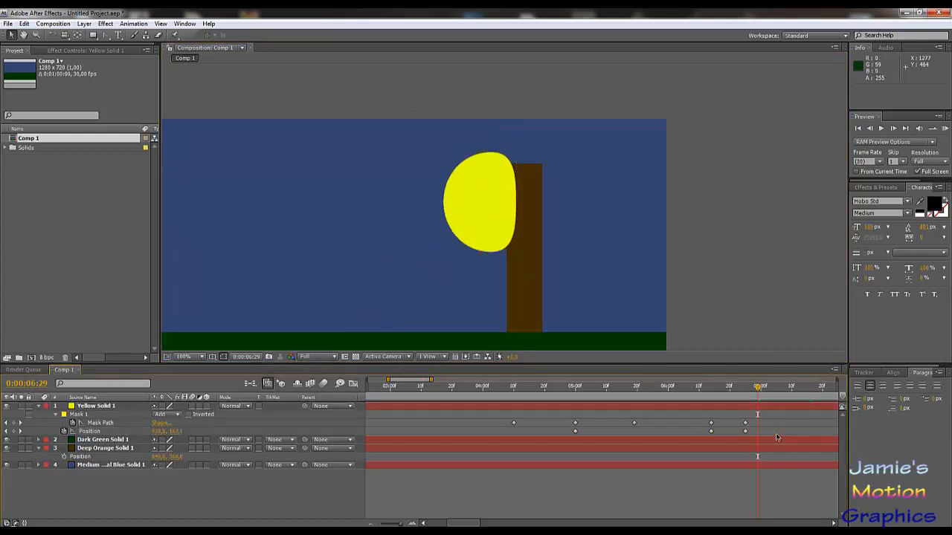
drag(734, 386, 747, 435)
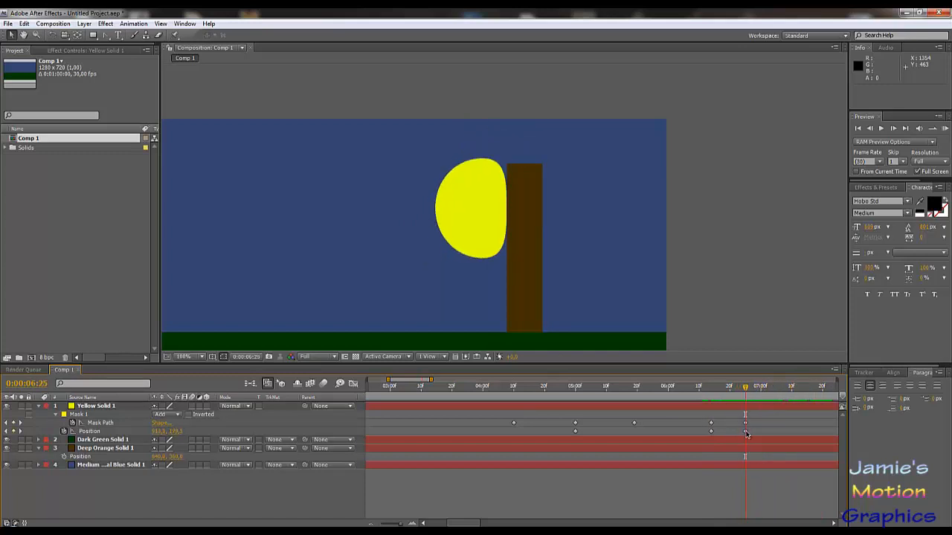
click(87, 431)
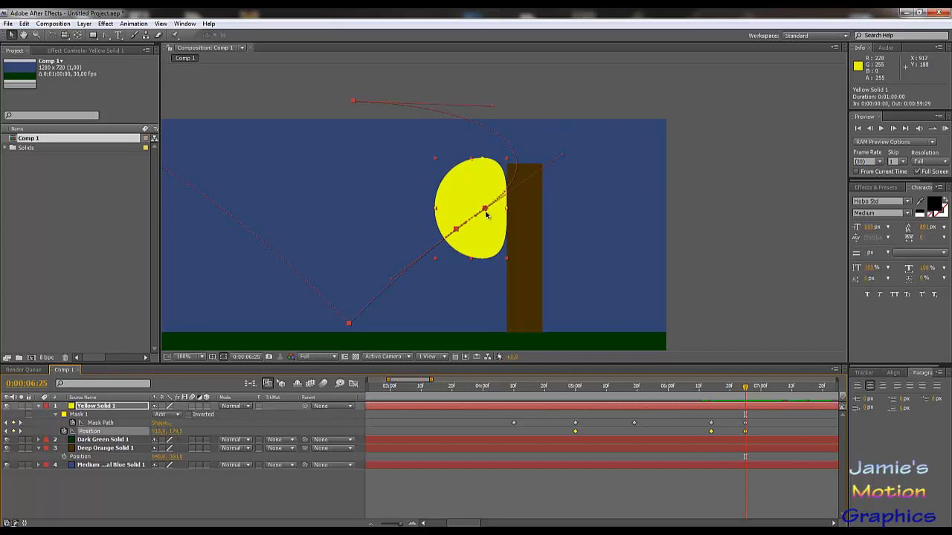
scroll(484, 211, up, 5)
key(g)
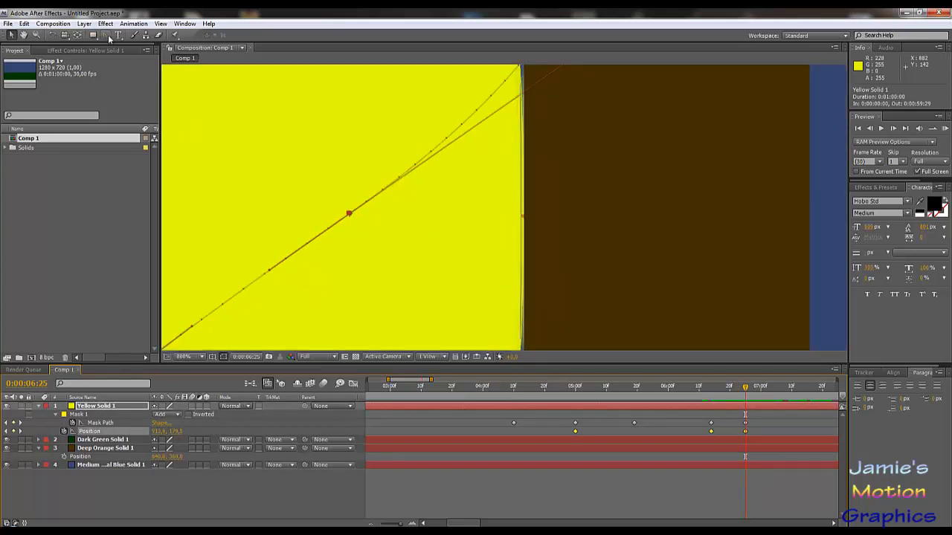
click(349, 216)
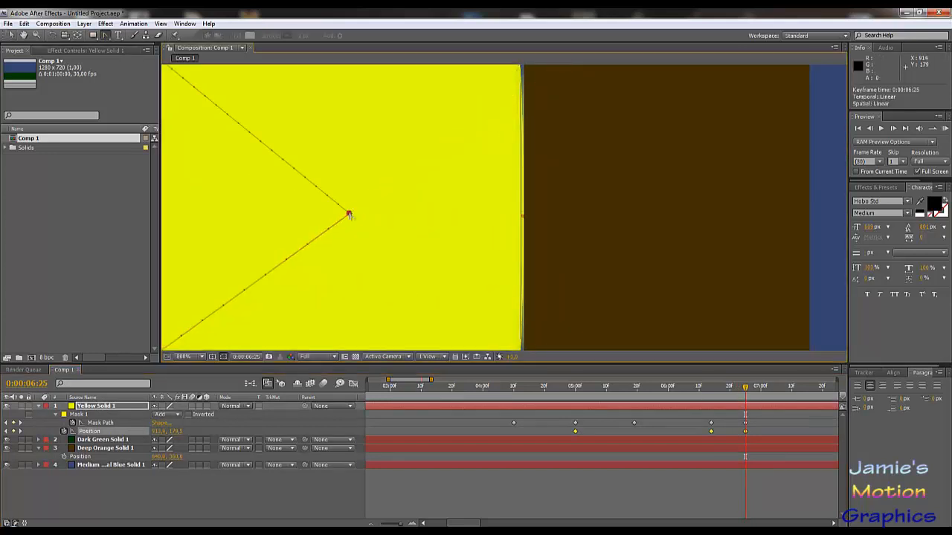
scroll(387, 201, down, 6)
scroll(416, 191, up, 2)
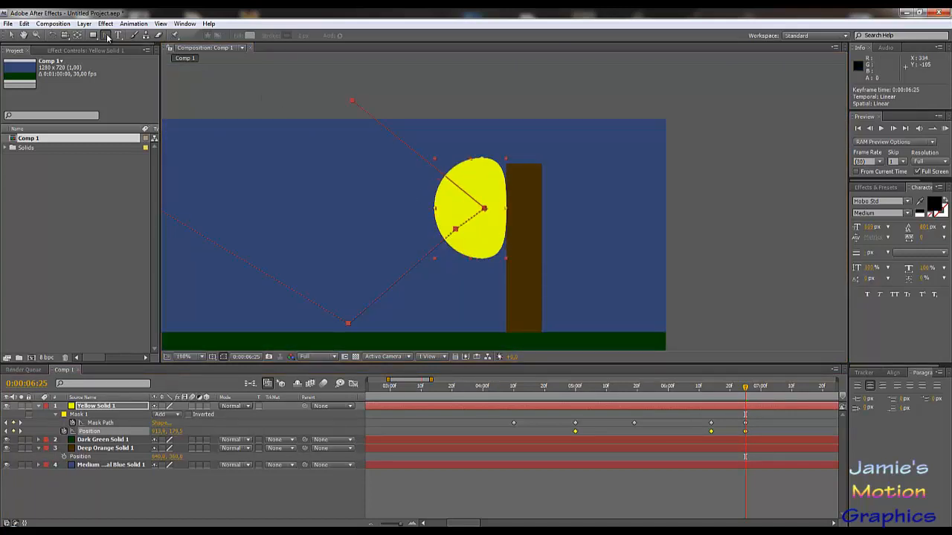
click(108, 37)
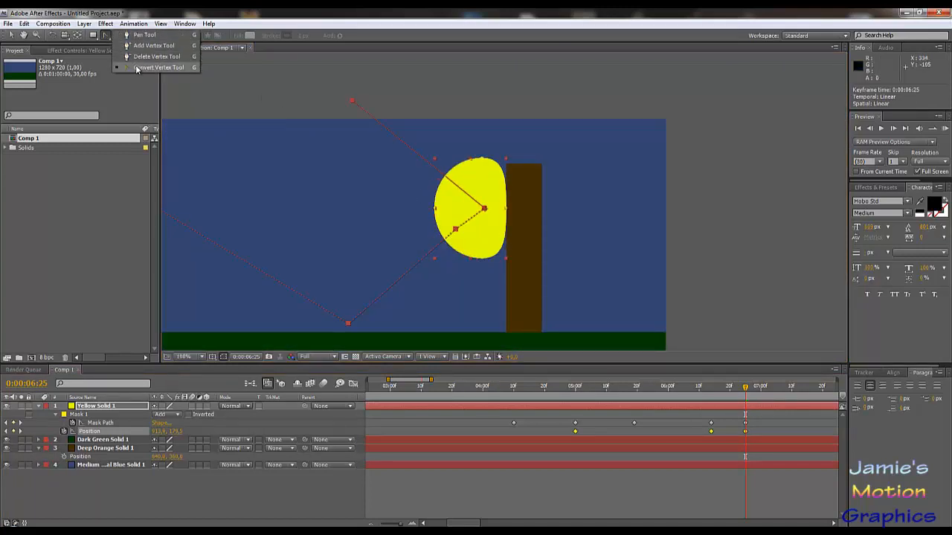
Undo the last spatial interpolation change and convert only the ball's motion-path vertex at the wall impact, 0:00:06:25, to a corner point.
click(137, 70)
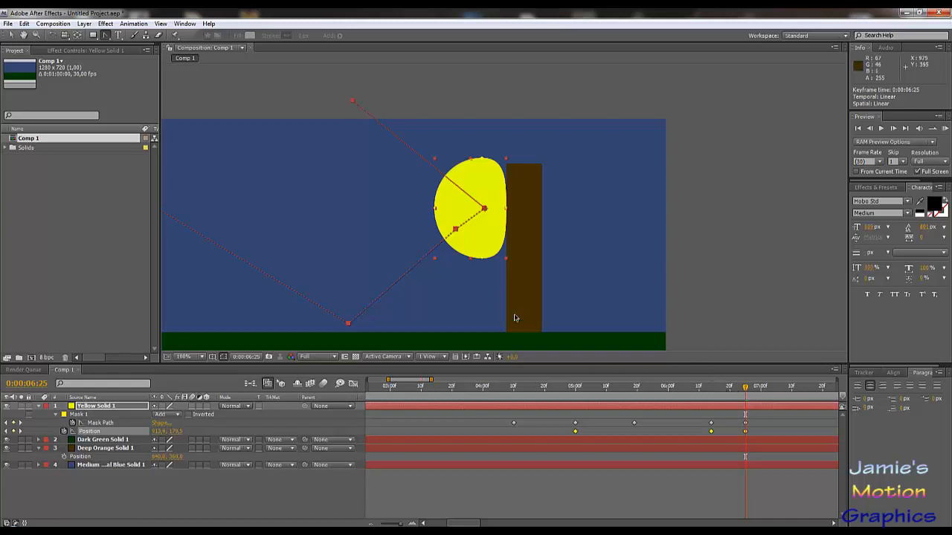
key(ctrl+z)
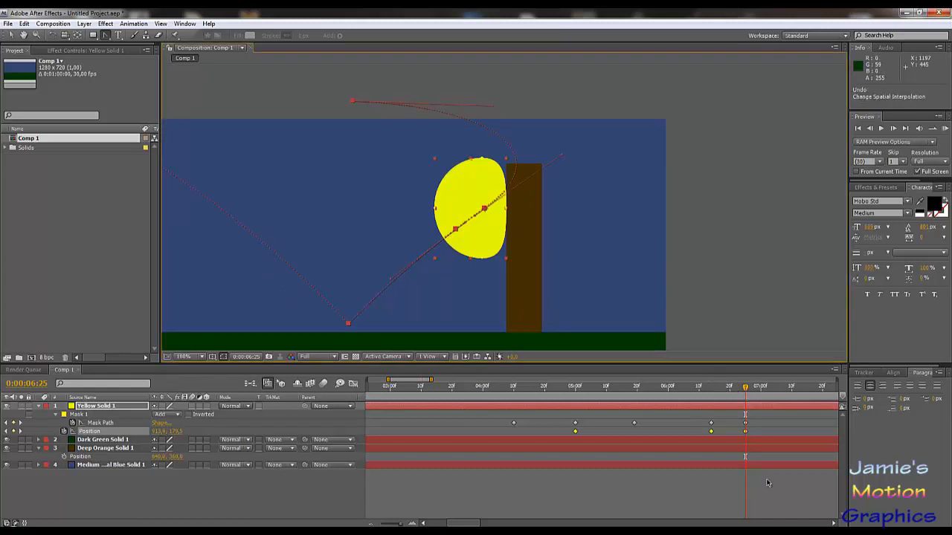
click(768, 434)
click(746, 432)
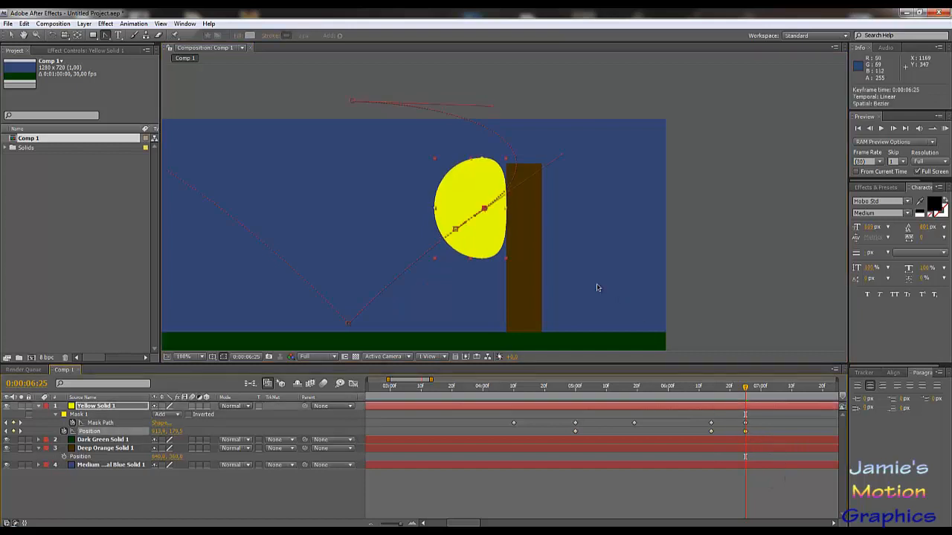
ctrl+alt+click(484, 209)
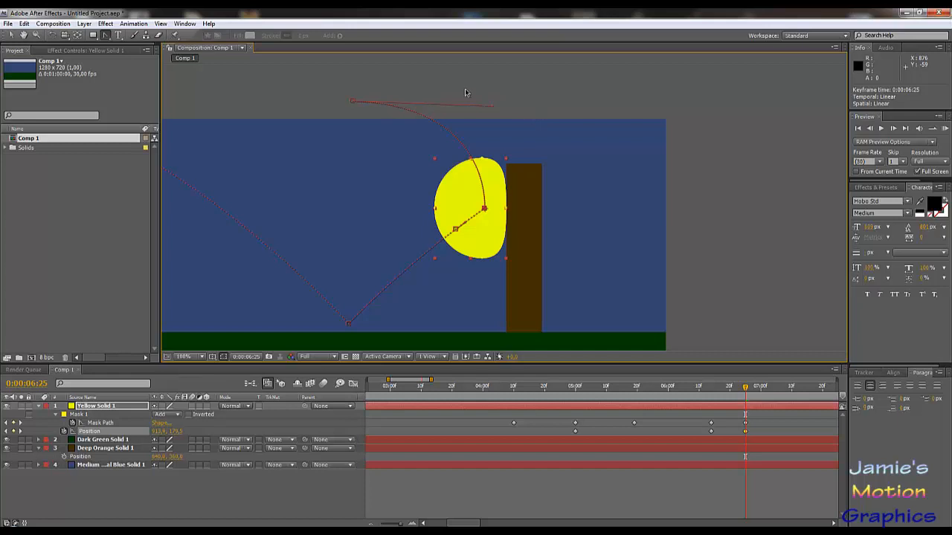
Move the end point of the ball's motion path leftward to just above the frame, at about 389, -55.
click(10, 35)
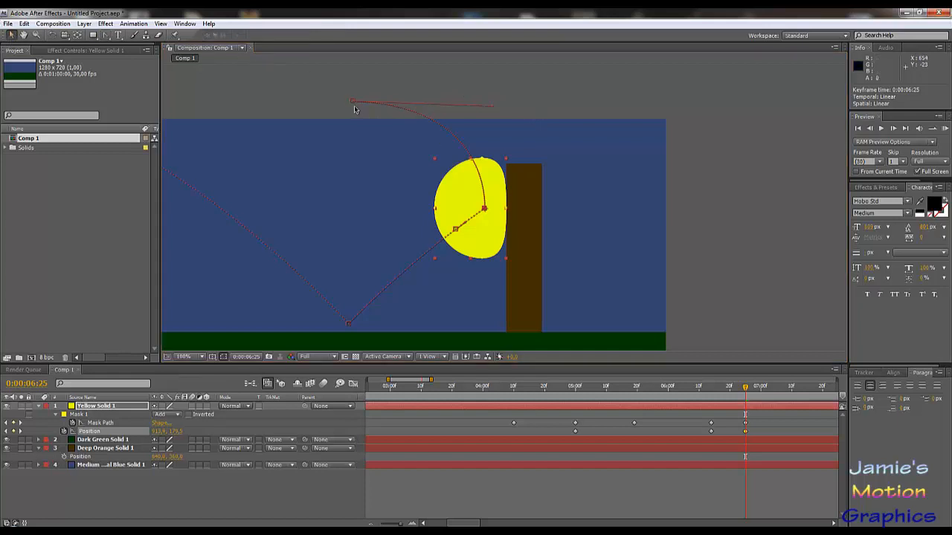
drag(352, 104, 251, 116)
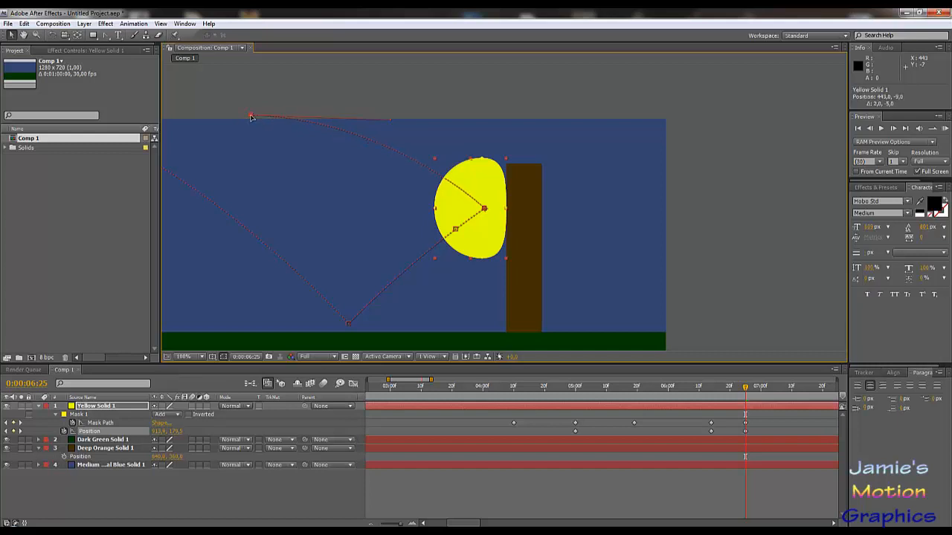
scroll(369, 185, down, 5)
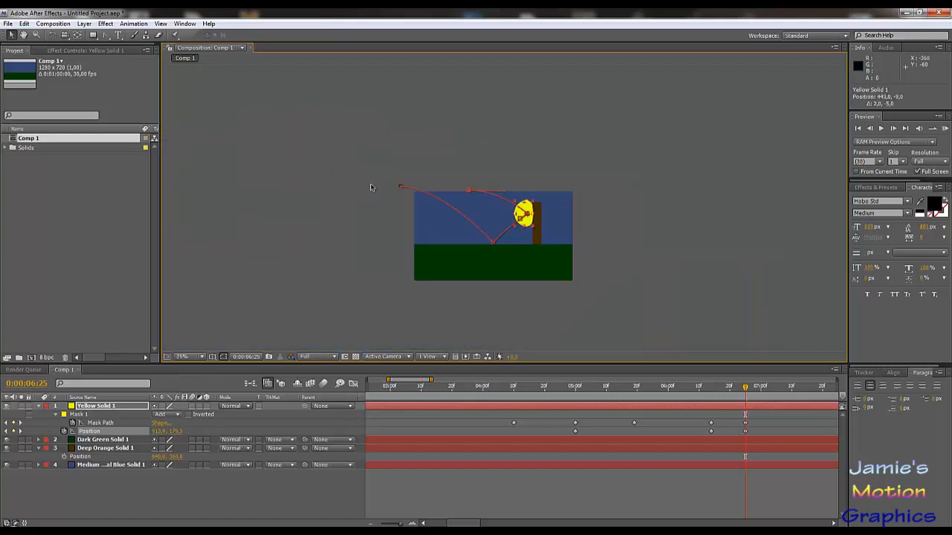
scroll(372, 187, up, 2)
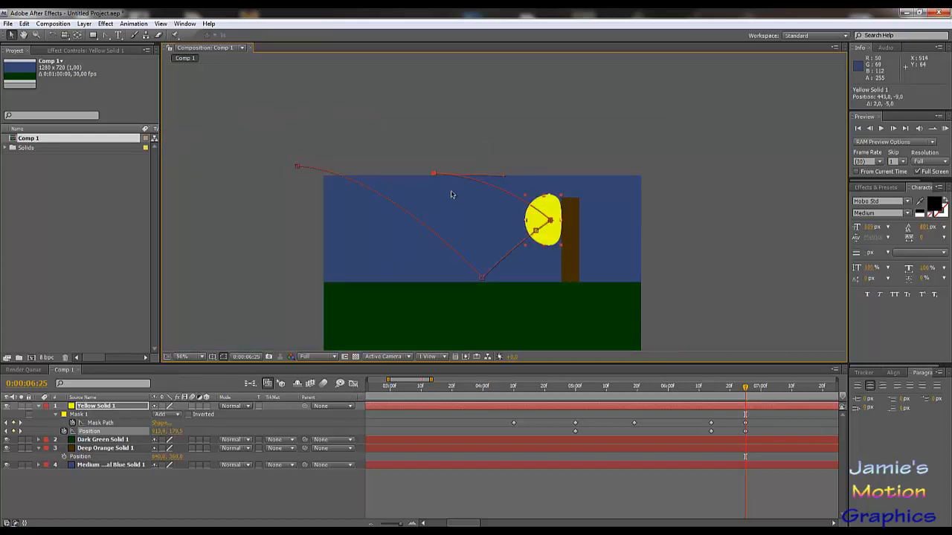
drag(433, 177, 420, 162)
Extend the visible time range and move Yellow Solid 1's last Position keyframe to 0:00:27:28.
scroll(772, 420, right, 3)
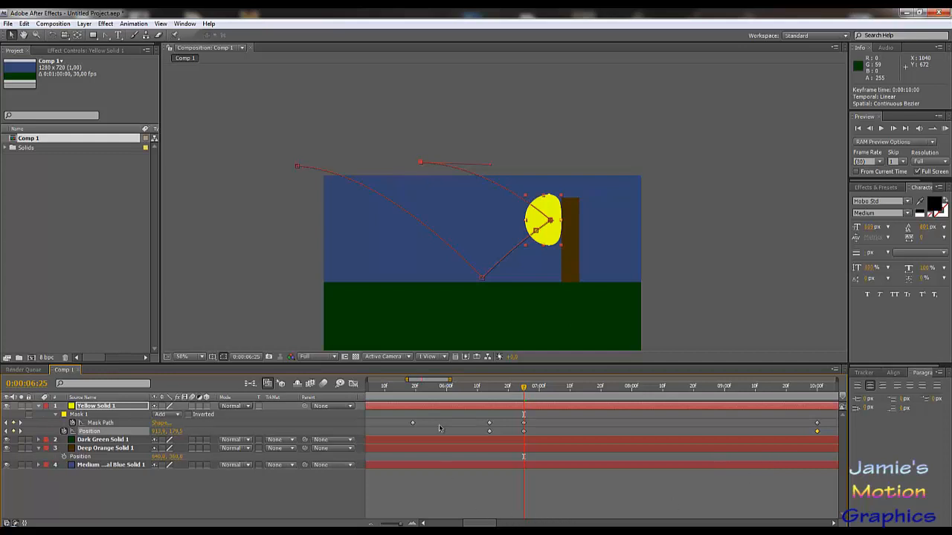
drag(450, 380, 606, 380)
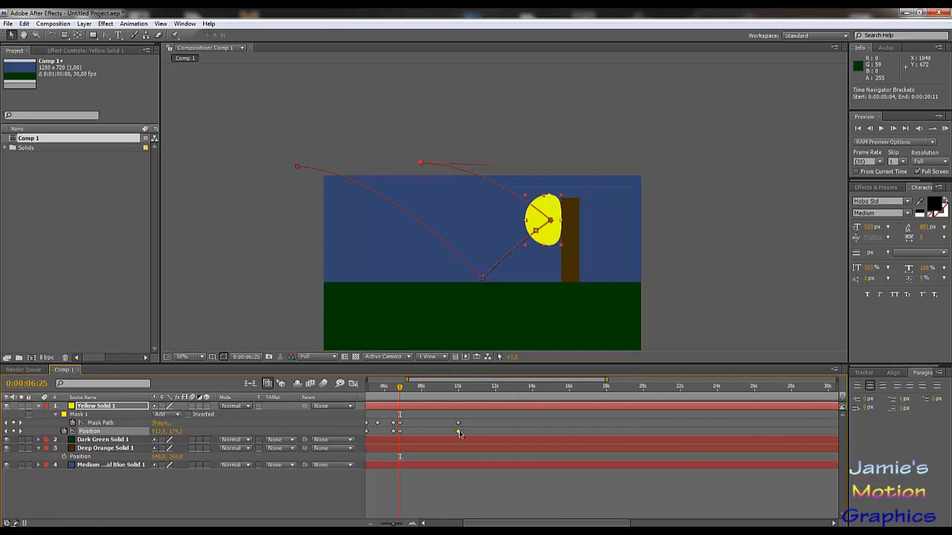
drag(459, 433, 641, 446)
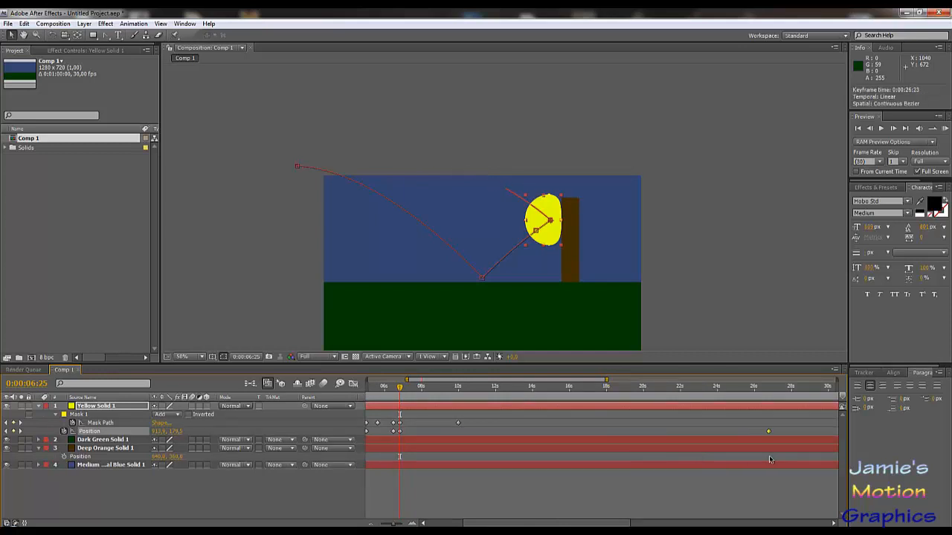
drag(769, 459, 793, 444)
scroll(471, 198, up, 2)
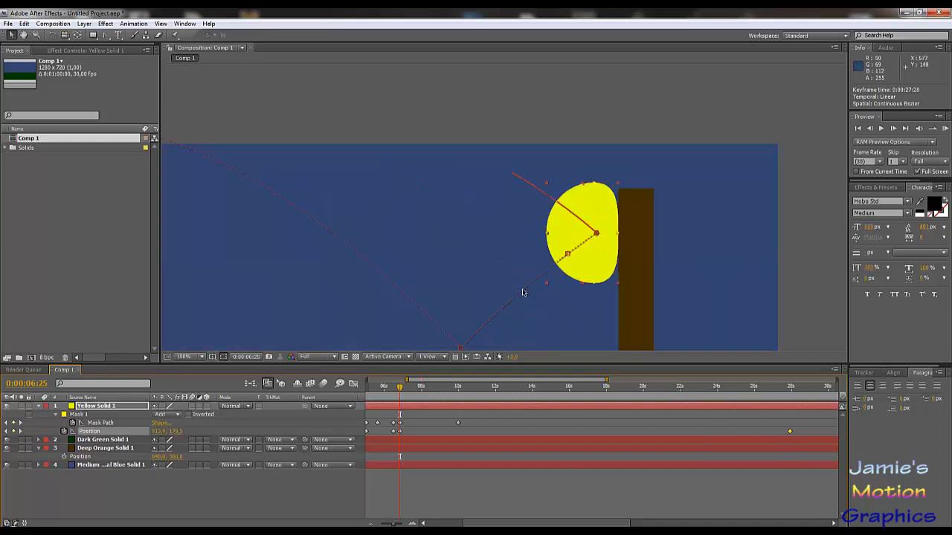
drag(690, 398, 790, 402)
scroll(429, 181, down, 4)
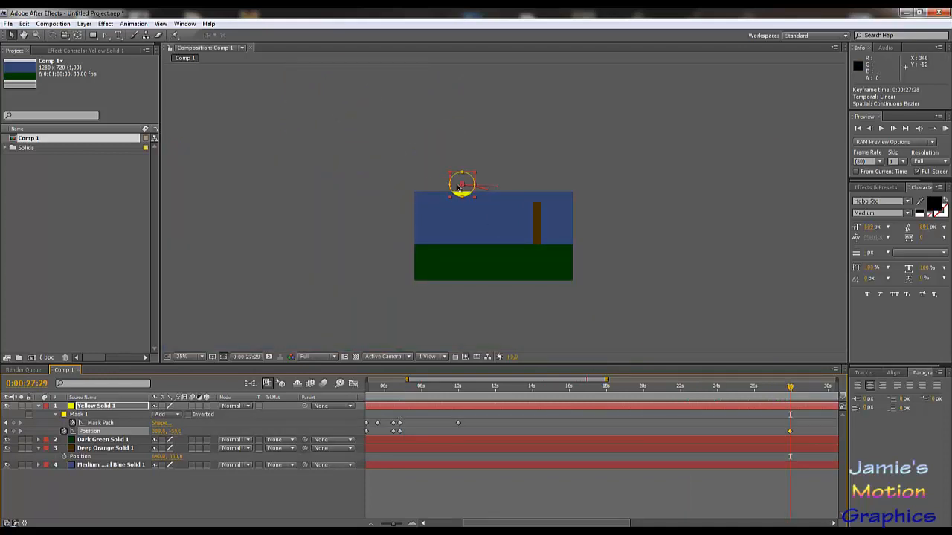
drag(459, 187, 373, 221)
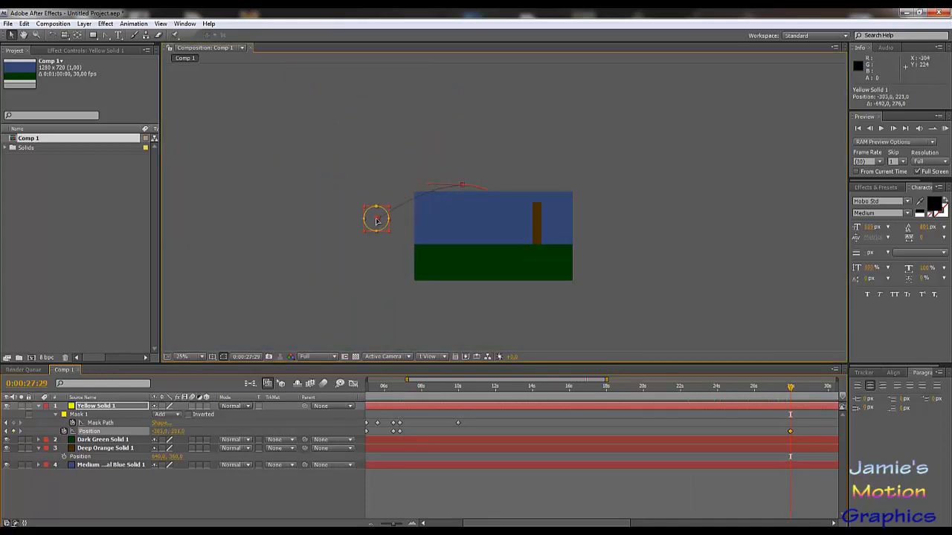
key(ctrl+z)
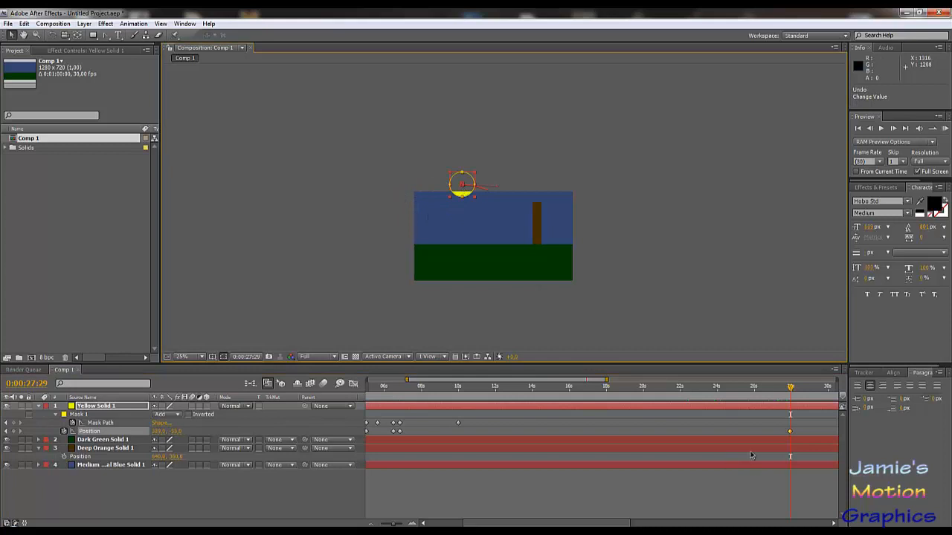
scroll(459, 184, up, 4)
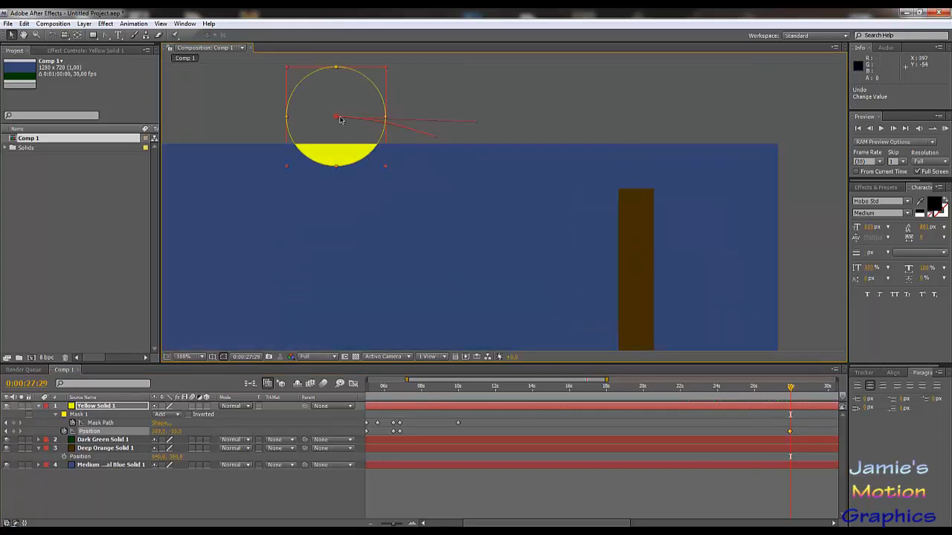
drag(337, 119, 197, 275)
key(ctrl+z)
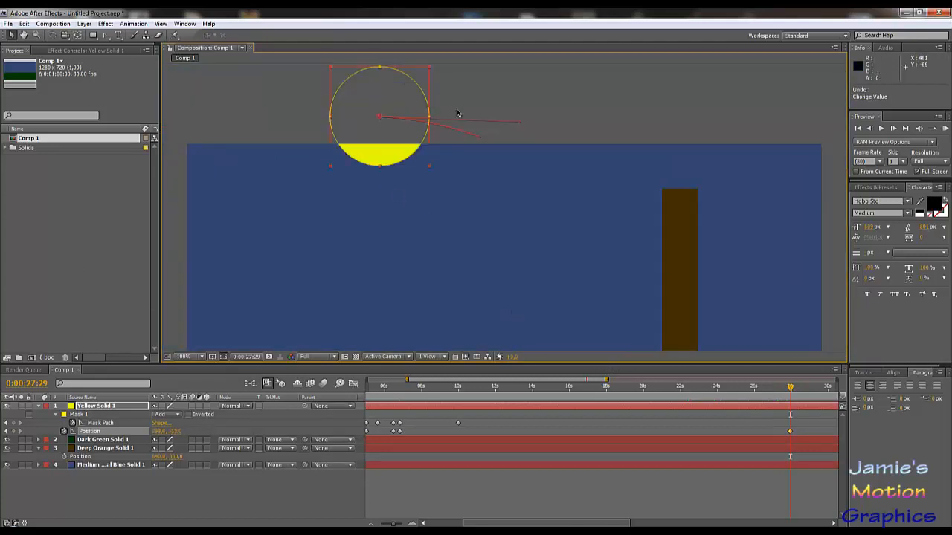
With the time at 0:00:22:15, move the last Position keyframe's path point beyond the frame's left edge, to about -154, 249.
drag(779, 389, 689, 389)
click(379, 125)
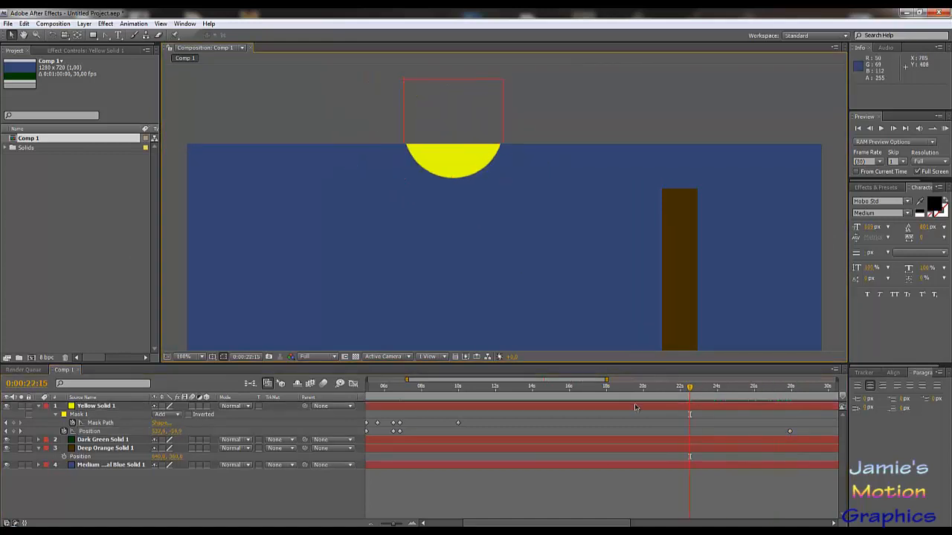
click(790, 431)
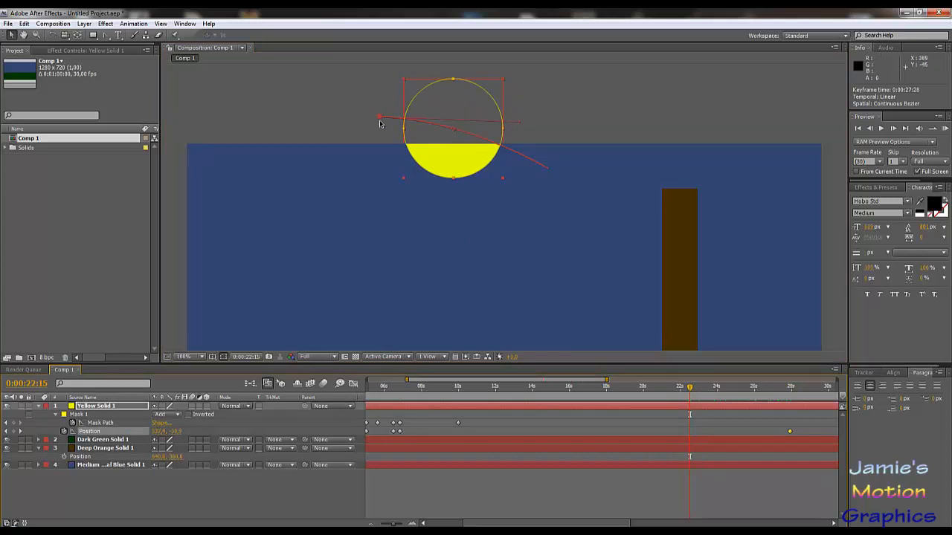
drag(378, 120, 77, 269)
scroll(293, 268, down, 4)
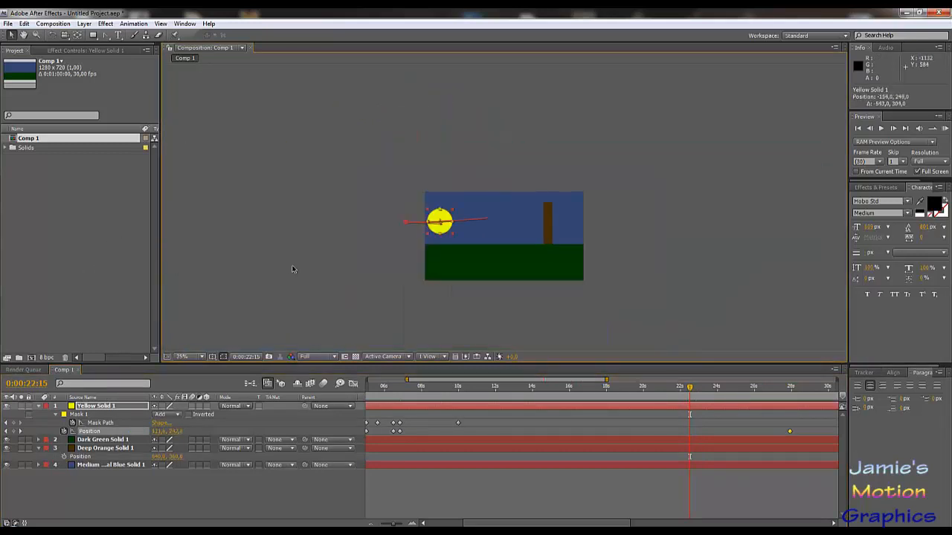
Arch the exit path by lowering its end point to about -196, 433 and pulling its handle up to about 358, -275.
scroll(354, 266, up, 2)
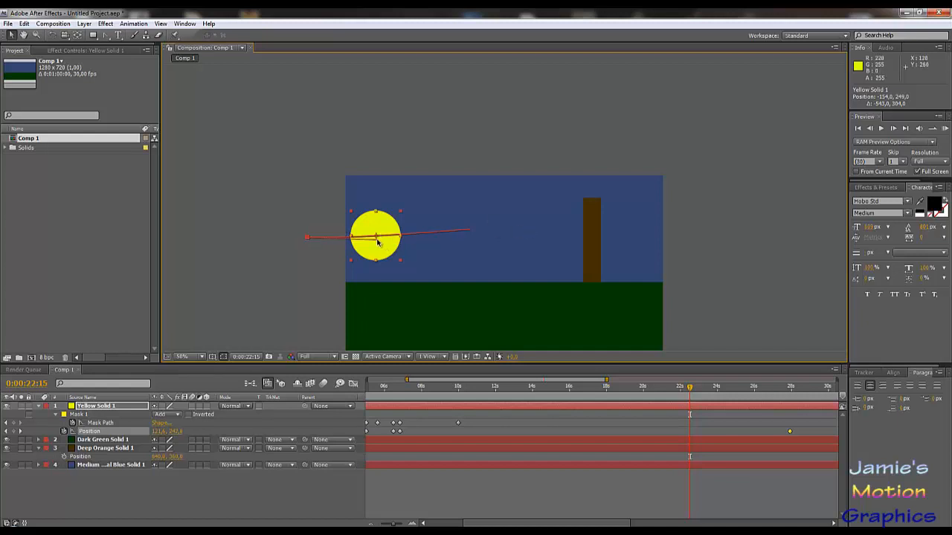
drag(377, 242, 448, 119)
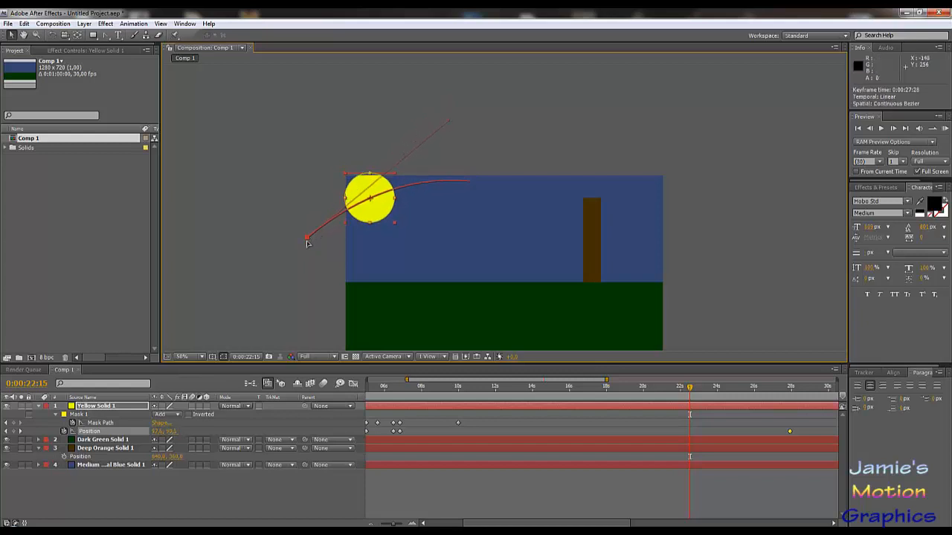
drag(369, 199, 361, 239)
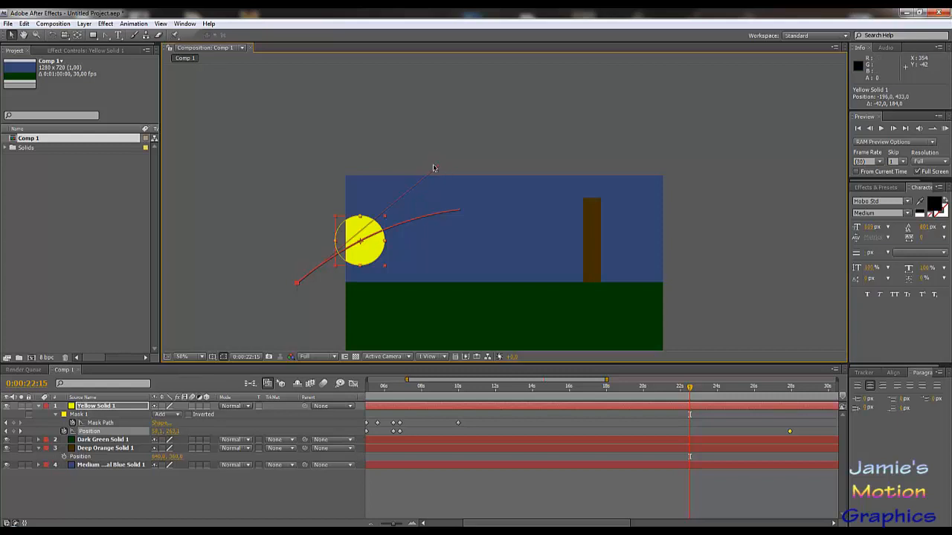
drag(439, 170, 435, 110)
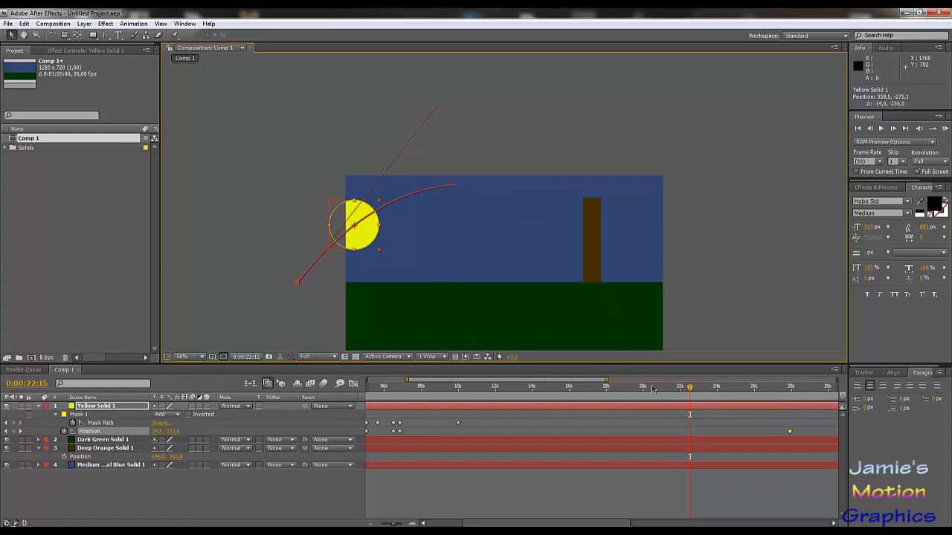
Retime the last Position keyframe to 0:00:13:09, comparing the motion-path dot spacing before and after the wall impact.
drag(653, 389, 493, 452)
scroll(527, 240, up, 6)
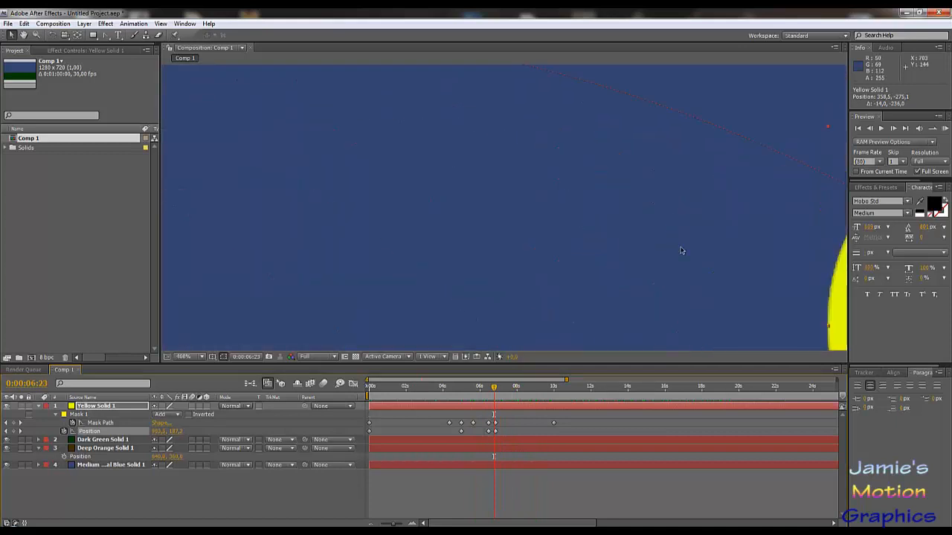
scroll(761, 265, right, 5)
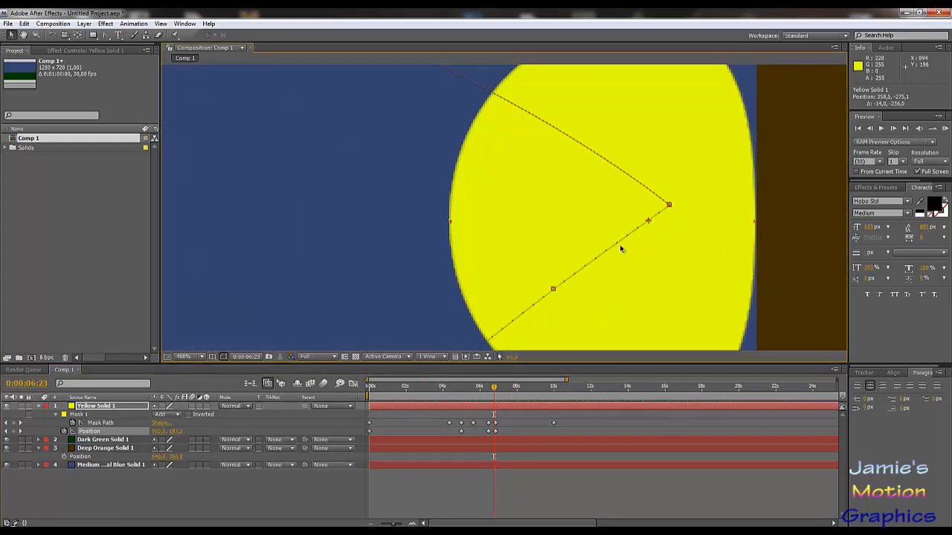
scroll(631, 242, up, 1)
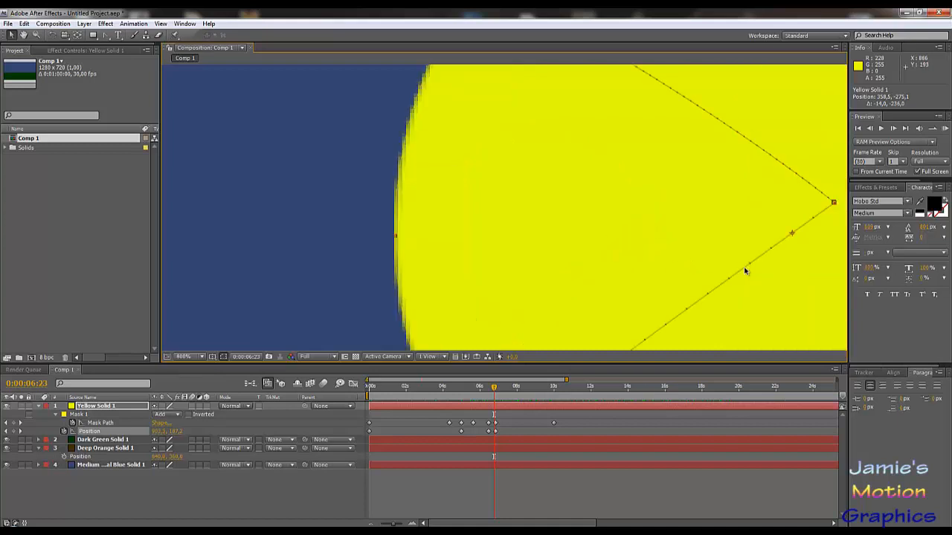
scroll(635, 257, right, 3)
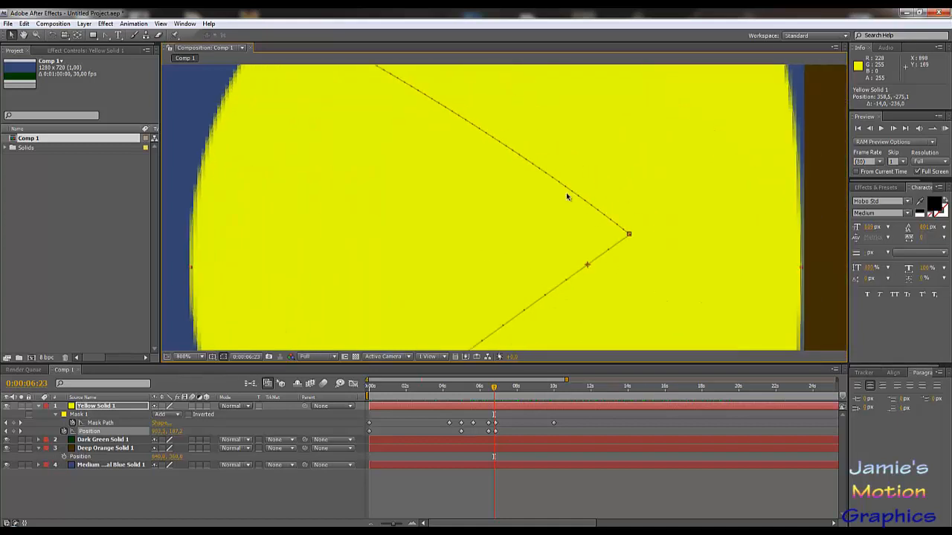
scroll(573, 229, down, 1)
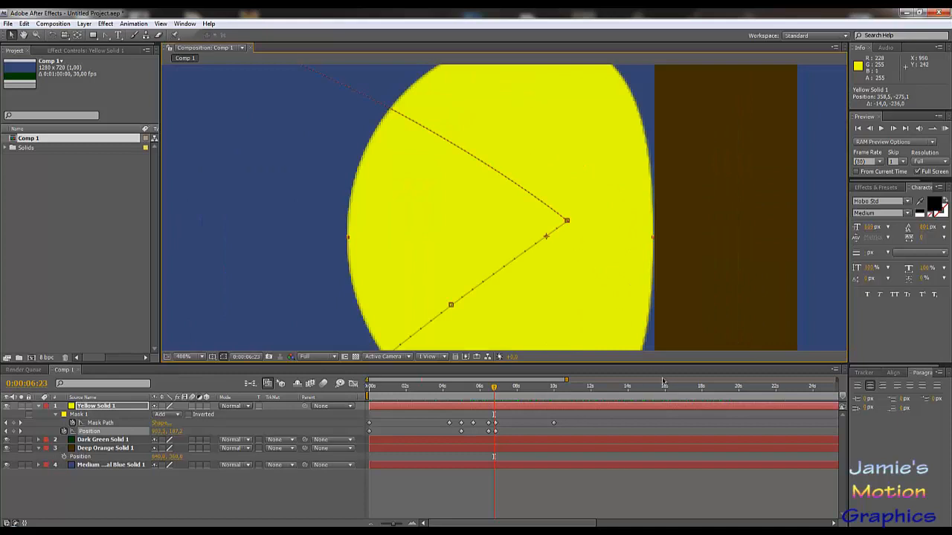
drag(566, 380, 646, 380)
drag(732, 432, 542, 435)
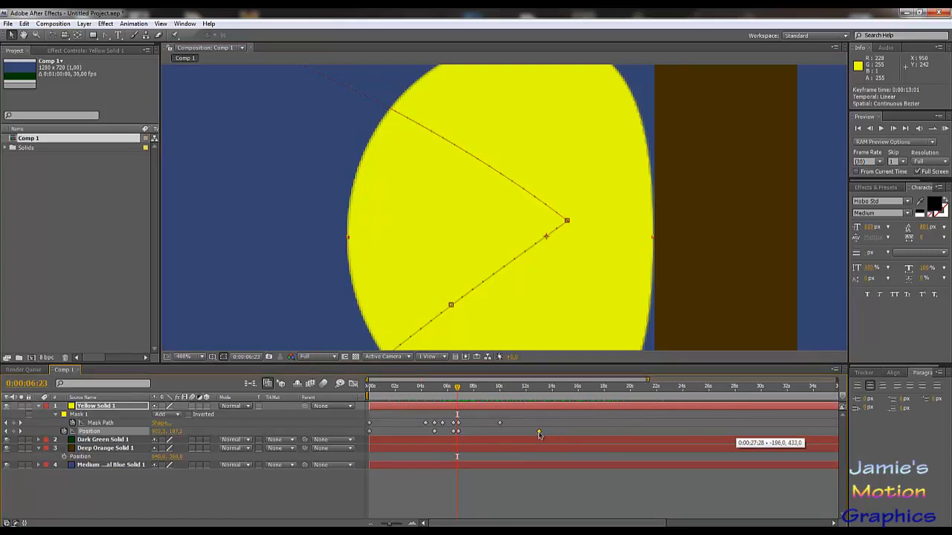
drag(546, 436, 547, 436)
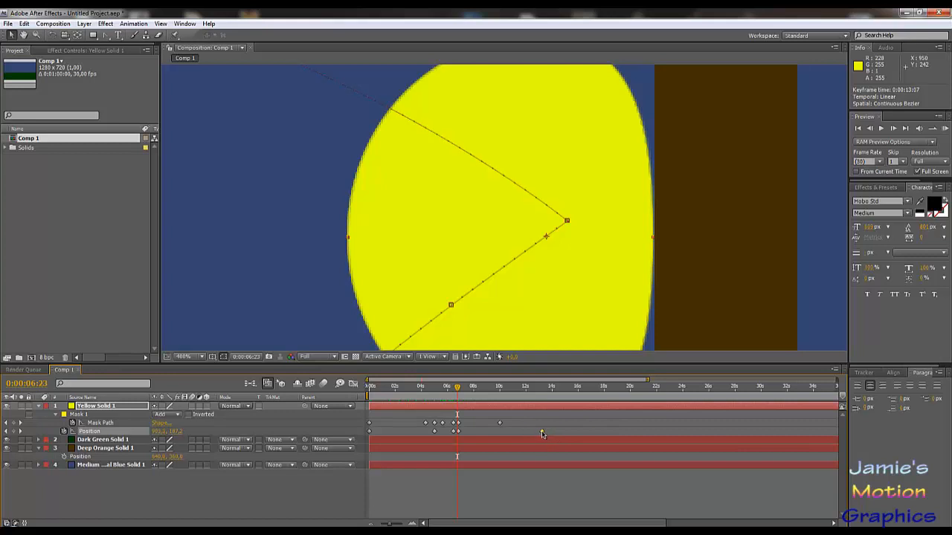
drag(543, 434, 558, 438)
drag(558, 434, 554, 433)
drag(549, 433, 543, 434)
Fit the whole motion path in view, set the time to 0:00:05:09 and play the ball's bounce off the wall.
key(slash)
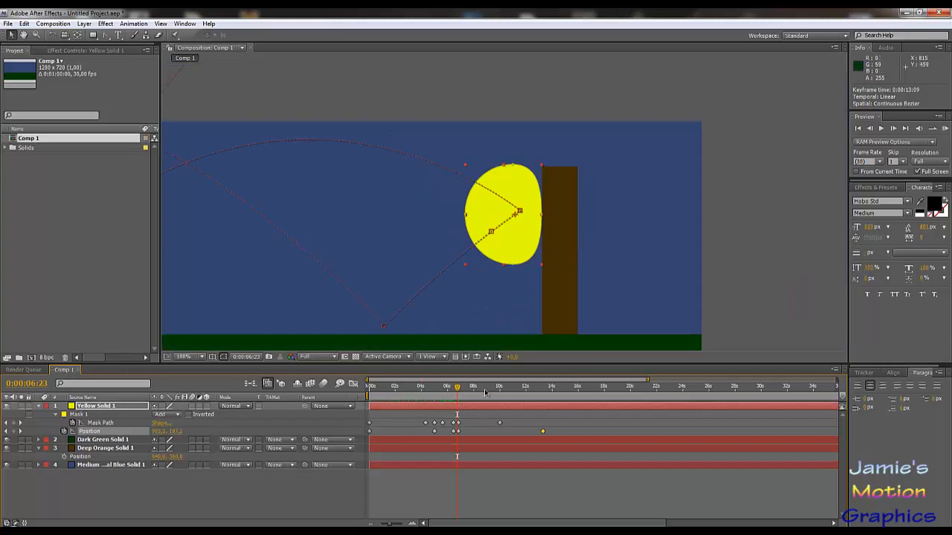
key(comma)
key(comma)
key(comma)
key(period)
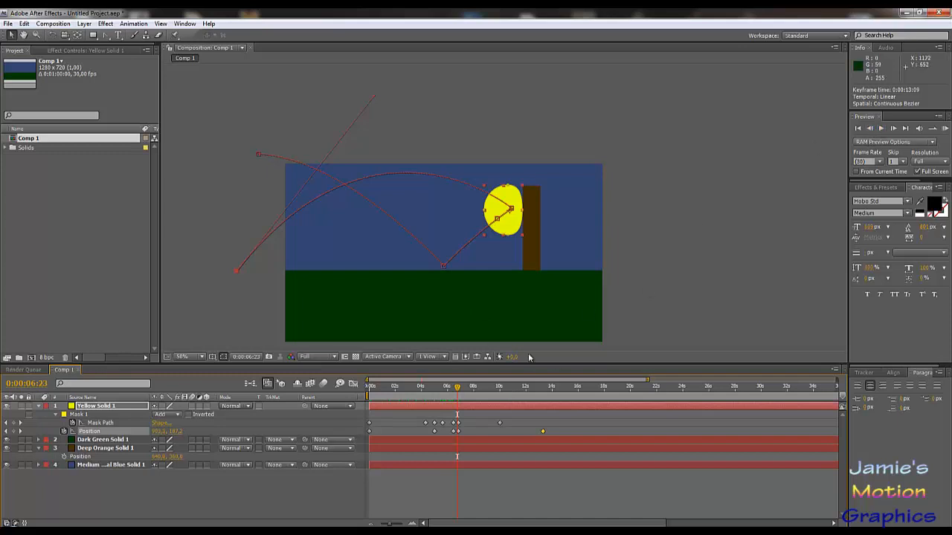
drag(457, 389, 438, 388)
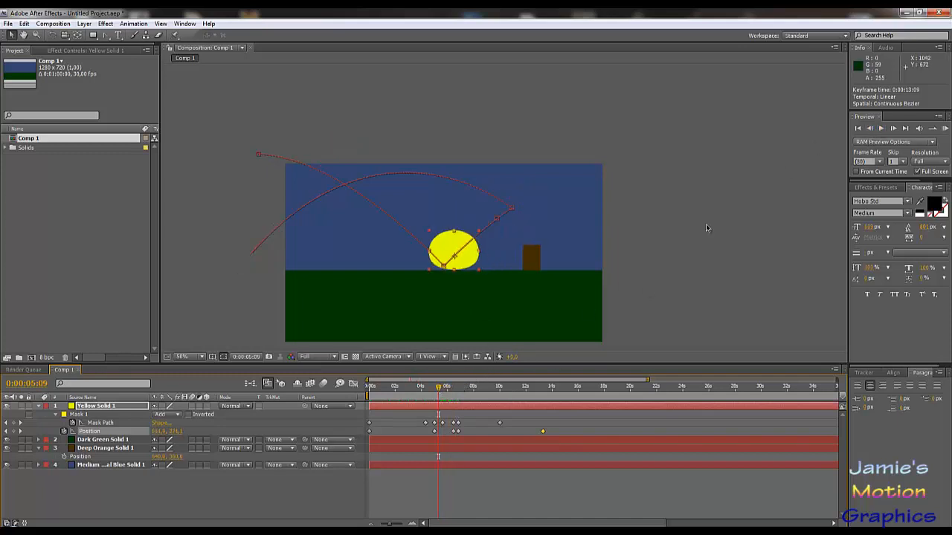
click(883, 130)
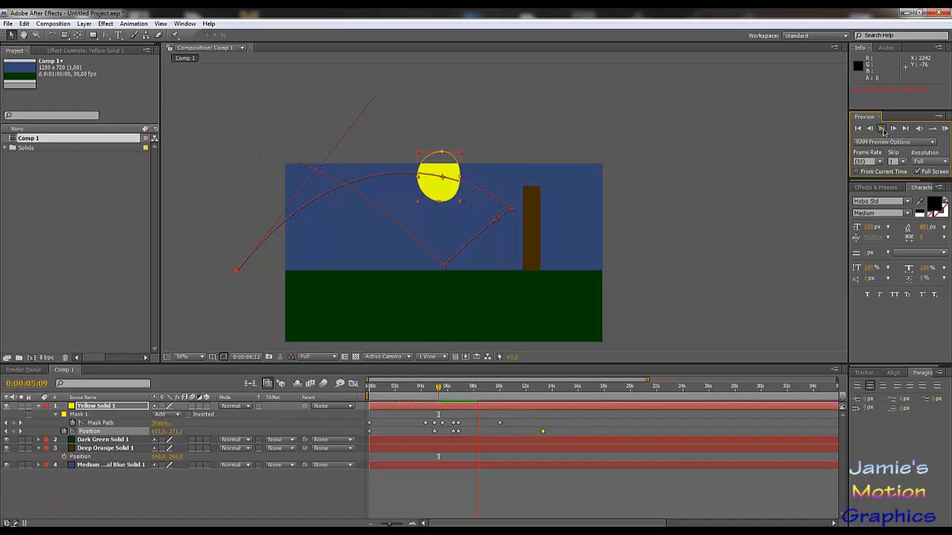
Stop the preview and scrub back to 0:00:07:05 to inspect the ball's squashed shape just after the wall impact.
click(884, 130)
mouse_move(484, 387)
mouse_down()
mouse_move(456, 392)
mouse_move(466, 389)
mouse_up()
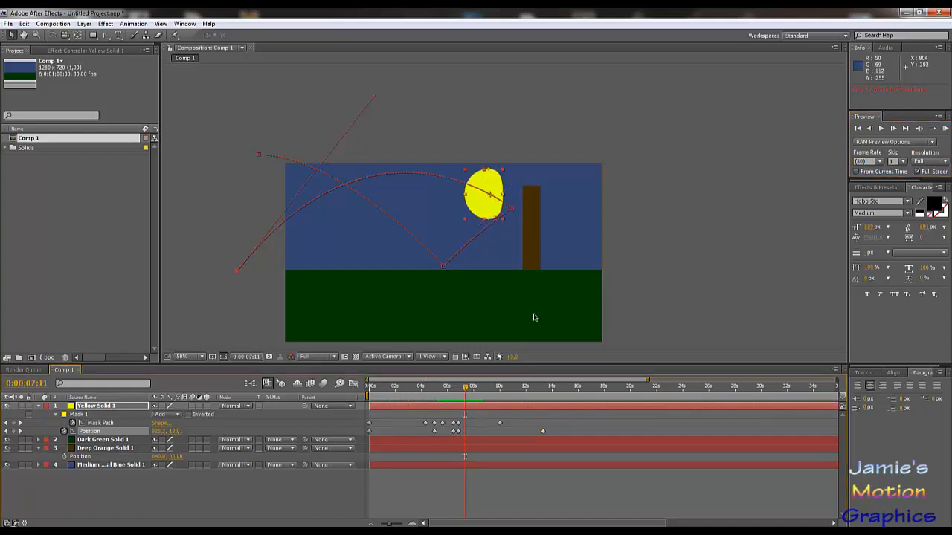
drag(465, 389, 462, 389)
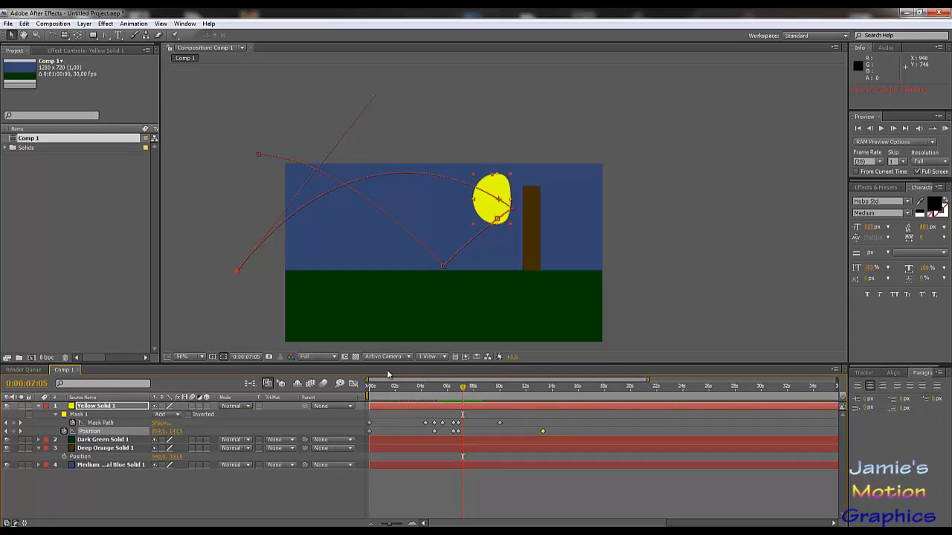
Narrow the timeline's visible range to 0:00:06:06–0:00:13:16 and add a Mask Path keyframe for the yellow ball at 0:00:10:04.
drag(369, 382, 416, 380)
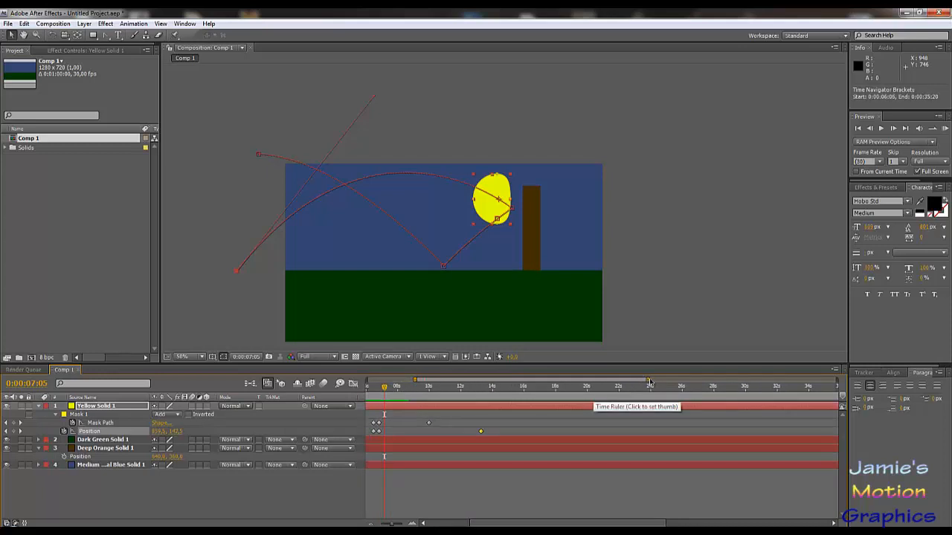
drag(648, 379, 476, 379)
scroll(522, 208, up, 2)
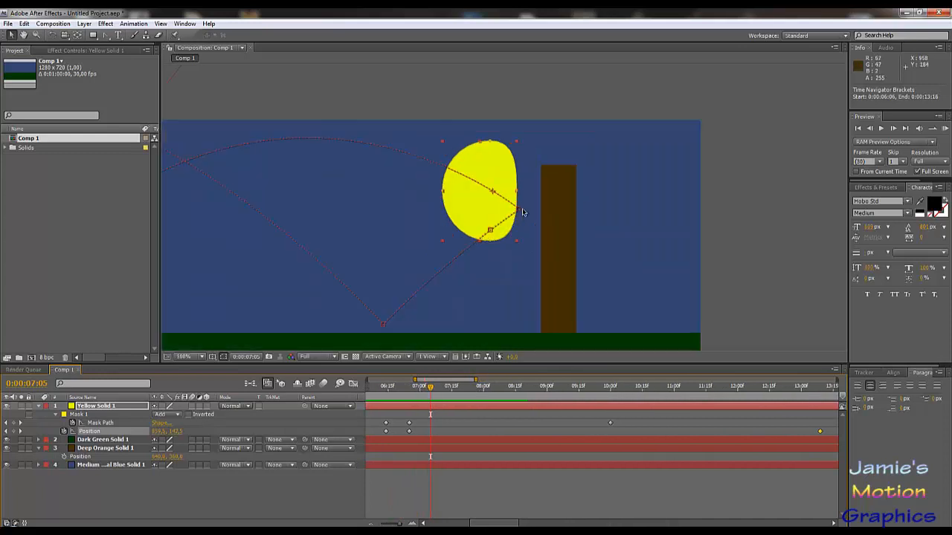
click(618, 387)
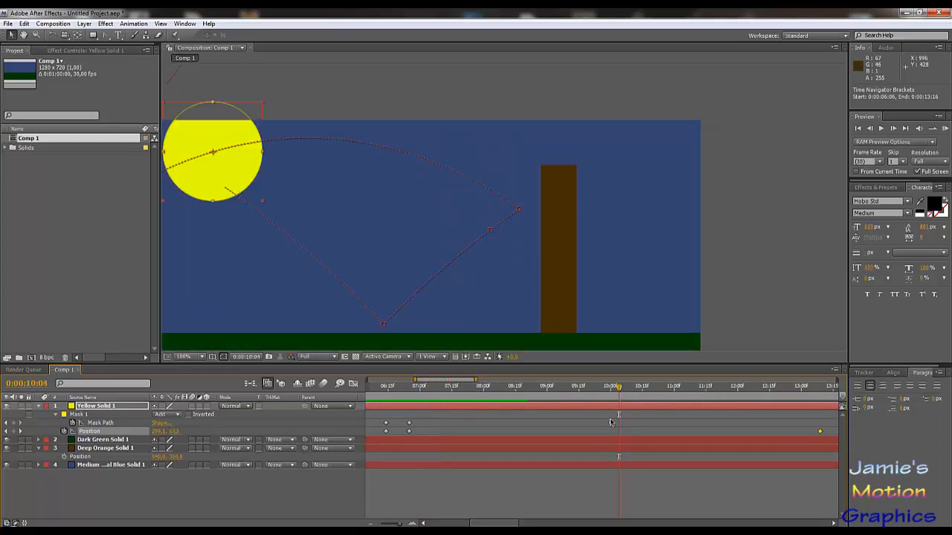
click(13, 423)
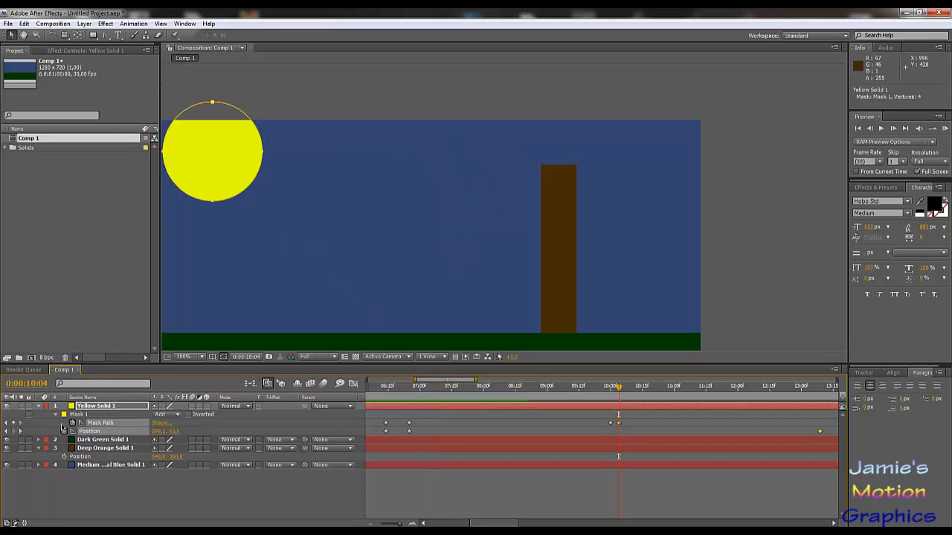
Retime the ball's round-shape Mask Path keyframe to 0:00:07:06, just after it rebounds from the wall.
click(610, 423)
drag(411, 388, 431, 399)
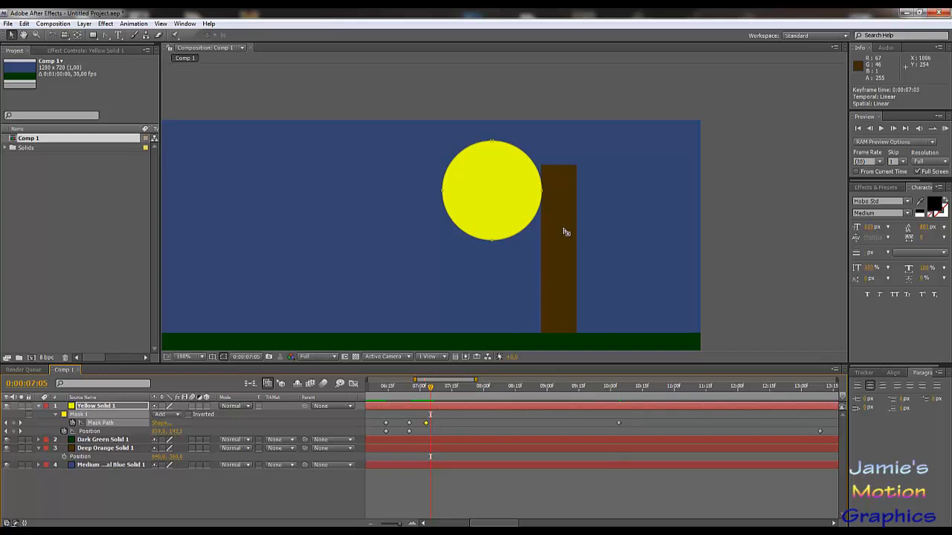
scroll(546, 212, up, 4)
key(Page_Down)
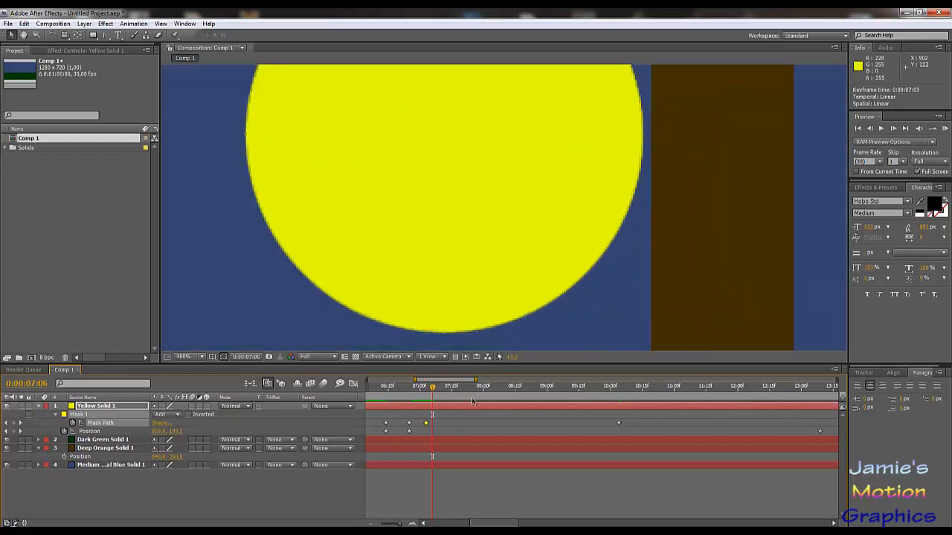
drag(429, 423, 432, 424)
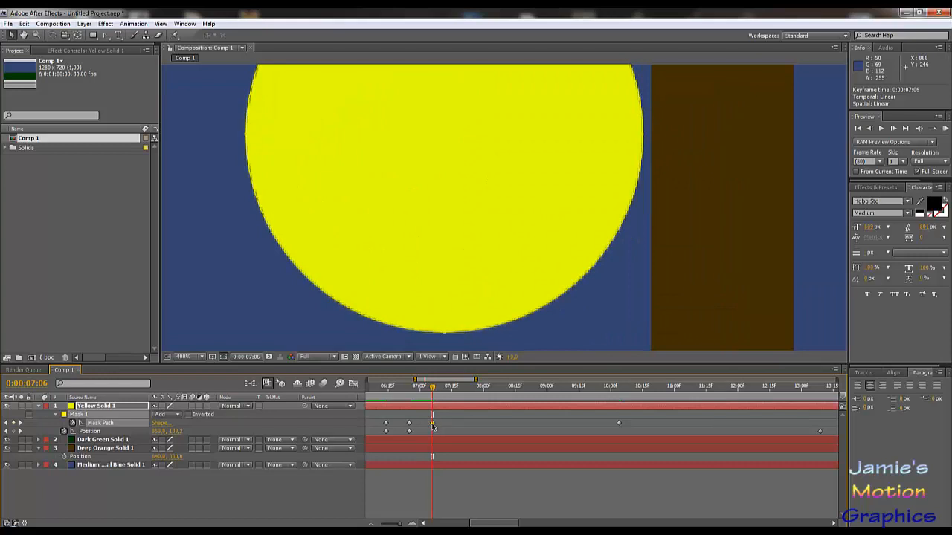
At 0:00:07:05, extend the ball mask's wall-side point until it touches the wall's edge.
mouse_move(432, 389)
mouse_down()
mouse_move(422, 392)
mouse_move(435, 392)
mouse_up()
key(Page_Up)
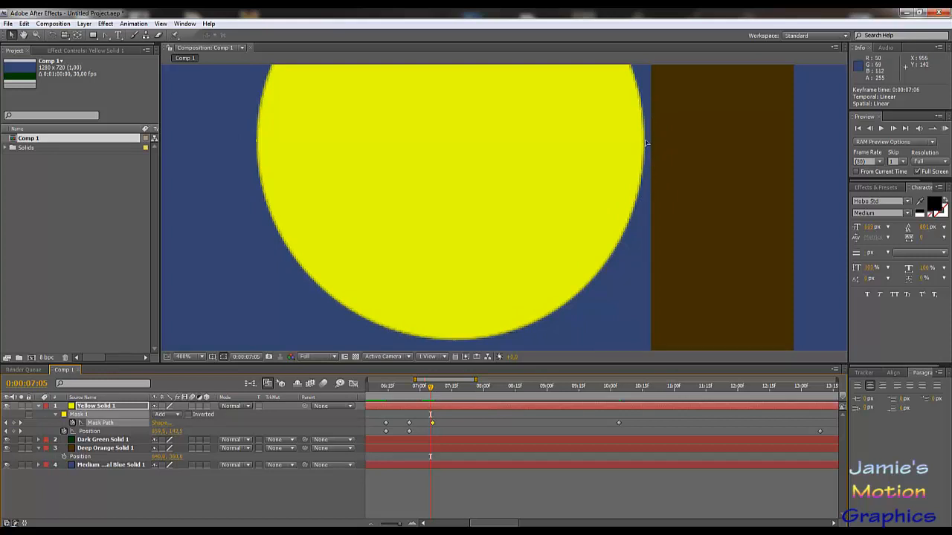
click(646, 143)
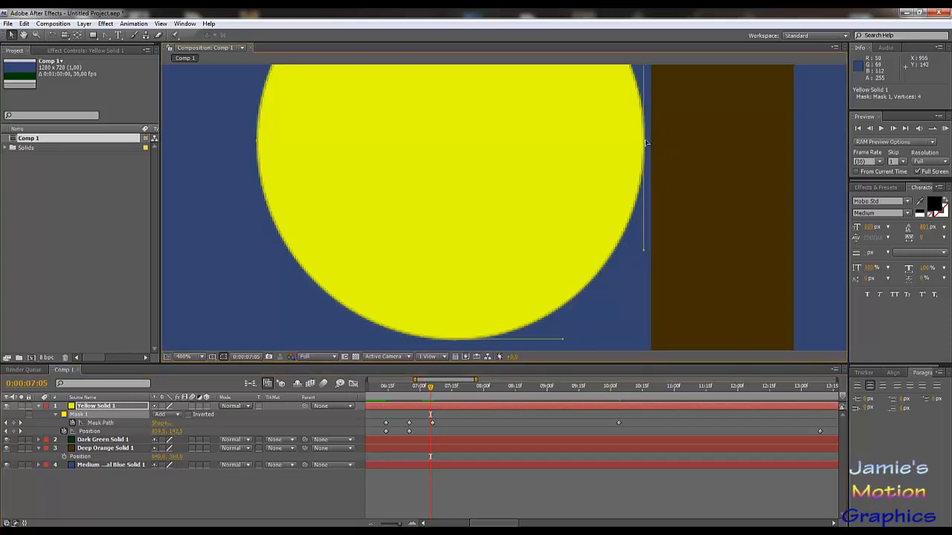
drag(646, 143, 651, 145)
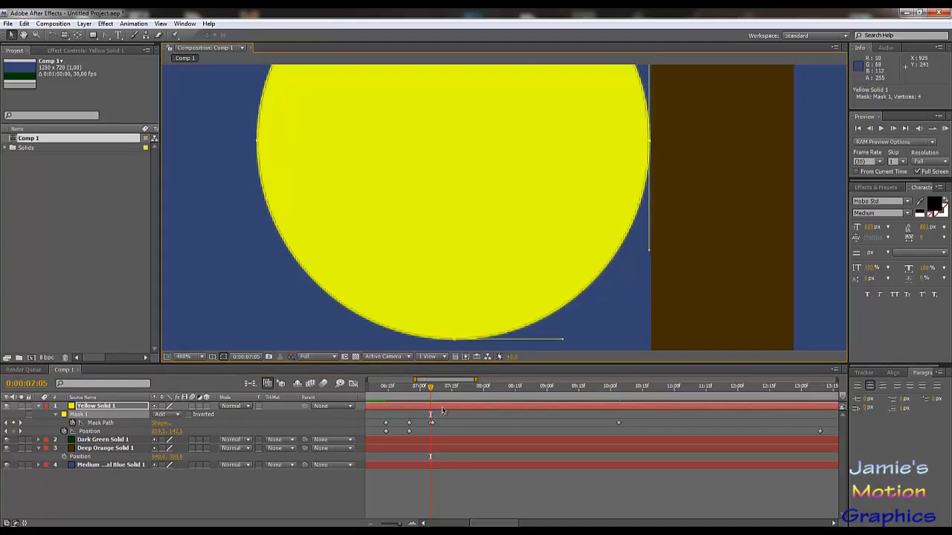
Scrub through the frames around 0:00:07:05 to check how the ball regains its shape and leaves the wall.
drag(432, 388, 434, 435)
scroll(535, 191, down, 2)
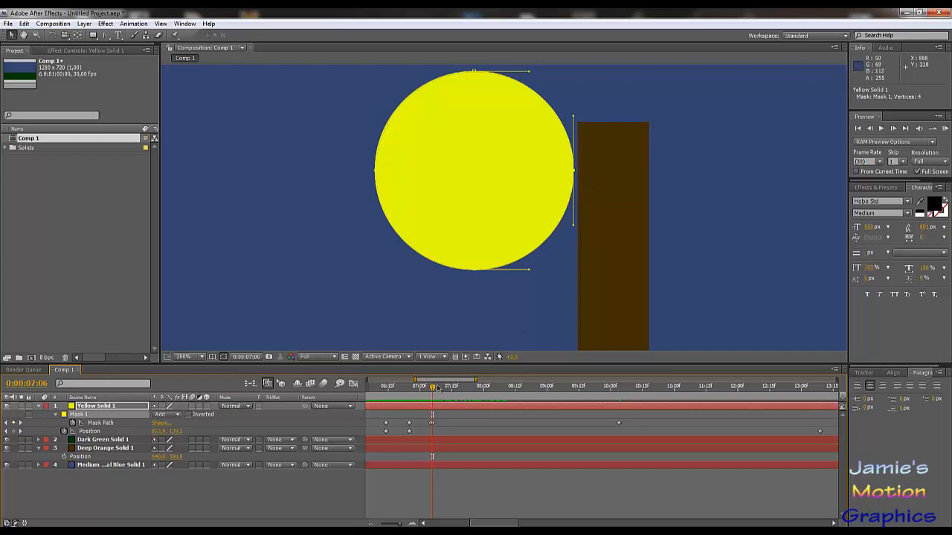
drag(434, 389, 430, 390)
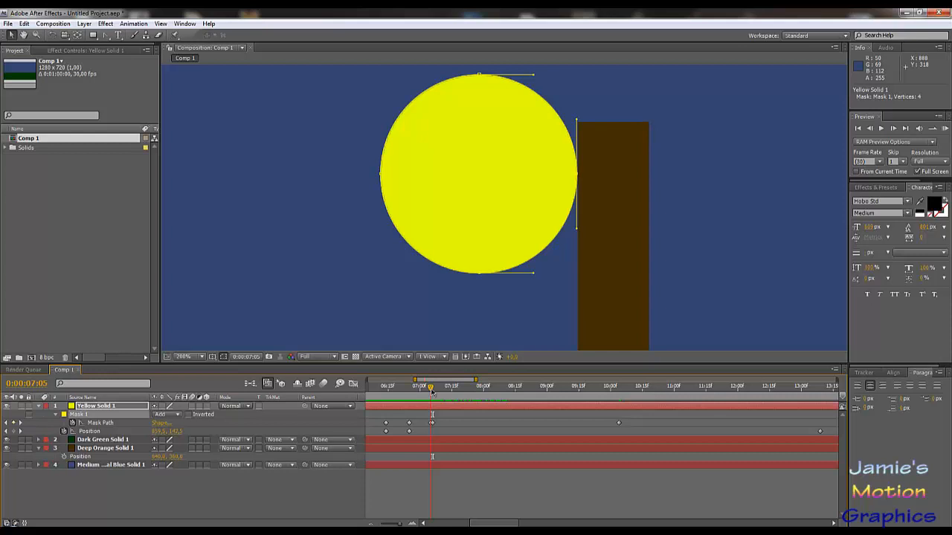
drag(431, 390, 430, 390)
drag(430, 389, 554, 212)
key(comma)
key(comma)
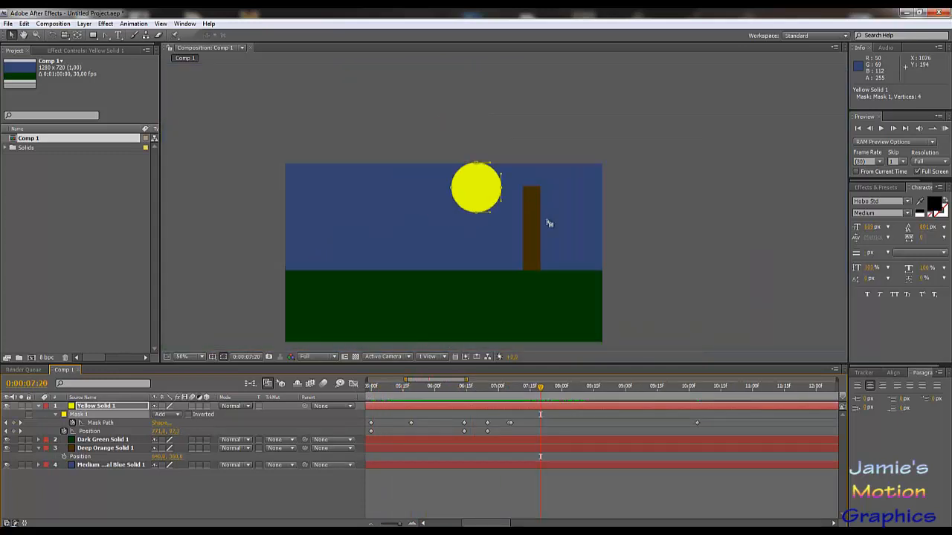
Reveal the keyframes of Deep Orange Solid 1 and add a Mask Path keyframe at 0:00:07:15.
click(99, 449)
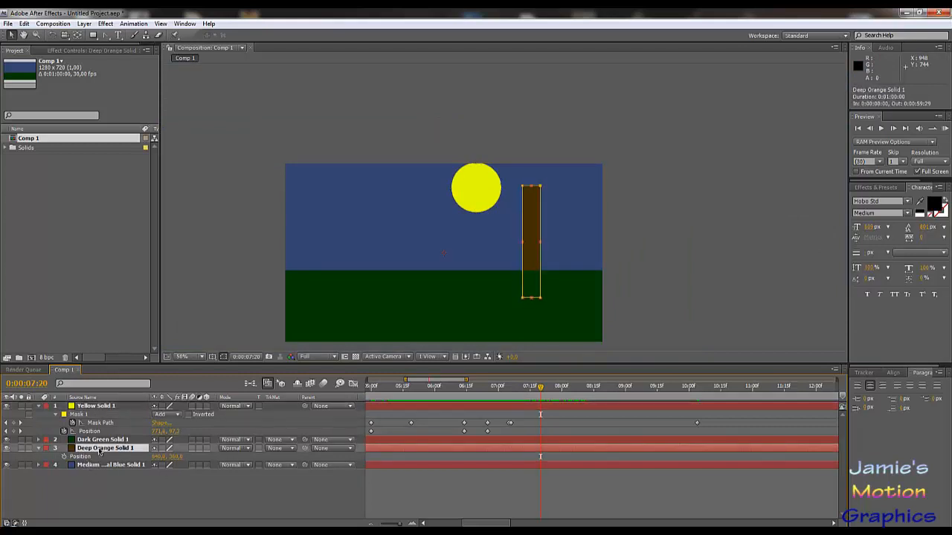
key(u)
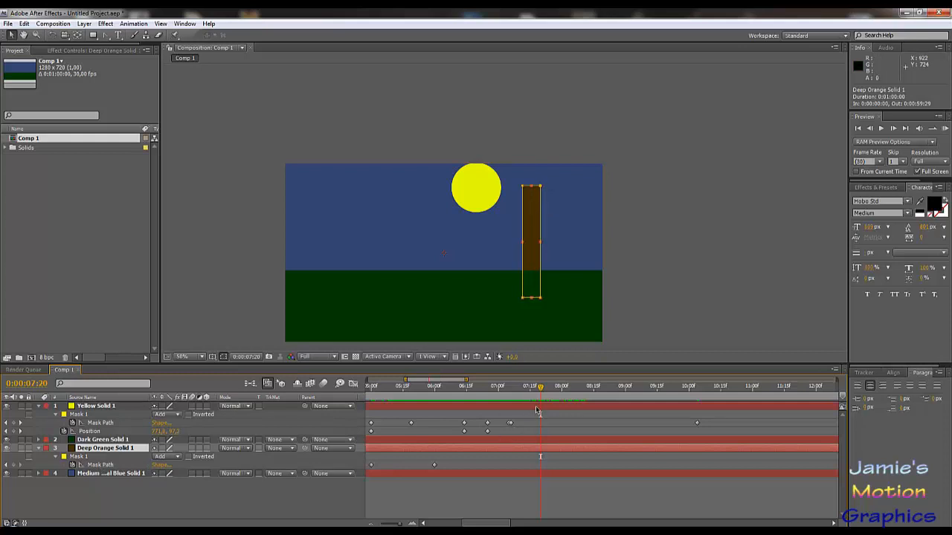
mouse_move(543, 388)
mouse_down()
mouse_move(518, 396)
mouse_move(531, 399)
mouse_up()
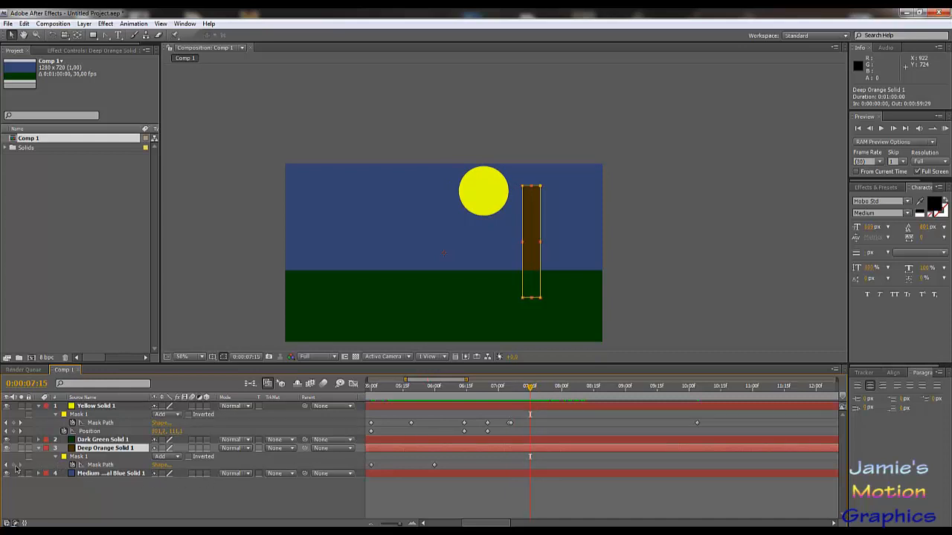
click(14, 466)
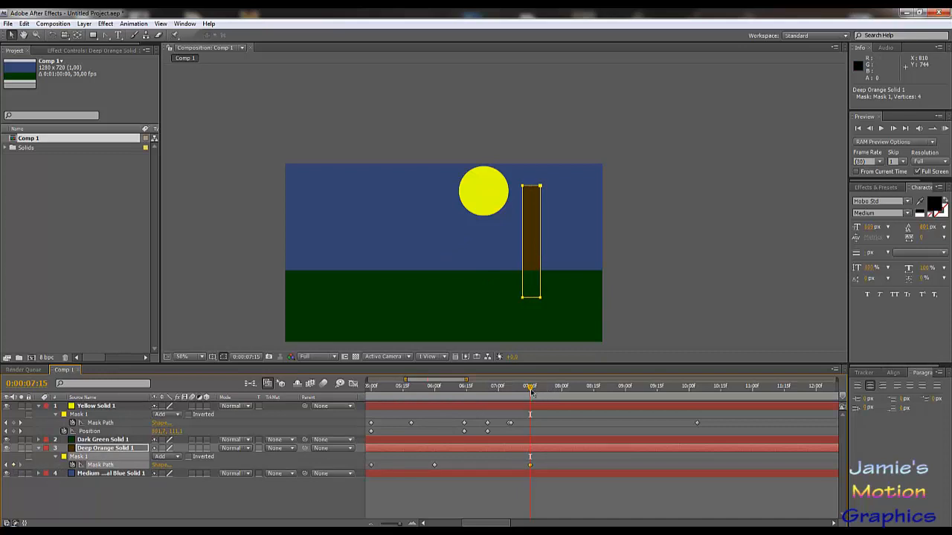
At 0:00:08:15, lower the wall mask's two upper points to ground level so the wall retracts into the ground.
drag(530, 392, 594, 402)
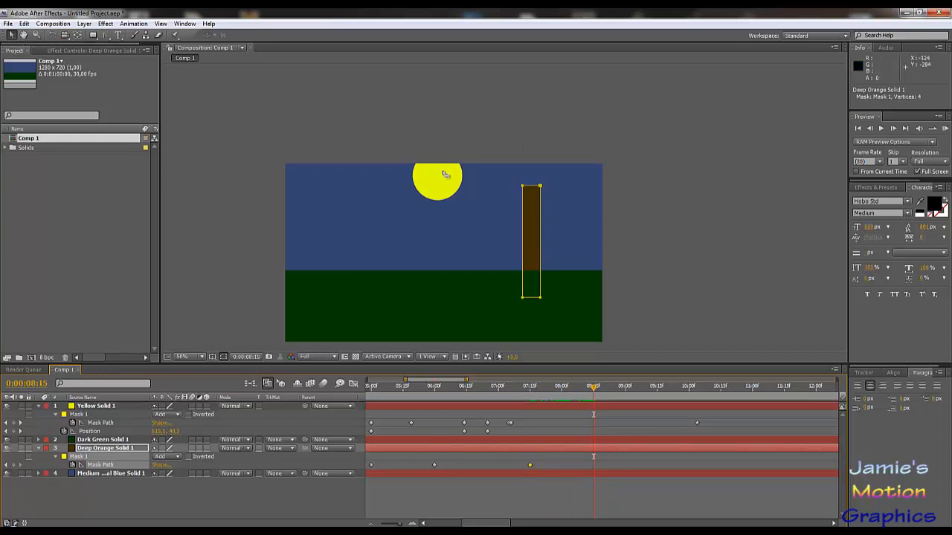
drag(509, 145, 544, 273)
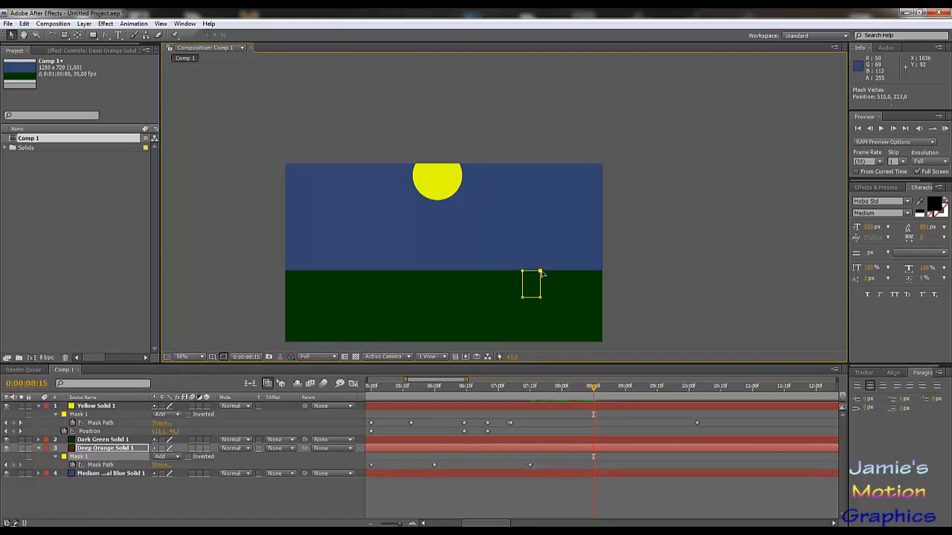
scroll(527, 278, up, 4)
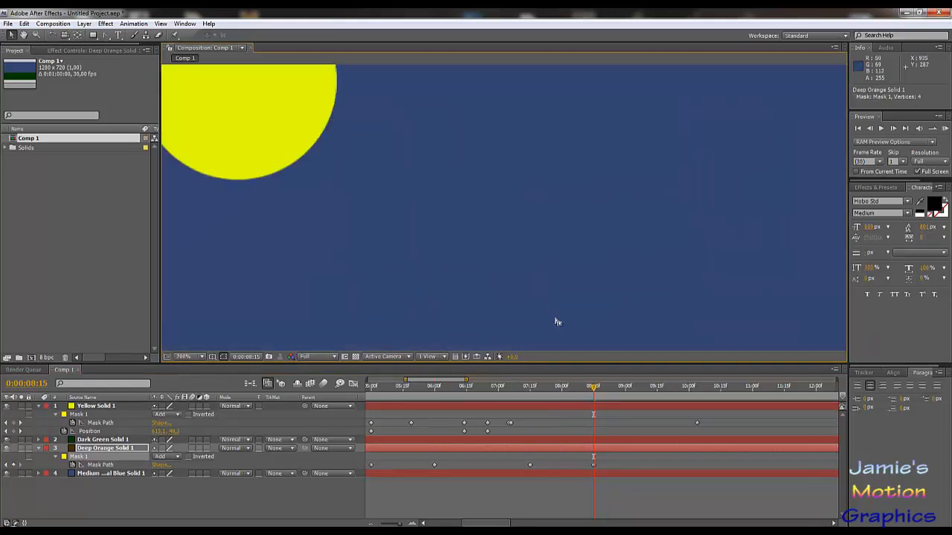
scroll(557, 322, down, 2)
scroll(557, 320, down, 2)
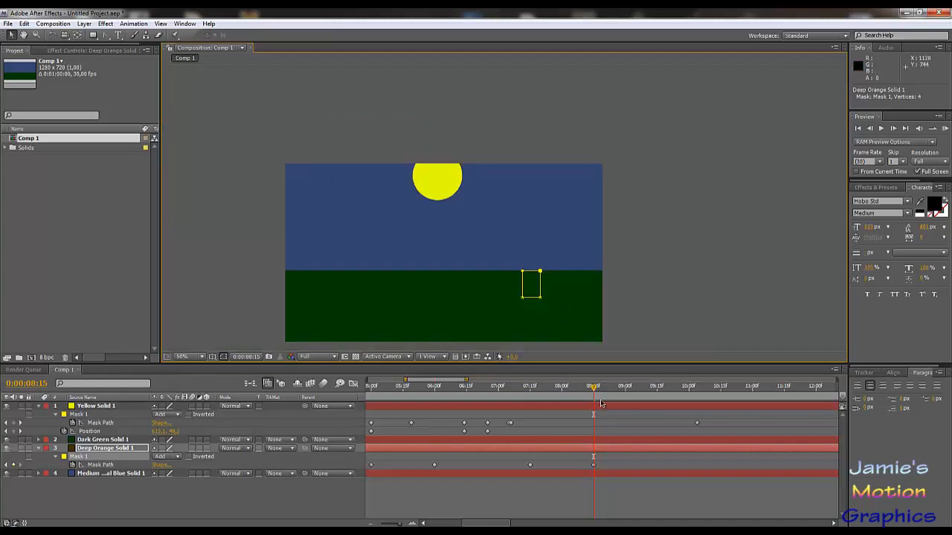
Play back the wall bounce, the wall's retraction and the ball's flight out of the frame.
drag(596, 390, 408, 398)
key(space)
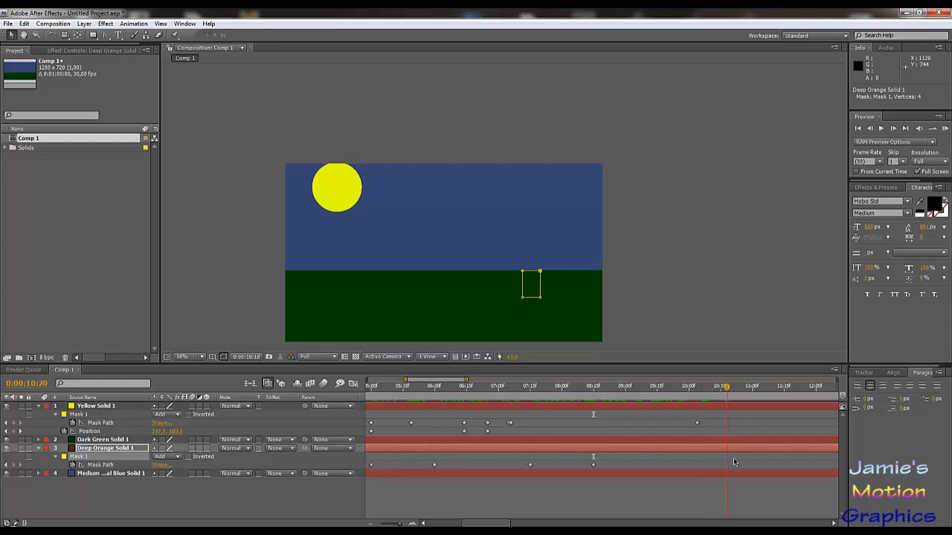
key(space)
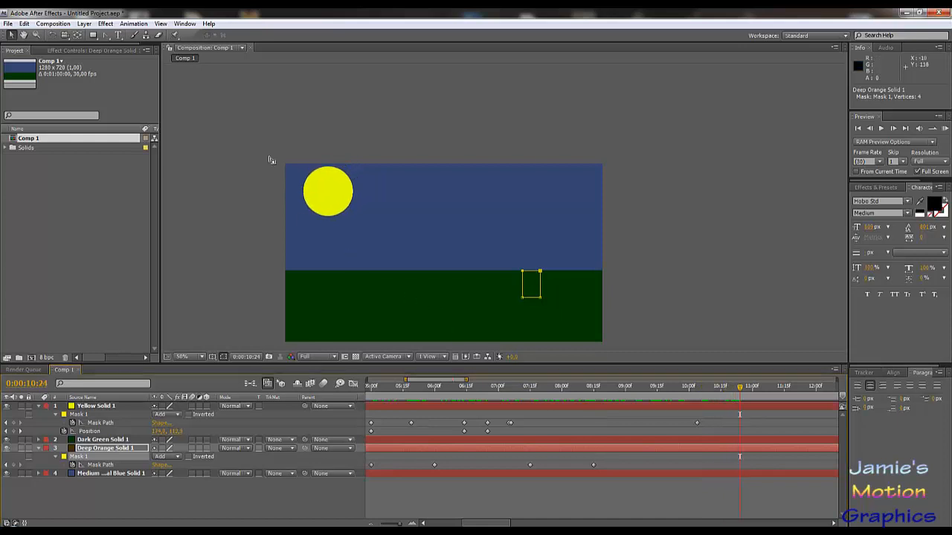
click(756, 388)
key(space)
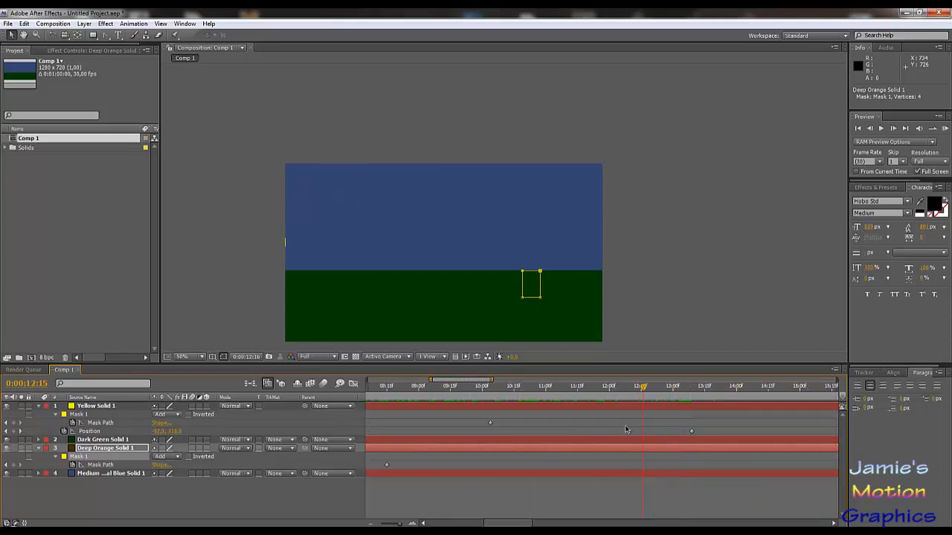
Set the time to 0:00:12:17 and collapse the properties of the yellow and deep orange layers.
mouse_move(652, 431)
mouse_down()
mouse_move(580, 425)
mouse_move(645, 448)
mouse_up()
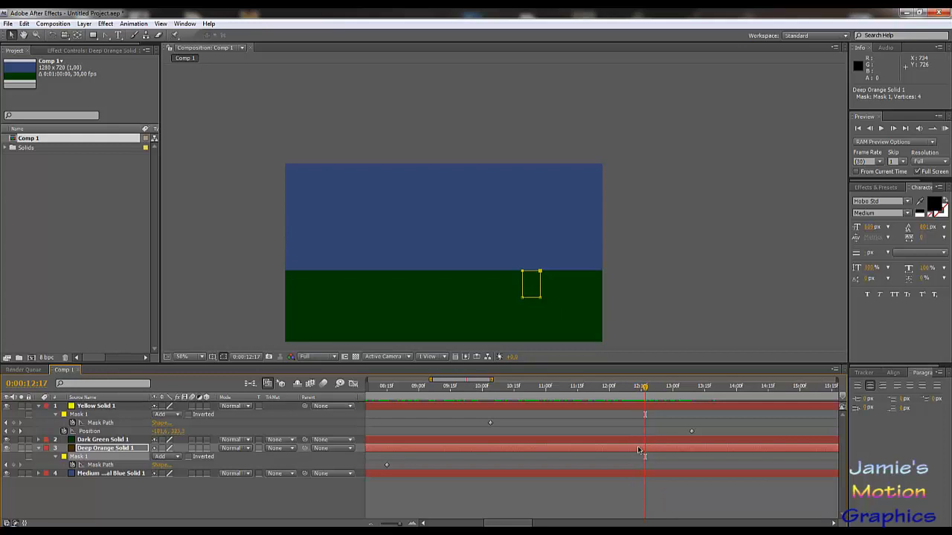
click(38, 406)
click(41, 429)
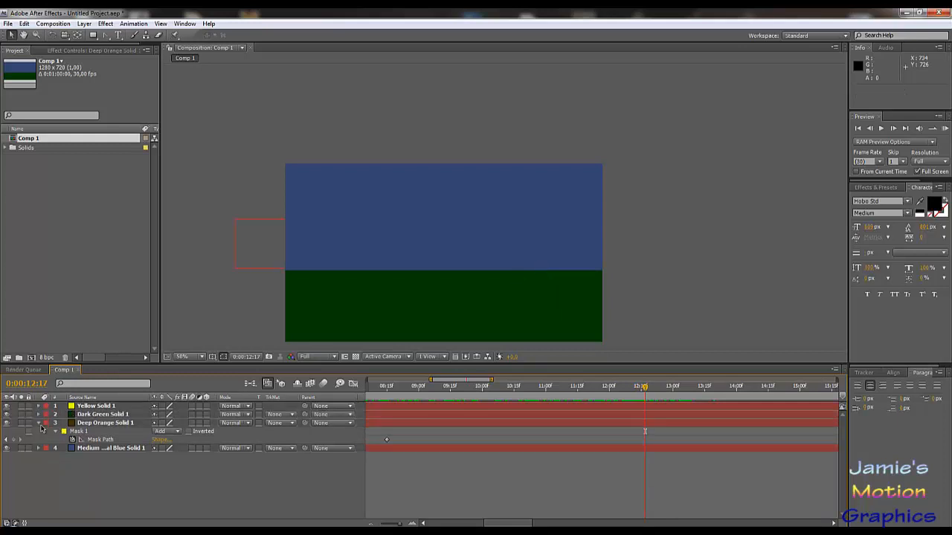
click(40, 424)
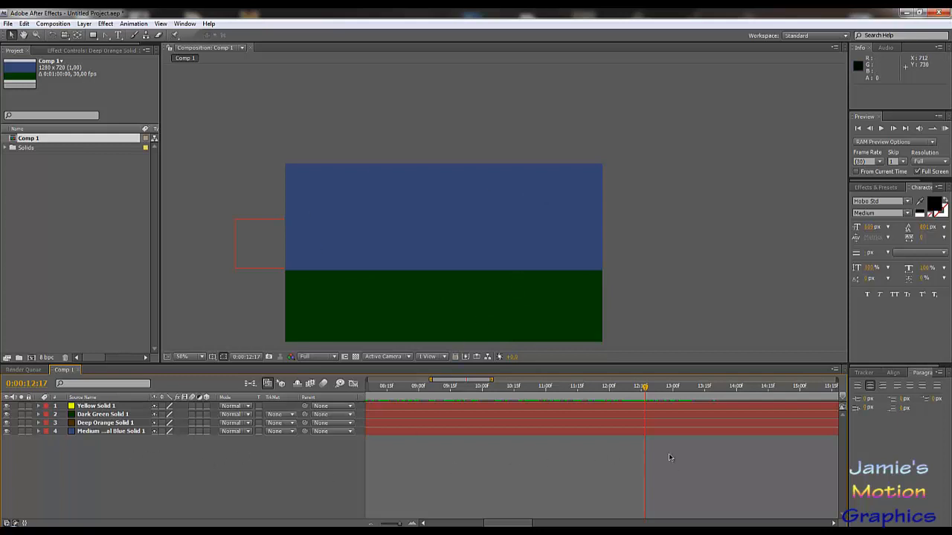
Select all four layers and split them at 0:00:12:17.
drag(718, 456, 676, 414)
drag(138, 467, 90, 411)
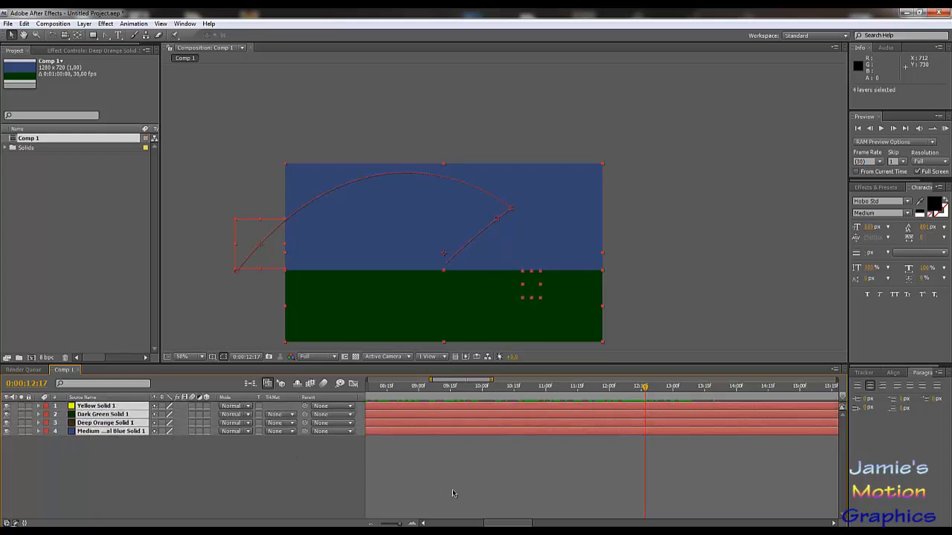
click(27, 24)
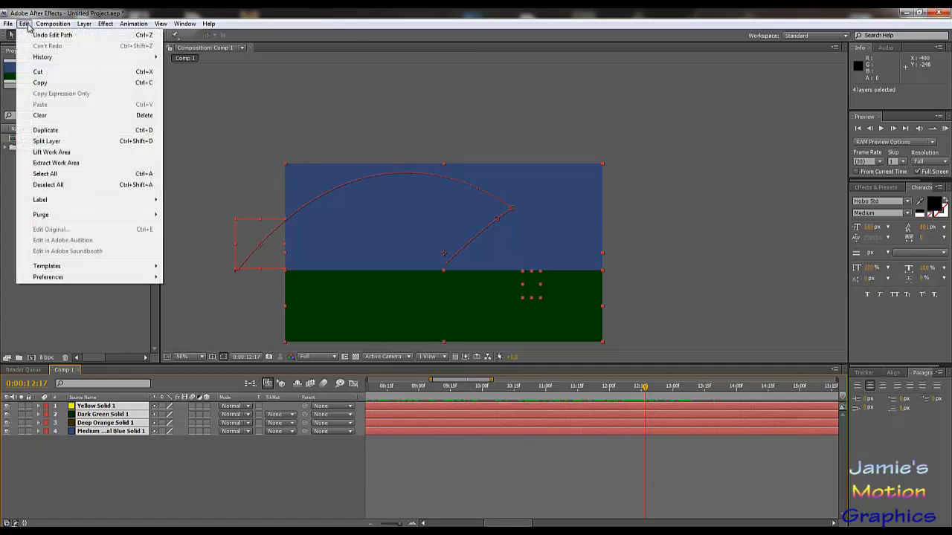
click(76, 142)
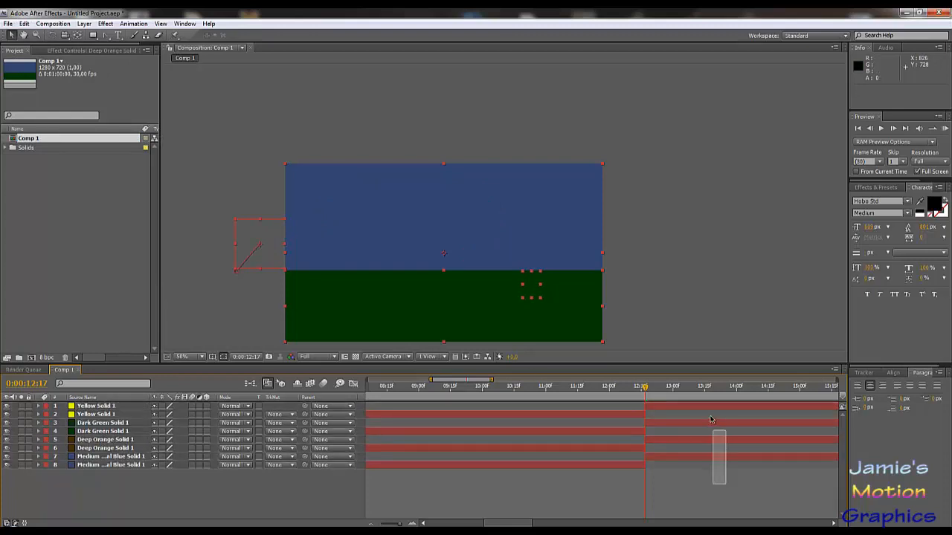
Delete the split-off yellow, dark green, deep orange and blue layer parts that start at 0:00:12:17.
mouse_move(710, 420)
mouse_down()
mouse_move(703, 401)
mouse_move(699, 435)
mouse_up()
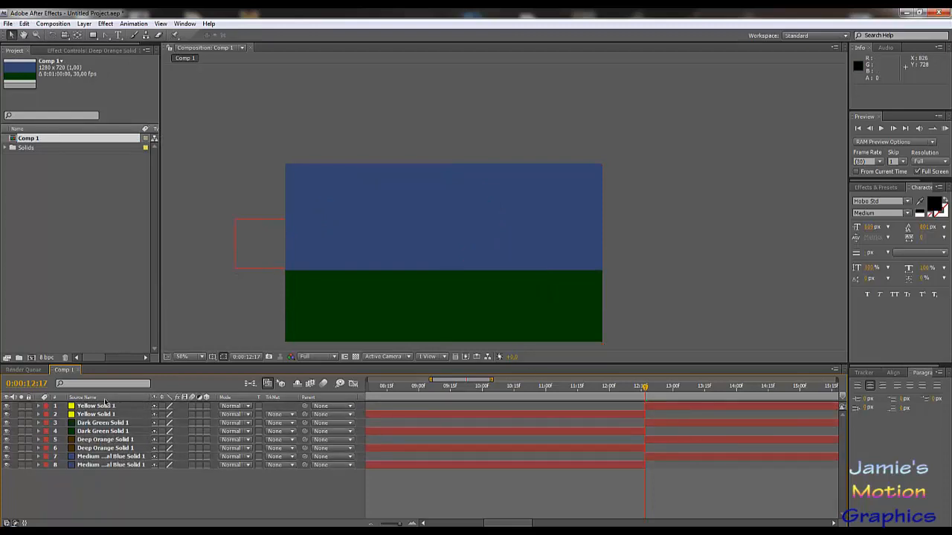
click(717, 408)
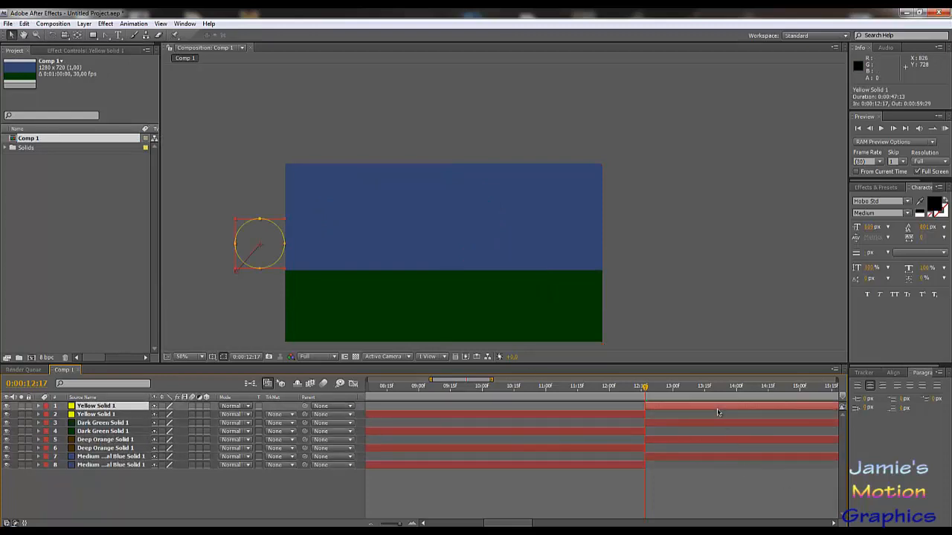
key(Delete)
click(715, 414)
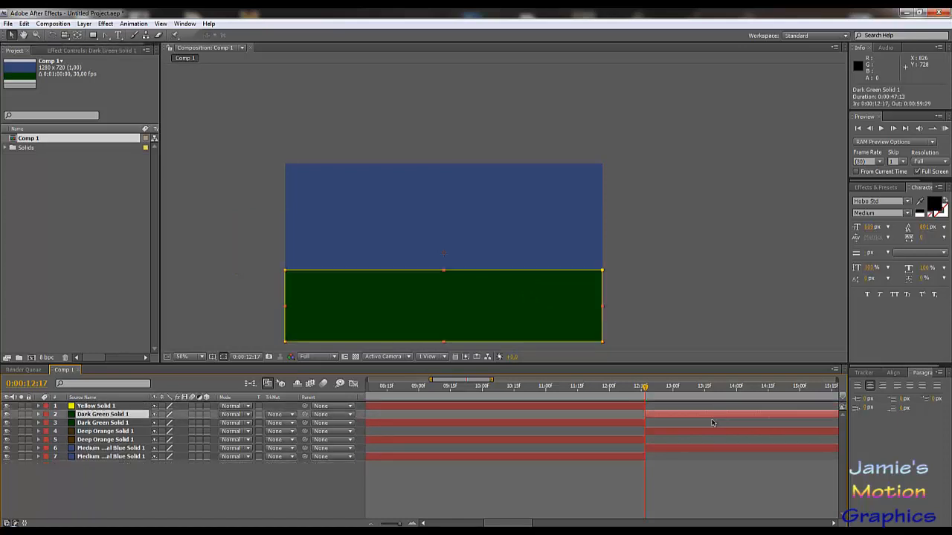
key(Delete)
click(701, 424)
key(Delete)
click(696, 433)
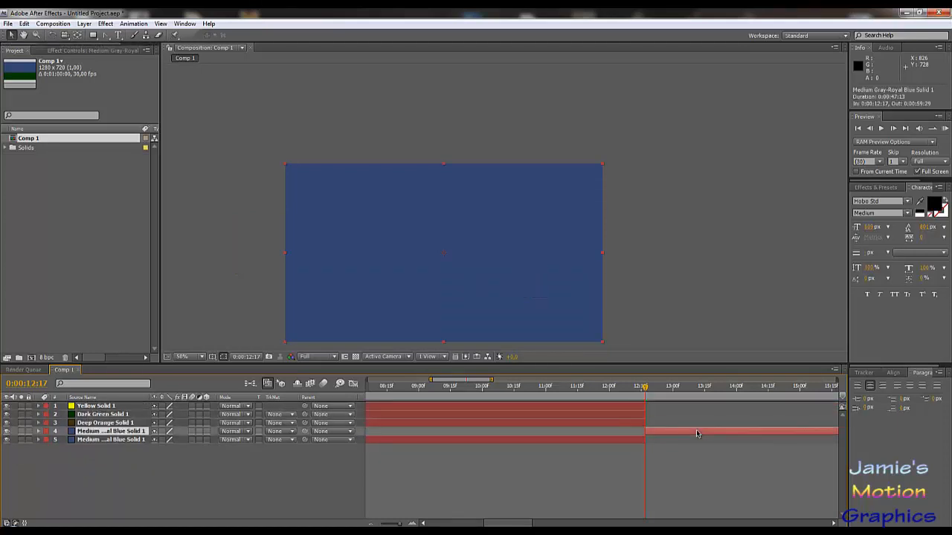
key(Delete)
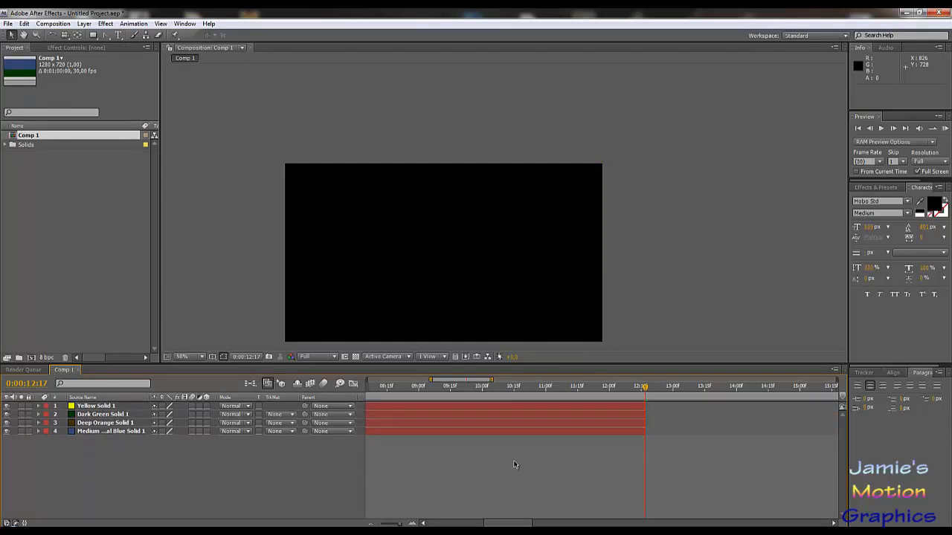
Duplicate the dark green and deep orange layers and move both copies above the yellow layer.
click(111, 424)
ctrl+click(104, 415)
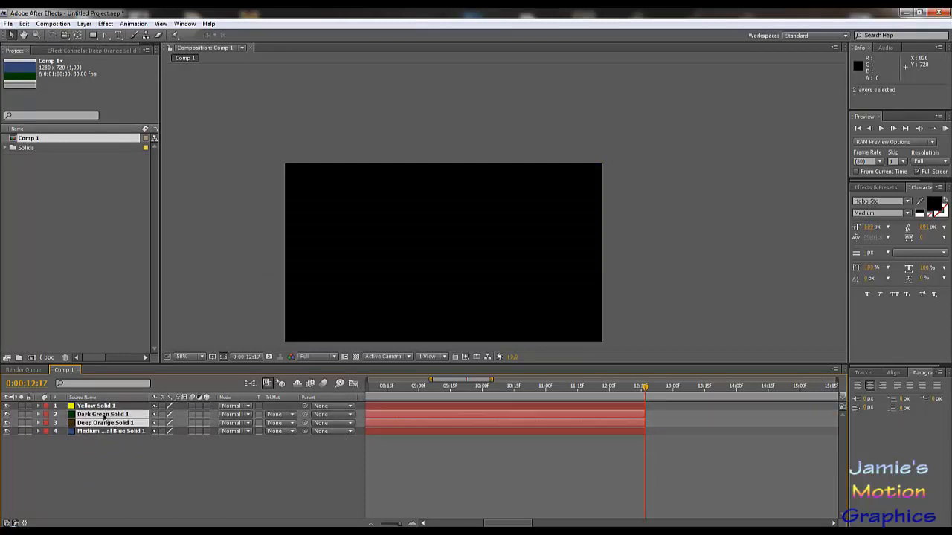
key(ctrl+d)
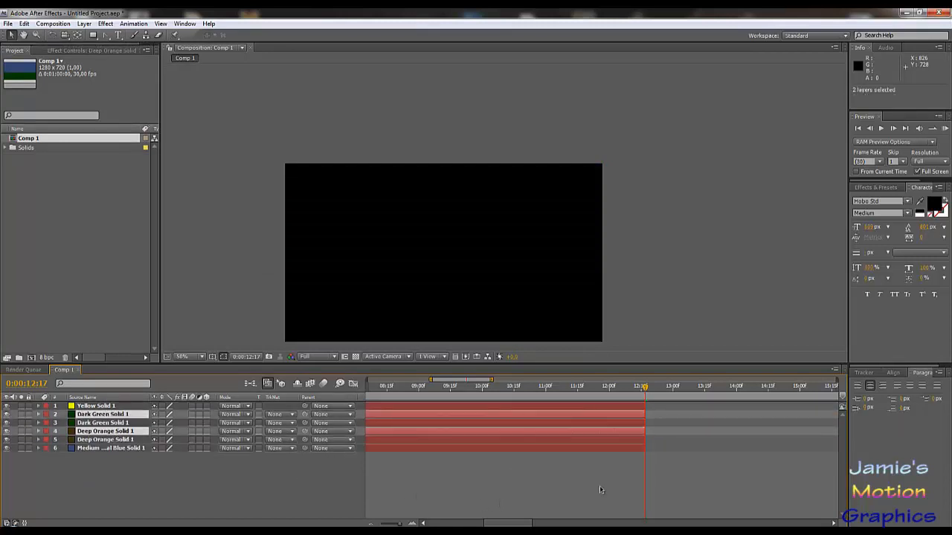
click(588, 396)
drag(587, 401, 585, 409)
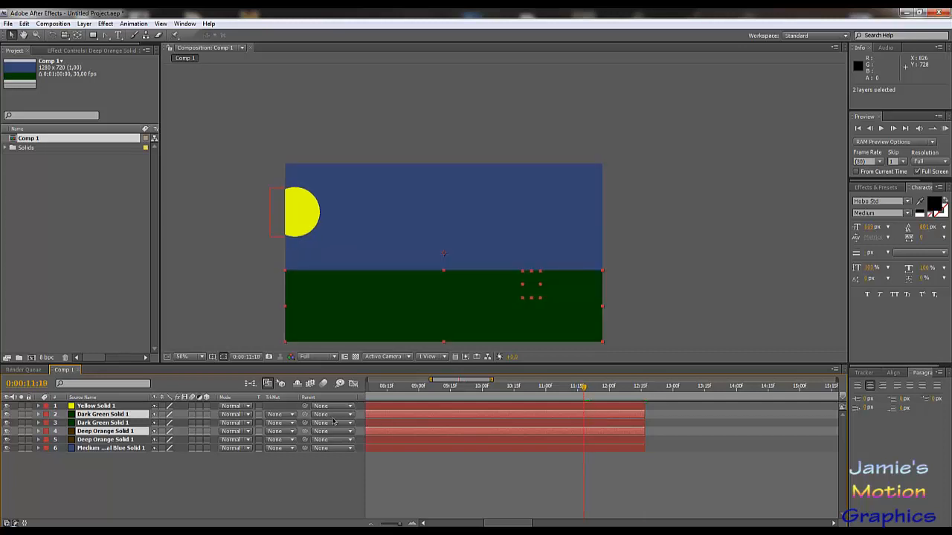
drag(129, 418, 134, 405)
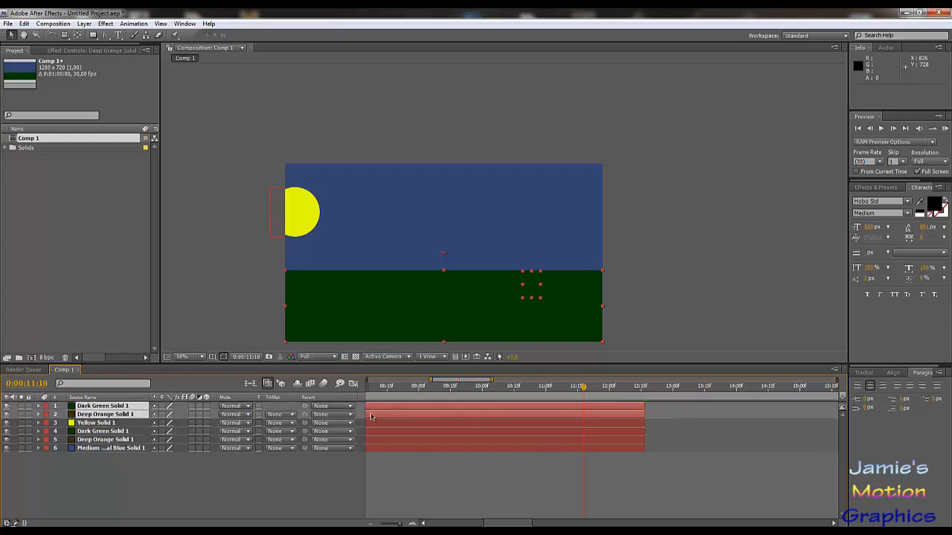
Shift the dark green and deep orange copies in time so both start at 0:00:12:17.
drag(371, 417, 719, 462)
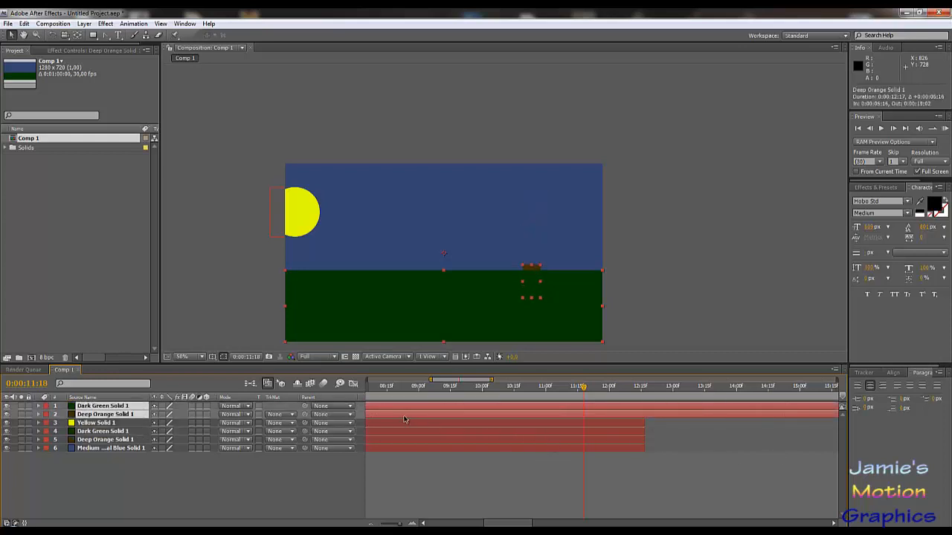
drag(403, 418, 786, 437)
drag(631, 391, 645, 396)
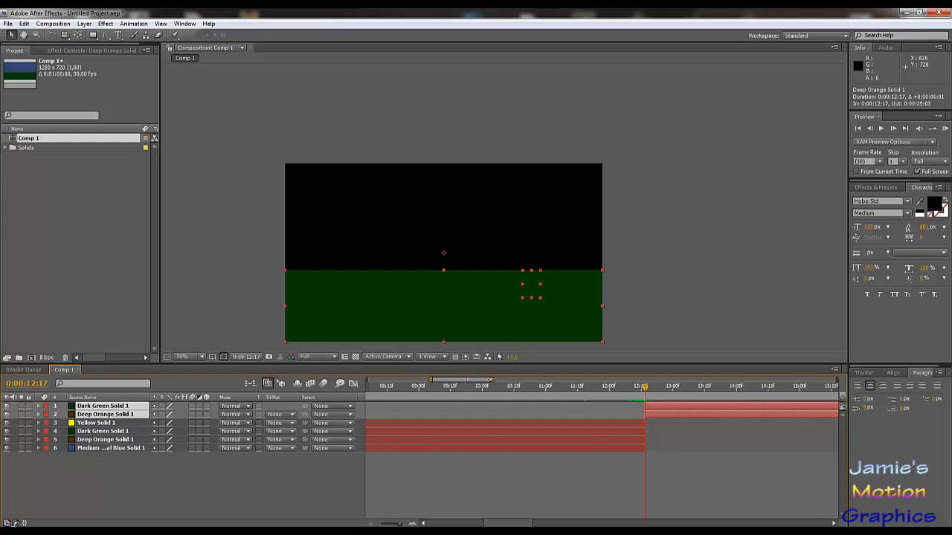
drag(429, 379, 458, 380)
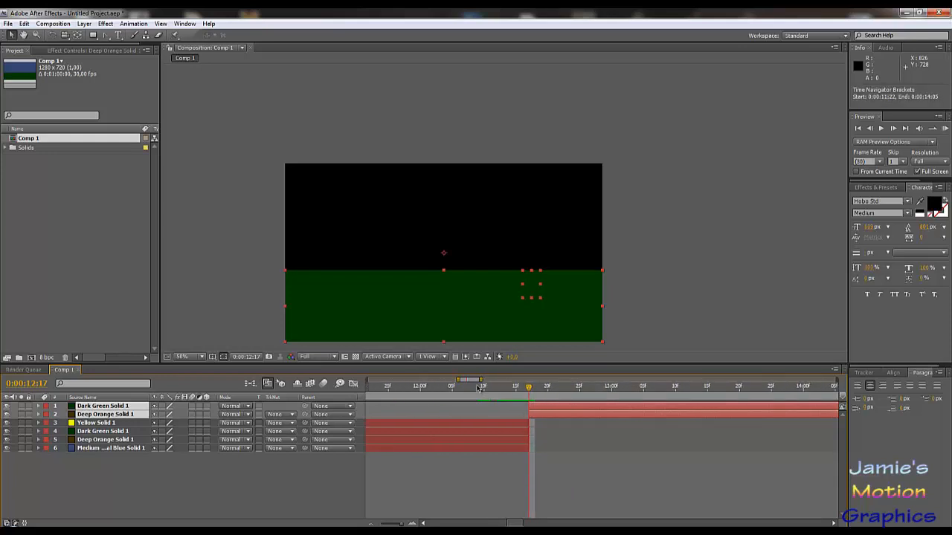
drag(481, 380, 476, 380)
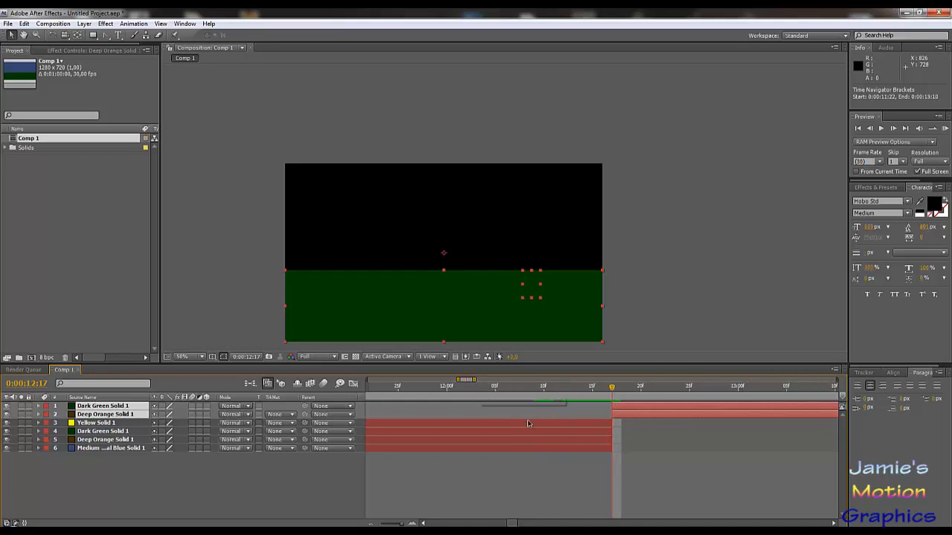
Delete the deep orange copy that starts at 0:00:12:17.
click(634, 410)
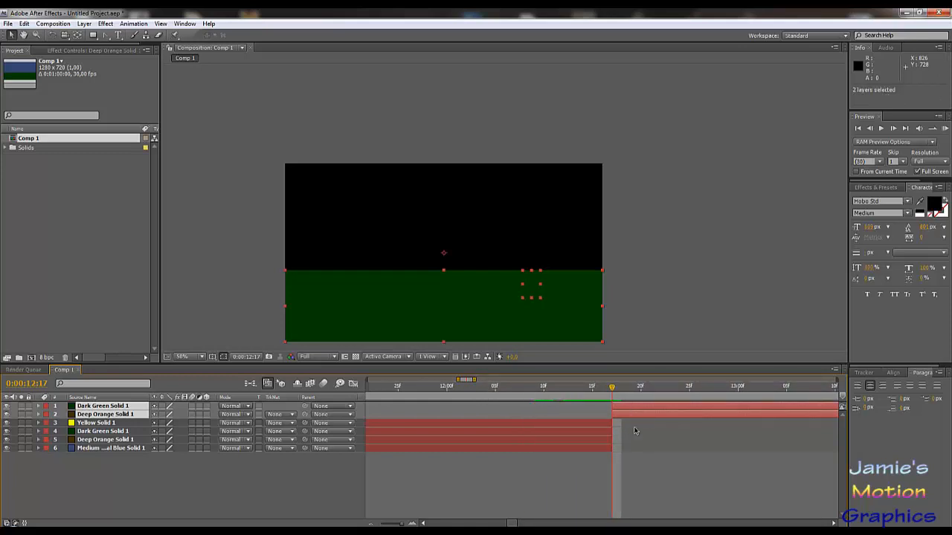
click(635, 435)
click(638, 417)
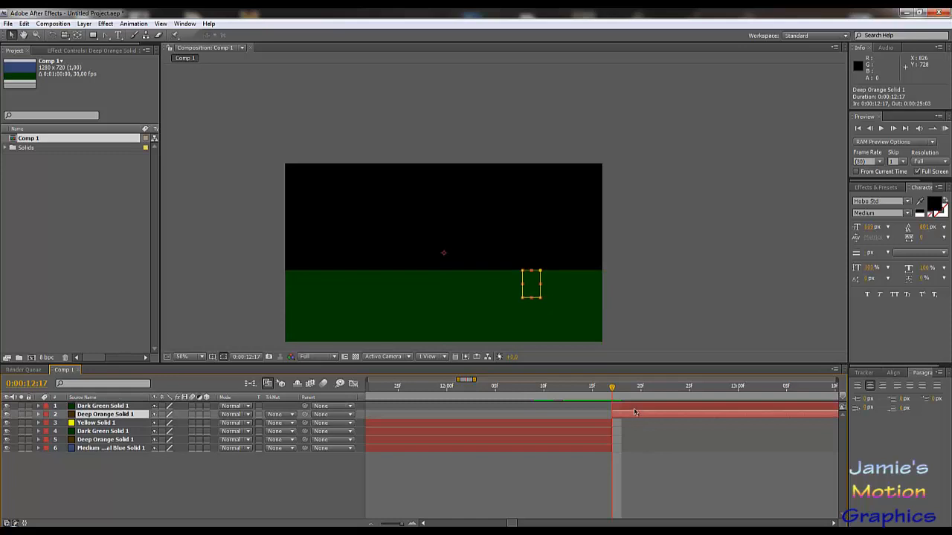
click(633, 408)
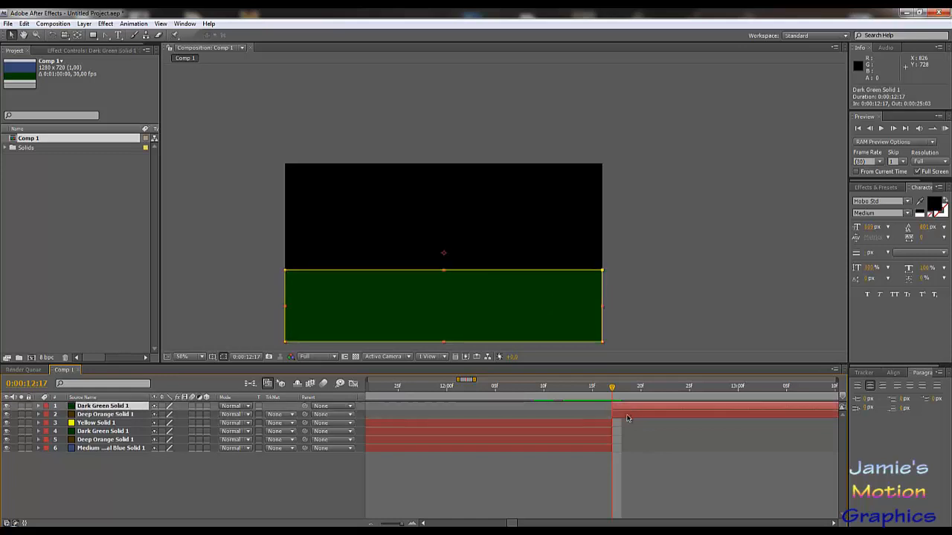
click(626, 416)
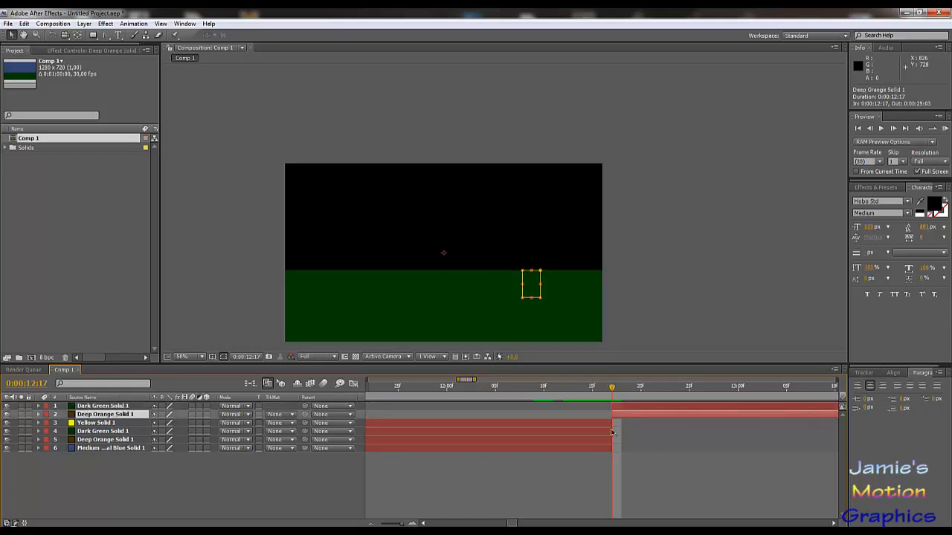
key(Delete)
Duplicate the blue background layer and place the copy directly below the uppermost dark green layer.
click(129, 441)
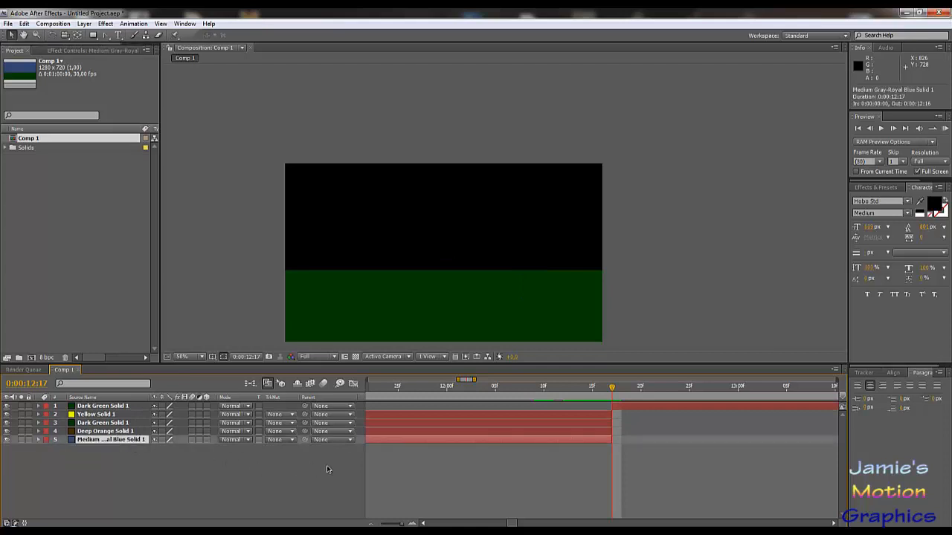
key(ctrl+d)
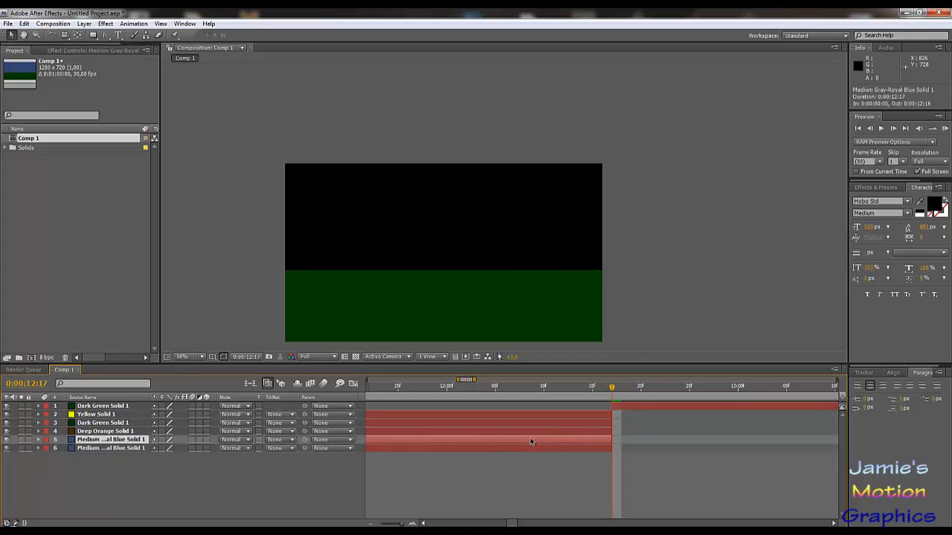
drag(129, 442, 114, 411)
click(127, 413)
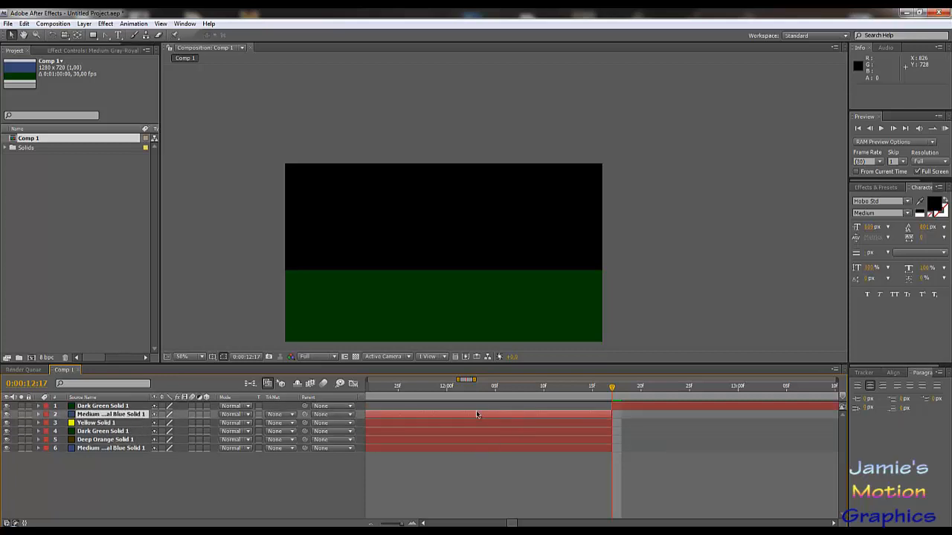
Shift the blue background copy in time so it starts at 0:00:12:17, and set the current time there.
drag(478, 415, 883, 443)
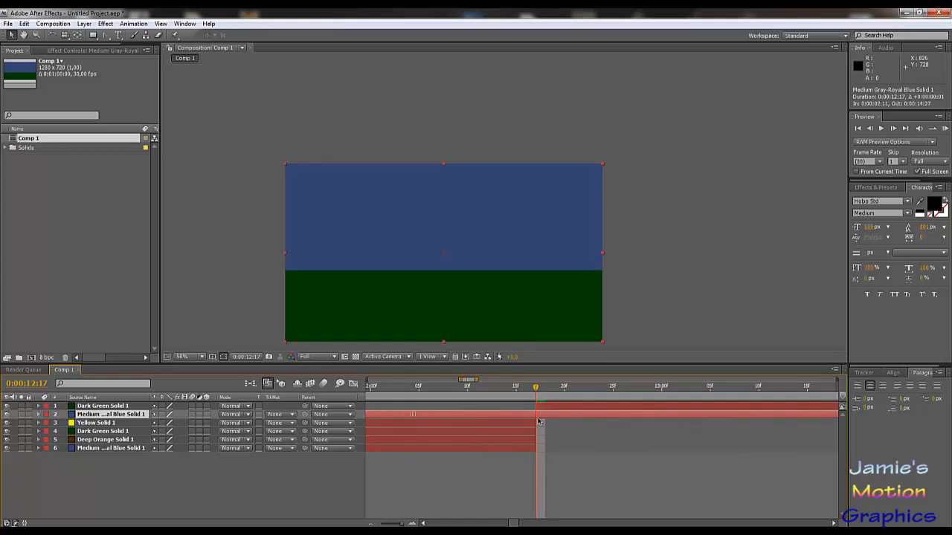
drag(404, 416, 506, 420)
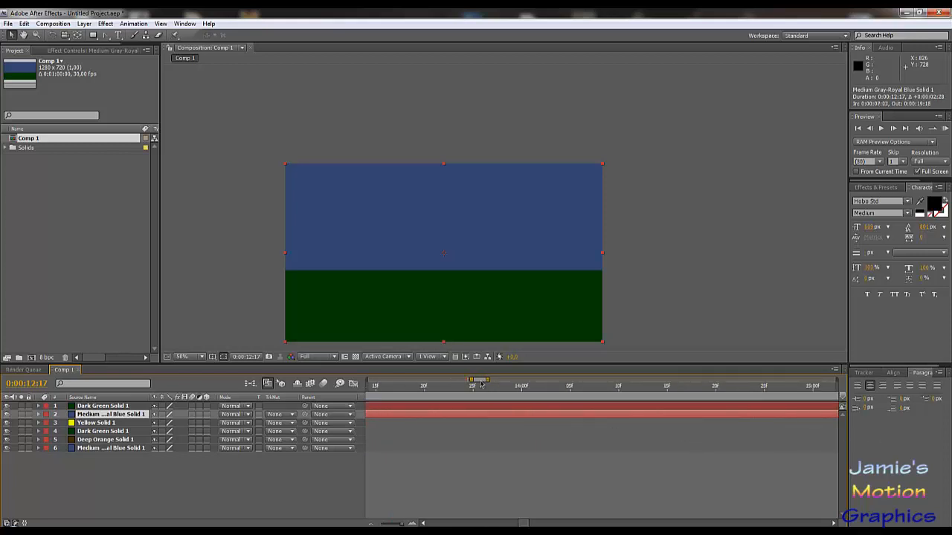
drag(471, 380, 431, 381)
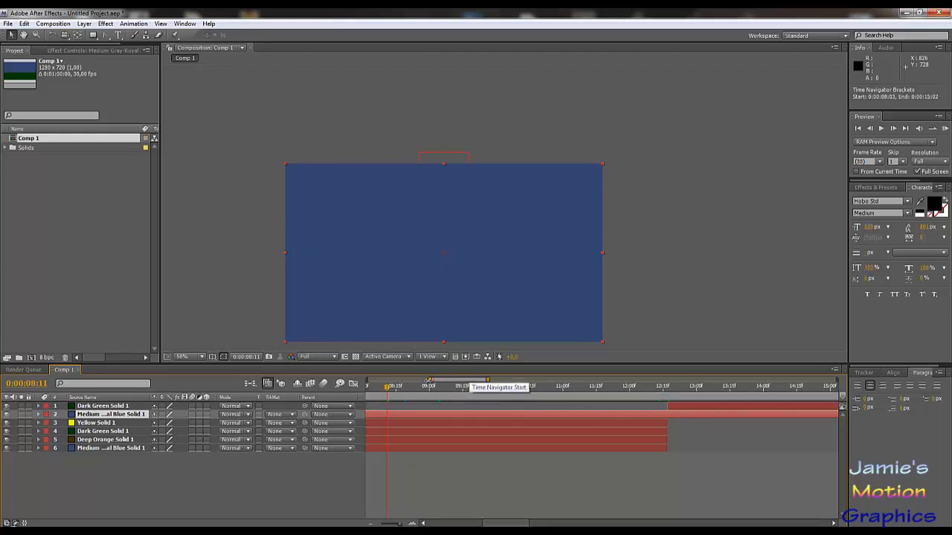
drag(424, 420, 734, 441)
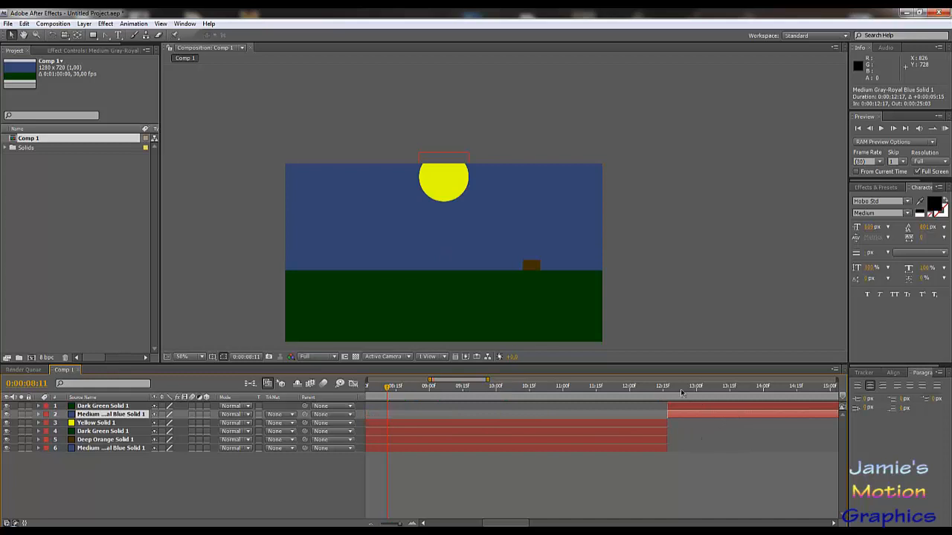
drag(662, 387, 667, 388)
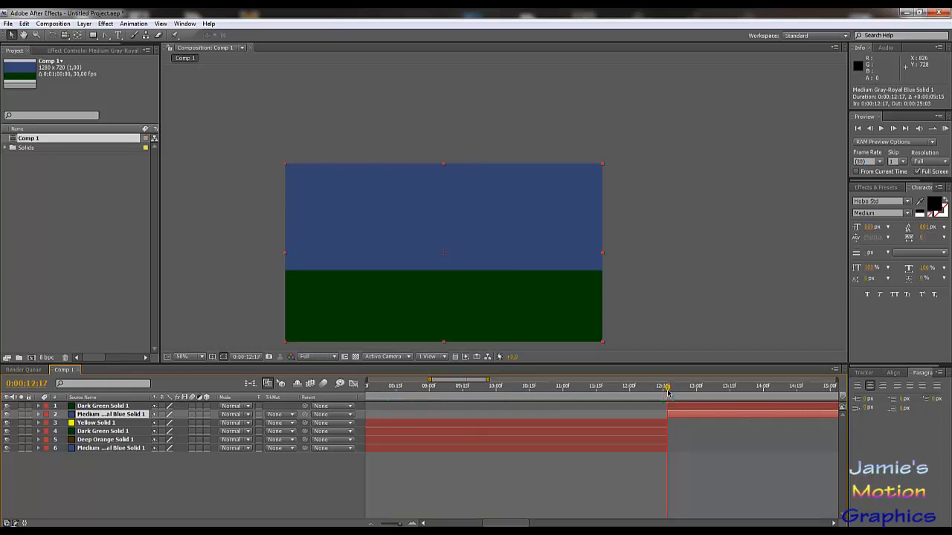
drag(487, 380, 454, 380)
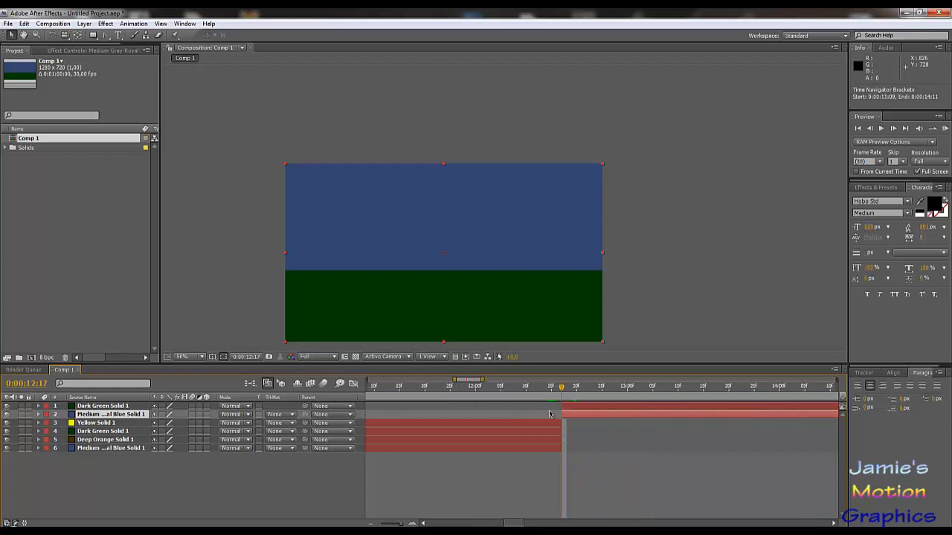
drag(544, 393, 563, 402)
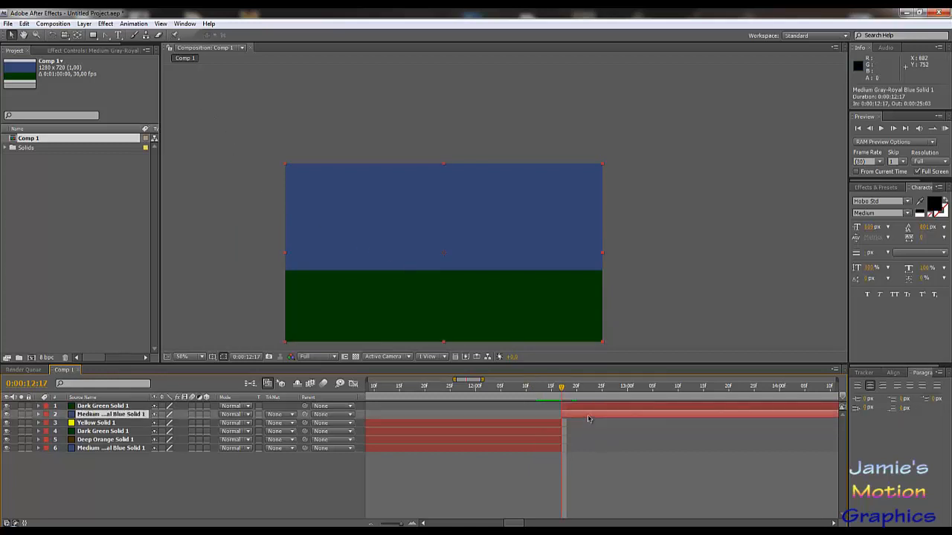
Change the blue background copy's solid colour to muted purple 5D496F as a new solid.
click(84, 24)
mouse_move(88, 34)
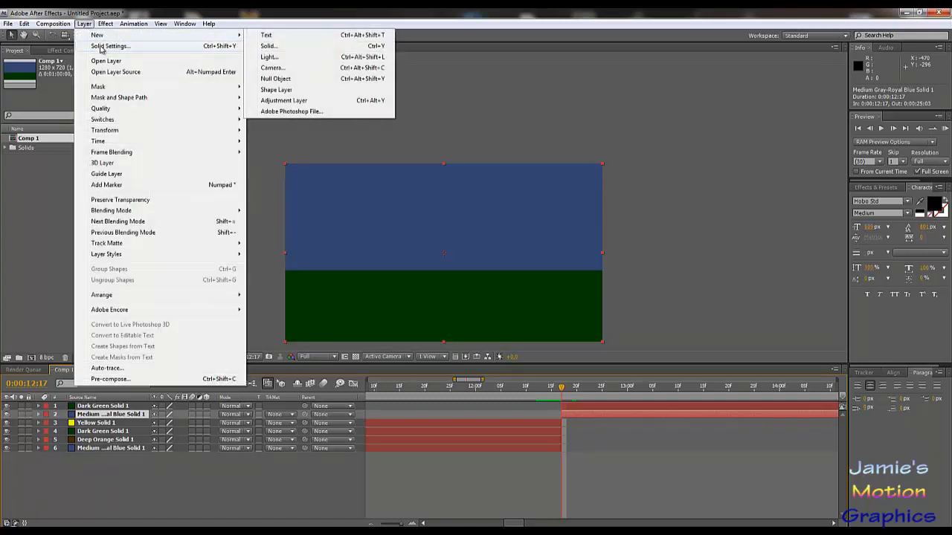
click(262, 45)
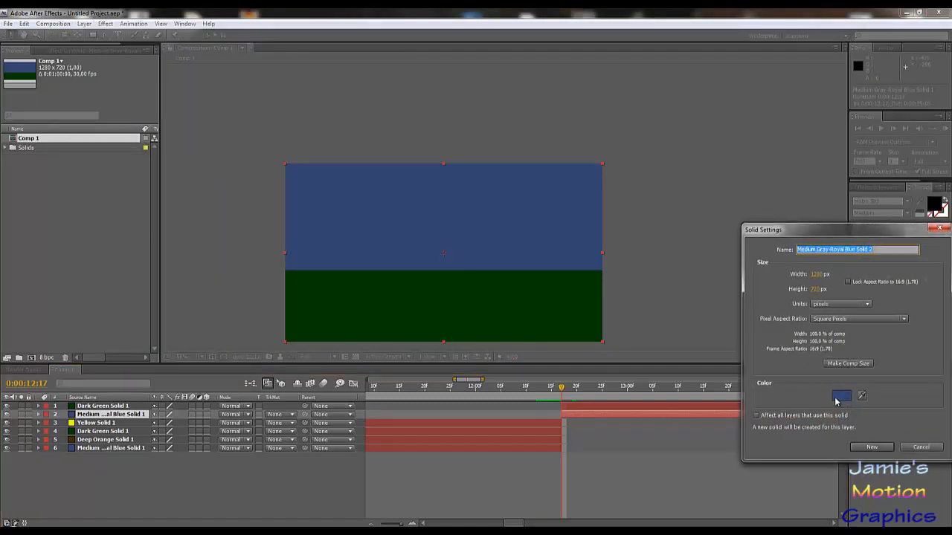
click(840, 396)
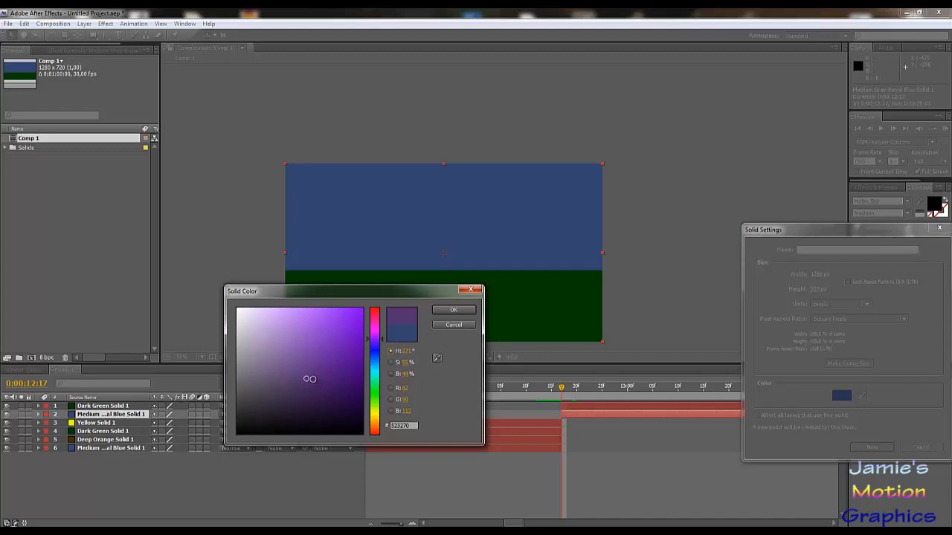
click(279, 379)
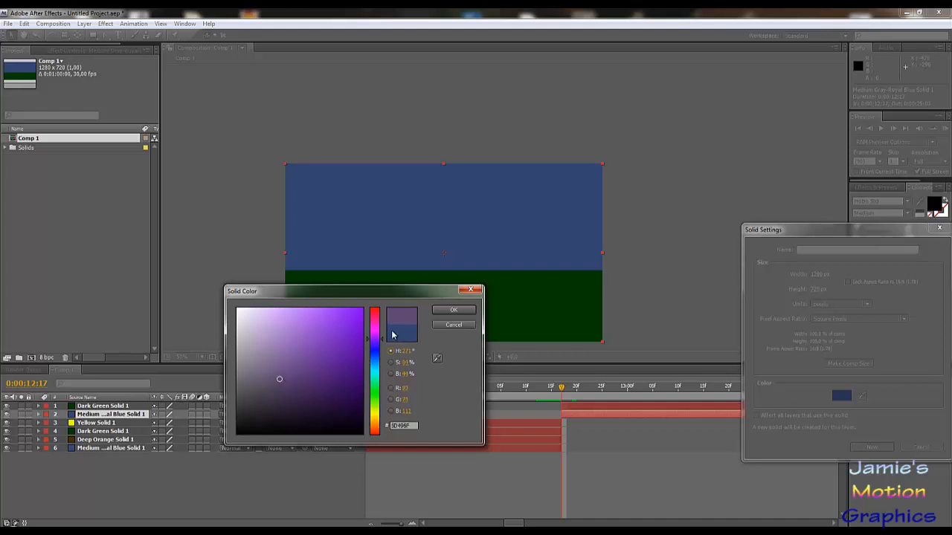
click(453, 310)
click(871, 447)
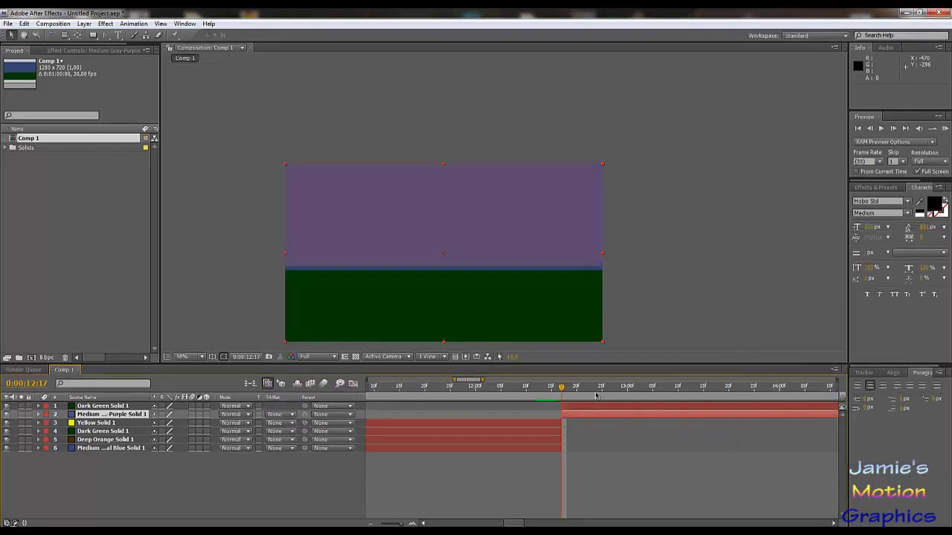
Change the uppermost dark green layer's solid colour to muted yellow 847A40 as a new solid.
click(572, 406)
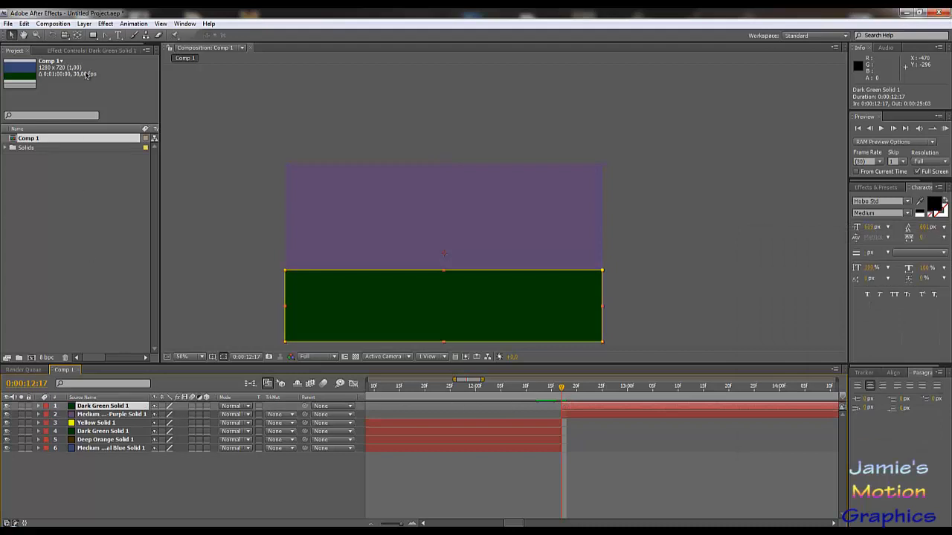
click(84, 24)
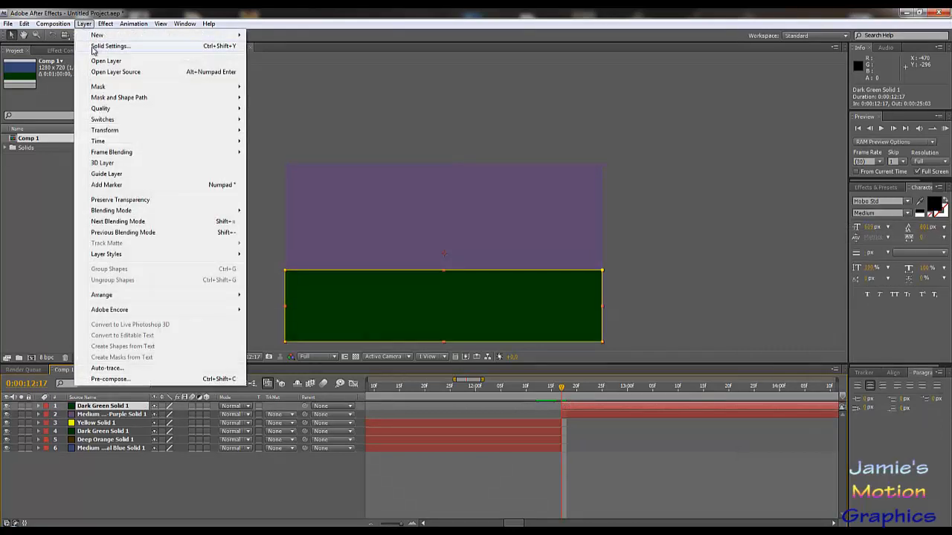
click(93, 46)
click(841, 396)
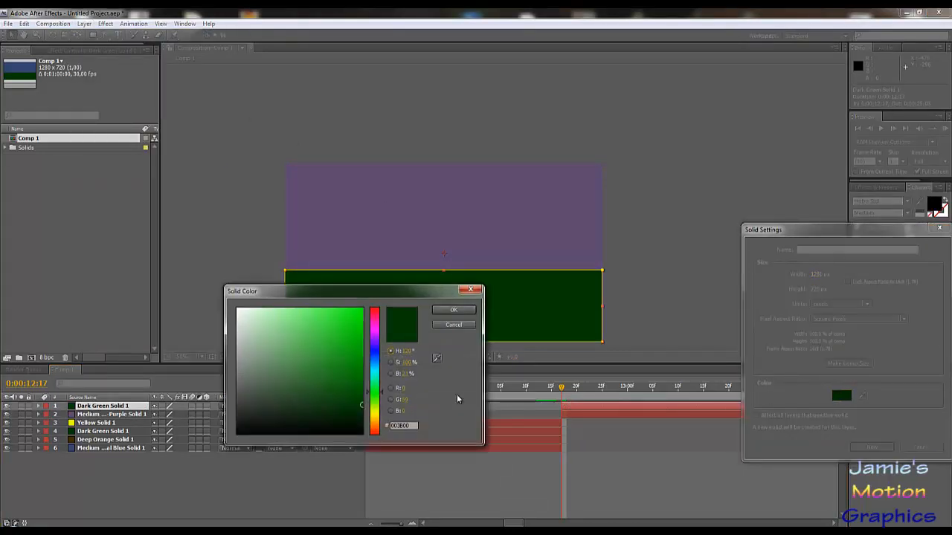
click(376, 421)
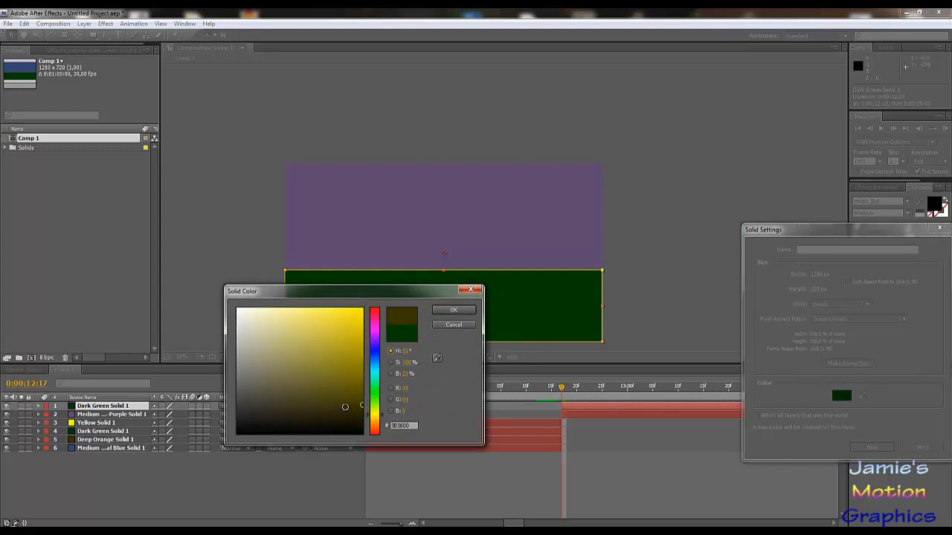
click(378, 429)
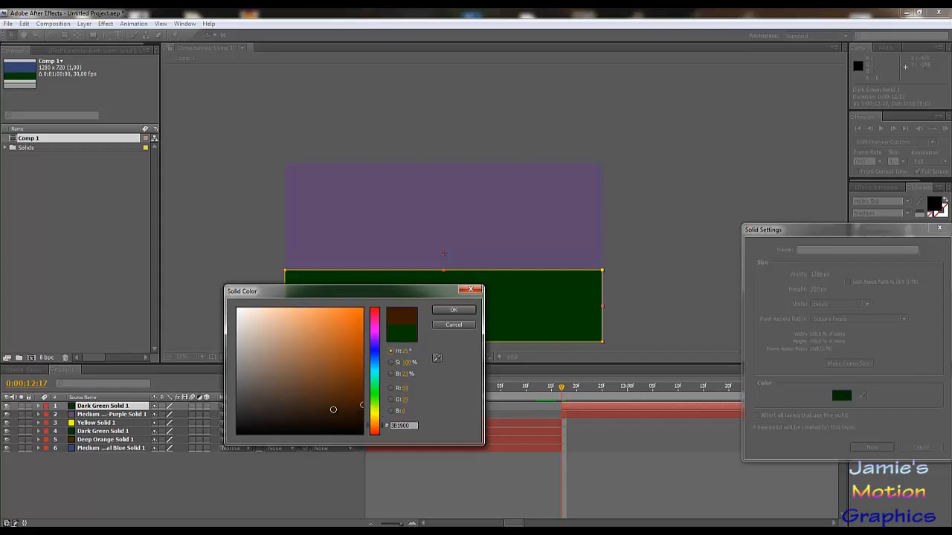
click(372, 421)
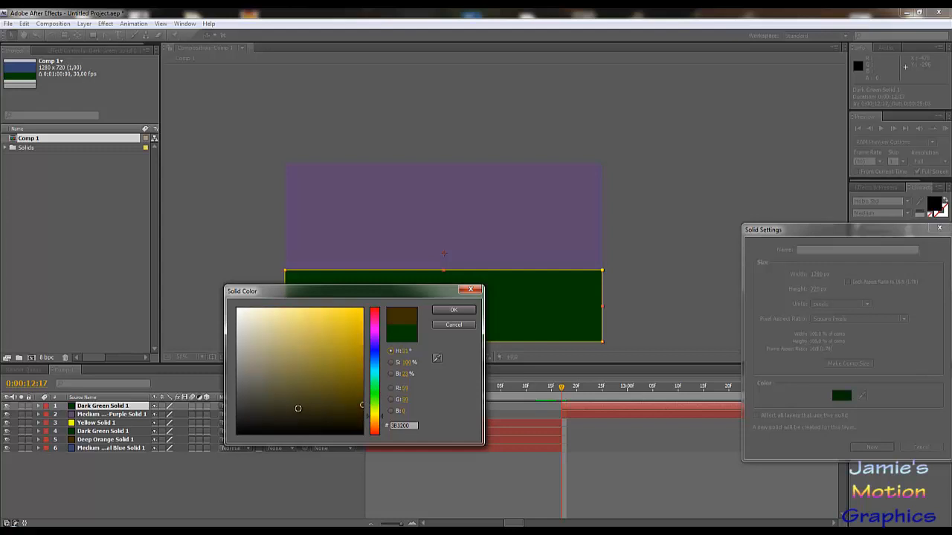
click(289, 401)
mouse_move(289, 400)
mouse_down()
mouse_move(302, 343)
mouse_move(301, 377)
mouse_up()
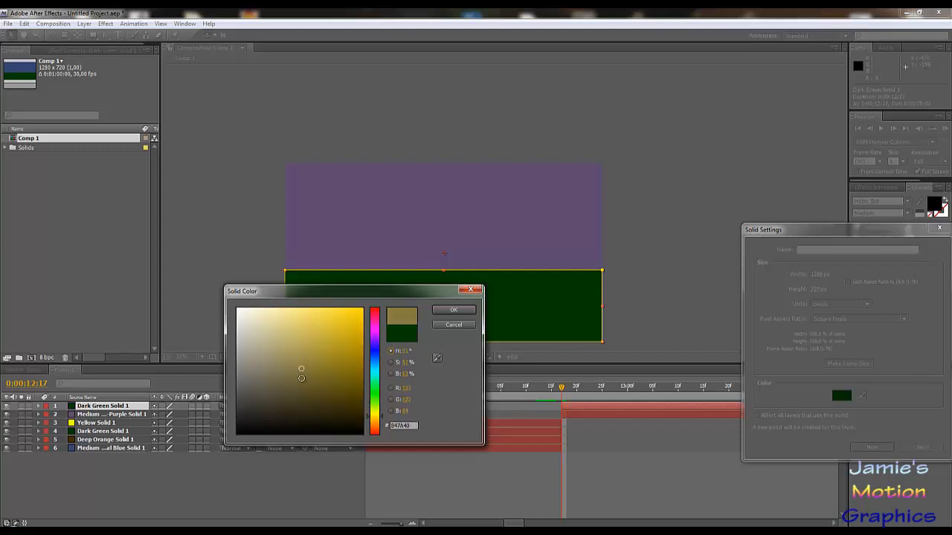
click(454, 309)
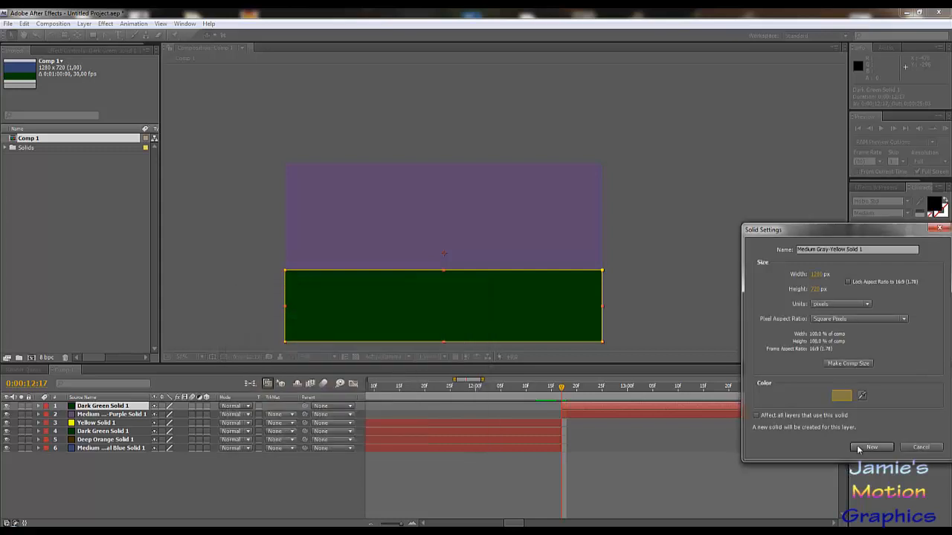
click(871, 447)
click(729, 303)
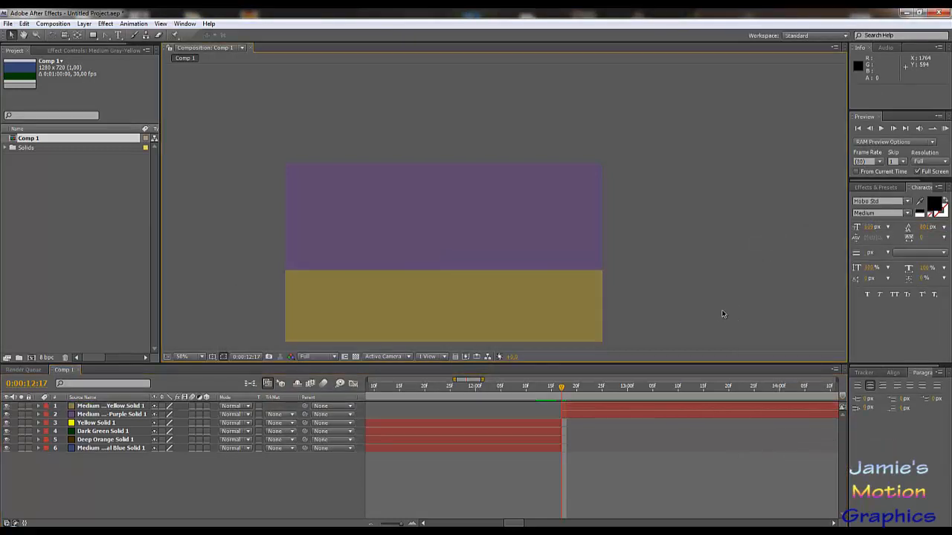
Create a new 1280 x 720 px muted yellow solid above all the other layers.
mouse_move(562, 389)
mouse_down()
mouse_move(551, 388)
mouse_move(567, 399)
mouse_up()
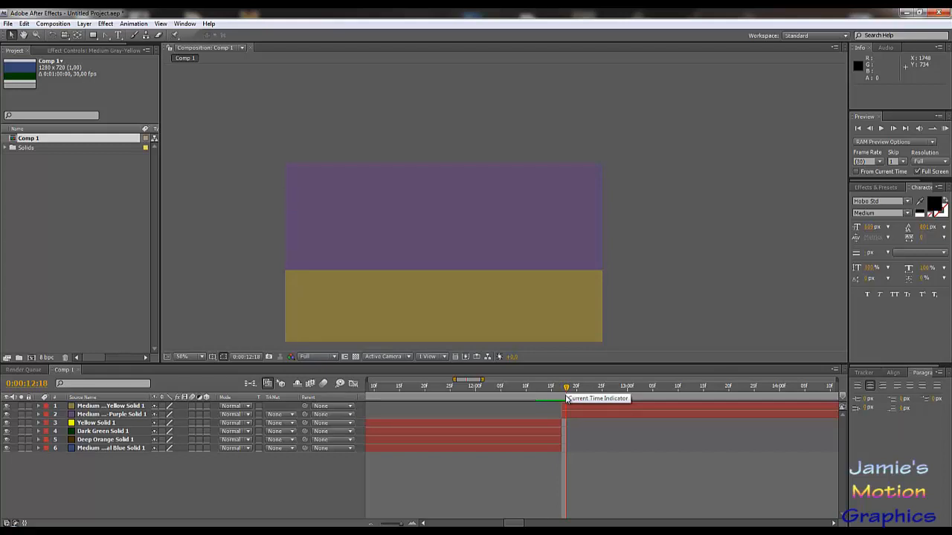
click(84, 24)
mouse_move(97, 35)
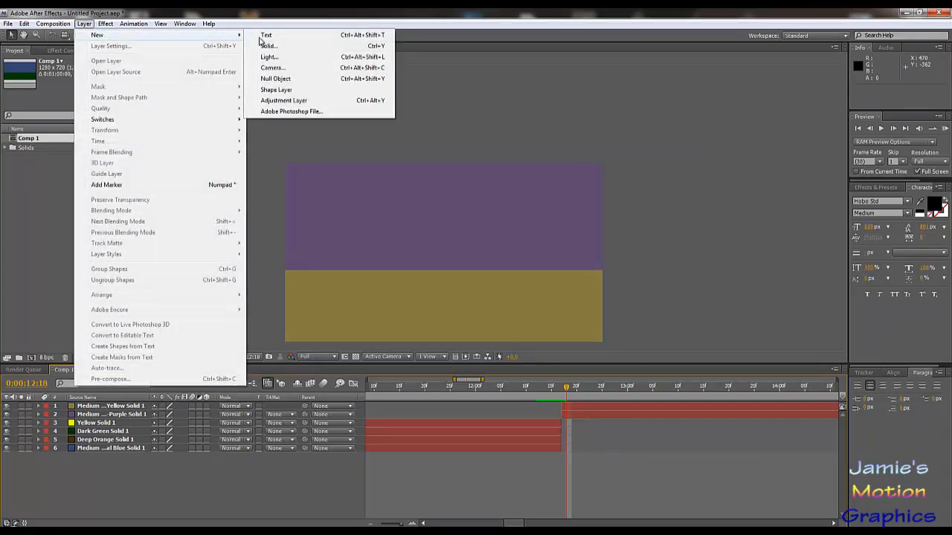
click(275, 46)
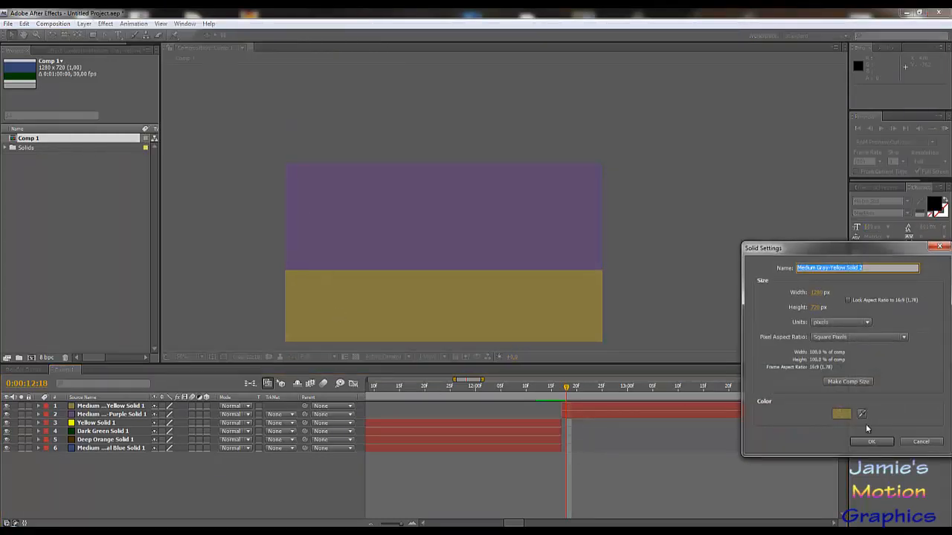
click(870, 441)
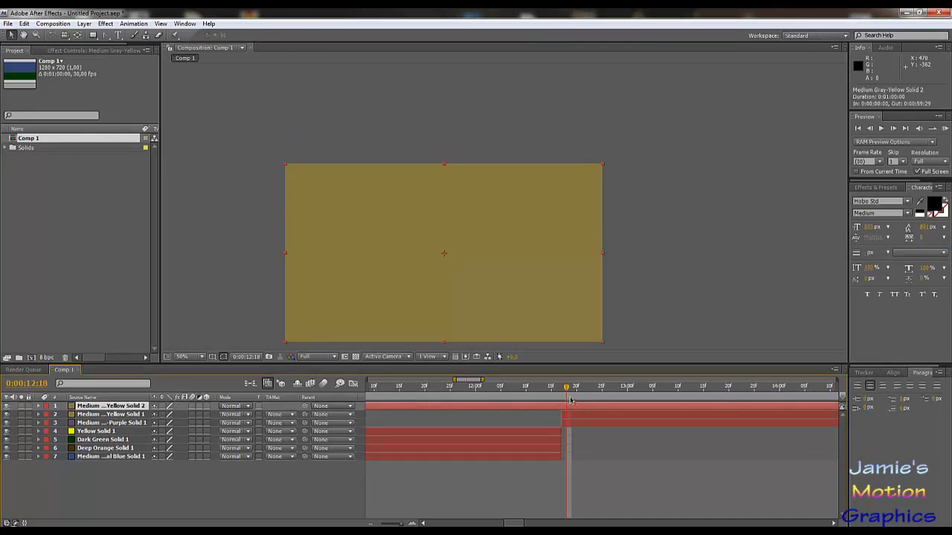
Split the new full-frame solid at 0:00:12:17 and delete its earlier part.
click(561, 387)
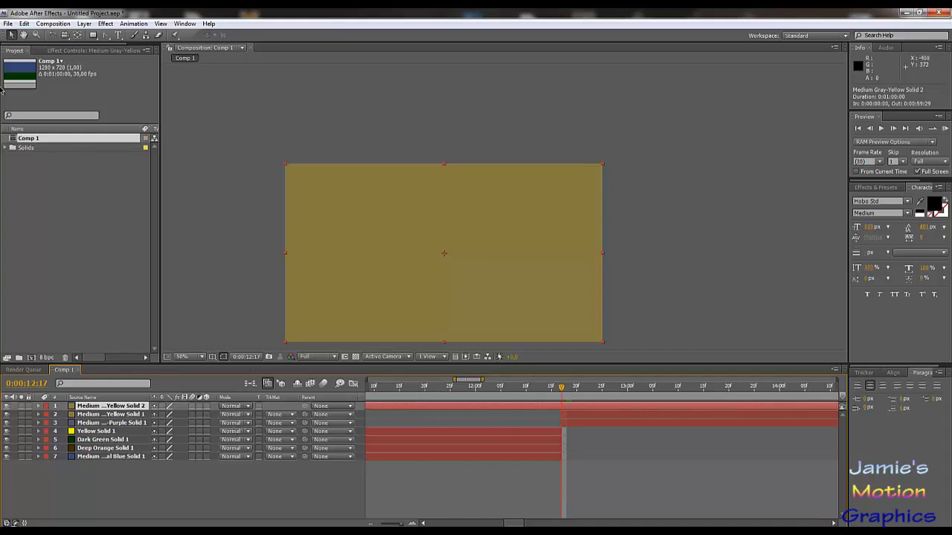
click(23, 23)
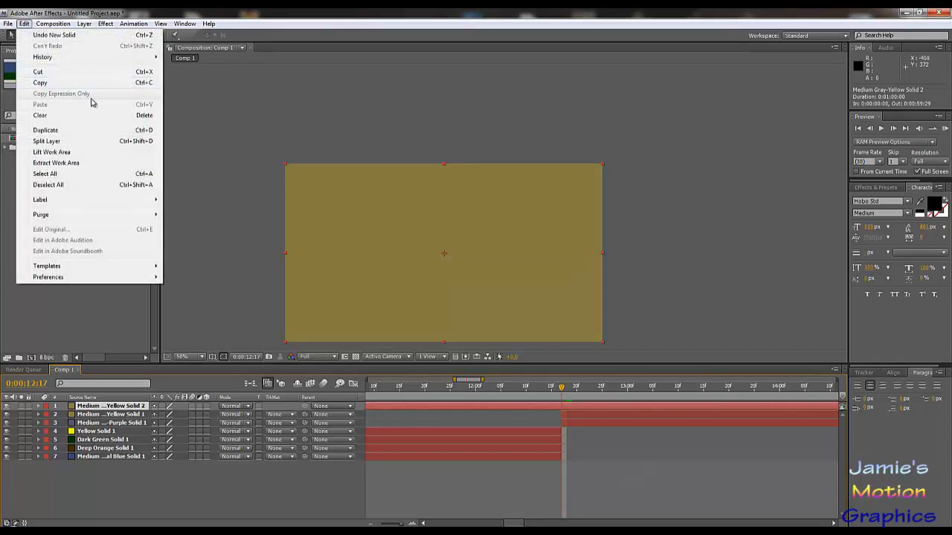
click(112, 141)
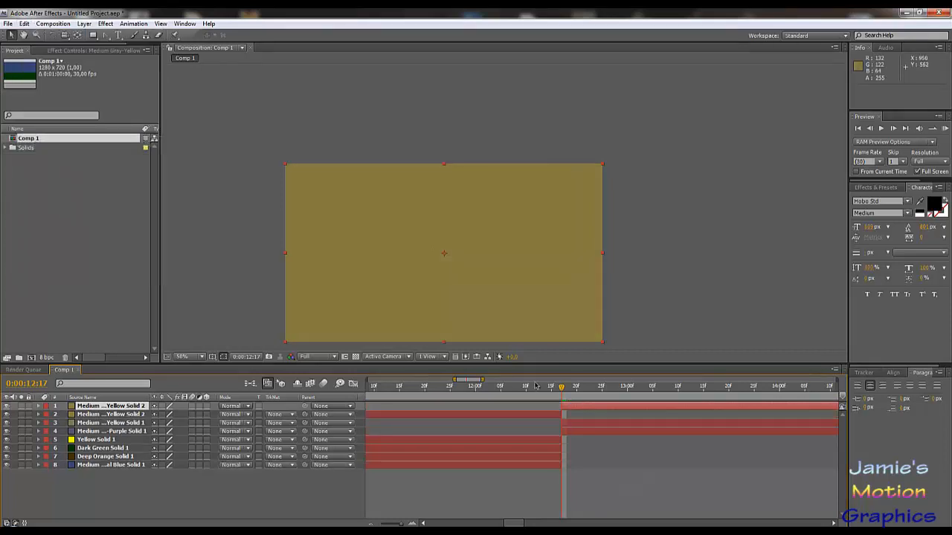
click(555, 420)
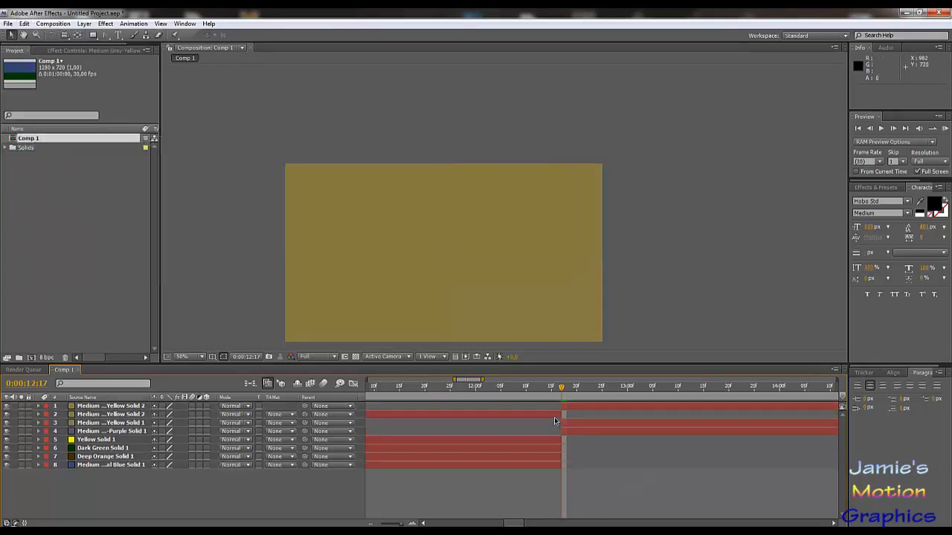
click(95, 415)
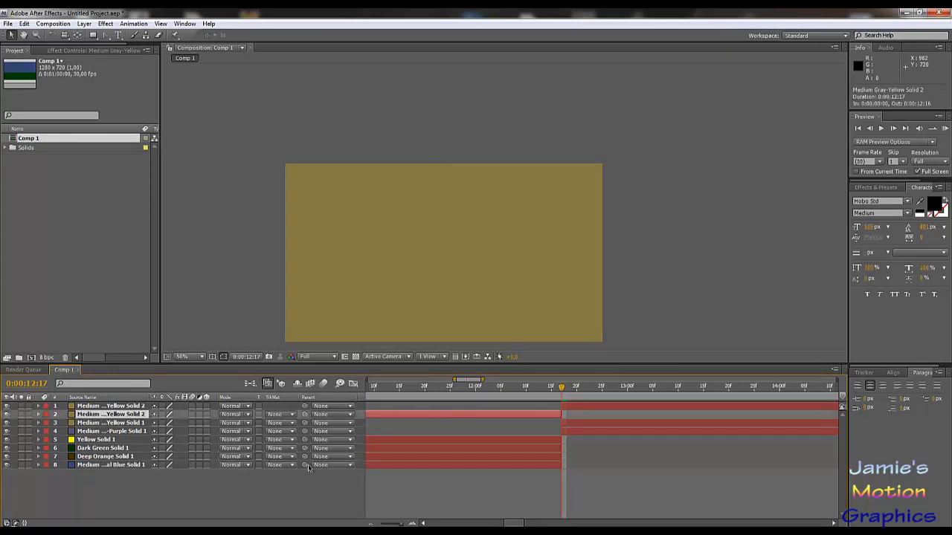
key(Delete)
click(106, 416)
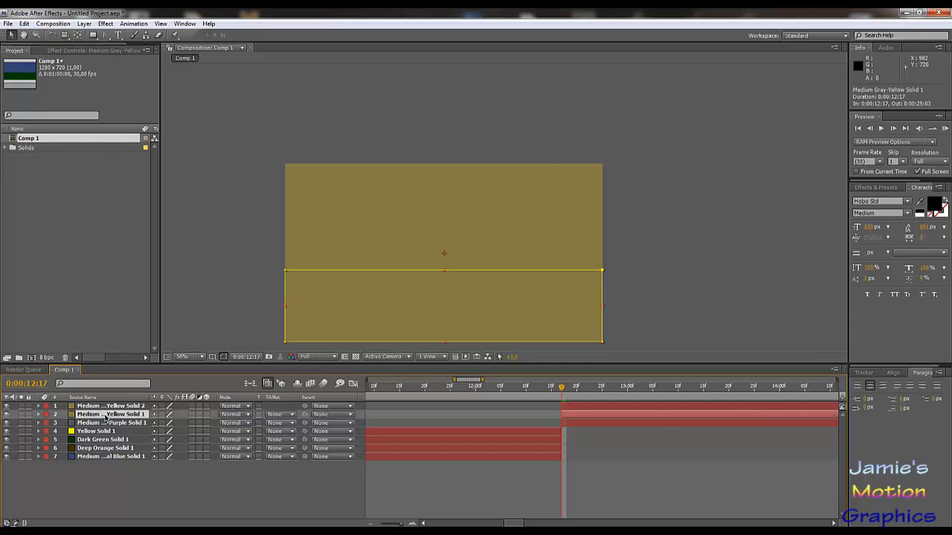
Change the uppermost full-frame solid's colour to cyan 00CCFF.
click(570, 407)
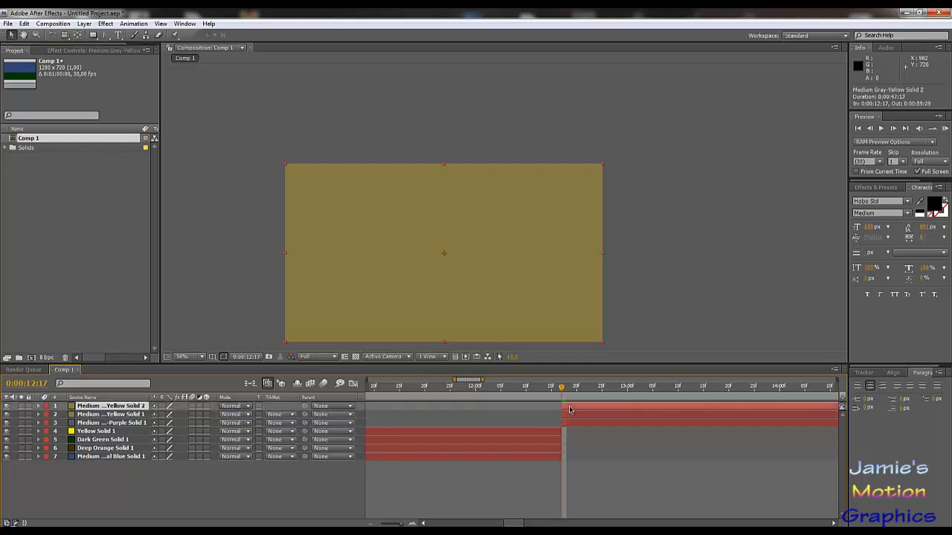
click(84, 24)
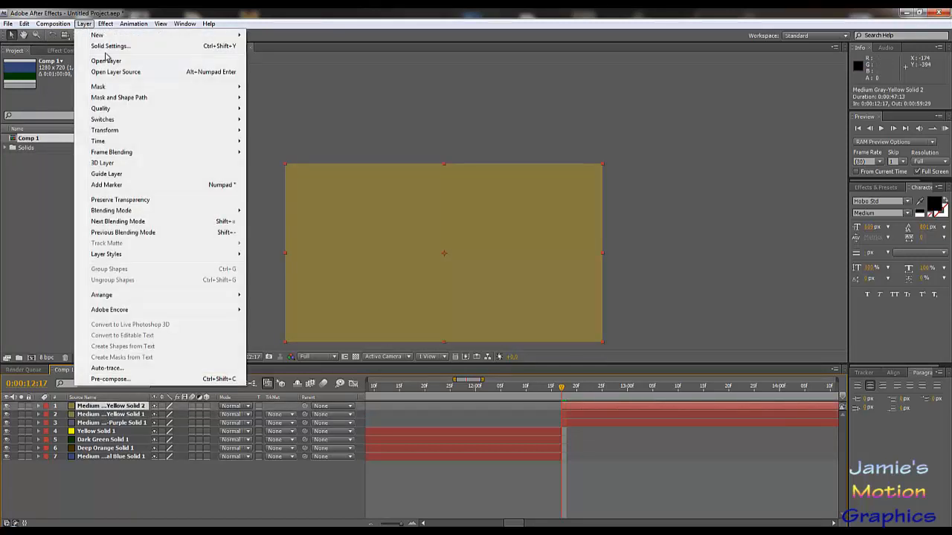
click(109, 45)
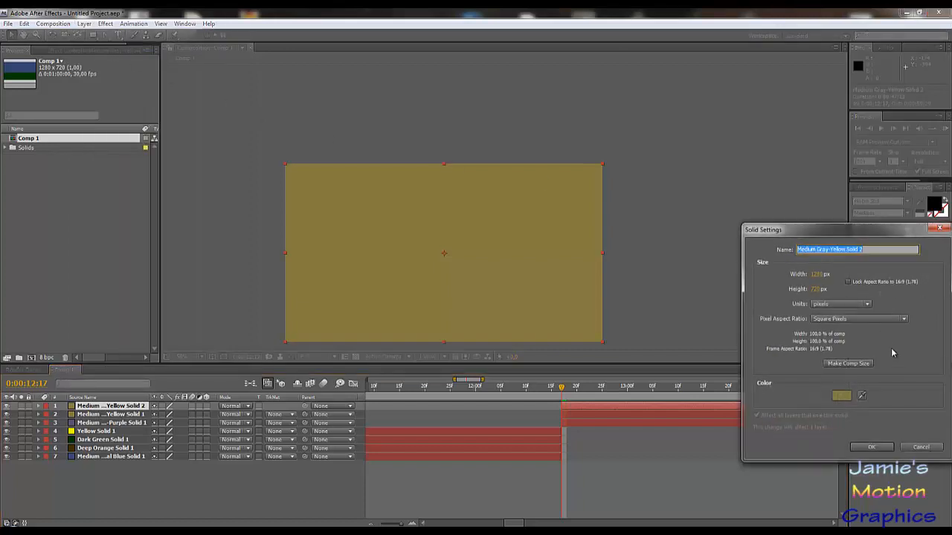
click(841, 395)
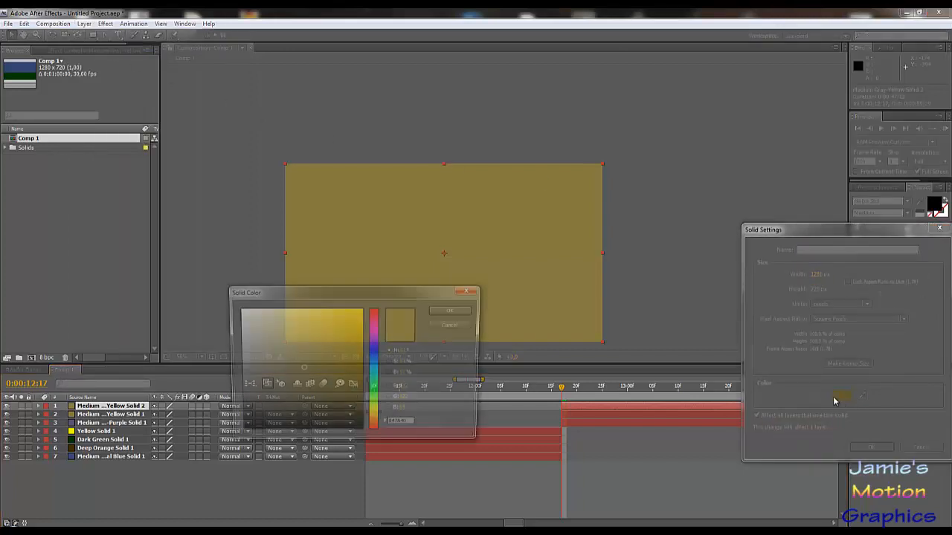
click(375, 354)
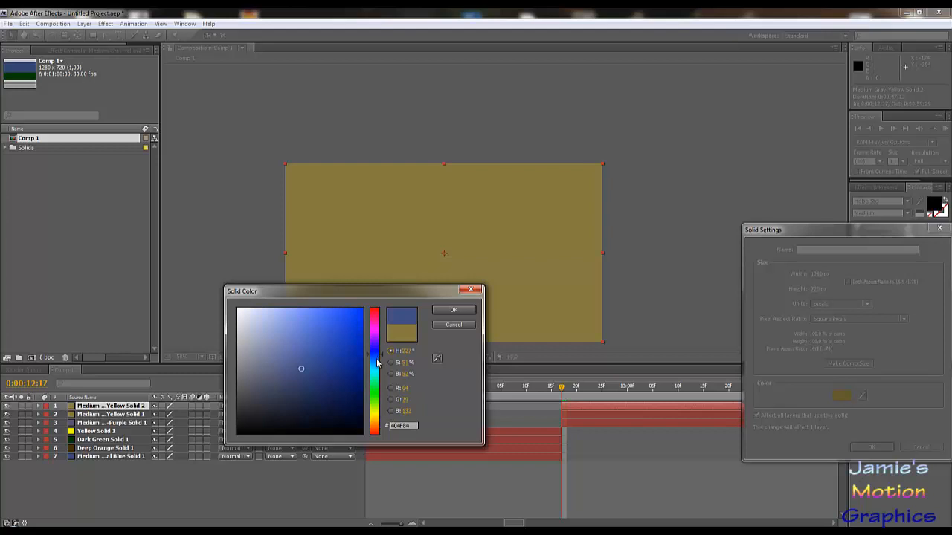
drag(377, 363, 375, 370)
click(322, 342)
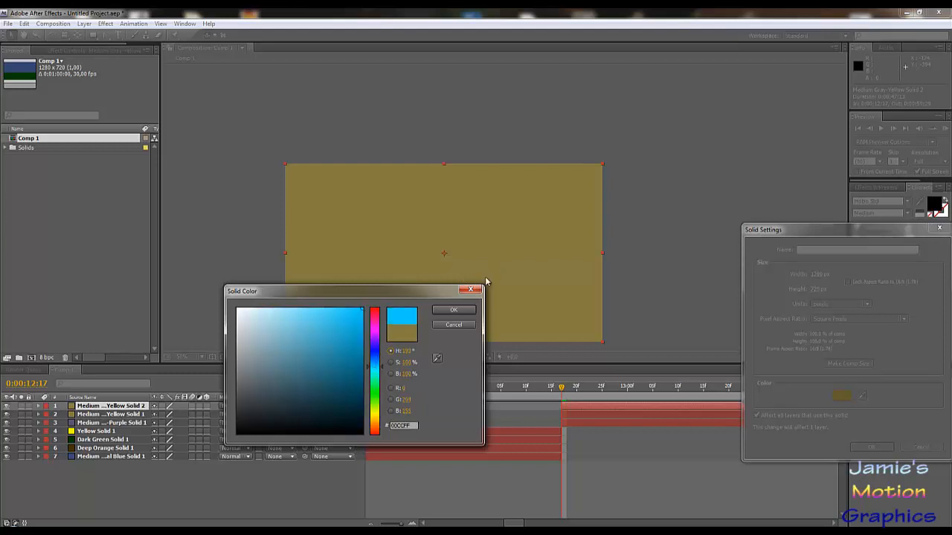
click(454, 310)
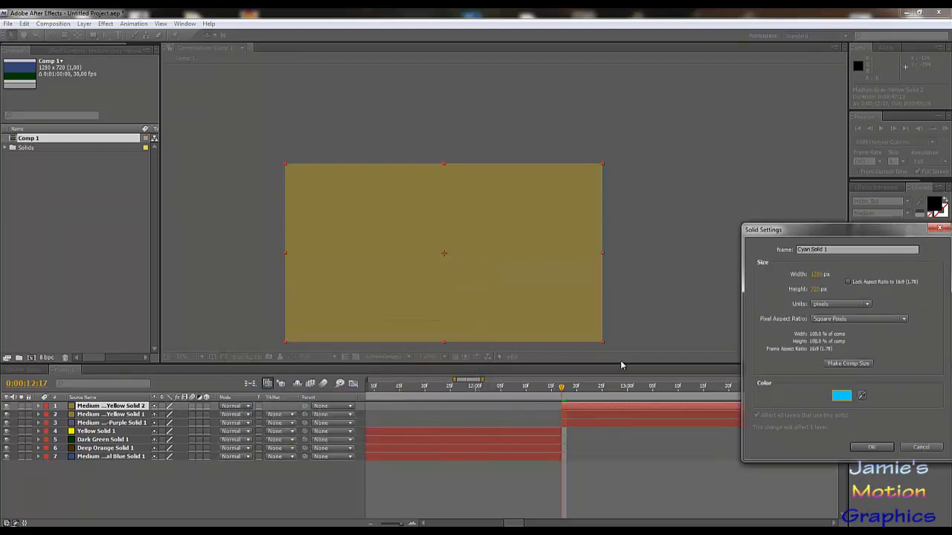
click(872, 447)
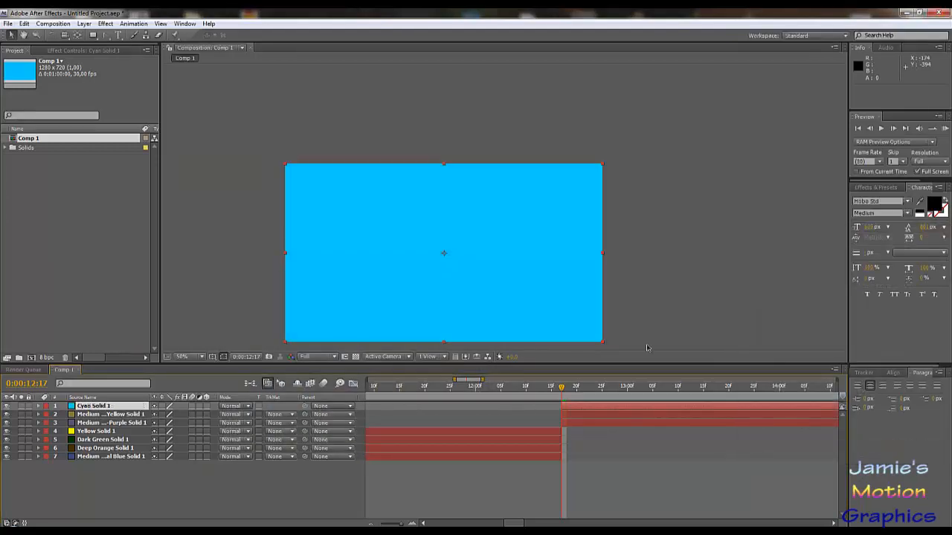
Draw a rectangular mask on the cyan solid and set its bounding box to top 260, left 540, right 740 and bottom 460 px.
click(93, 37)
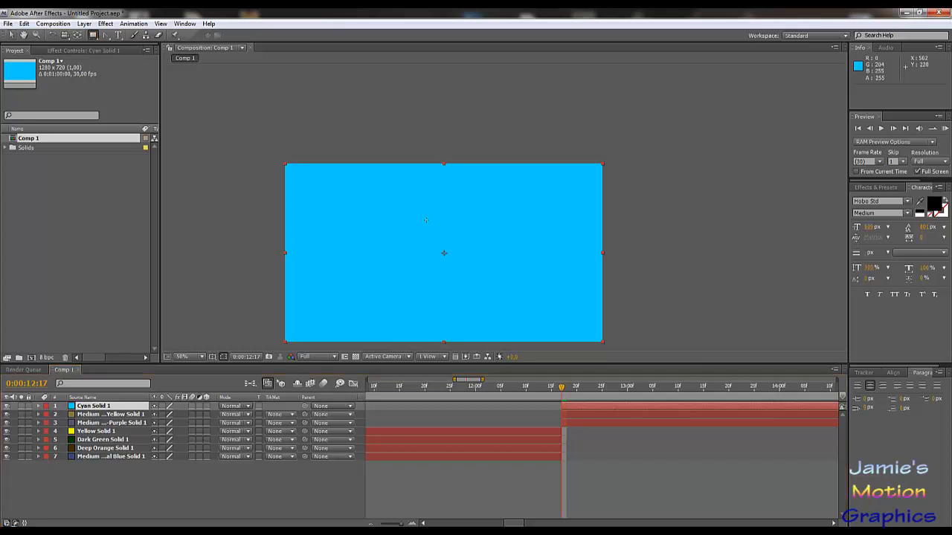
drag(427, 238, 476, 285)
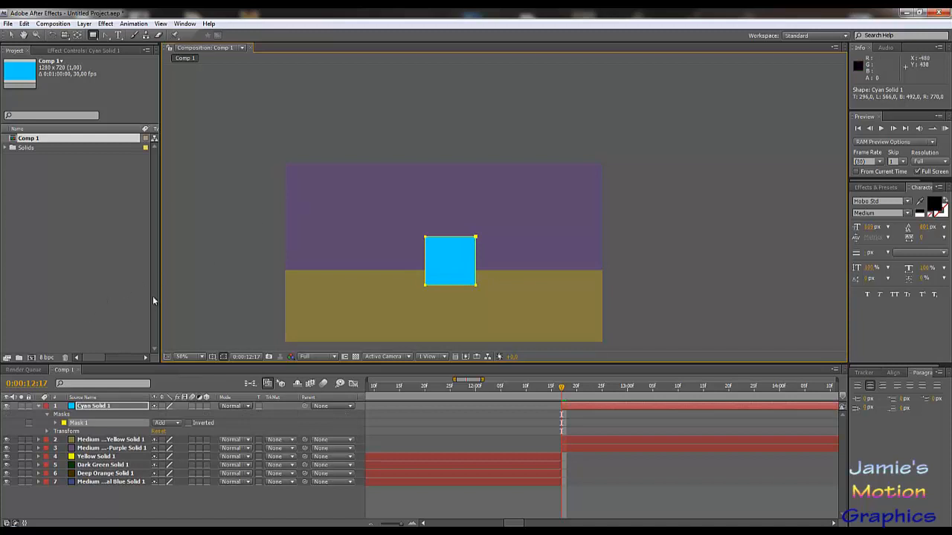
click(56, 423)
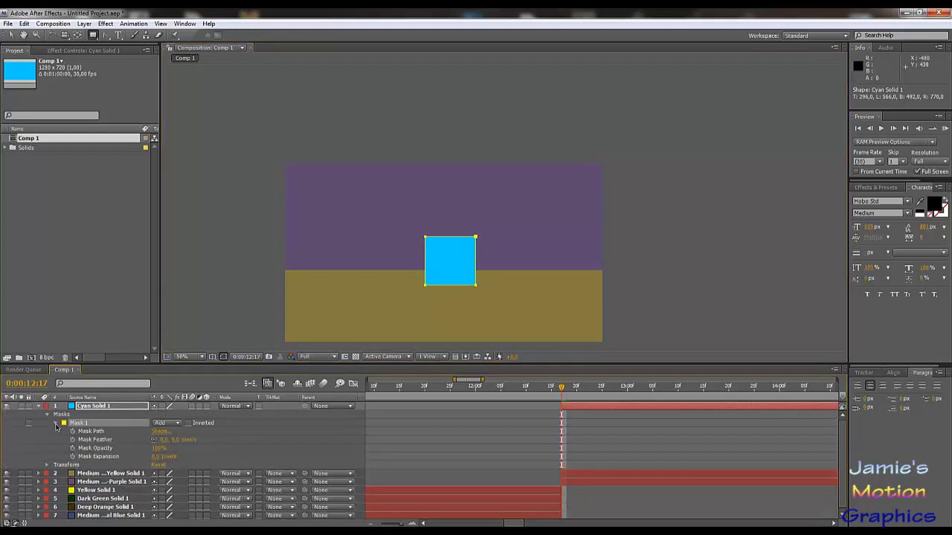
click(157, 432)
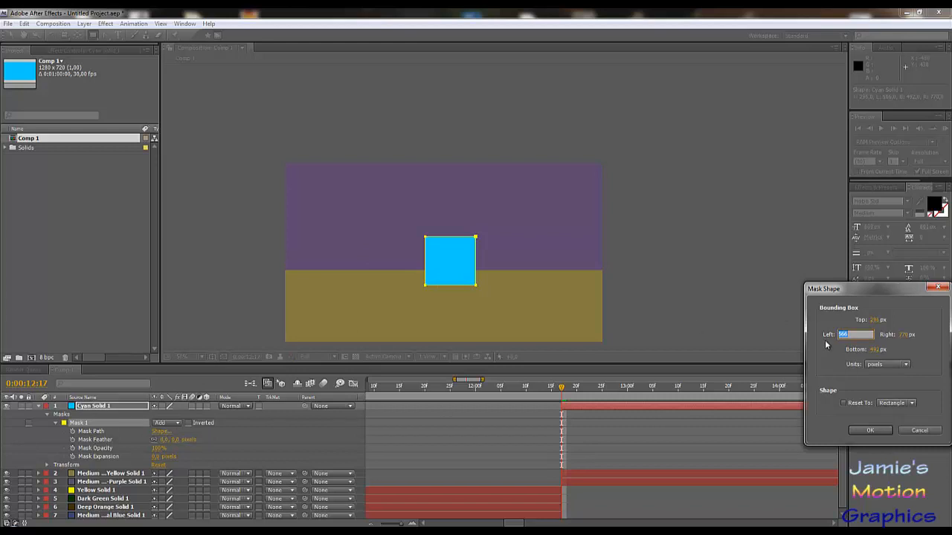
key(shift+Tab)
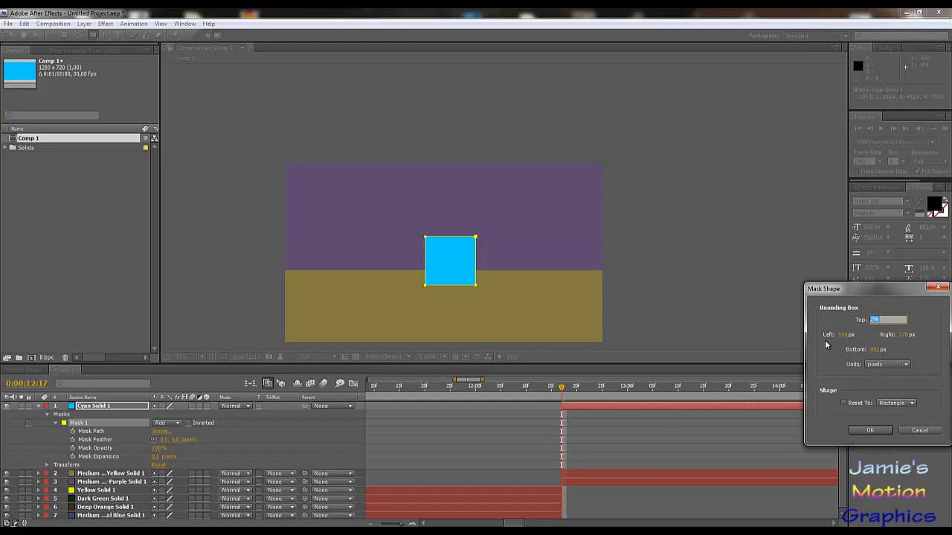
text(263)
key(Tab)
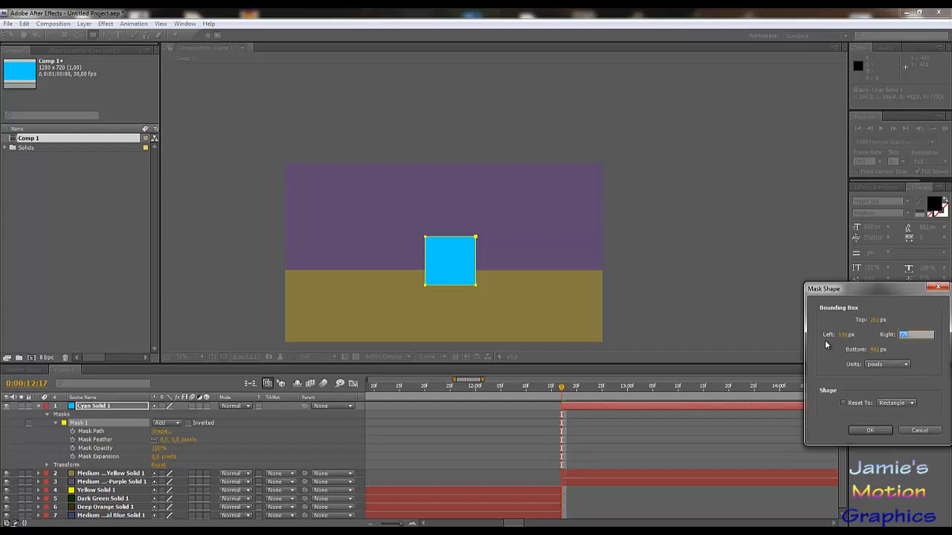
text(740)
key(Tab)
text(463)
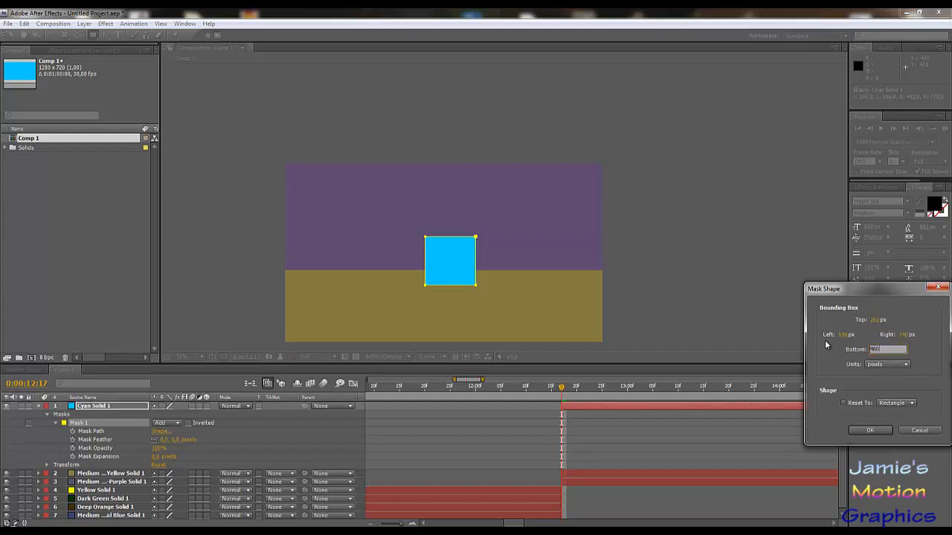
key(Return)
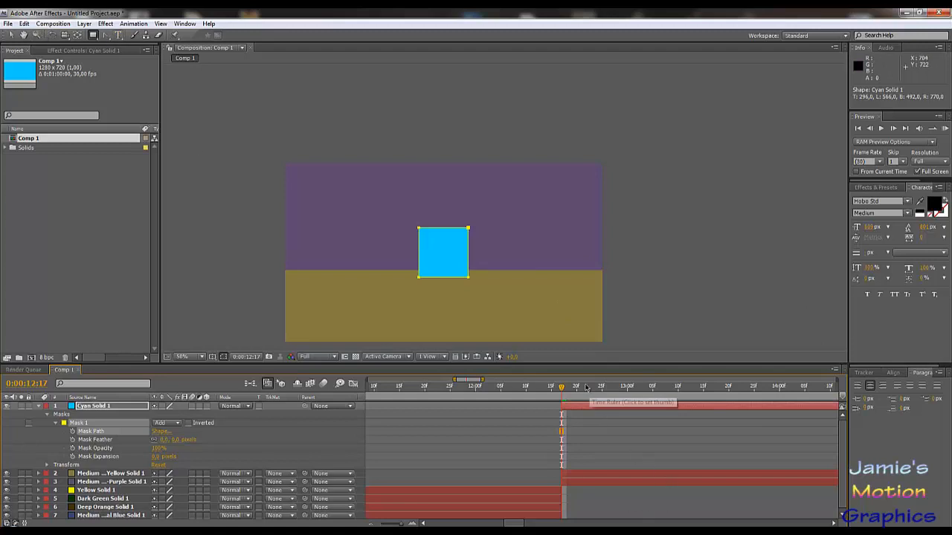
Add Mask Path, Rotation and Position keyframes to the cyan solid at 0:00:17:00.
drag(581, 393, 777, 401)
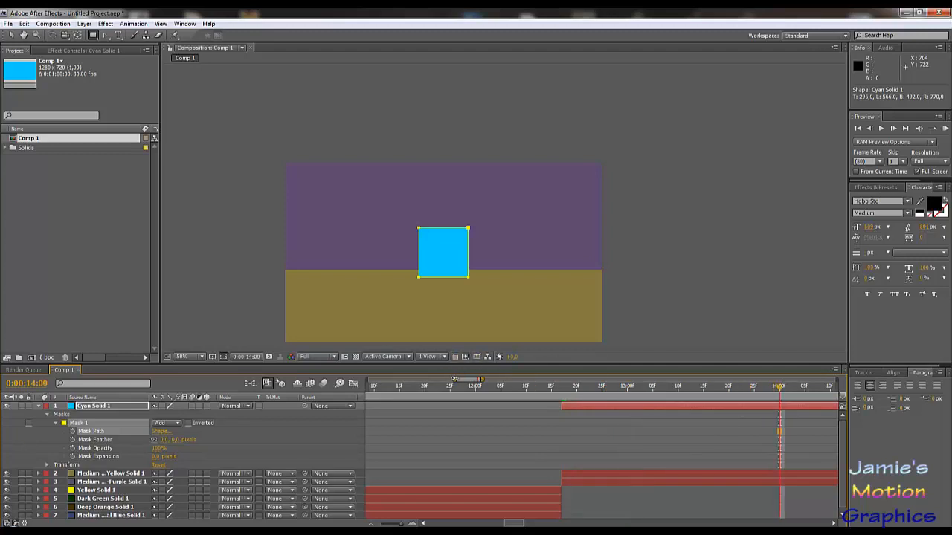
drag(452, 379, 402, 380)
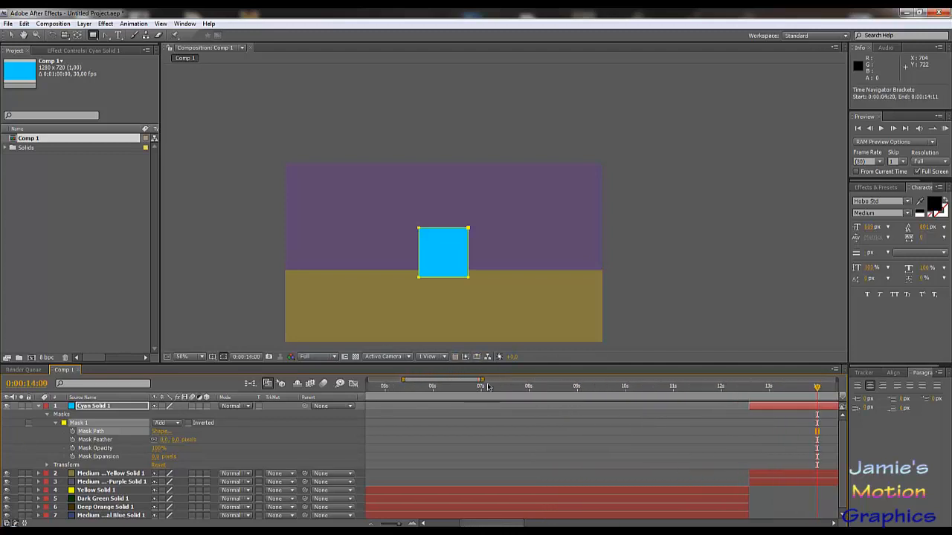
drag(482, 379, 639, 401)
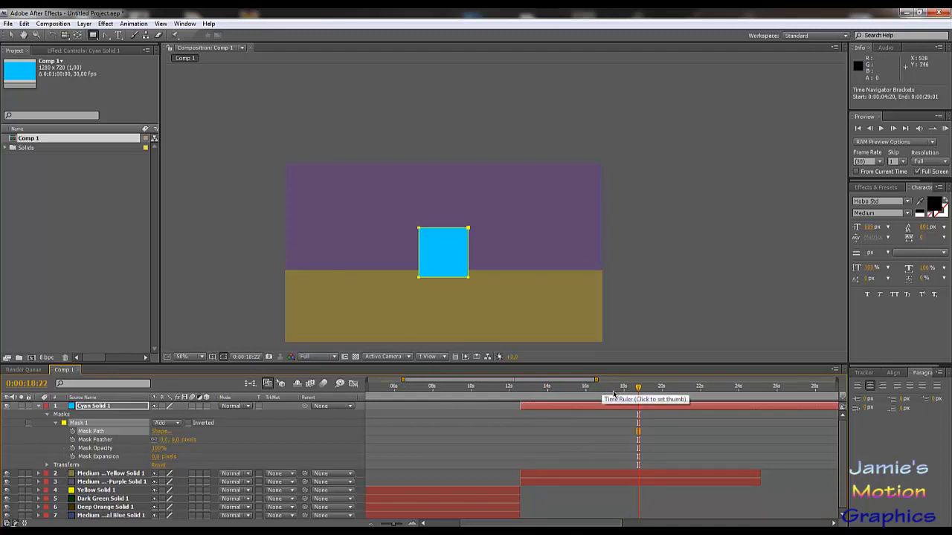
mouse_move(597, 388)
mouse_down()
mouse_move(612, 396)
mouse_move(604, 393)
mouse_up()
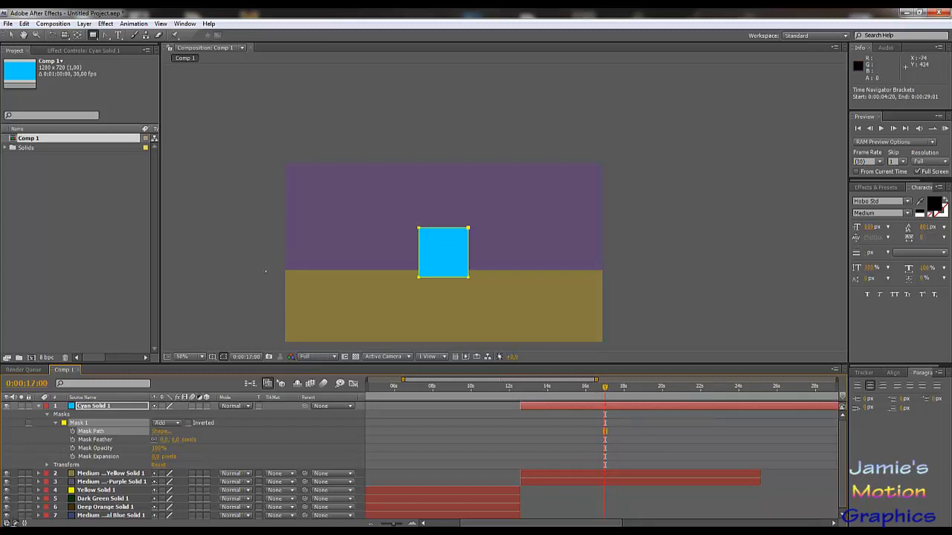
click(72, 431)
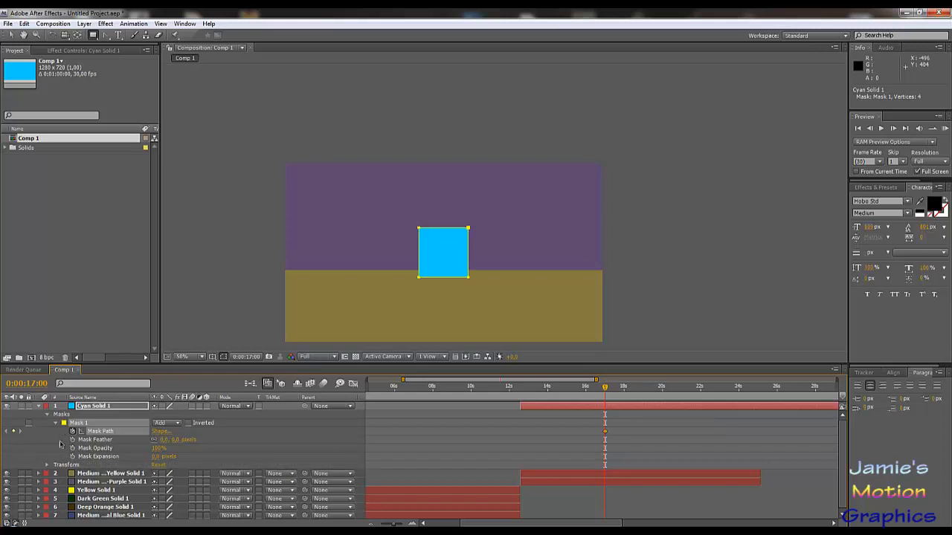
click(48, 464)
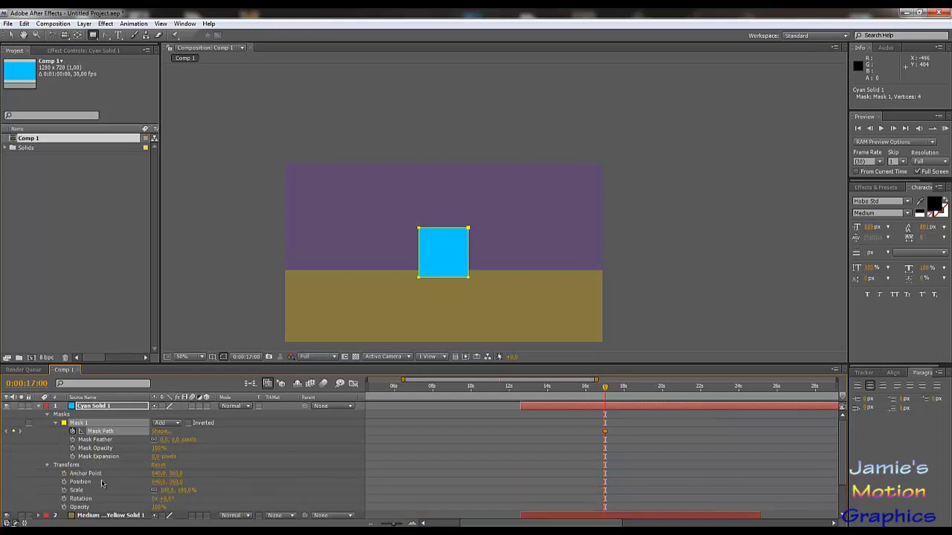
click(64, 499)
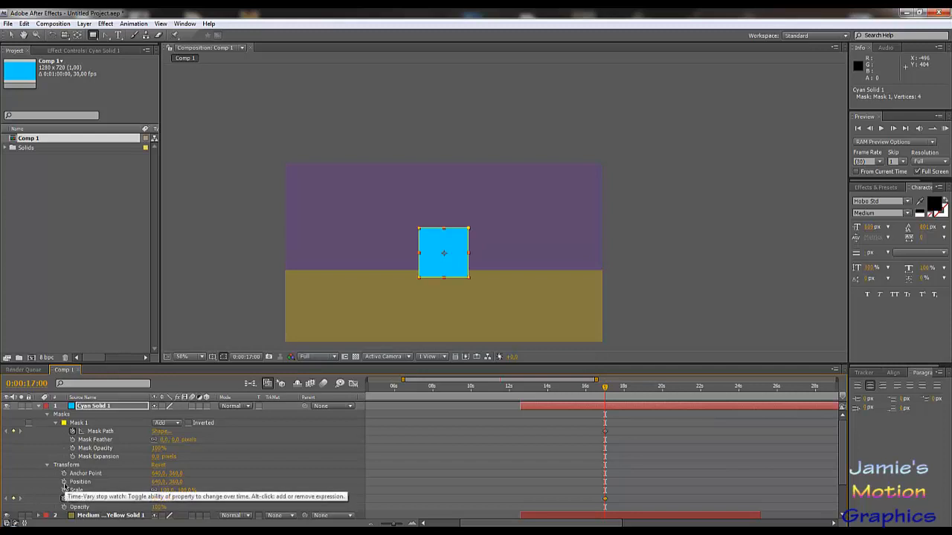
click(64, 482)
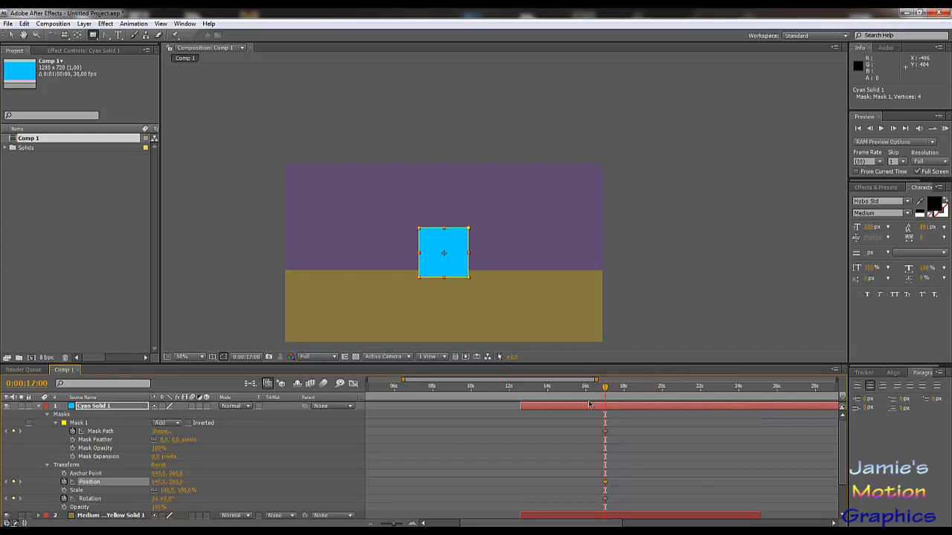
Add a Position keyframe to the cyan solid at 0:00:12:17, where its layer begins.
drag(536, 395, 520, 397)
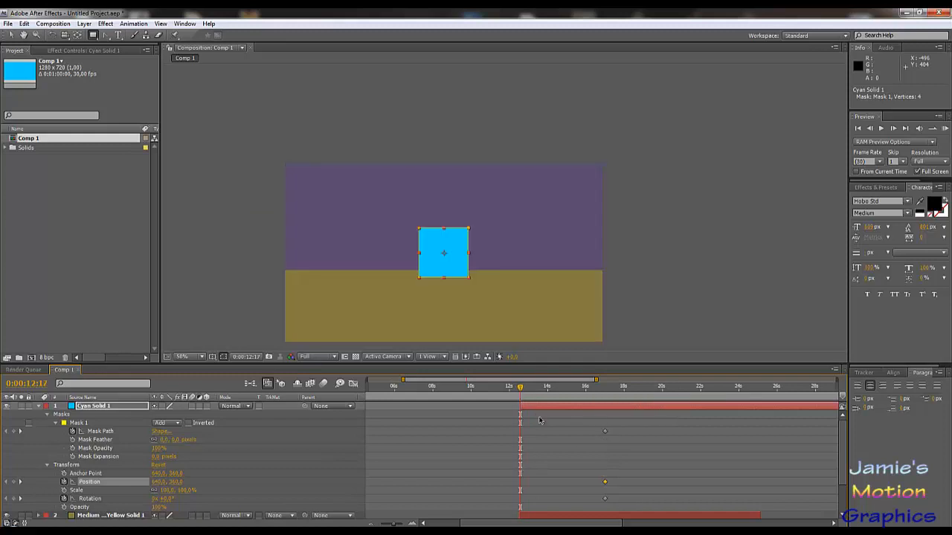
click(15, 483)
Try starting the cyan square at the left side of the frame, with its X position at 130.
drag(158, 481, 82, 481)
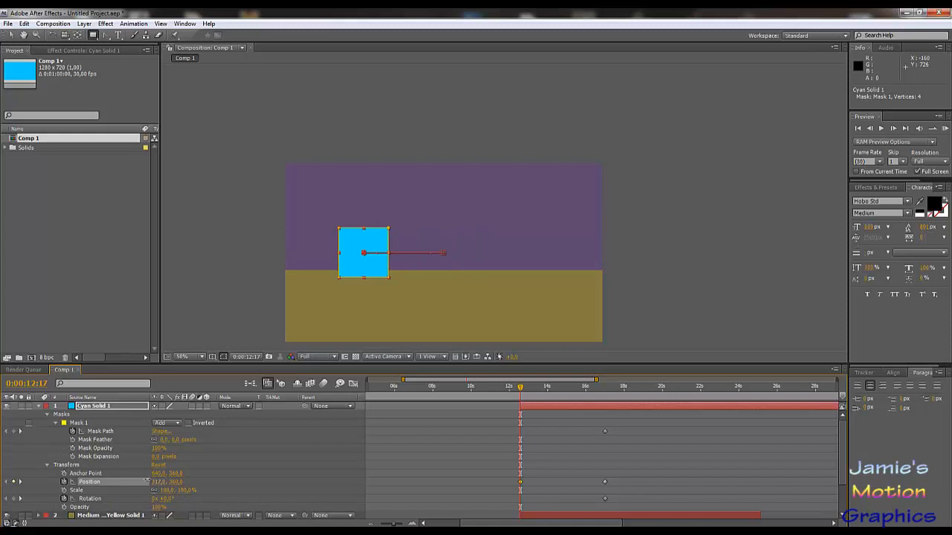
drag(158, 484, 55, 483)
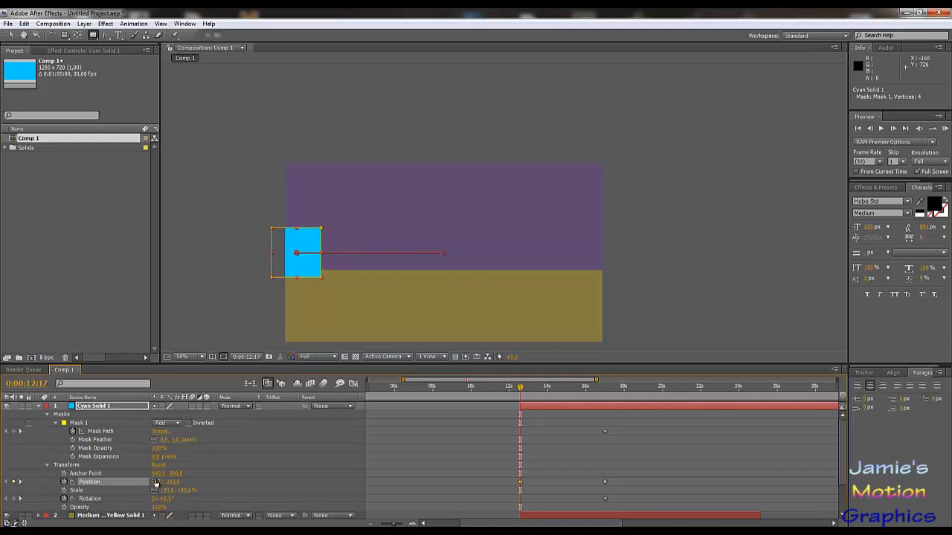
drag(158, 484, 67, 481)
click(63, 474)
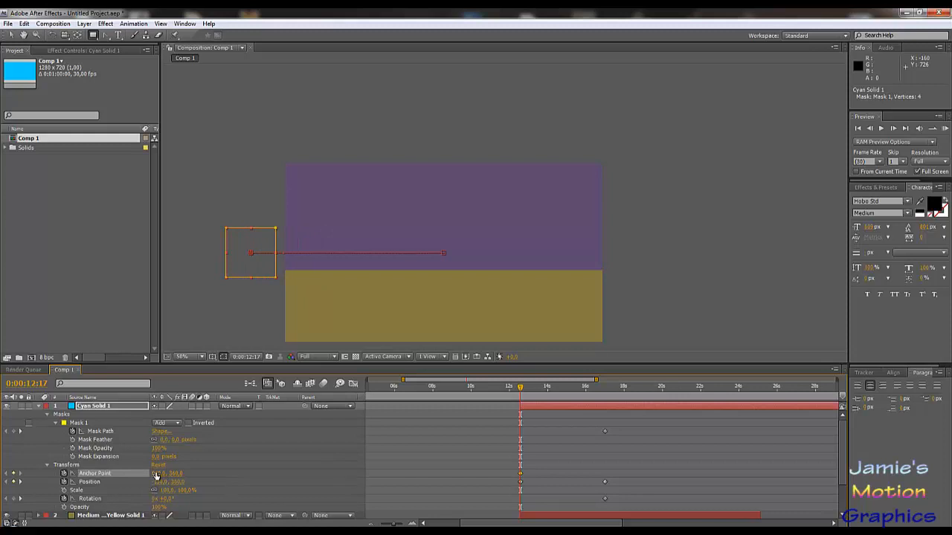
click(159, 481)
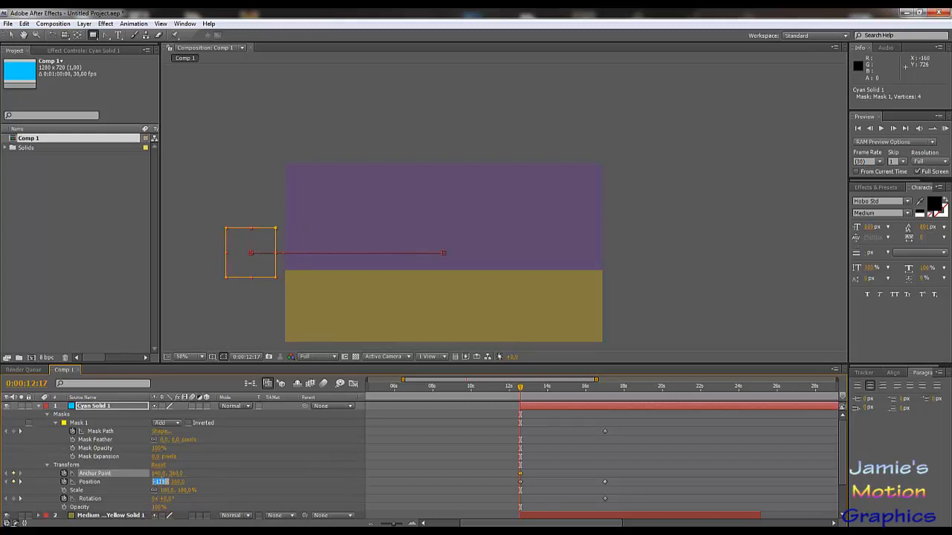
click(64, 474)
key(Return)
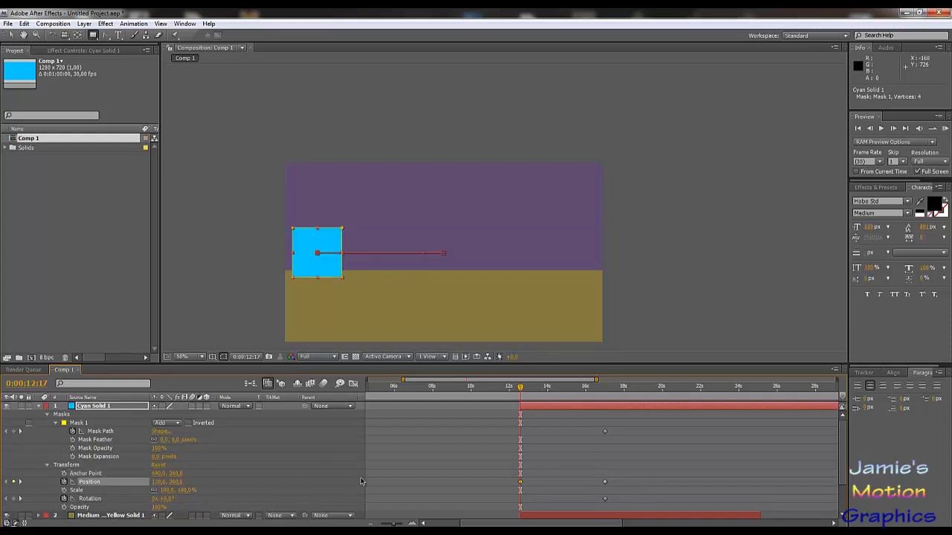
Set the cyan square's X position at 0:00:12:17 to 1410 and raise it above the frame's upper right corner.
click(159, 482)
key(Return)
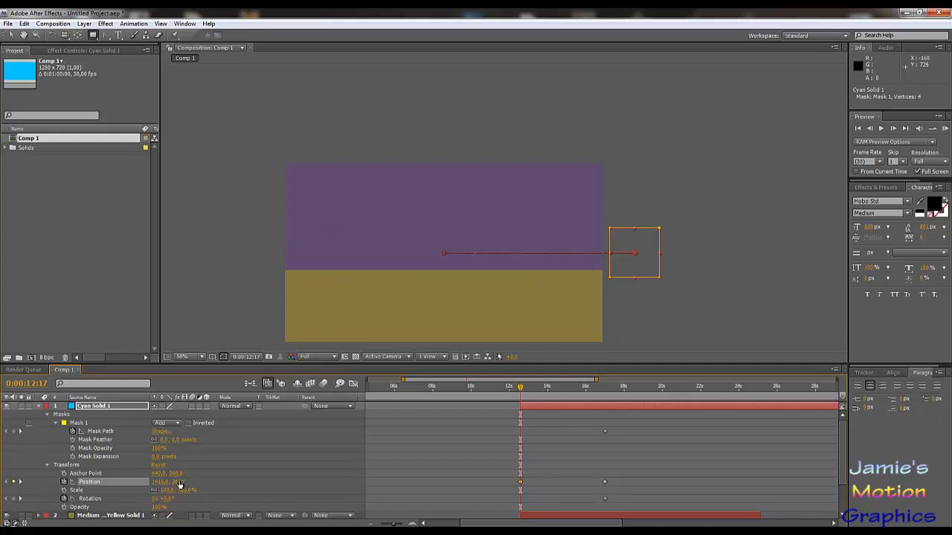
drag(178, 483, 2, 463)
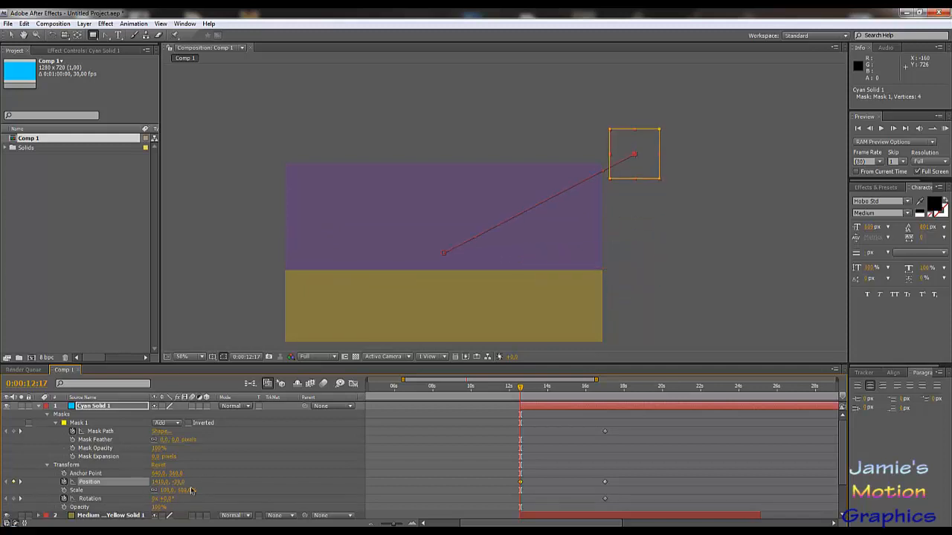
drag(178, 483, 134, 483)
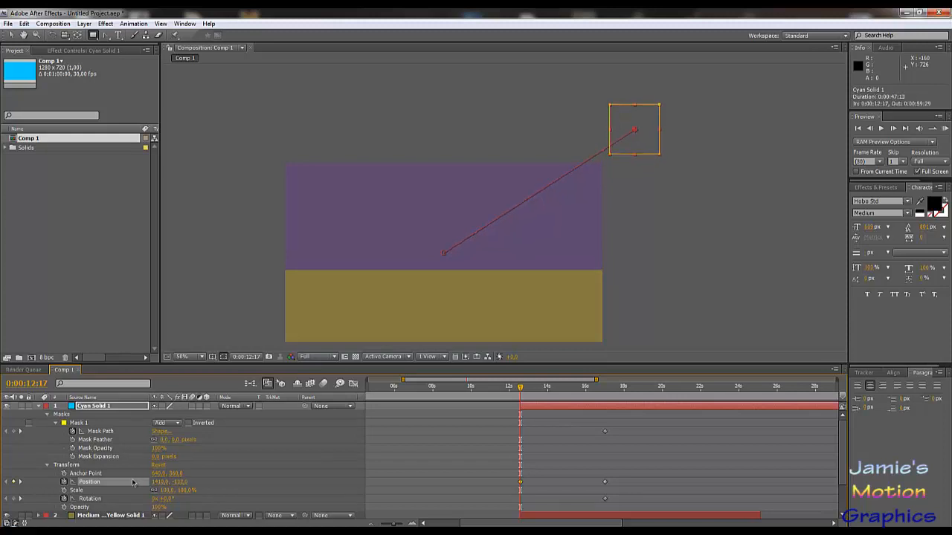
Try lowering both Position keyframes of the cyan square together, and undo the change.
click(146, 484)
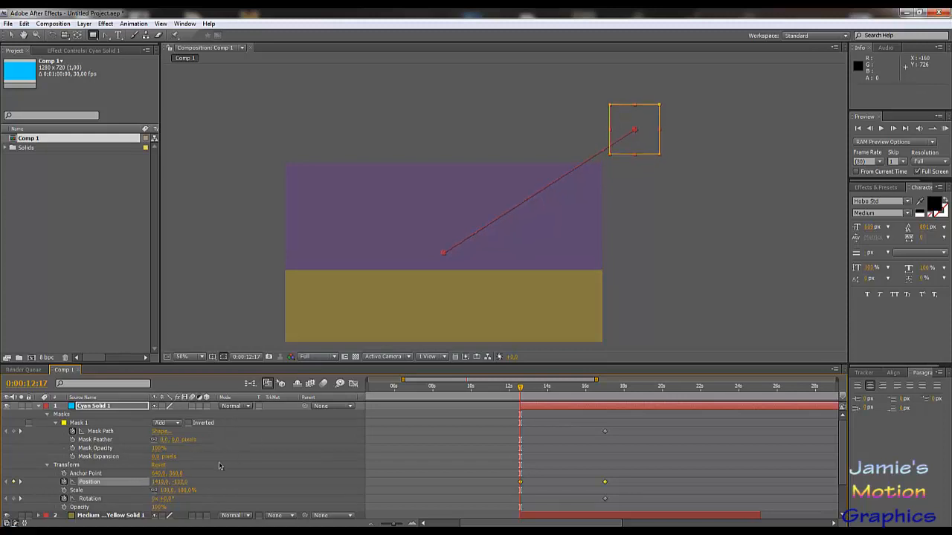
drag(177, 482, 280, 485)
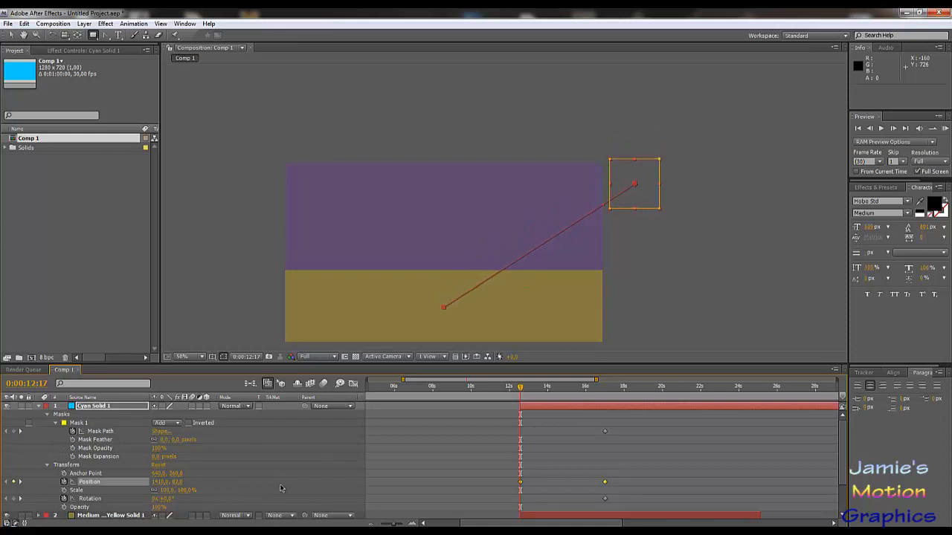
key(ctrl+z)
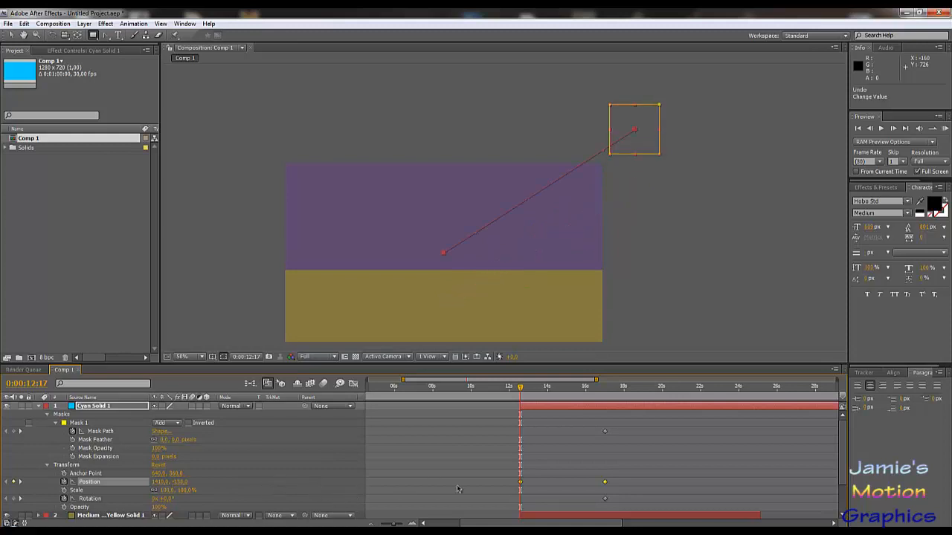
Set only the 0:00:12:17 keyframe's Y position to 0 and bend the square's motion path into an upward-bulging curve.
click(541, 485)
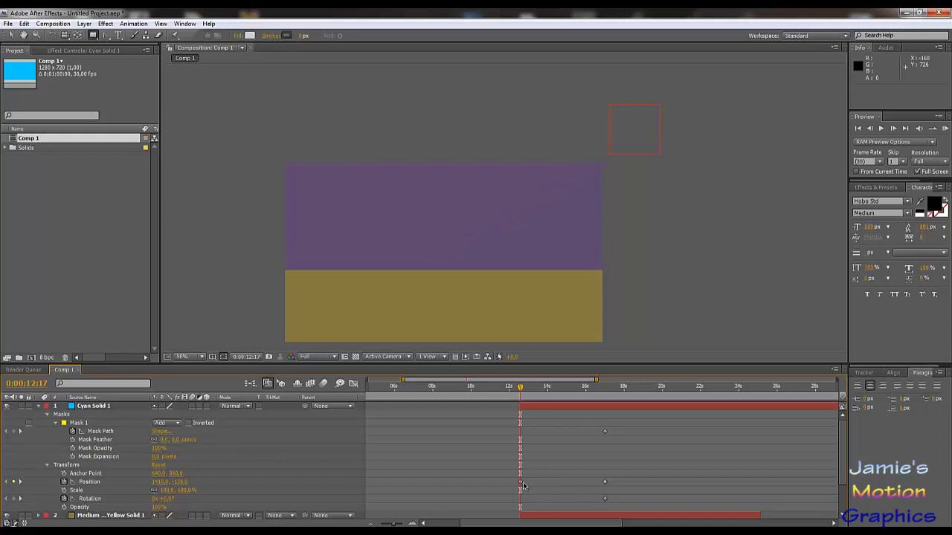
click(520, 483)
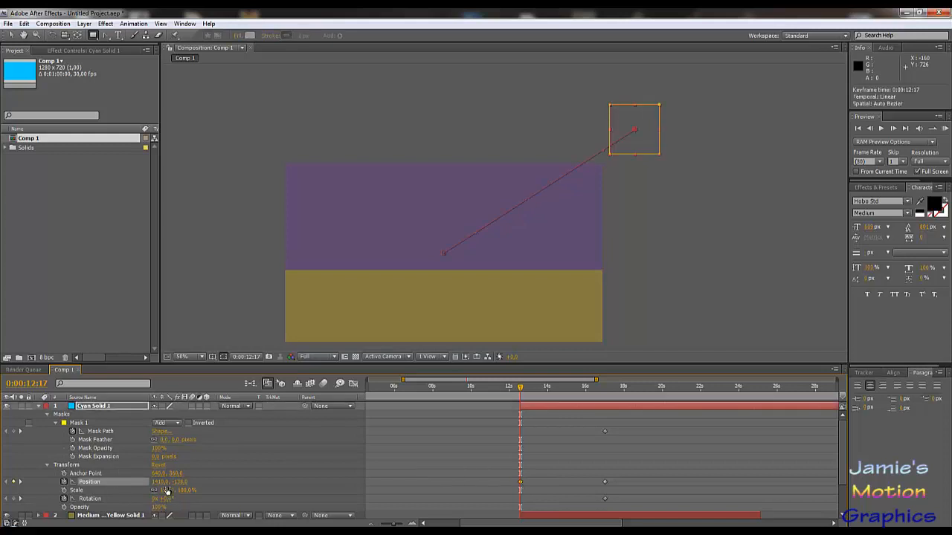
drag(177, 482, 206, 485)
click(205, 485)
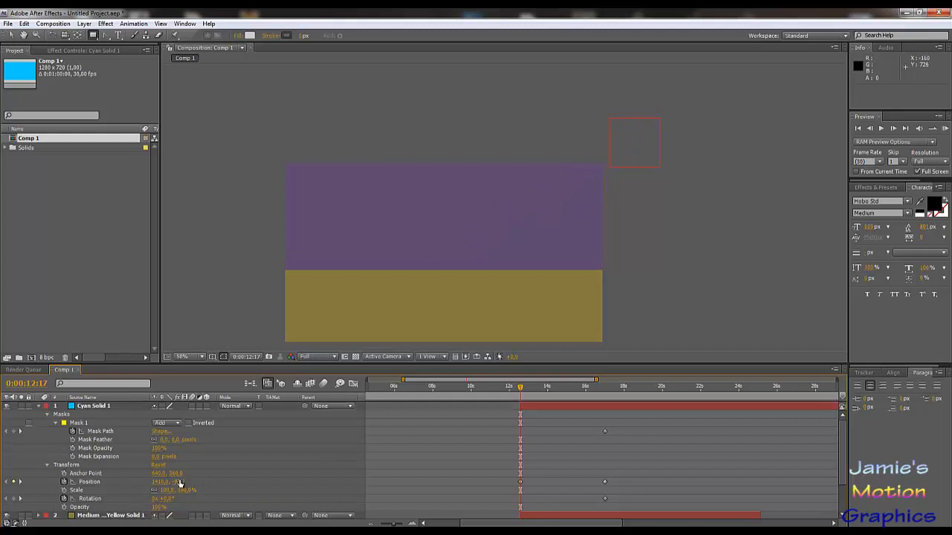
click(180, 482)
text(0)
key(Return)
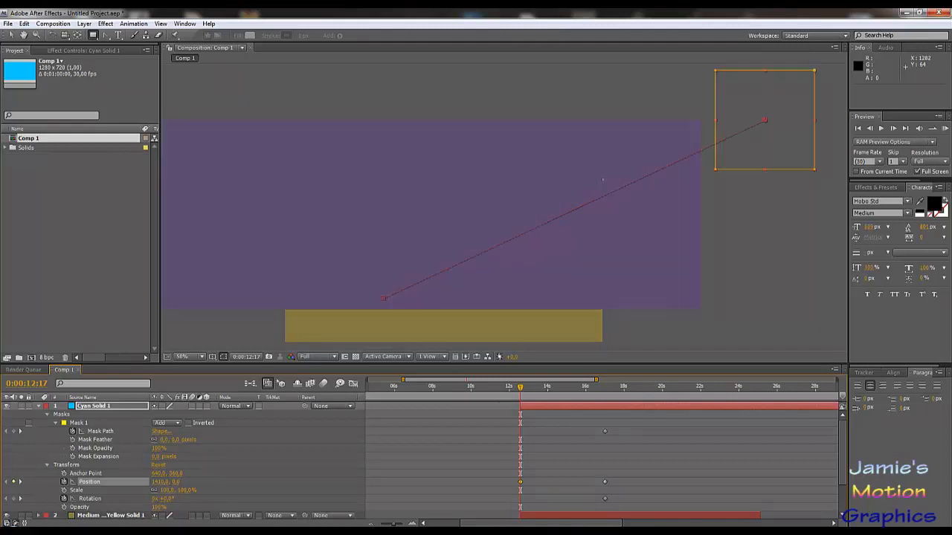
click(12, 35)
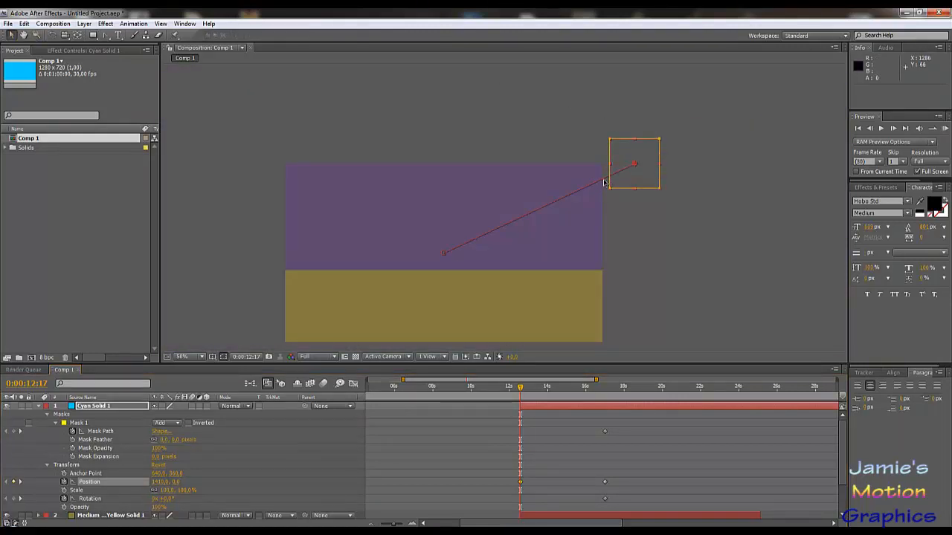
drag(604, 183, 476, 174)
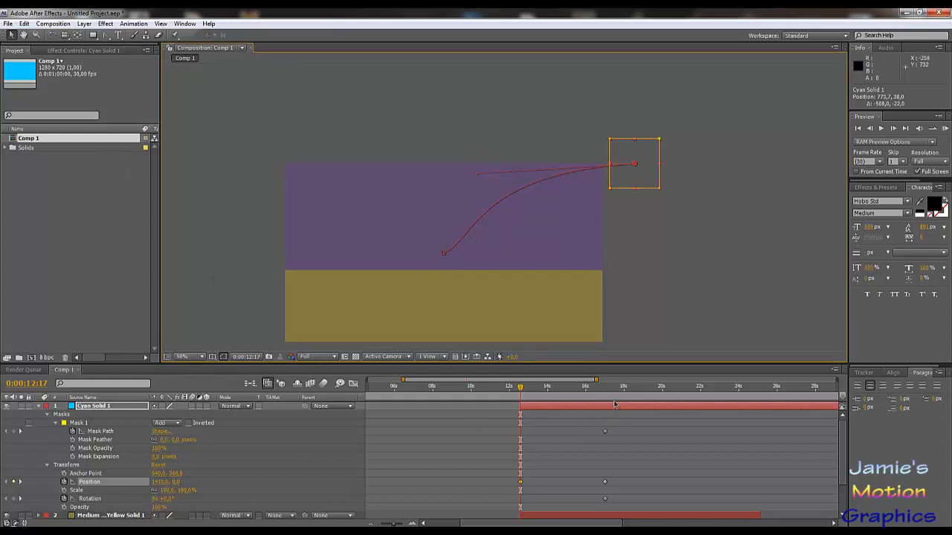
Add Position, Rotation and Mask Path keyframes to the cyan solid at 0:00:21:12.
drag(617, 387, 688, 410)
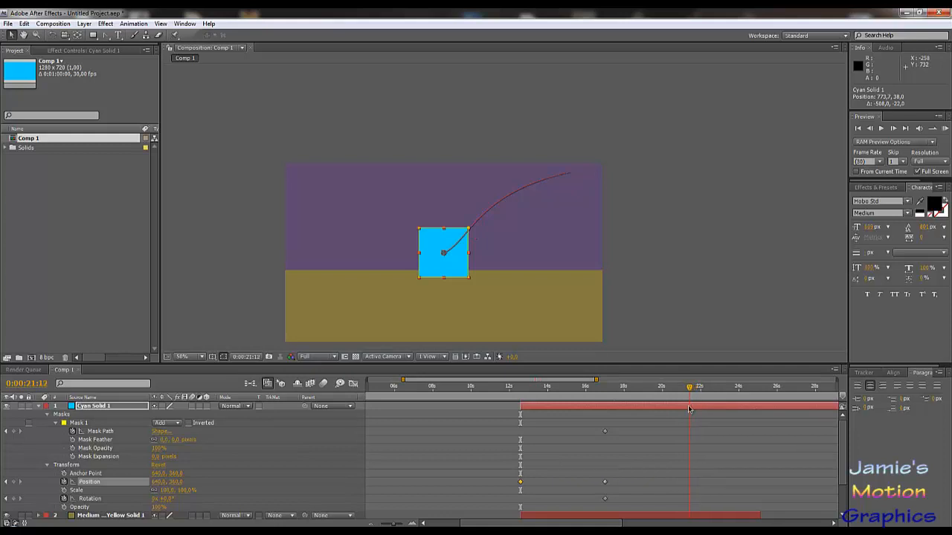
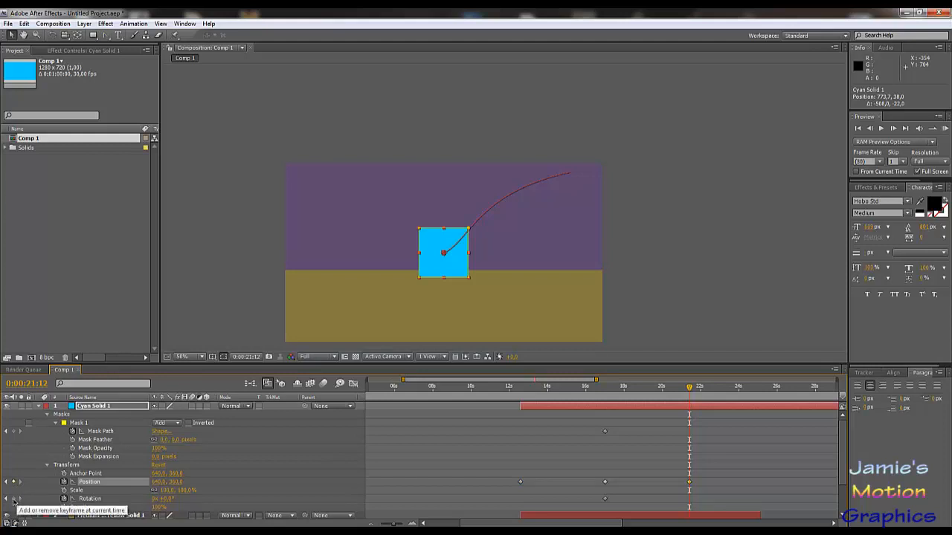
click(13, 499)
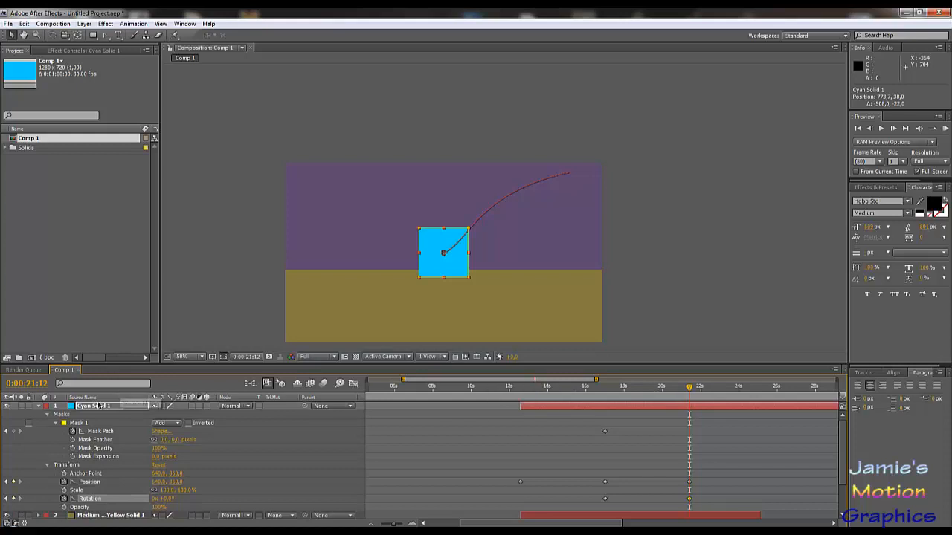
click(14, 433)
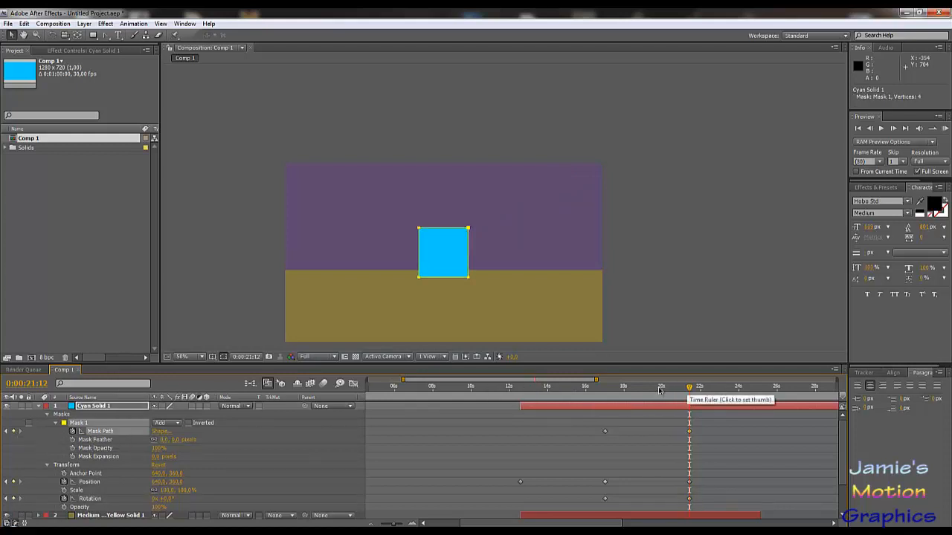
Add Rotation and Mask Path keyframes to the cyan solid at 0:00:12:17.
drag(658, 392, 522, 403)
key(Page_Up)
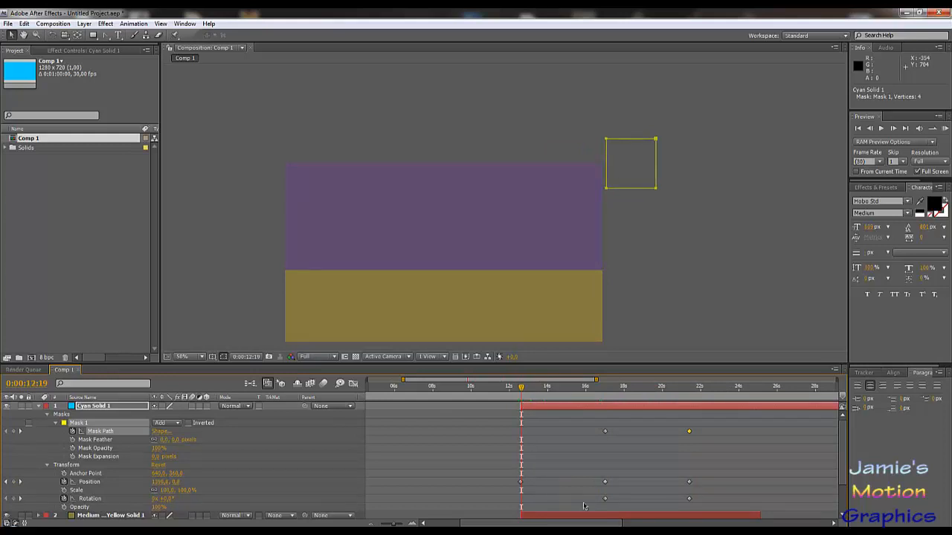
key(Page_Up)
key(Page_Up)
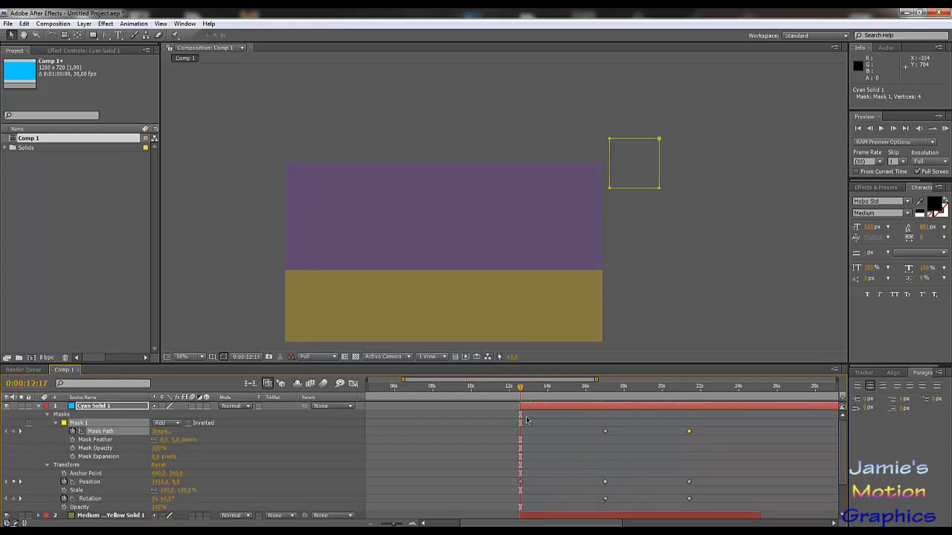
click(14, 499)
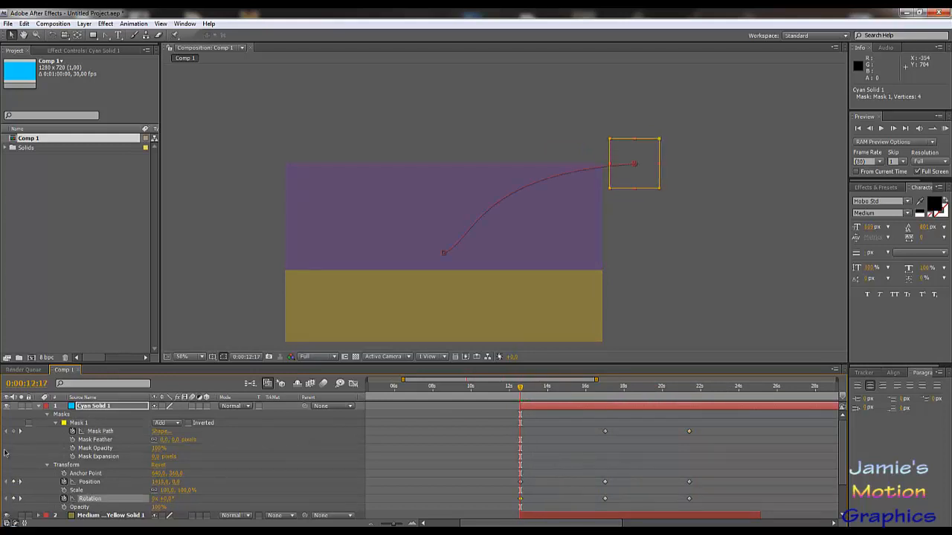
click(11, 433)
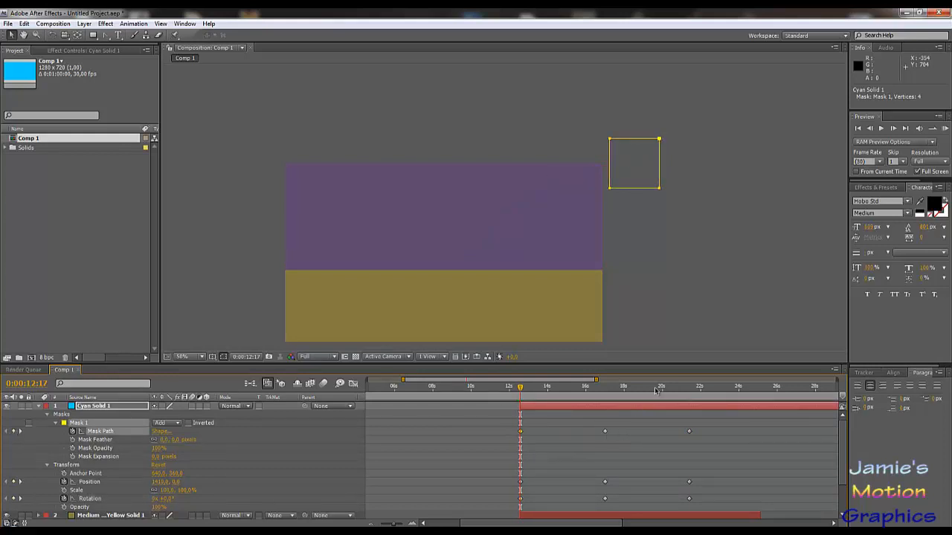
Set the cyan square's Position at 0:00:21:12 to -130, 0.
drag(656, 392, 689, 395)
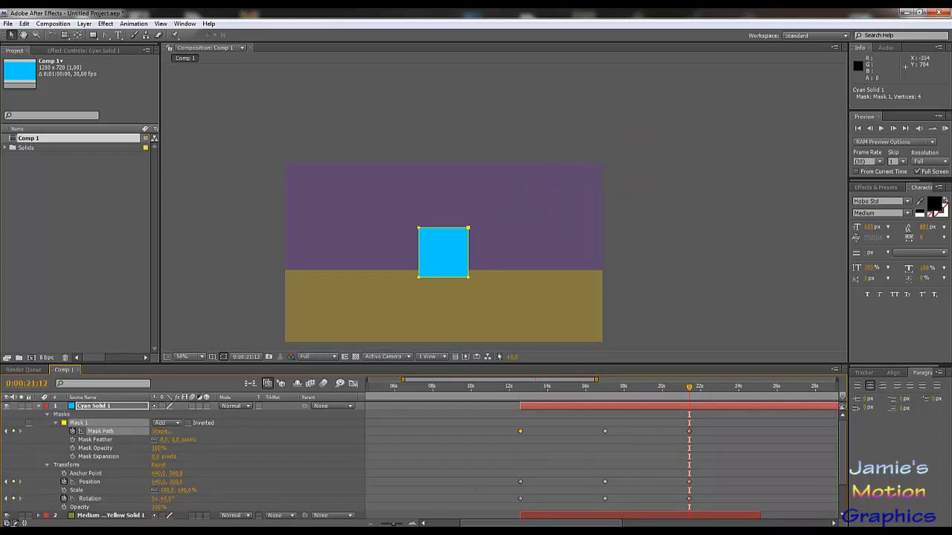
click(157, 482)
text(-130)
key(Tab)
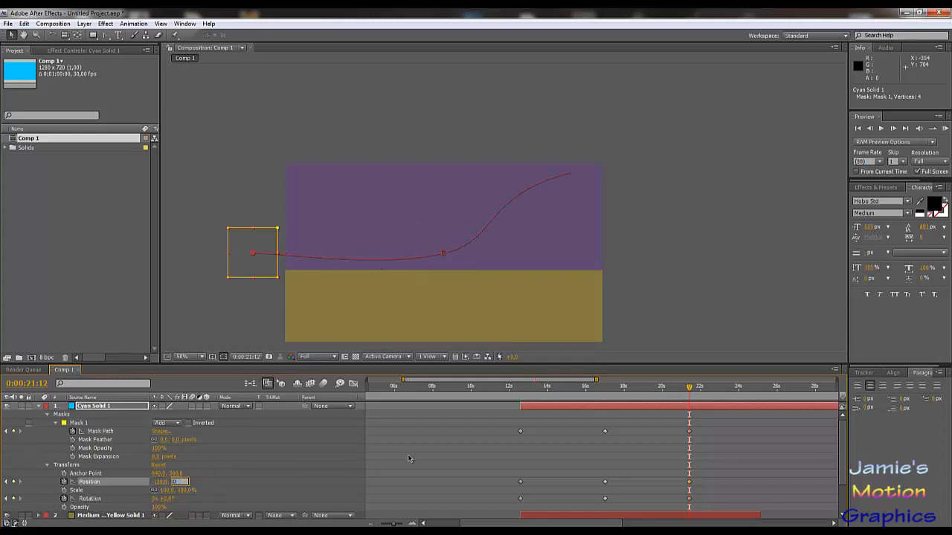
text(0)
key(Return)
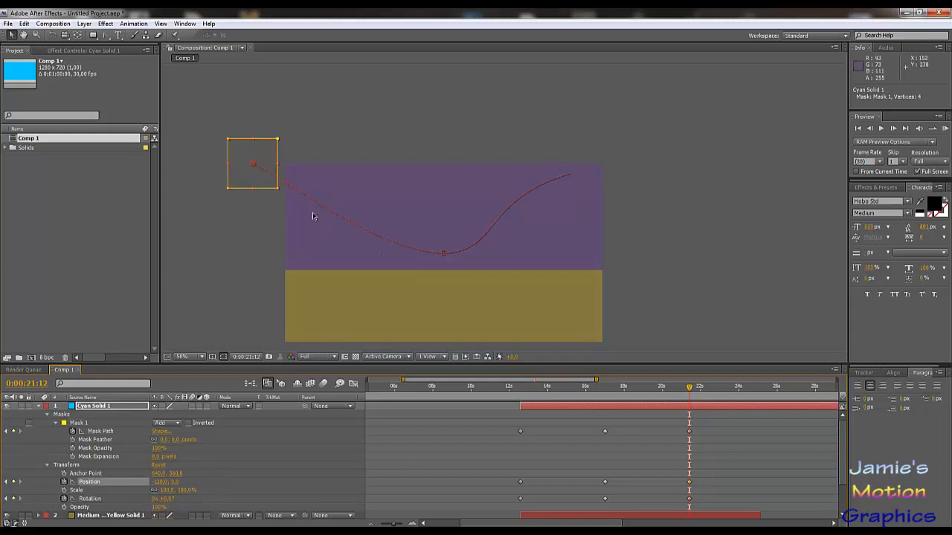
Bend the exit half of the cyan square's motion path upward and convert its middle keyframe to a sharp corner.
drag(285, 183, 421, 164)
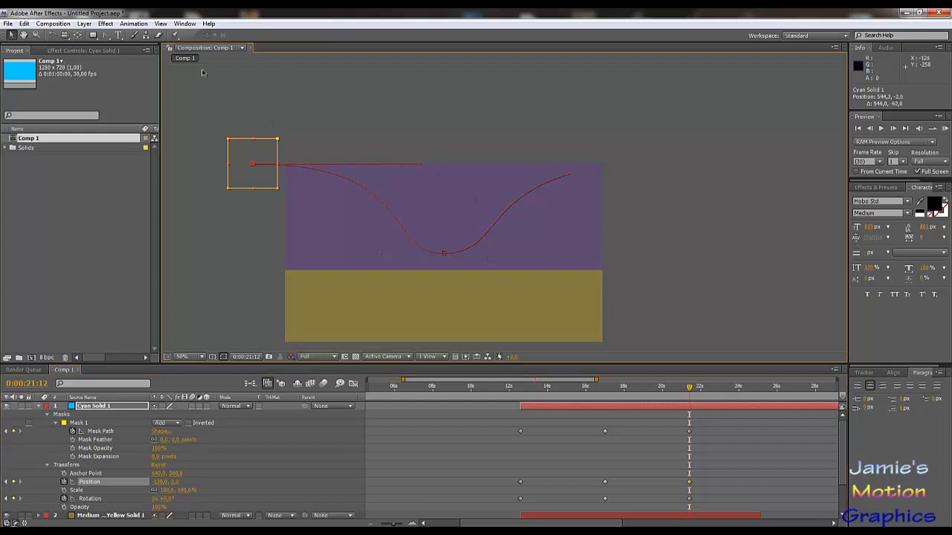
ctrl+click(443, 254)
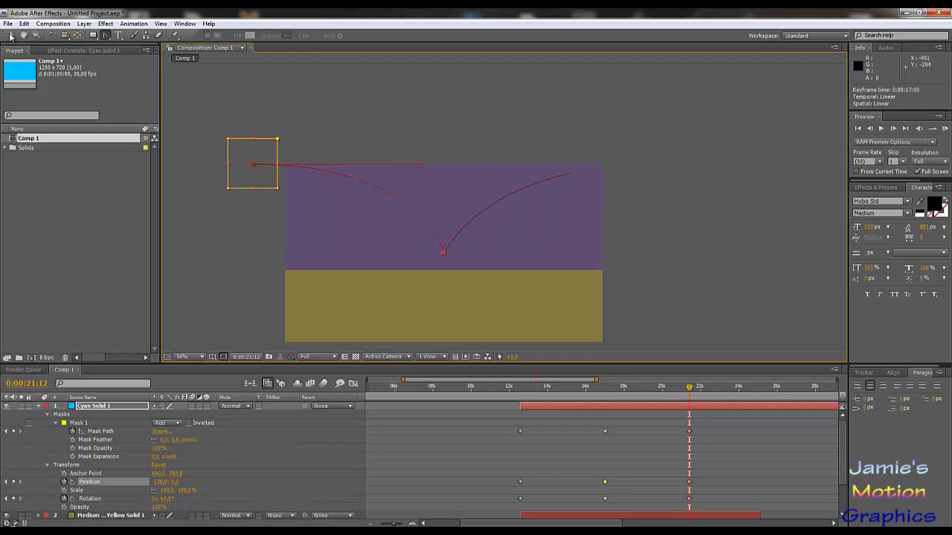
key(v)
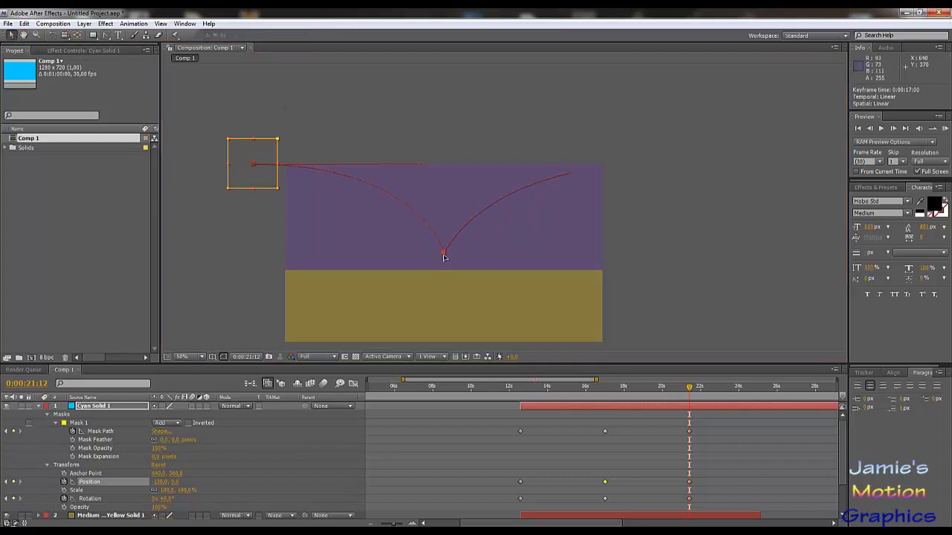
Lower the cyan square's middle Position keyframe at 0:00:17:00 to about 640, 492, within the yellow ground.
drag(443, 255, 448, 300)
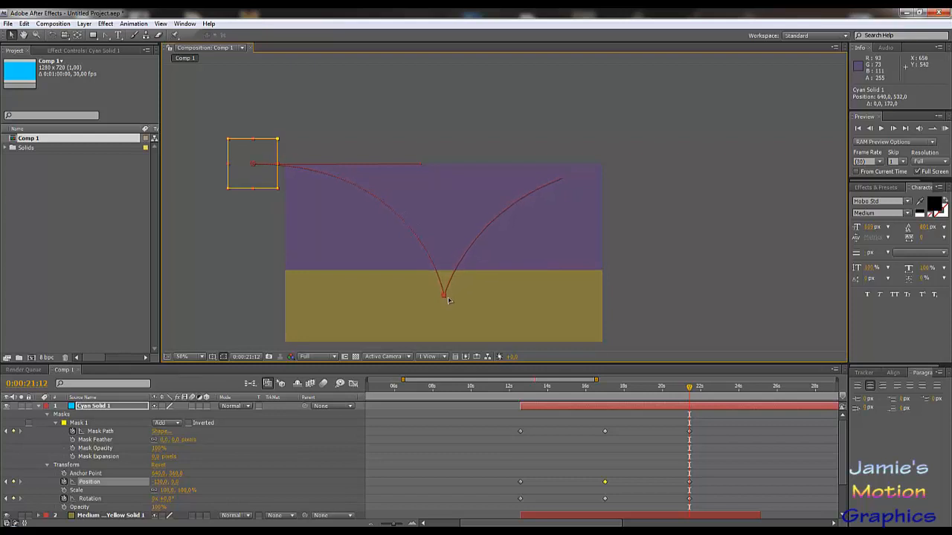
drag(652, 397, 605, 405)
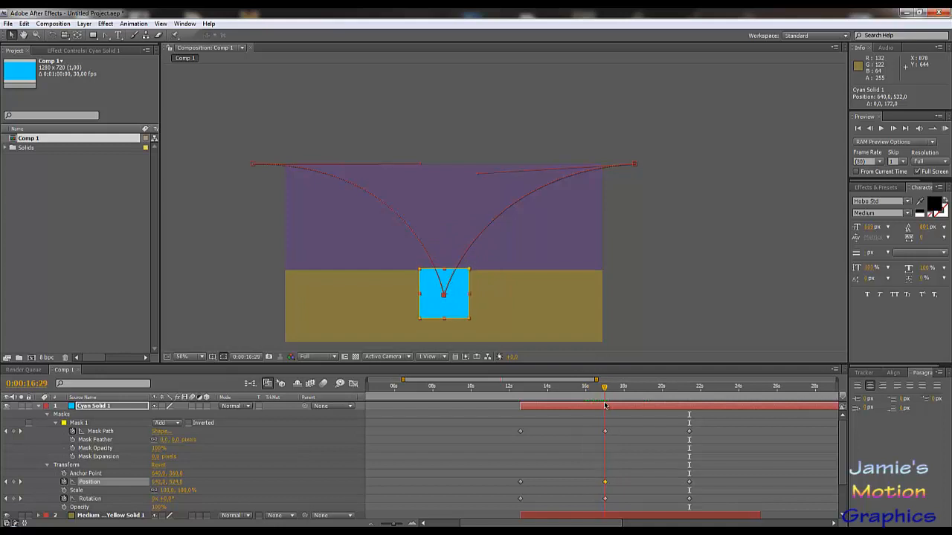
drag(605, 406, 606, 406)
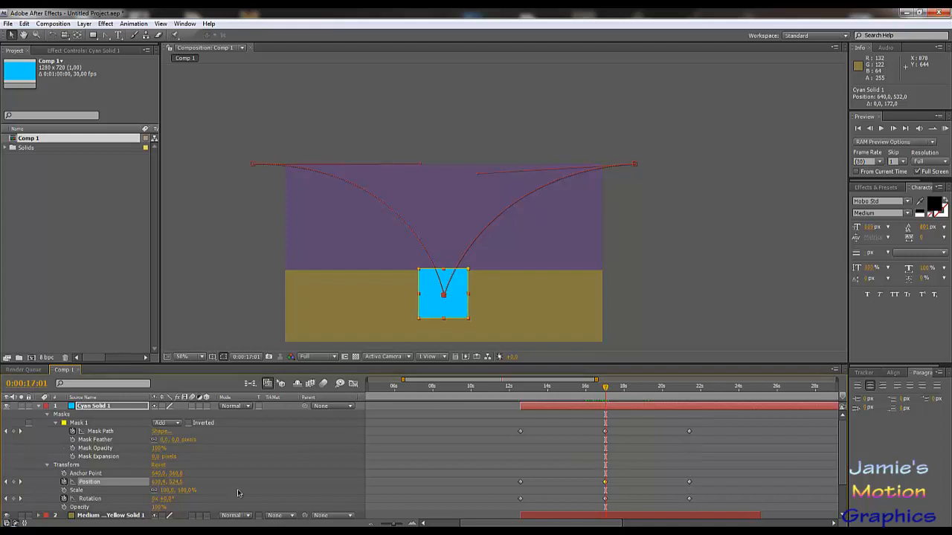
drag(173, 482, 168, 482)
key(ctrl+z)
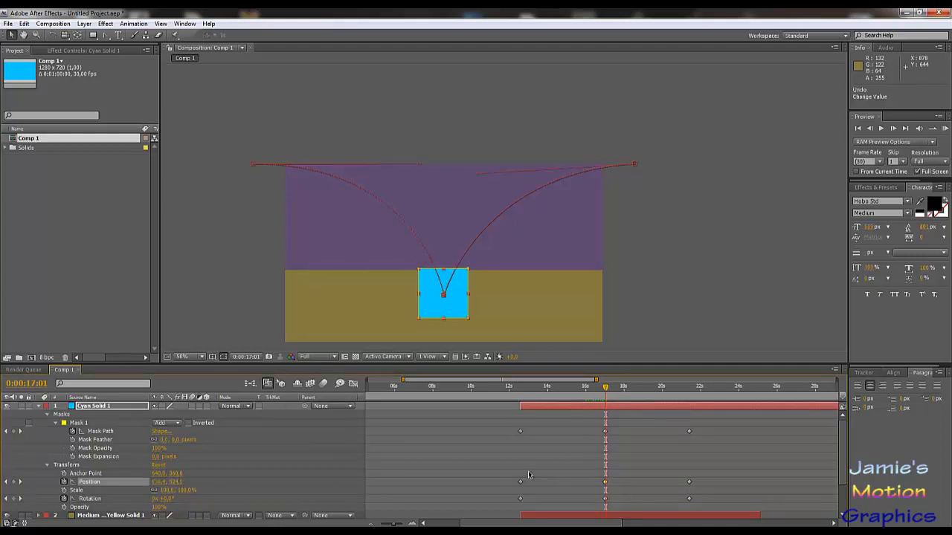
click(605, 484)
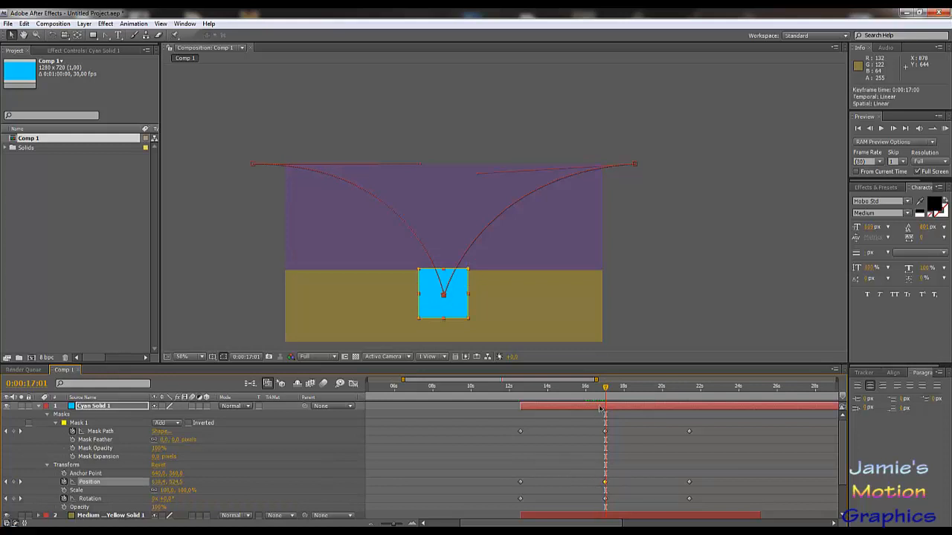
drag(605, 386, 559, 407)
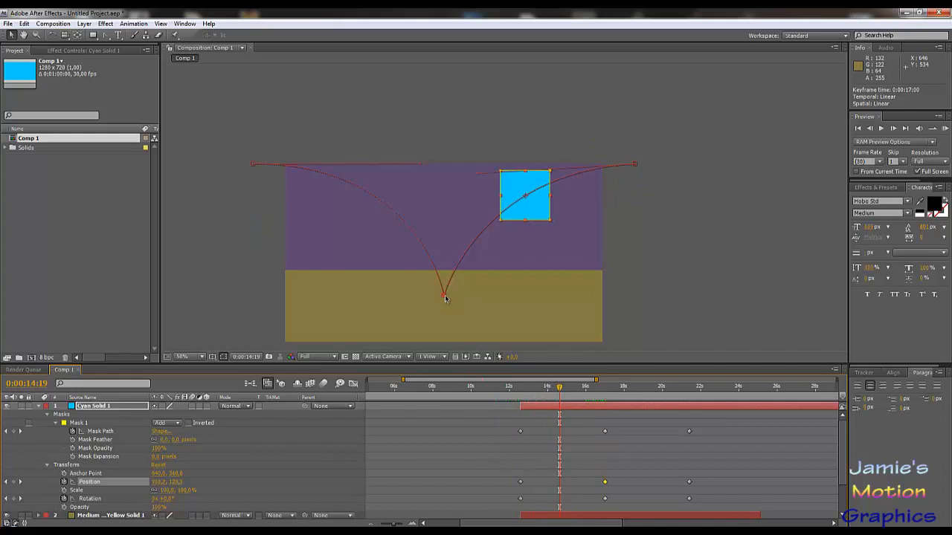
mouse_move(445, 298)
mouse_down()
mouse_move(447, 276)
mouse_move(447, 288)
mouse_up()
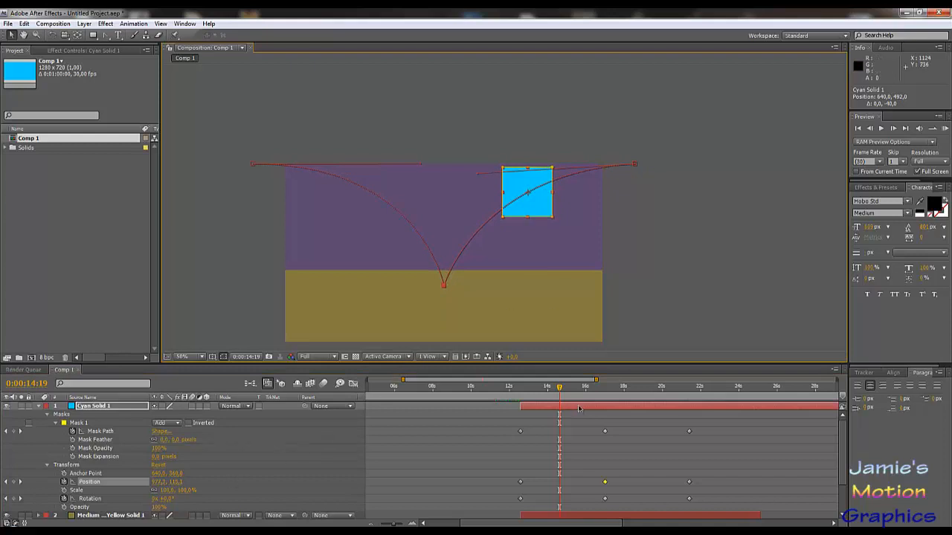
Review the cyan square's entry along the curved path, frame by frame around its start at 0:00:12:17.
drag(560, 388, 523, 408)
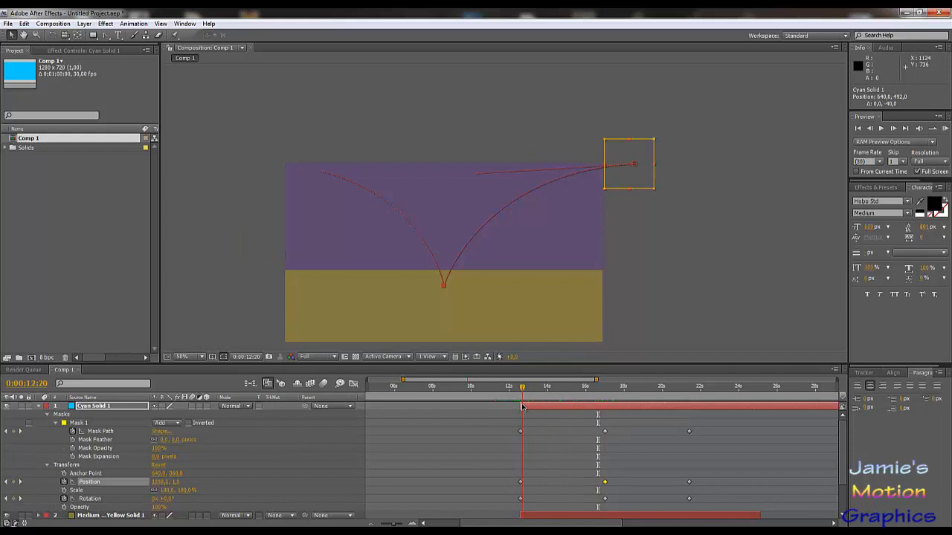
key(Page_Up)
key(Page_Up)
key(Page_Up)
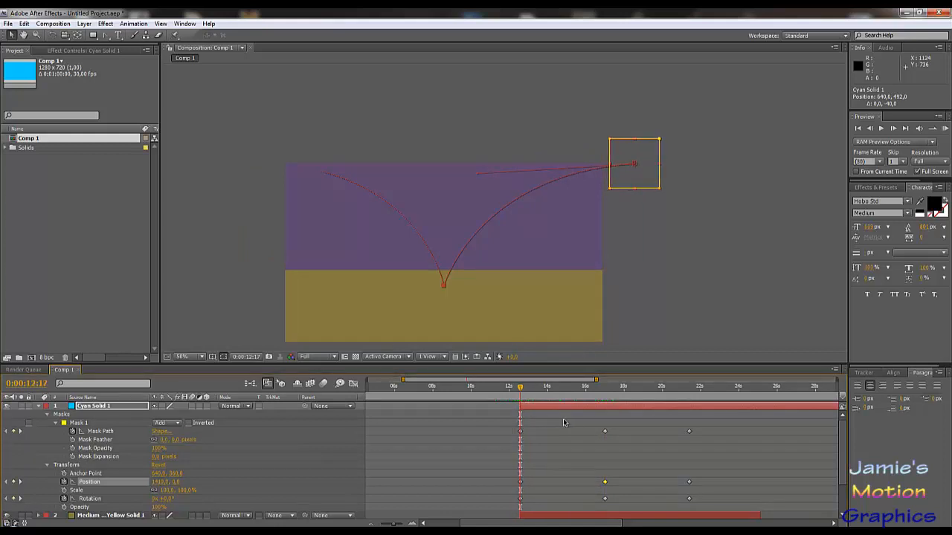
key(Page_Down)
key(Page_Up)
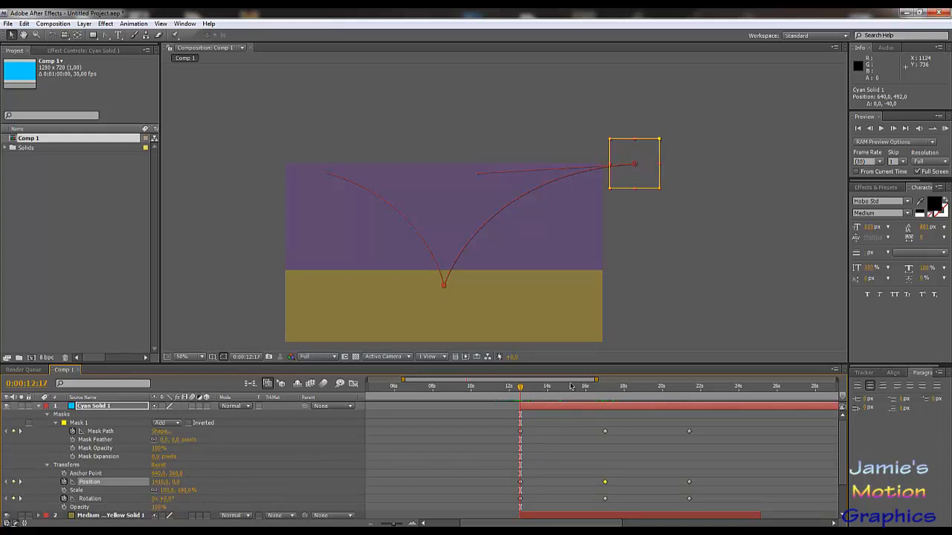
click(570, 387)
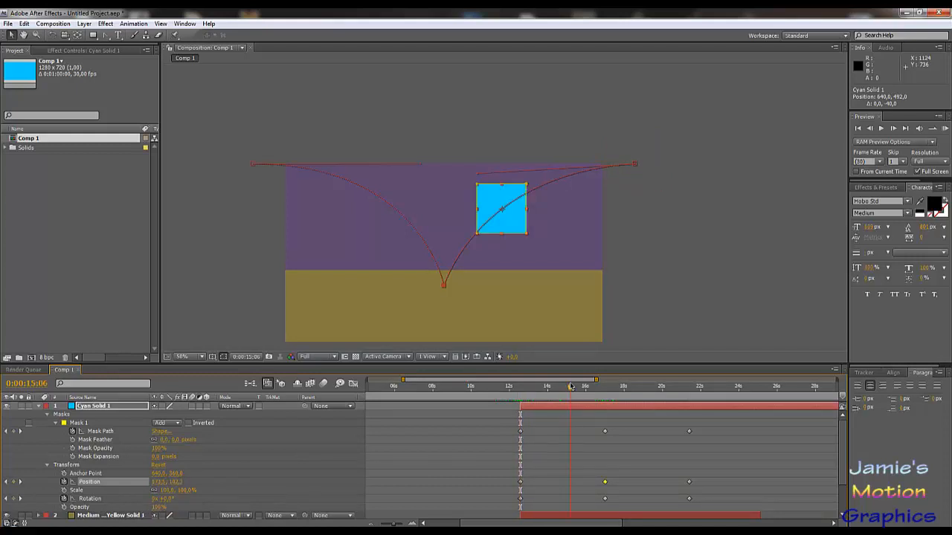
drag(570, 386, 518, 395)
key(Page_Down)
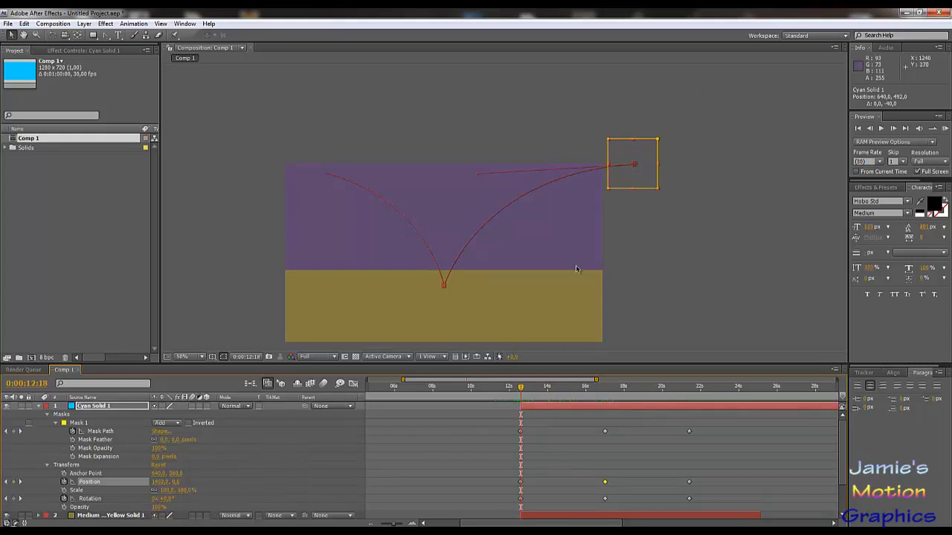
key(Page_Down)
key(Page_Up)
key(Page_Up)
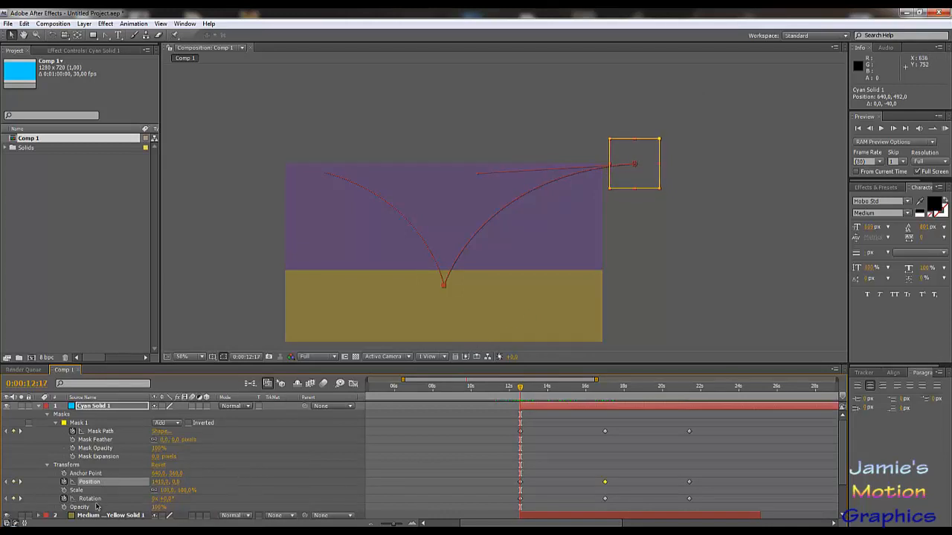
Try a Rotation of -1 revolution on the cyan square at 0:00:12:17 and preview the spin.
click(160, 498)
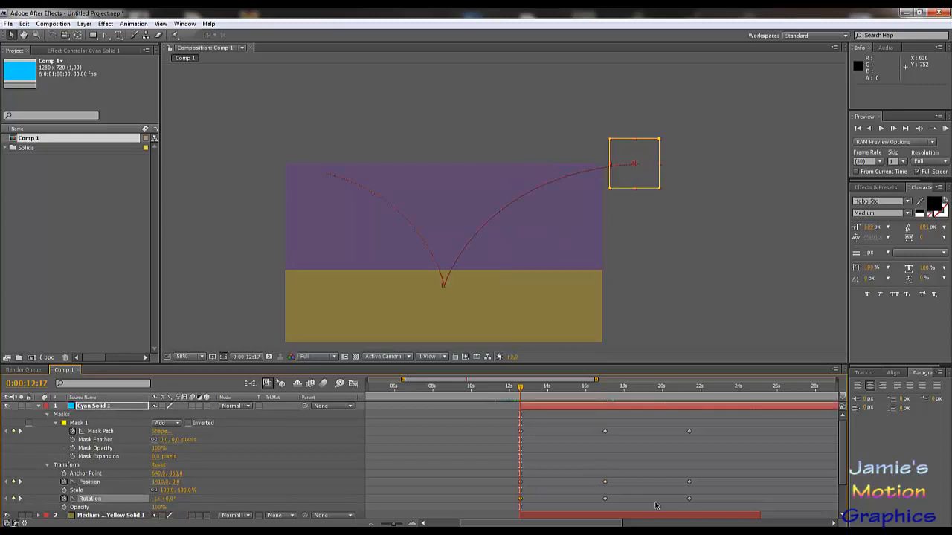
drag(520, 389, 545, 392)
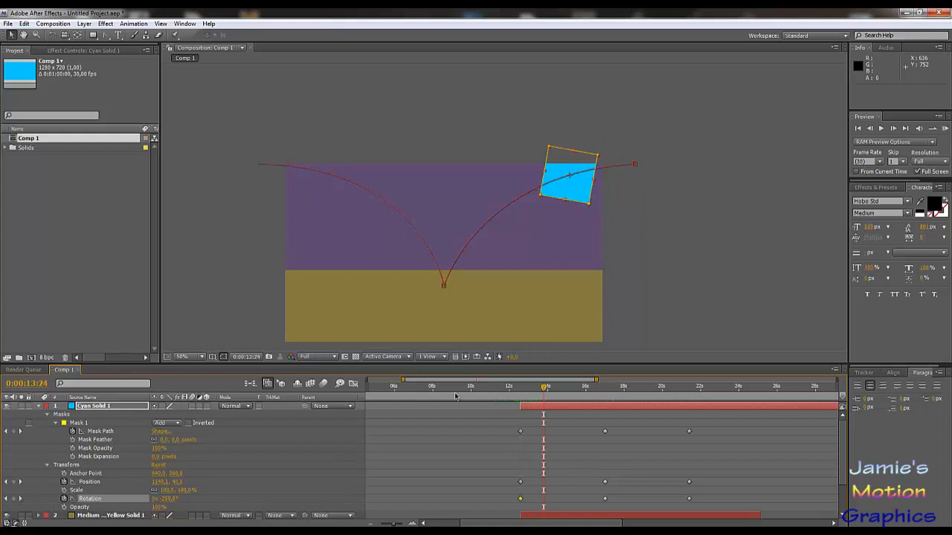
key(Page_Up)
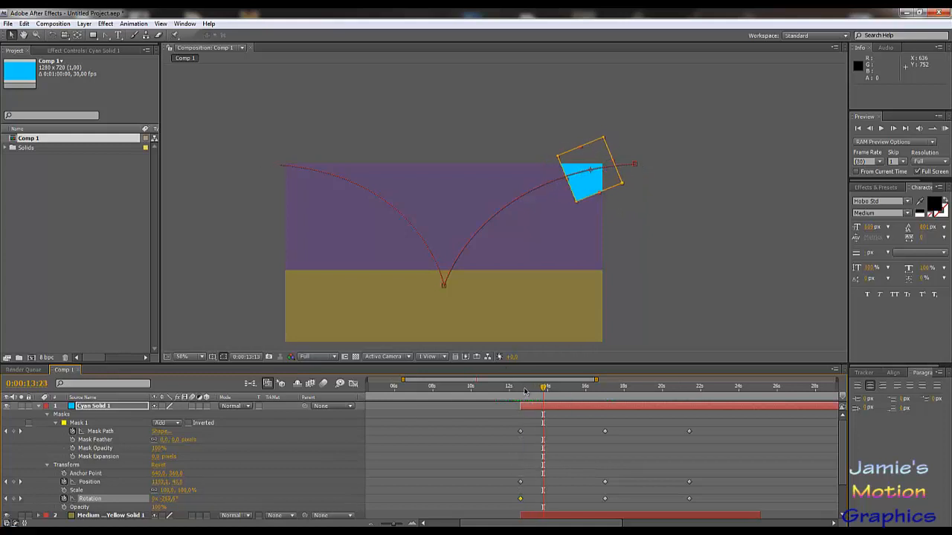
drag(524, 392, 519, 392)
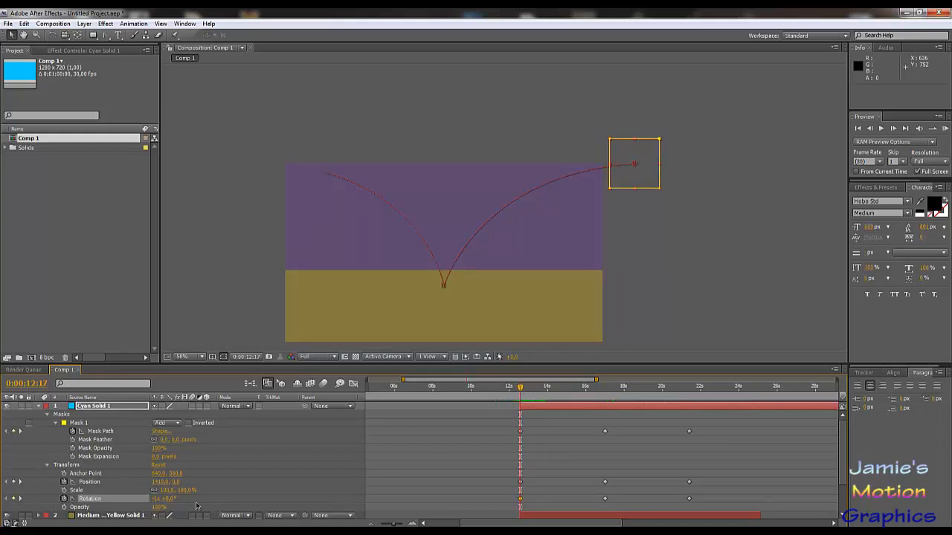
Set the cyan square's Rotation at 0:00:12:17 to 1 full revolution.
click(157, 500)
text(0)
key(Return)
click(156, 499)
text(1)
key(Return)
Change the revolutions of the cyan square's Rotation keyframe at 0:00:21:12 and preview the exit spin.
drag(521, 389, 686, 401)
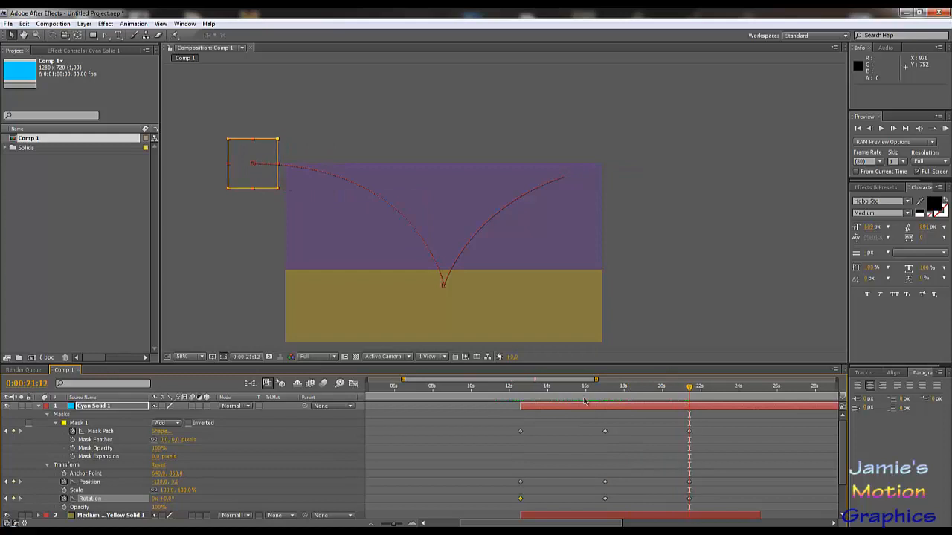
click(154, 499)
key(Return)
drag(565, 391, 691, 416)
drag(690, 416, 688, 416)
Add a Mask Path keyframe to the cyan square at 0:00:16:01, the last frame before its corner touches the yellow ground.
drag(636, 389, 614, 377)
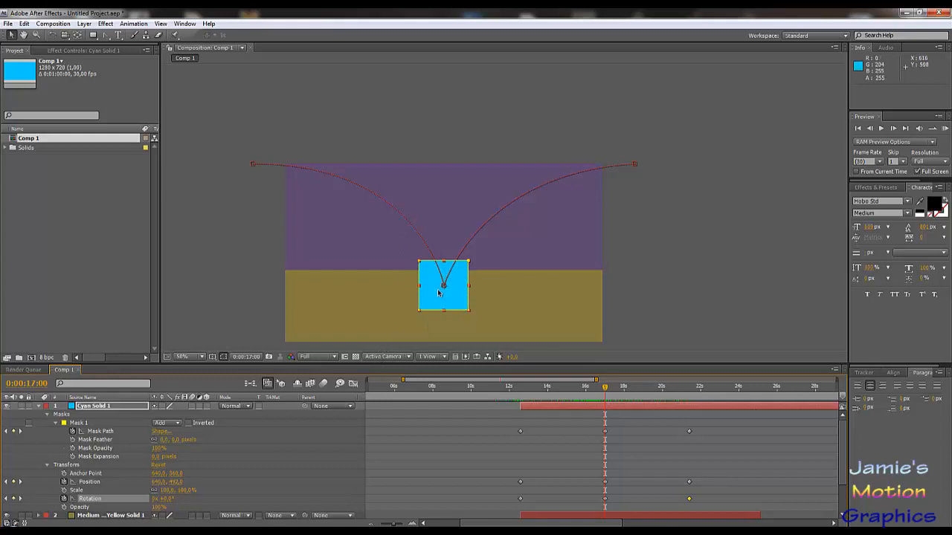
key(Page_Up)
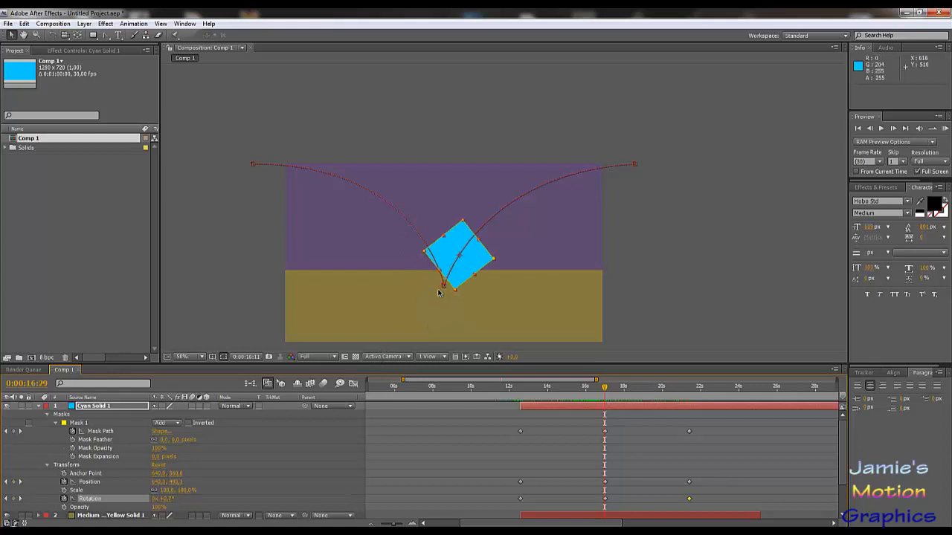
key(Page_Up)
key(Page_Up)
key(Page_Up)
key(Page_Up)
key(Page_Up)
key(Page_Up)
key(Page_Up)
key(Page_Up)
key(Page_Up)
key(Page_Up)
key(Page_Up)
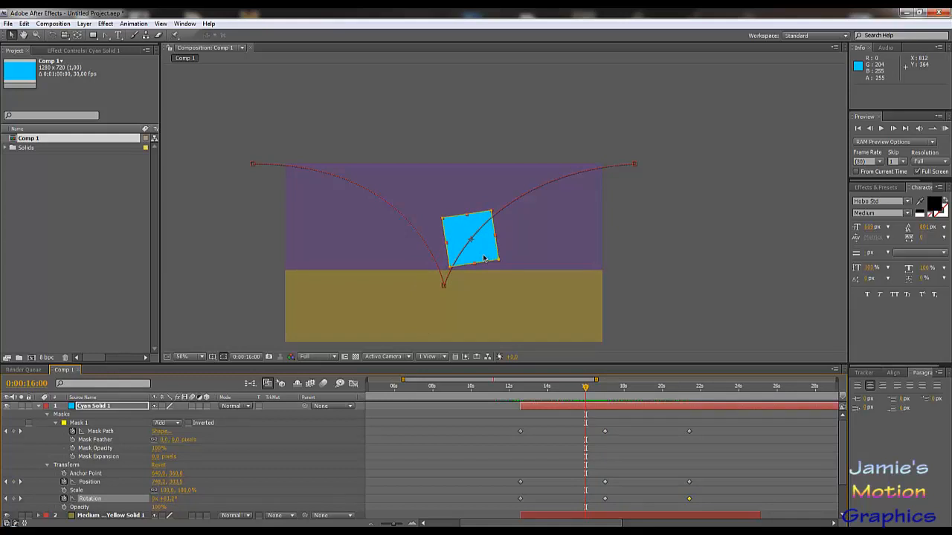
key(Page_Down)
scroll(435, 298, up, 4)
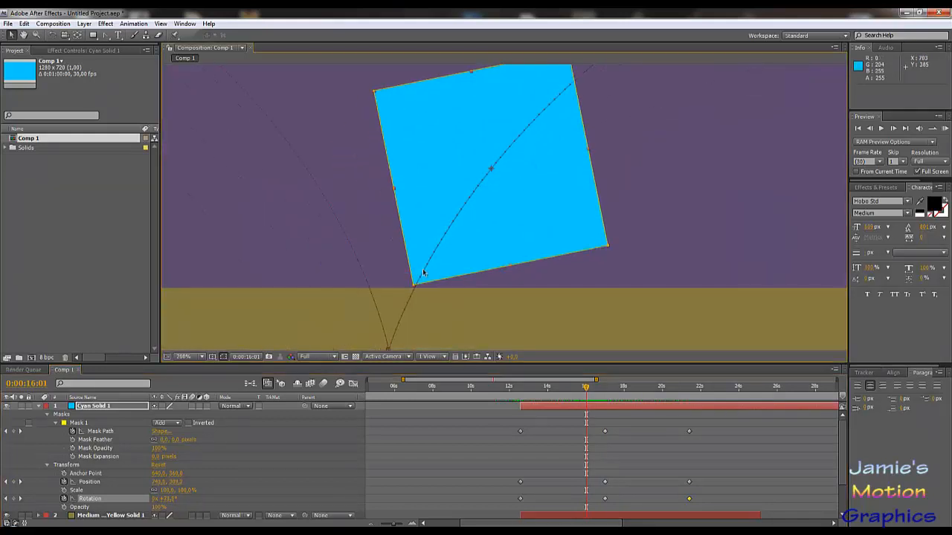
scroll(423, 273, up, 3)
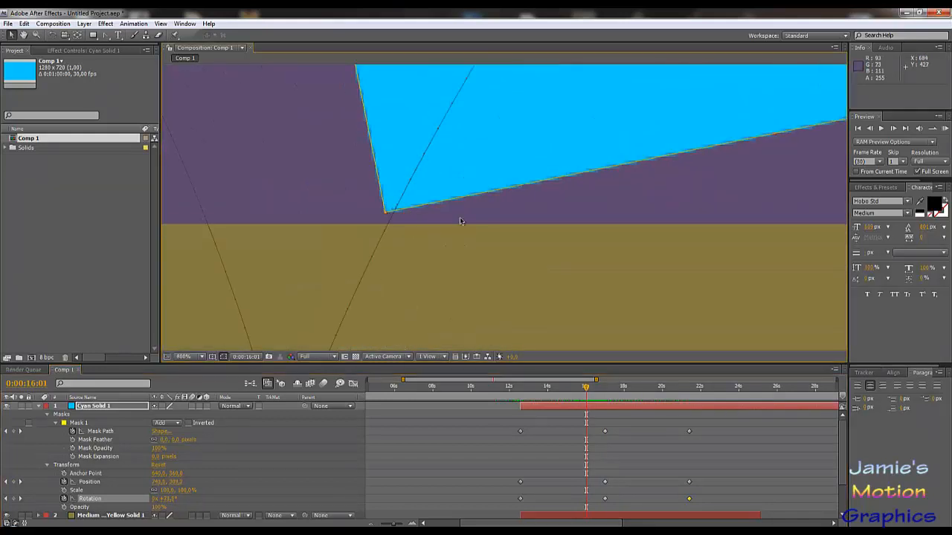
key(Page_Up)
key(Page_Down)
key(Page_Down)
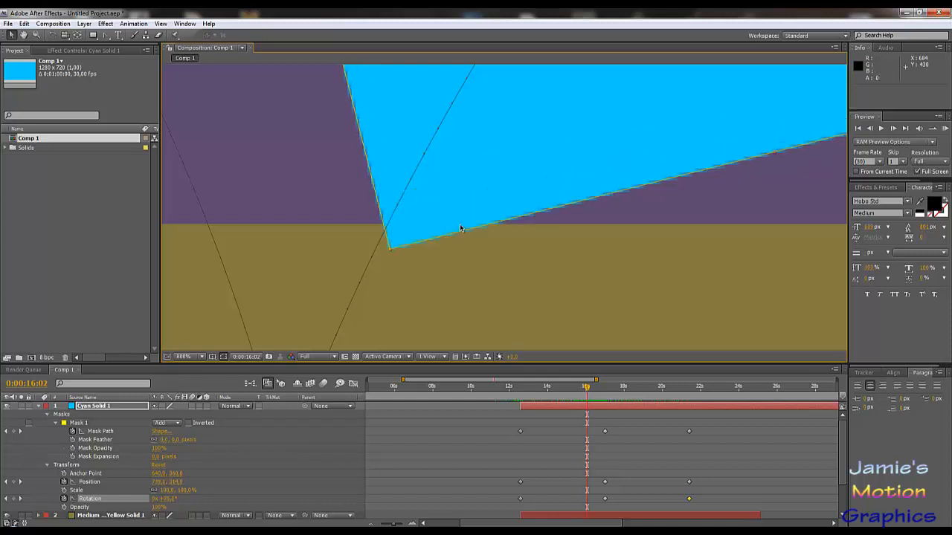
key(Page_Up)
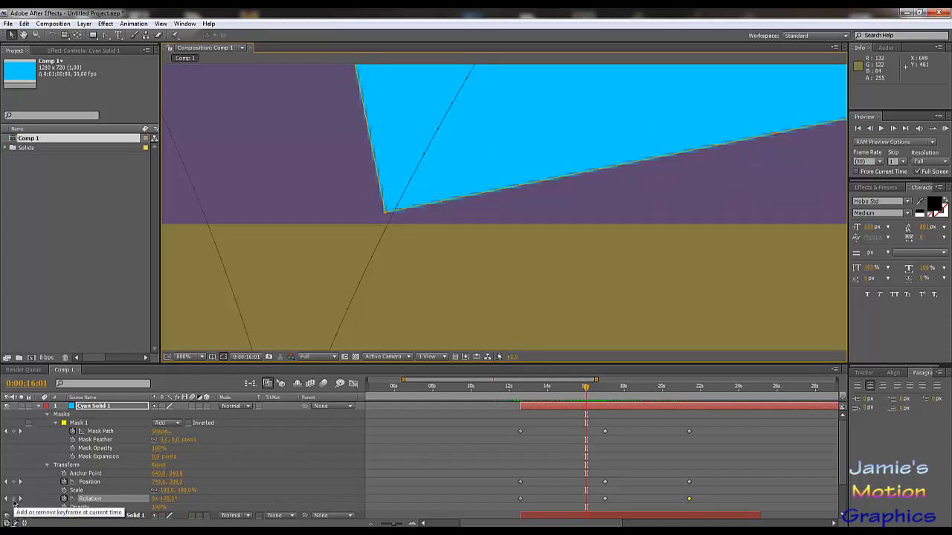
click(14, 432)
key(comma)
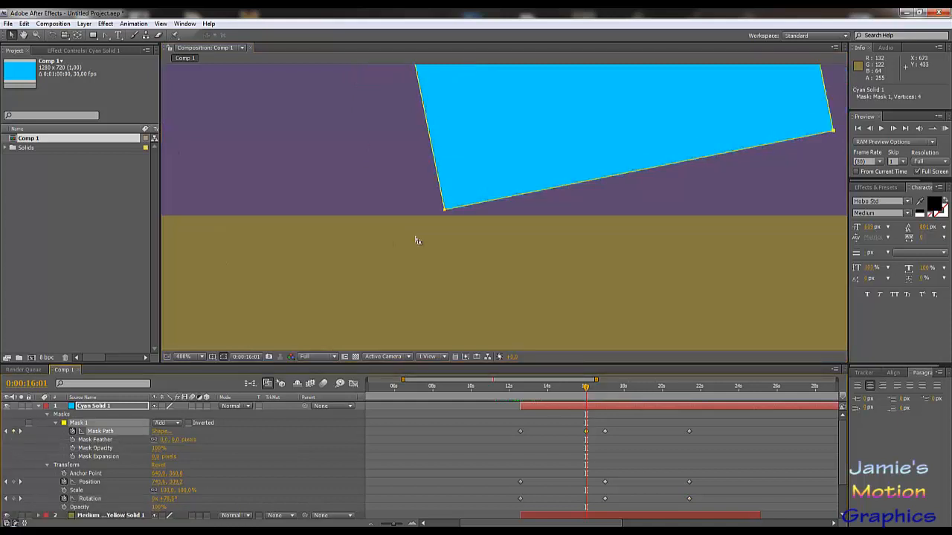
Step forward frame by frame from 0:00:16:01 to examine how the cyan square's corner enters the yellow ground.
key(Page_Down)
key(Page_Down)
key(Page_Down)
key(Page_Down)
key(Page_Down)
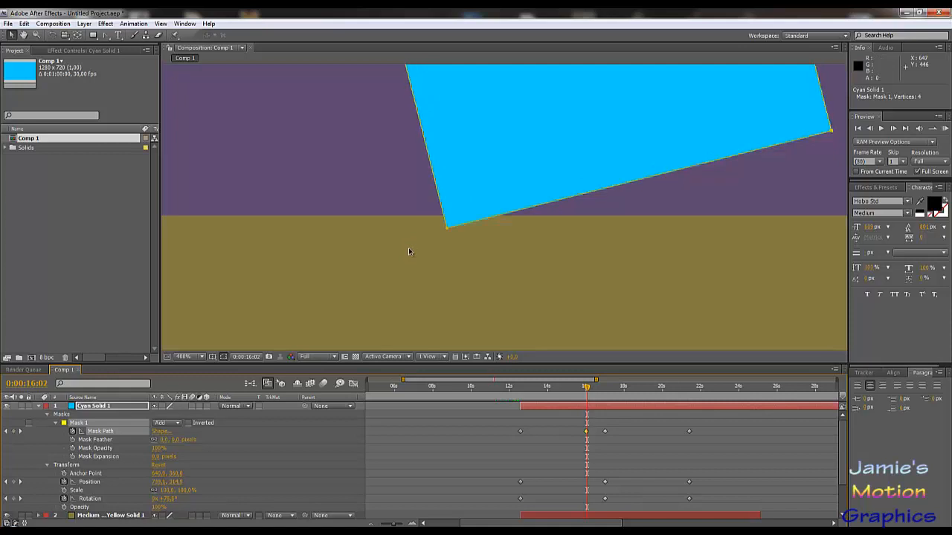
key(Page_Down)
key(Page_Down)
key(Page_Down)
key(Page_Down)
key(Page_Down)
key(Page_Down)
key(Page_Down)
key(Page_Down)
key(Page_Down)
key(Page_Down)
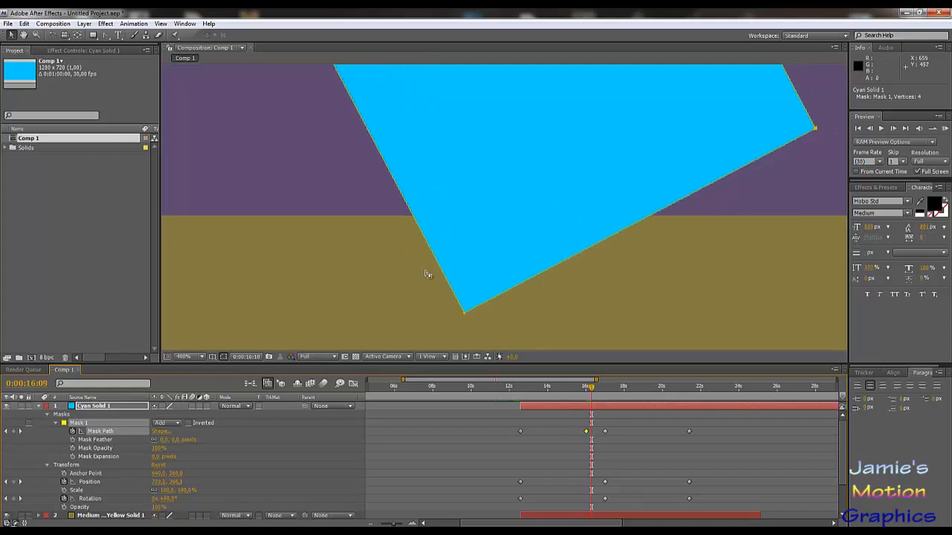
Preview the frames leading up to 0:00:17:00 to study how the spinning square overlaps the ground.
key(space)
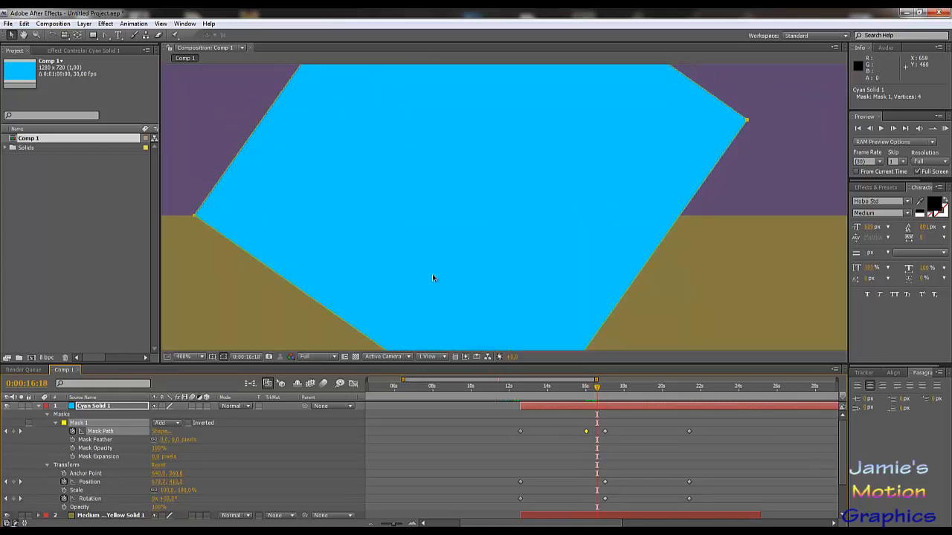
key(space)
scroll(442, 248, down, 2)
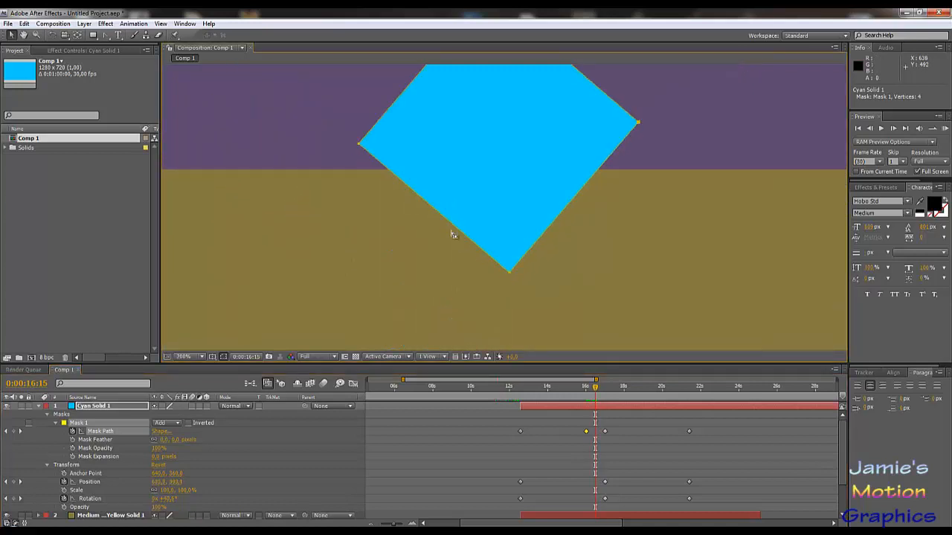
key(Page_Down)
key(Page_Down)
key(space)
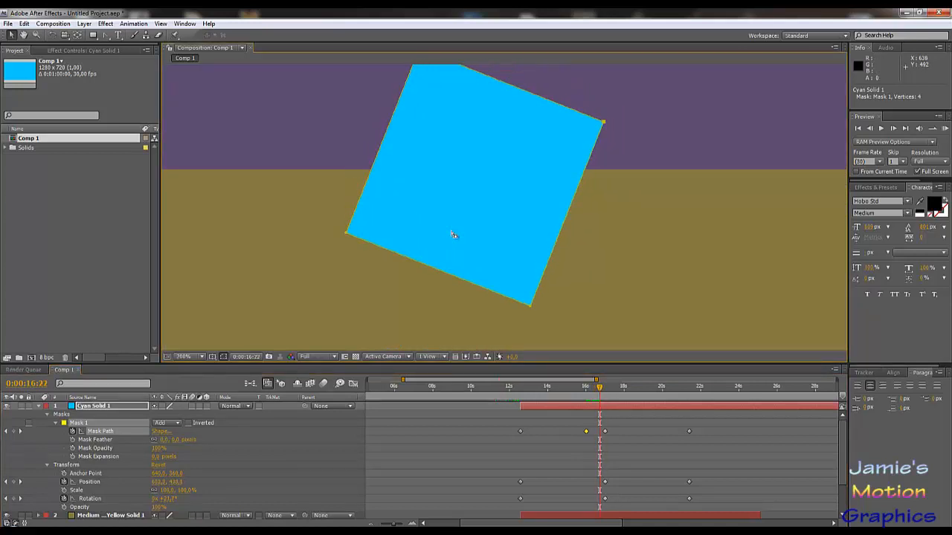
key(space)
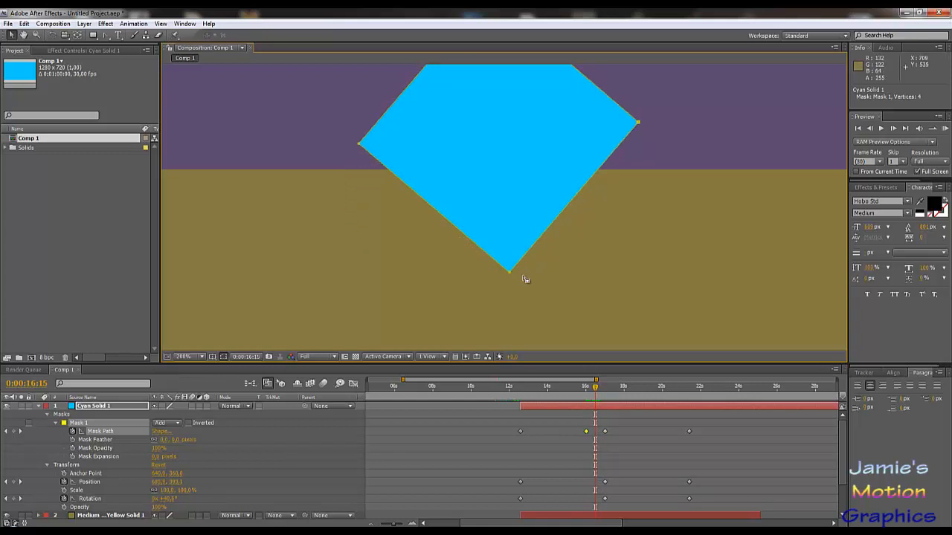
key(Page_Up)
key(Page_Up)
key(Page_Up)
key(space)
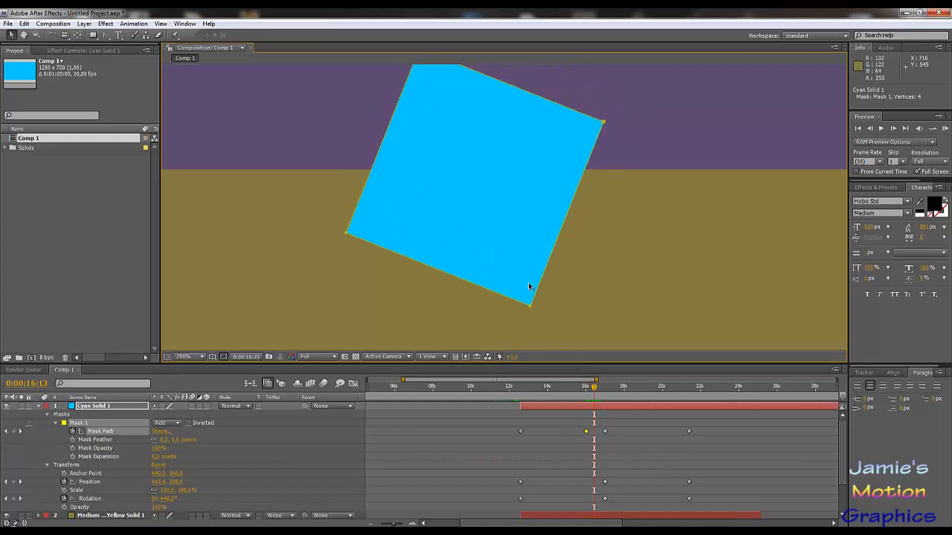
key(space)
key(Page_Up)
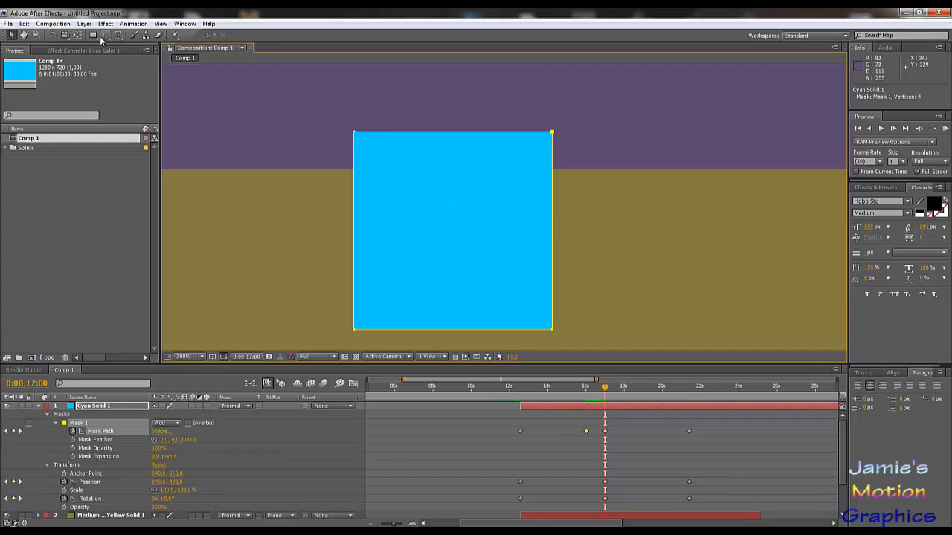
drag(105, 38, 154, 67)
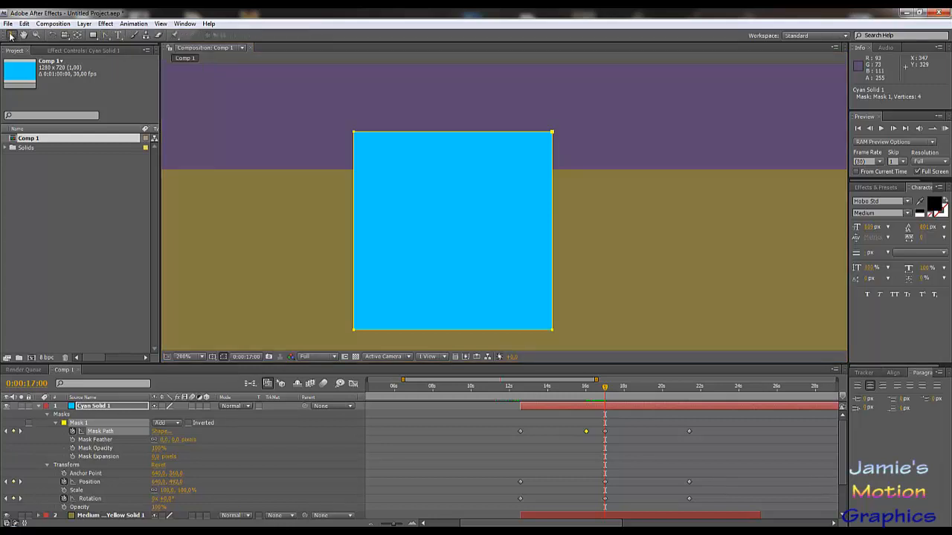
click(76, 490)
key(v)
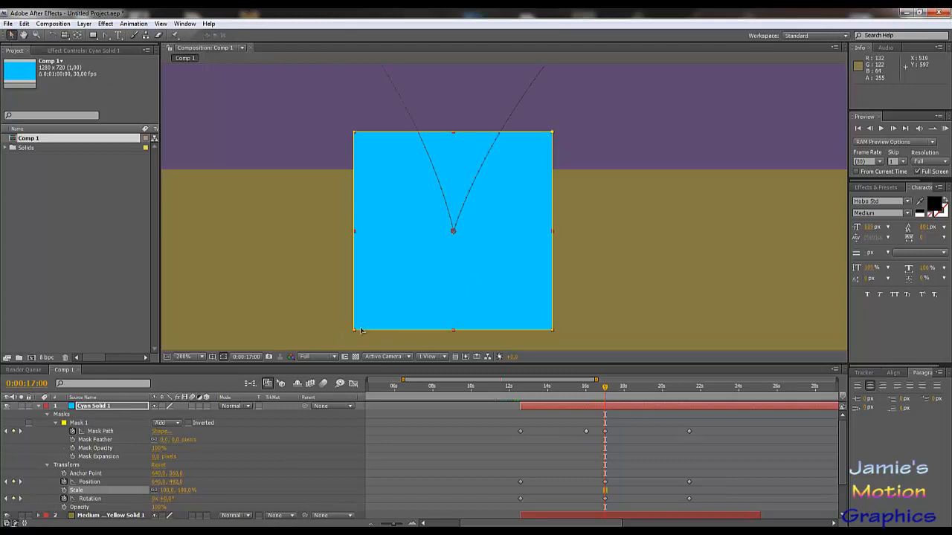
drag(361, 330, 492, 315)
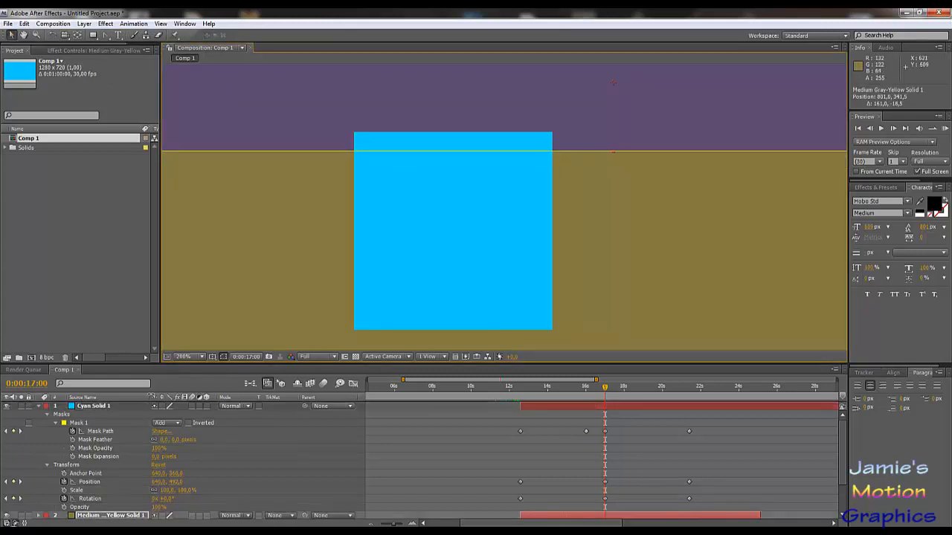
key(ctrl+z)
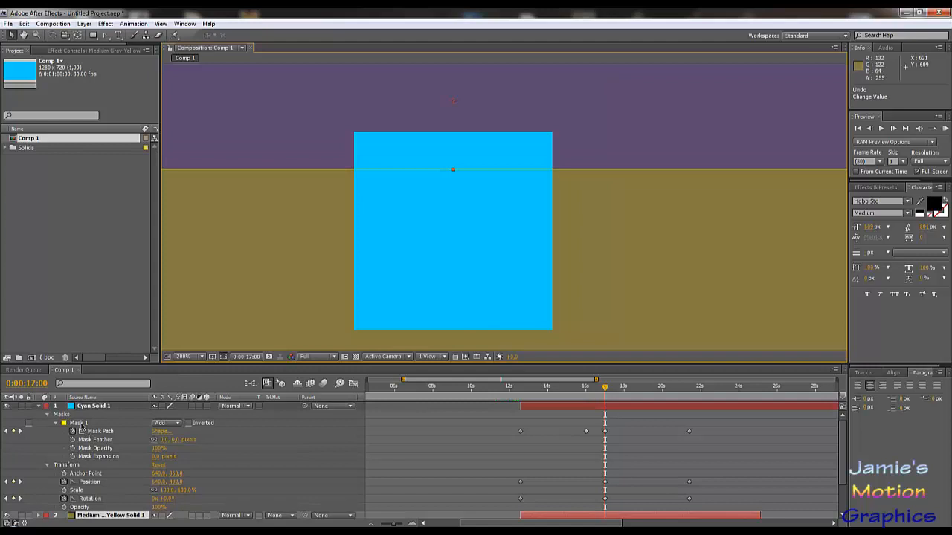
click(82, 430)
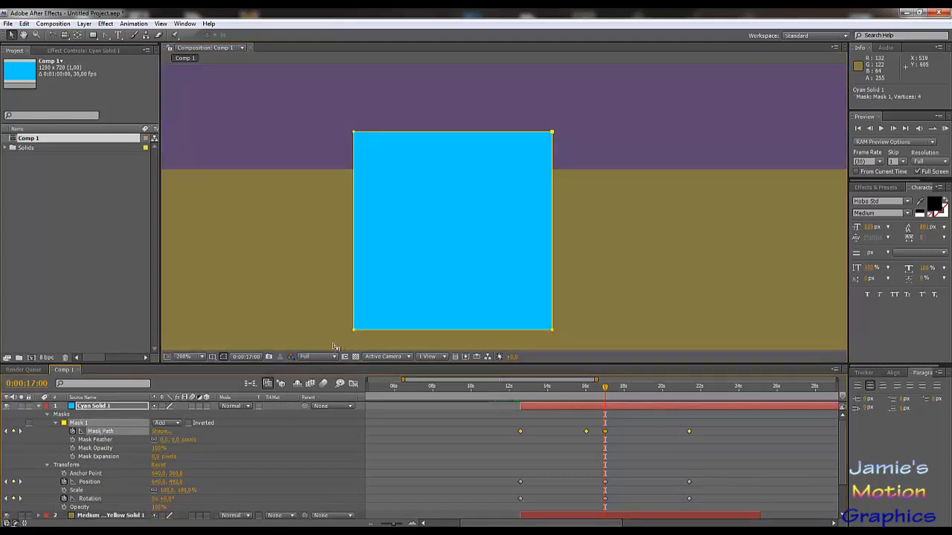
drag(334, 347, 638, 317)
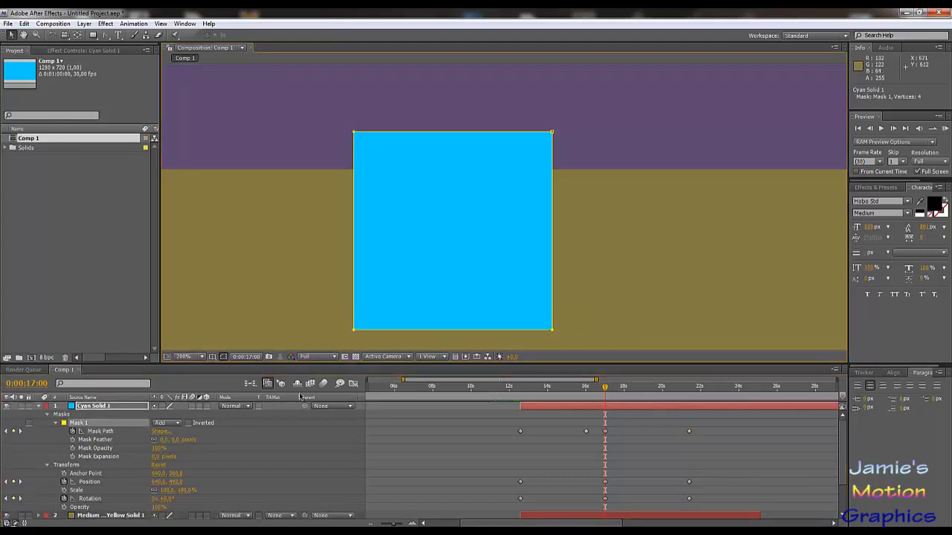
Lock layers 2 to 7 beneath the cyan square, including the yellow ground and purple background, and clear the current selection.
scroll(64, 466, down, 2)
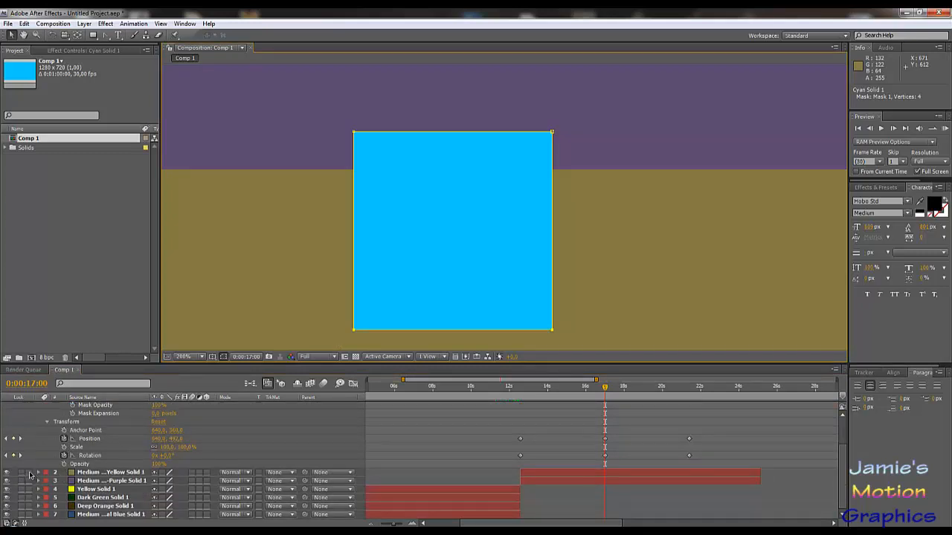
drag(30, 478, 29, 515)
scroll(22, 497, up, 2)
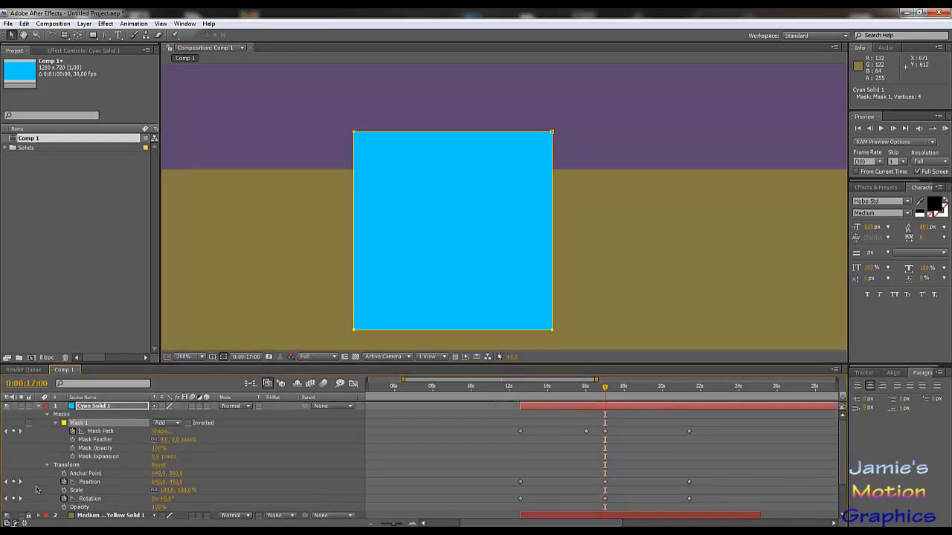
click(20, 406)
click(20, 407)
click(281, 223)
click(252, 255)
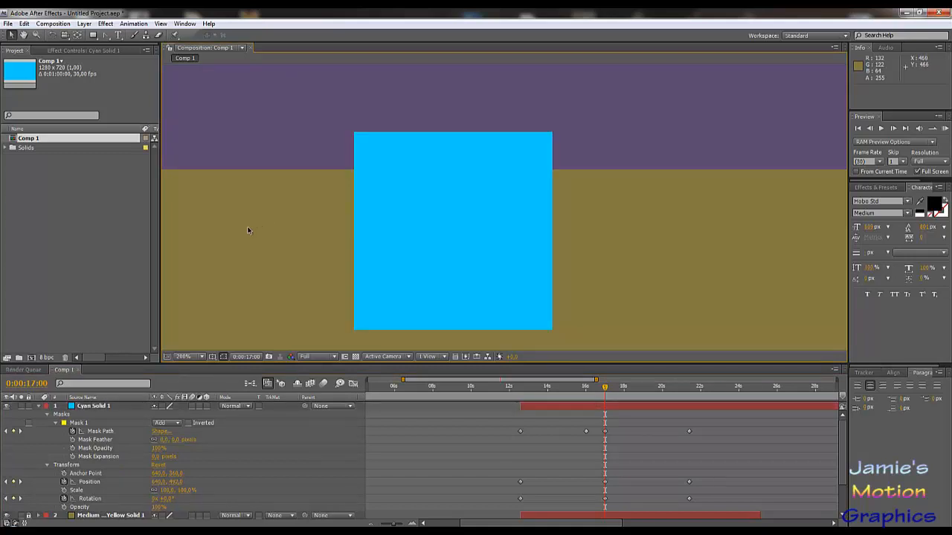
Add a Mask Path keyframe to the cyan square at 0:00:17:28, just after its corner clears the ground.
click(100, 432)
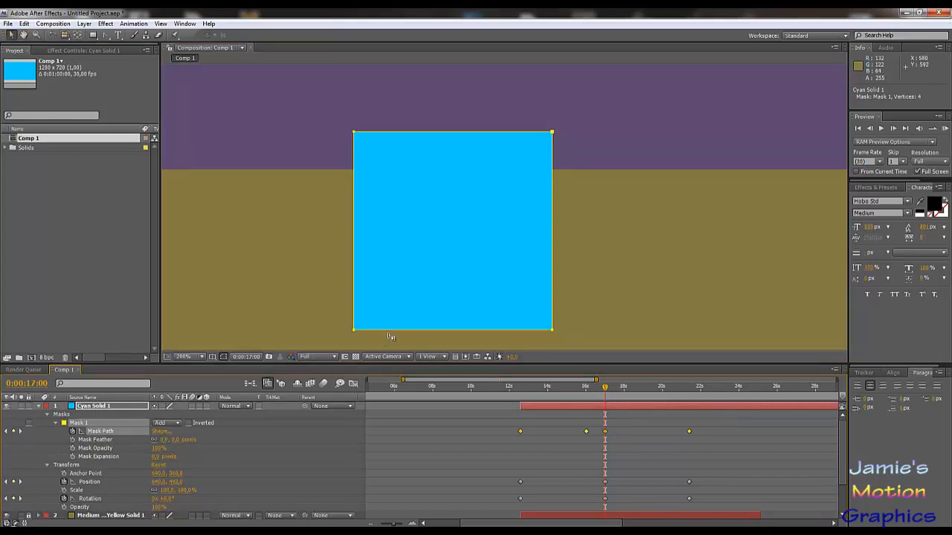
drag(608, 392, 623, 394)
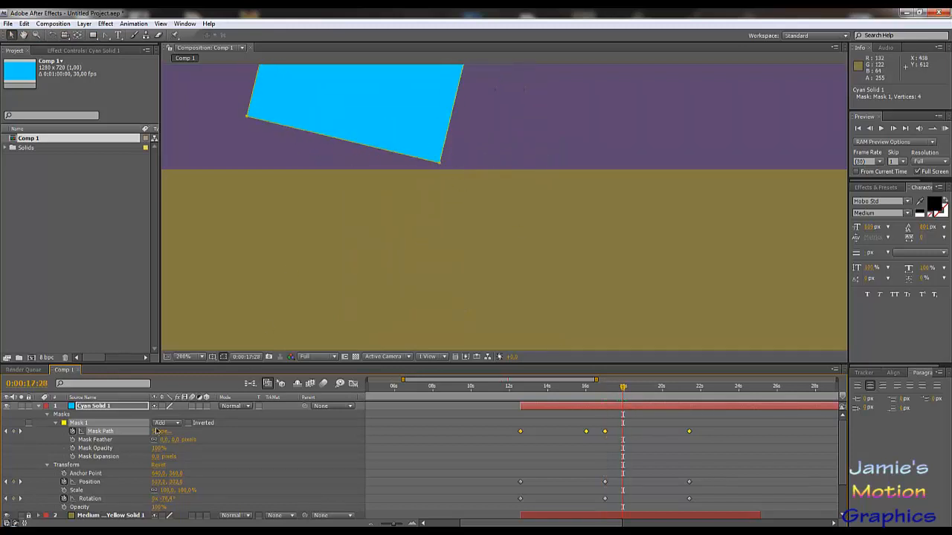
click(13, 432)
Try raising the two bottom mask vertices of the cyan square to the ground line at 0:00:17:00.
drag(622, 394, 613, 399)
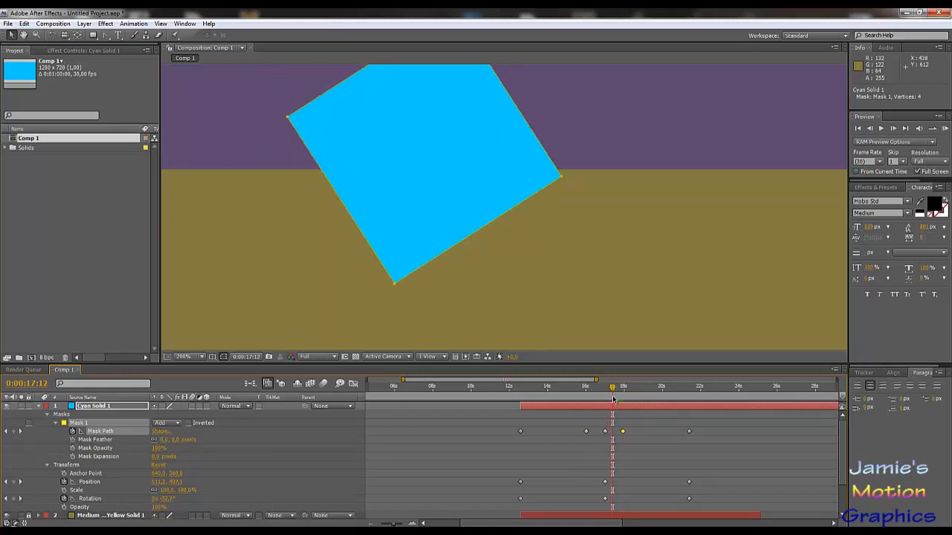
key(Page_Up)
key(Page_Up)
key(Page_Up)
key(Page_Up)
key(Page_Up)
key(Page_Up)
key(Page_Up)
key(Page_Up)
key(Page_Up)
key(Page_Up)
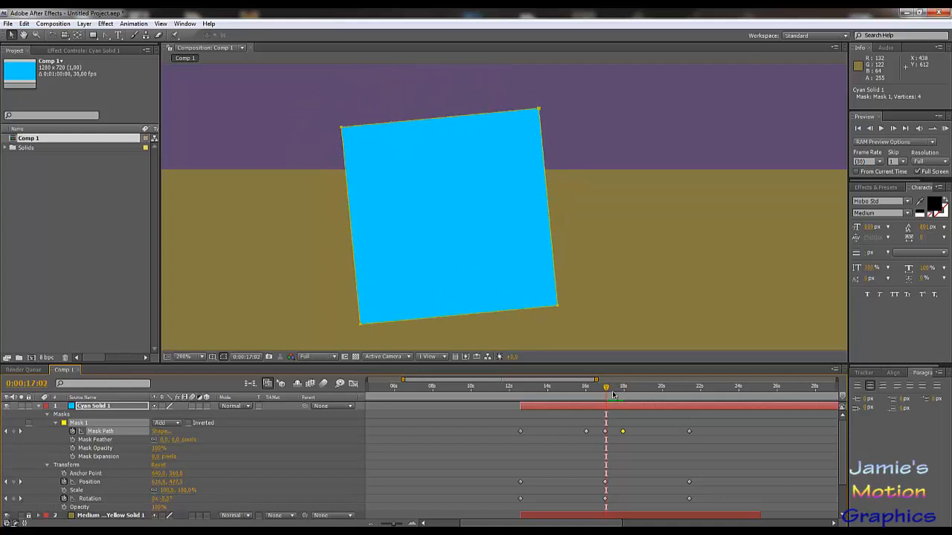
key(Page_Up)
key(Page_Up)
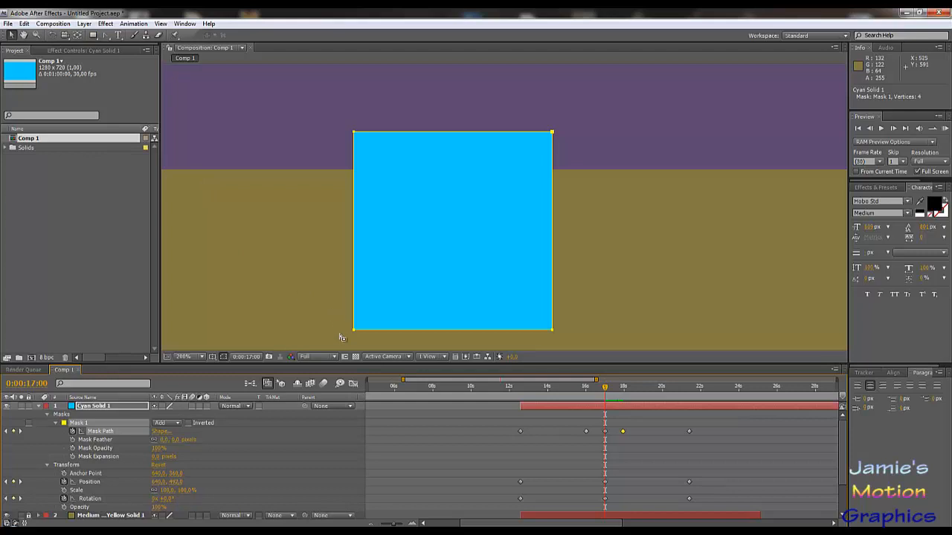
drag(342, 338, 551, 171)
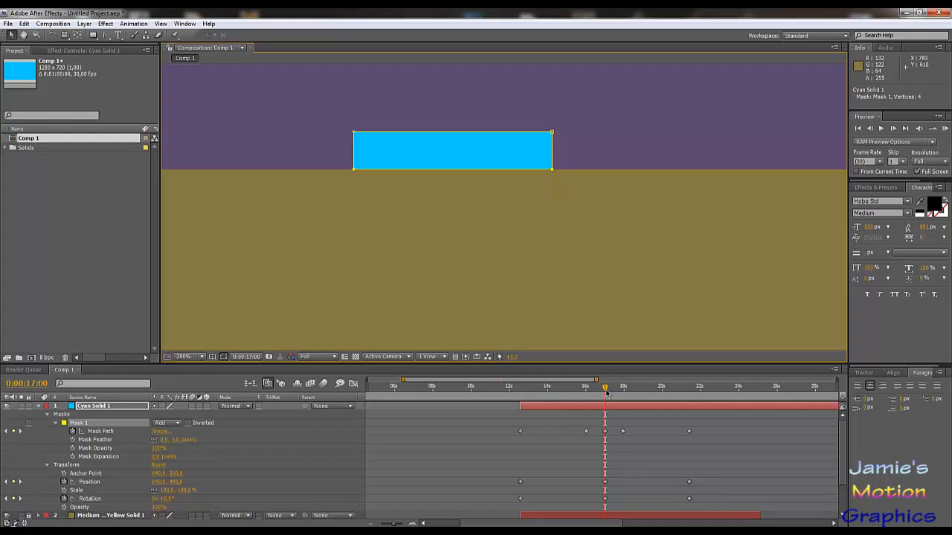
scroll(481, 235, up, 3)
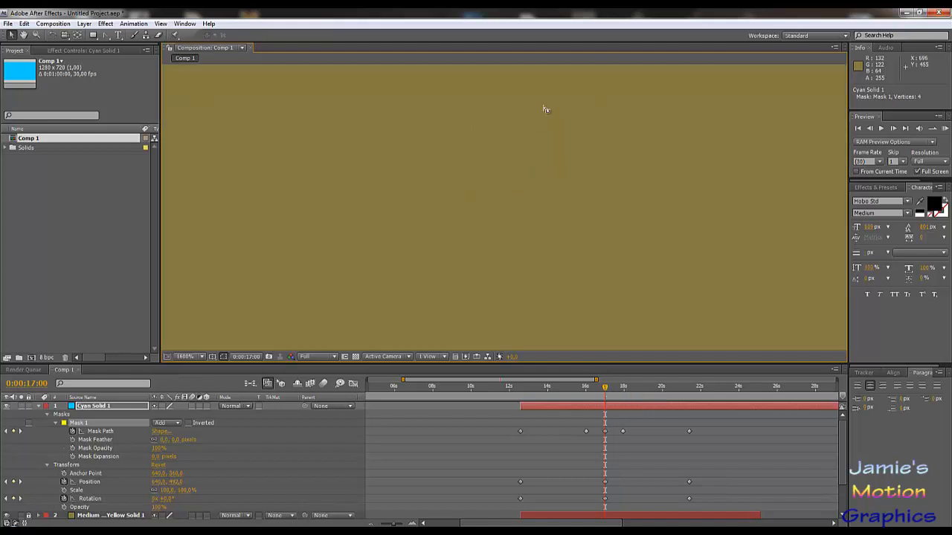
scroll(542, 148, down, 1)
scroll(607, 117, up, 1)
scroll(608, 116, down, 1)
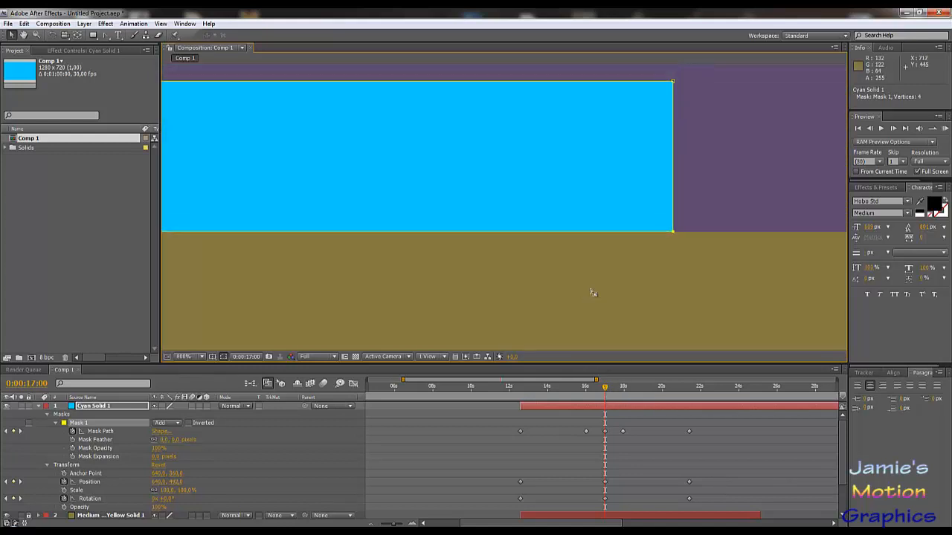
scroll(593, 292, up, 2)
scroll(527, 238, down, 1)
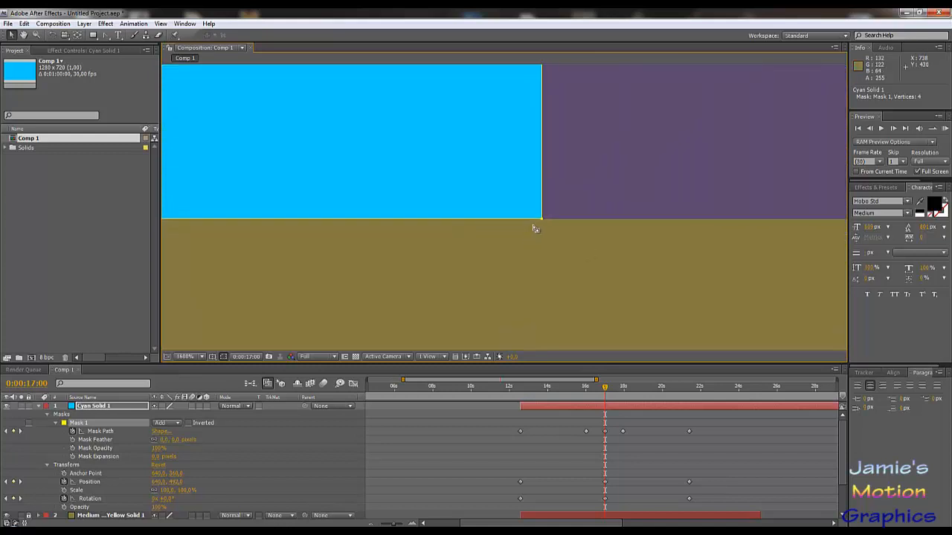
scroll(536, 229, down, 3)
drag(557, 276, 518, 282)
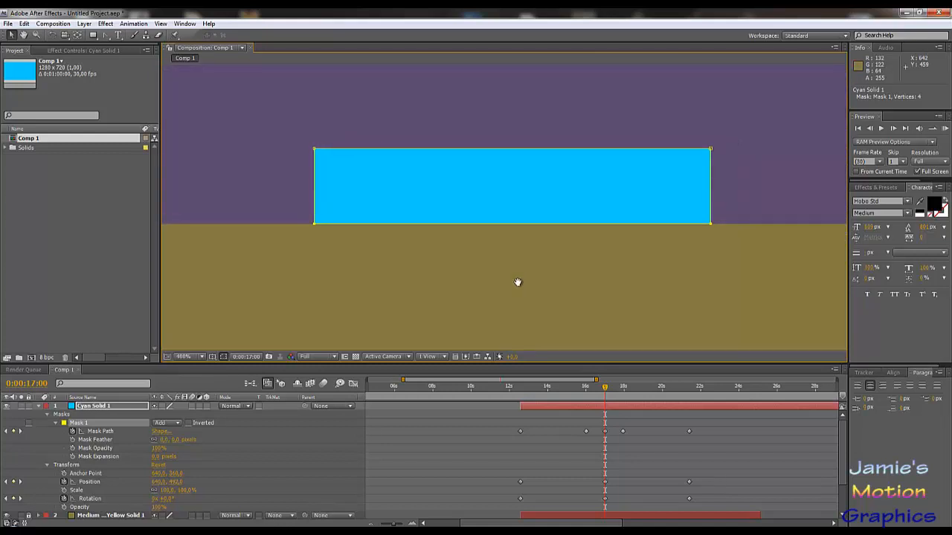
Scrub between 0:00:15:25 and 0:00:17:11 to examine how the flattened mask deforms during the bounce.
mouse_move(606, 392)
mouse_down()
mouse_move(574, 389)
mouse_move(594, 394)
mouse_up()
scroll(588, 287, down, 4)
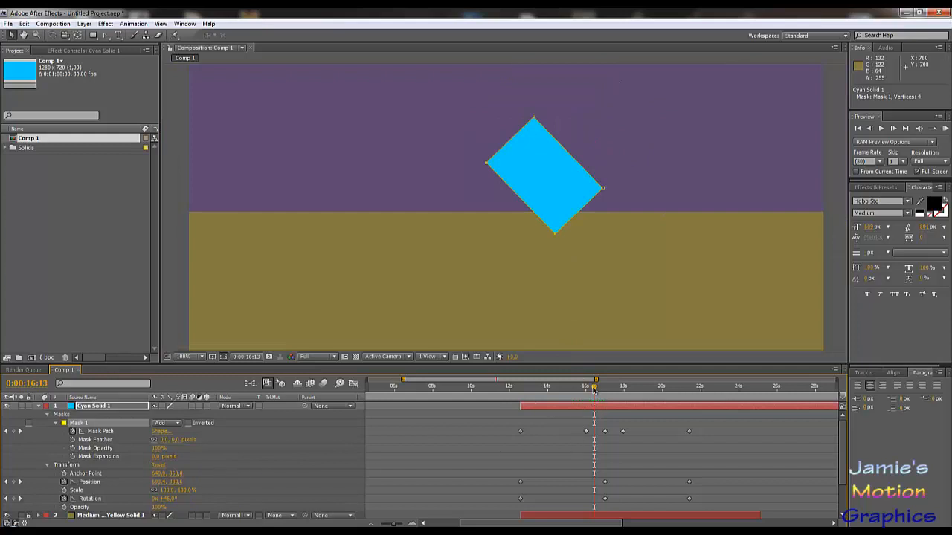
drag(589, 388, 587, 419)
drag(591, 418, 611, 431)
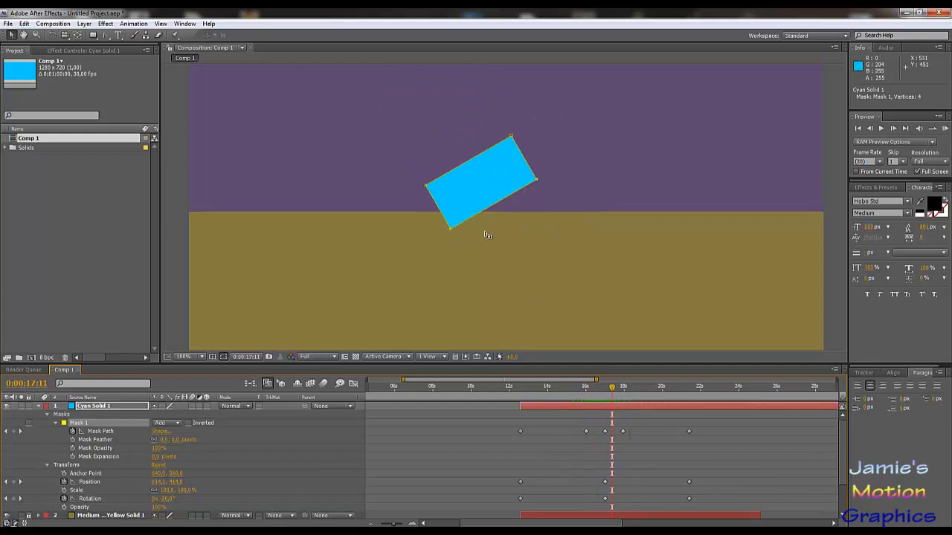
drag(613, 387, 584, 391)
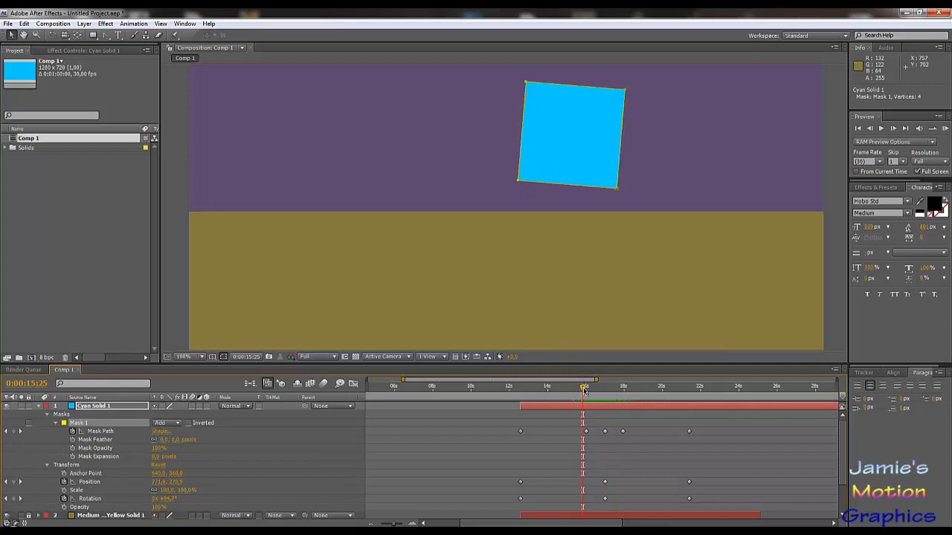
drag(585, 391, 604, 399)
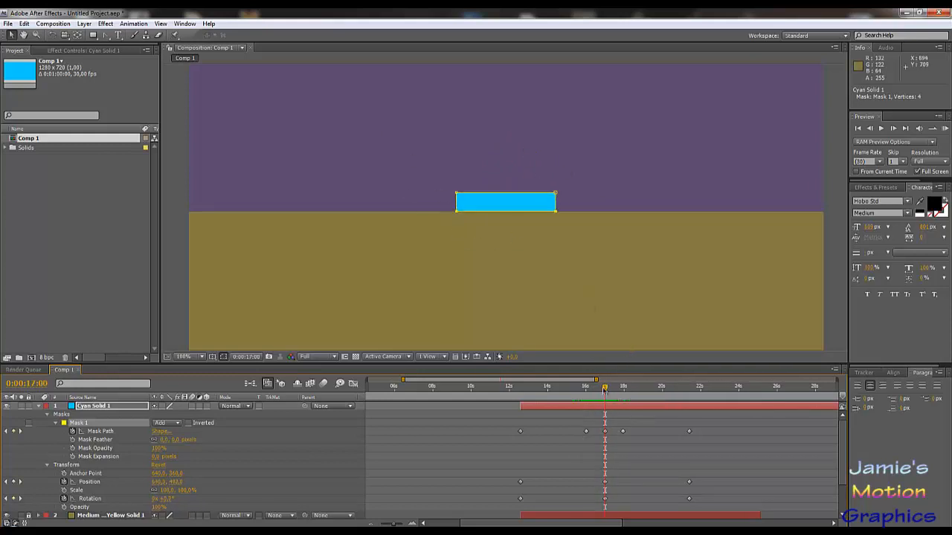
Step through the frames between 0:00:16:05 and 0:00:17:00 to compare the deforming square's corner with the ground line.
drag(606, 402, 608, 401)
key(Page_Up)
key(Page_Up)
key(Page_Up)
key(Page_Up)
key(Page_Up)
key(Page_Up)
key(Page_Up)
key(Page_Up)
key(Page_Up)
key(Page_Up)
key(Page_Up)
key(Page_Up)
key(Page_Up)
key(Page_Up)
key(Page_Up)
key(Page_Up)
key(Page_Up)
key(Page_Up)
key(Page_Up)
key(Page_Up)
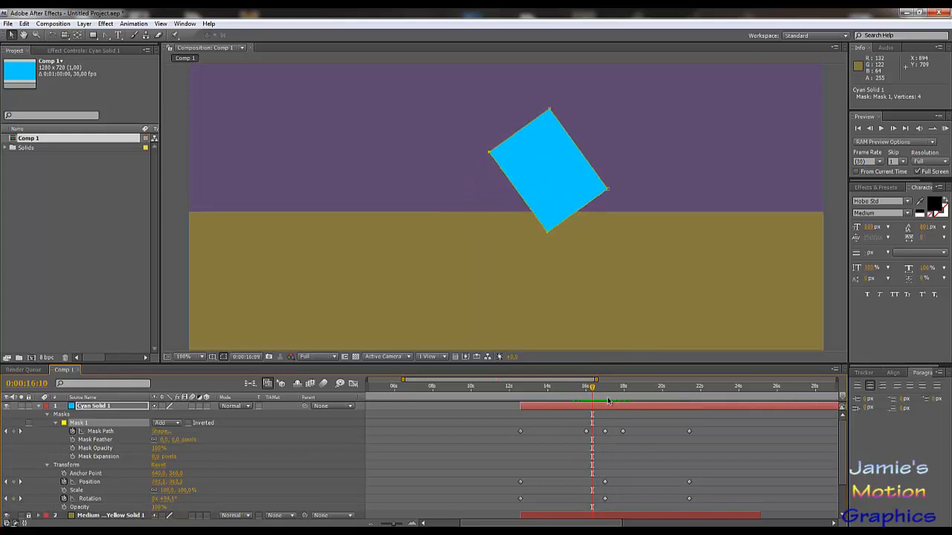
key(Page_Down)
key(Page_Down)
key(Page_Down)
key(Page_Down)
key(Page_Down)
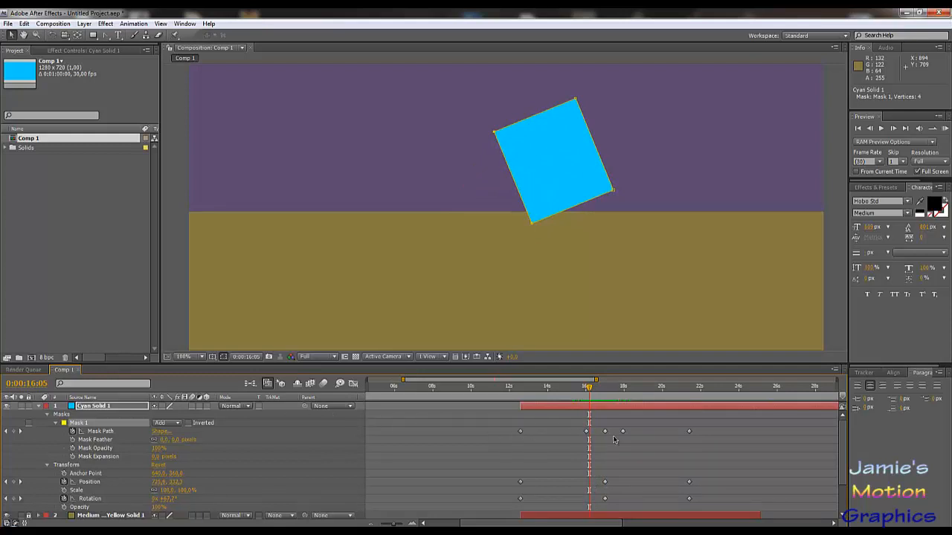
Undo the mask flattening at 0:00:17:00 and return to the Mask Path keyframe at 0:00:16:01.
key(ctrl+z)
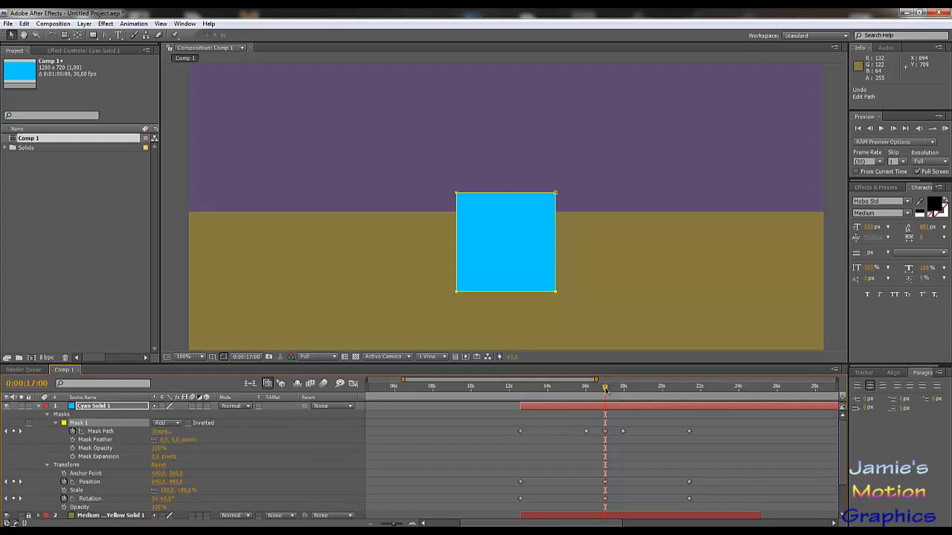
drag(605, 390, 586, 389)
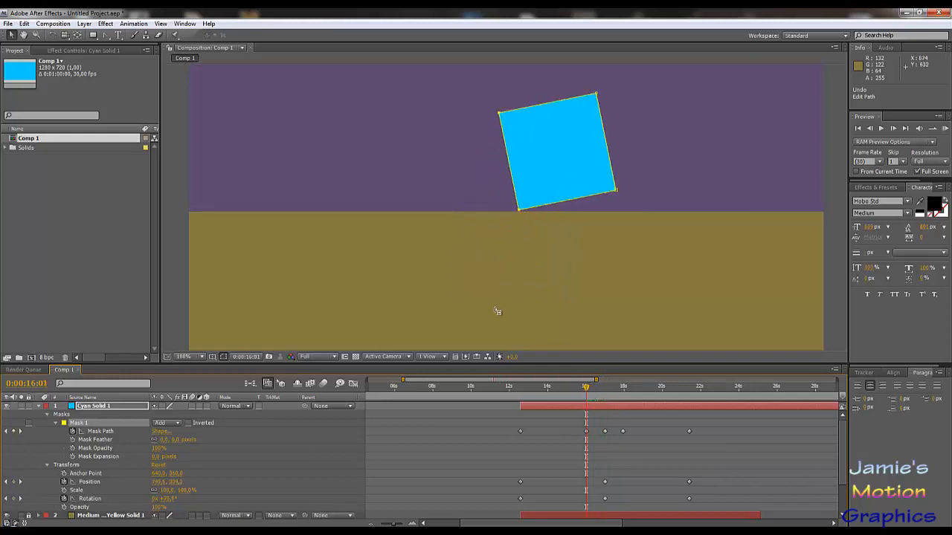
Try raising the bottom mask vertex of the cyan square to the ground line at 0:00:16:02.
drag(405, 380, 476, 380)
drag(598, 381, 481, 380)
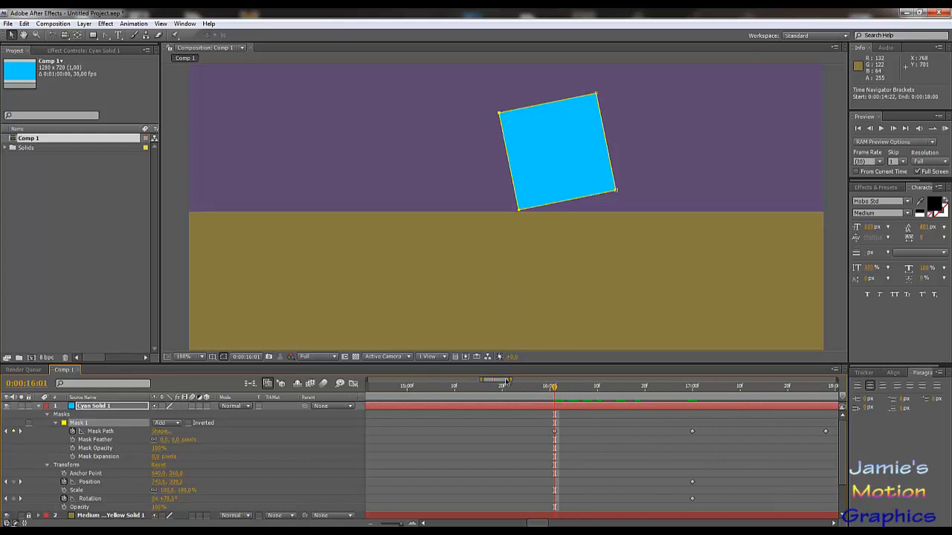
drag(510, 380, 508, 379)
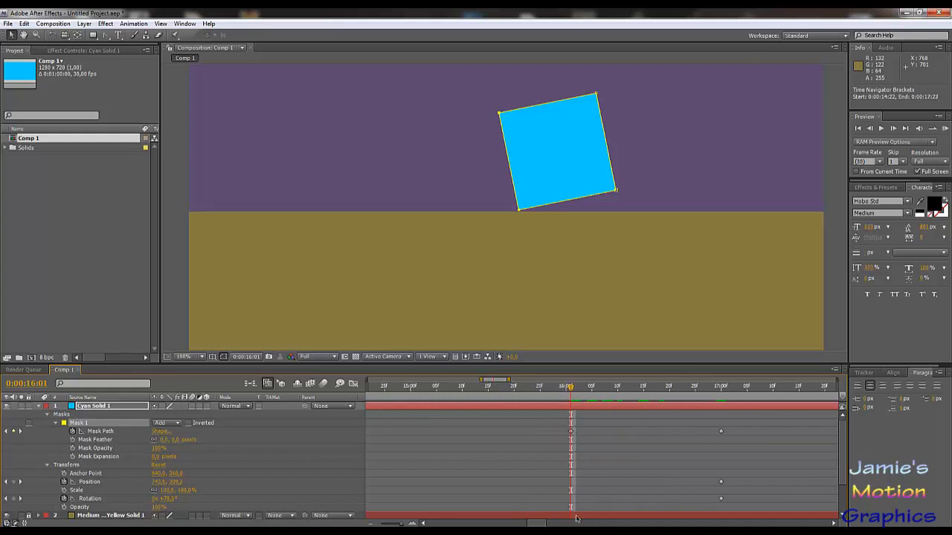
drag(545, 523, 550, 523)
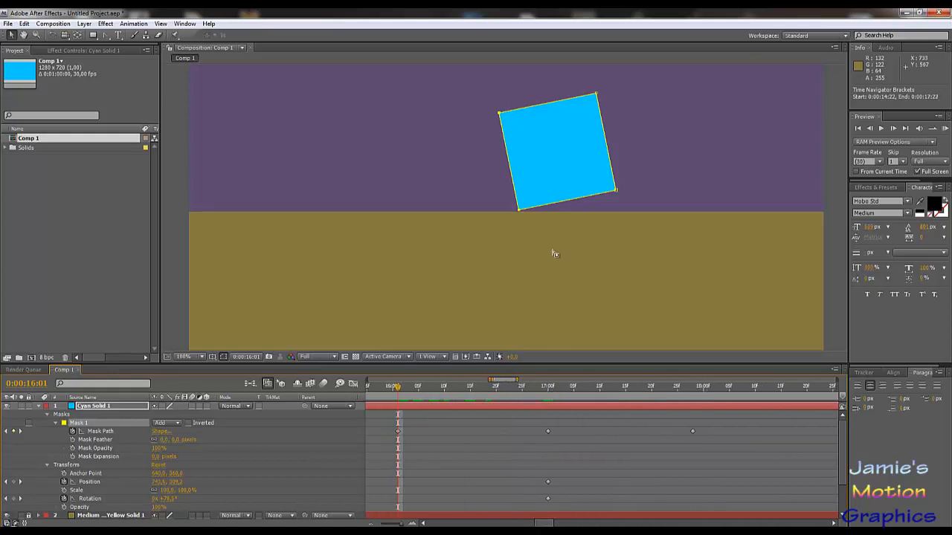
click(517, 223)
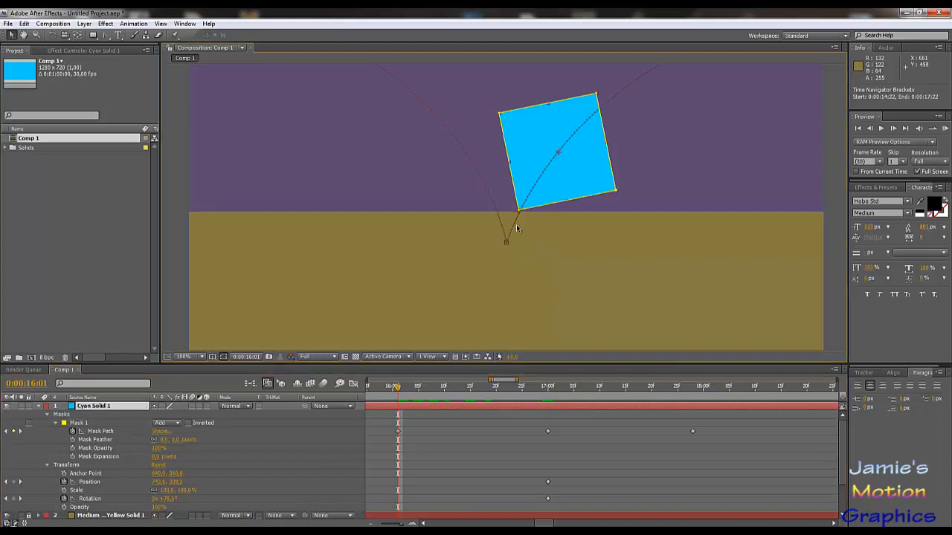
key(Page_Down)
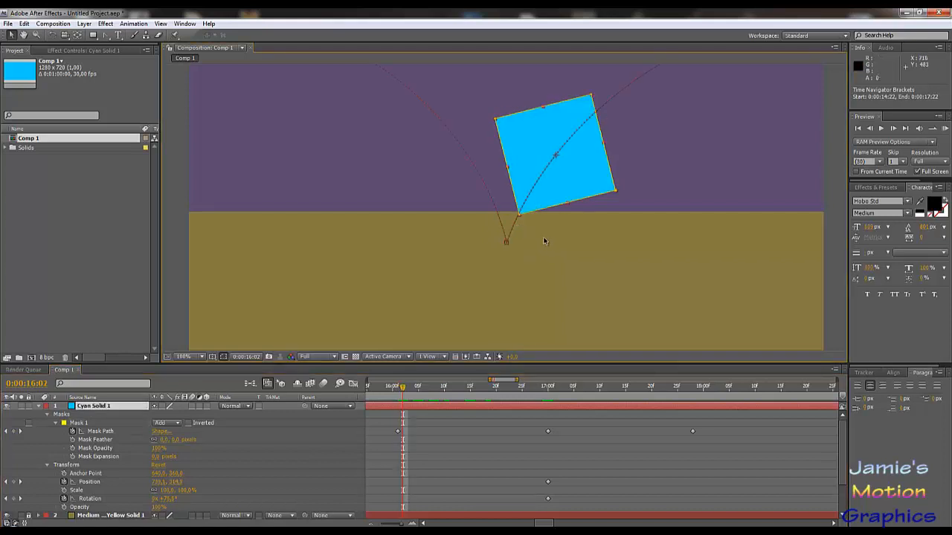
key(F2)
click(525, 196)
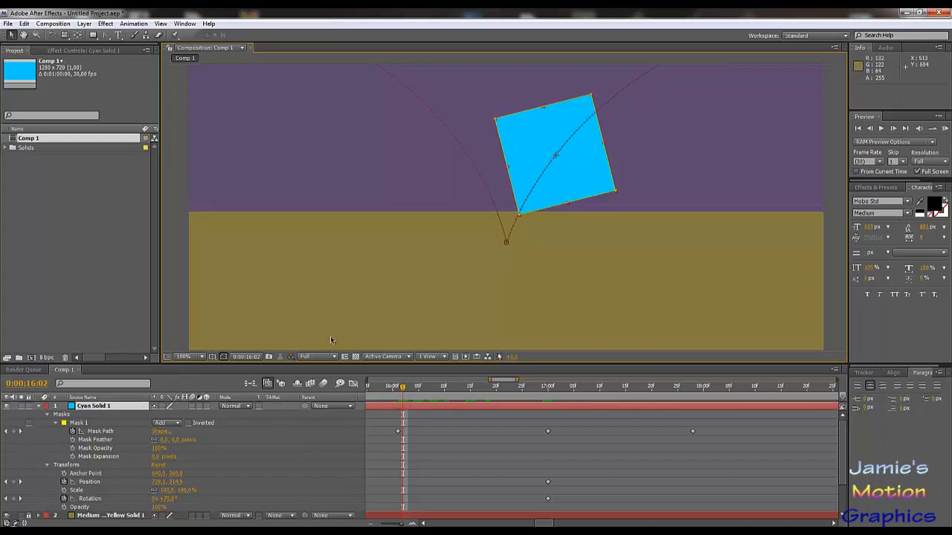
click(79, 423)
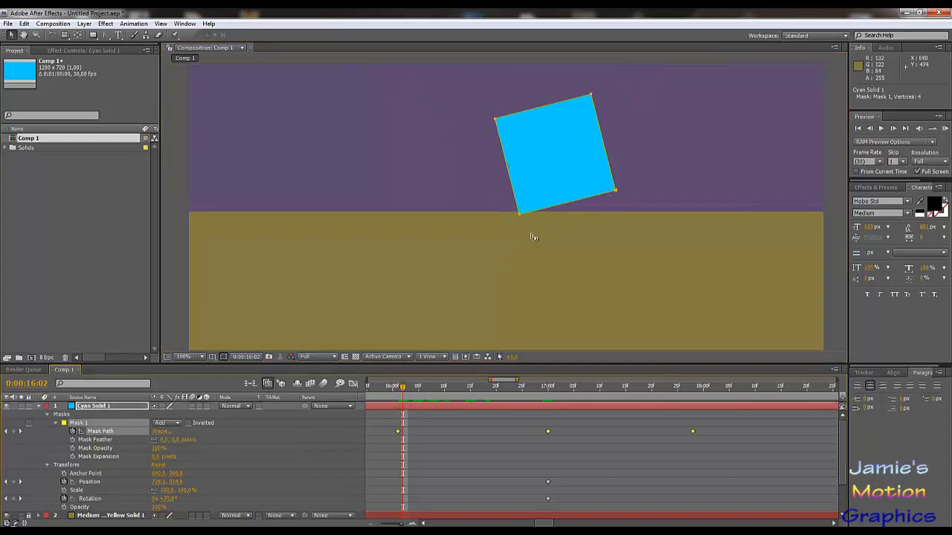
scroll(530, 220, up, 3)
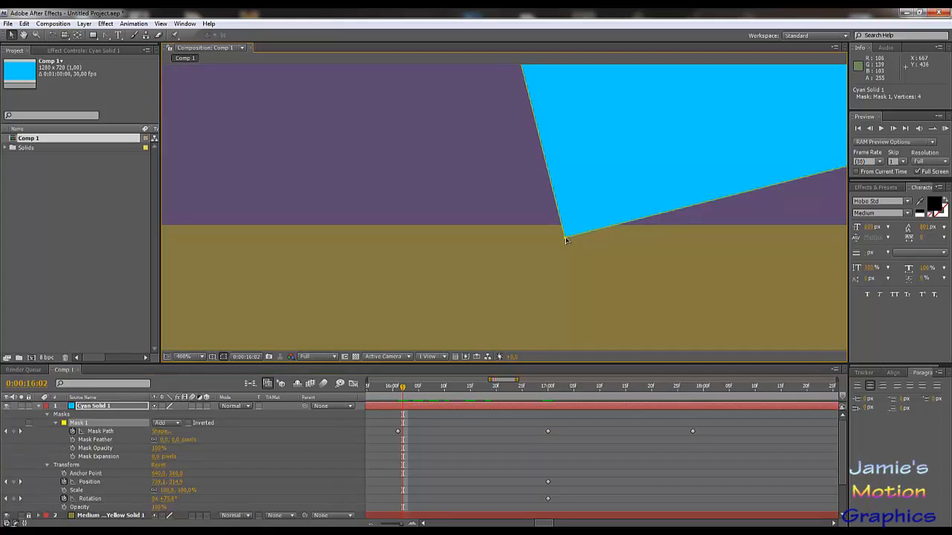
drag(565, 240, 574, 227)
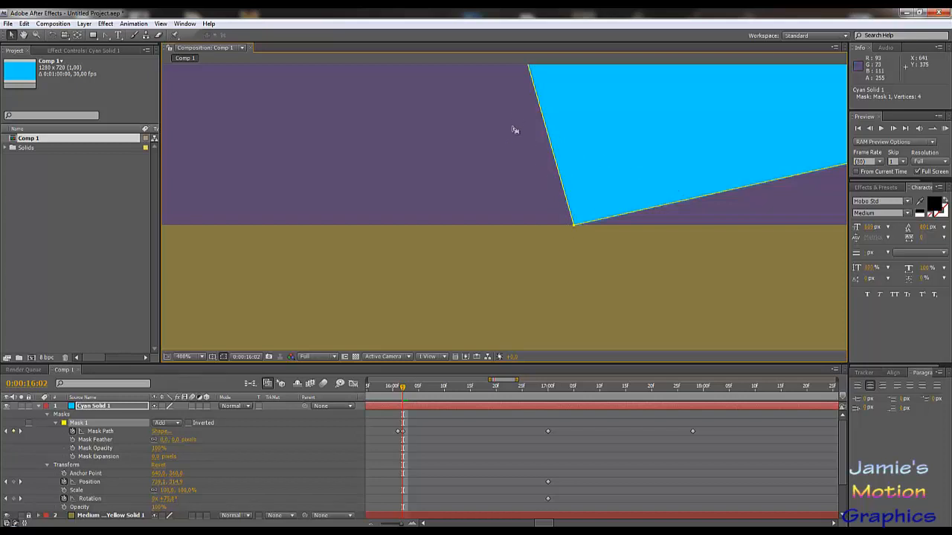
Compare the frames around 0:00:16:02 and delete the Mask Path keyframe at that time.
key(Page_Down)
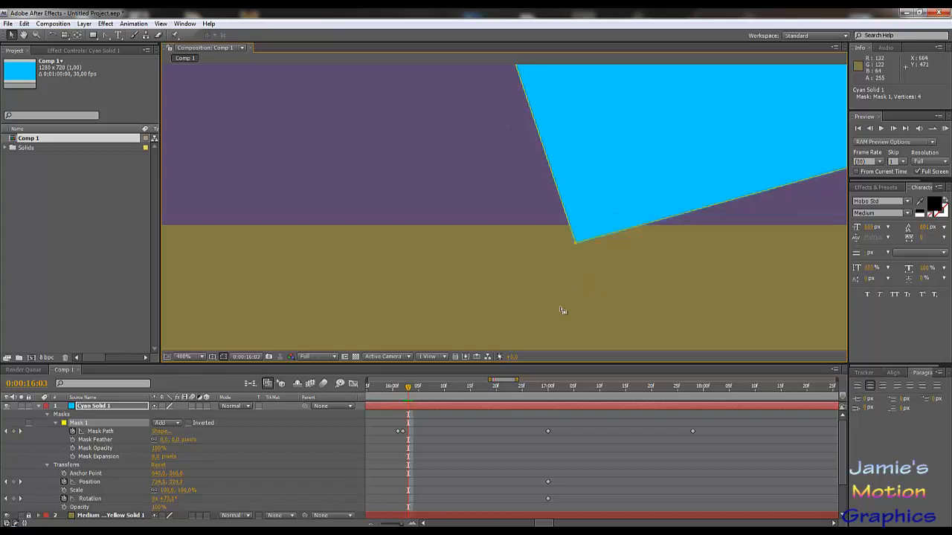
key(Page_Up)
key(Page_Up)
key(Page_Down)
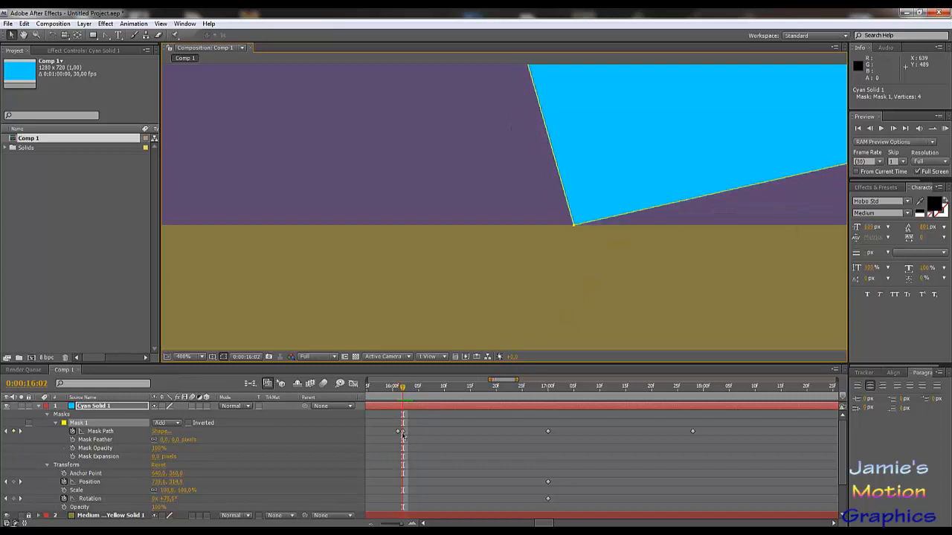
click(404, 432)
key(Delete)
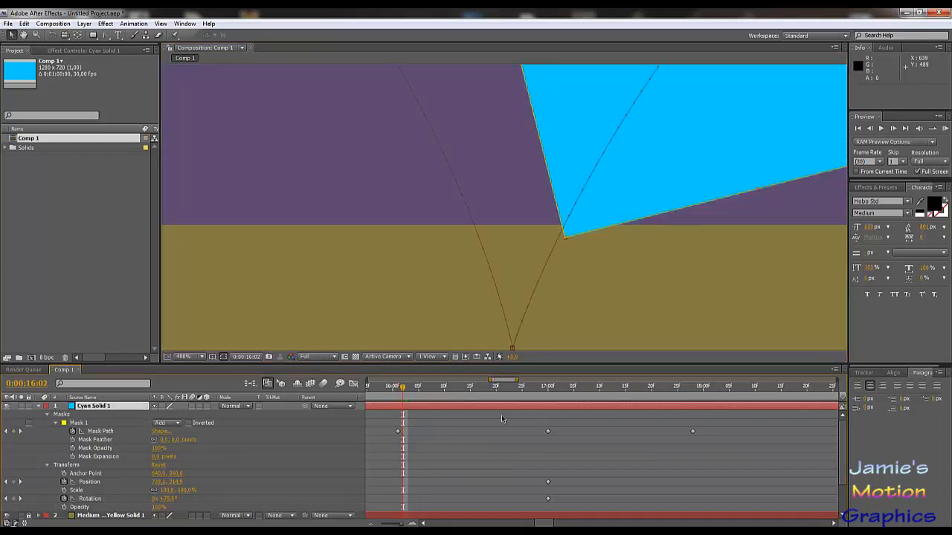
At 0:00:16:12, raise the bottom mask vertex of the cyan square straight up to the ground line.
click(455, 386)
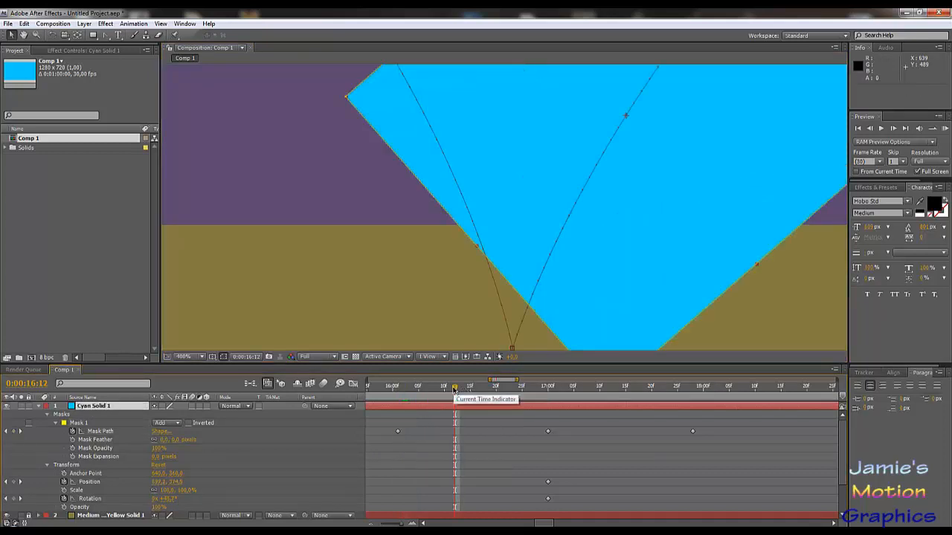
drag(519, 202, 467, 94)
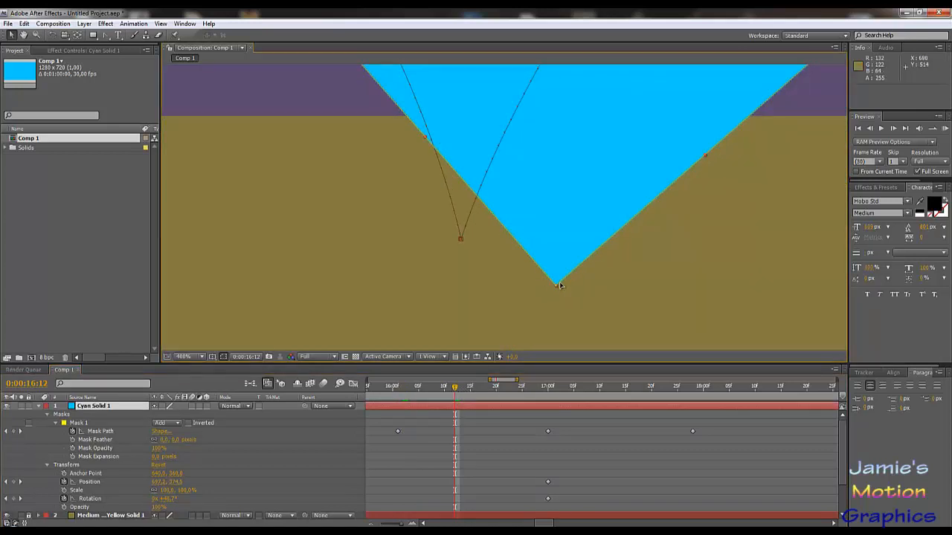
key(F2)
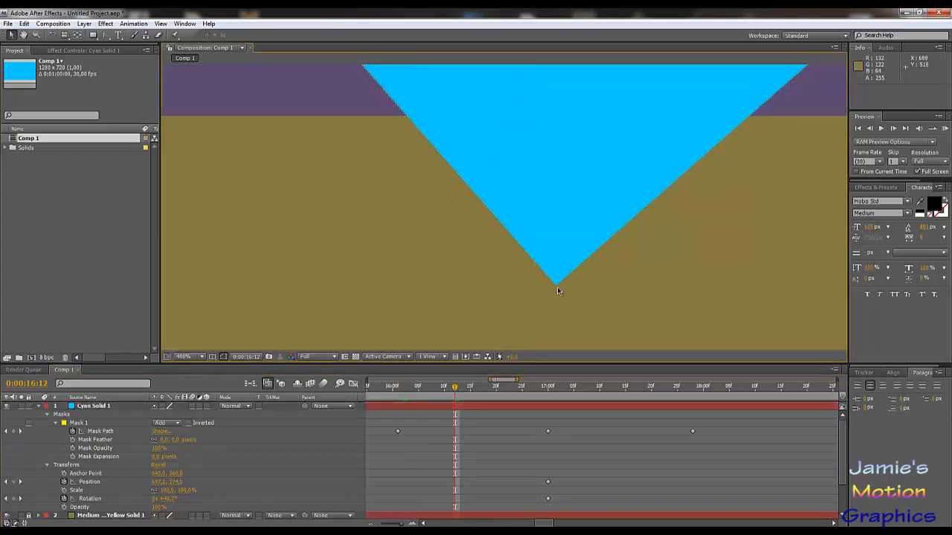
click(557, 287)
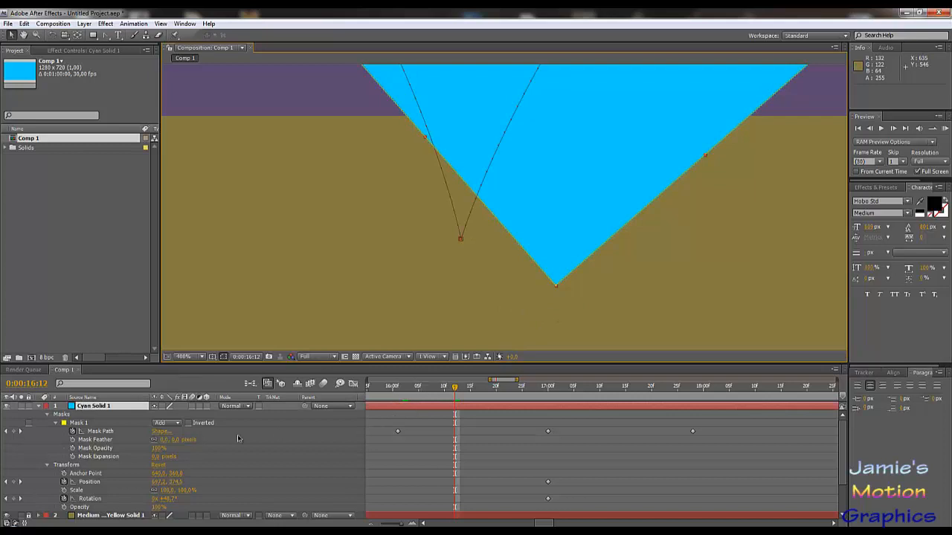
click(101, 432)
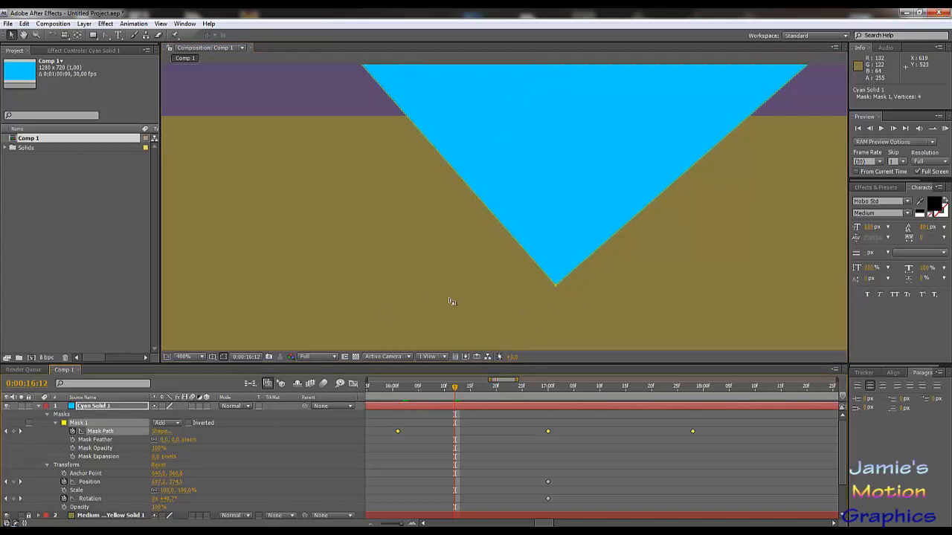
drag(517, 316, 595, 247)
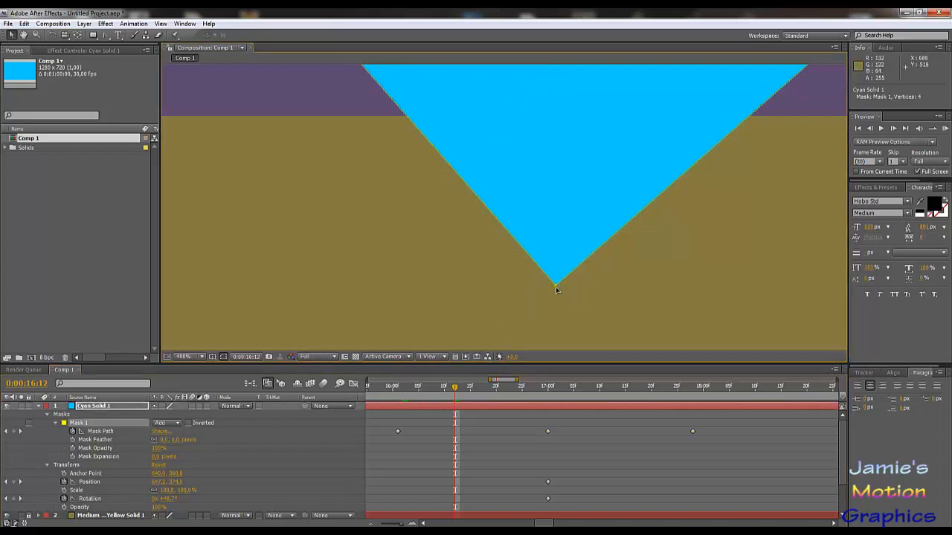
drag(555, 286, 562, 117)
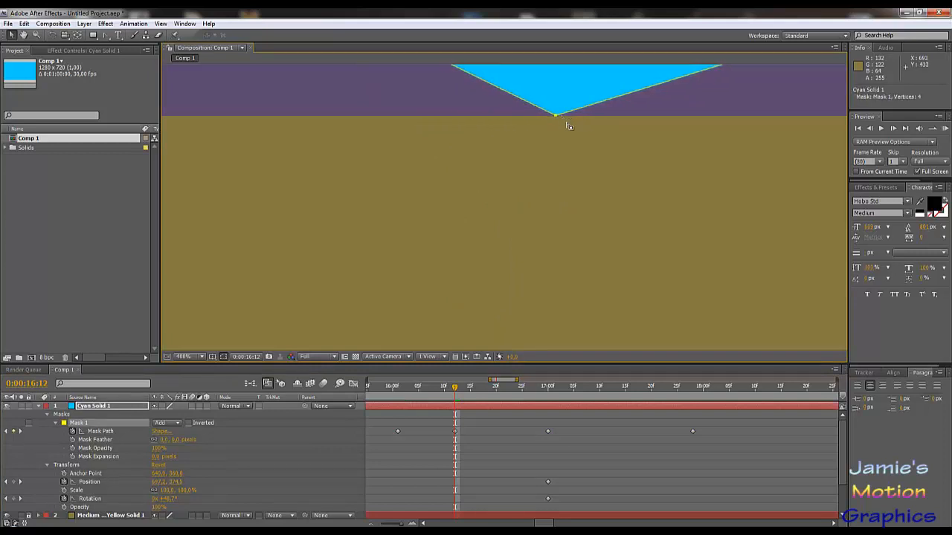
Convert the bottom mask vertex at 0:00:16:12 to a smooth point and lengthen both handles to round the underside.
key(comma)
key(comma)
key(period)
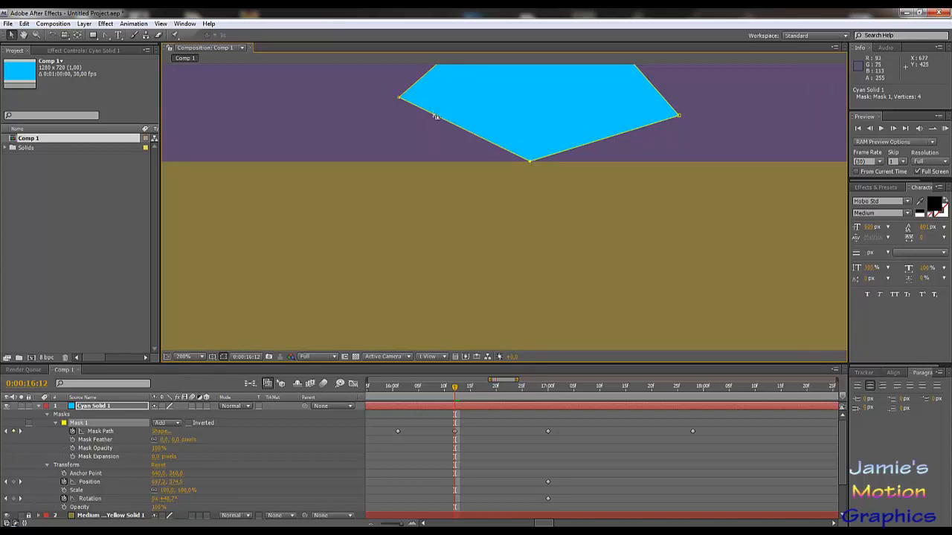
click(108, 36)
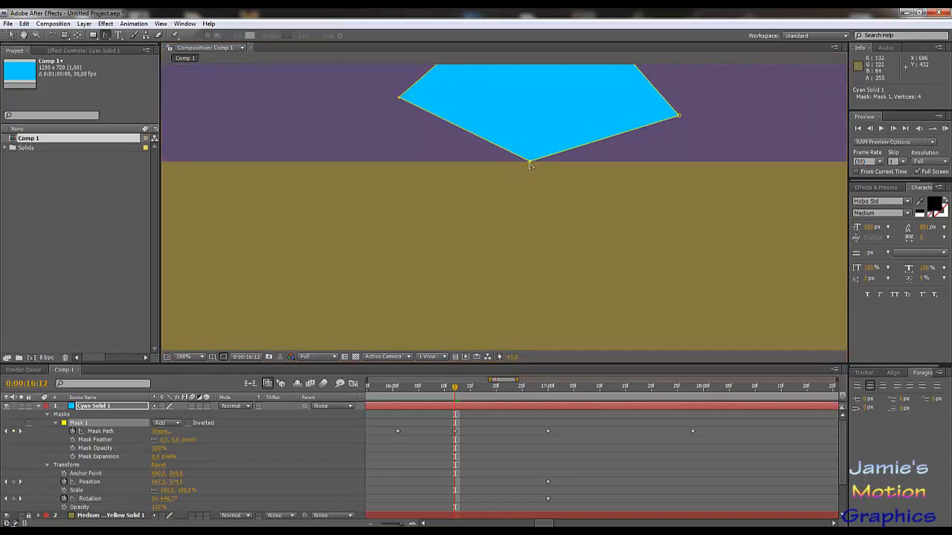
drag(530, 164, 581, 164)
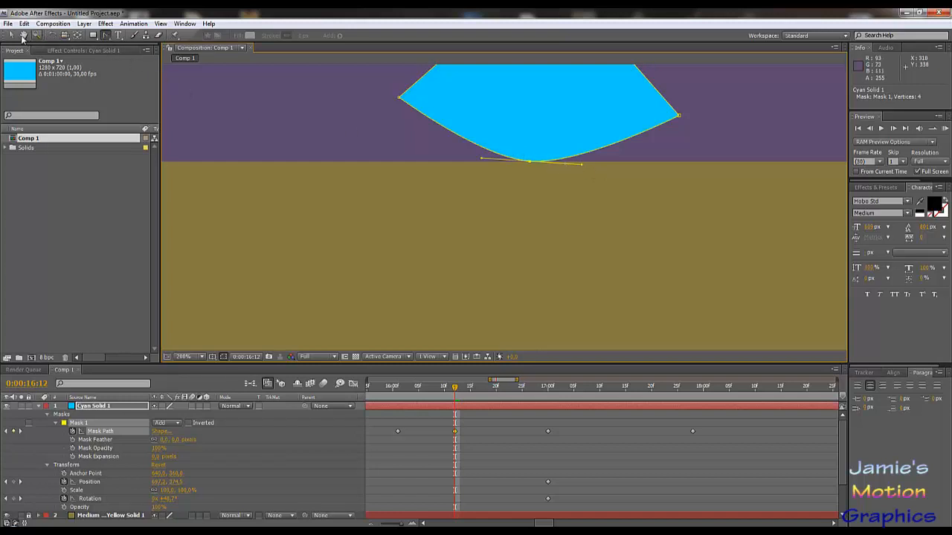
click(11, 35)
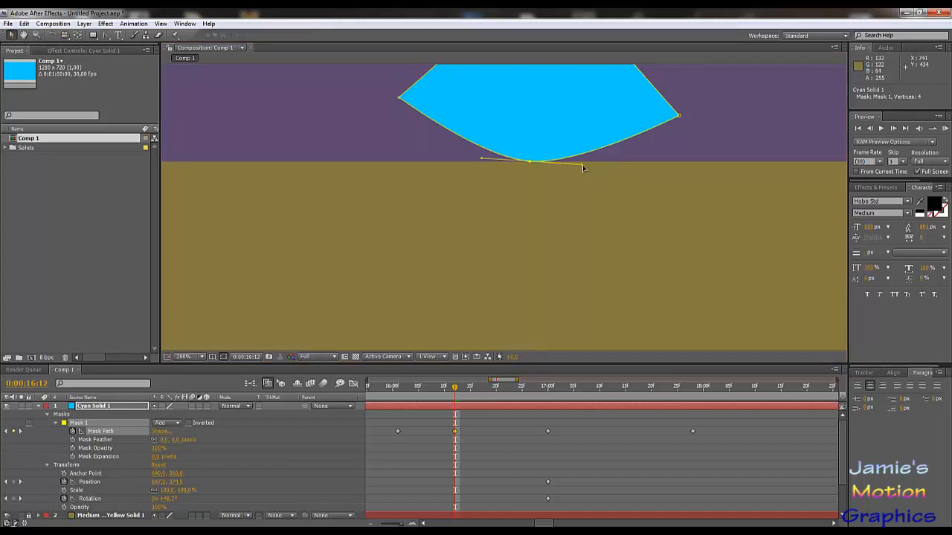
drag(582, 165, 618, 172)
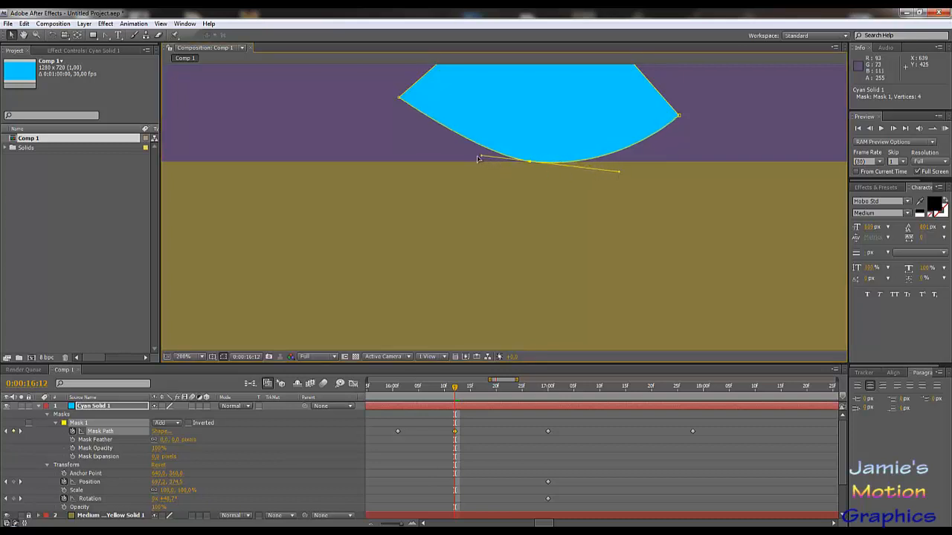
drag(478, 157, 430, 152)
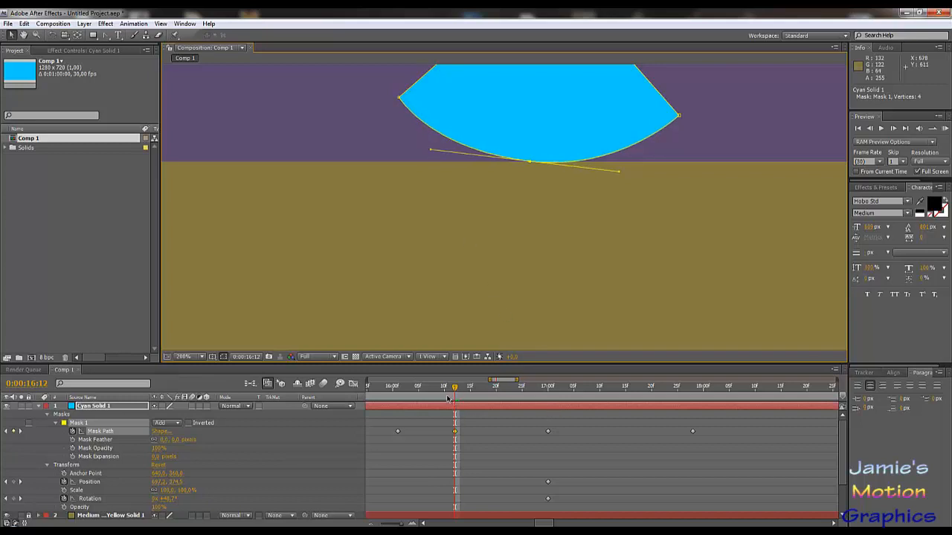
At 0:00:16:07, move the bottom mask vertex onto the ground line and flatten its handles so the curve rests on the ground.
drag(446, 391, 427, 427)
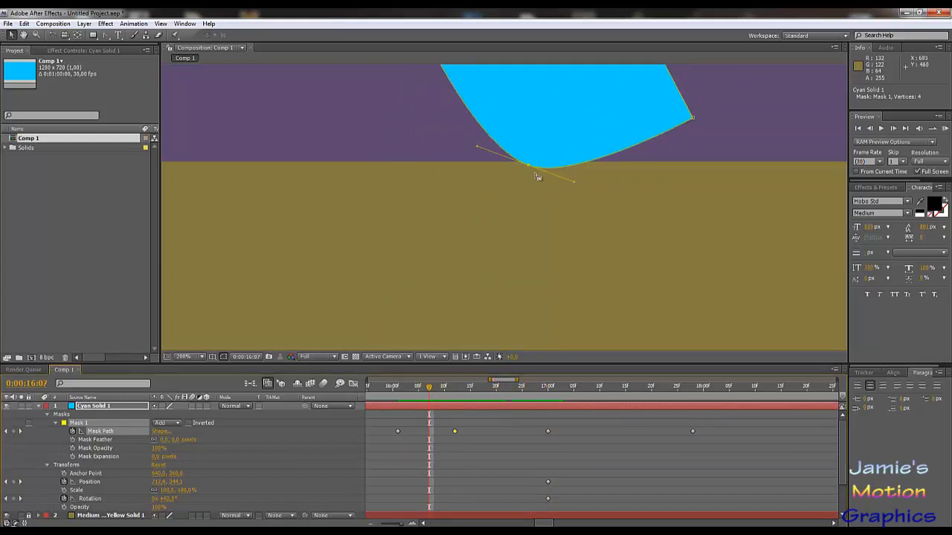
key(period)
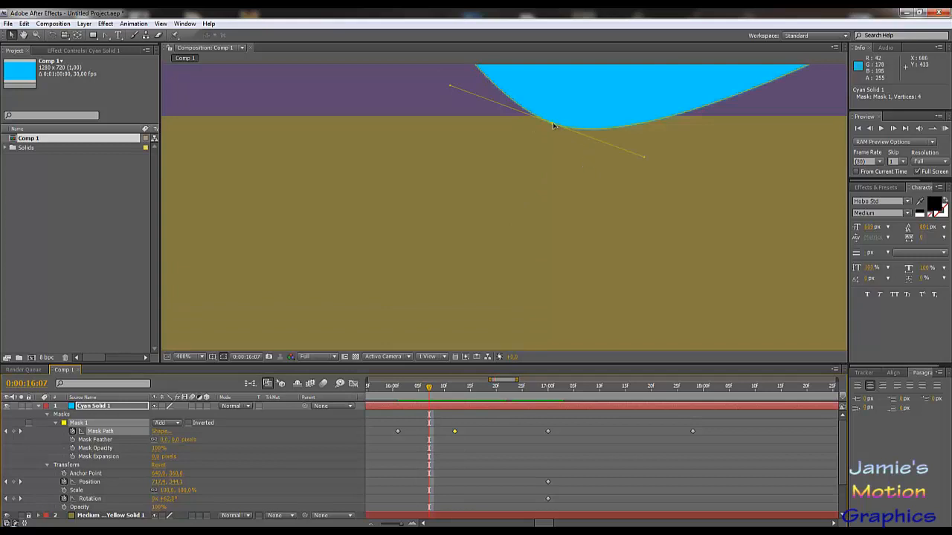
drag(553, 126, 561, 116)
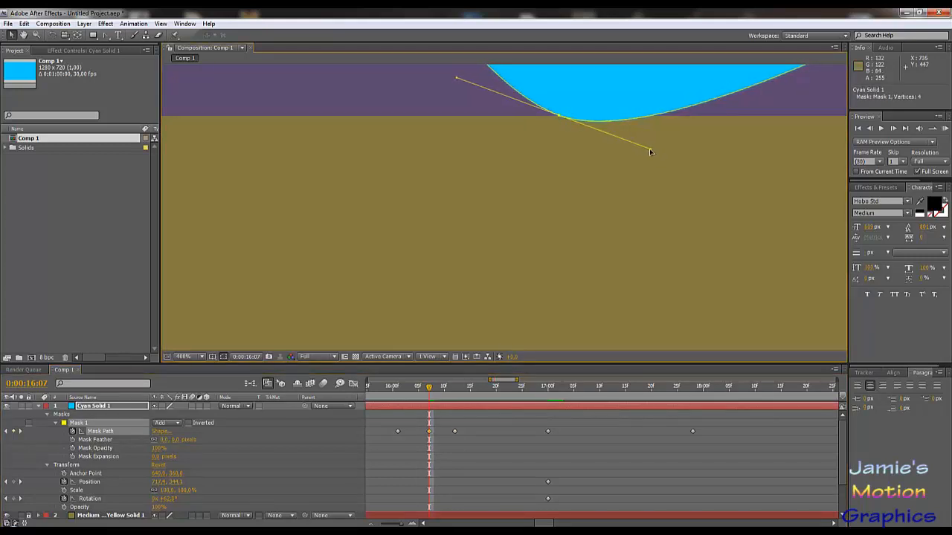
drag(650, 152, 689, 128)
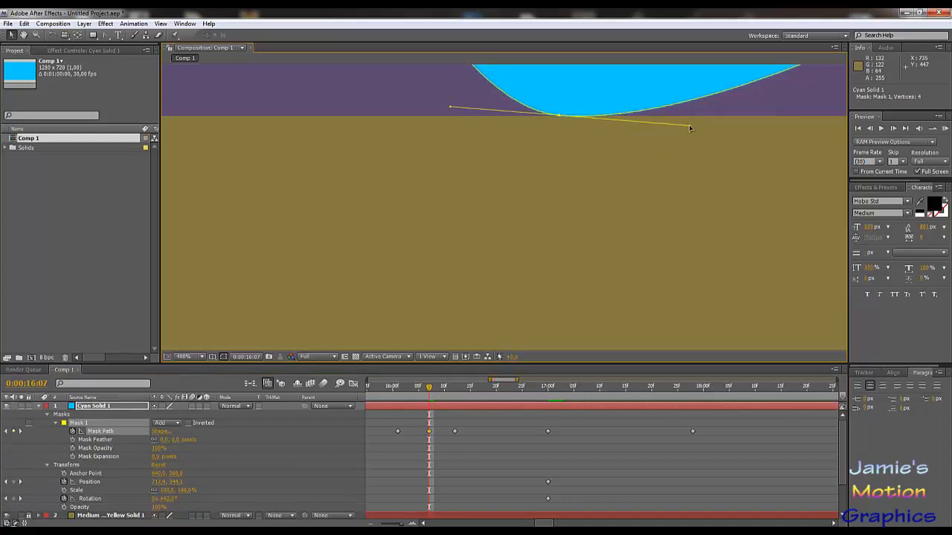
key(comma)
key(comma)
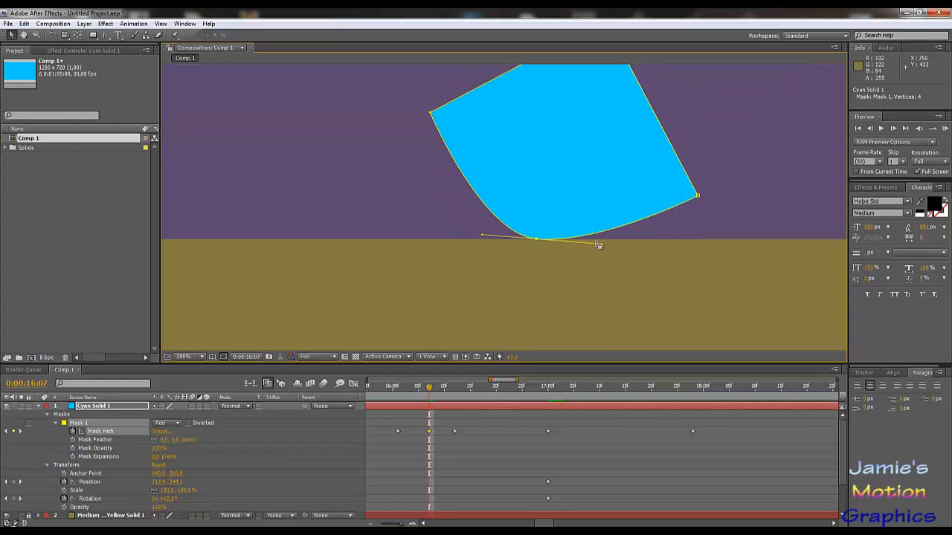
At 0:00:16:04, adjust the bottom mask vertex and its handles so the rounded corner sits on the ground line.
key(Page_Up)
key(Page_Up)
key(Page_Up)
key(Page_Up)
key(Page_Up)
key(Page_Up)
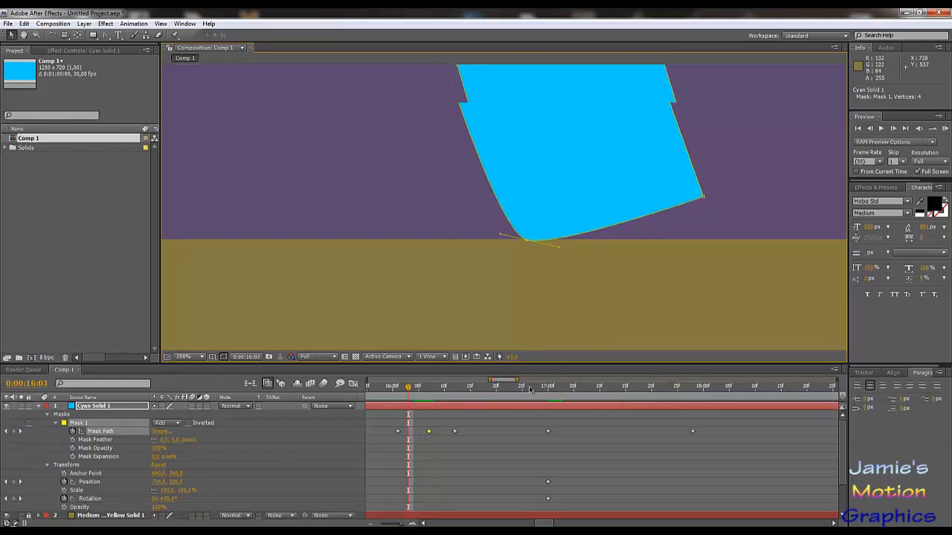
key(Page_Down)
key(Page_Down)
key(Page_Down)
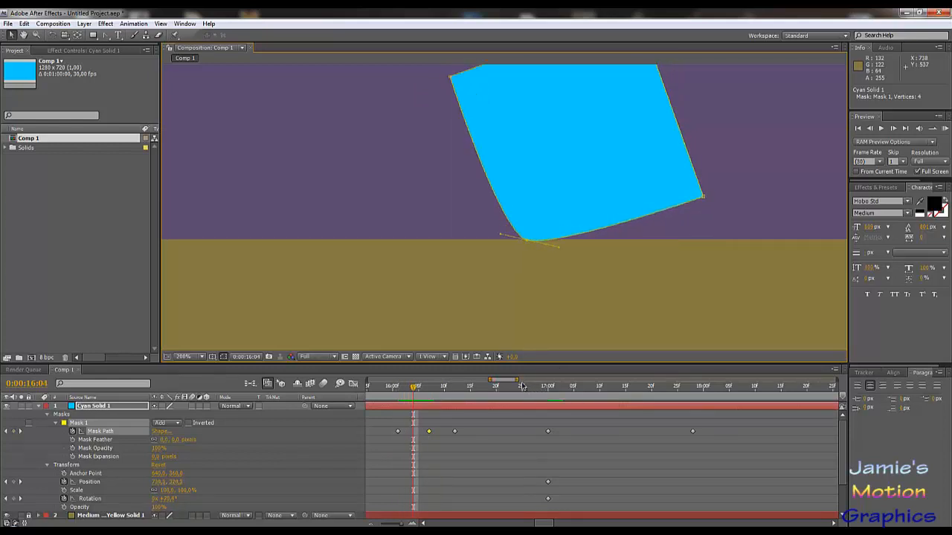
key(period)
key(period)
key(period)
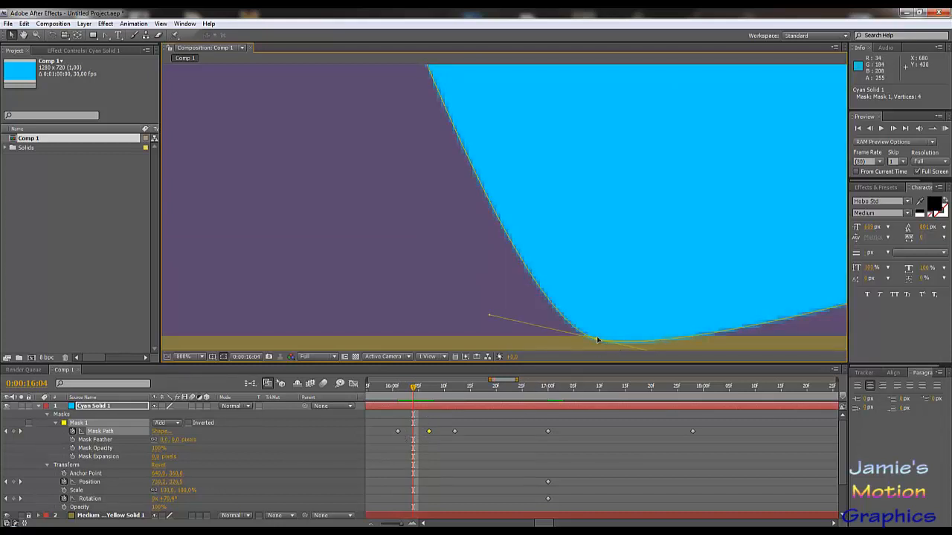
drag(596, 340, 687, 307)
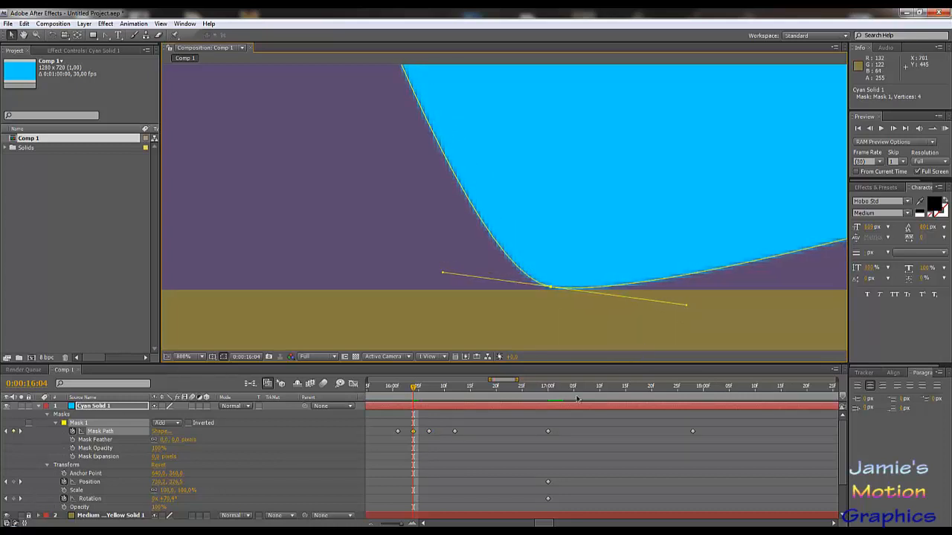
Check frame by frame from 0:00:16:01 to 0:00:16:09 how the cyan square's rounded bottom corner meets the ground line.
key(Page_Up)
key(Page_Up)
key(Page_Up)
key(Page_Down)
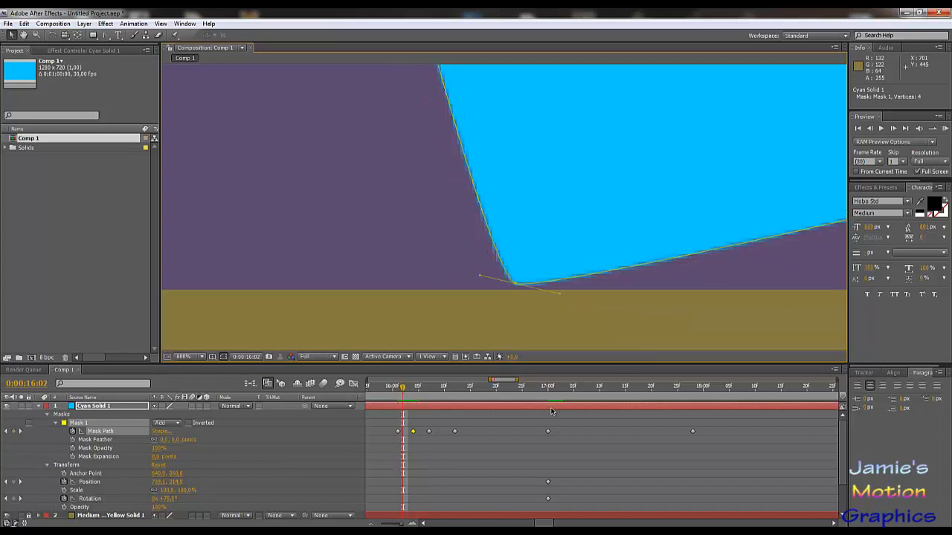
key(Page_Down)
key(Page_Down)
key(Page_Down)
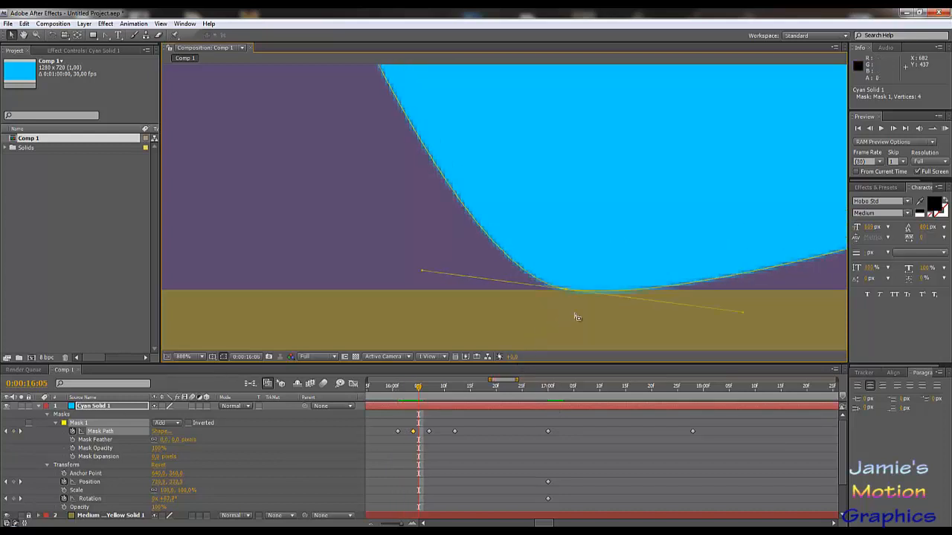
key(Page_Down)
key(Page_Down)
key(Page_Down)
key(Page_Down)
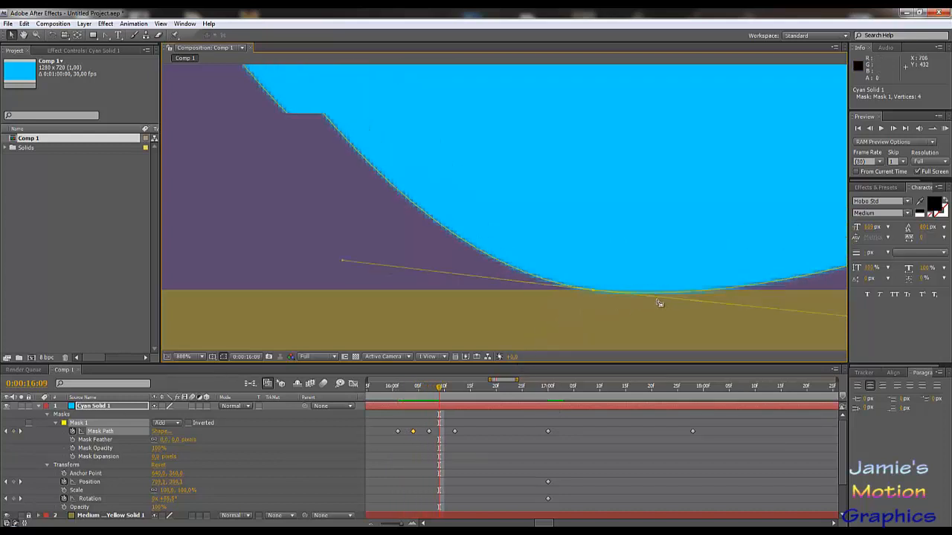
At 0:00:16:10, select the cyan square's bottom mask vertex and nudge it slightly up toward the ground line.
key(Page_Down)
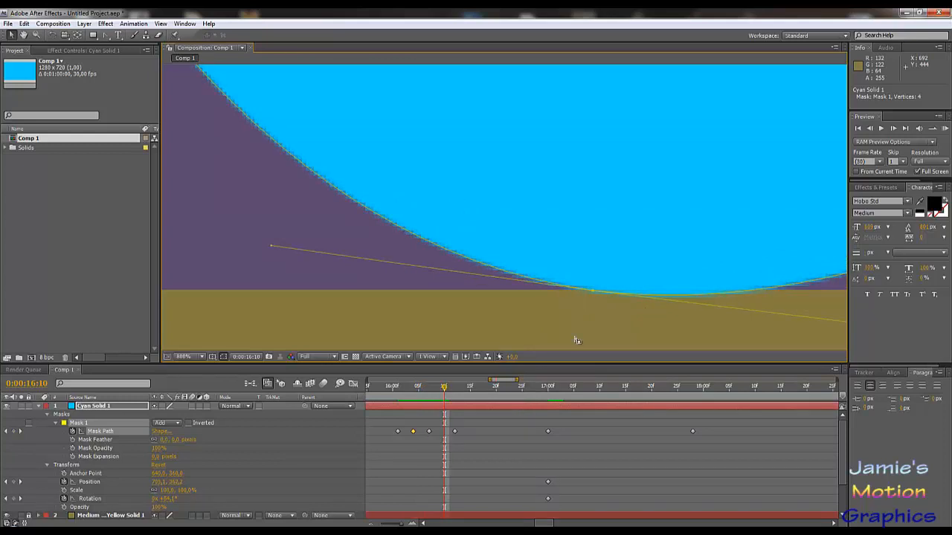
click(597, 292)
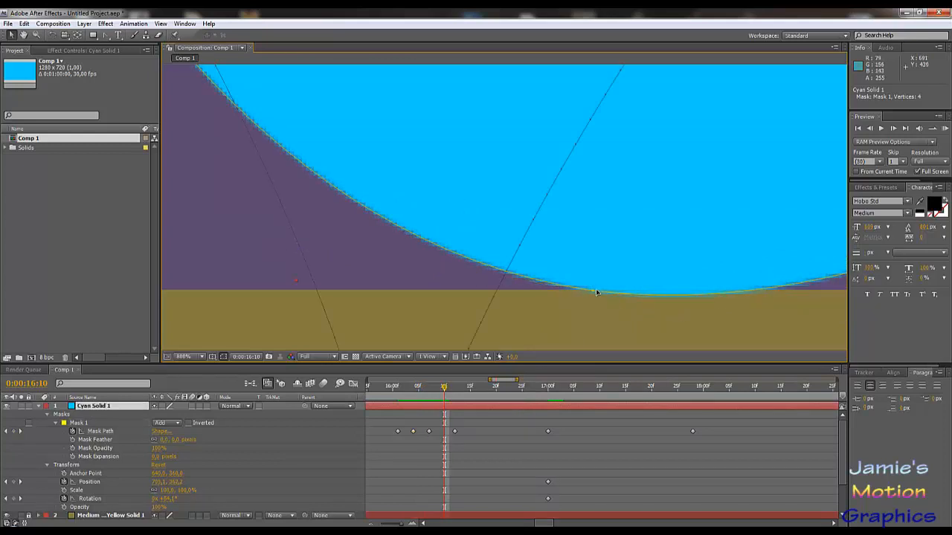
click(591, 291)
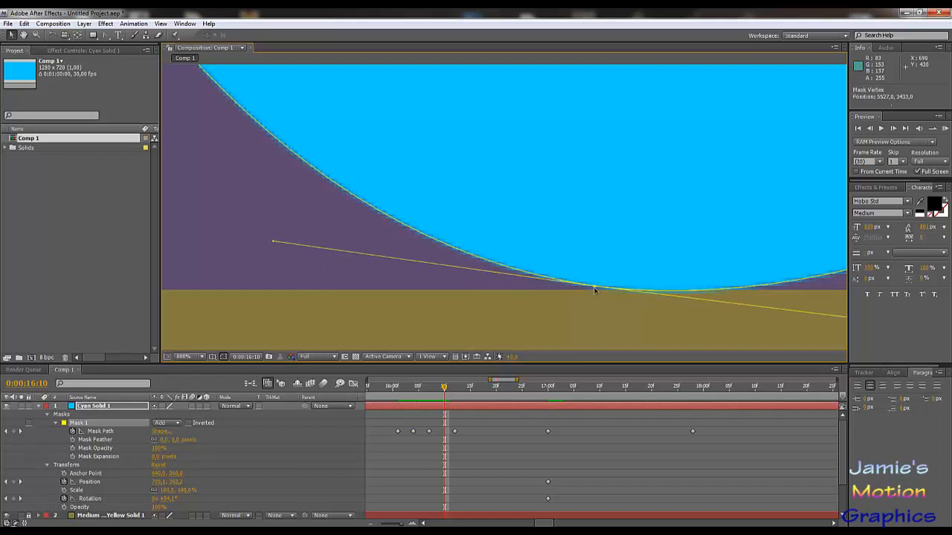
drag(594, 291, 591, 289)
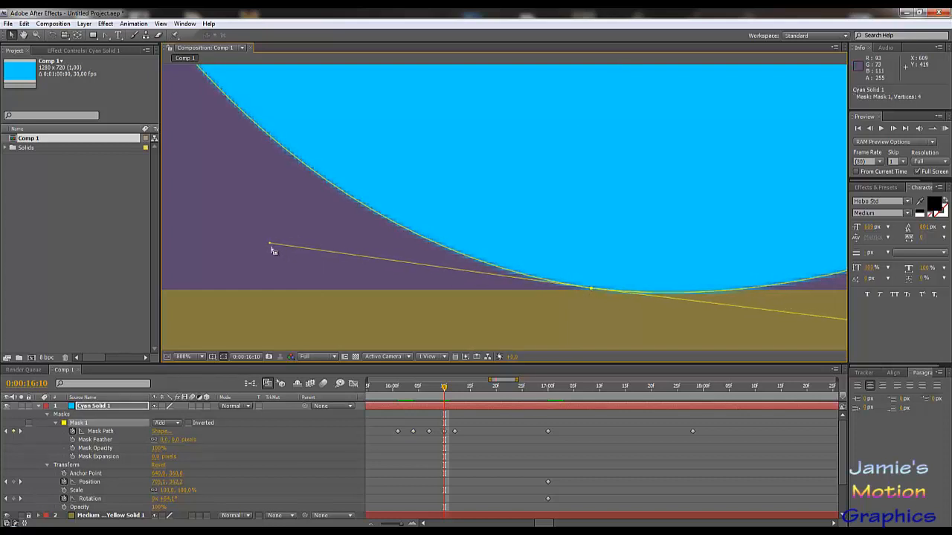
Try to flatten the bottom mask vertex's two handles one at a time along the ground line at 0:00:16:10.
drag(272, 246, 264, 285)
scroll(556, 300, down, 2)
scroll(556, 299, right, 3)
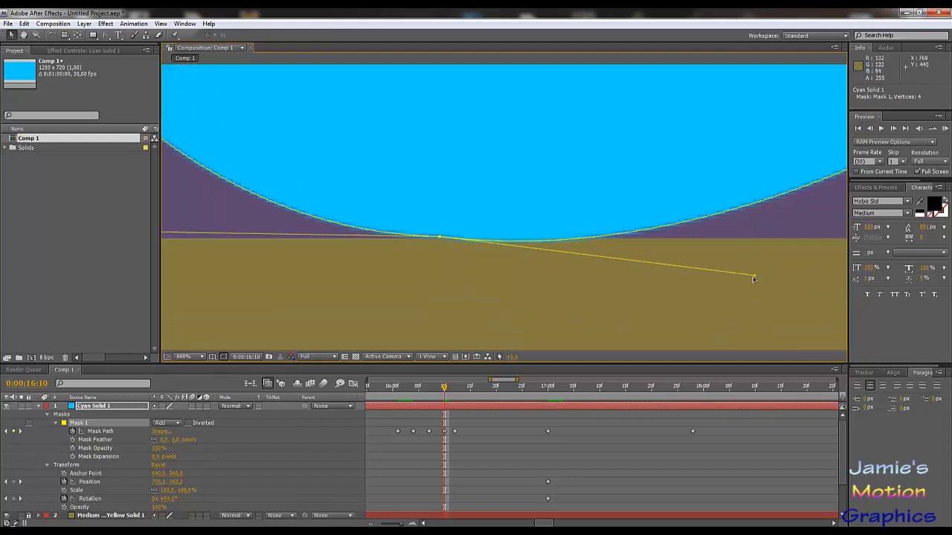
drag(754, 278, 801, 253)
Reset the bottom mask vertex at 0:00:16:10 to a corner and pull out new linked handles with the Convert Vertex tool.
click(105, 35)
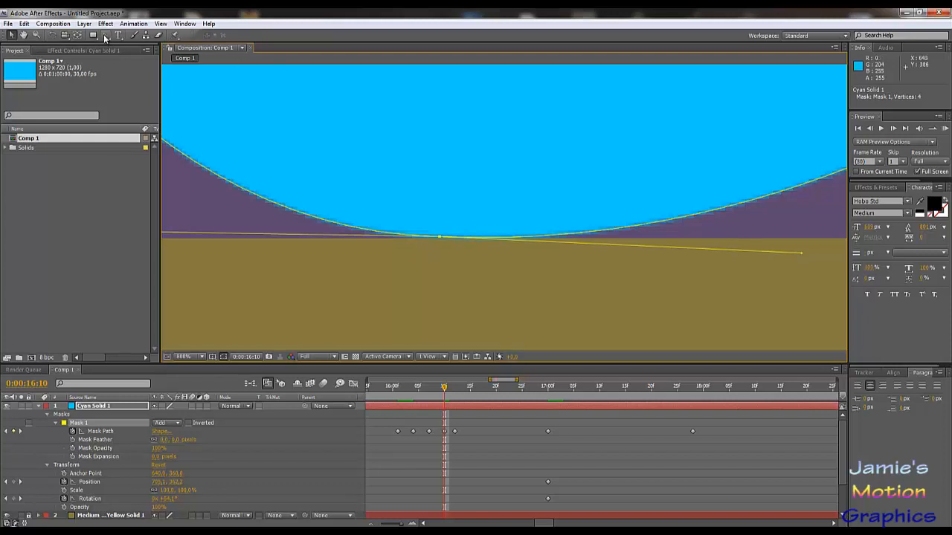
click(439, 238)
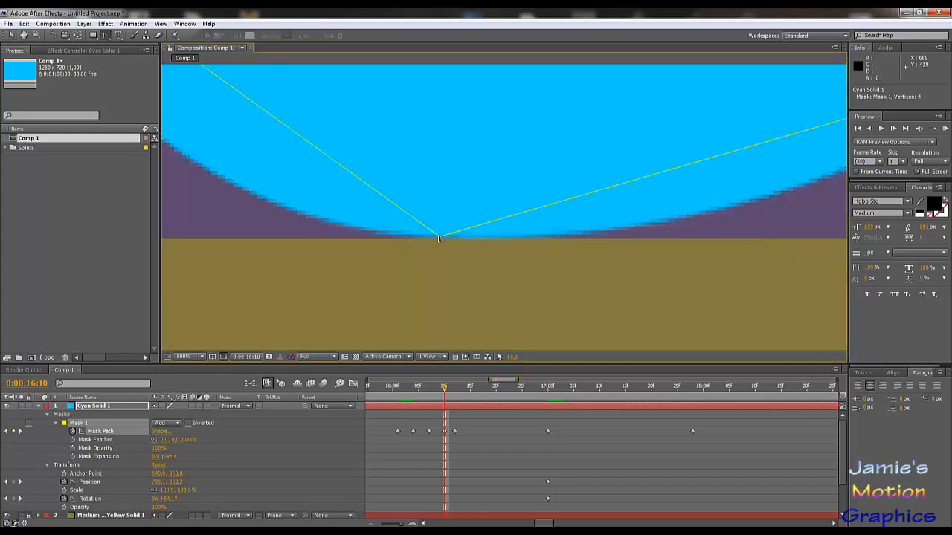
drag(439, 239, 649, 270)
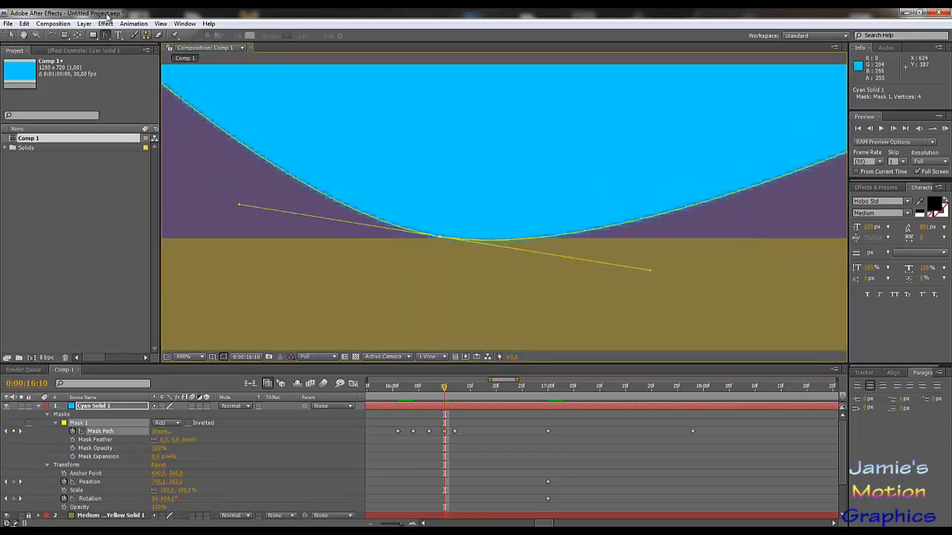
Level and lengthen both new handles at 0:00:16:10, and lower the bottom mask vertex exactly onto the ground line.
click(11, 35)
drag(239, 206, 210, 240)
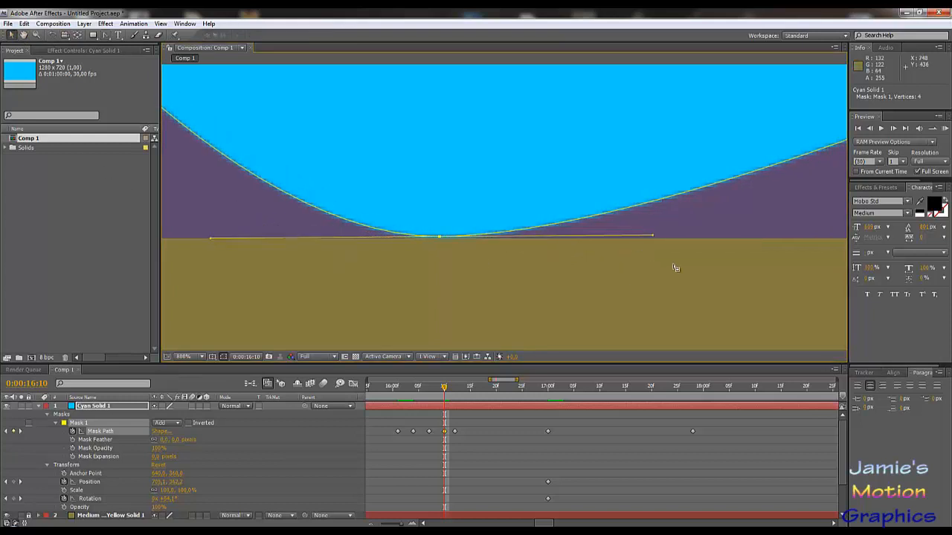
drag(654, 237, 707, 237)
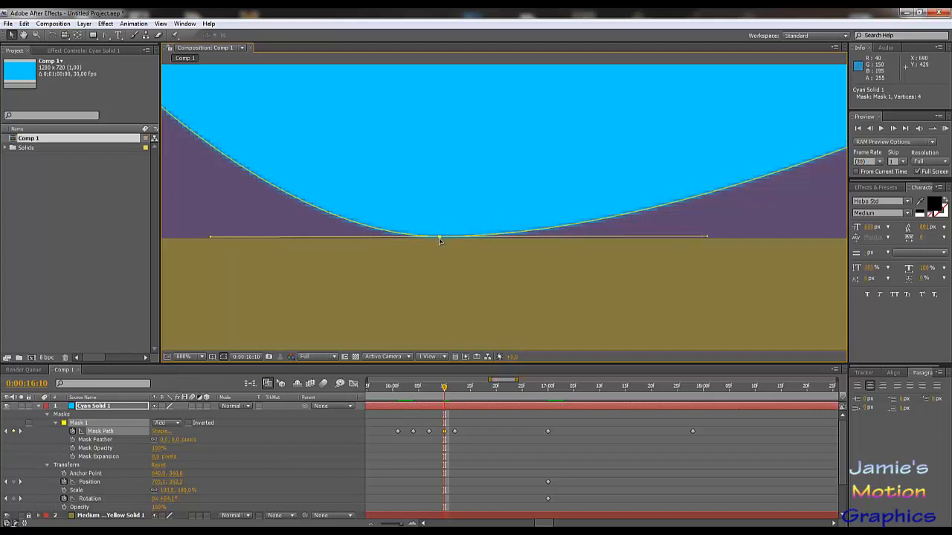
drag(439, 237, 439, 240)
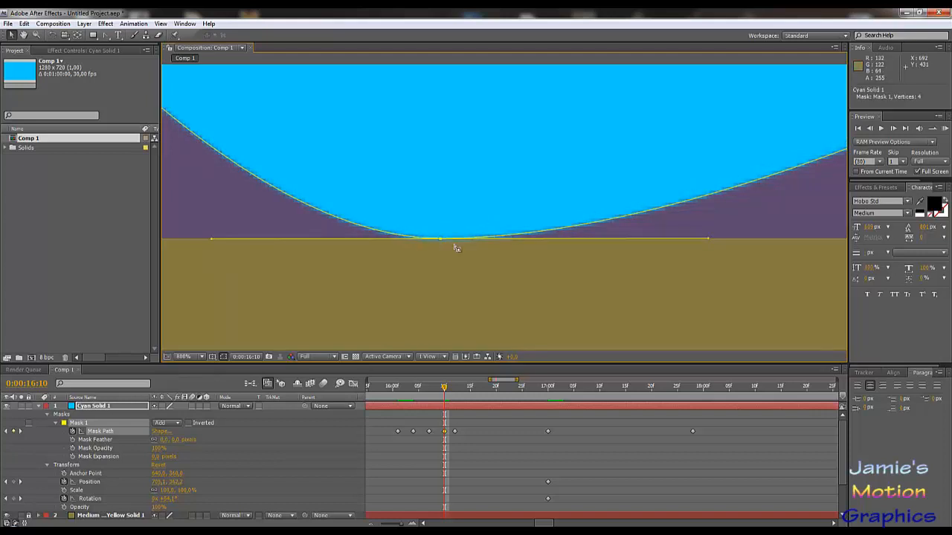
Go to 0:00:16:20 and select only the bottom mask vertex of the cyan square.
key(comma)
key(comma)
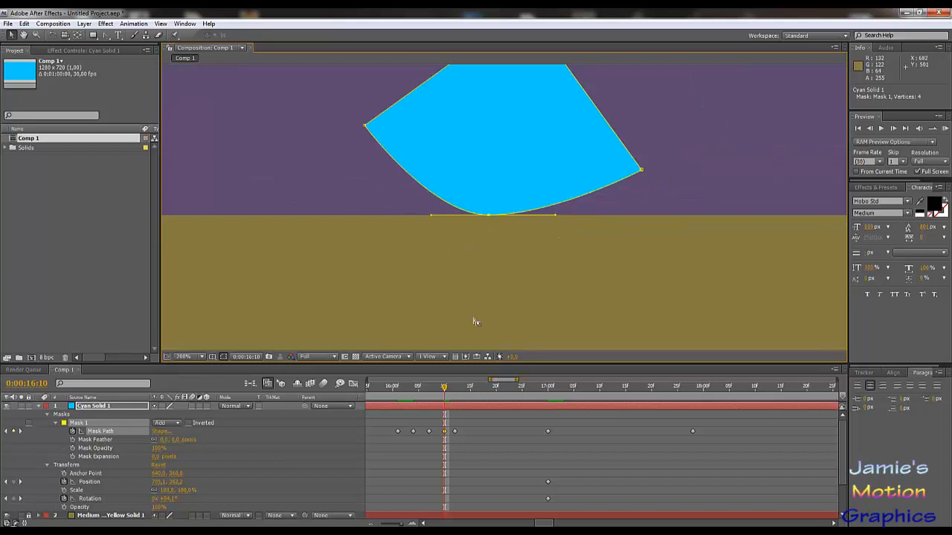
drag(446, 389, 505, 417)
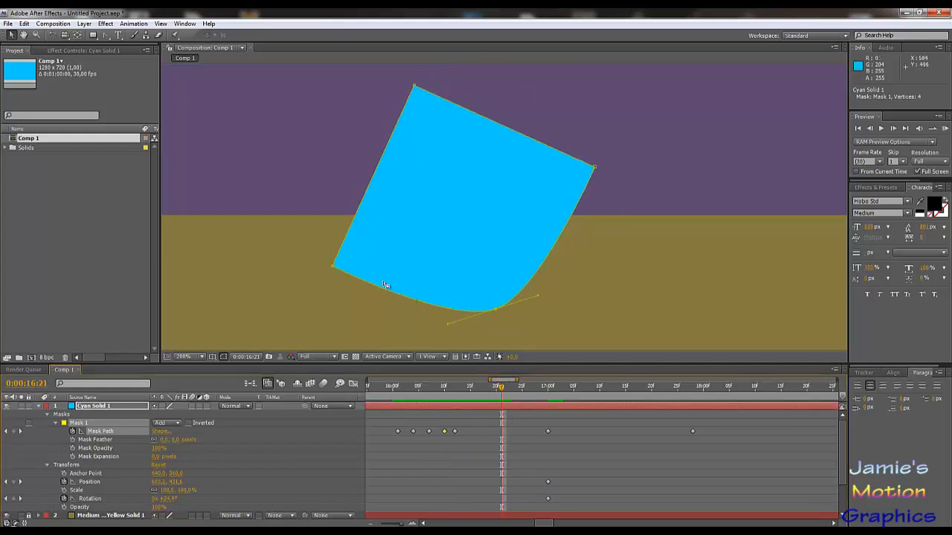
click(497, 388)
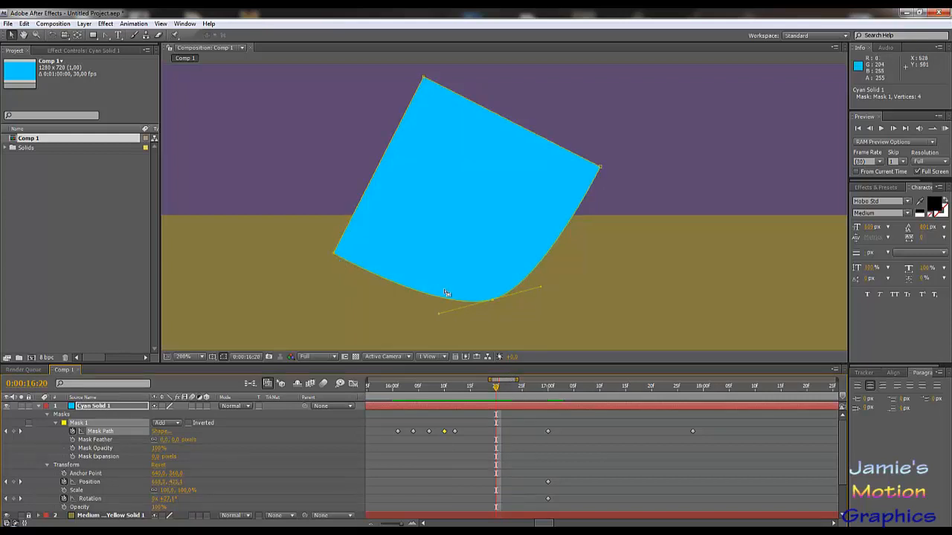
drag(514, 322, 410, 281)
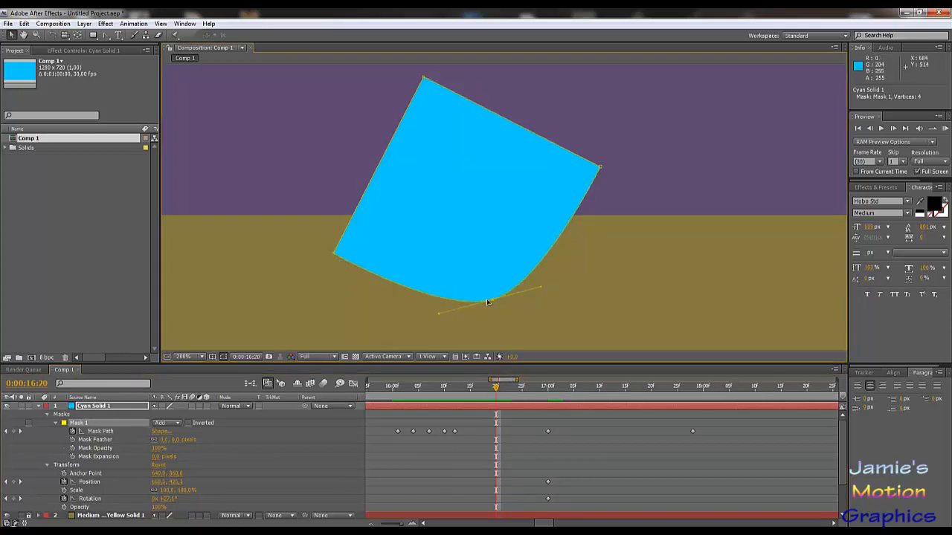
At 0:00:16:20, raise the two lower Mask 1 vertices to the ground line and flatten the curve handle between them.
drag(493, 300, 492, 216)
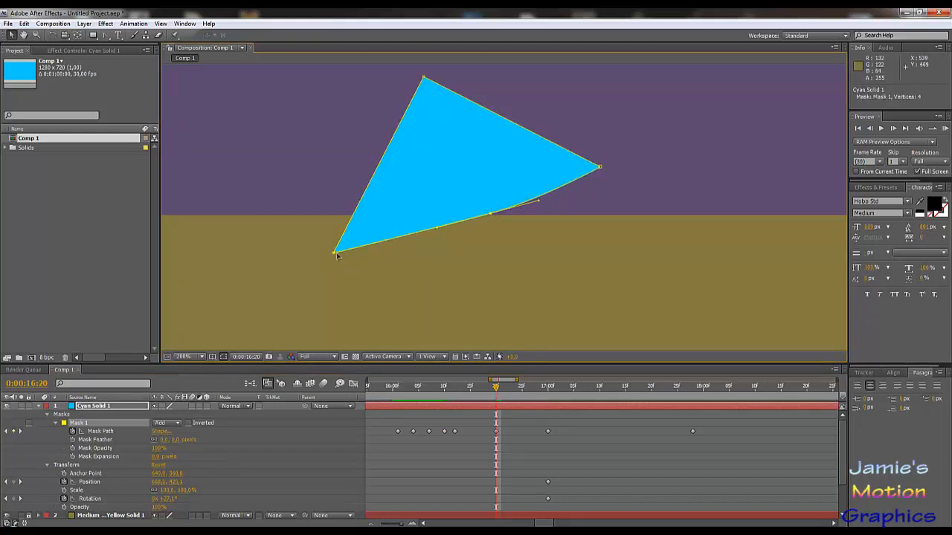
drag(335, 254, 355, 217)
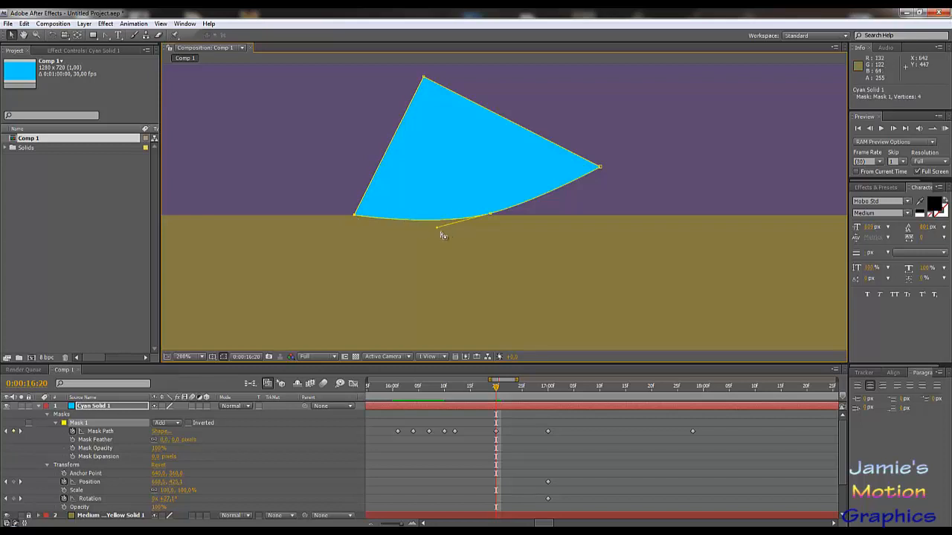
drag(436, 228, 430, 215)
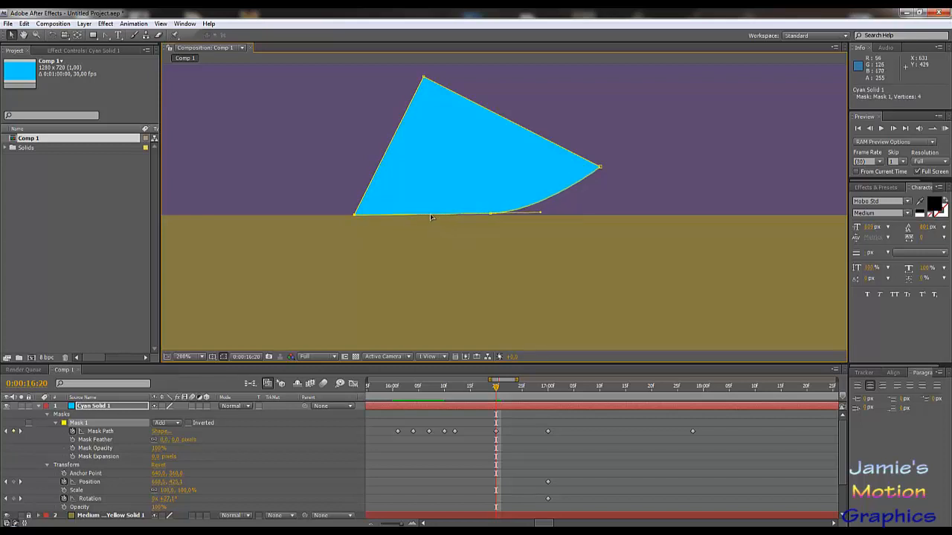
At 0:00:16:12, shorten the lowest mask vertex's curve handles and level them along the ground line.
drag(496, 391, 455, 407)
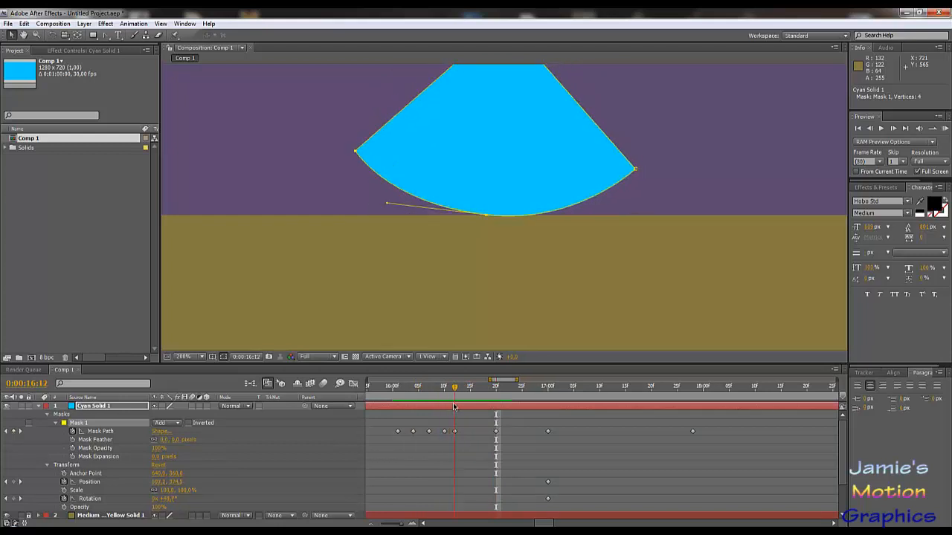
click(455, 432)
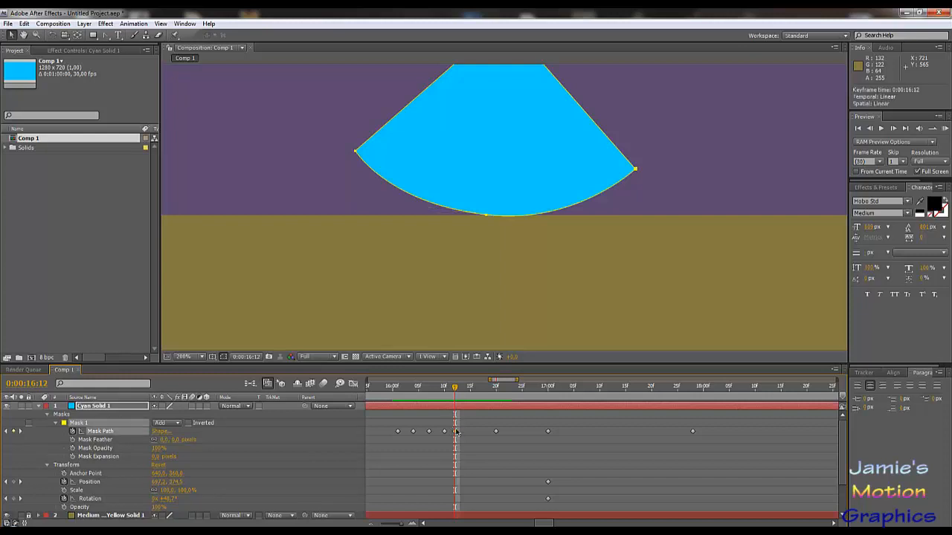
click(484, 216)
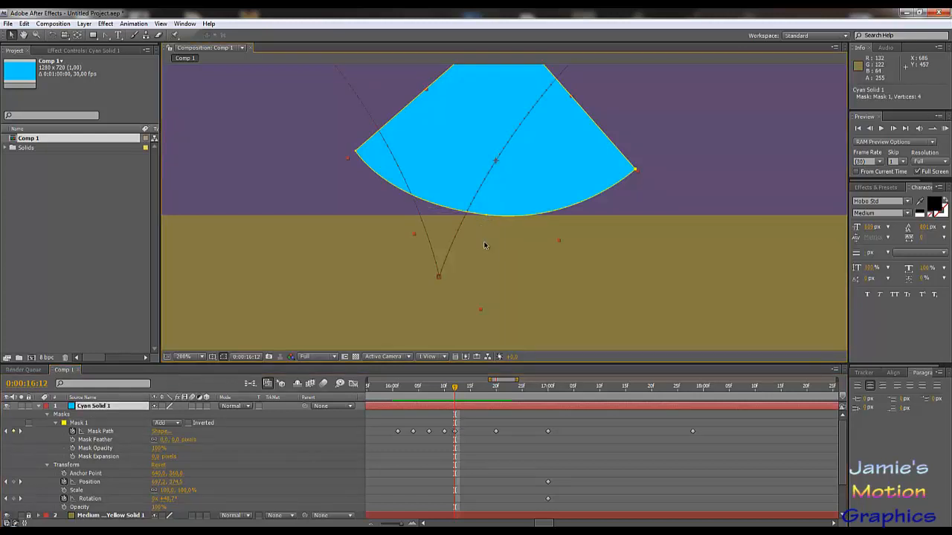
click(99, 432)
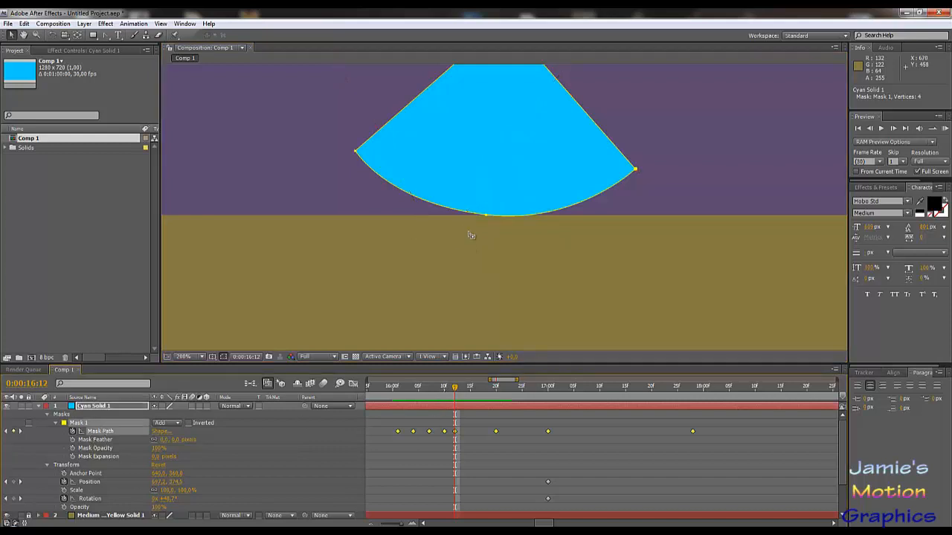
click(484, 215)
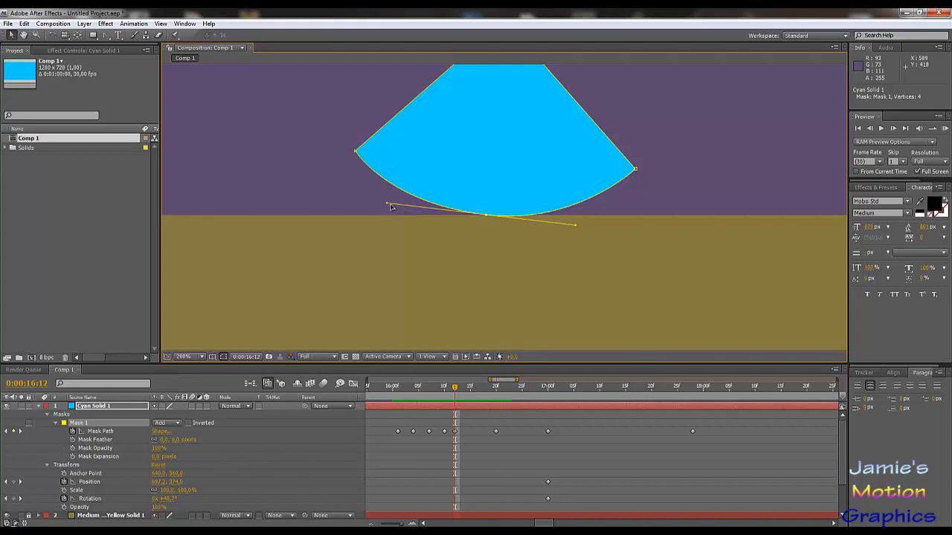
drag(389, 205, 431, 214)
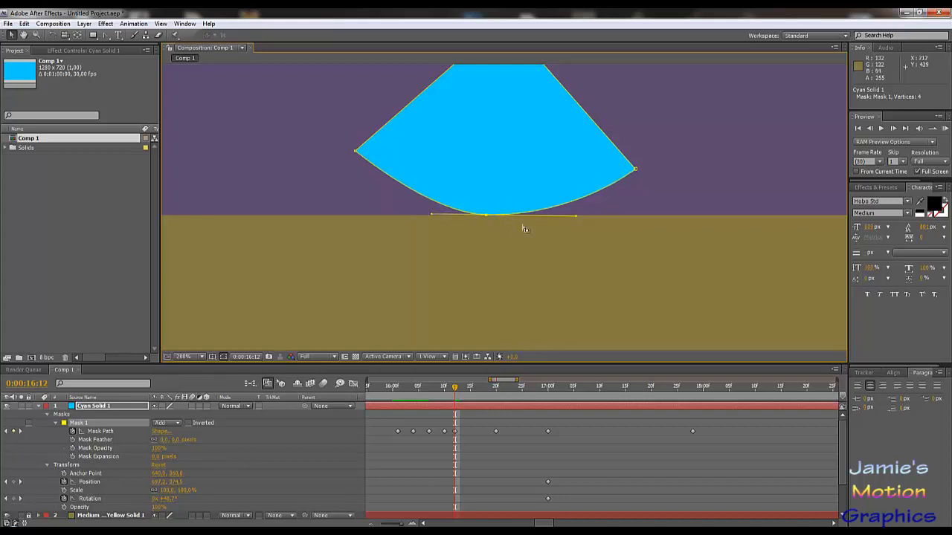
drag(576, 215, 564, 214)
drag(454, 390, 455, 411)
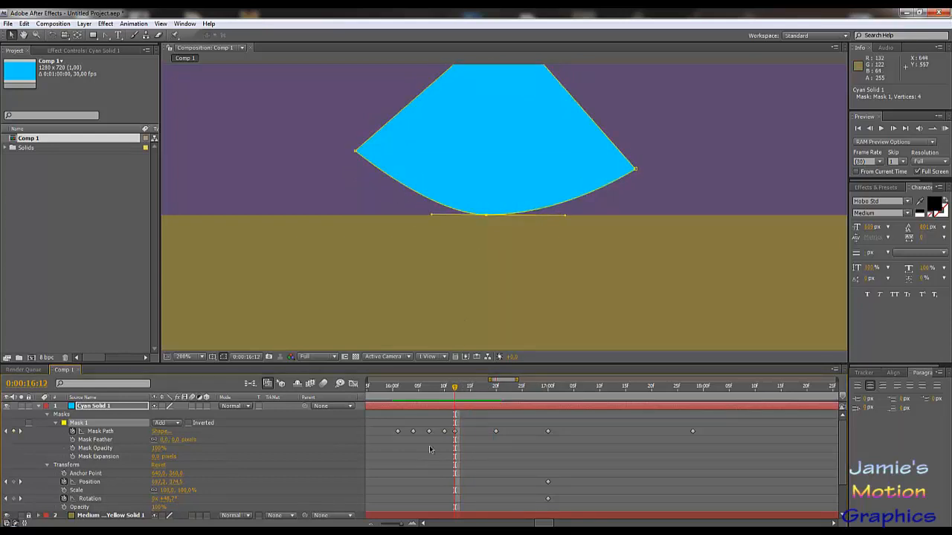
Move the current time to the Mask Path keyframe at 0:00:17:00 and show the whole square.
drag(458, 389, 548, 410)
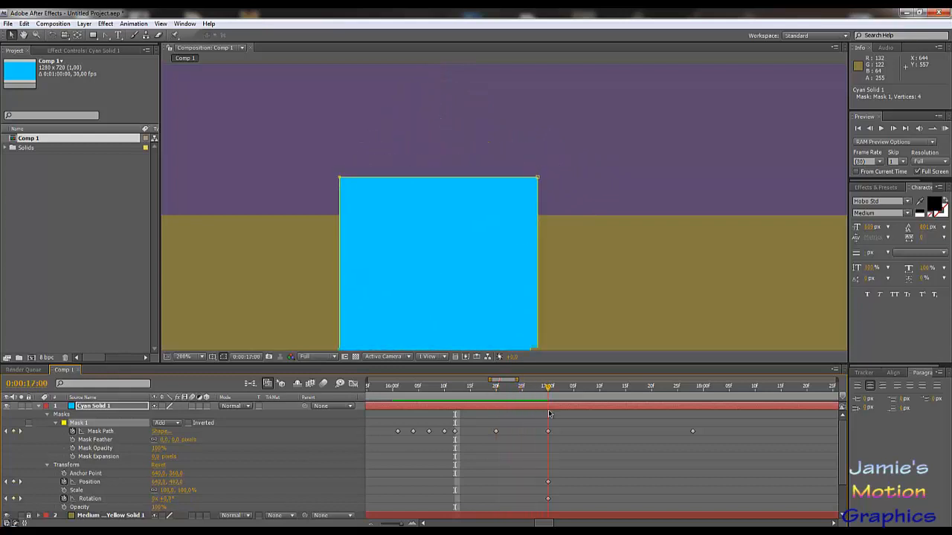
scroll(470, 257, down, 2)
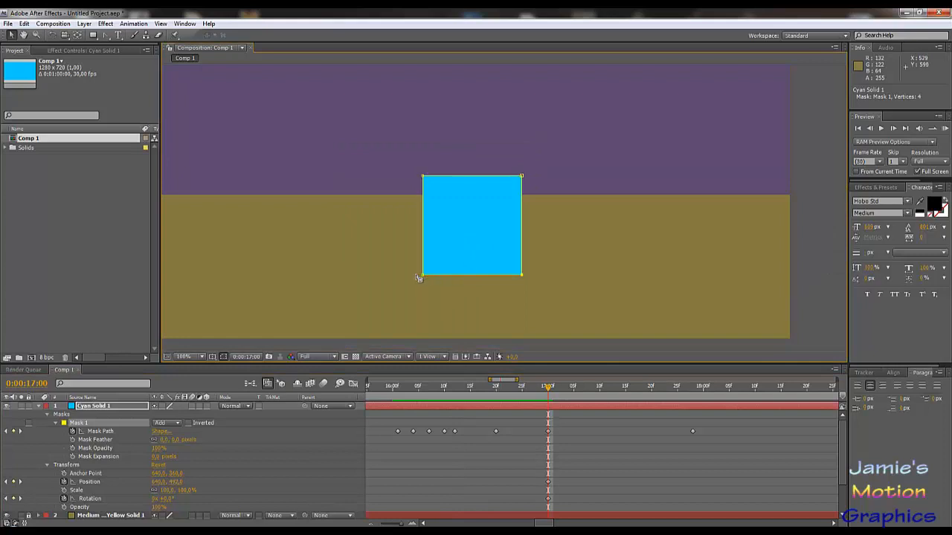
drag(414, 284, 493, 198)
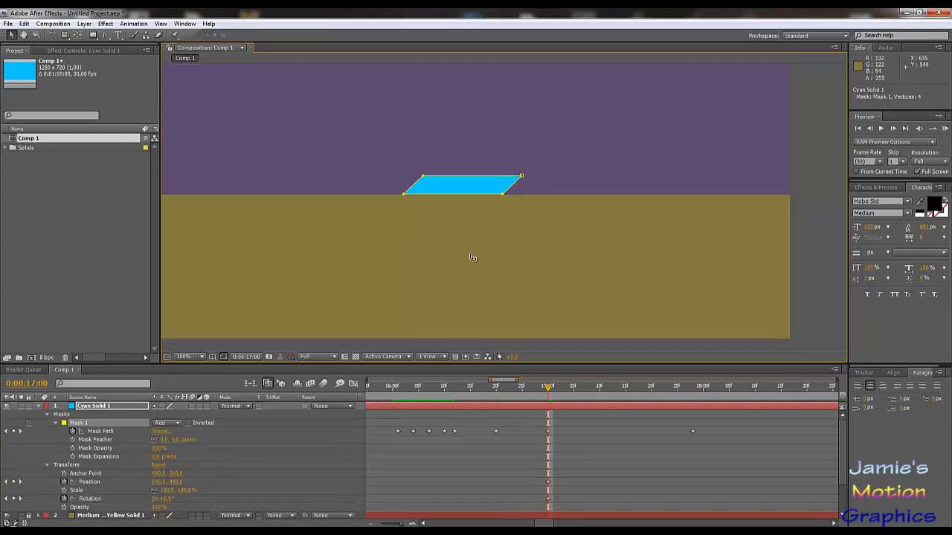
key(ctrl+z)
key(ctrl+z)
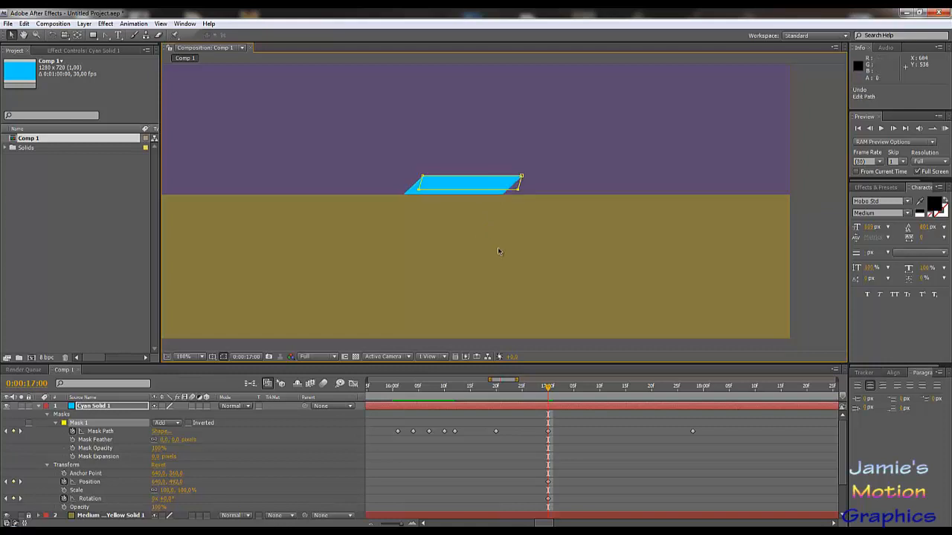
key(ctrl+z)
key(ctrl+z)
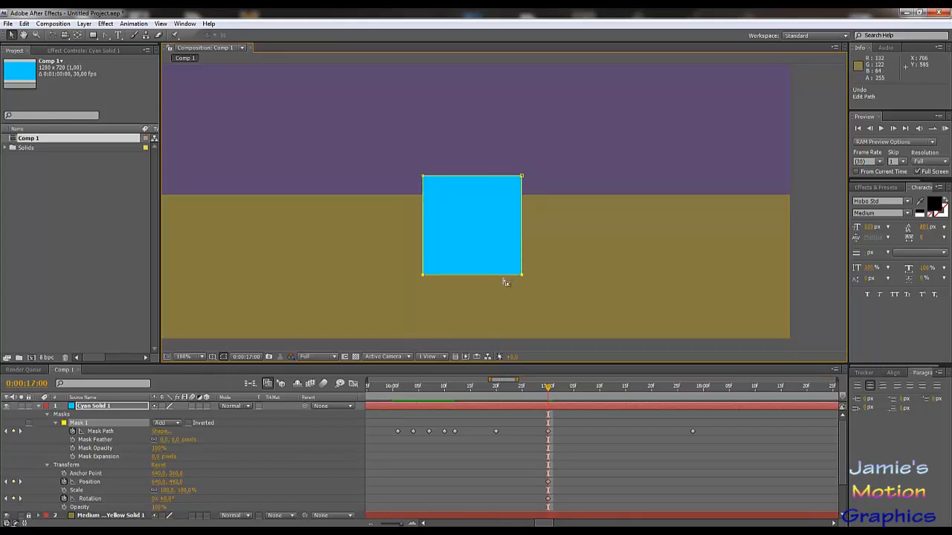
Raise the square's two bottom mask vertices straight up to the ground line at 0:00:17:00.
drag(522, 277, 524, 196)
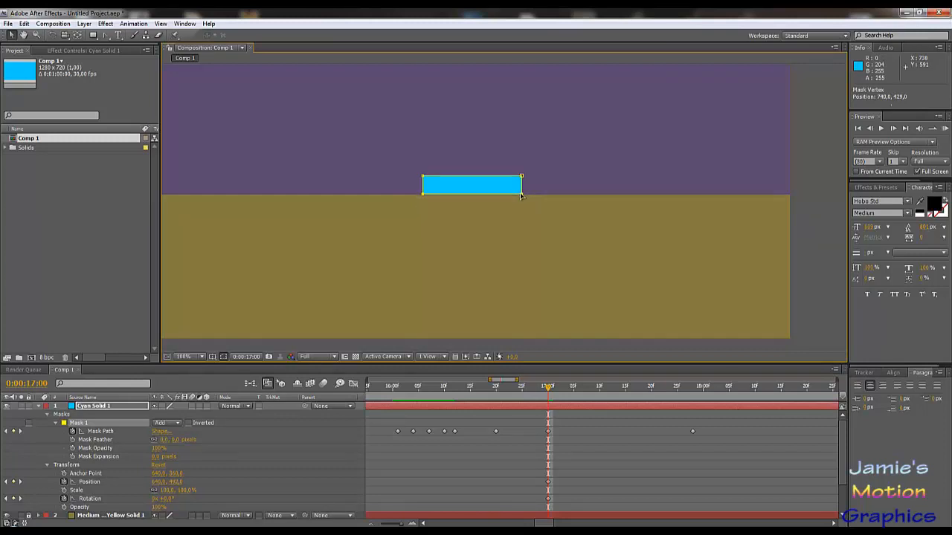
At 0:00:16:25, move the cyan shape's bottom-right and bottom-left mask vertices up onto the ground line.
drag(549, 392, 524, 414)
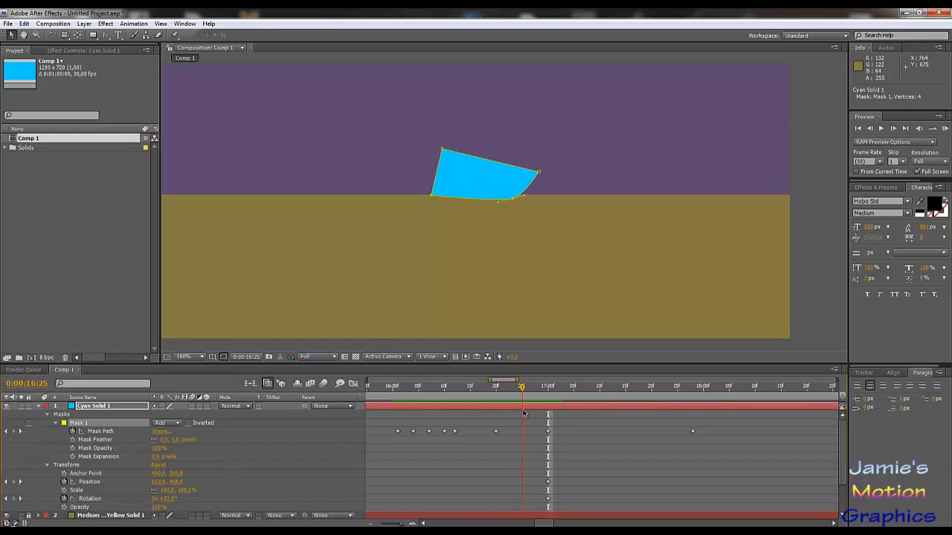
scroll(505, 203, up, 3)
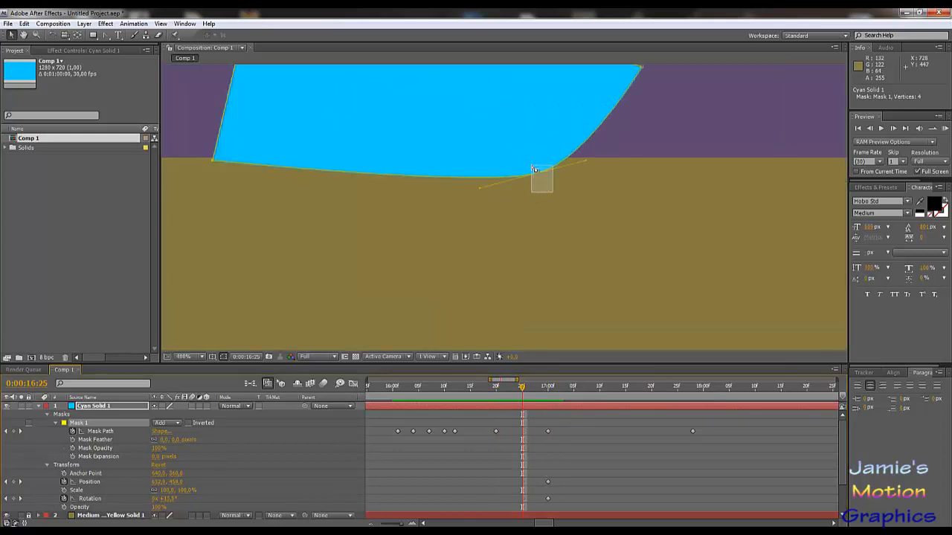
drag(543, 174, 570, 160)
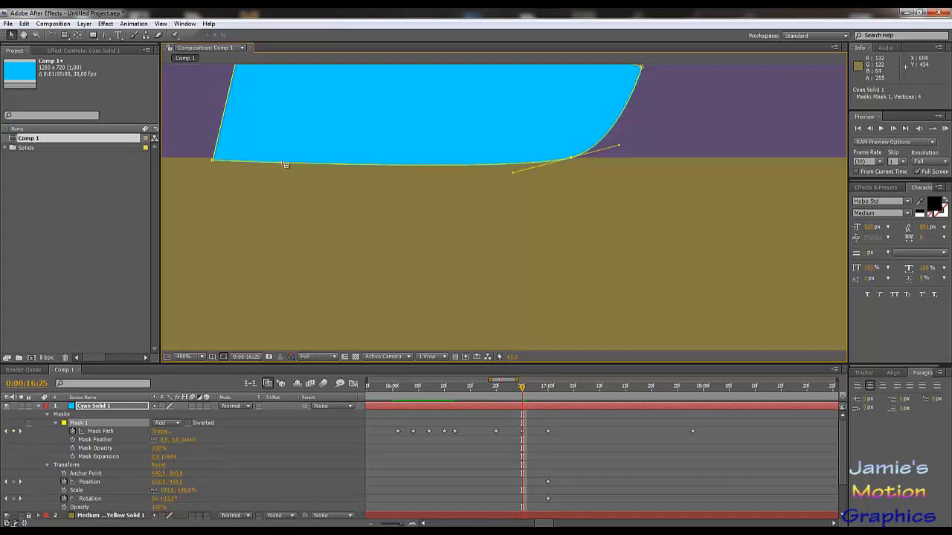
drag(212, 161, 216, 157)
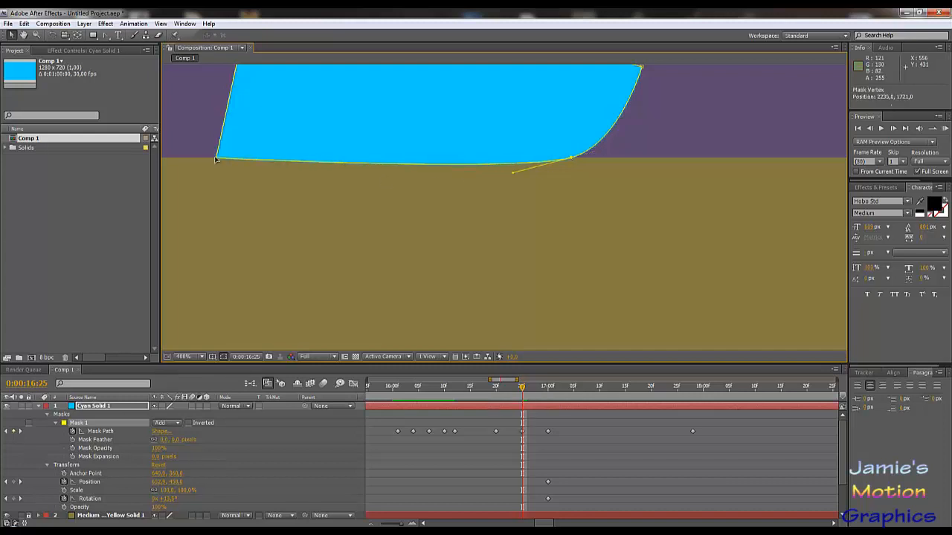
At 0:00:16:23, raise the bottom-right mask vertex to the ground line and review the motion back to 0:00:16:12.
drag(521, 396, 512, 419)
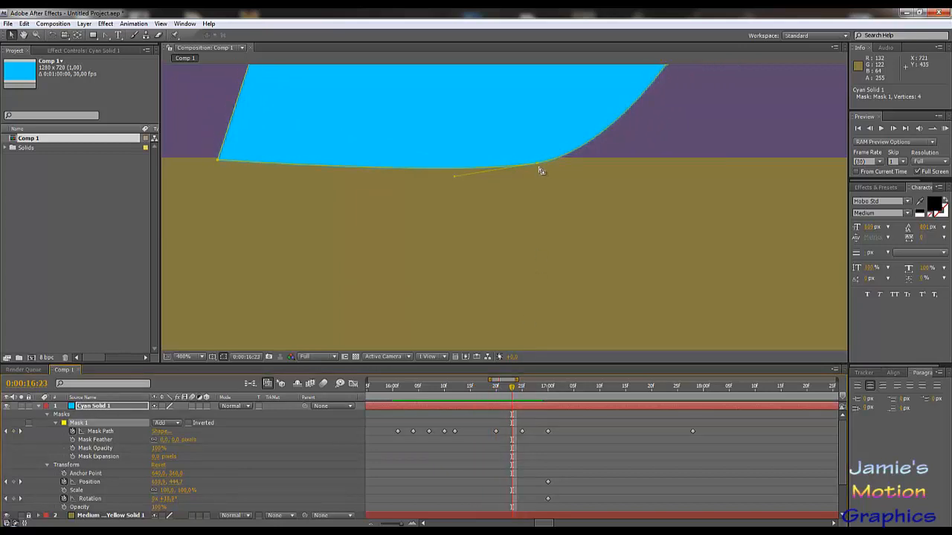
drag(538, 163, 536, 155)
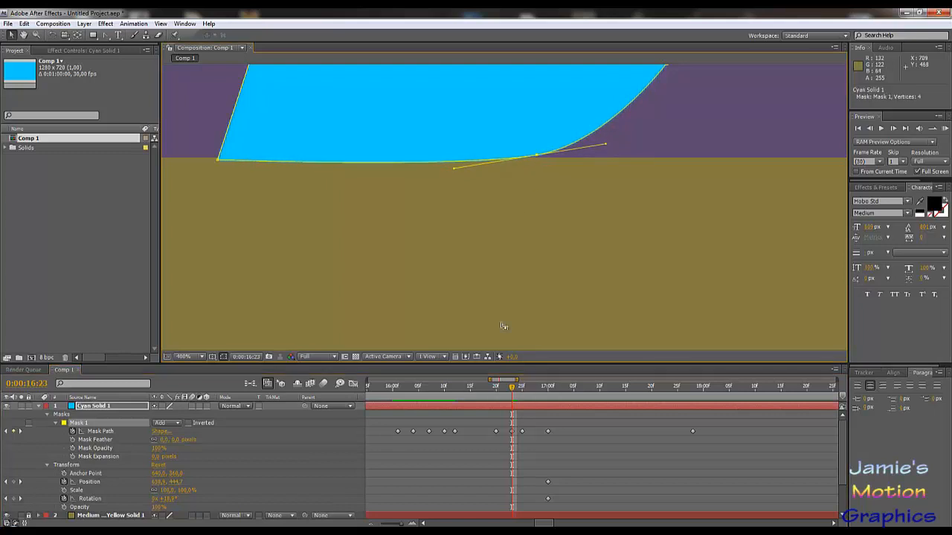
drag(510, 392, 466, 436)
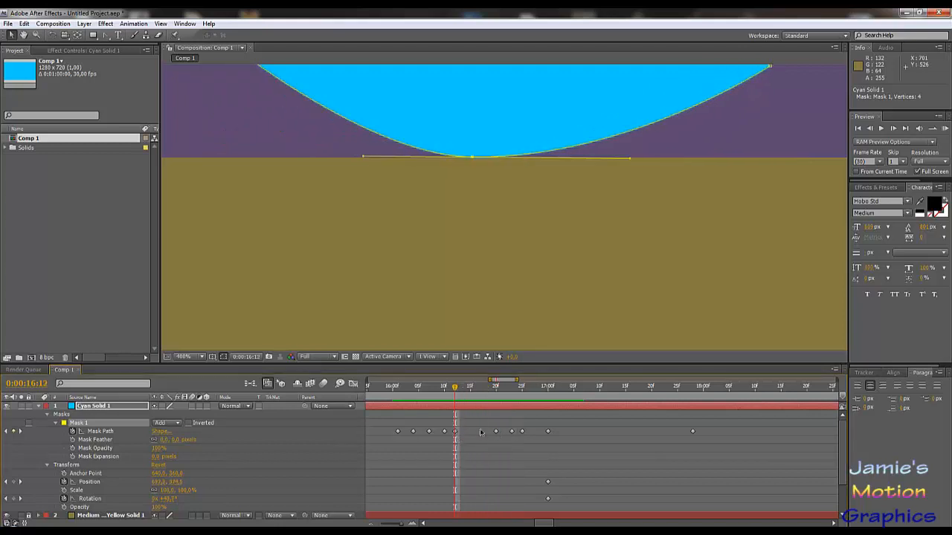
At 0:00:16:22, raise the bottom-left mask vertex to the ground line and level the bottom-right vertex's curve handle.
drag(454, 391, 510, 406)
mouse_move(511, 406)
mouse_down()
mouse_move(495, 411)
mouse_move(504, 413)
mouse_up()
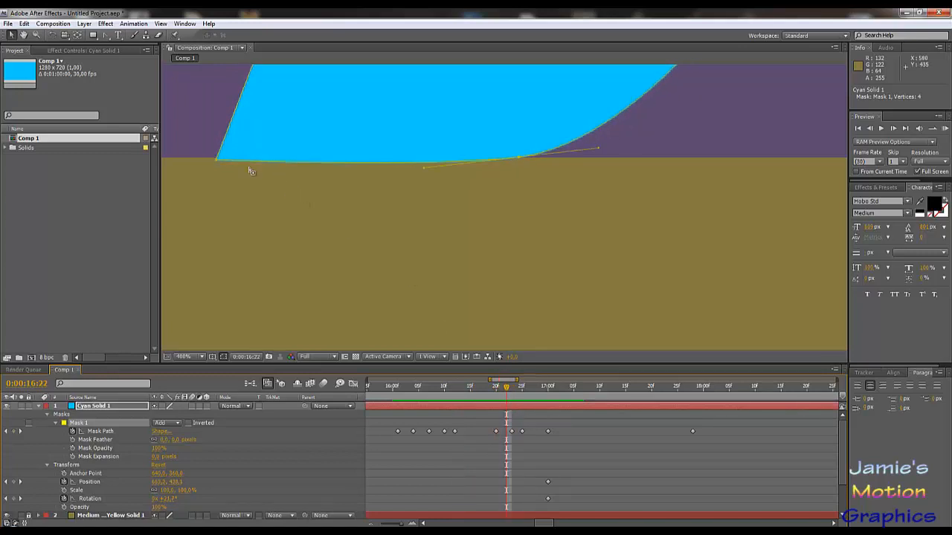
drag(216, 161, 215, 159)
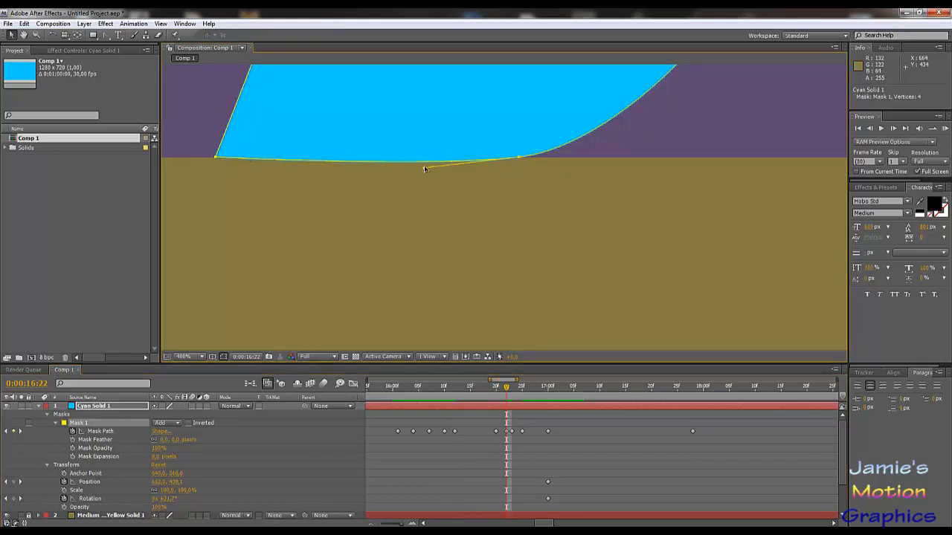
drag(423, 166, 422, 157)
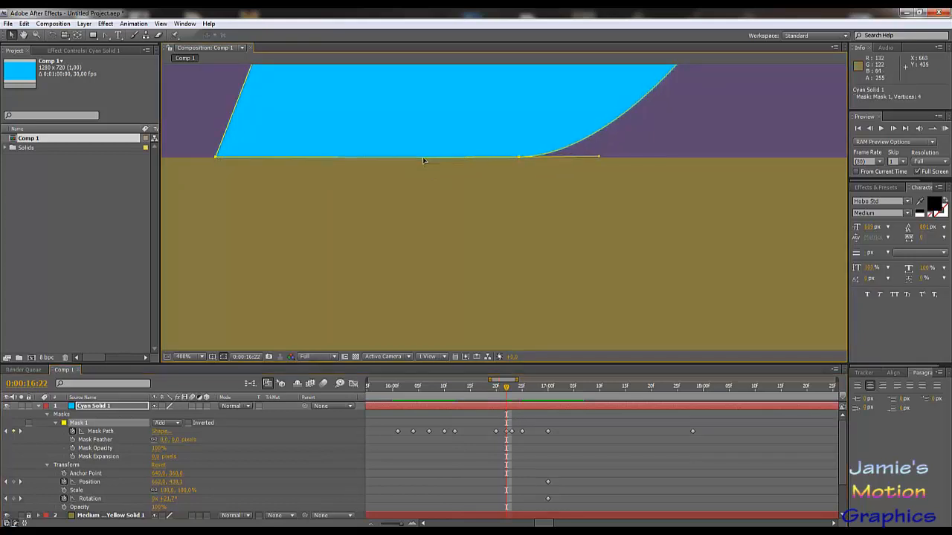
Delete the Mask Path keyframe at 0:00:16:25.
drag(508, 389, 521, 408)
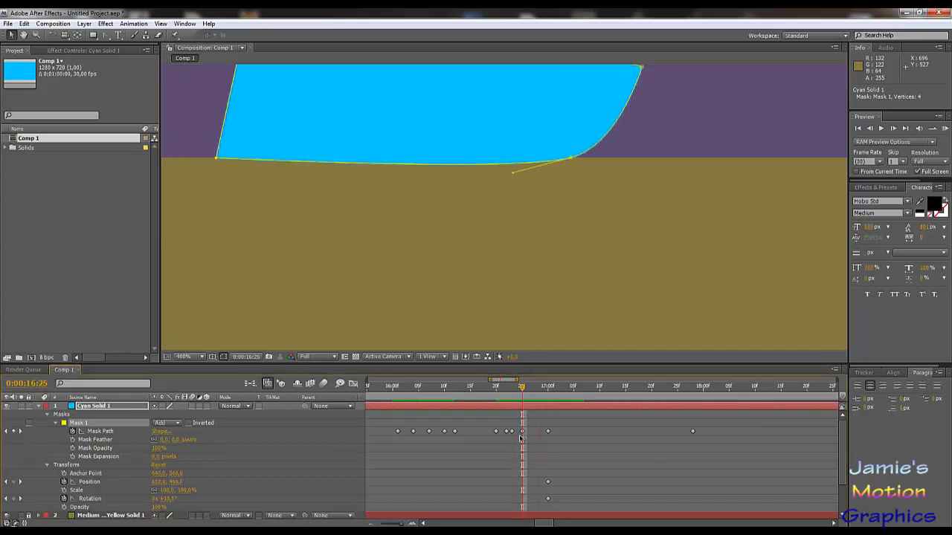
click(525, 435)
click(522, 431)
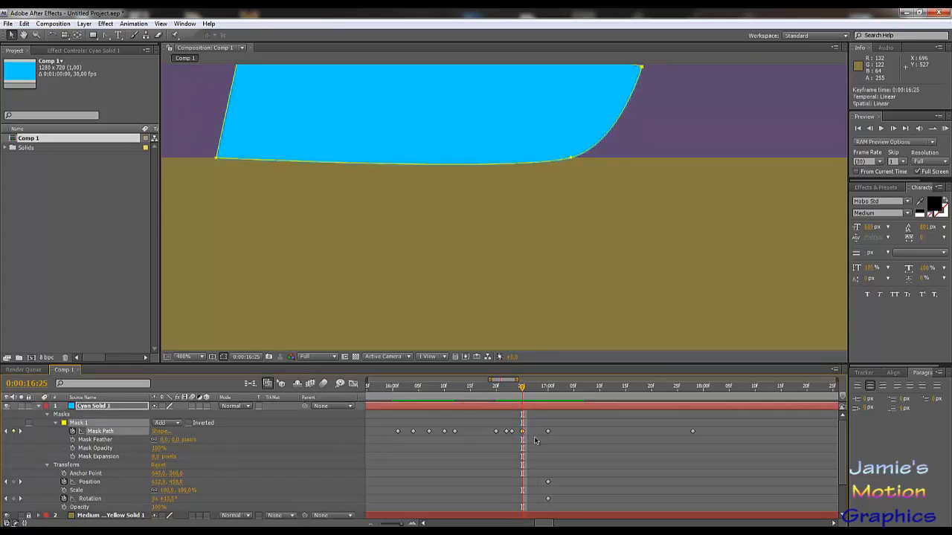
click(536, 441)
At 0:00:16:26, raise both bottom mask vertices to the ground line and level the bottom-right vertex's curve handle.
drag(519, 396, 496, 400)
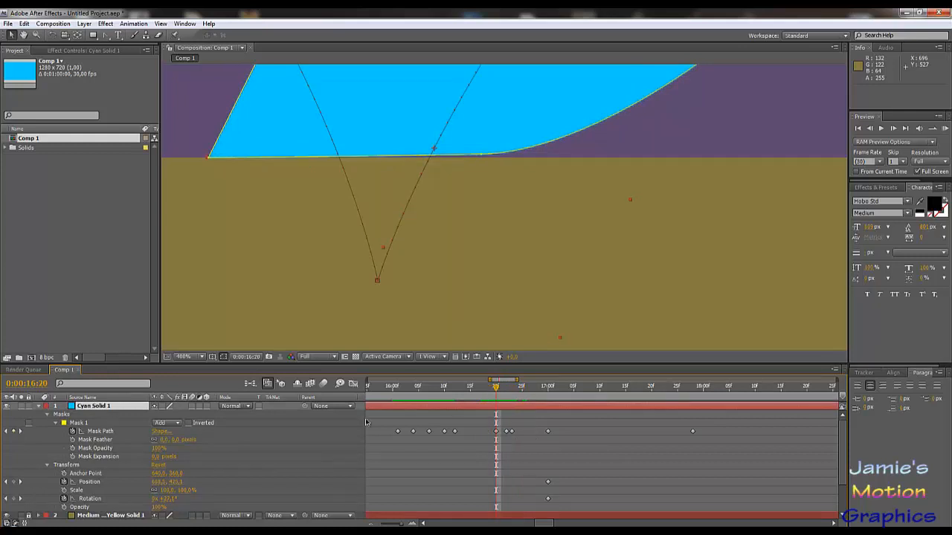
click(115, 434)
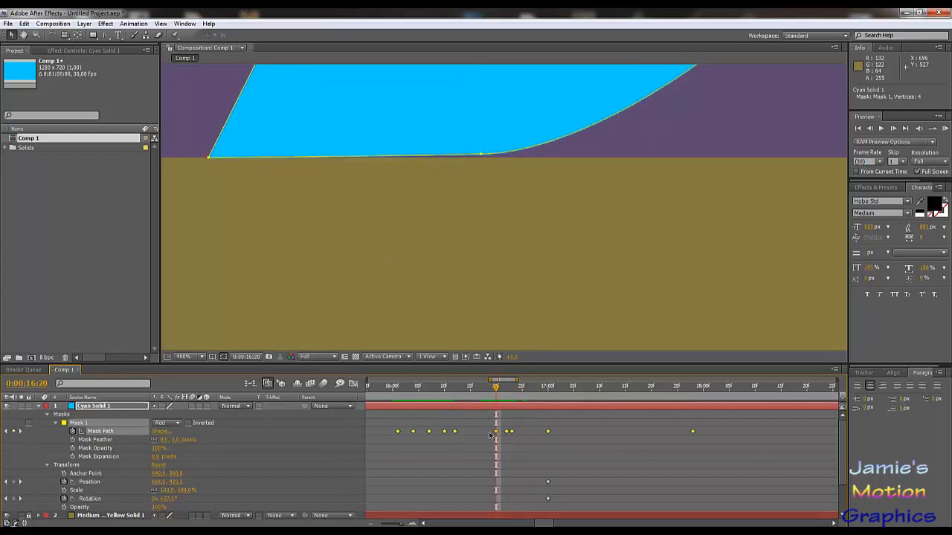
click(495, 409)
drag(481, 388, 526, 403)
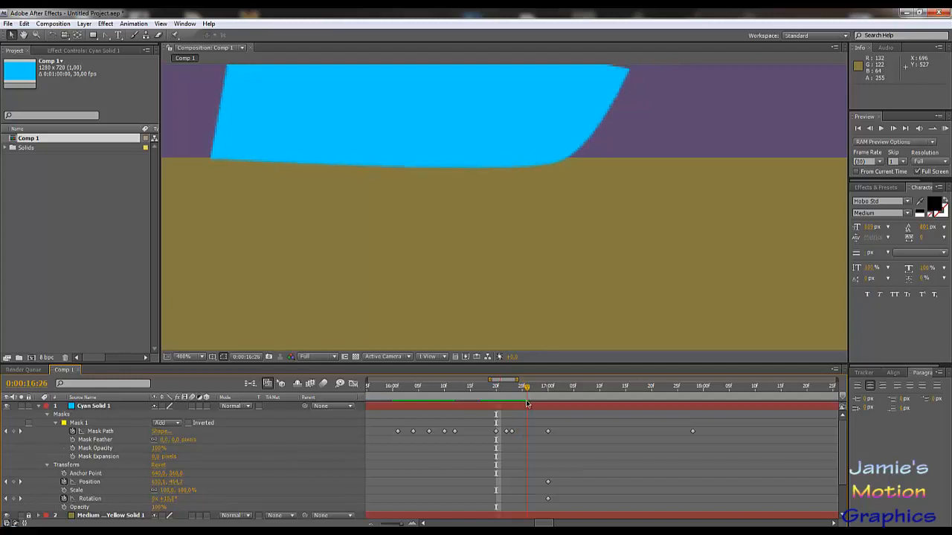
click(511, 431)
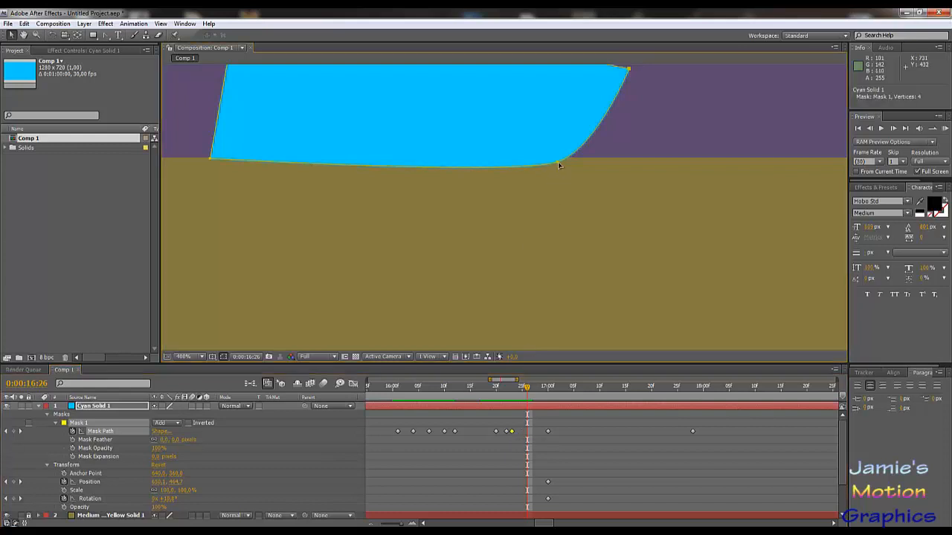
drag(605, 198, 563, 156)
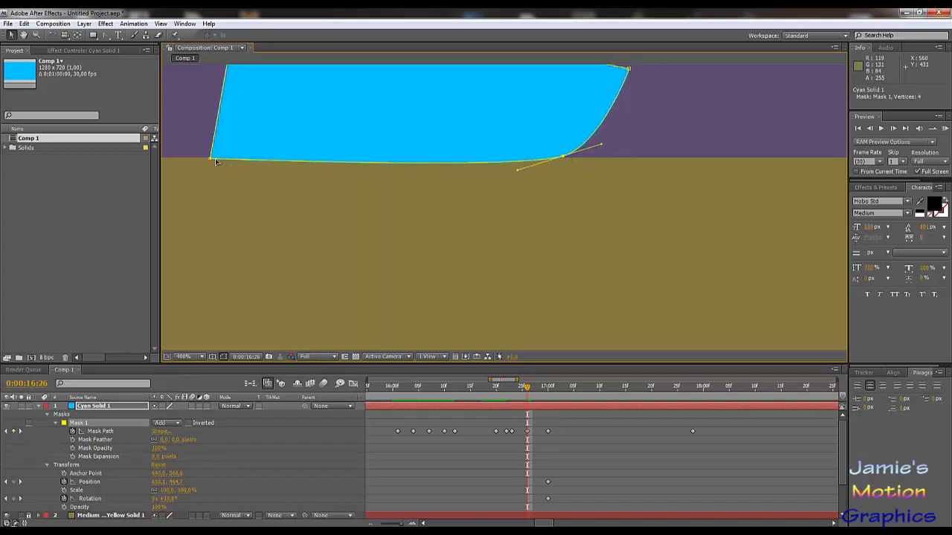
drag(212, 158, 211, 156)
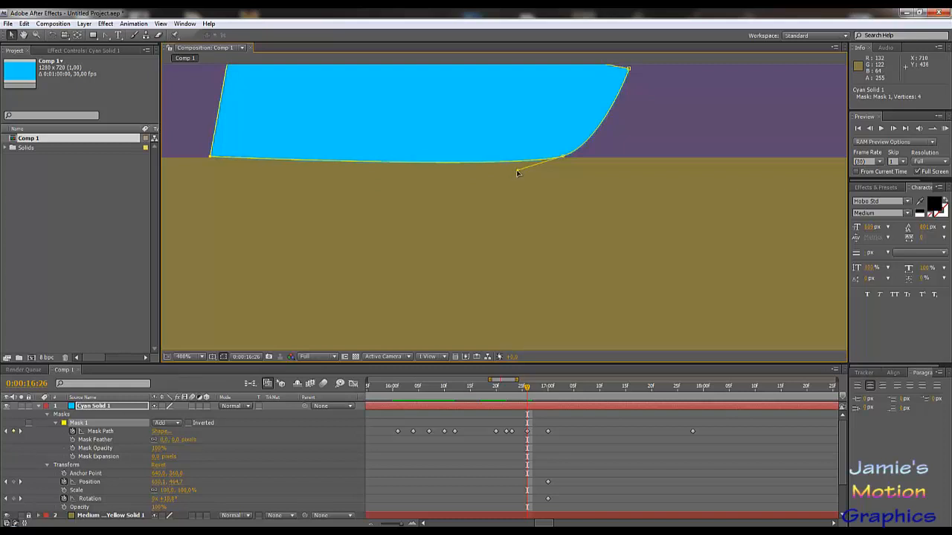
drag(519, 173, 500, 157)
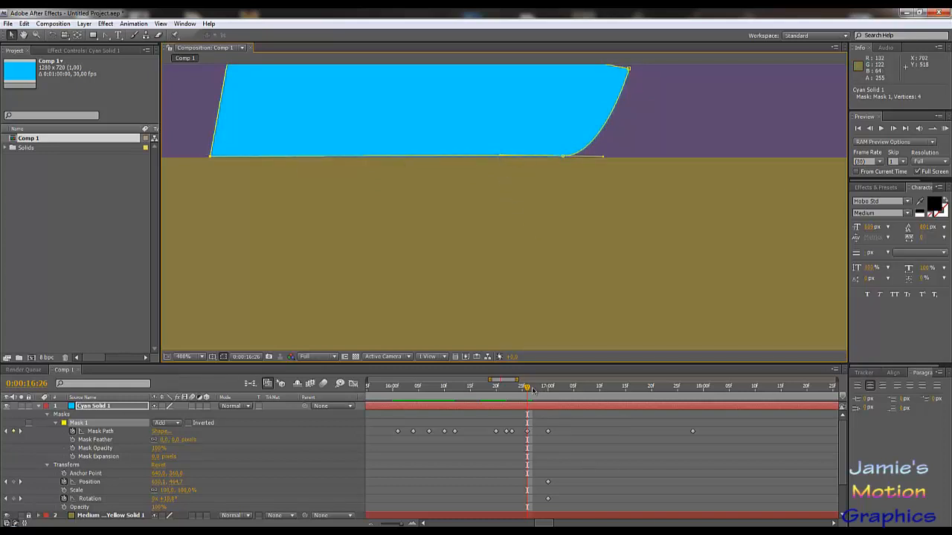
At 0:00:16:23, align both bottom mask vertices with the ground line and level the bottom-right vertex's curve handle.
drag(525, 390, 512, 392)
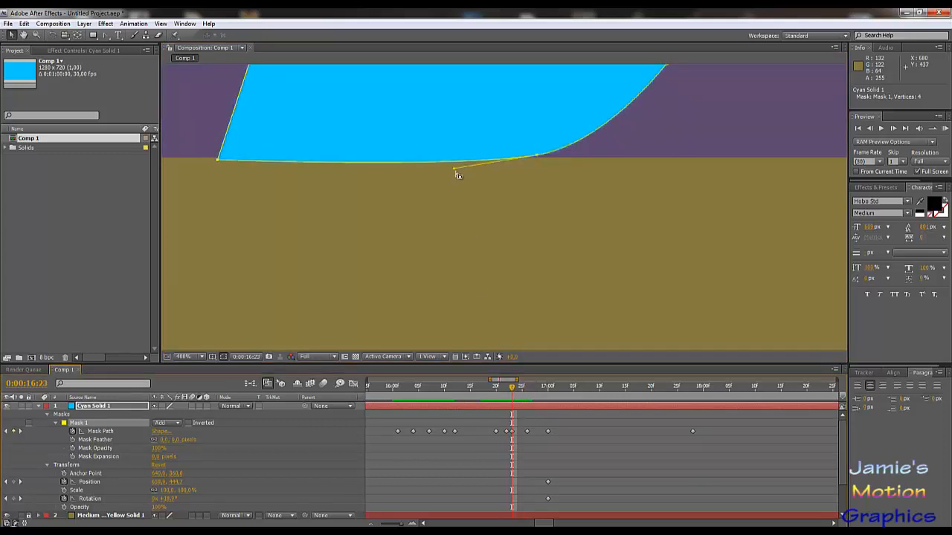
drag(453, 169, 449, 158)
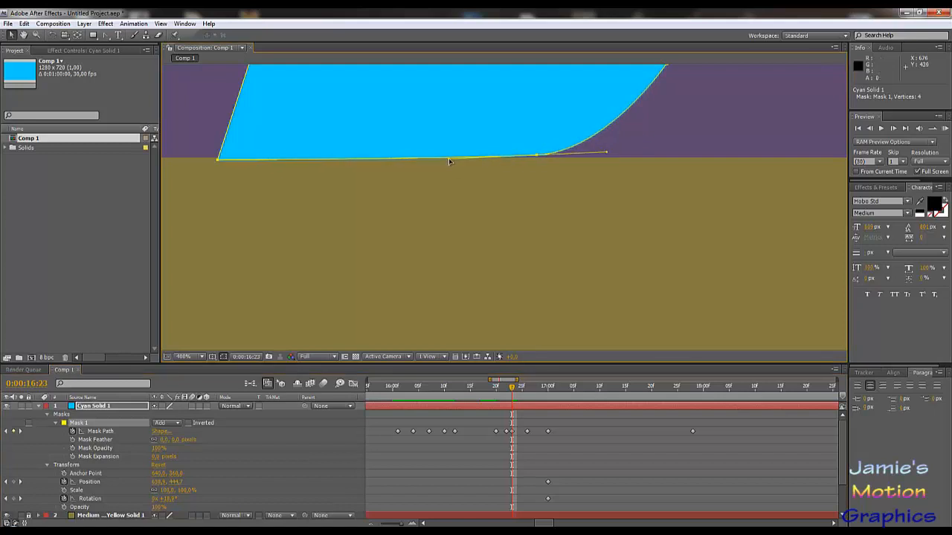
click(218, 159)
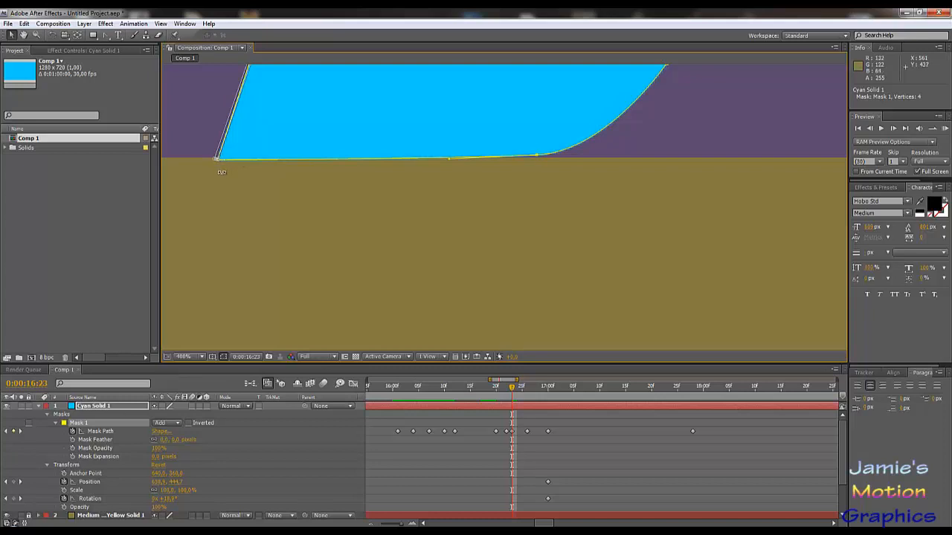
key(ctrl+z)
drag(236, 177, 215, 156)
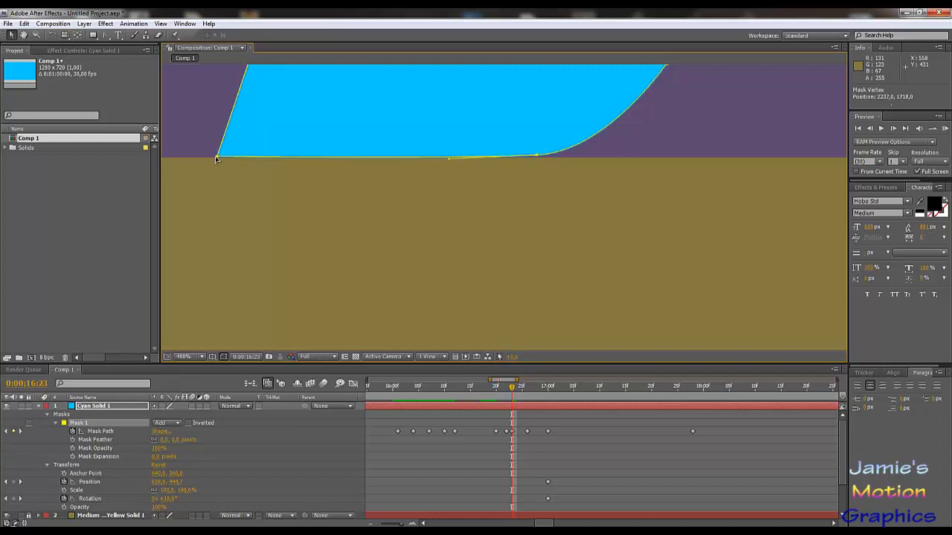
click(538, 156)
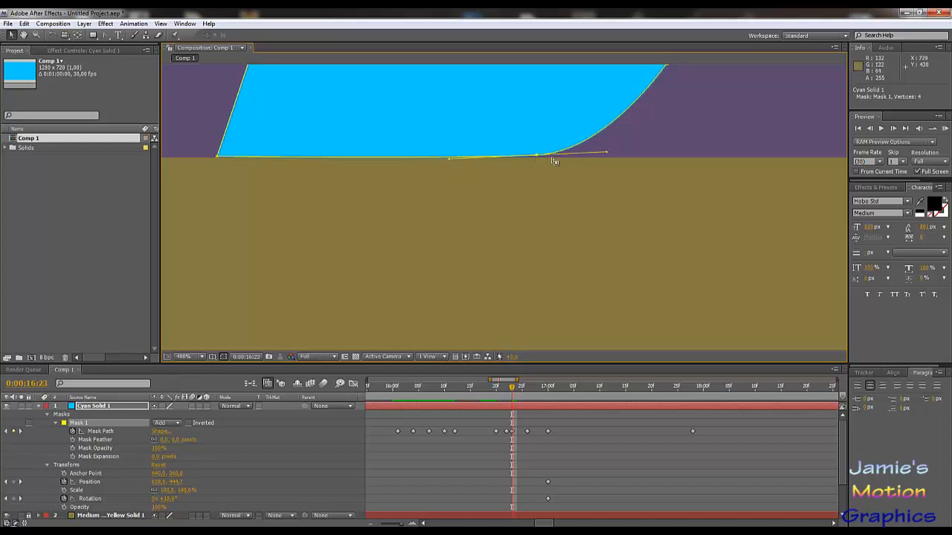
drag(536, 157, 536, 159)
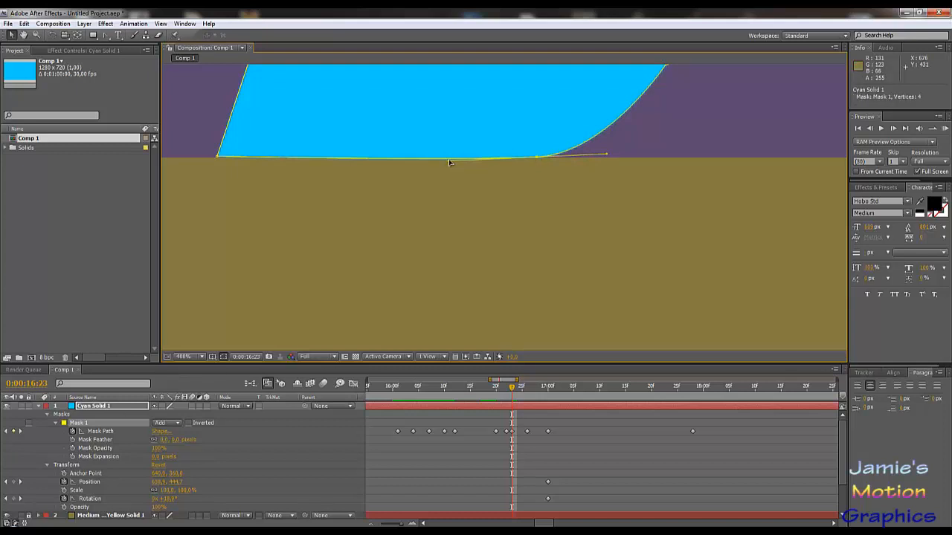
drag(448, 159, 448, 156)
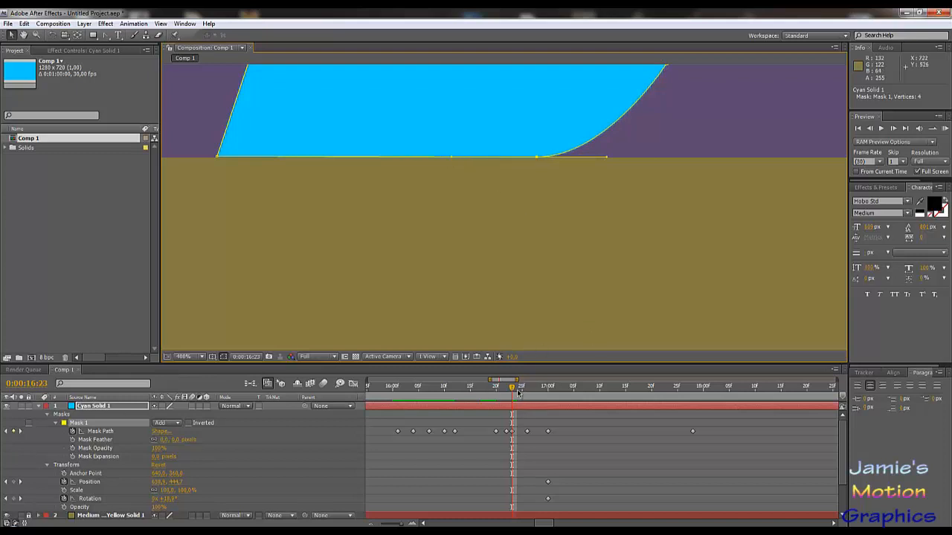
At 0:00:17:15, convert the lowest mask vertex from a sharp corner into a smooth curve point.
drag(519, 393, 629, 421)
scroll(479, 234, down, 2)
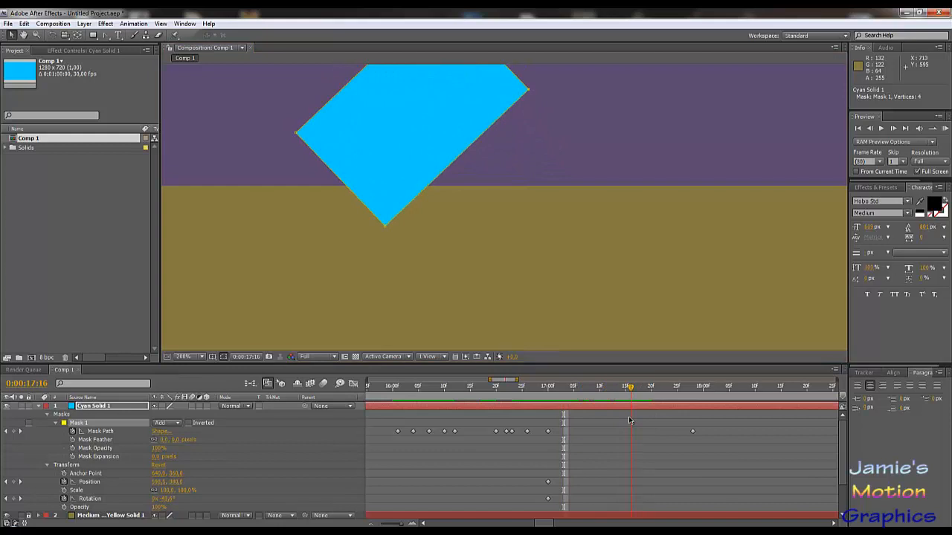
key(Page_Up)
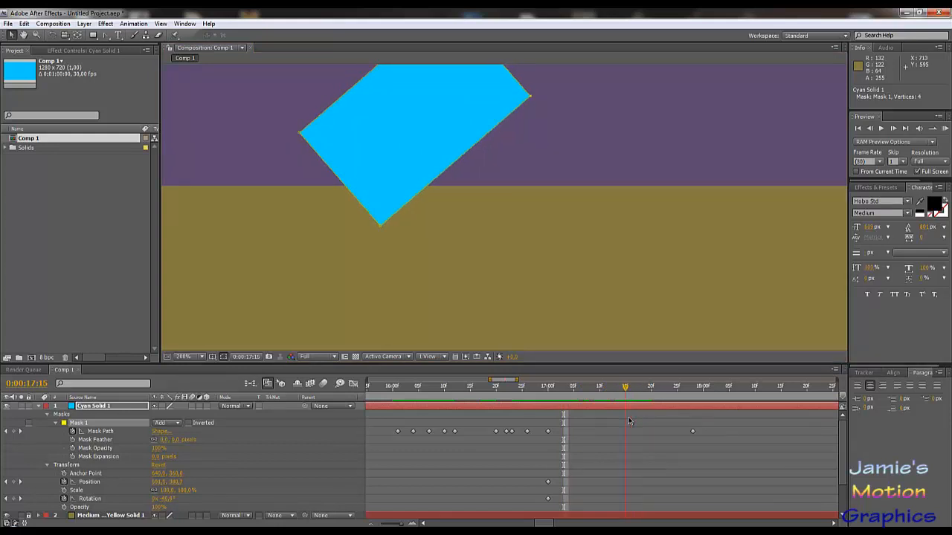
click(380, 227)
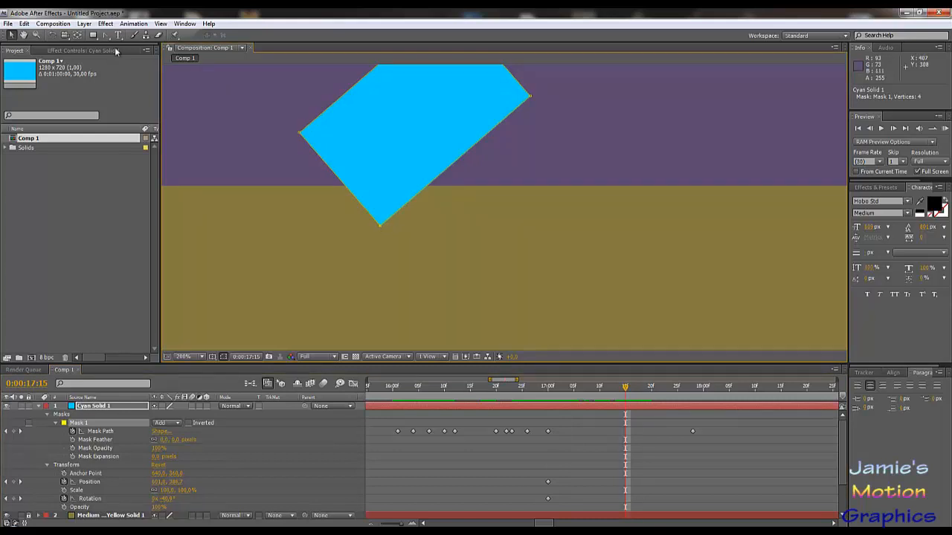
key(g)
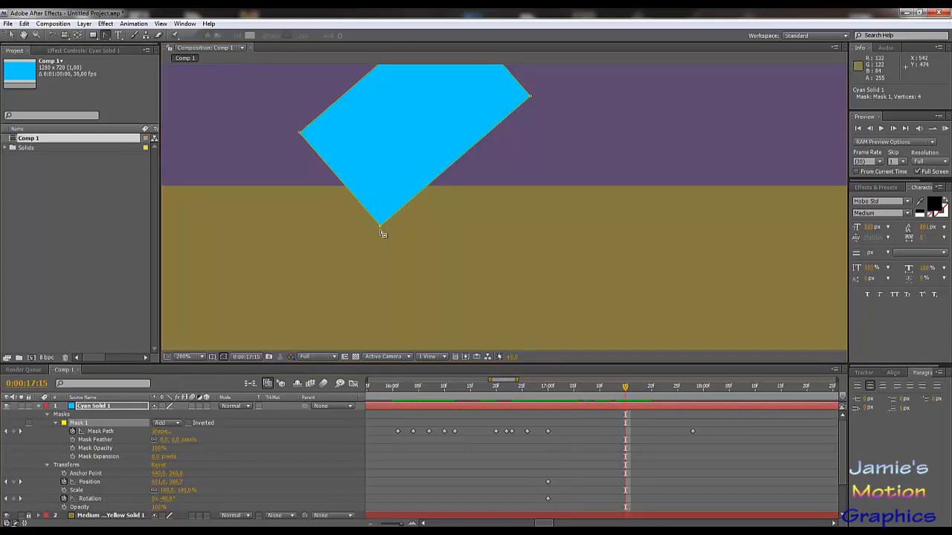
drag(380, 227, 445, 216)
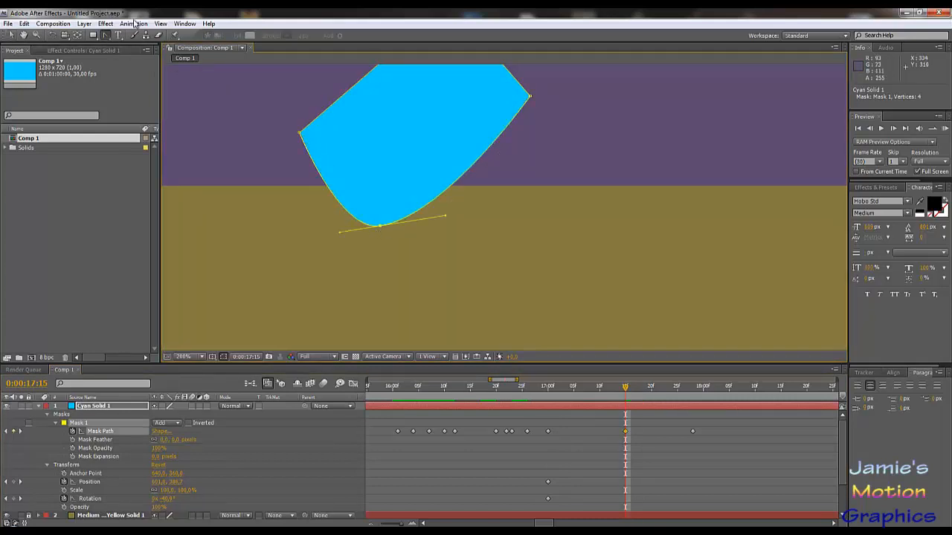
Raise the smoothed lowest mask vertex to the ground line and level its curve handles along it.
click(12, 36)
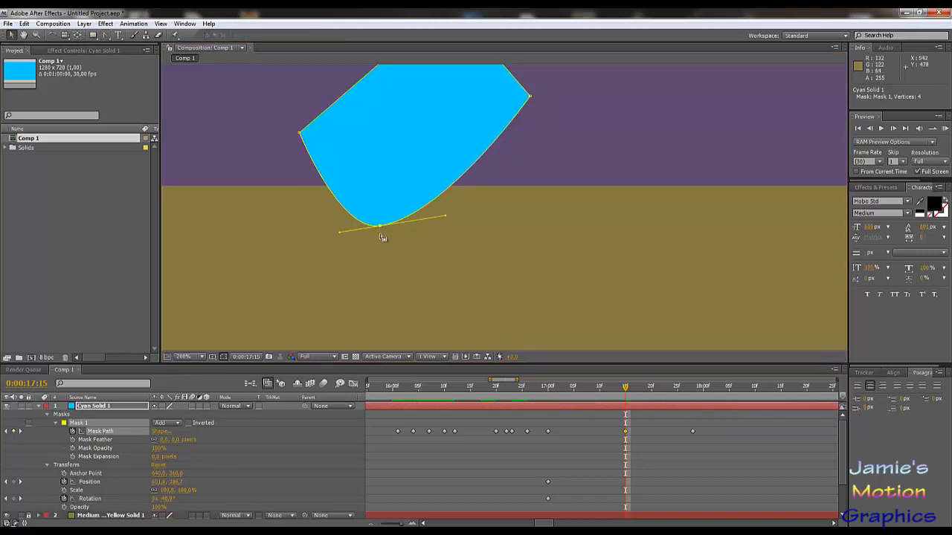
drag(380, 227, 384, 187)
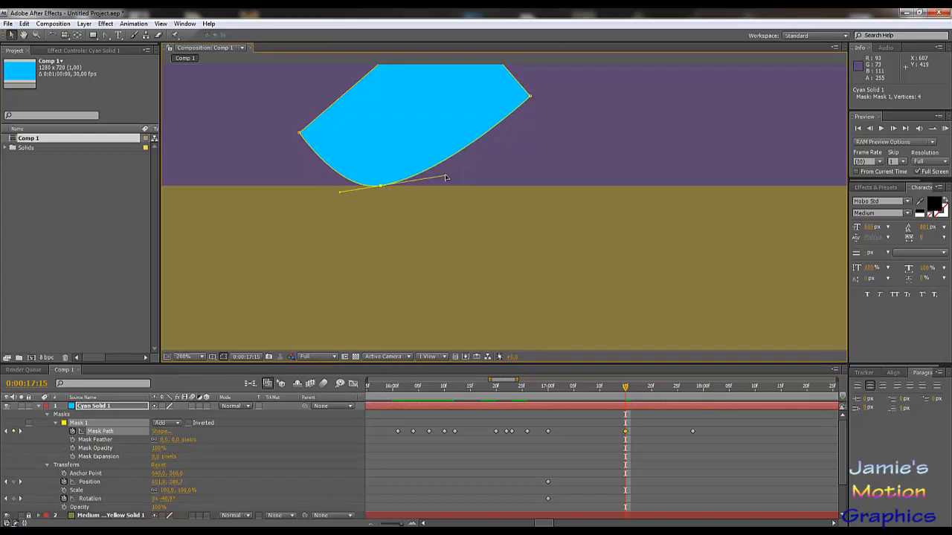
drag(446, 178, 444, 184)
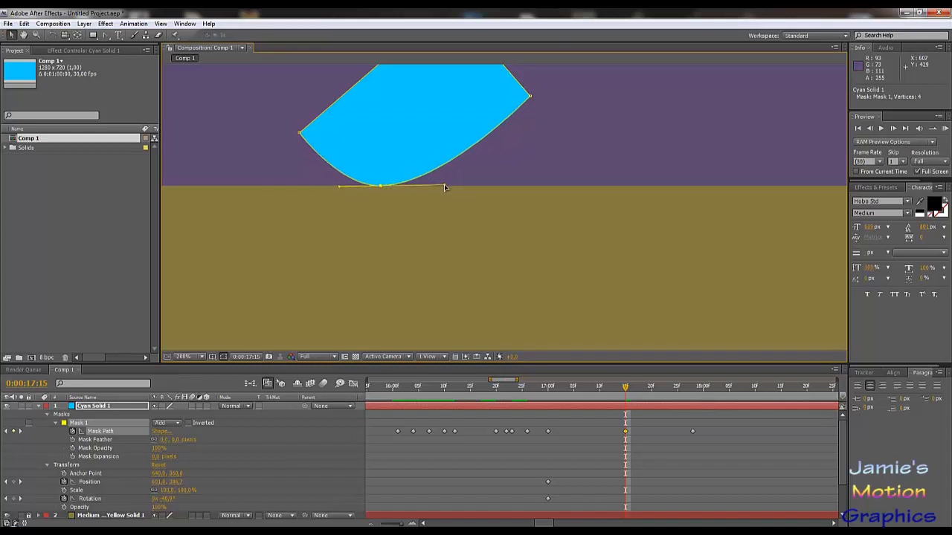
key(period)
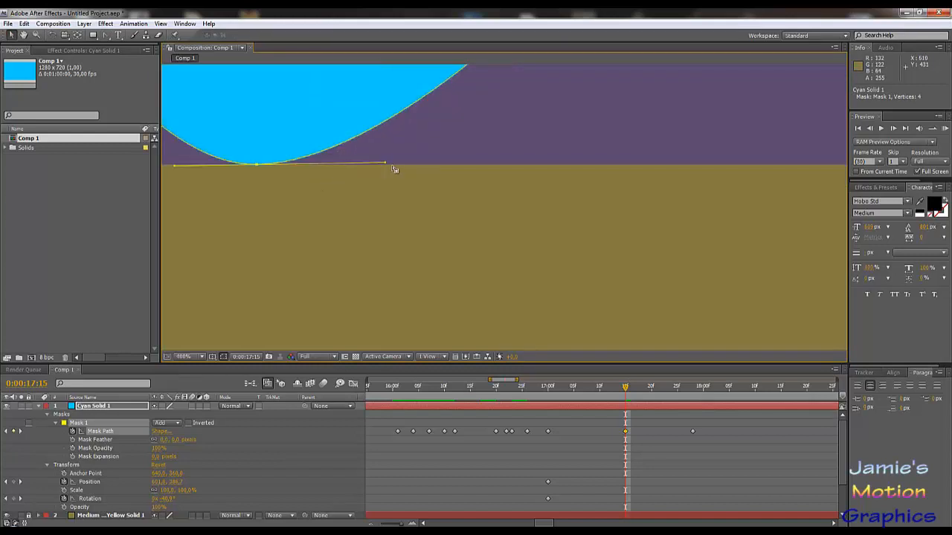
drag(385, 162, 451, 166)
key(comma)
key(comma)
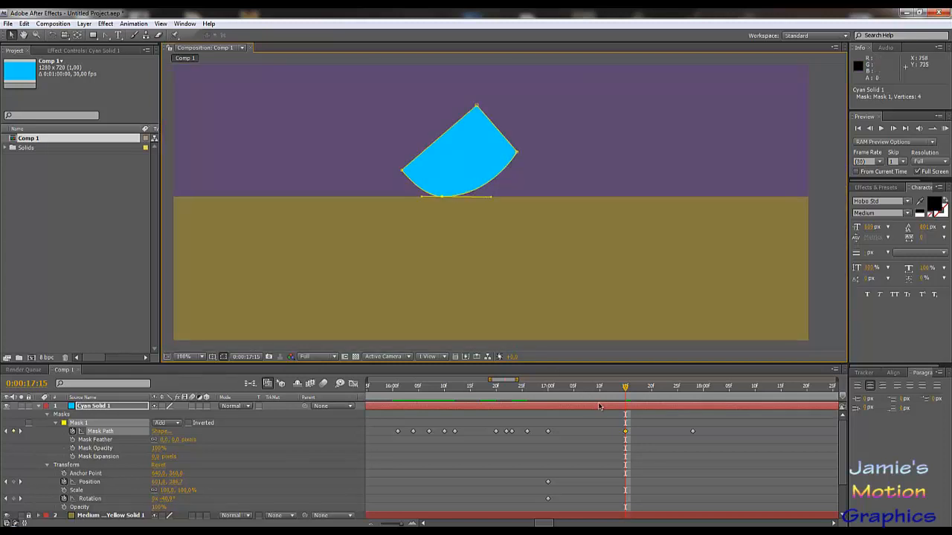
At 0:00:17:01, level the bottom-left mask vertex's curve handles along the ground line.
drag(614, 398, 553, 396)
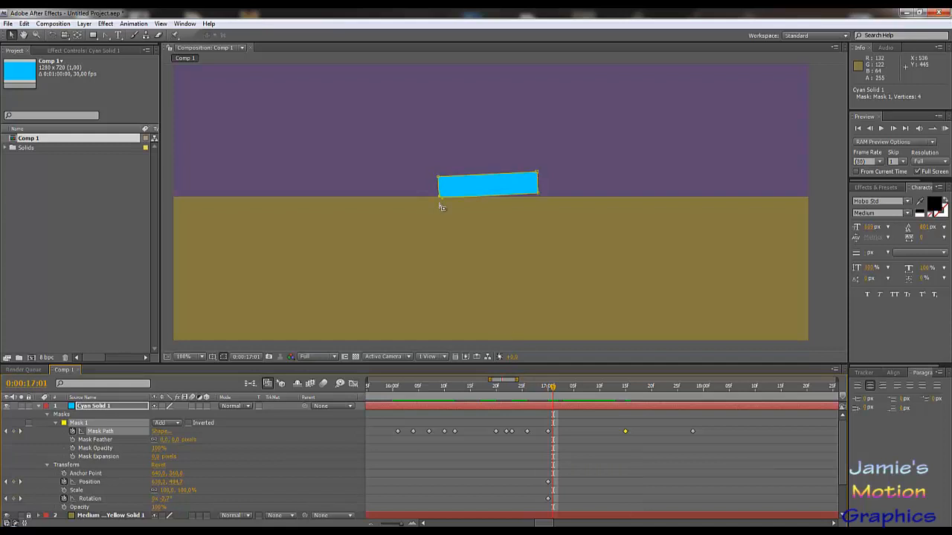
scroll(440, 204, up, 5)
drag(345, 178, 536, 300)
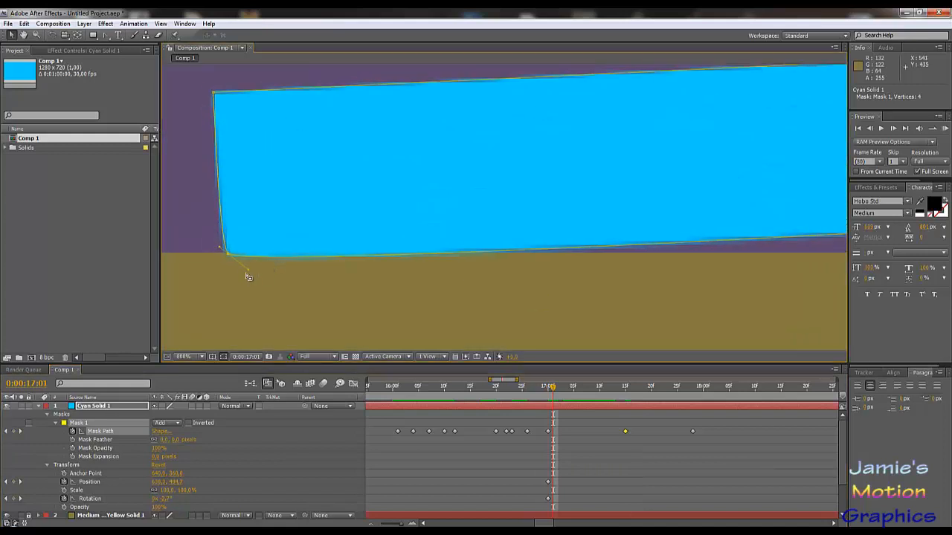
drag(247, 269, 333, 252)
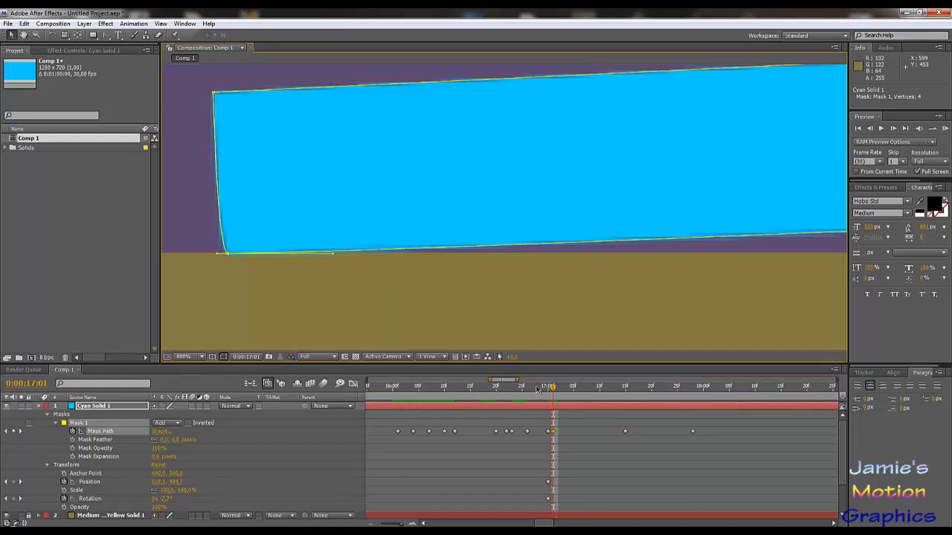
At 0:00:17:08, raise the lowest mask vertex to the ground line and level its right curve handle.
drag(544, 388, 590, 402)
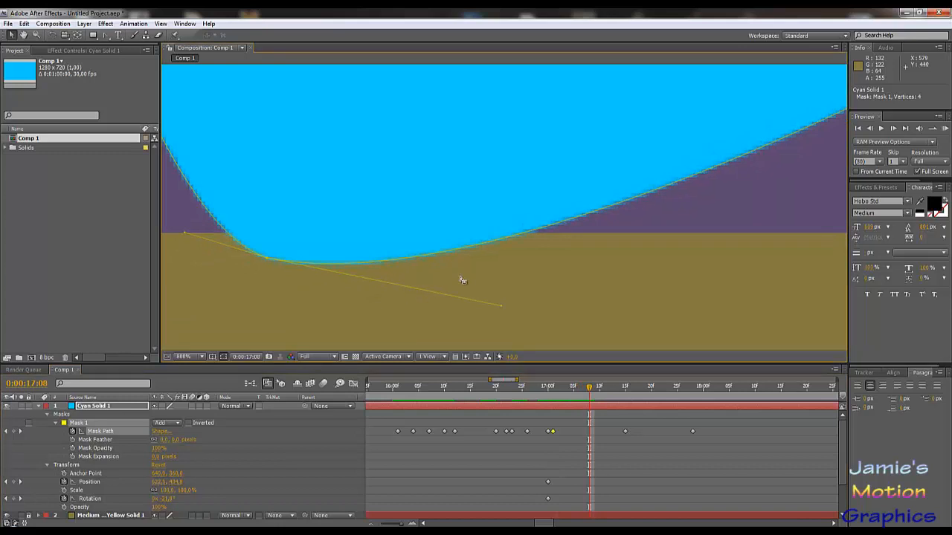
key(ctrl+z)
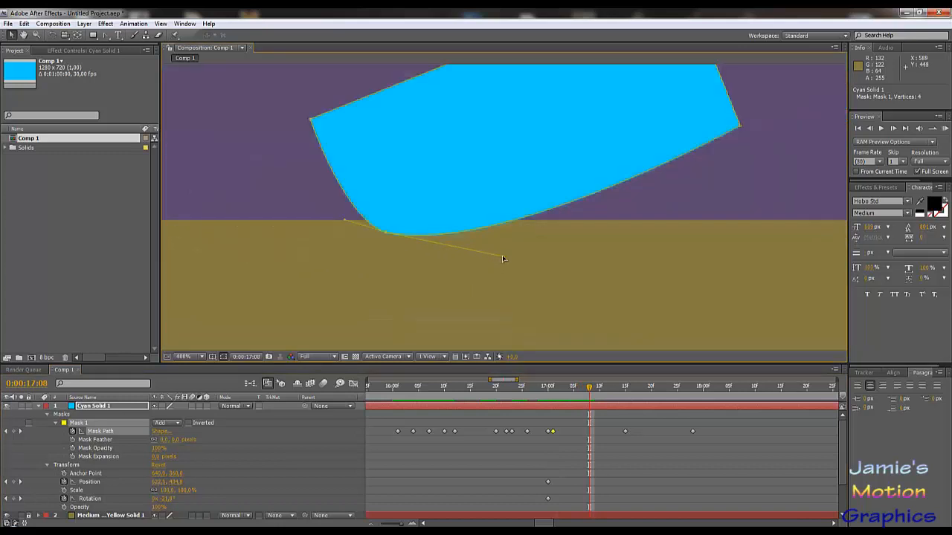
drag(502, 258, 510, 231)
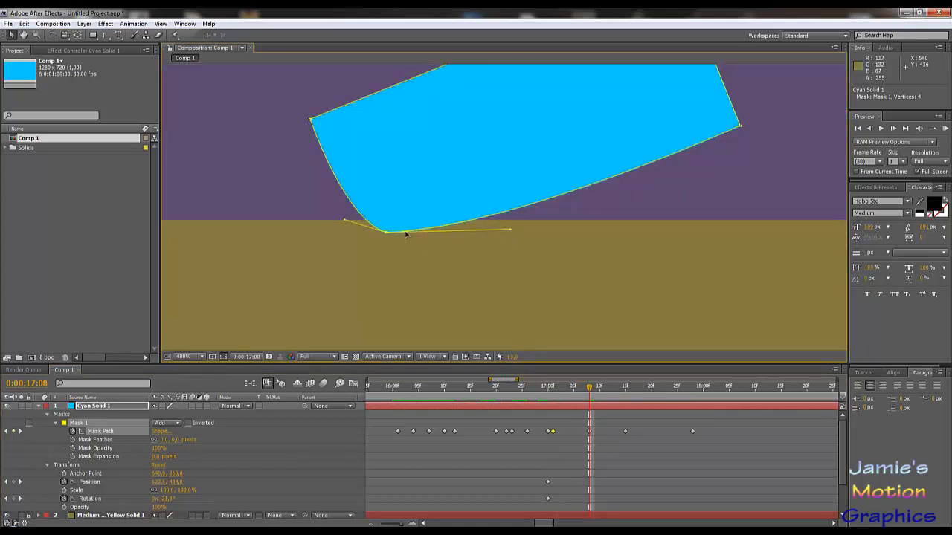
drag(387, 234, 387, 220)
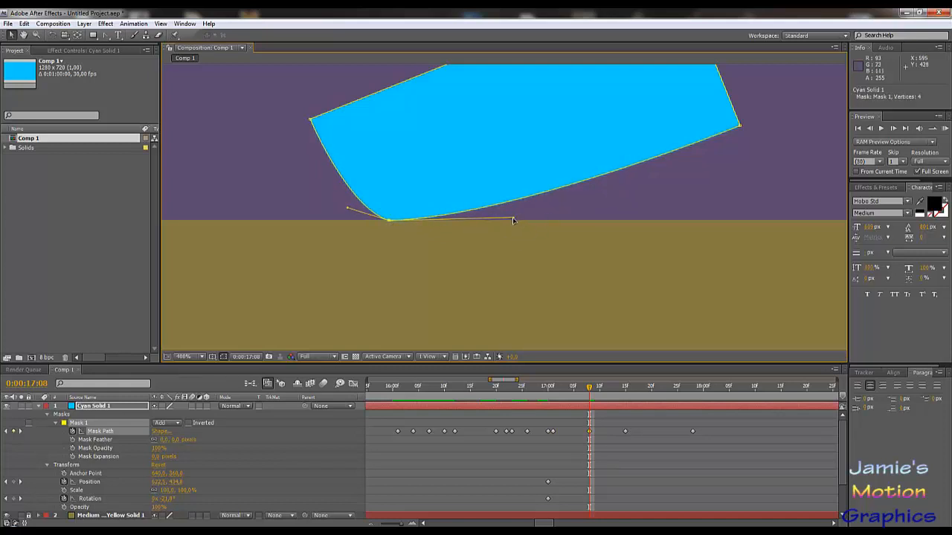
drag(513, 221, 512, 219)
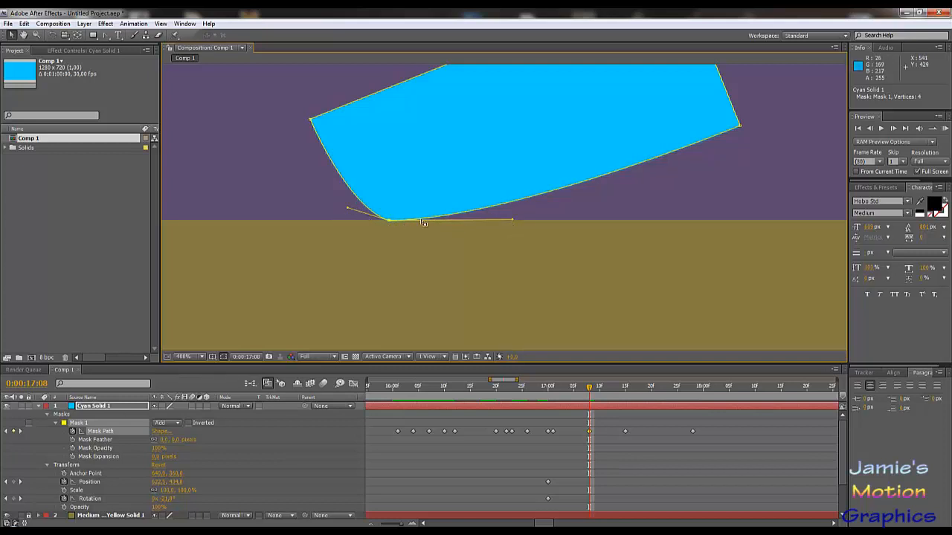
Raise the lowest mask vertex to the ground line at 0:00:17:04 and 0:00:17:12, levelling its right curve handle at 0:00:17:12.
drag(590, 389, 571, 393)
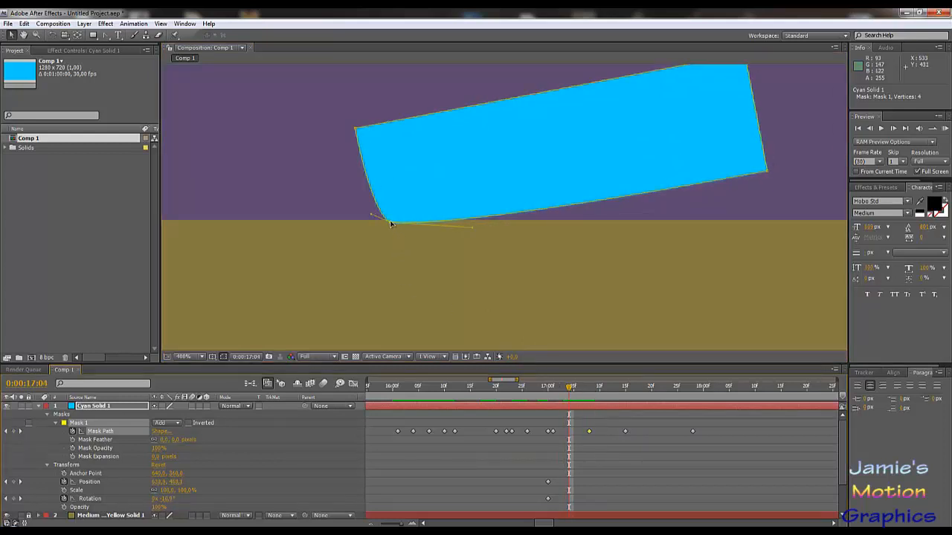
drag(392, 223, 391, 221)
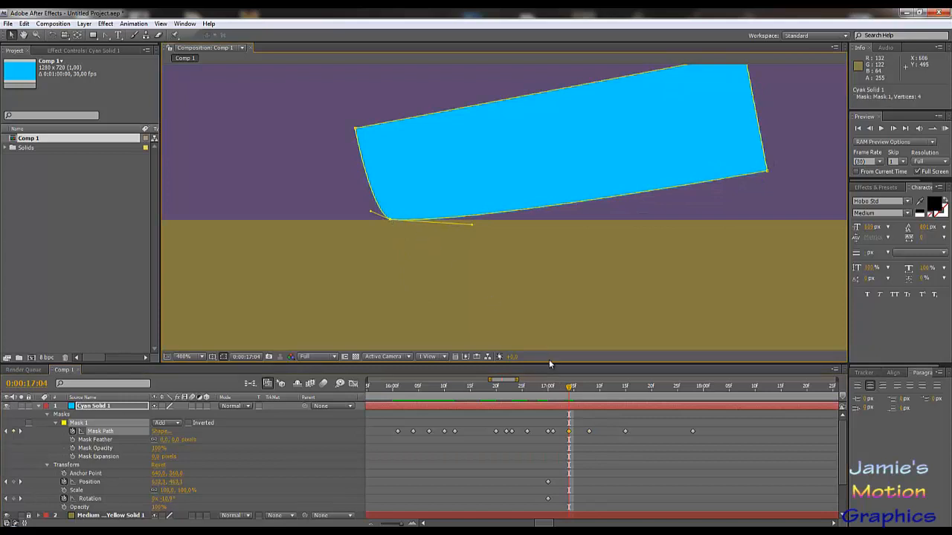
drag(571, 390, 604, 400)
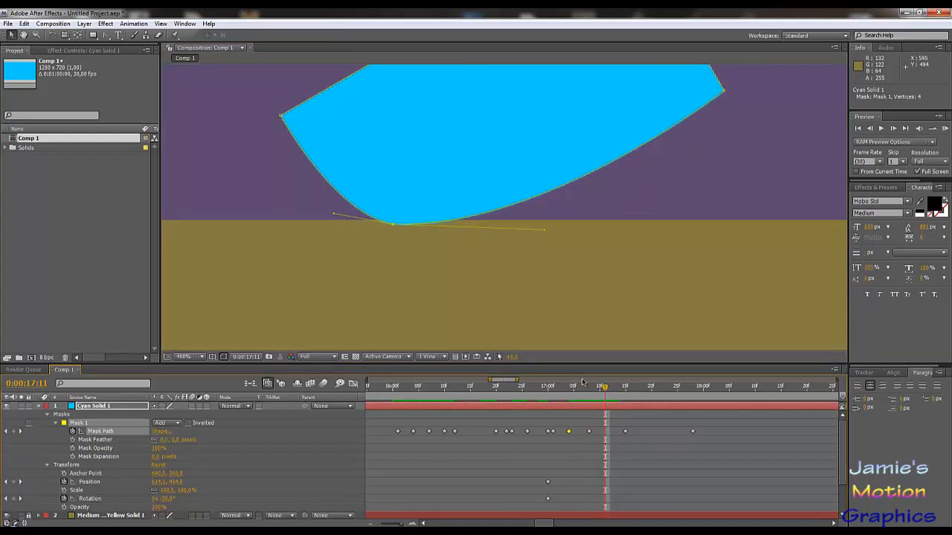
mouse_move(594, 392)
mouse_down()
mouse_move(586, 395)
mouse_move(610, 400)
mouse_up()
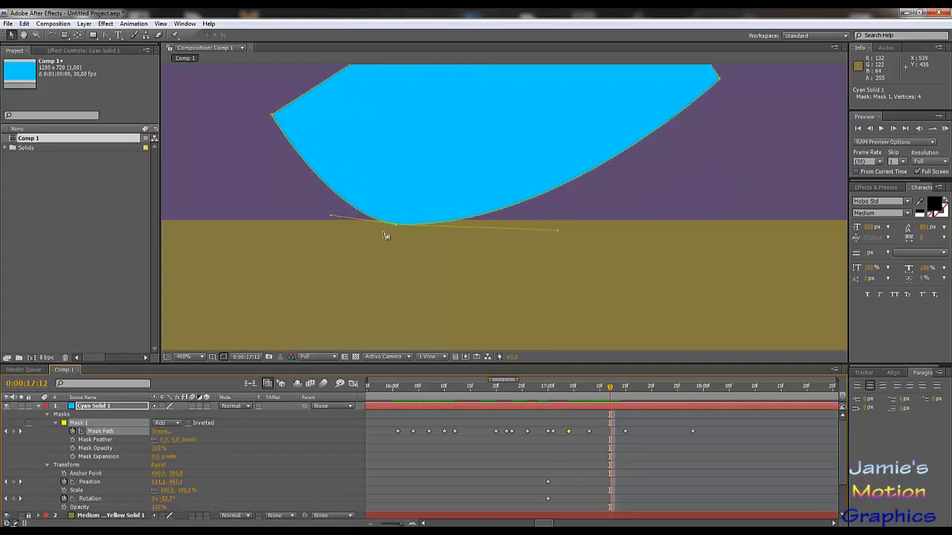
drag(397, 224, 383, 219)
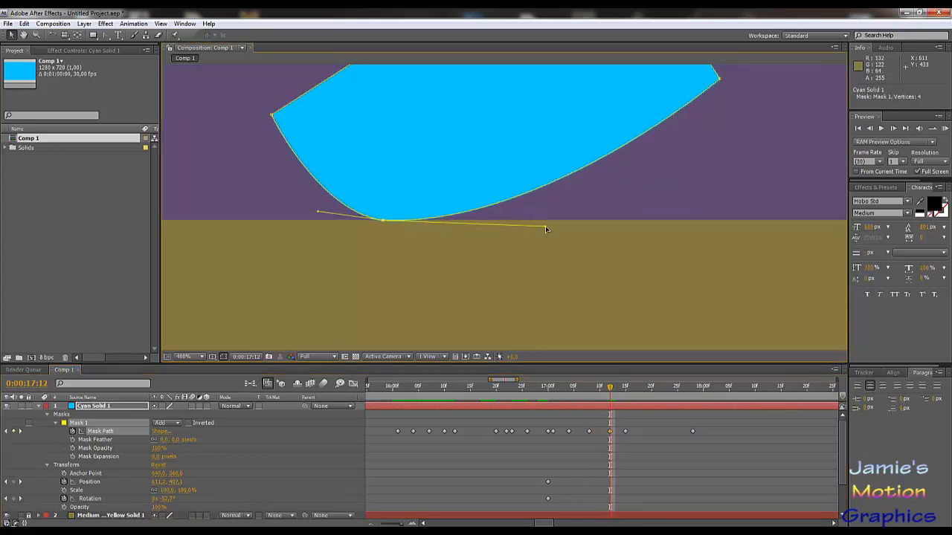
drag(545, 226, 548, 223)
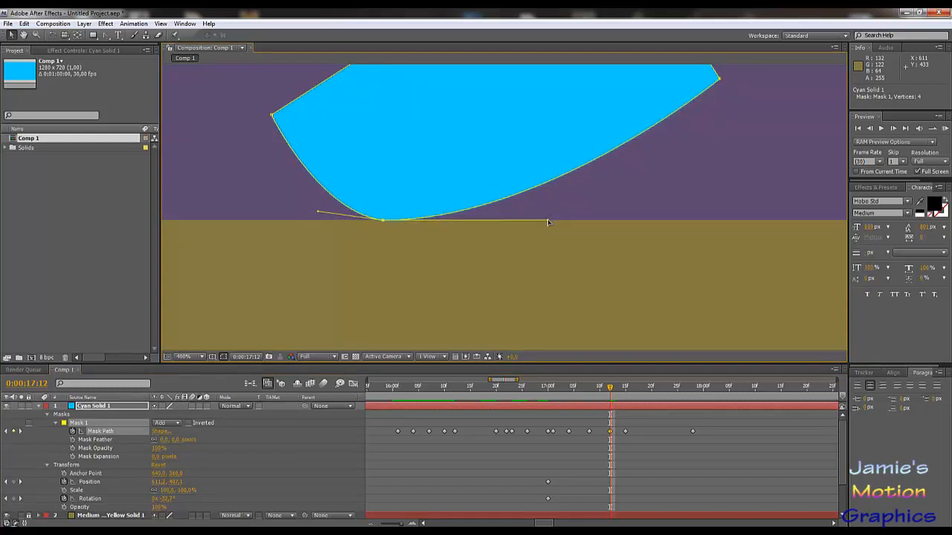
At 0:00:17:22, move the lowest mask vertex up to the ground line and level its curve handles.
drag(611, 389, 662, 398)
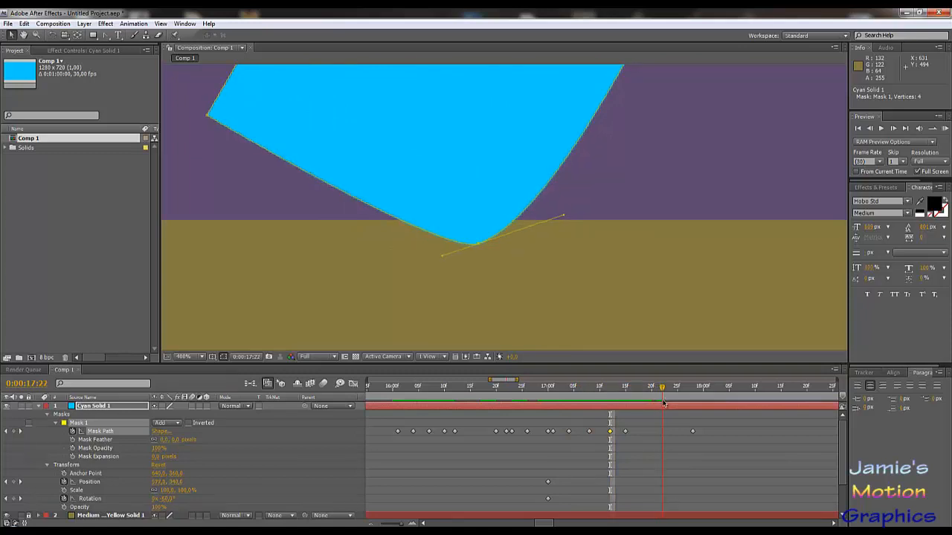
drag(477, 245, 421, 222)
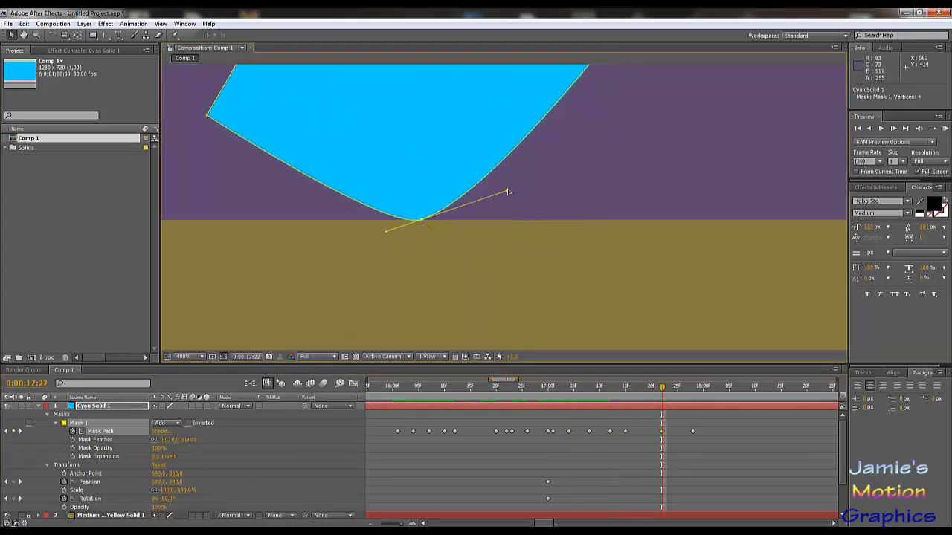
drag(506, 193, 507, 221)
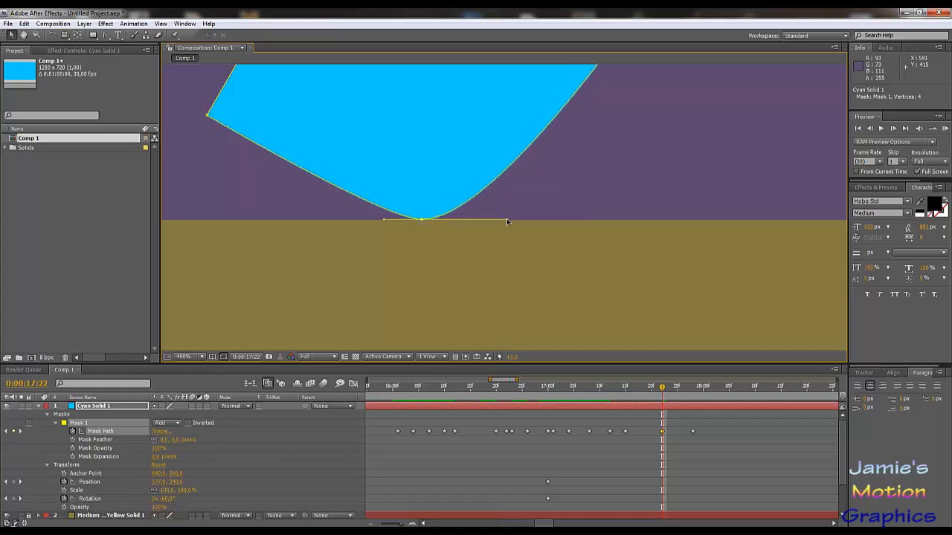
At 0:00:17:18, raise the lowest mask vertex to the ground line and level both of its curve handles.
drag(653, 390, 643, 393)
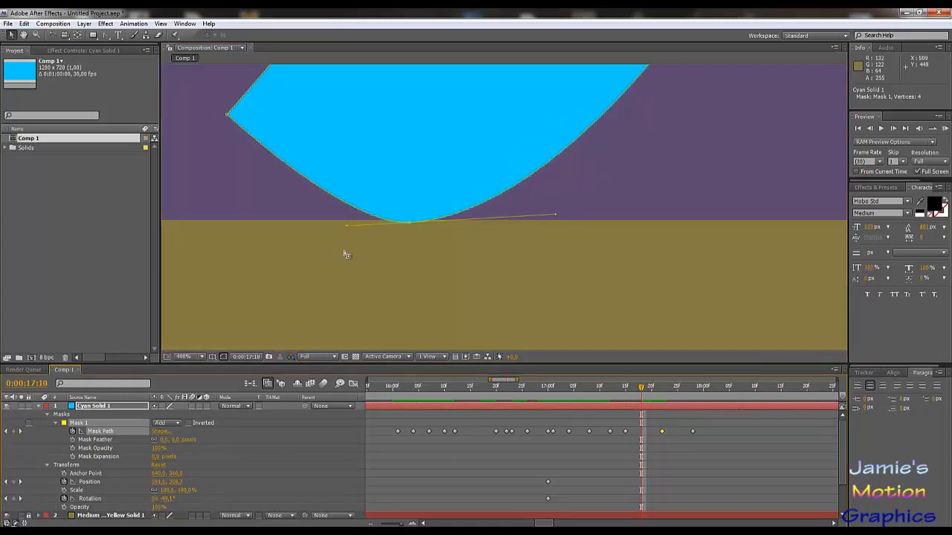
drag(347, 227, 344, 219)
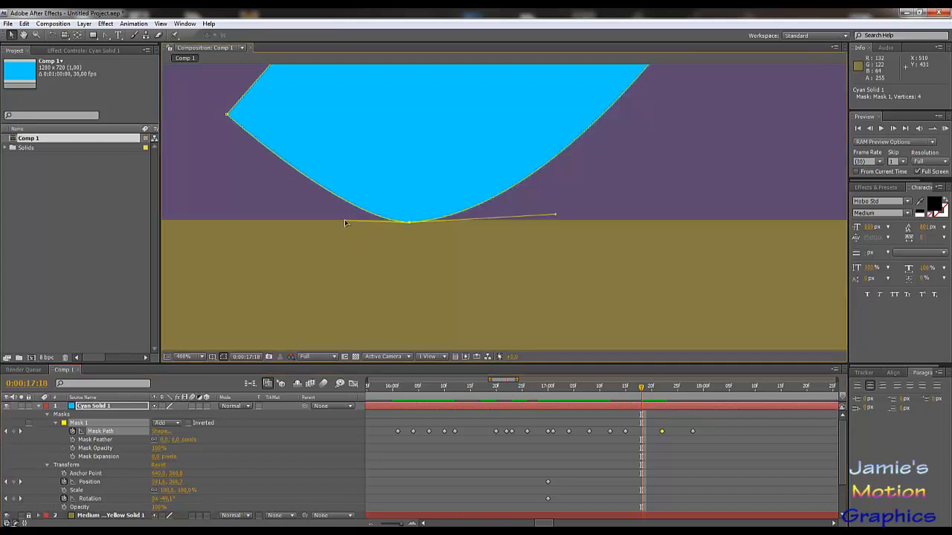
drag(408, 222, 408, 219)
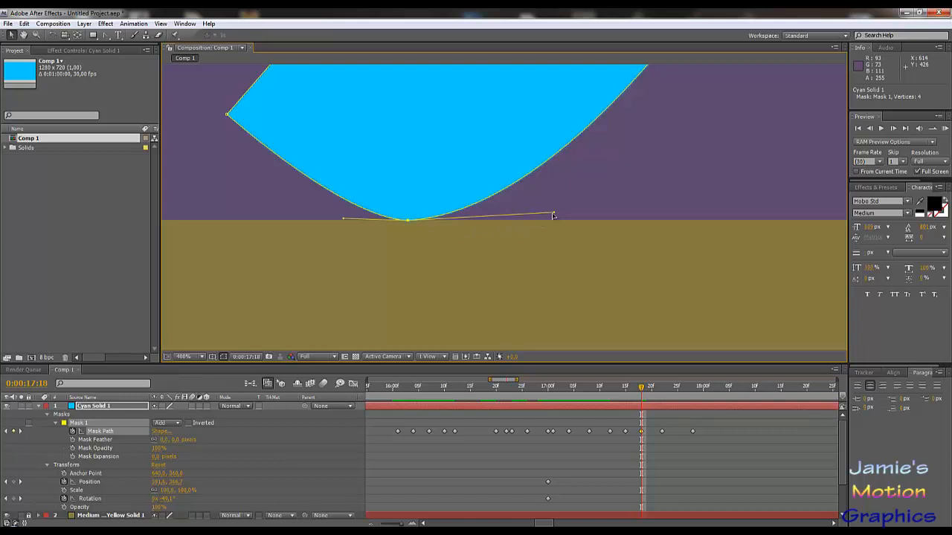
drag(553, 216, 556, 221)
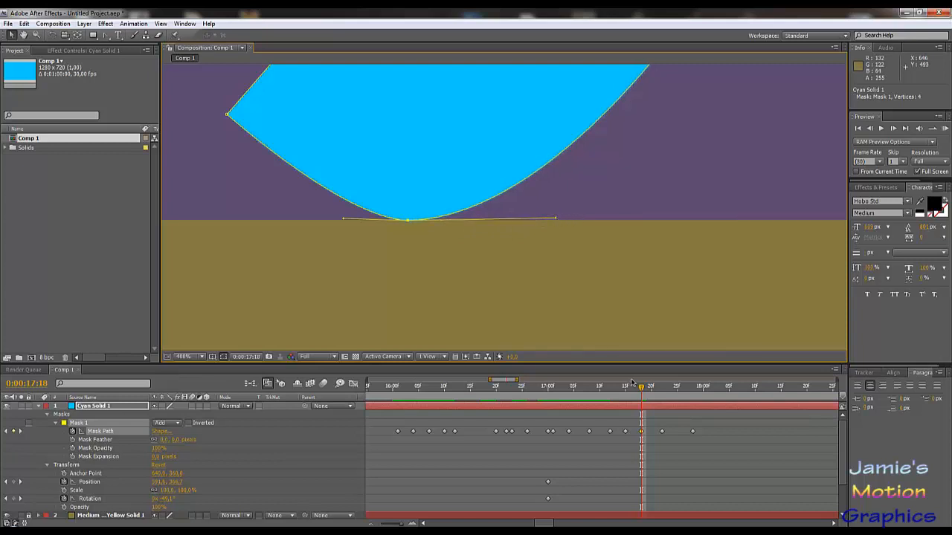
mouse_move(641, 389)
mouse_down()
mouse_move(606, 391)
mouse_move(641, 397)
mouse_up()
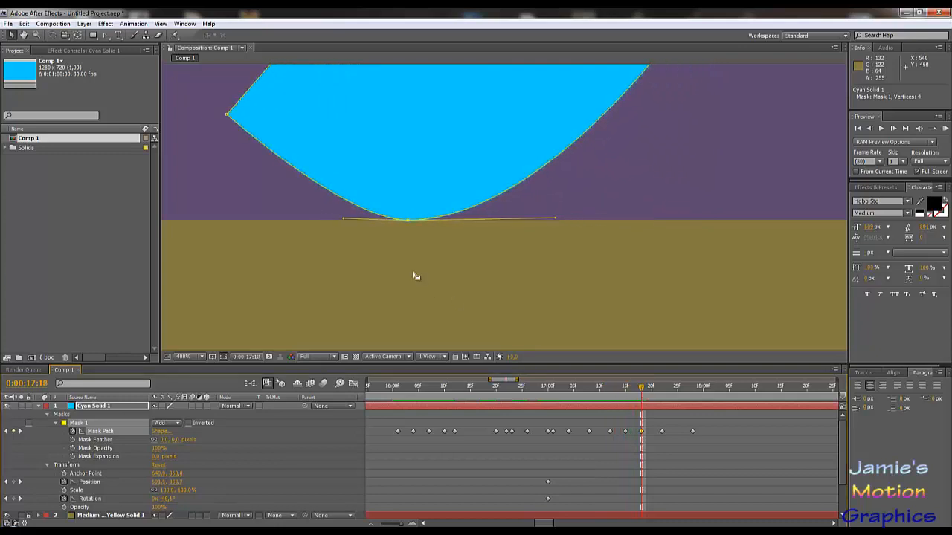
click(399, 222)
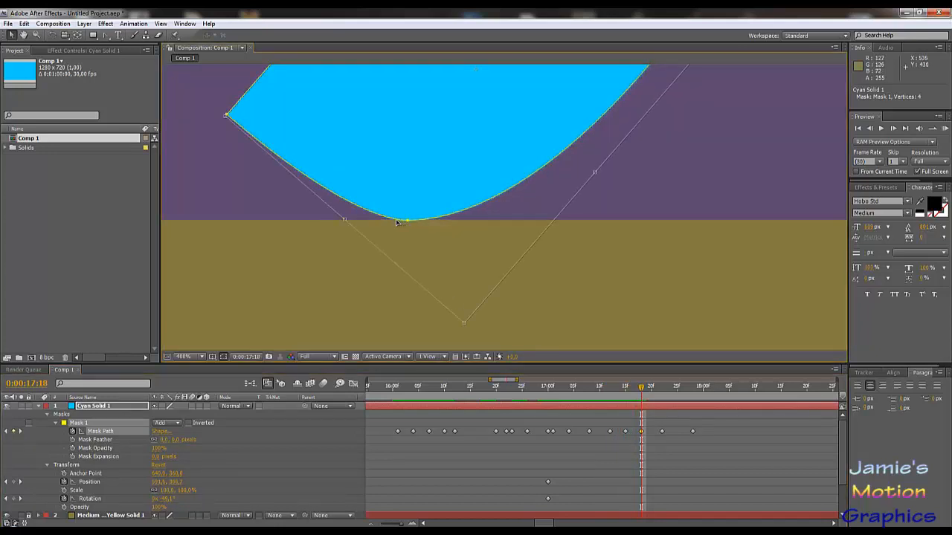
drag(396, 221, 398, 219)
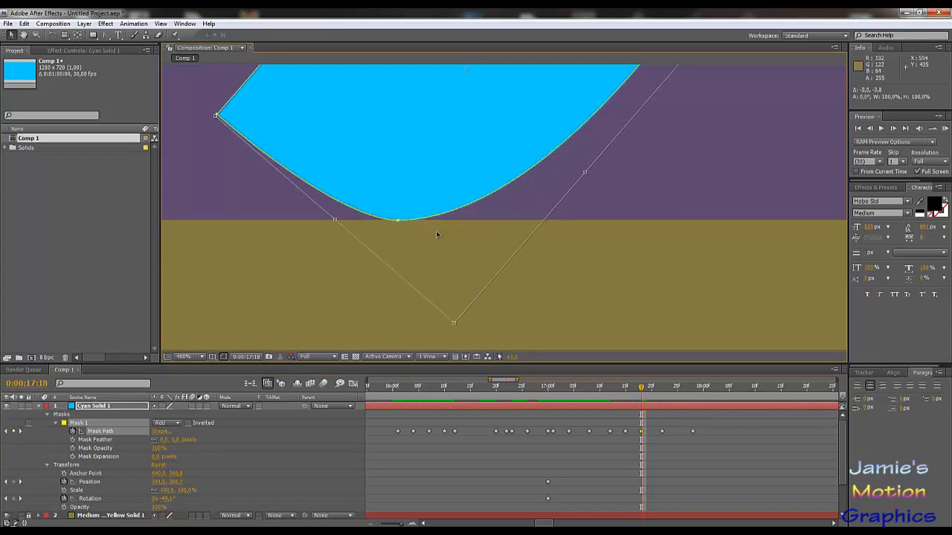
key(ctrl+z)
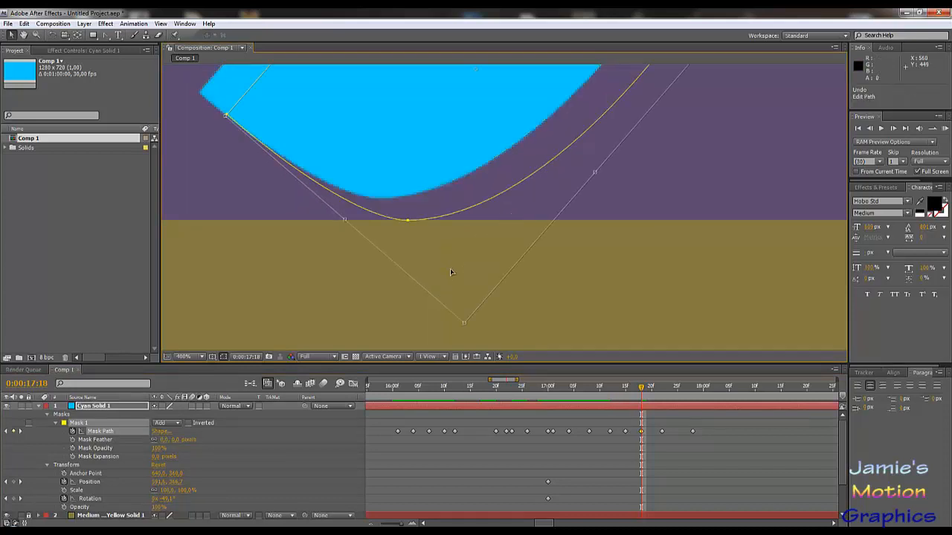
drag(335, 273, 392, 246)
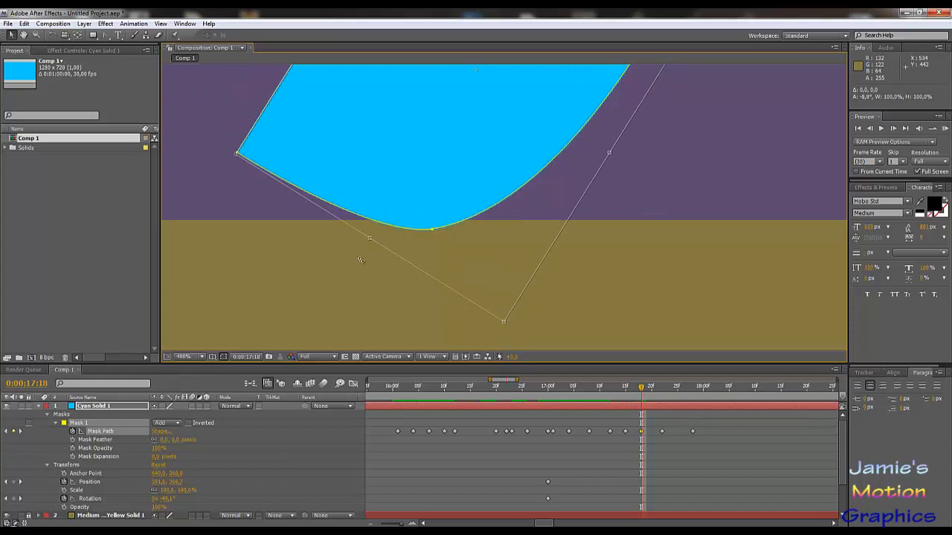
key(ctrl+z)
Slide the lowest mask vertex left along the ground line at 0:00:17:18, 0:00:17:15 and 0:00:17:22.
click(101, 432)
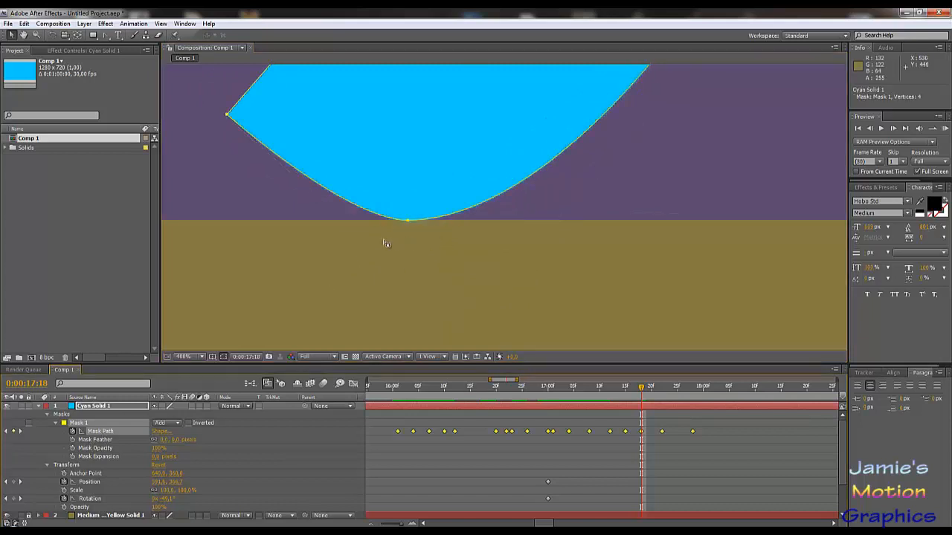
mouse_move(379, 237)
mouse_down()
mouse_move(431, 211)
mouse_move(386, 222)
mouse_up()
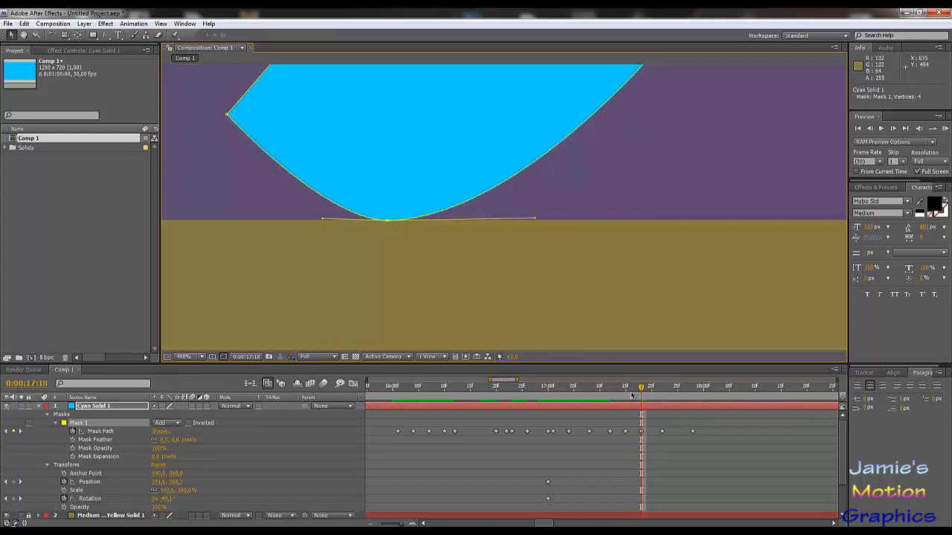
drag(637, 396, 625, 423)
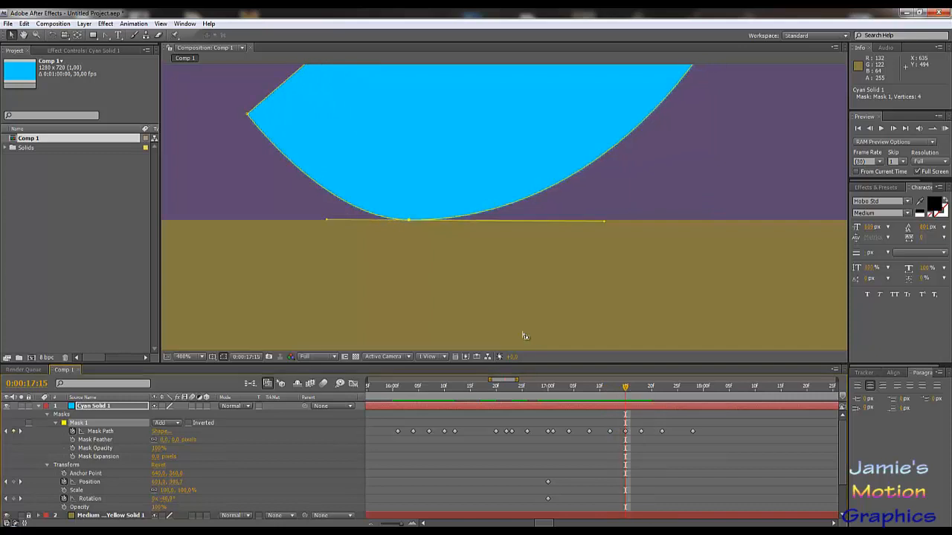
drag(408, 222, 389, 220)
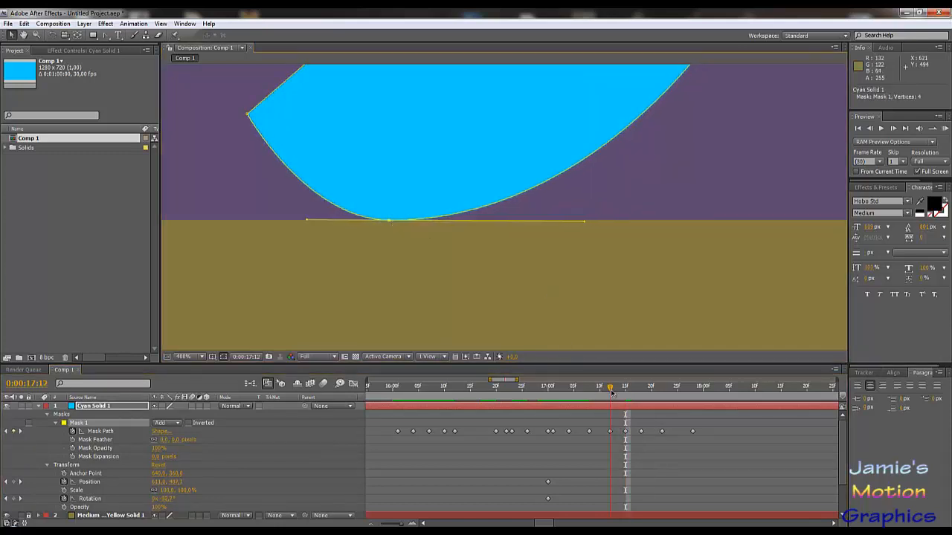
drag(600, 392, 661, 402)
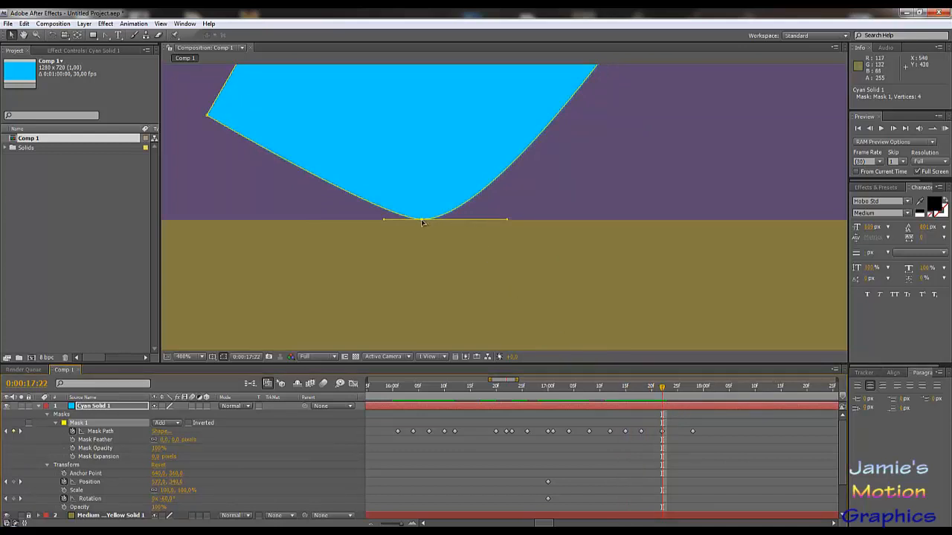
drag(422, 220, 388, 221)
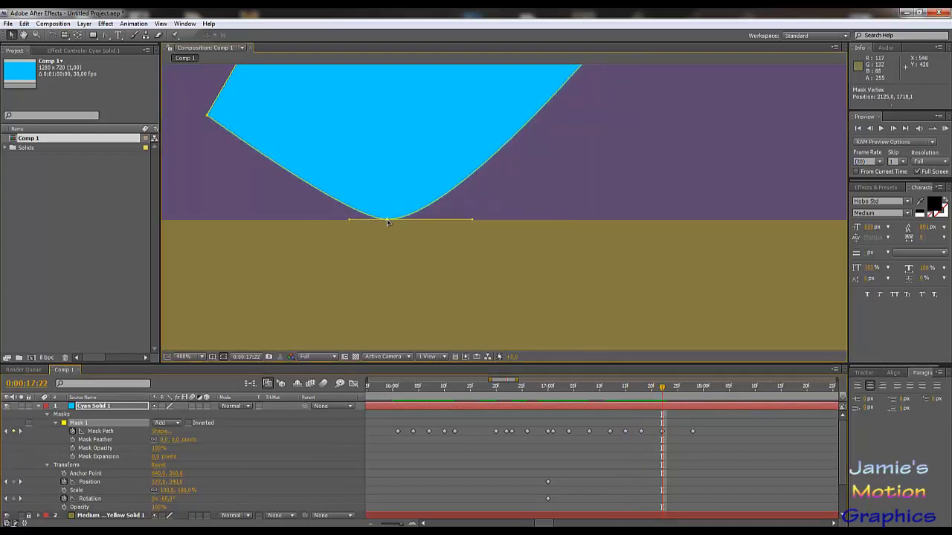
click(656, 390)
At 0:00:17:26, move the lowest mask vertex left onto the ground line and level its curve handles.
drag(646, 396, 693, 412)
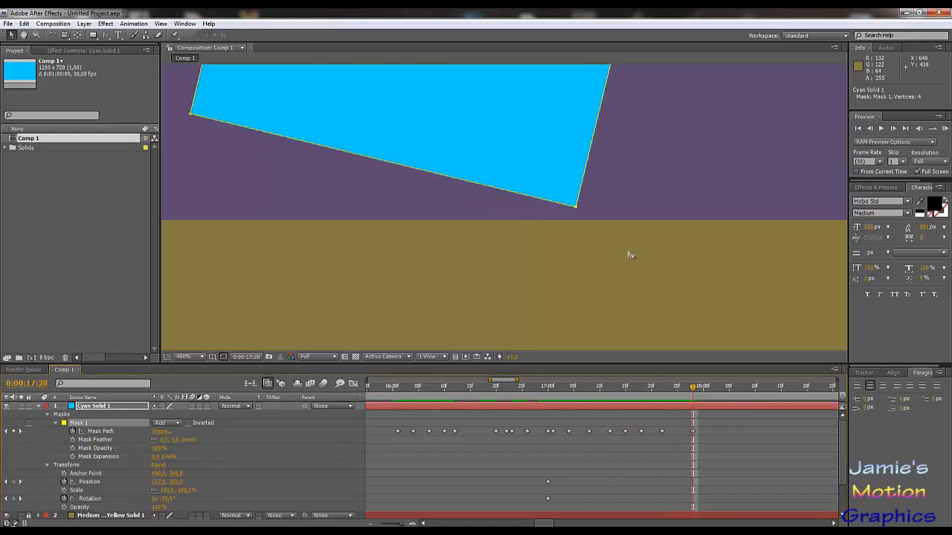
drag(691, 387, 682, 389)
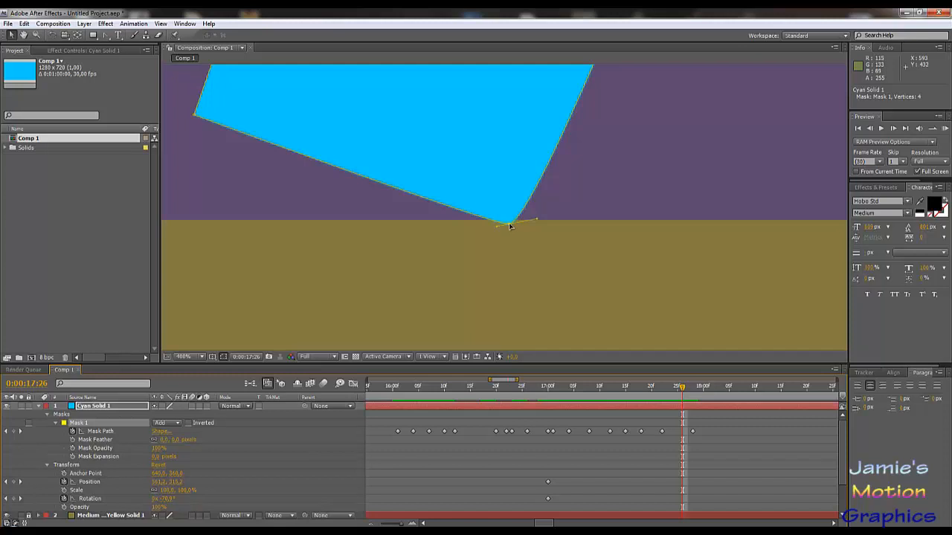
double_click(511, 225)
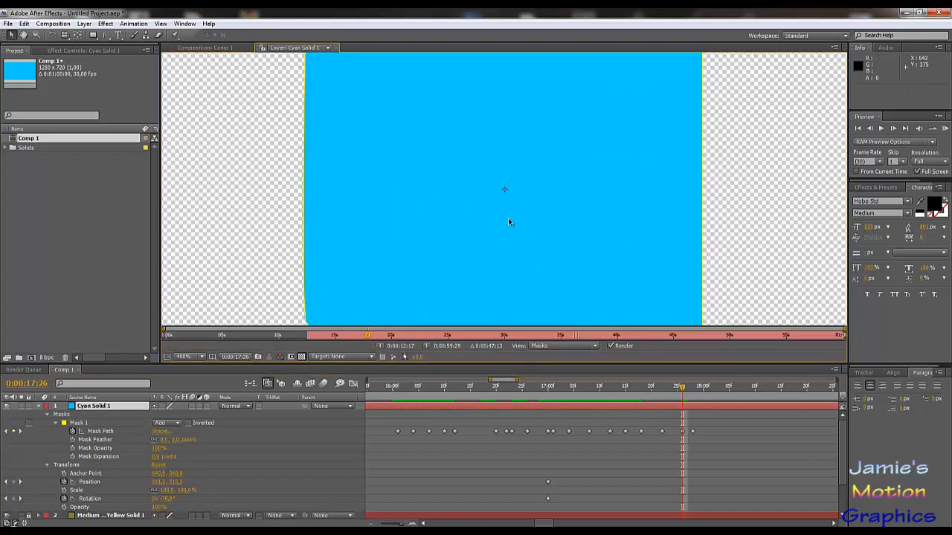
click(338, 48)
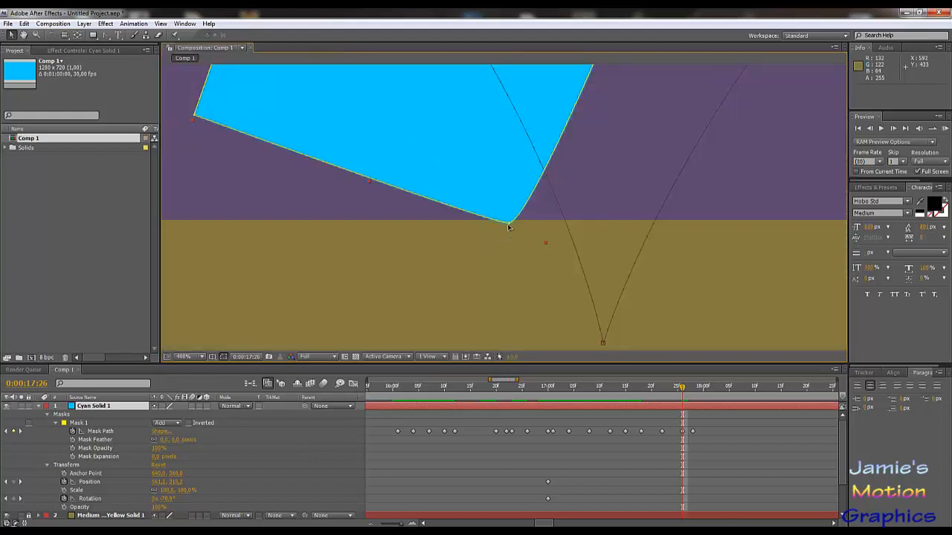
drag(510, 225, 456, 222)
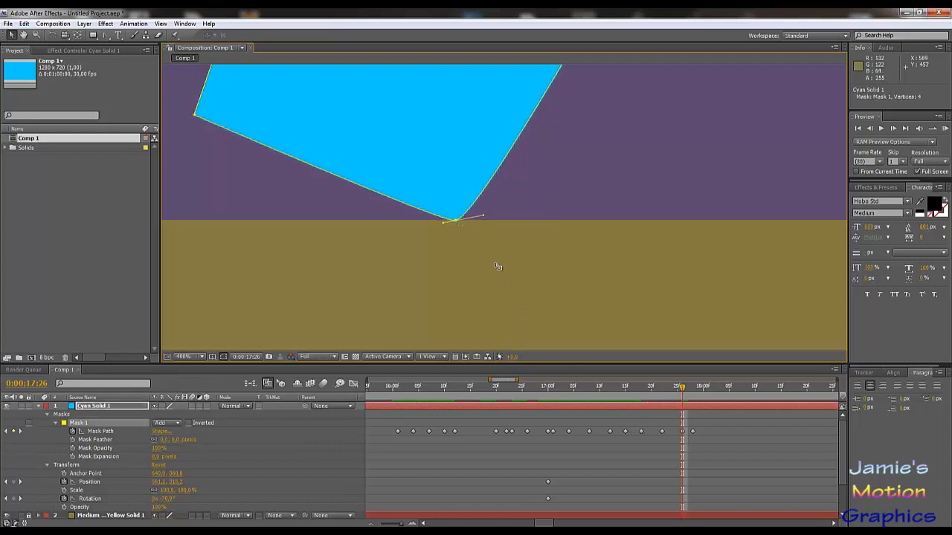
drag(484, 217, 485, 224)
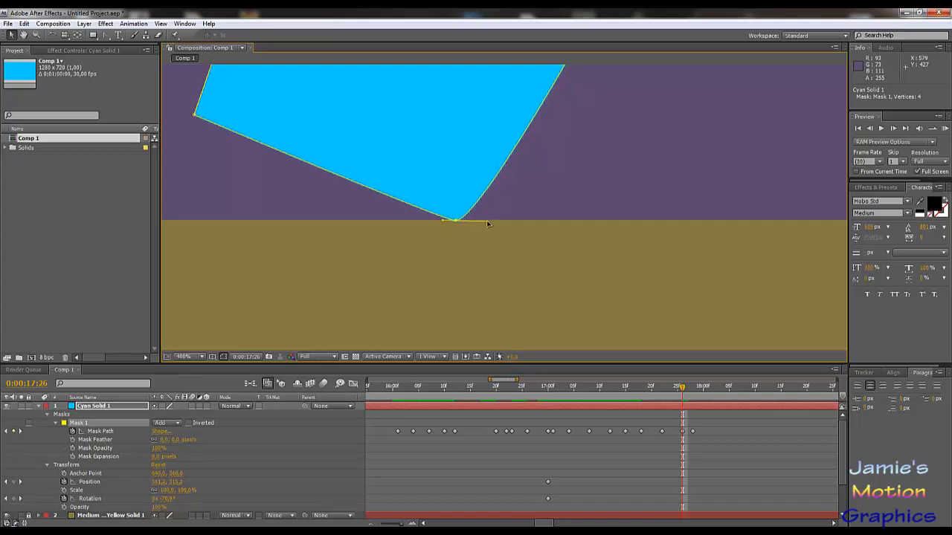
At 0:00:17:24, place the lowest mask vertex on the ground line and level its right curve handle.
mouse_move(676, 391)
mouse_down()
mouse_move(656, 394)
mouse_move(678, 398)
mouse_up()
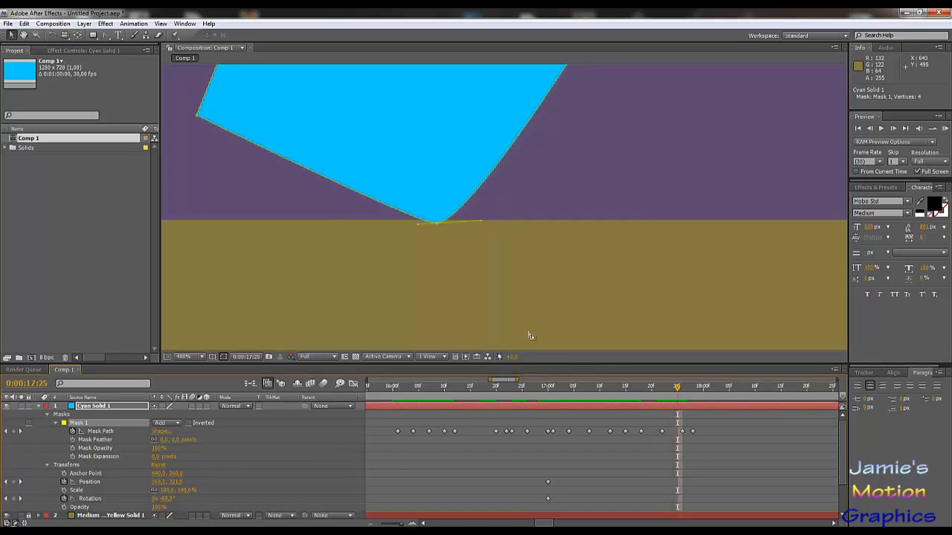
key(Page_Up)
drag(418, 222, 446, 221)
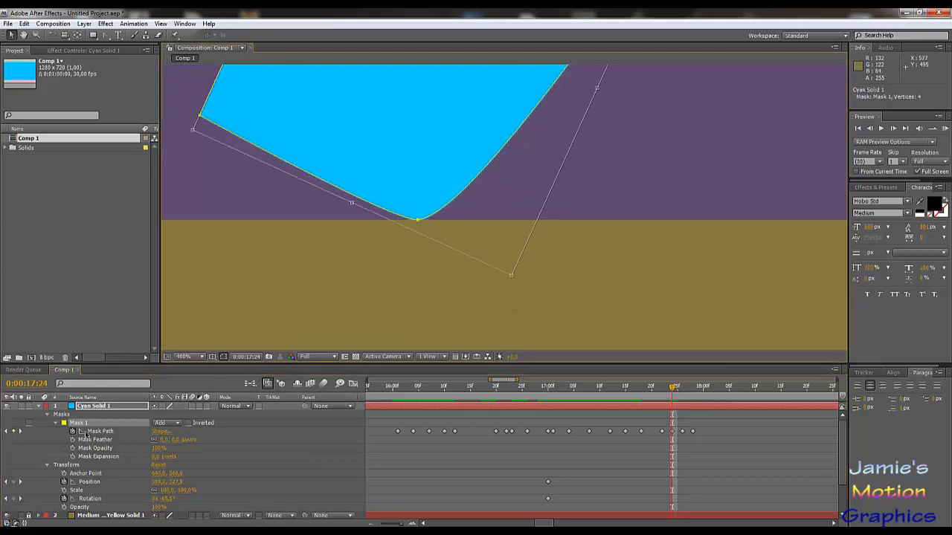
click(672, 431)
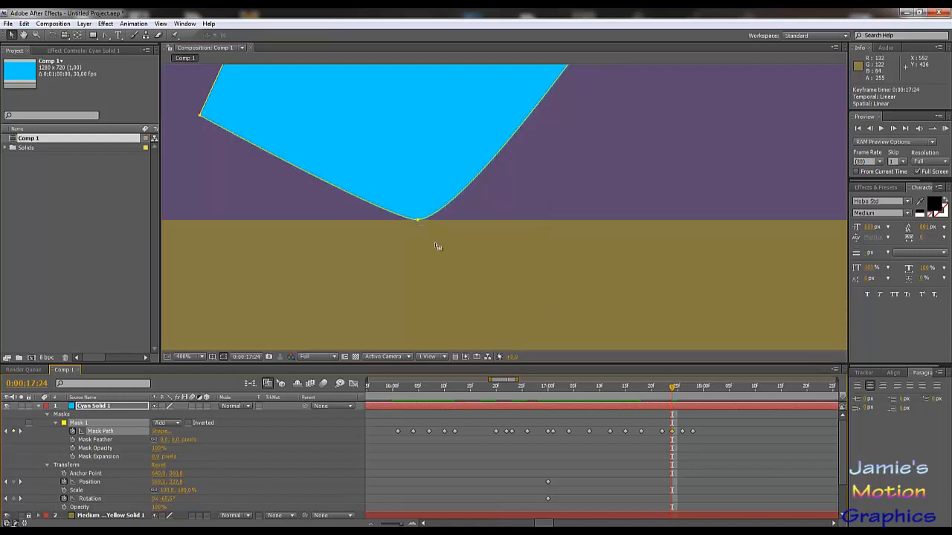
click(418, 221)
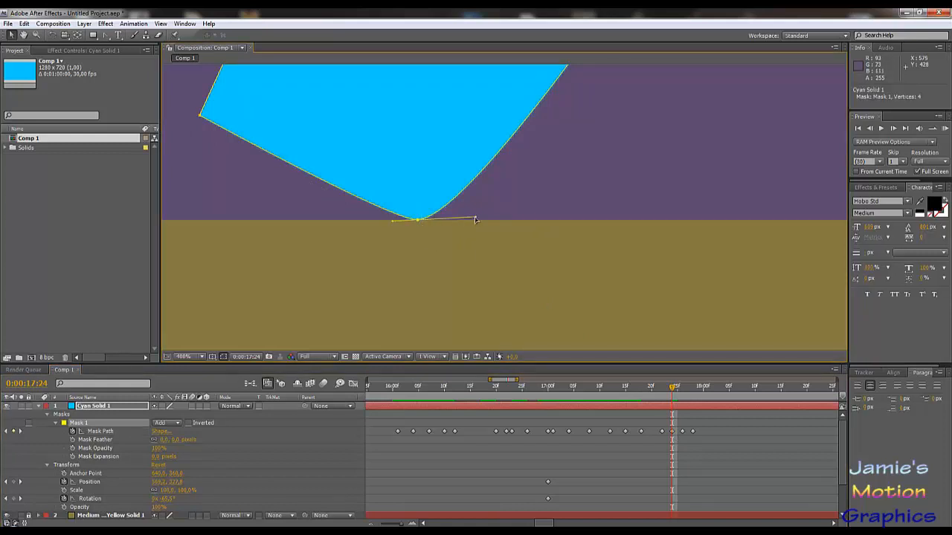
drag(478, 220, 479, 220)
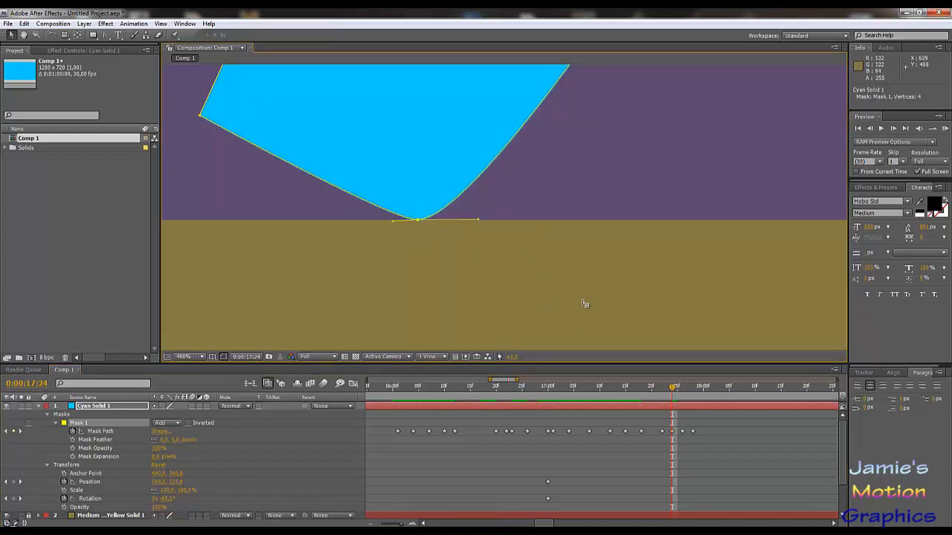
At 0:00:17:00, lower the mask's two bottom vertices so the flat bottom edge meets the ground line.
drag(672, 387, 553, 429)
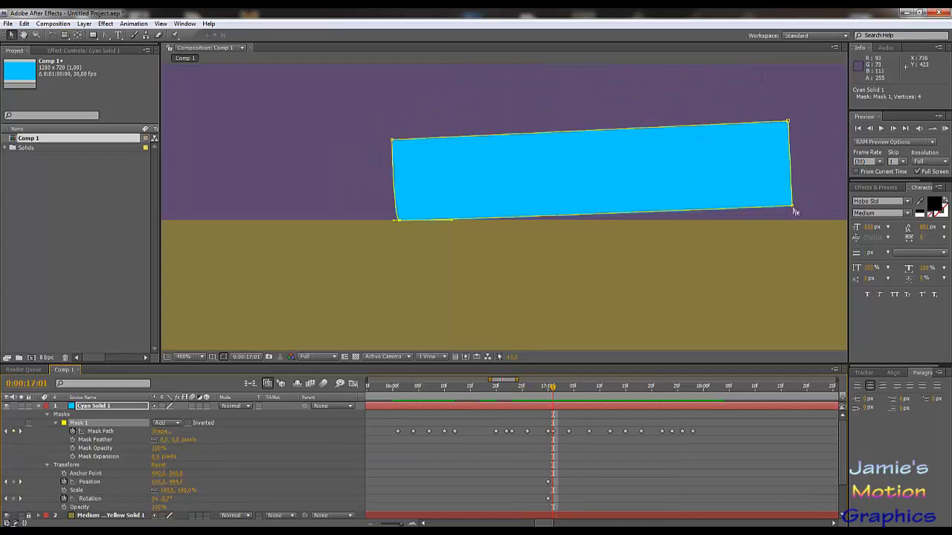
drag(553, 390, 548, 389)
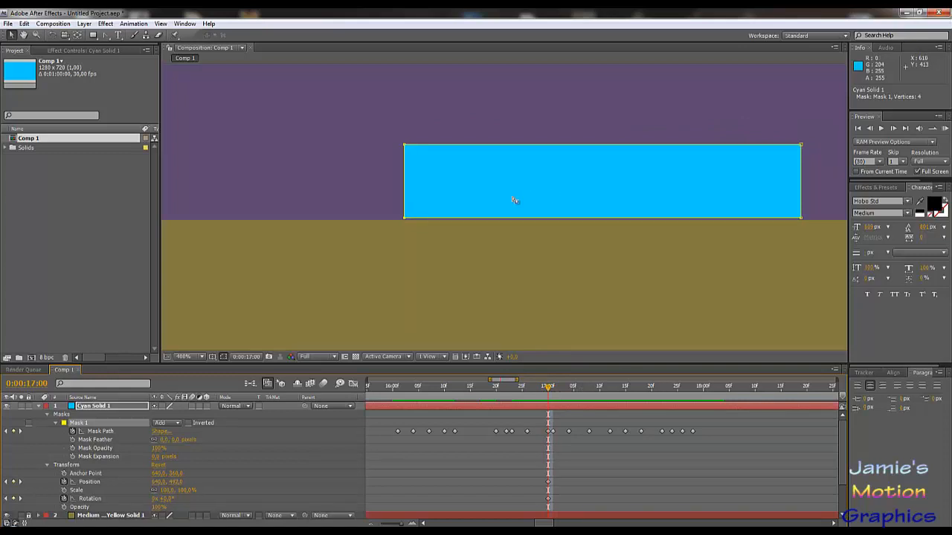
drag(397, 245, 815, 220)
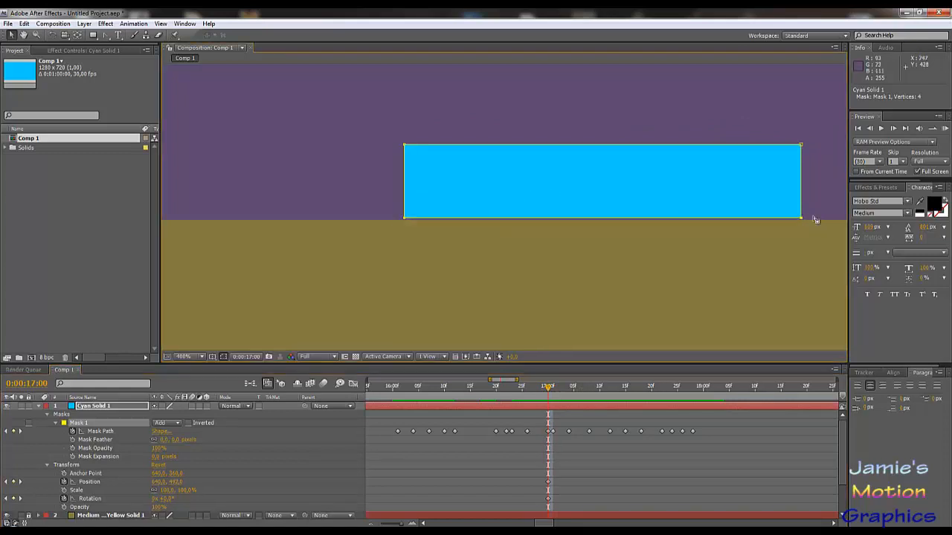
key(ctrl+t)
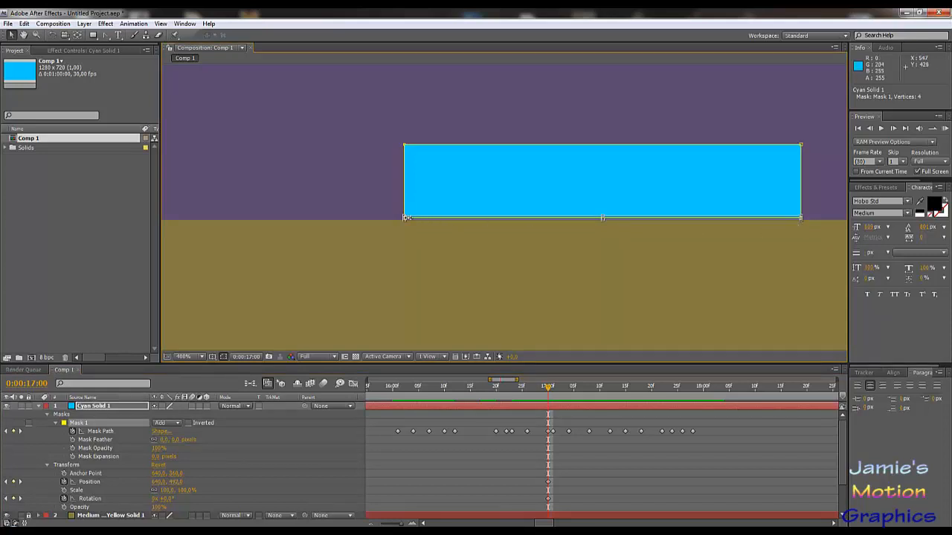
click(107, 433)
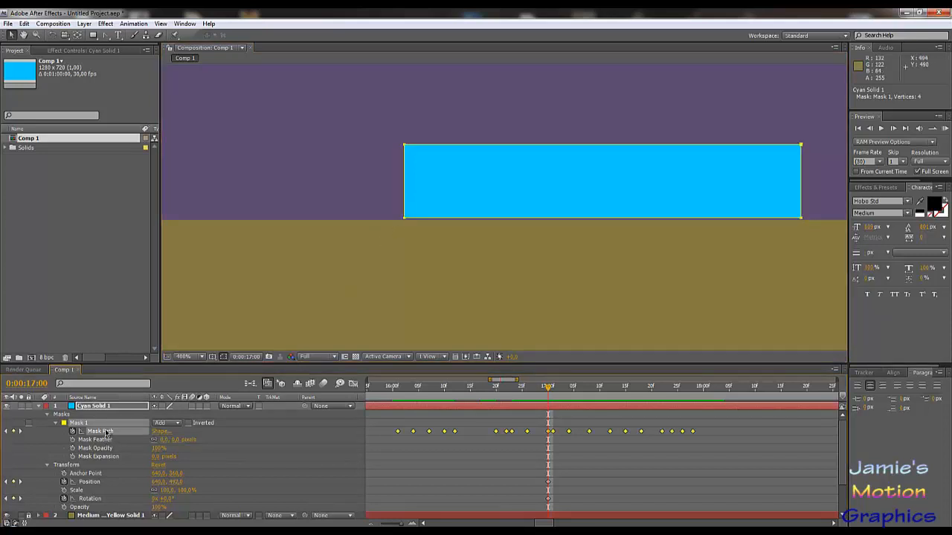
drag(377, 243, 802, 219)
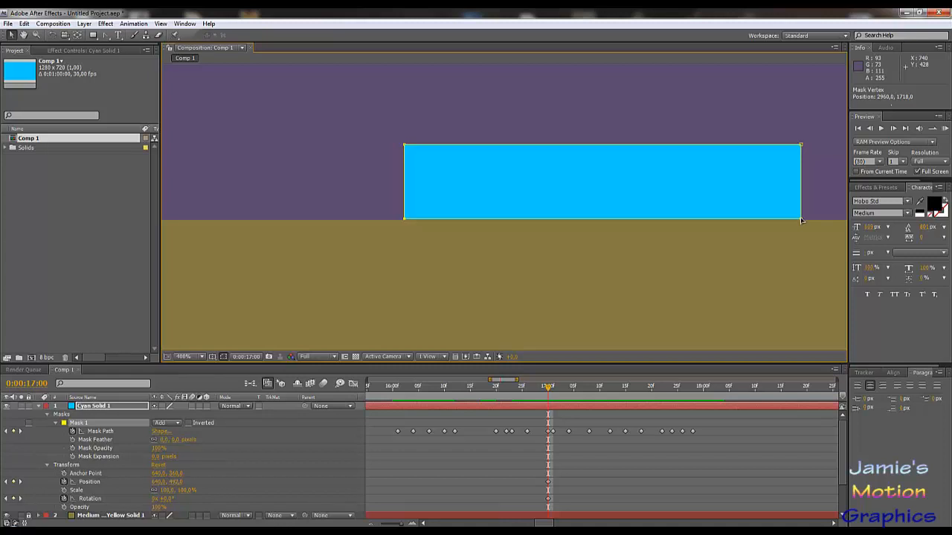
Deselect the layer and scrub back to 0:00:16:22 to inspect how the shape's bottom edge meets the ground line.
click(787, 247)
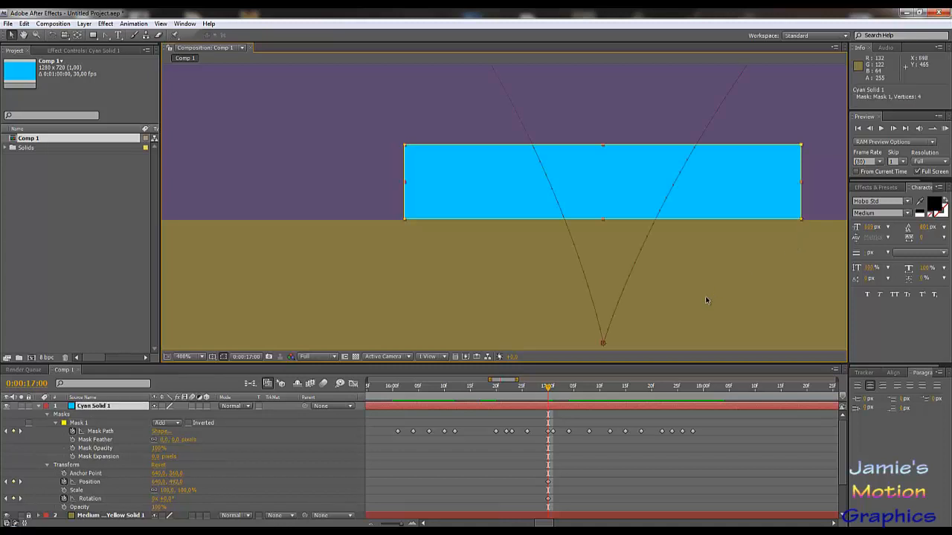
click(669, 464)
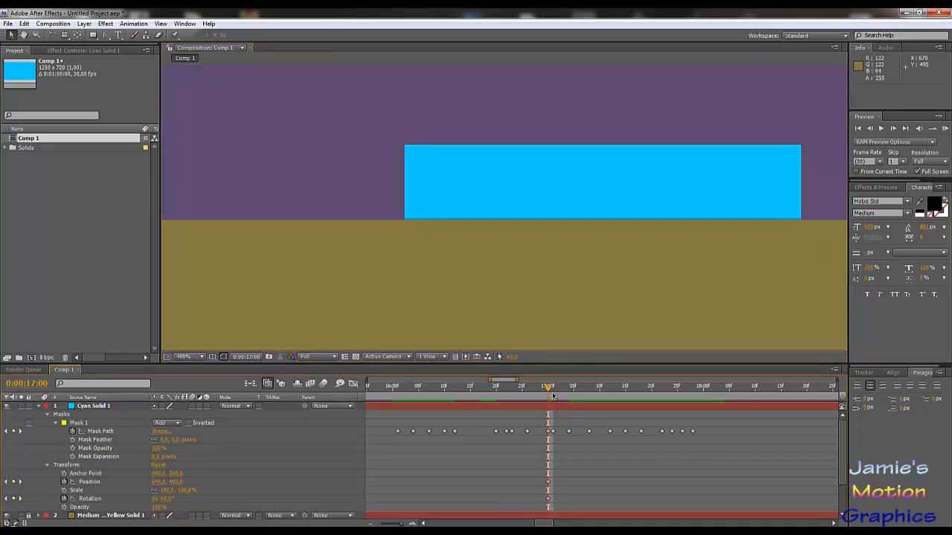
drag(553, 396, 507, 417)
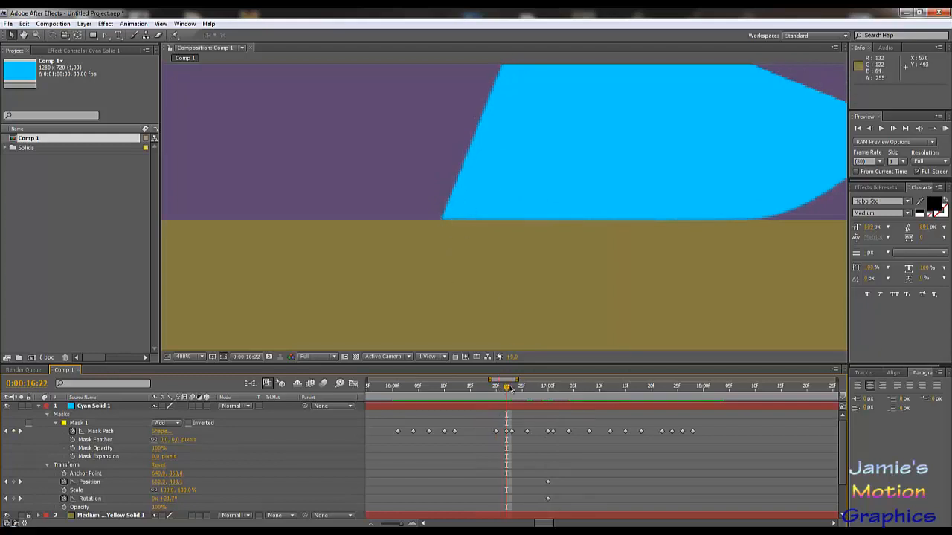
Scrub from 0:00:16:22 to 0:00:17:28 and examine how Cyan Solid 1's mask shape lifts off the ground line after the squash.
drag(506, 390, 549, 454)
click(549, 455)
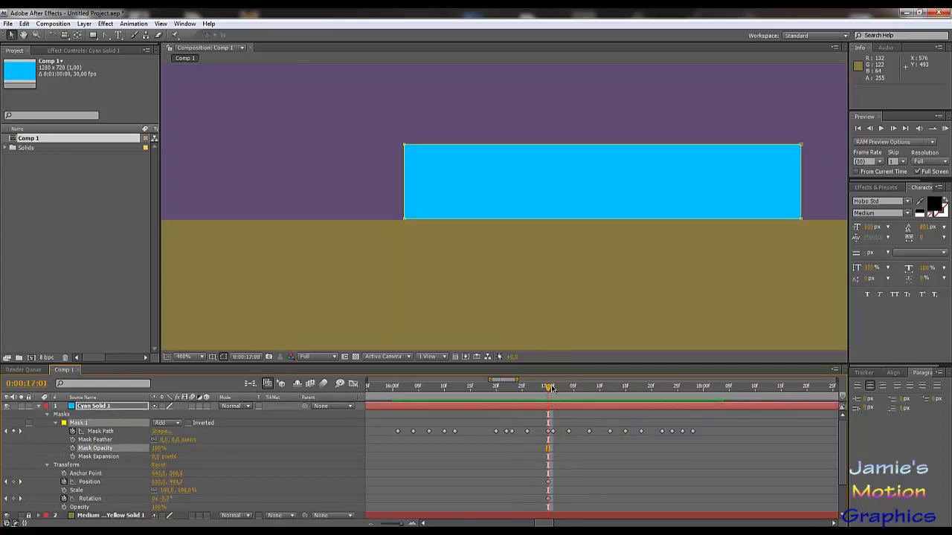
drag(551, 388, 568, 393)
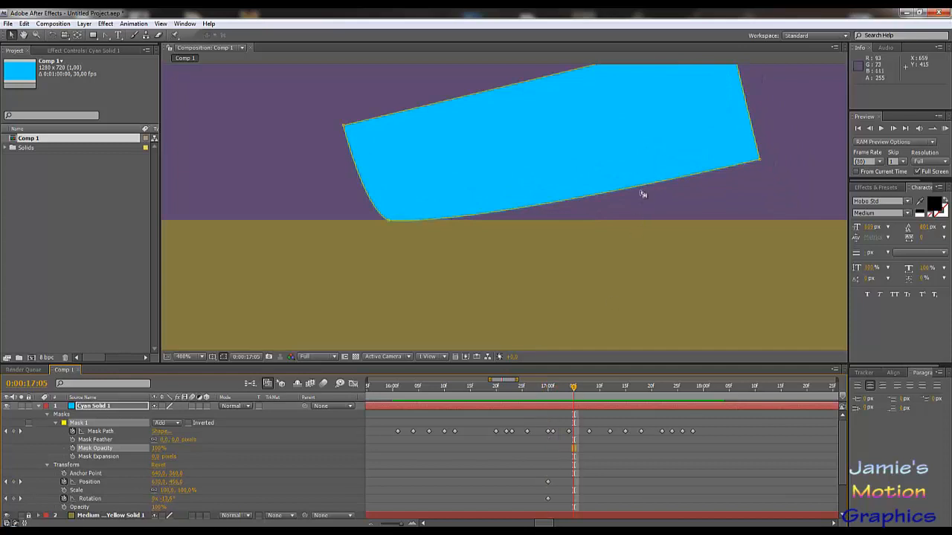
key(comma)
key(comma)
drag(656, 388, 693, 408)
drag(616, 158, 639, 343)
drag(617, 259, 617, 144)
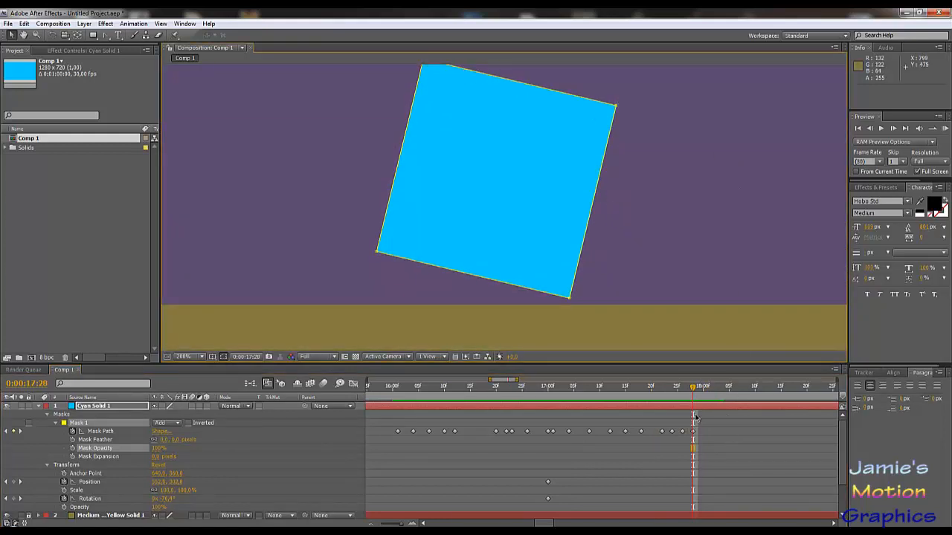
drag(633, 238, 663, 302)
key(comma)
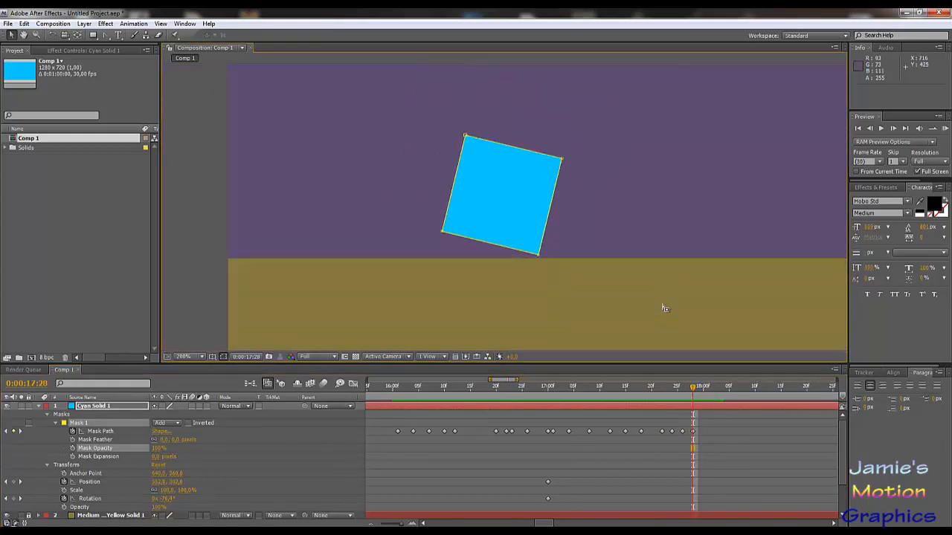
At 0:00:17:08, stretch the mask's lower-right corner vertex down to the ground line so the bottom edge lies flat.
drag(692, 392, 597, 389)
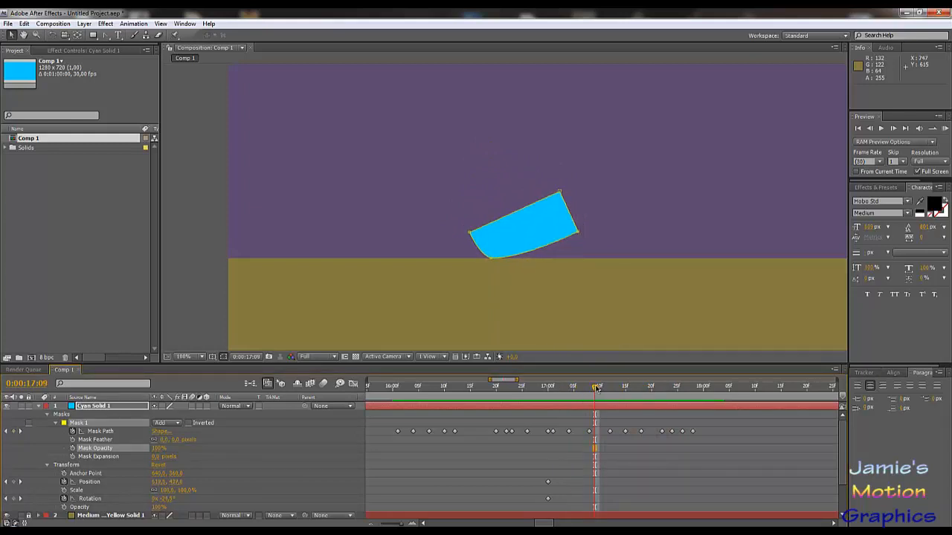
click(592, 389)
key(period)
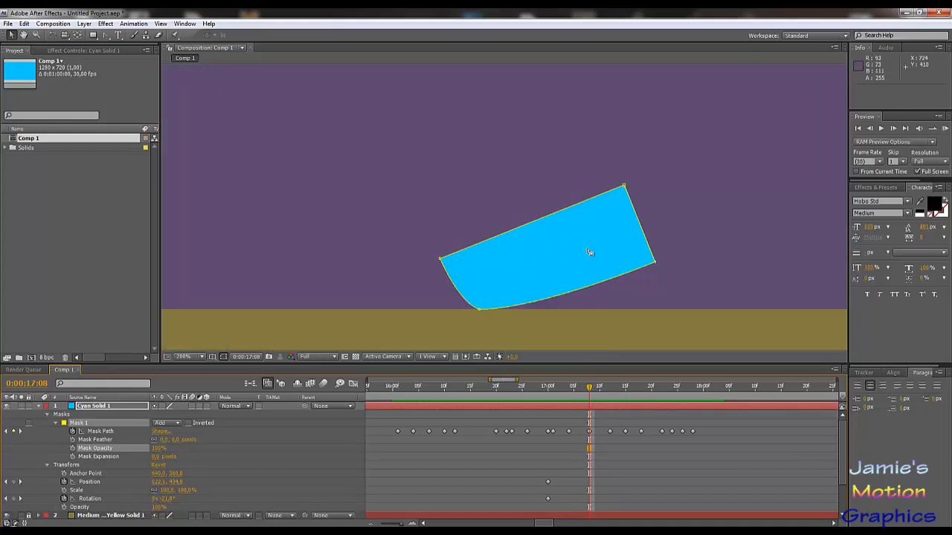
click(656, 268)
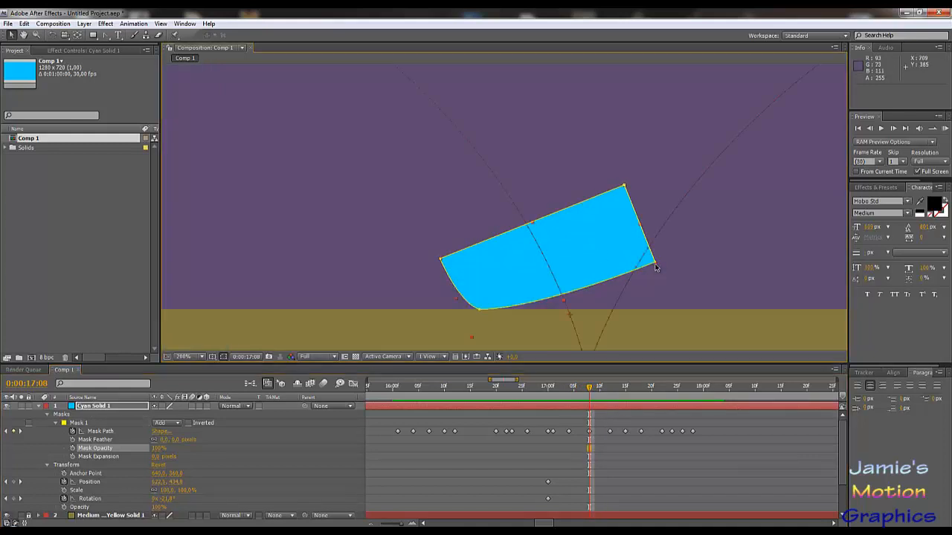
double_click(589, 431)
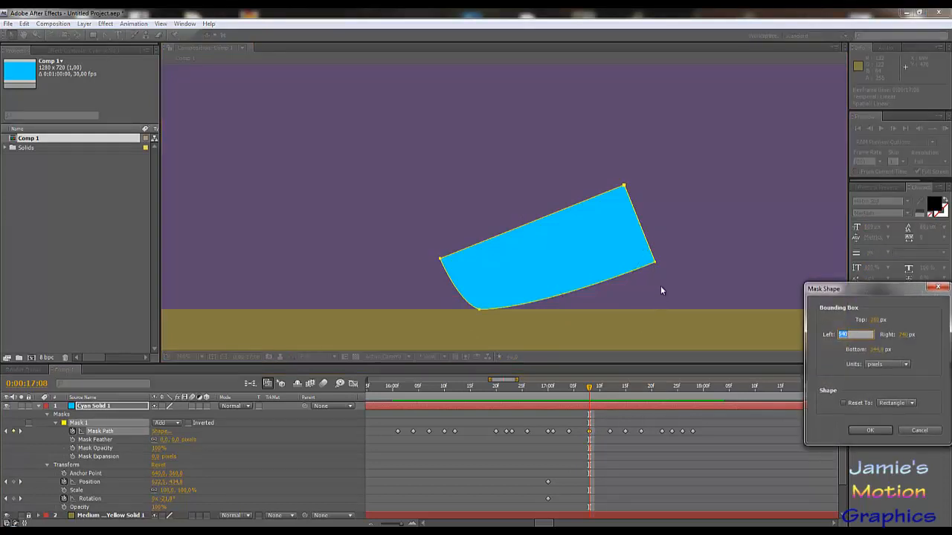
click(920, 431)
mouse_move(686, 312)
mouse_down()
mouse_move(643, 241)
mouse_move(676, 310)
mouse_up()
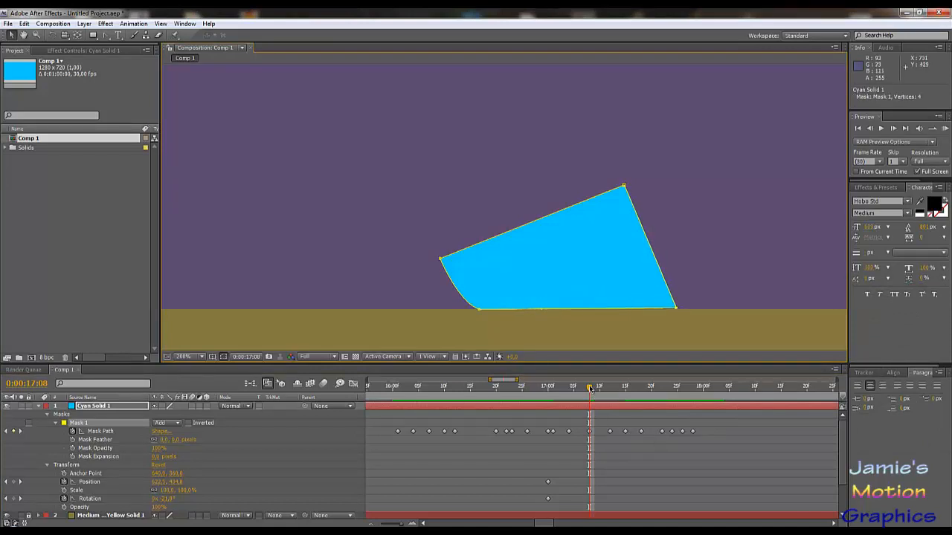
At 0:00:17:04, lower the mask's lower-right corner vertex onto the ground line.
drag(589, 388, 570, 392)
click(668, 288)
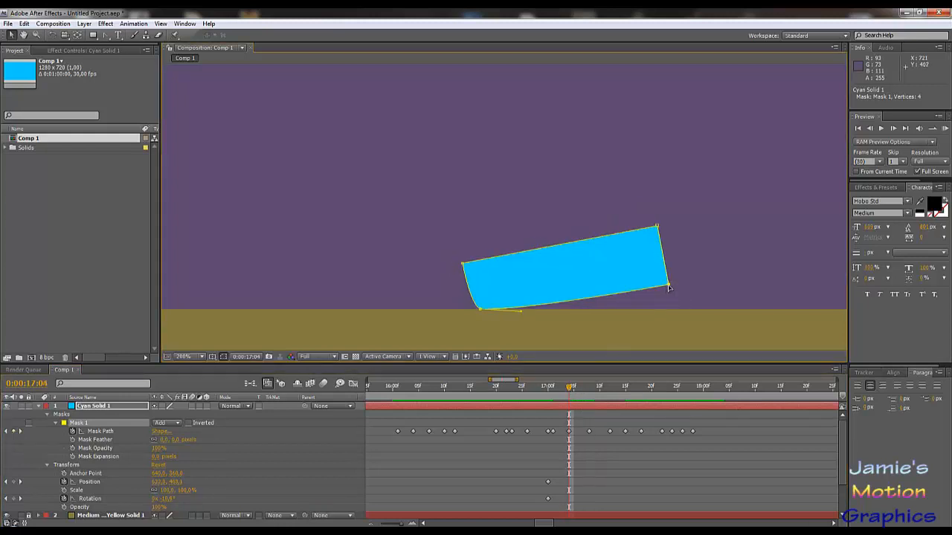
drag(670, 293, 673, 311)
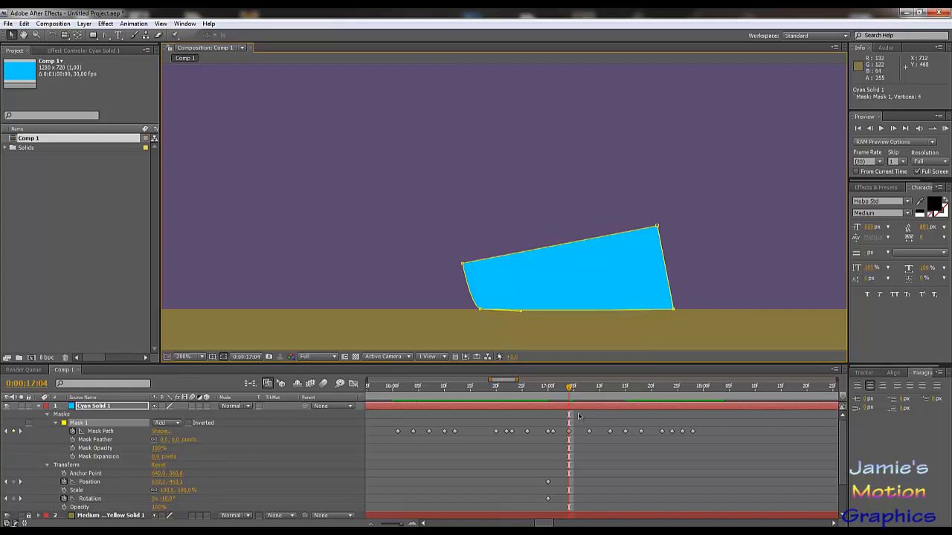
At 0:00:17:01, lower the mask's lower-right corner vertex onto the ground line and compare the shape with 0:00:17:00.
click(554, 390)
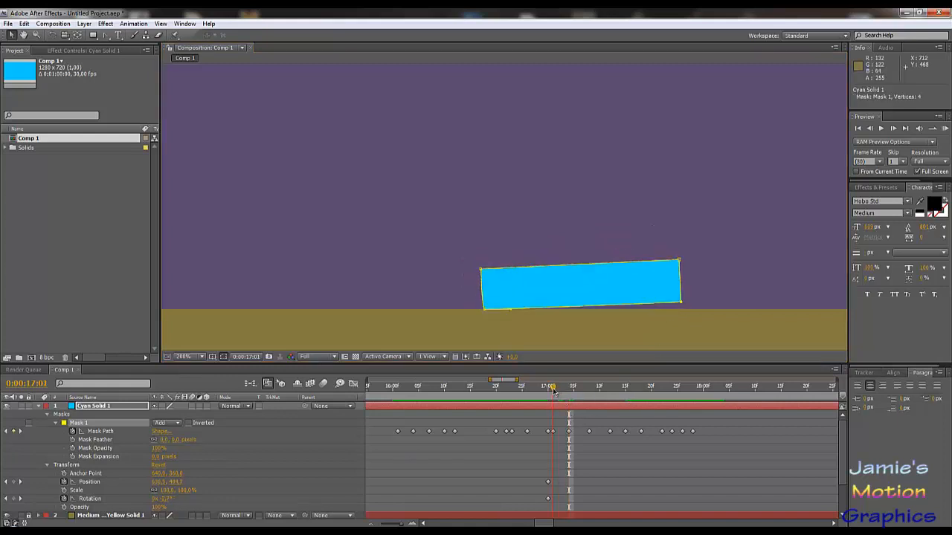
click(681, 305)
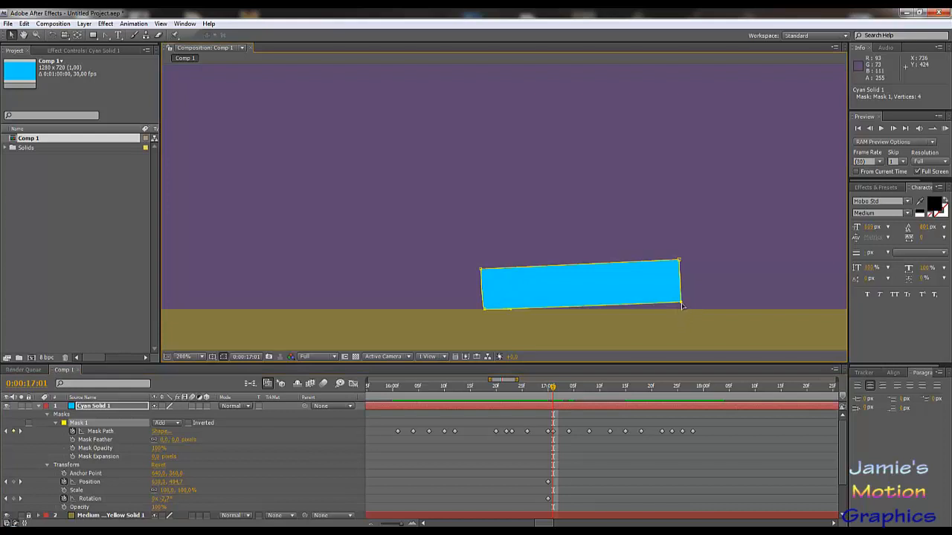
drag(682, 305, 680, 310)
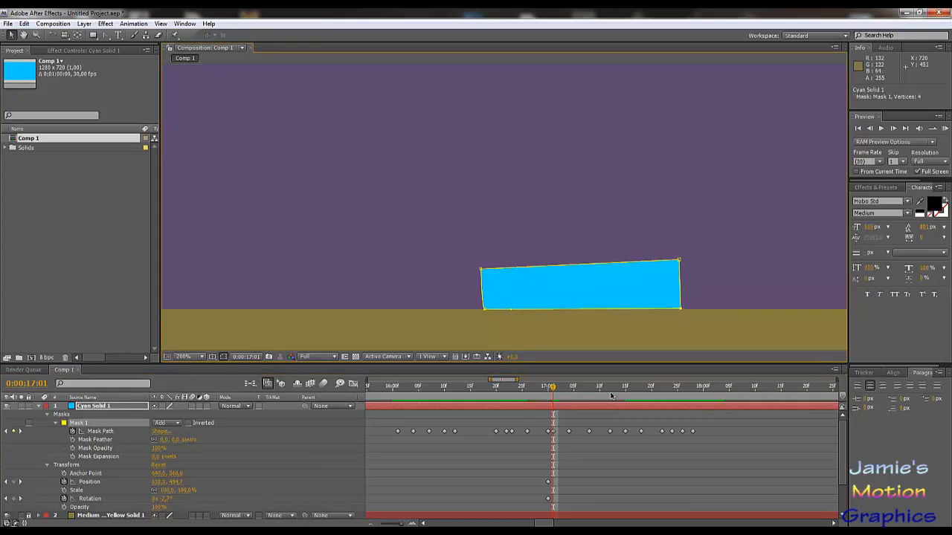
drag(553, 390, 549, 388)
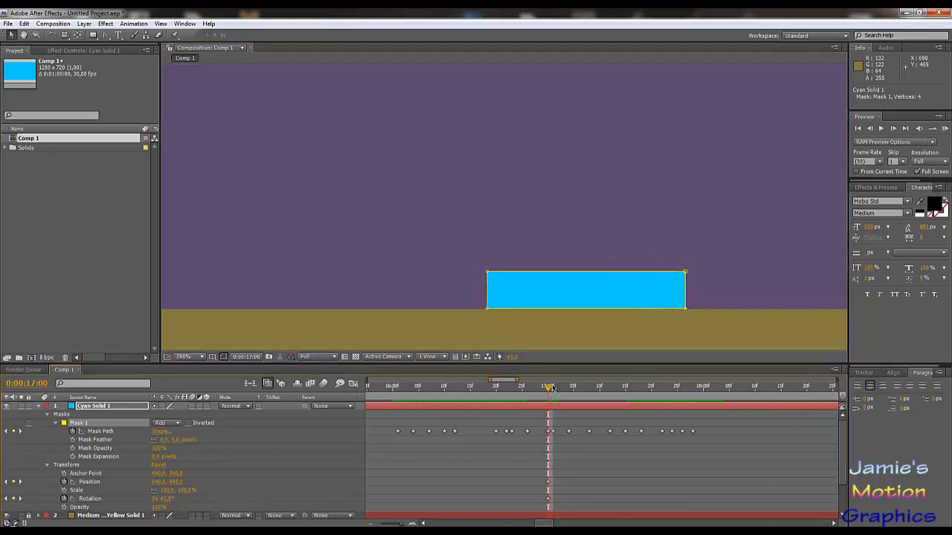
At 0:00:17:12 and 0:00:17:15, stretch the mask's right corner vertex outward and down, keeping it slightly above the ground line.
drag(553, 388, 613, 411)
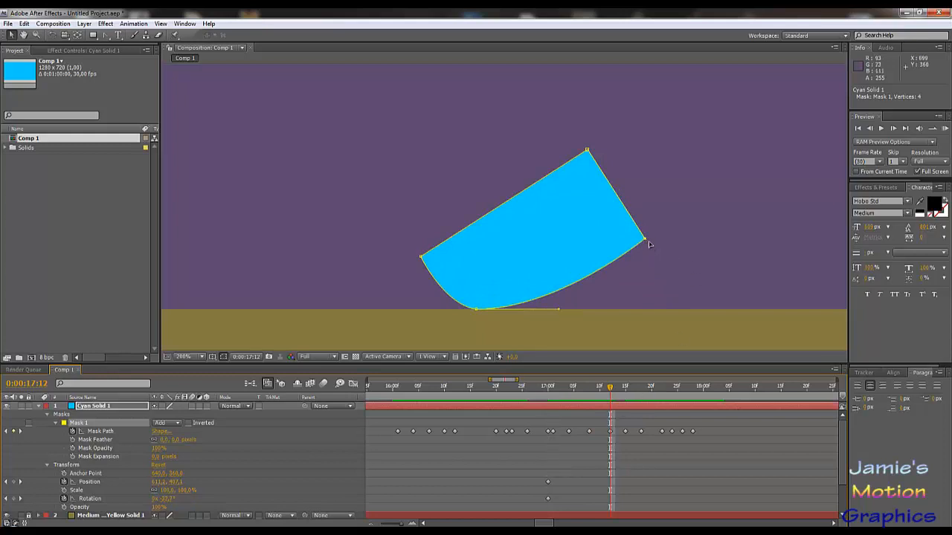
drag(647, 240, 687, 299)
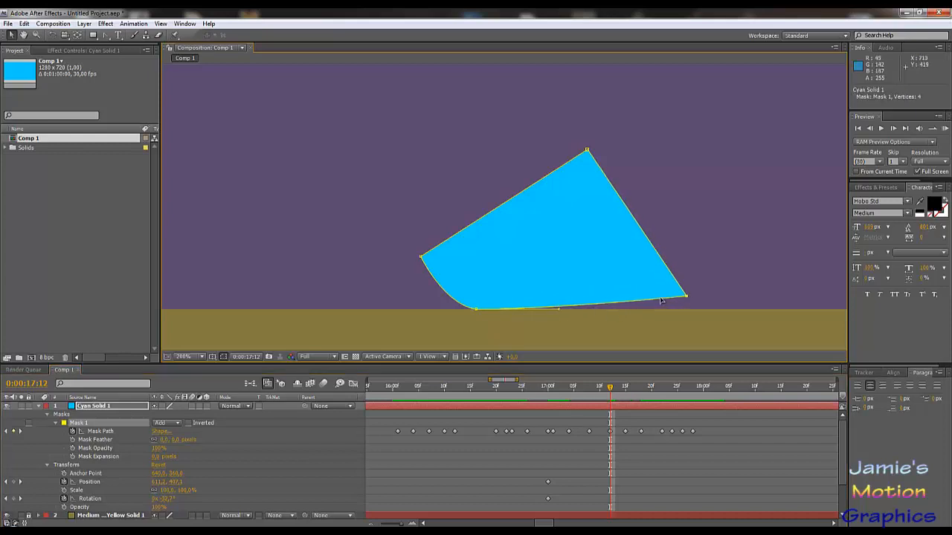
drag(611, 388, 625, 407)
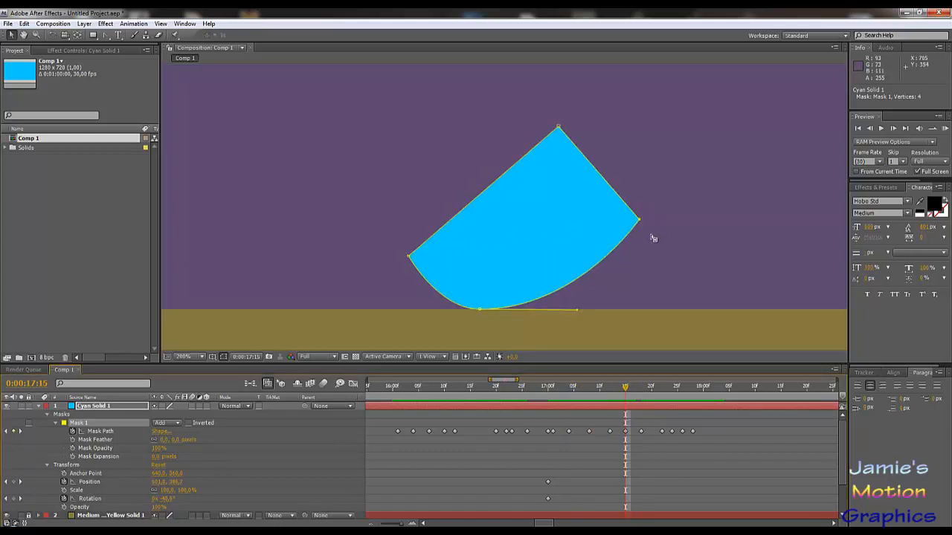
drag(641, 221, 681, 259)
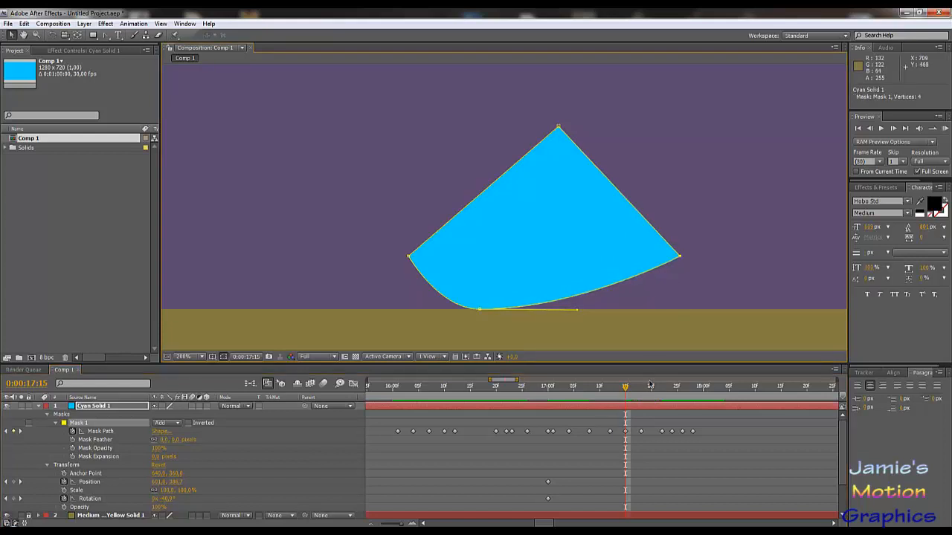
At 0:00:17:18 and 0:00:17:22, pull the mask's right corner vertex outward and slightly down to exaggerate the stretch.
drag(628, 390, 644, 393)
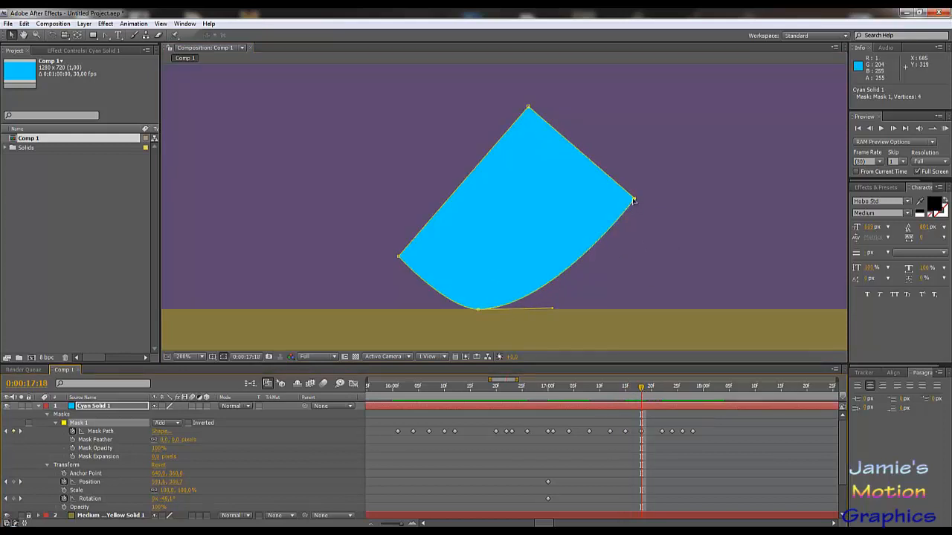
drag(640, 201, 679, 239)
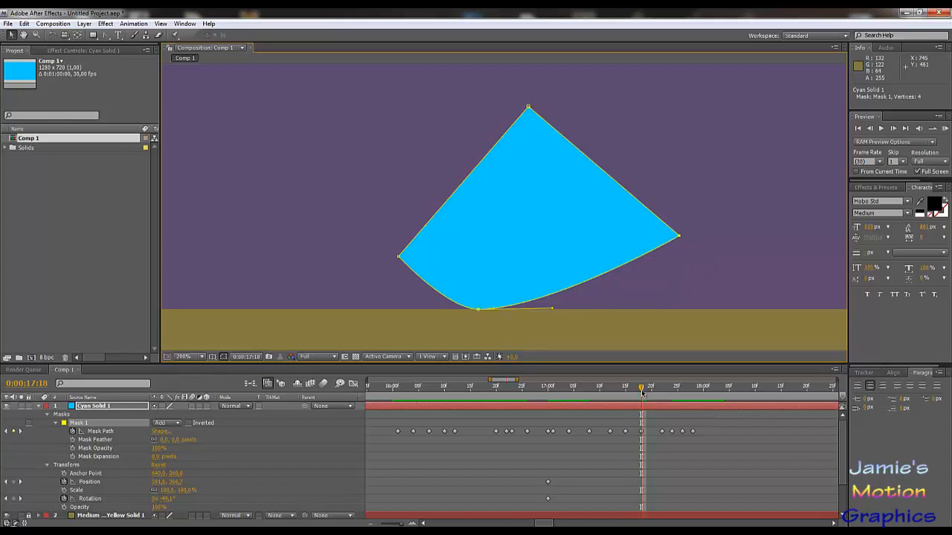
drag(644, 392, 664, 400)
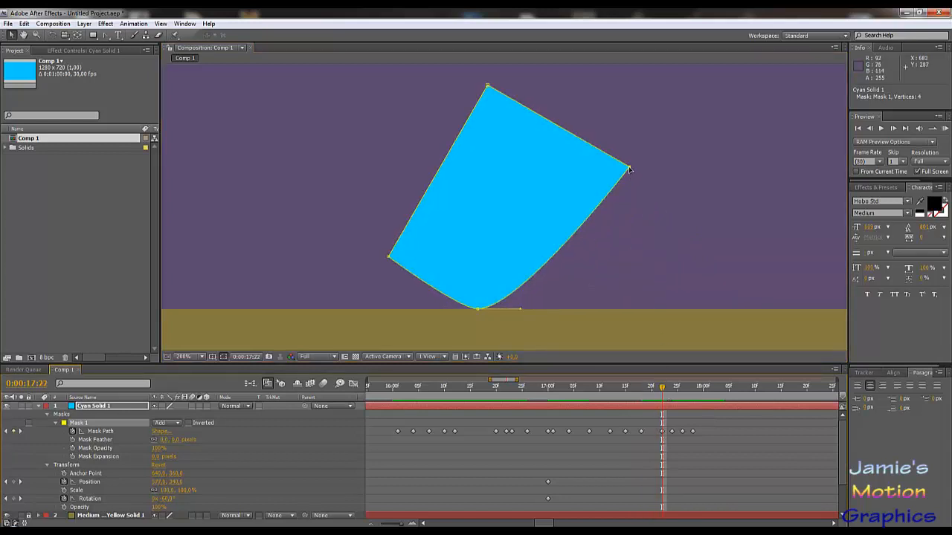
drag(629, 170, 680, 195)
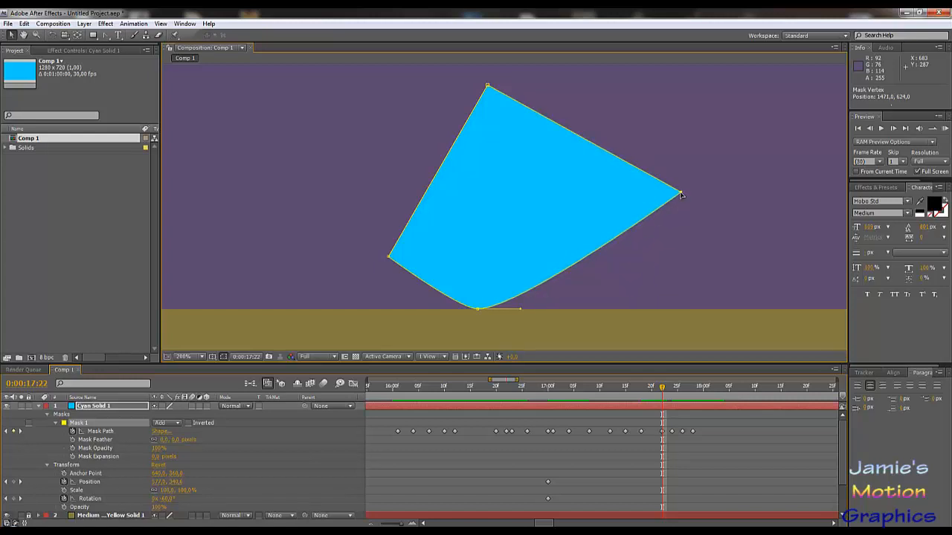
drag(686, 191, 686, 194)
At 0:00:17:24 and 0:00:17:26, pull the mask's right corner vertex outward by progressively smaller amounts so the stretch tapers off.
drag(662, 389, 672, 390)
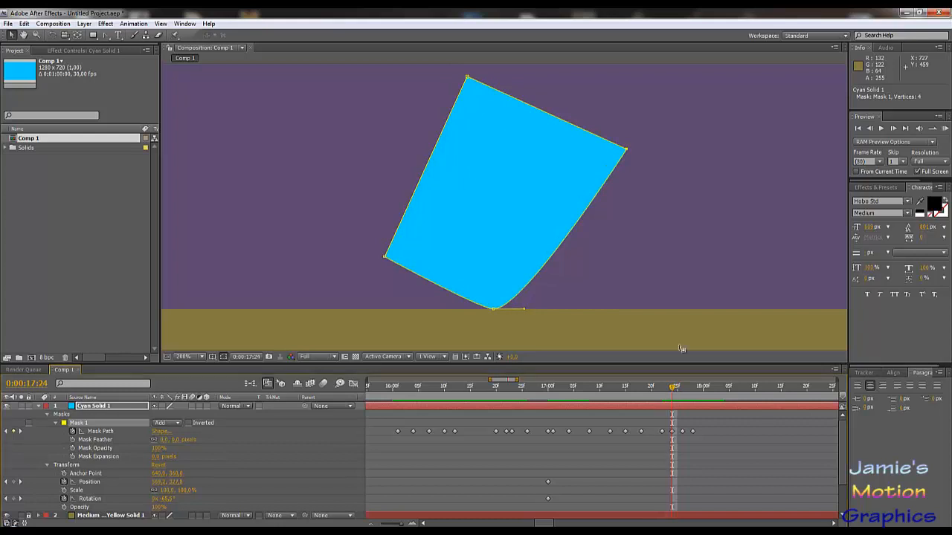
drag(626, 152, 656, 163)
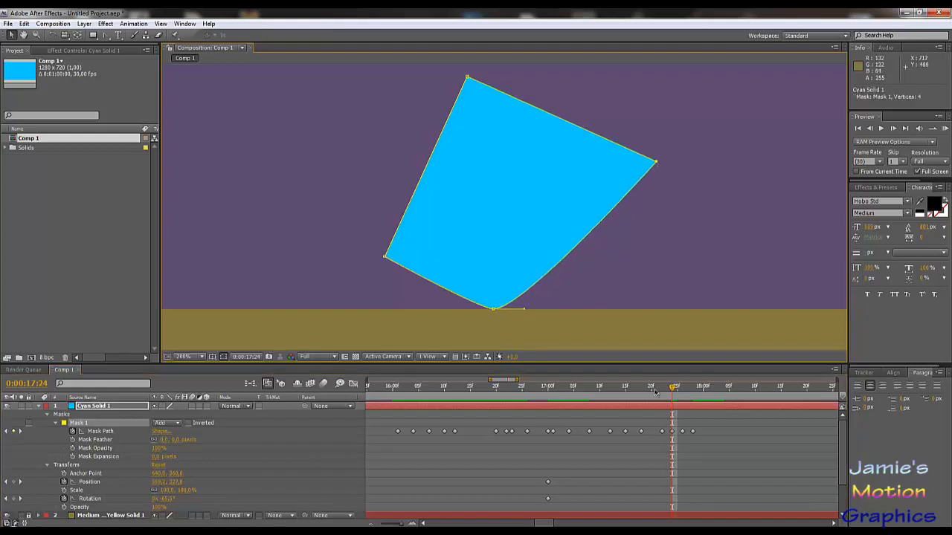
drag(674, 387, 682, 387)
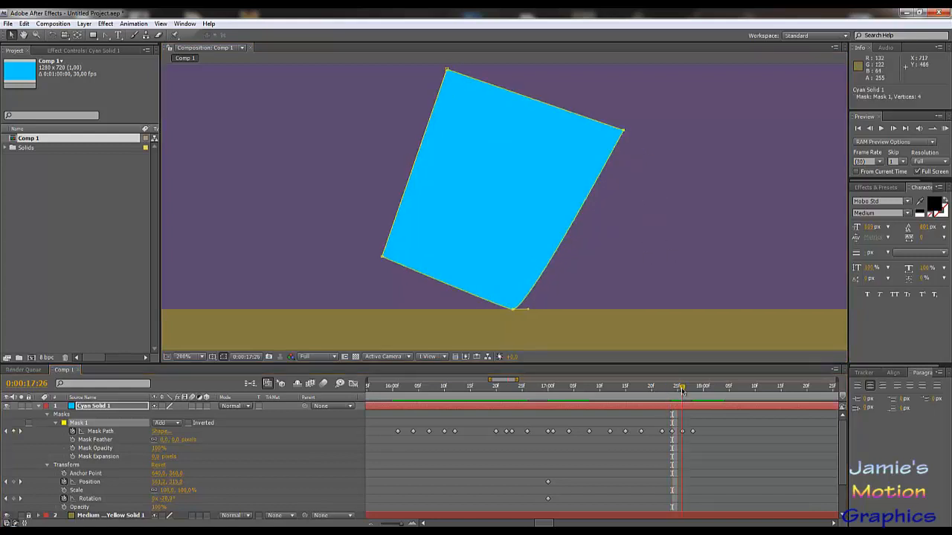
drag(623, 132, 640, 136)
Play back the animation from 0:00:16:20 and again from 0:00:15:29 to check the squash and stretch.
drag(682, 387, 496, 412)
key(comma)
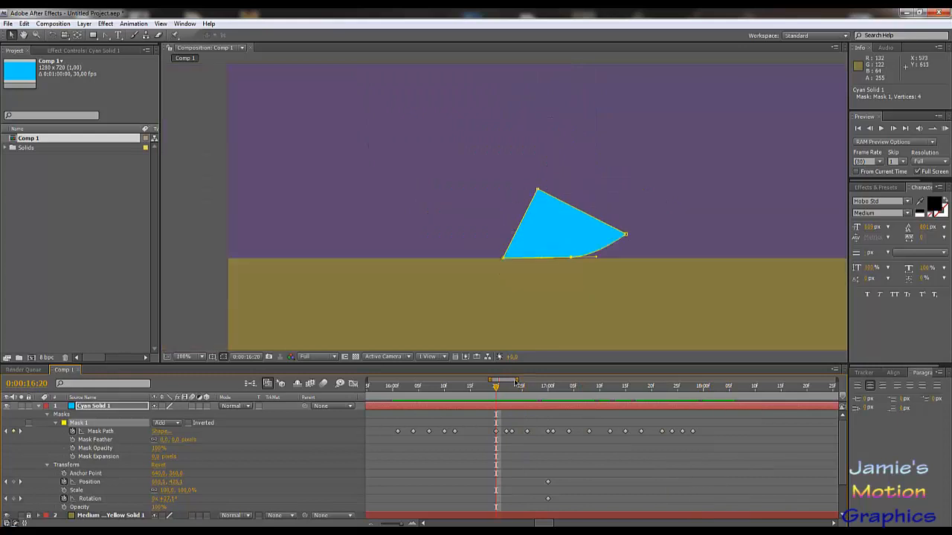
click(885, 128)
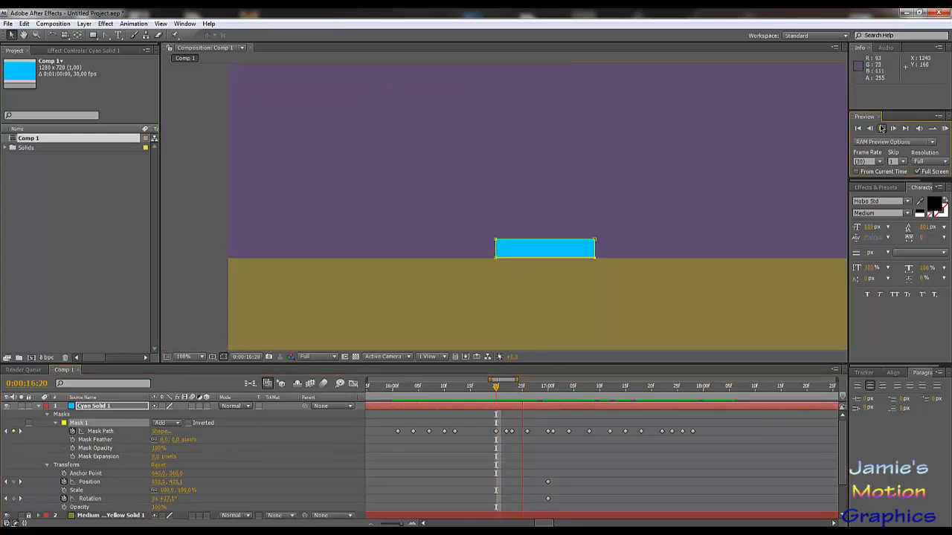
drag(496, 389, 388, 395)
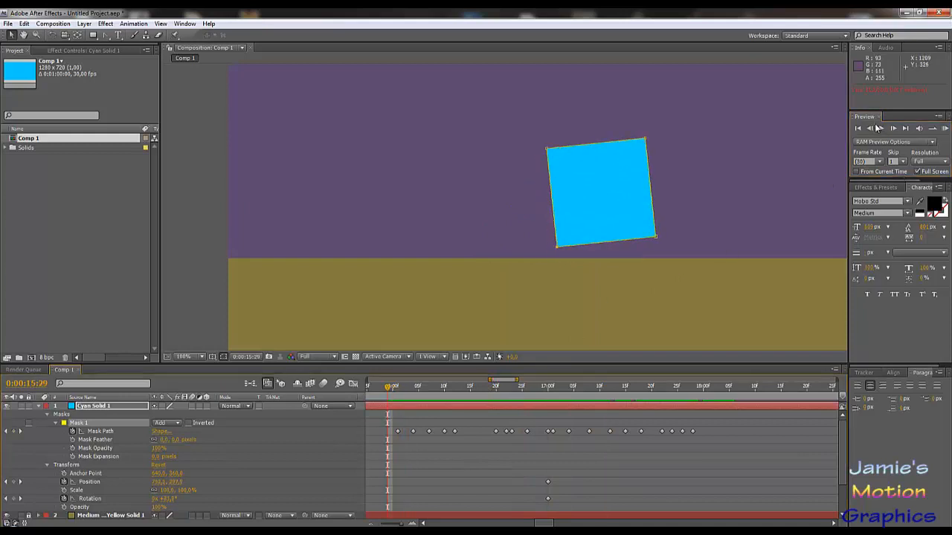
click(880, 128)
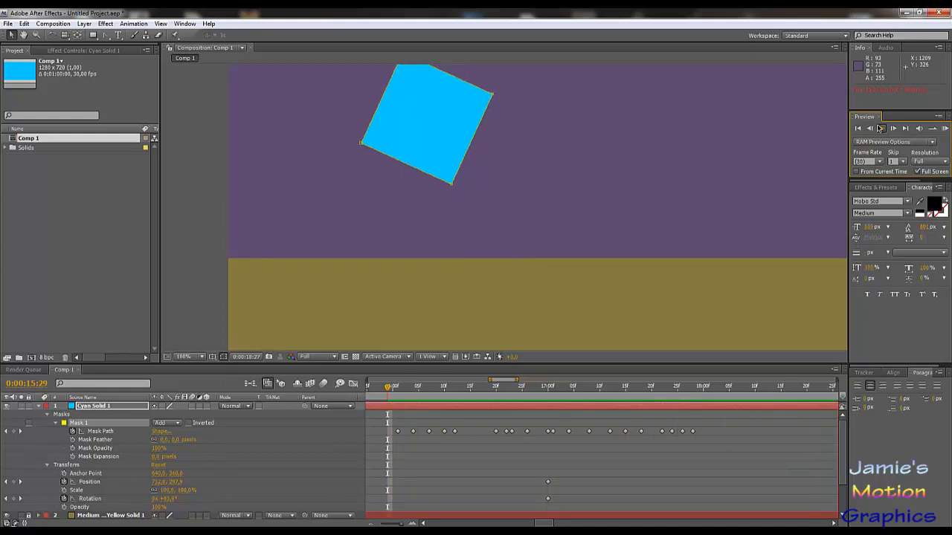
Show the whole composition at 25% and replay the bounce from 0:00:15:28, with the layer selected and then deselected.
scroll(424, 193, down, 4)
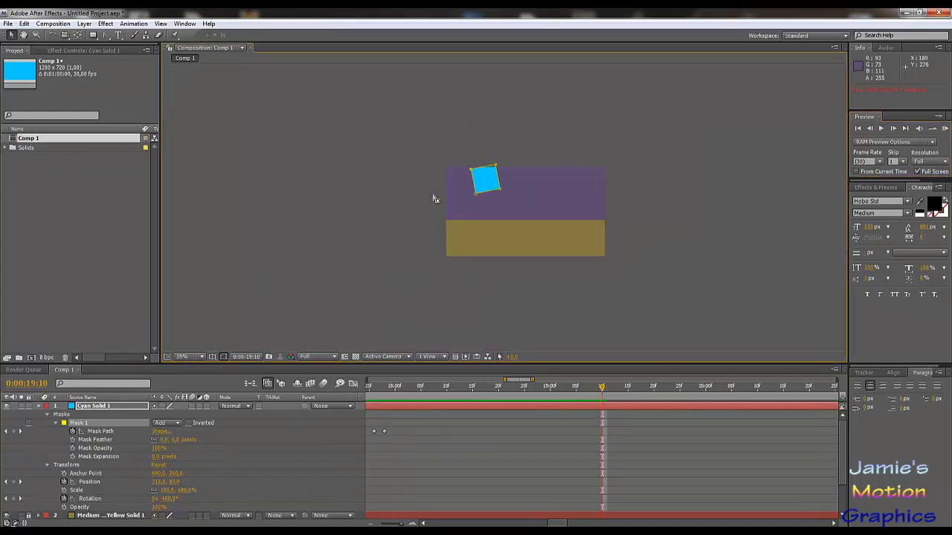
drag(549, 392, 508, 427)
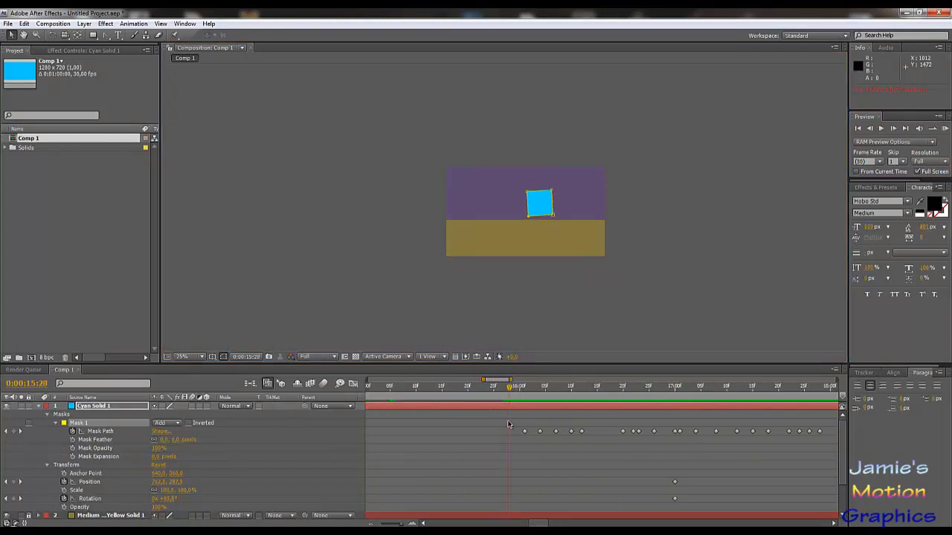
click(882, 128)
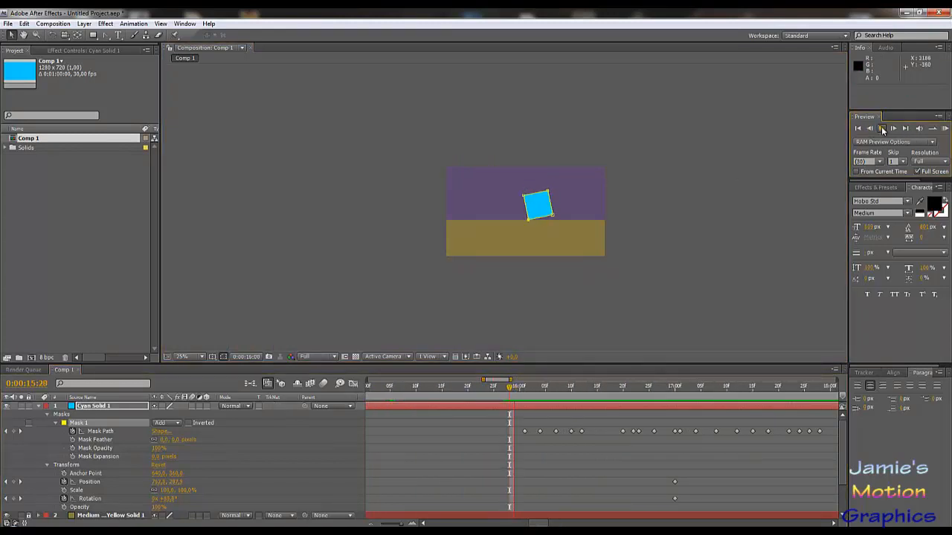
click(644, 467)
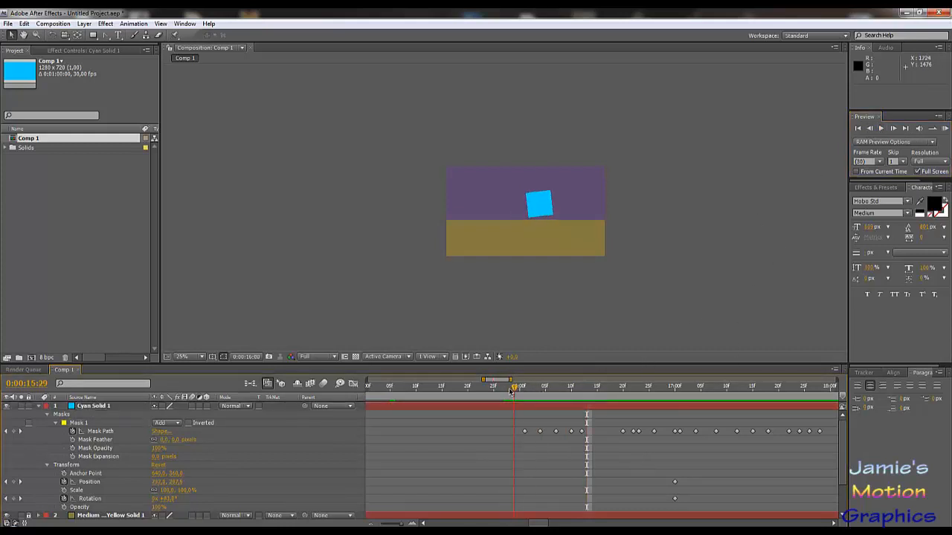
click(881, 129)
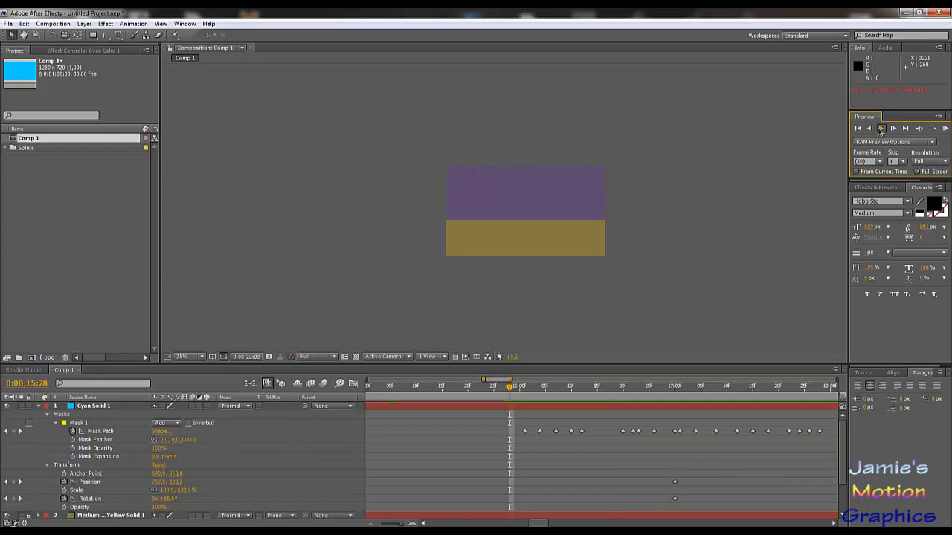
At 0:00:21:22, create a new solid layer with its colour set to blue 001EFF.
click(880, 128)
drag(538, 392, 562, 426)
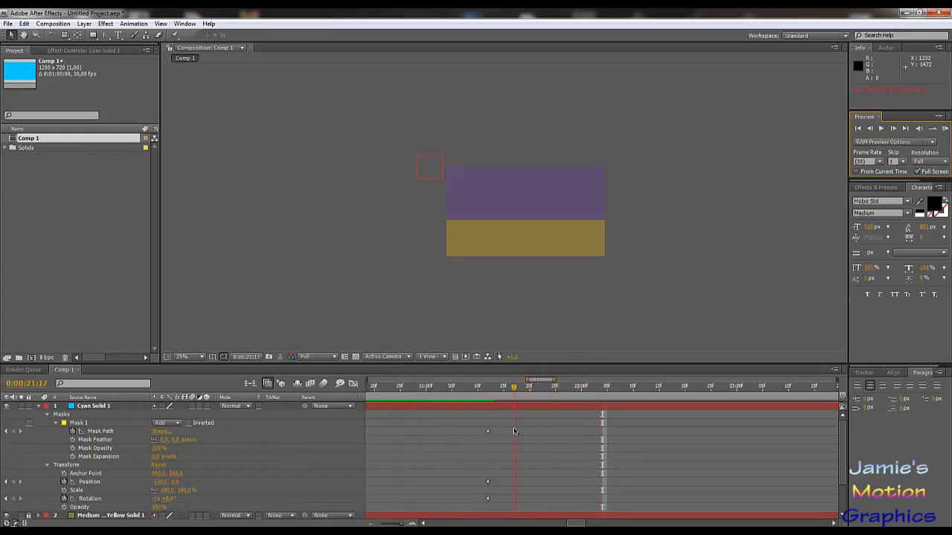
key(alt+])
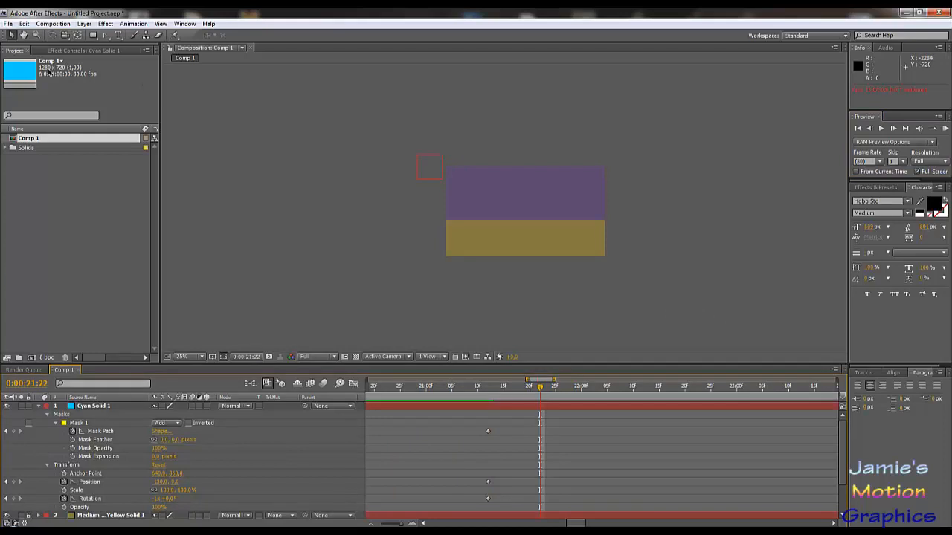
click(93, 24)
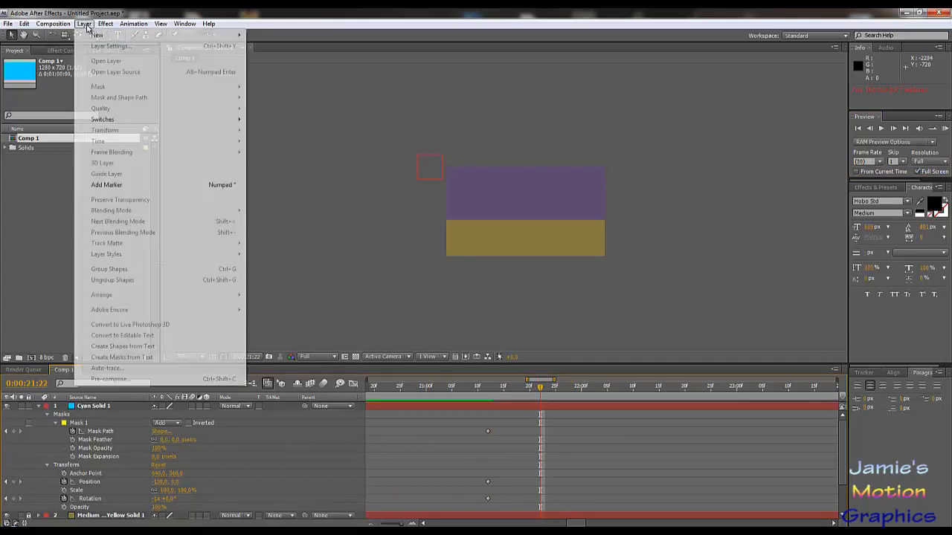
mouse_move(97, 35)
click(279, 47)
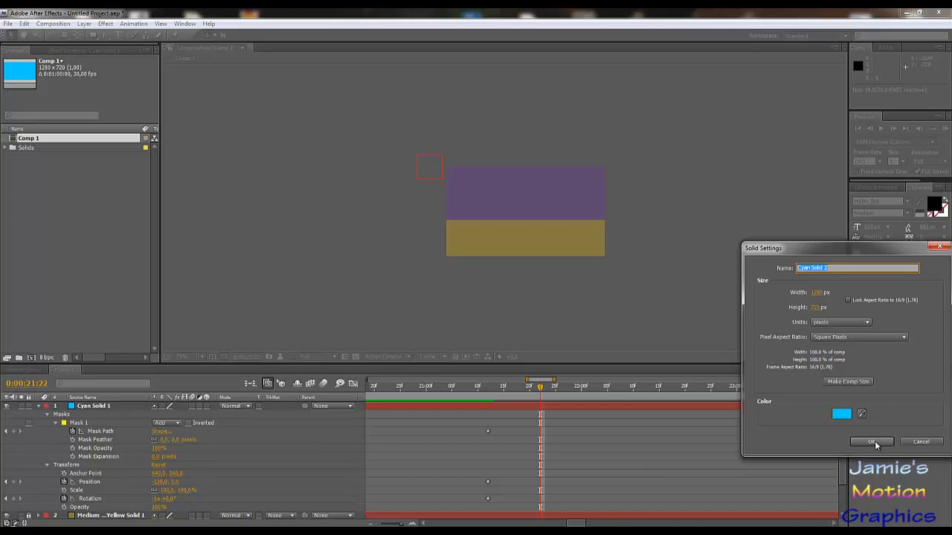
click(866, 441)
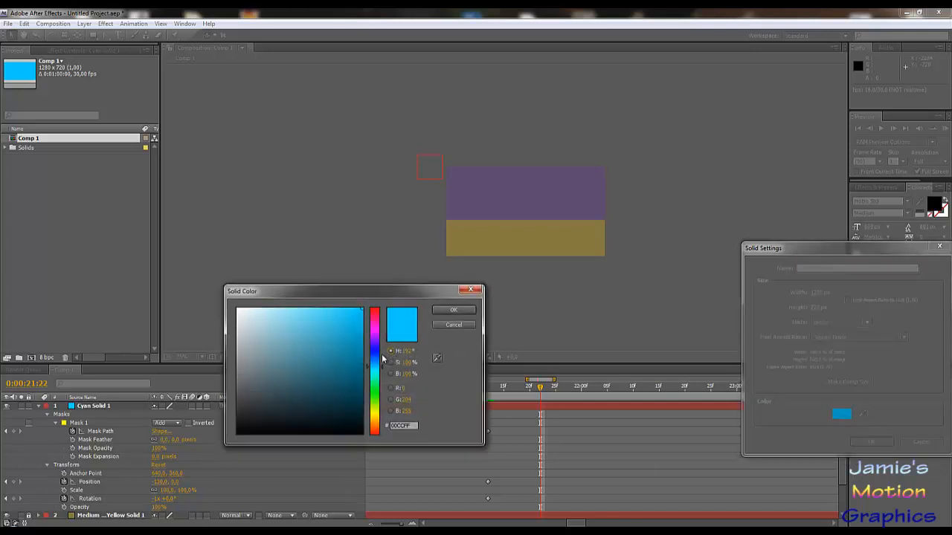
drag(375, 357, 375, 342)
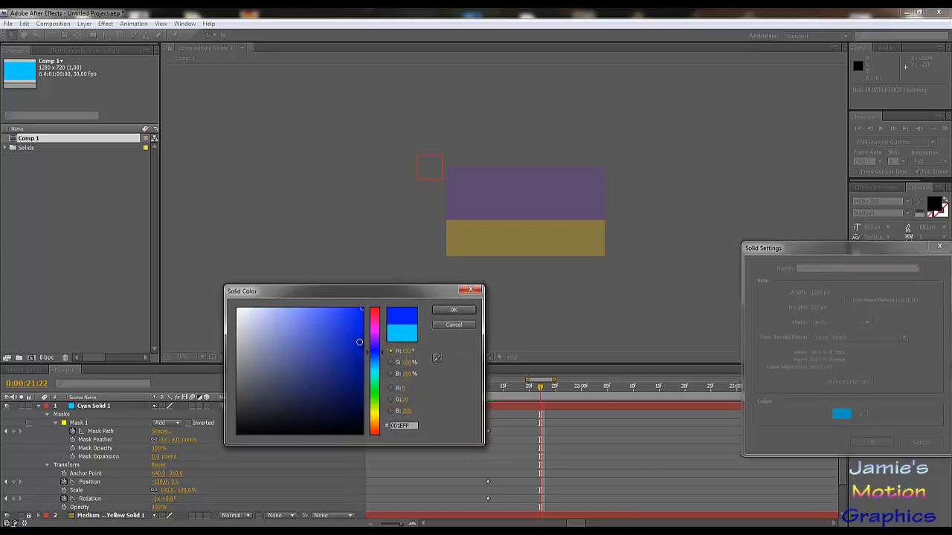
click(453, 310)
click(870, 441)
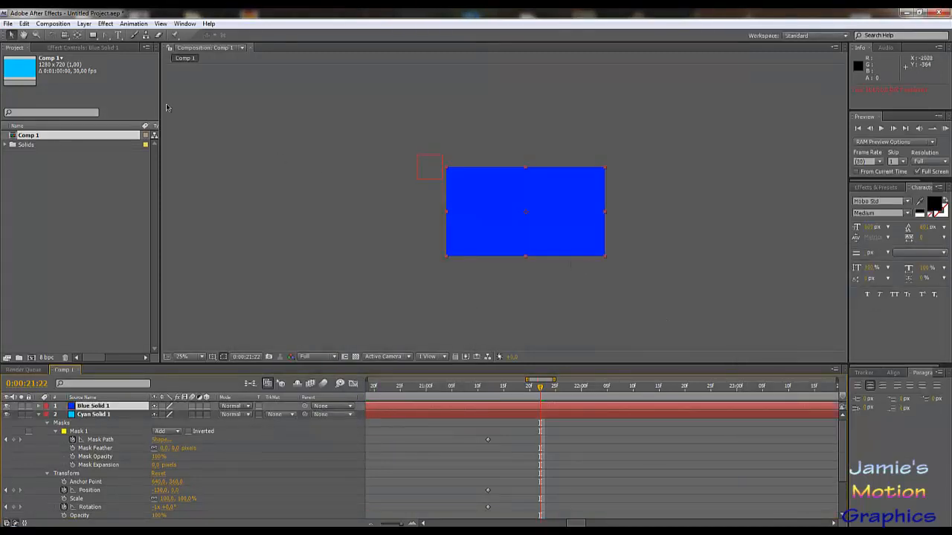
Draw a rectangular mask on Blue Solid 1 and set its bounding box to top 260, left 540, right 740 and bottom 460 px.
click(93, 35)
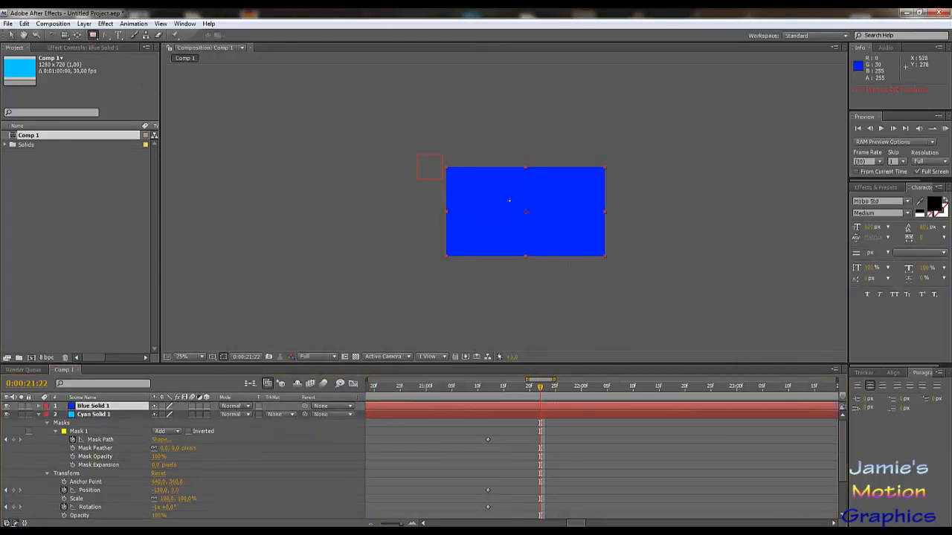
drag(510, 200, 561, 238)
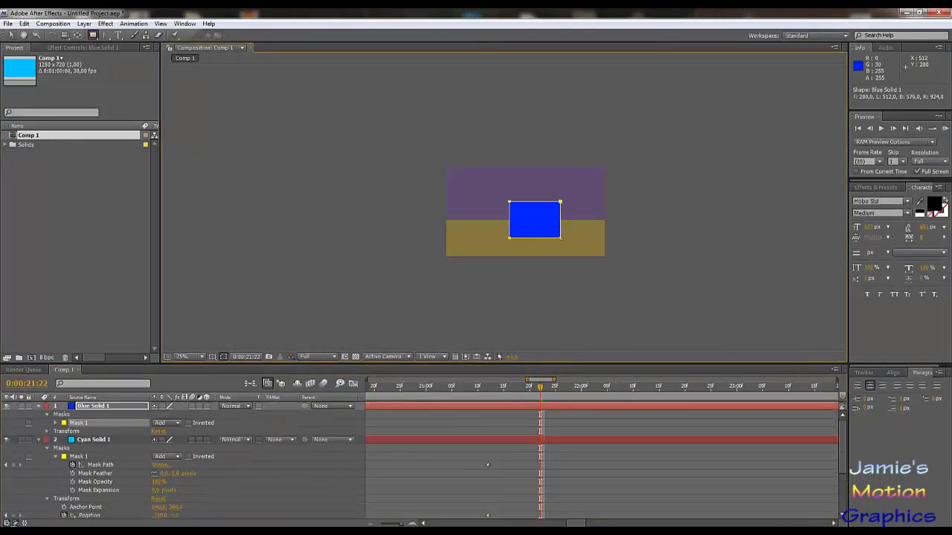
click(56, 423)
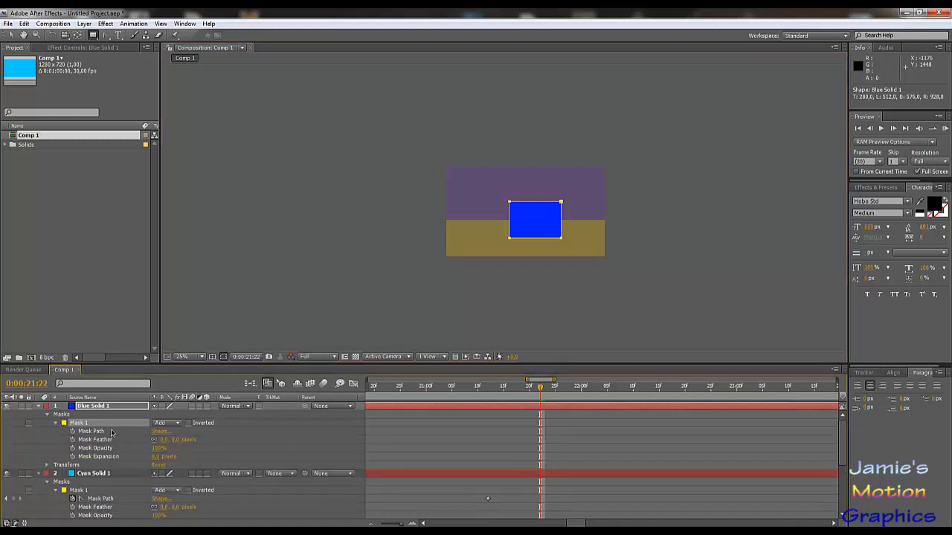
click(159, 431)
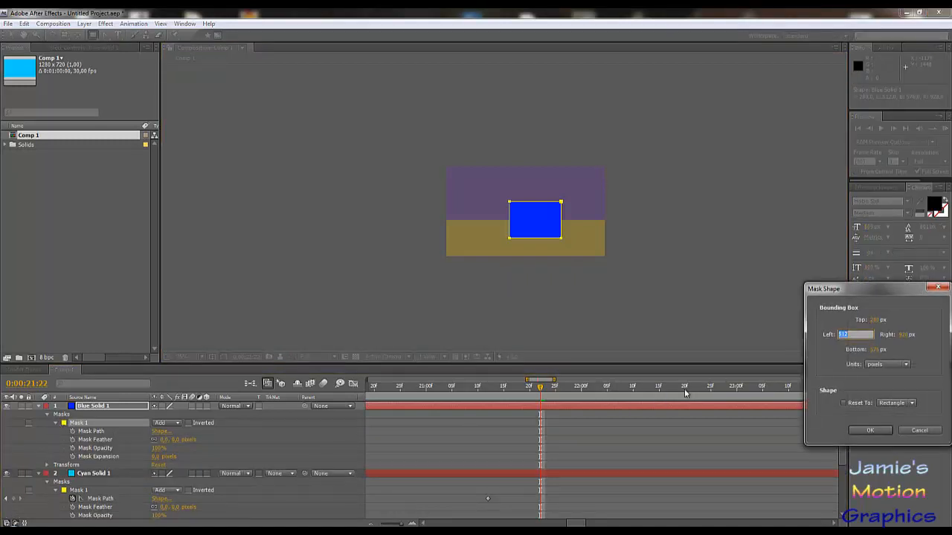
key(shift+Tab)
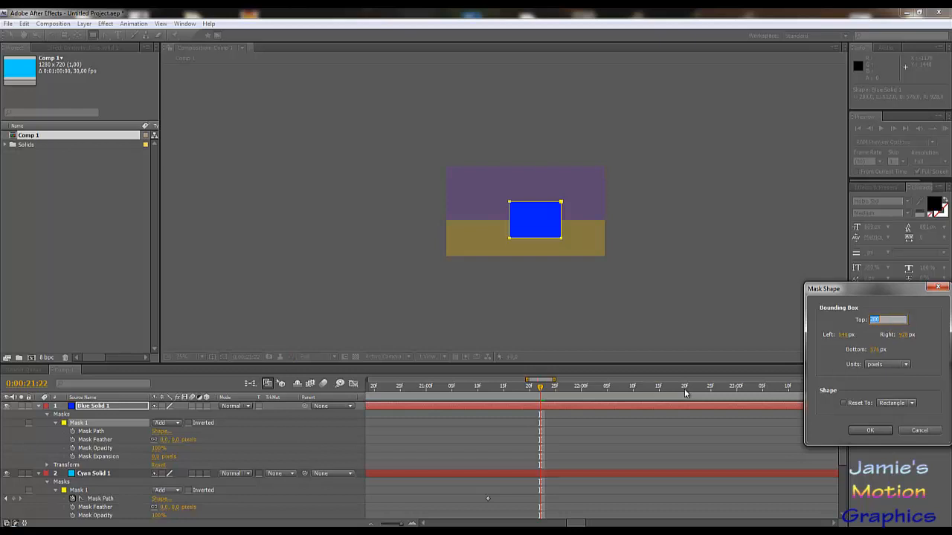
key(Tab)
text(740)
key(Tab)
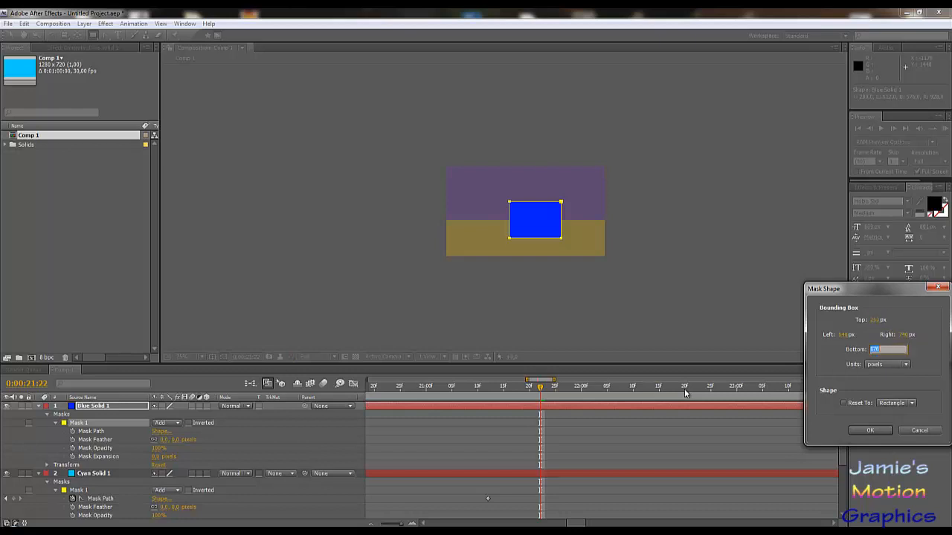
text(460)
key(Return)
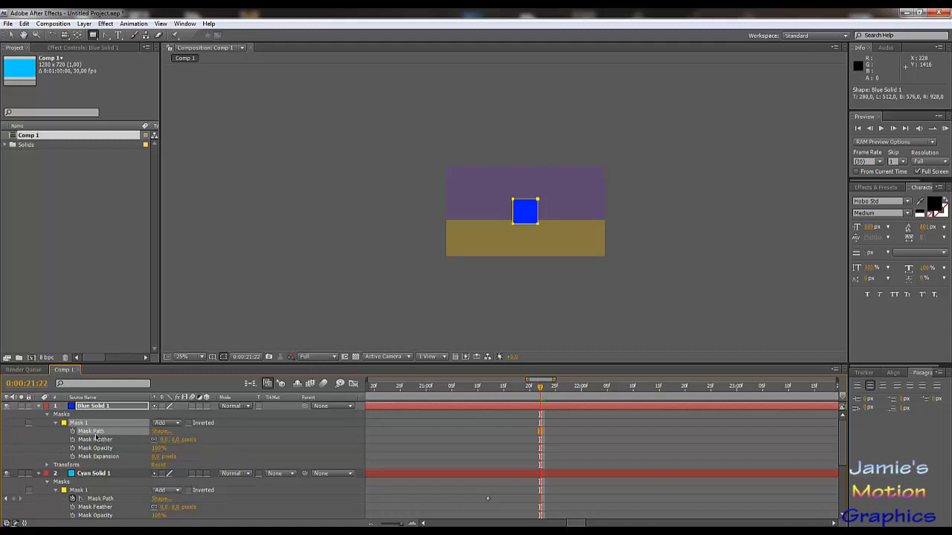
Start keyframing Blue Solid 1's Rotation and its Mask Path at 0:00:21:22.
key(r)
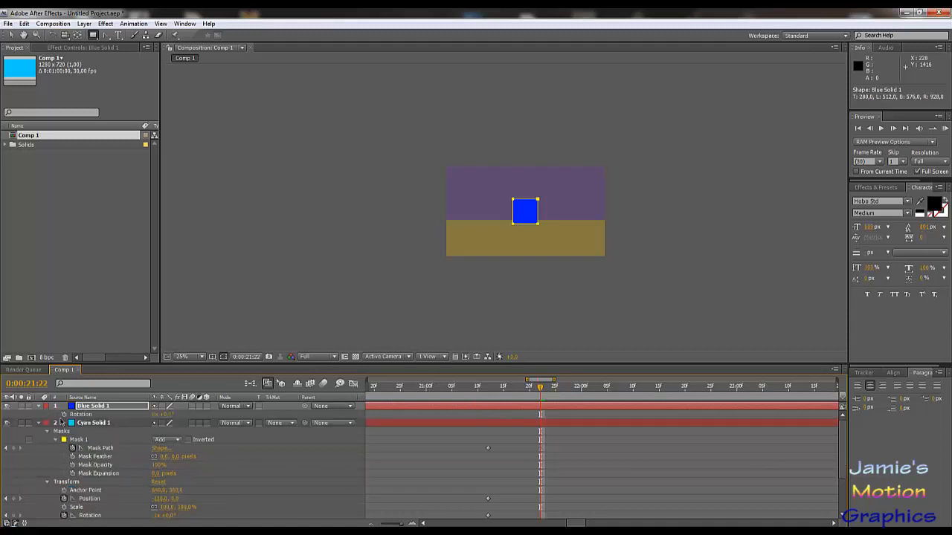
click(64, 414)
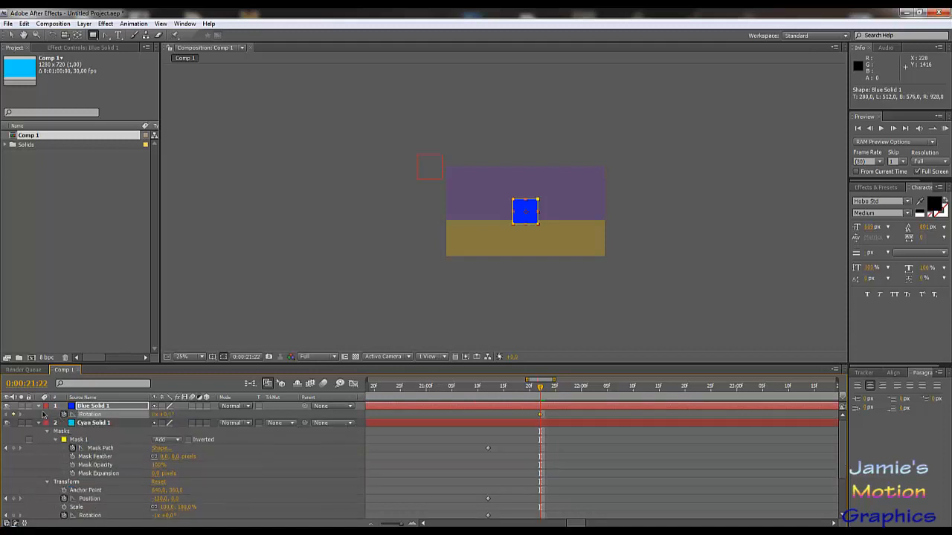
click(36, 408)
click(38, 407)
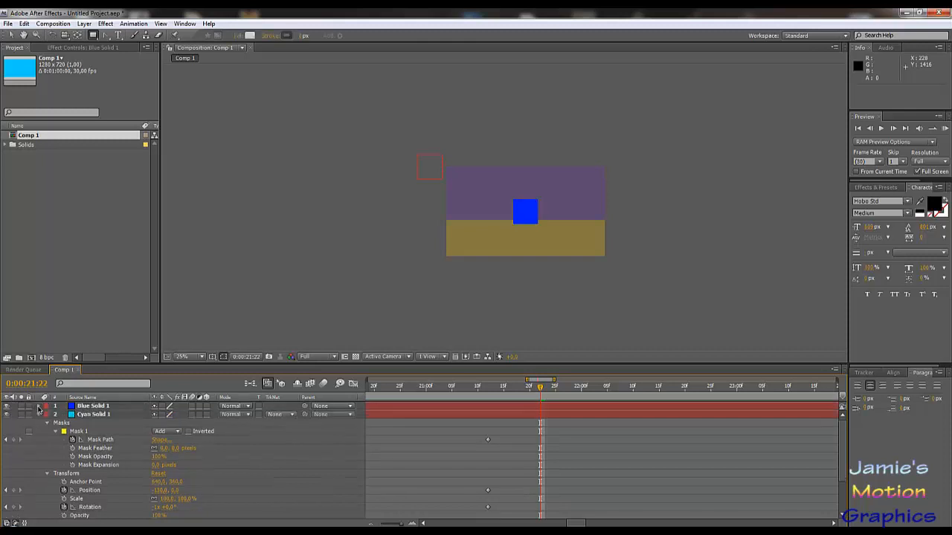
click(39, 407)
click(47, 415)
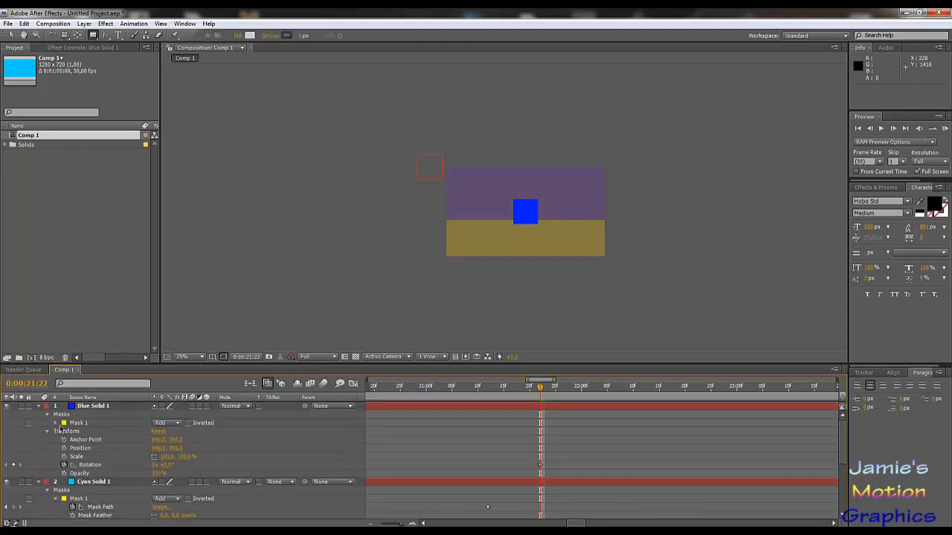
click(56, 423)
click(72, 432)
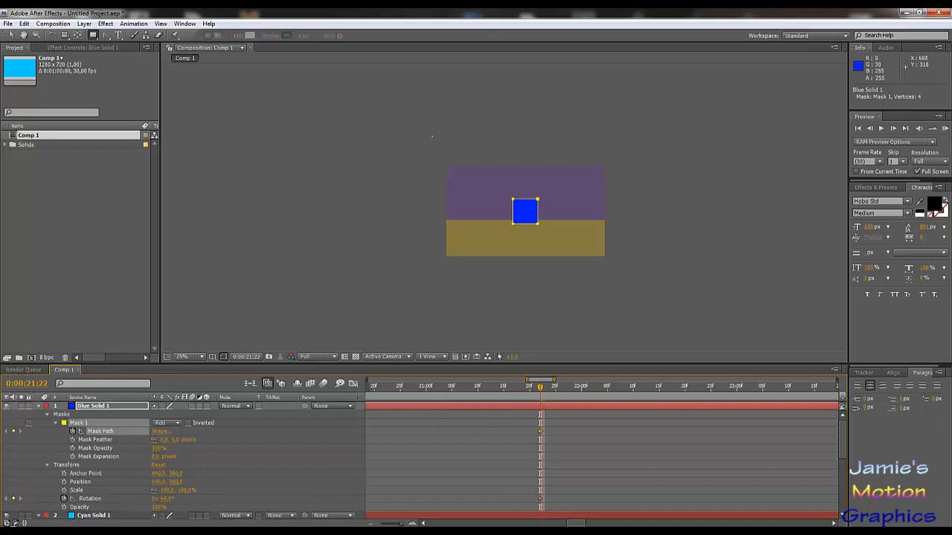
Start keyframing Blue Solid 1's Position at 0:00:21:22 and move the square above the ground to about 573, 211.
key(v)
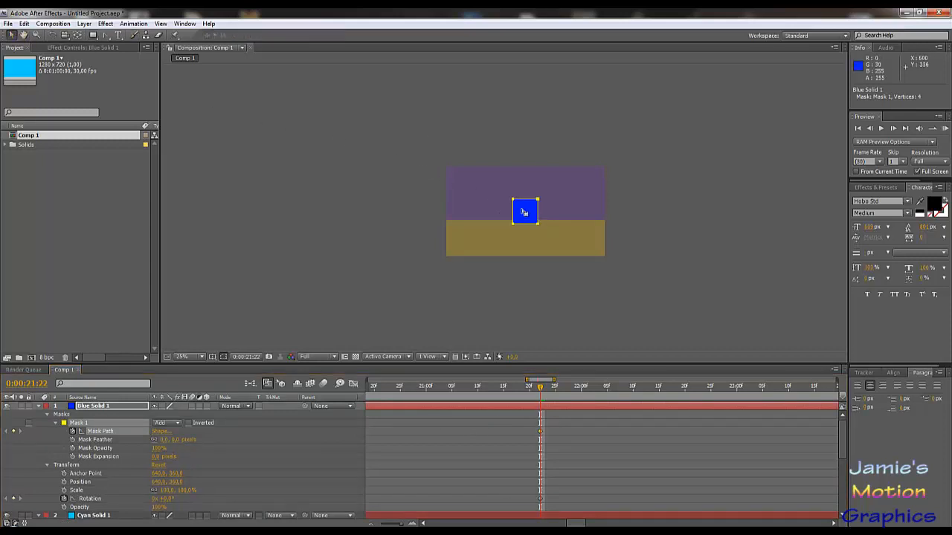
click(510, 197)
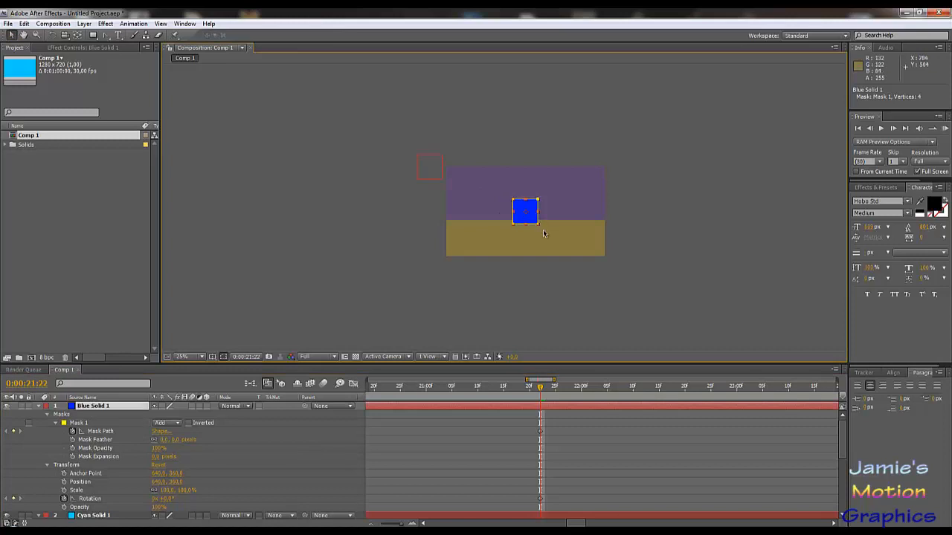
scroll(543, 233, up, 3)
scroll(584, 240, down, 1)
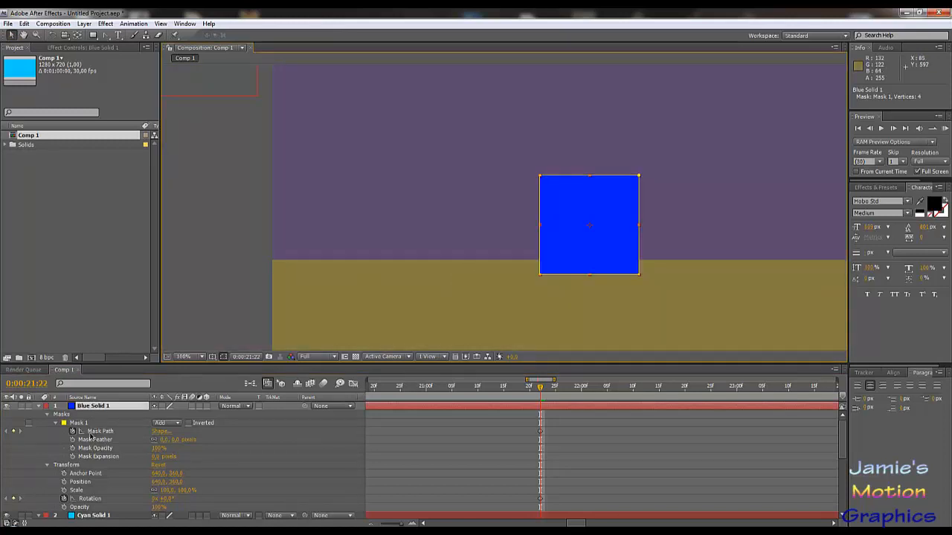
click(63, 483)
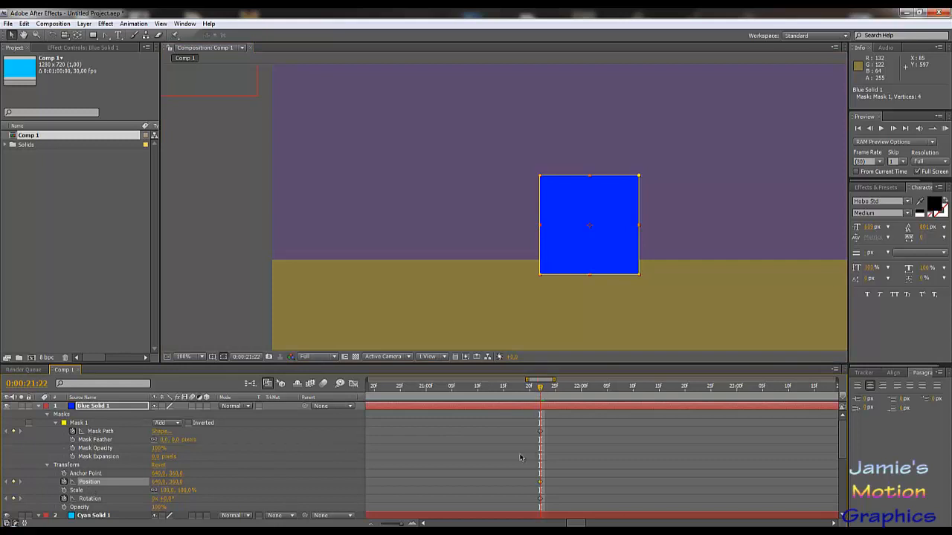
drag(159, 483, 113, 469)
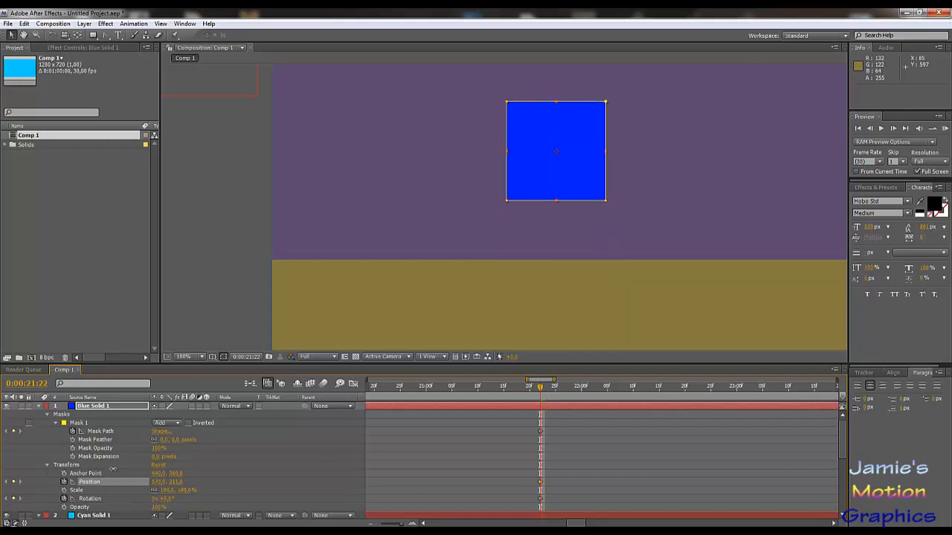
drag(580, 272, 429, 265)
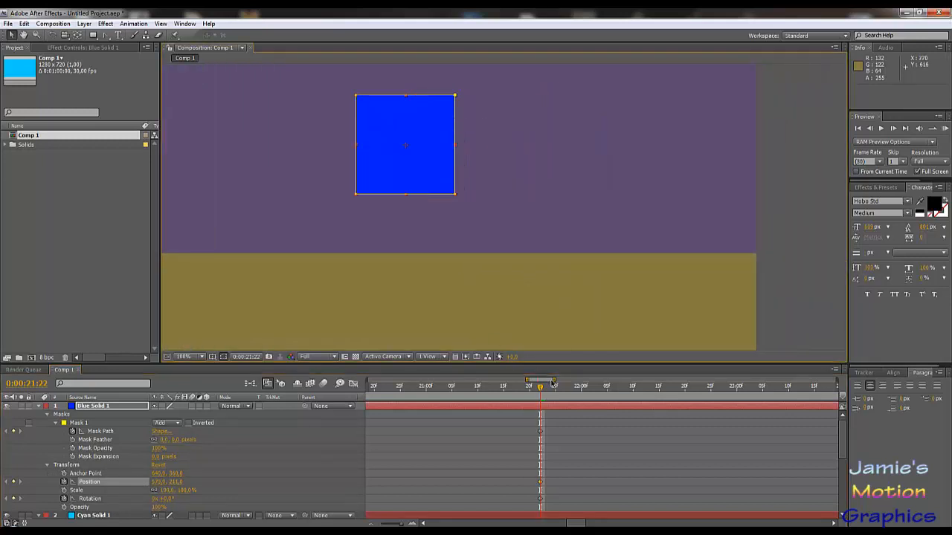
Keyframe Blue Solid 1's Position at about 1055, 211 at 0:00:22:10, and lower it to about y 430 at 0:00:22:01.
drag(542, 392, 633, 389)
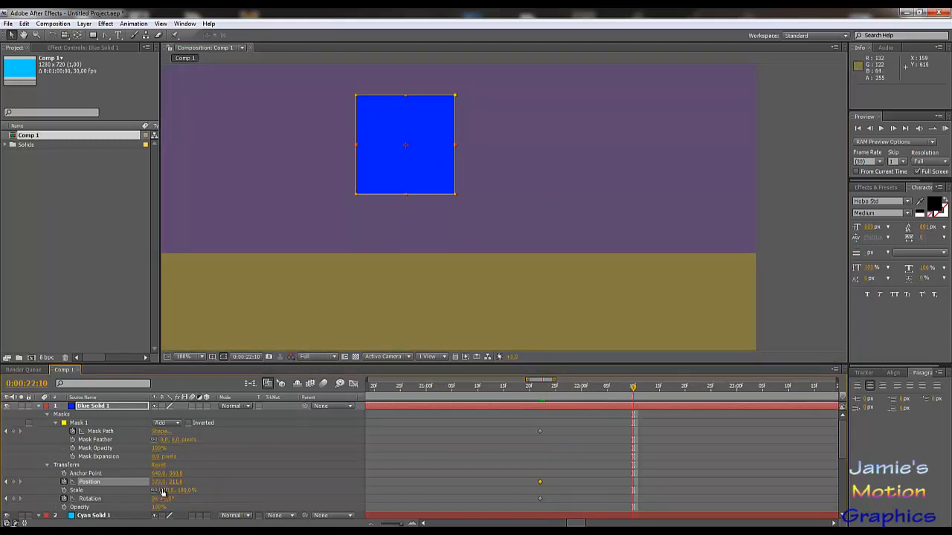
drag(156, 483, 413, 497)
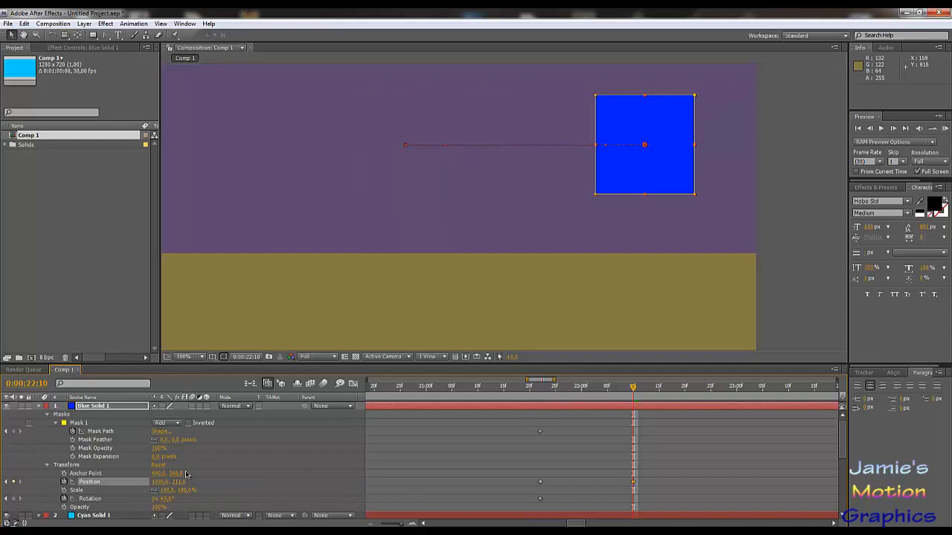
click(586, 387)
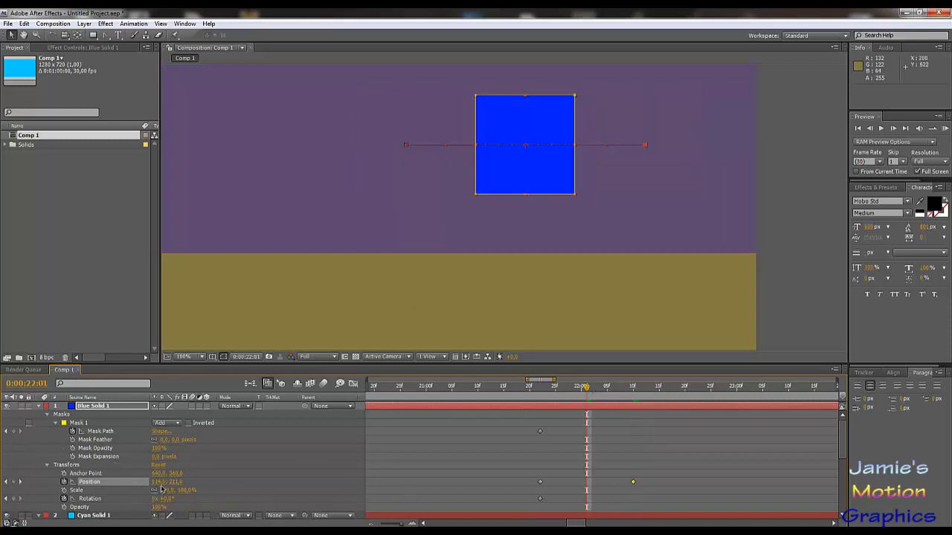
drag(178, 481, 277, 488)
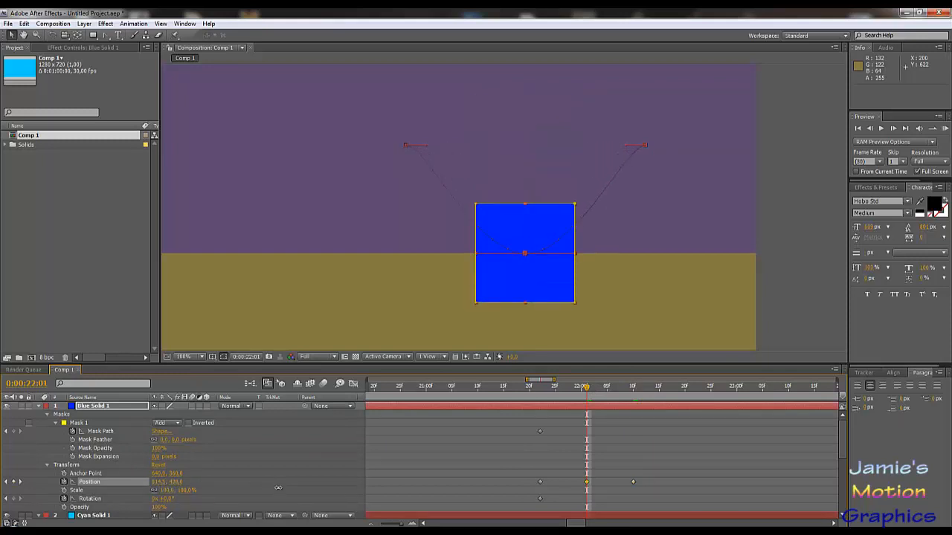
click(280, 491)
Convert the lowest motion path point at 0:00:22:01 to a sharp corner and scrub back to check the bounce.
click(106, 34)
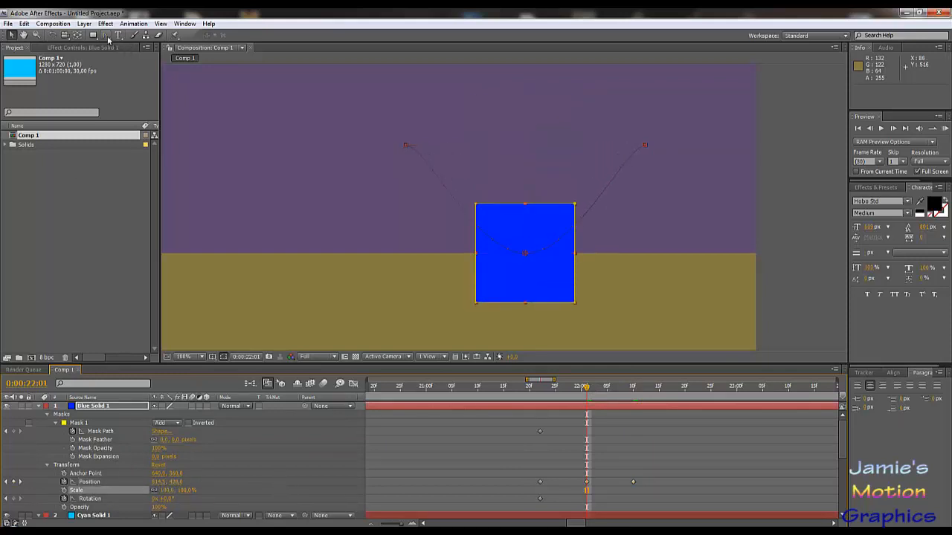
click(525, 254)
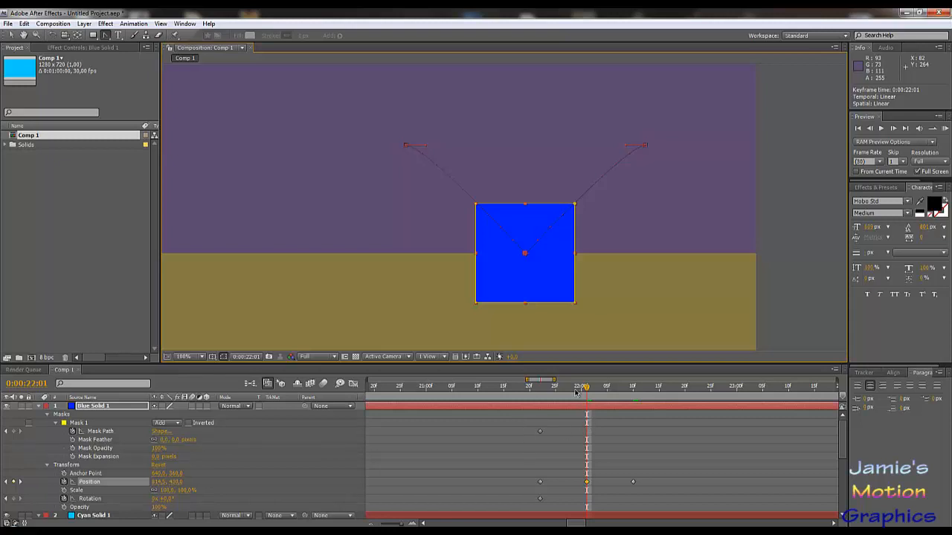
drag(575, 392, 546, 395)
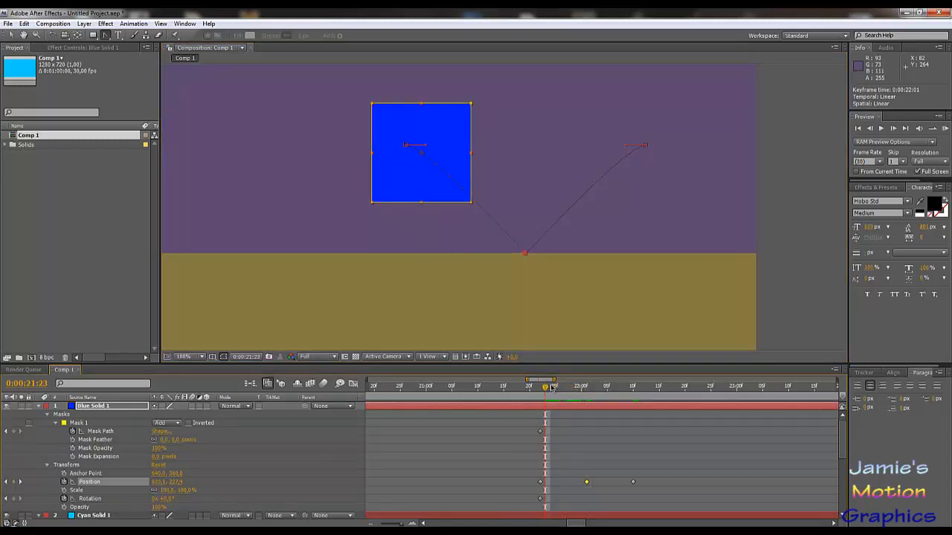
Keyframe Blue Solid 1's Rotation at 180° at 0:00:22:10.
drag(552, 388, 635, 411)
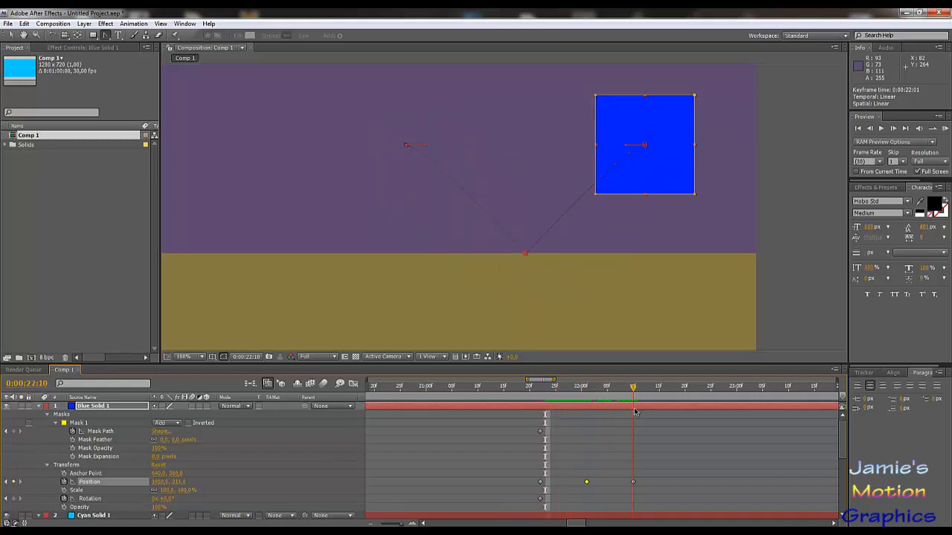
click(154, 499)
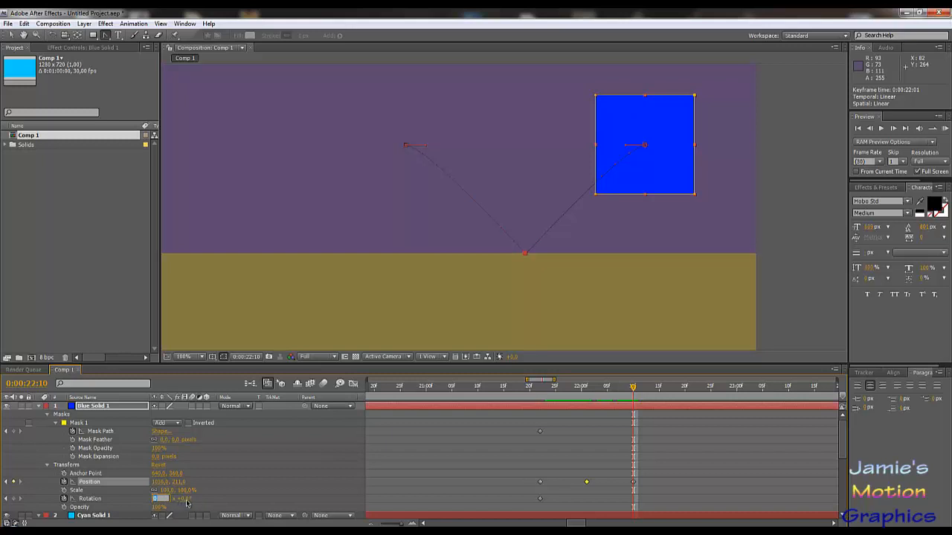
key(Tab)
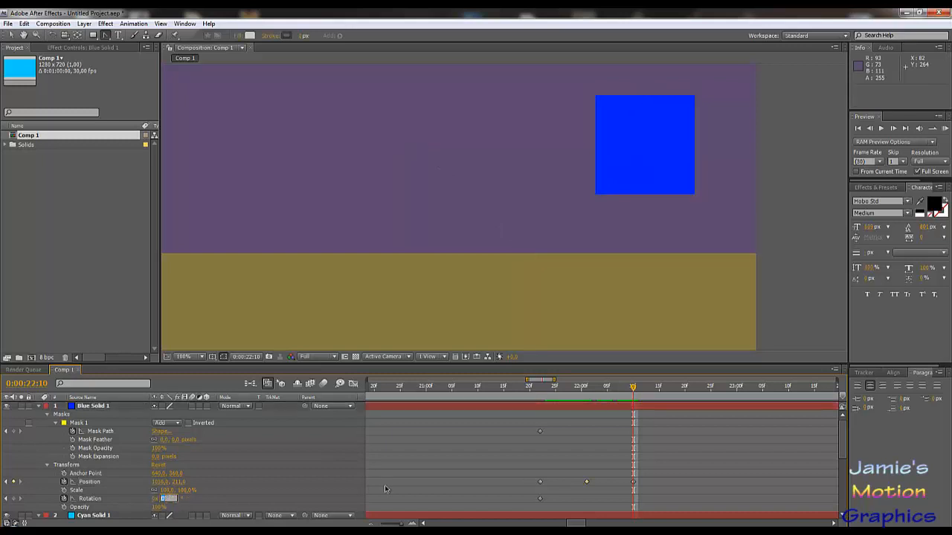
key(Return)
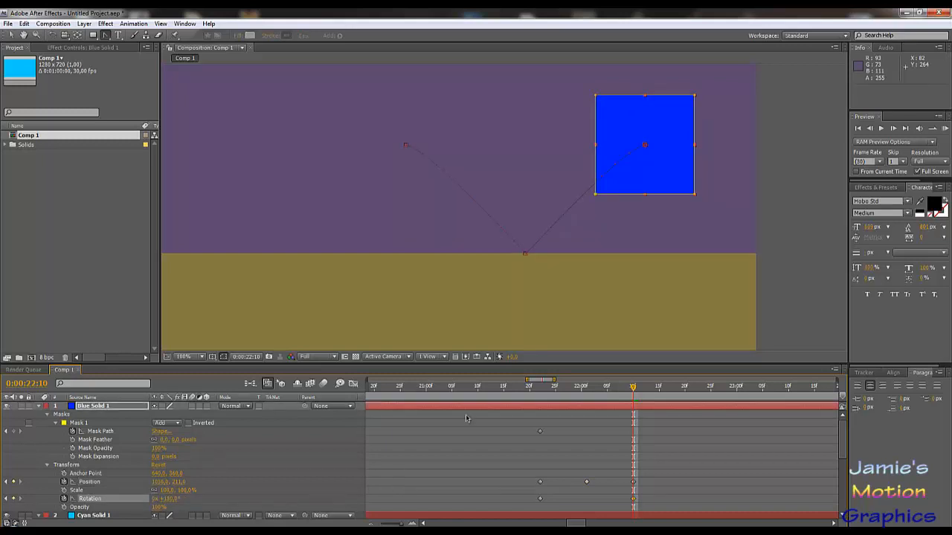
Add a Mask Path keyframe on every frame from 0:00:22:01 to 0:00:22:10 for Blue Solid 1, and return to 0:00:22:01.
drag(604, 394, 585, 421)
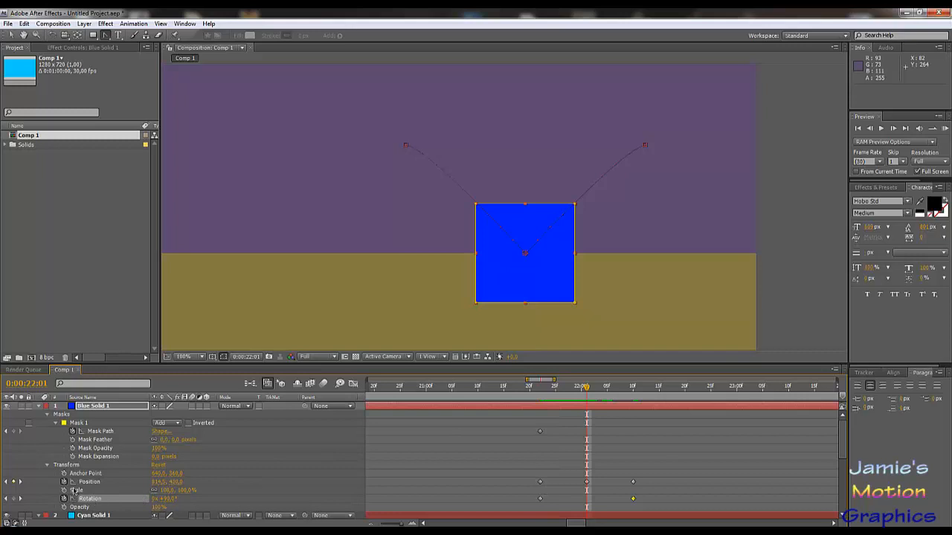
click(16, 432)
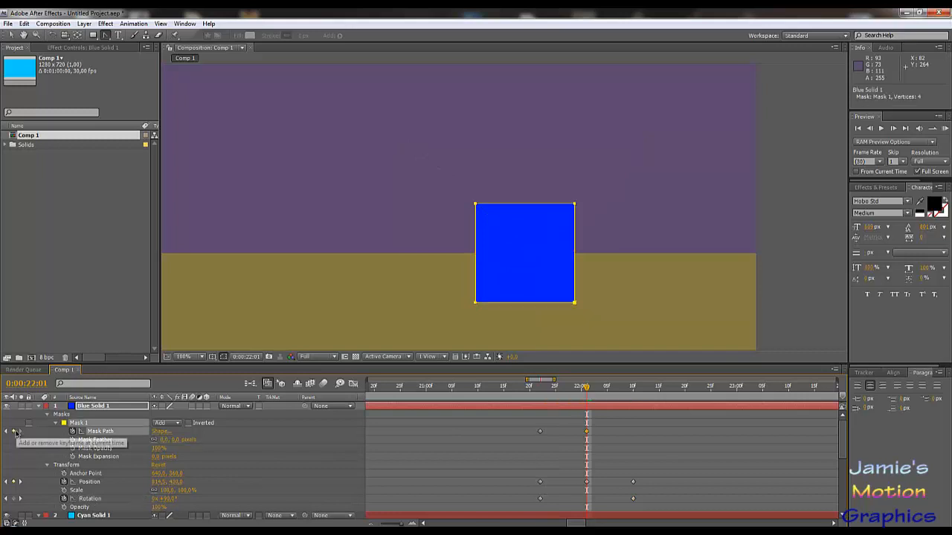
key(Page_Down)
key(Page_Down)
click(16, 433)
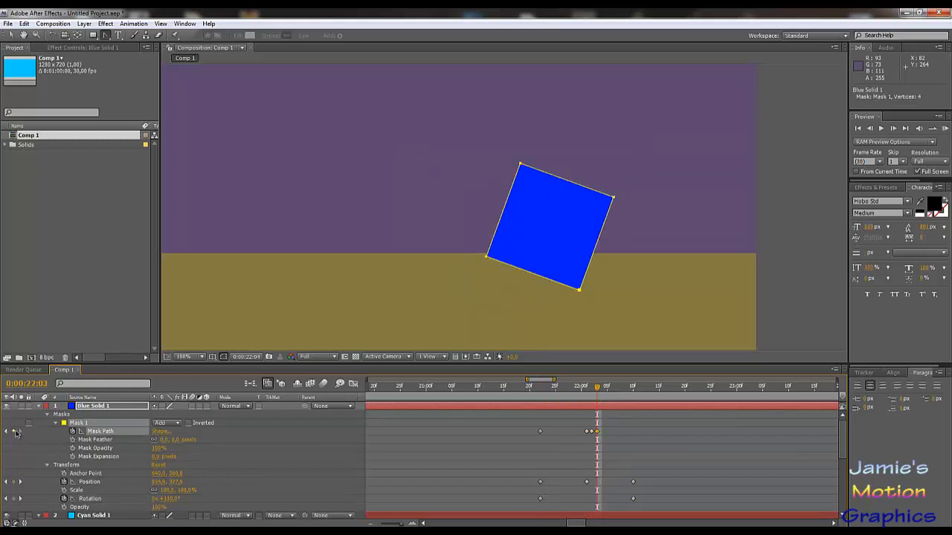
key(Page_Down)
click(17, 433)
key(Page_Down)
click(16, 433)
key(Page_Down)
key(Page_Down)
click(16, 433)
key(Page_Down)
key(Page_Down)
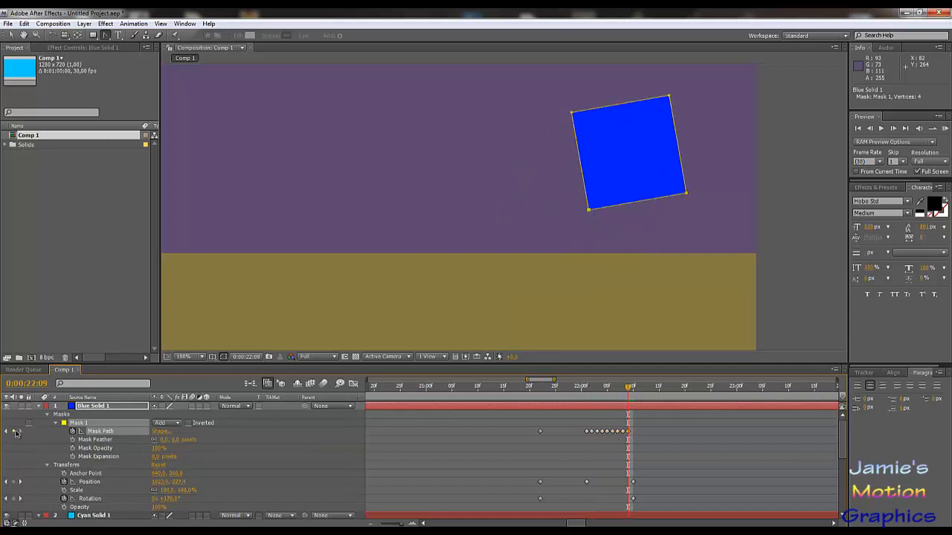
click(16, 433)
key(Page_Down)
click(16, 433)
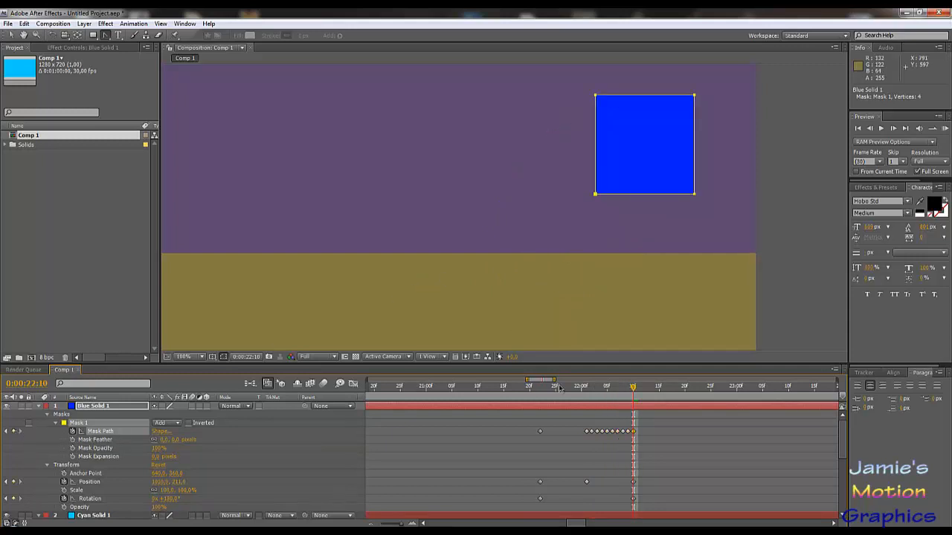
drag(608, 395, 586, 403)
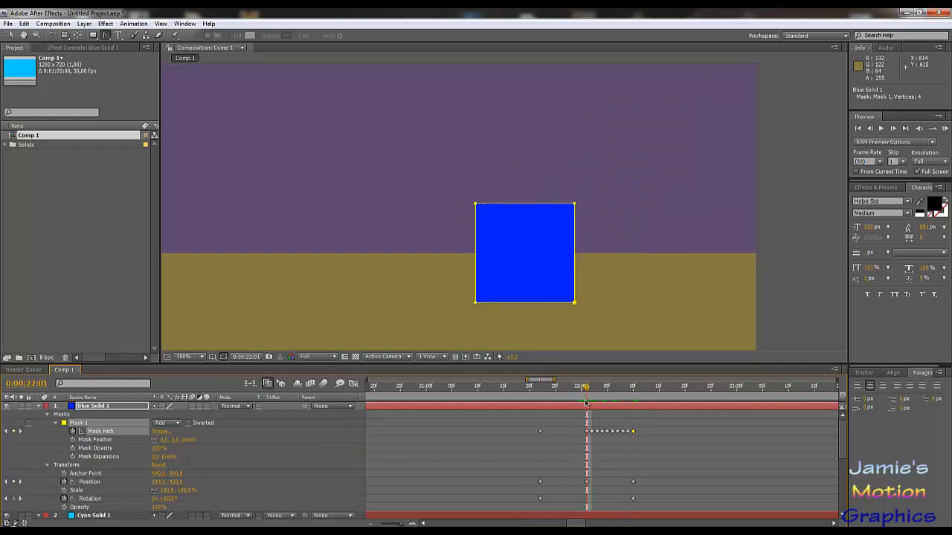
double_click(455, 320)
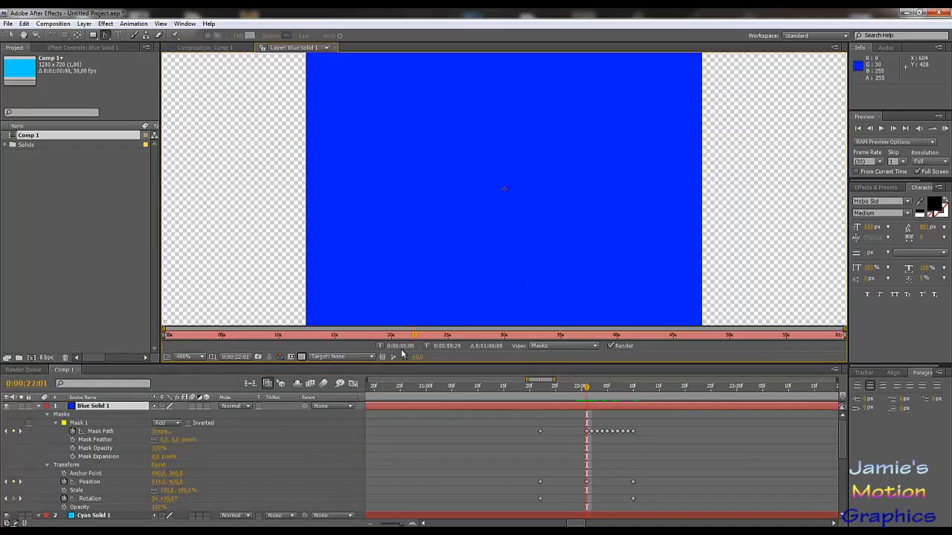
click(336, 47)
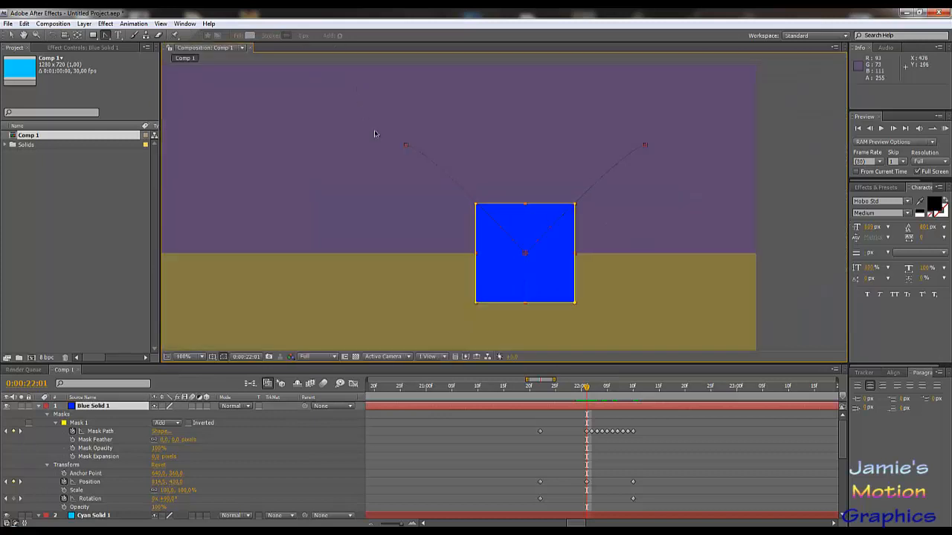
click(103, 434)
drag(462, 325, 621, 275)
drag(575, 304, 571, 321)
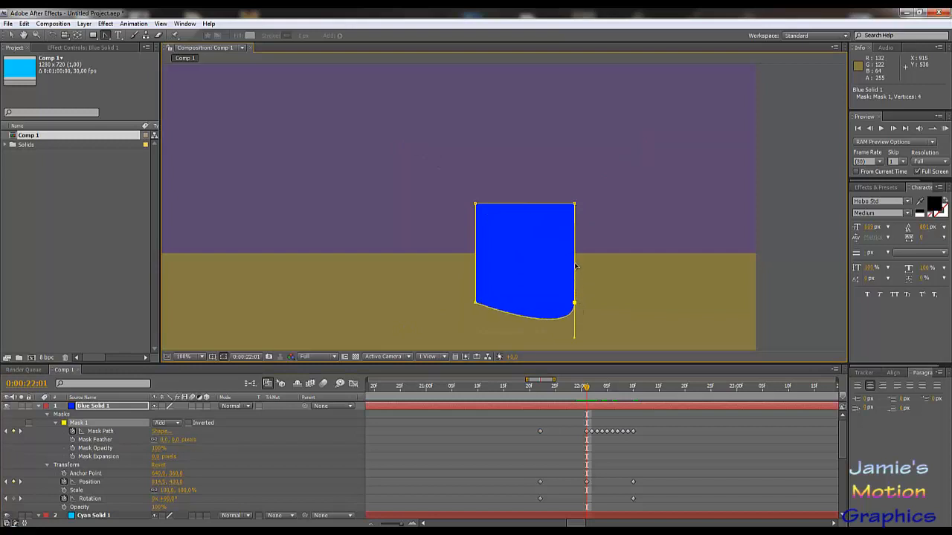
key(ctrl+z)
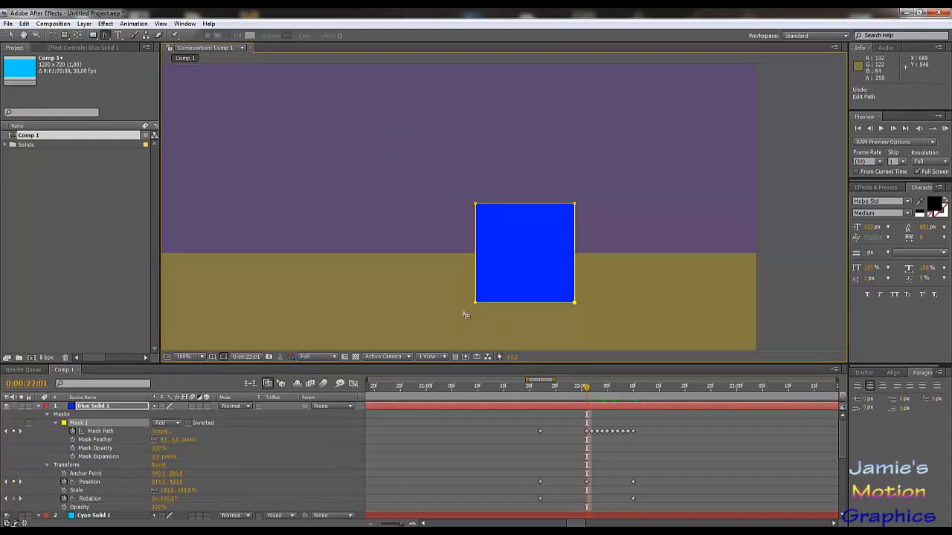
drag(464, 314, 586, 332)
key(ctrl+z)
key(ctrl+z)
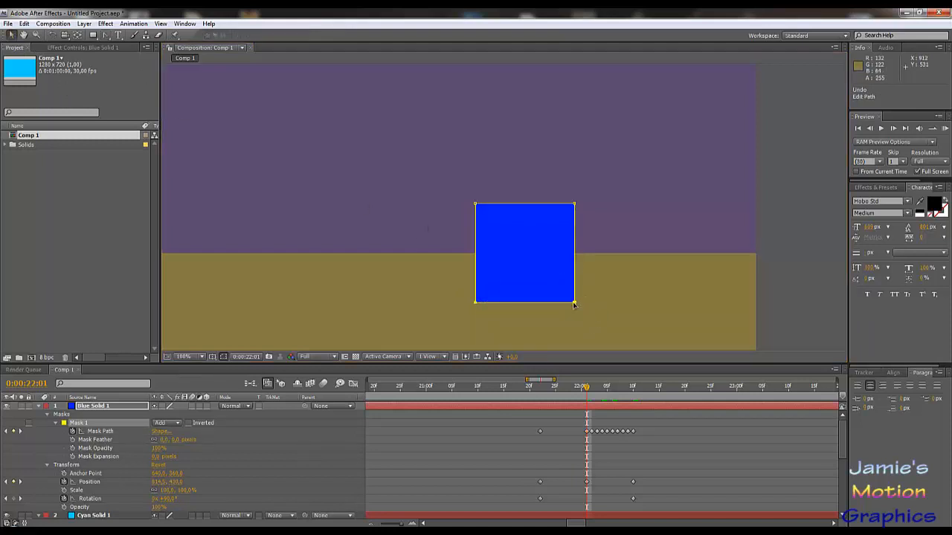
Squash the blue square at 0:00:22:01 by raising its two lower mask vertices to the ground line, and advance to 0:00:22:02.
drag(573, 304, 573, 253)
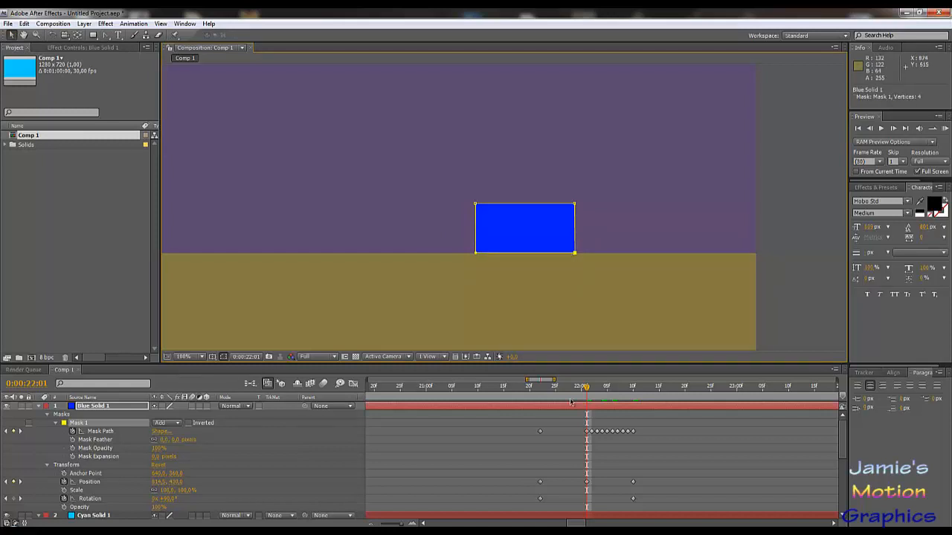
drag(585, 389, 590, 389)
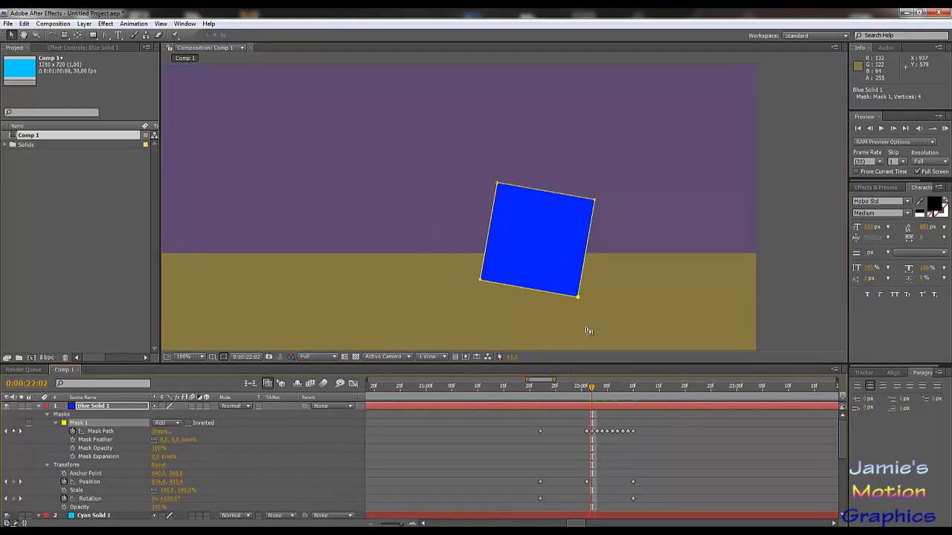
drag(589, 331, 458, 273)
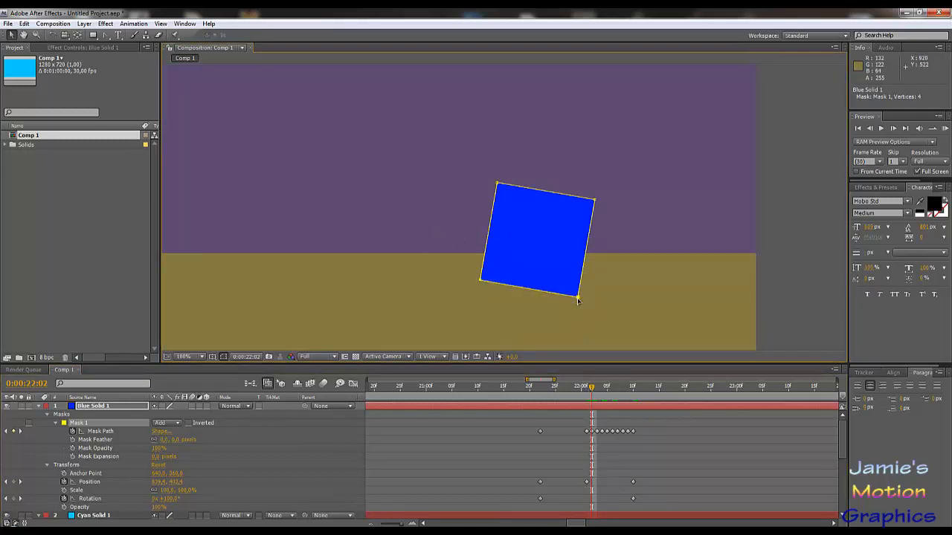
drag(579, 300, 577, 262)
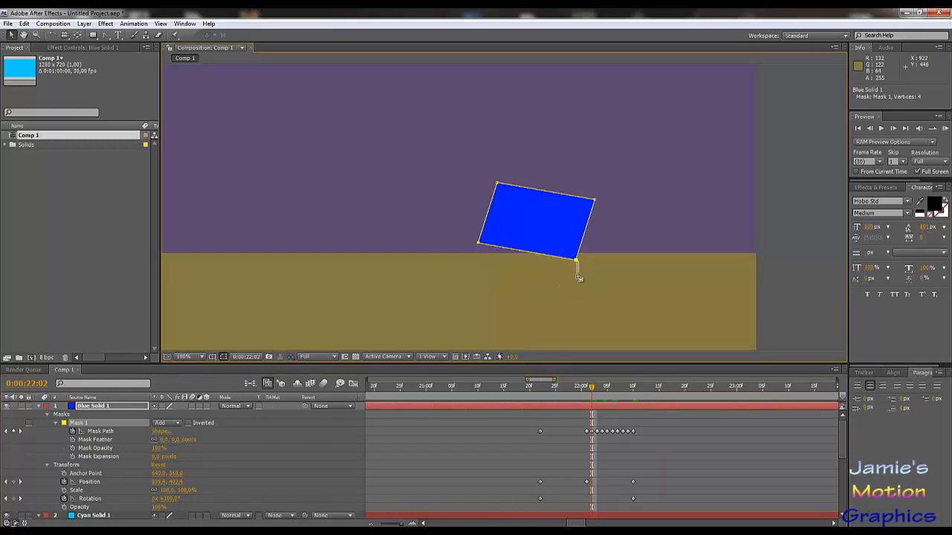
click(463, 252)
click(501, 262)
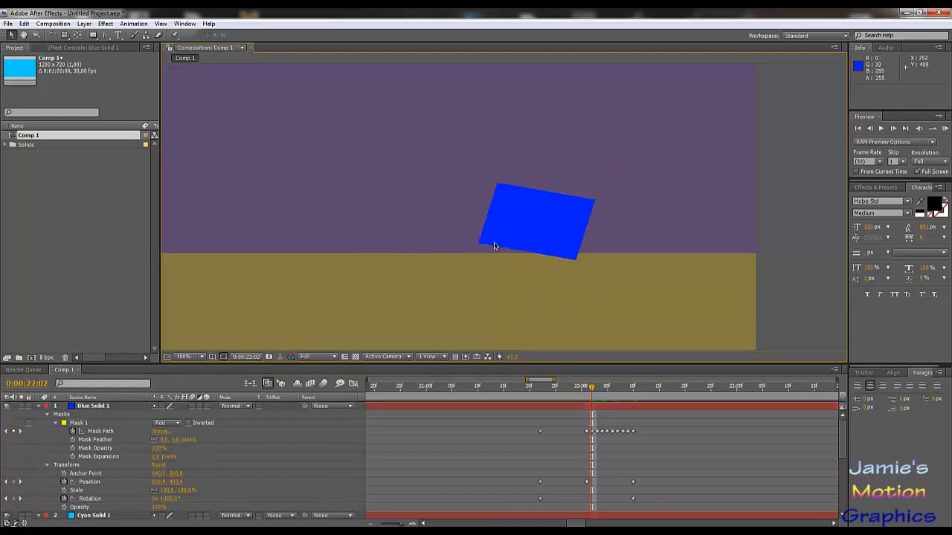
click(494, 243)
drag(477, 246, 477, 268)
key(ctrl+z)
key(ctrl+z)
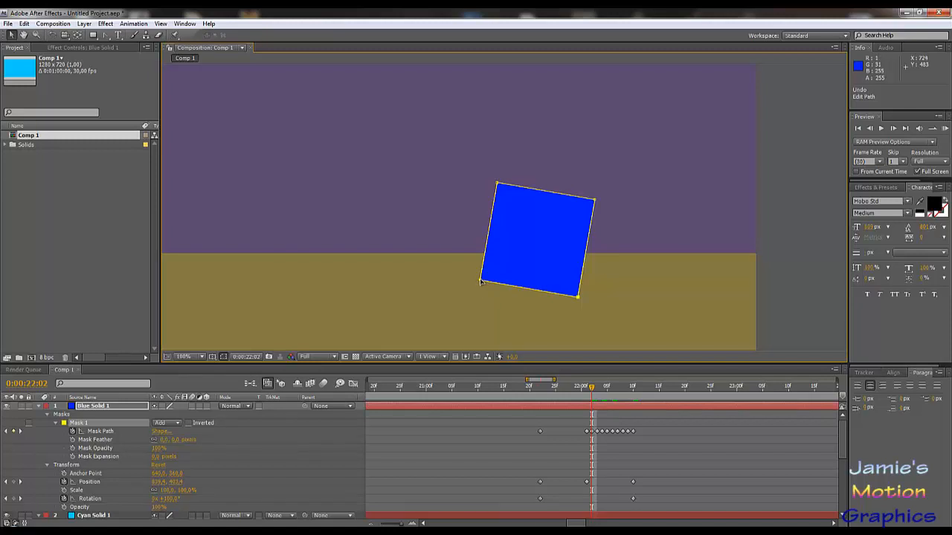
Raise the mask's lower edge at 0:00:22:02 until its left corner meets the ground line, and lift the lower-left vertex to that line at 0:00:22:03.
drag(481, 281, 486, 255)
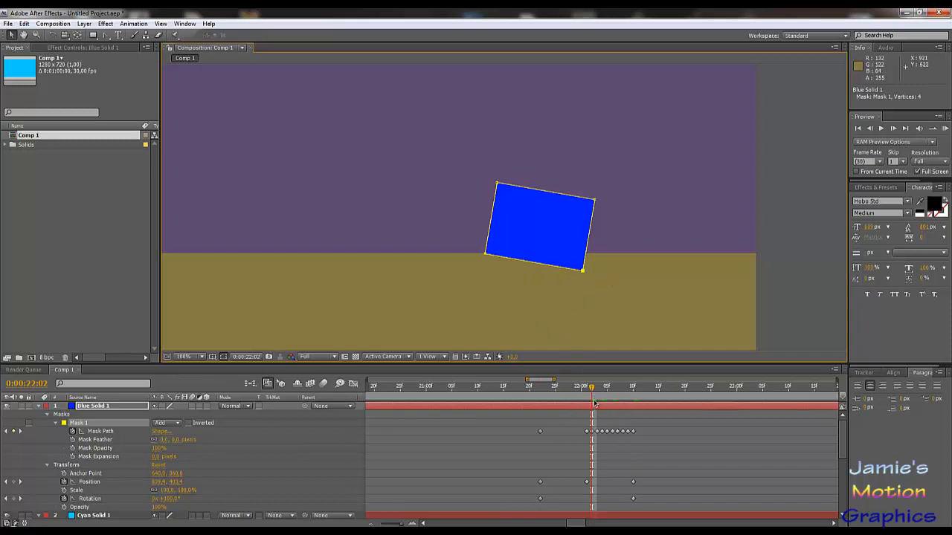
key(Page_Down)
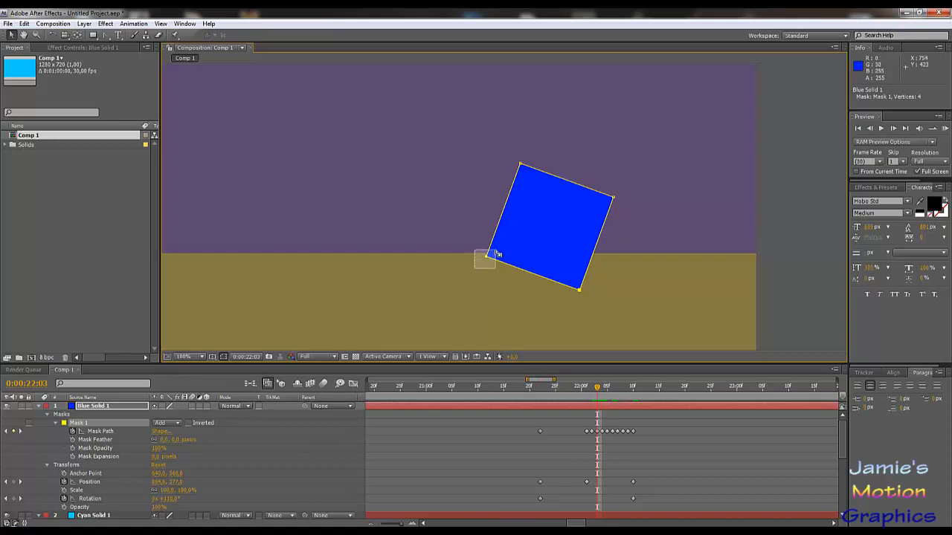
drag(486, 258, 487, 254)
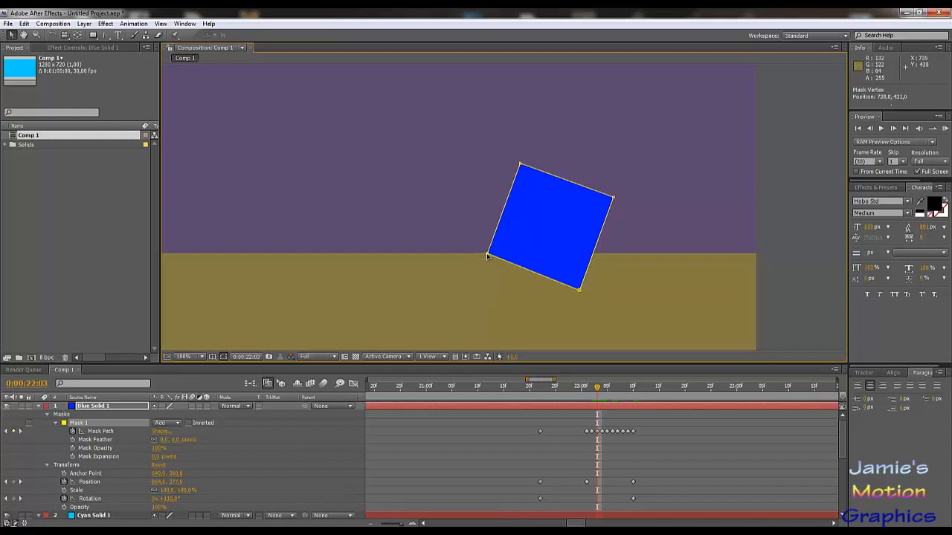
Step through the blue square's bounce frame by frame to examine how its mask meets the ground before and after impact.
key(Page_Down)
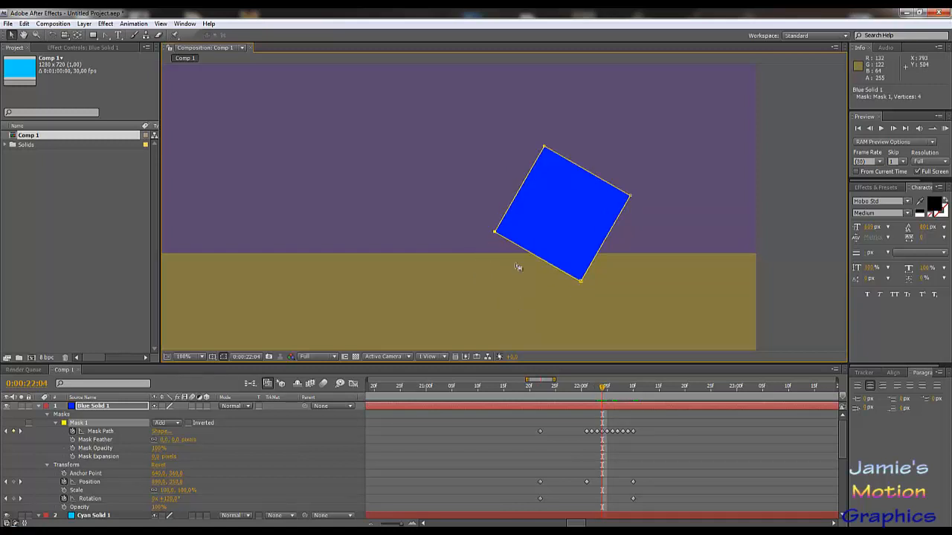
key(Page_Down)
key(Page_Down)
key(Page_Down)
key(Page_Down)
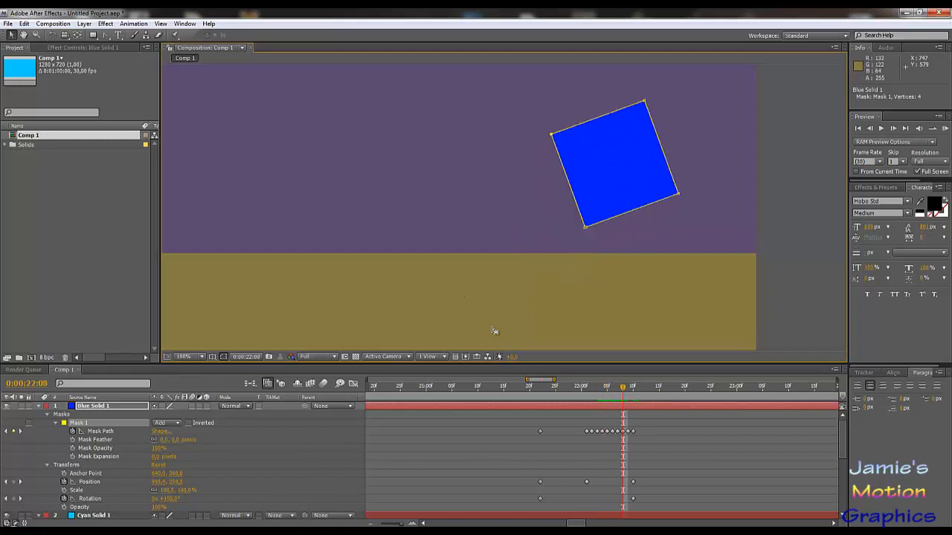
key(Page_Up)
key(Page_Up)
key(Page_Up)
key(Page_Up)
key(Page_Up)
key(Page_Up)
key(Page_Up)
key(Page_Up)
key(Page_Up)
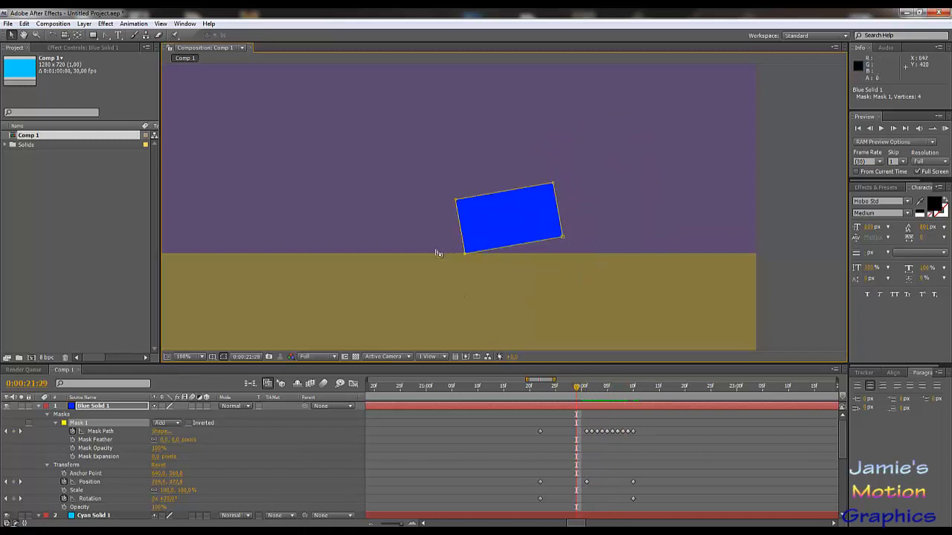
key(Page_Up)
key(Page_Up)
key(Page_Up)
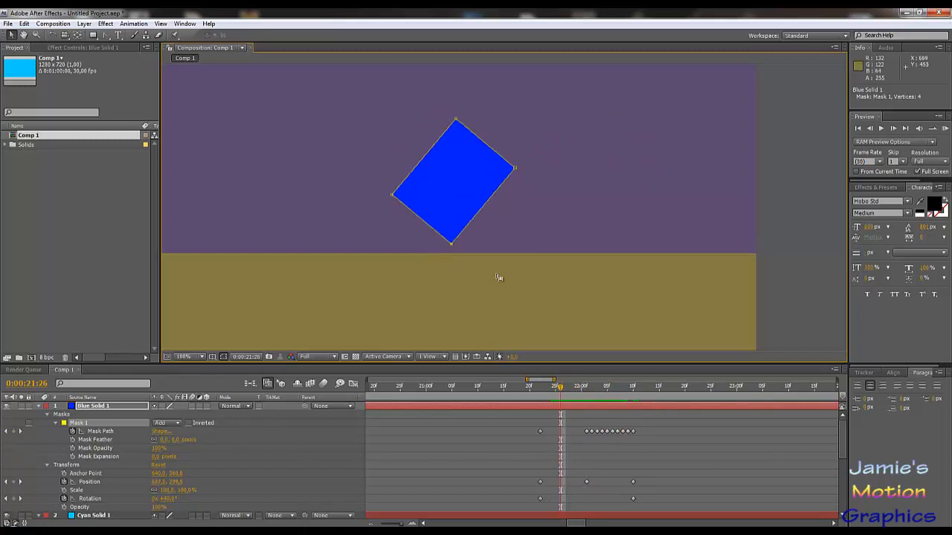
key(Page_Down)
key(Page_Down)
key(Page_Down)
key(Page_Down)
key(Page_Down)
key(Page_Down)
key(Page_Down)
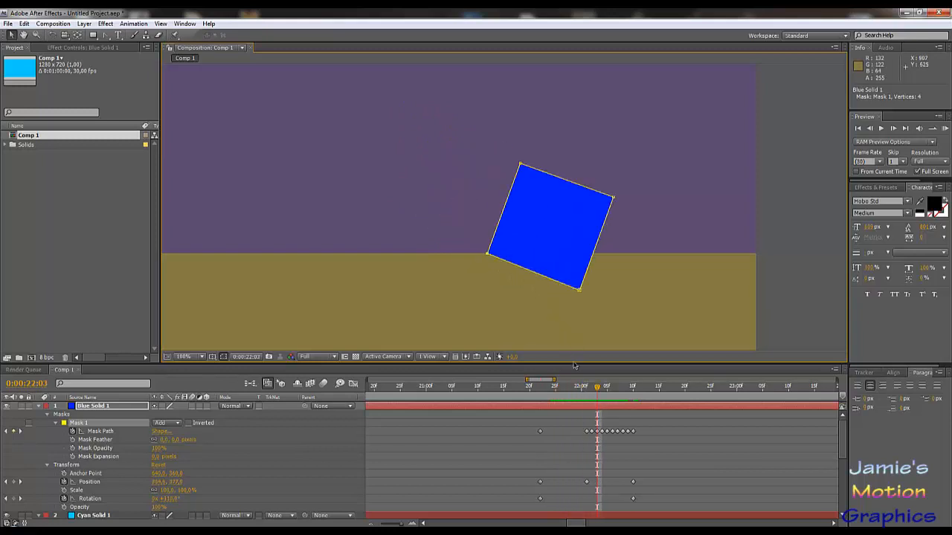
key(Page_Down)
key(Page_Down)
key(Page_Down)
key(Page_Up)
key(Page_Up)
key(Page_Up)
key(Page_Up)
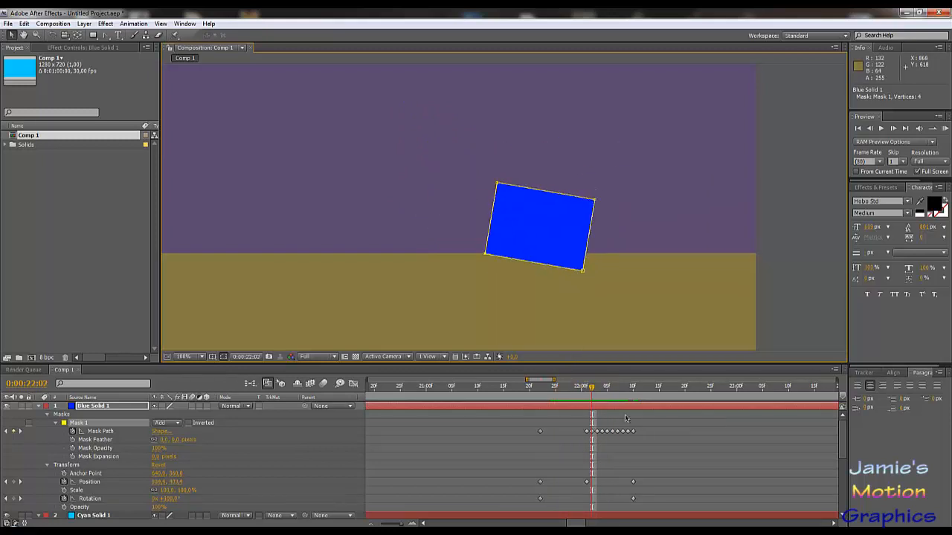
key(Page_Up)
key(Page_Up)
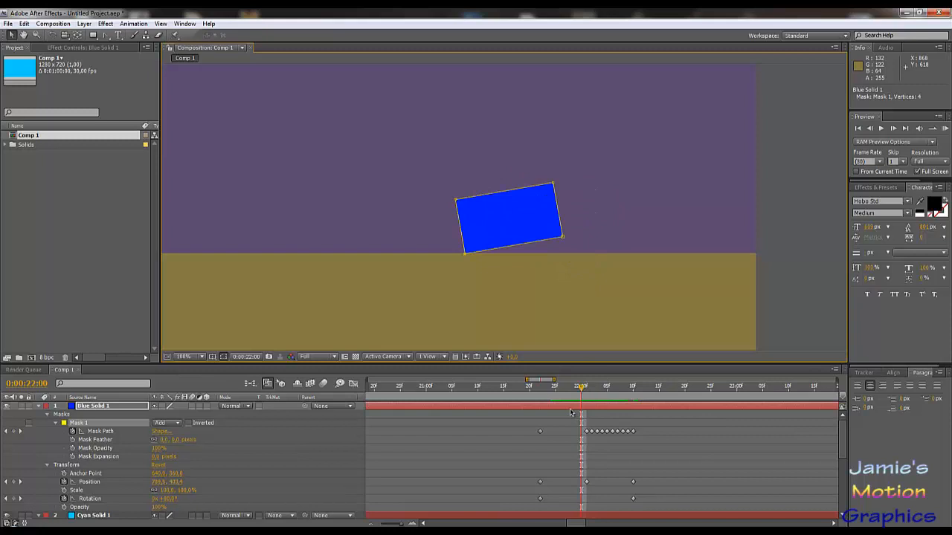
key(Page_Up)
key(Page_Up)
key(Page_Up)
key(Page_Up)
key(Page_Up)
key(Page_Up)
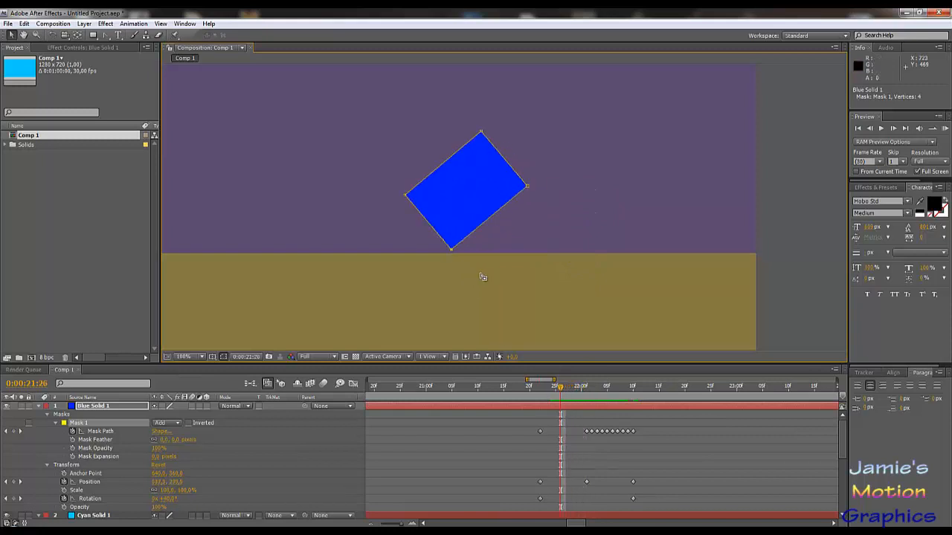
key(Page_Up)
key(Page_Up)
key(Page_Down)
key(Page_Down)
key(Page_Down)
key(Page_Down)
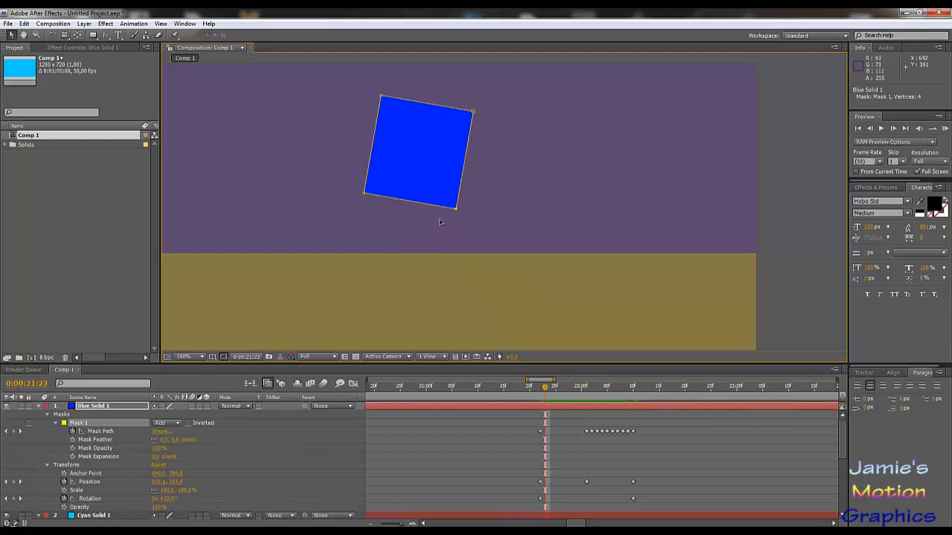
key(Page_Down)
key(Page_Down)
key(Page_Down)
key(Page_Down)
key(Page_Down)
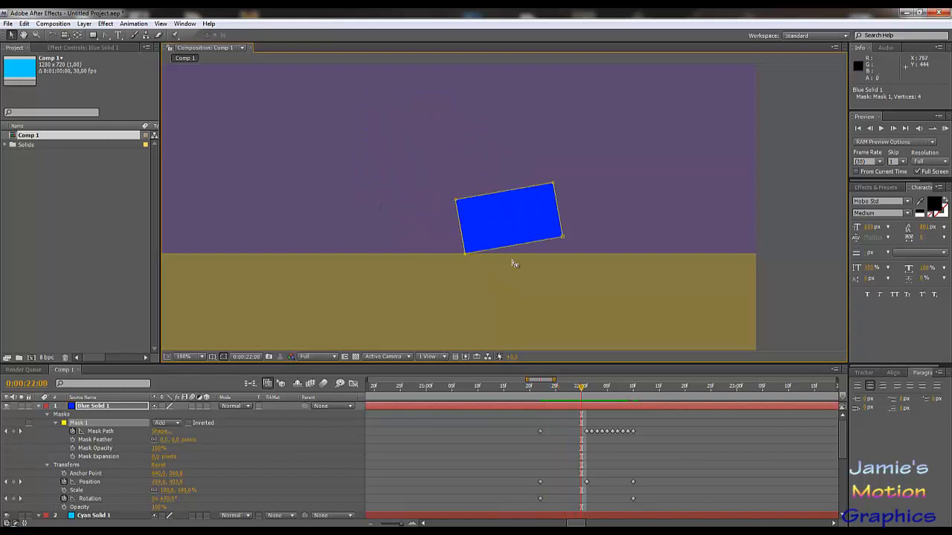
key(Page_Down)
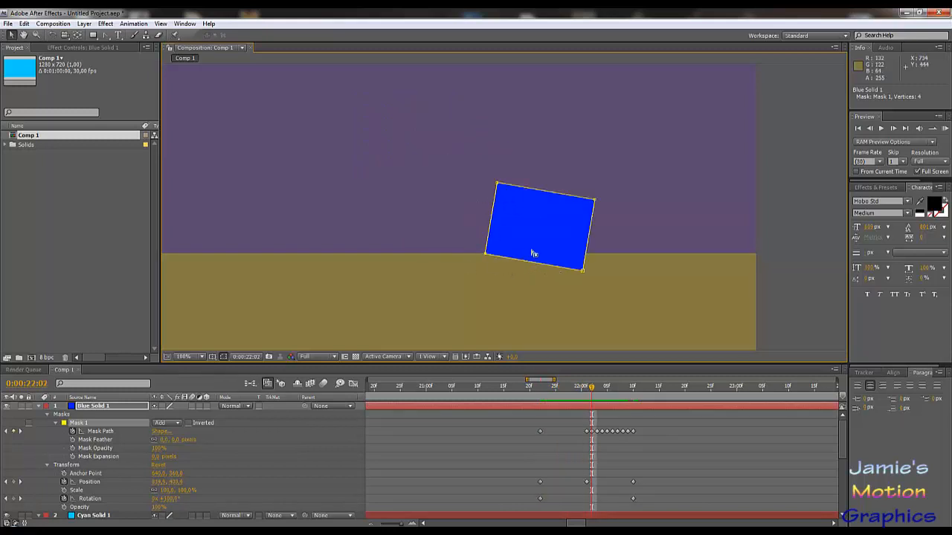
Compare the blue square's mask shape against the ground on the frames from 0:00:22:00 to 0:00:22:04.
key(Page_Down)
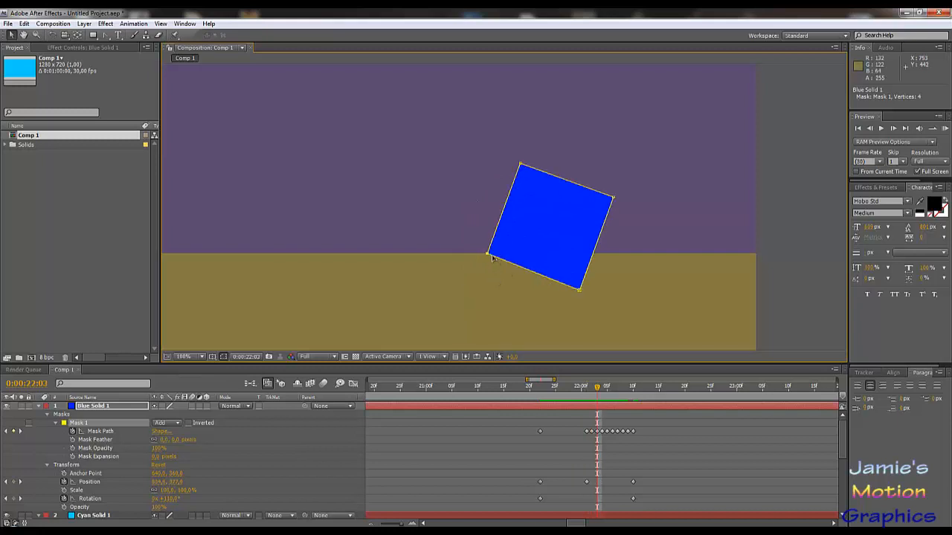
key(Page_Down)
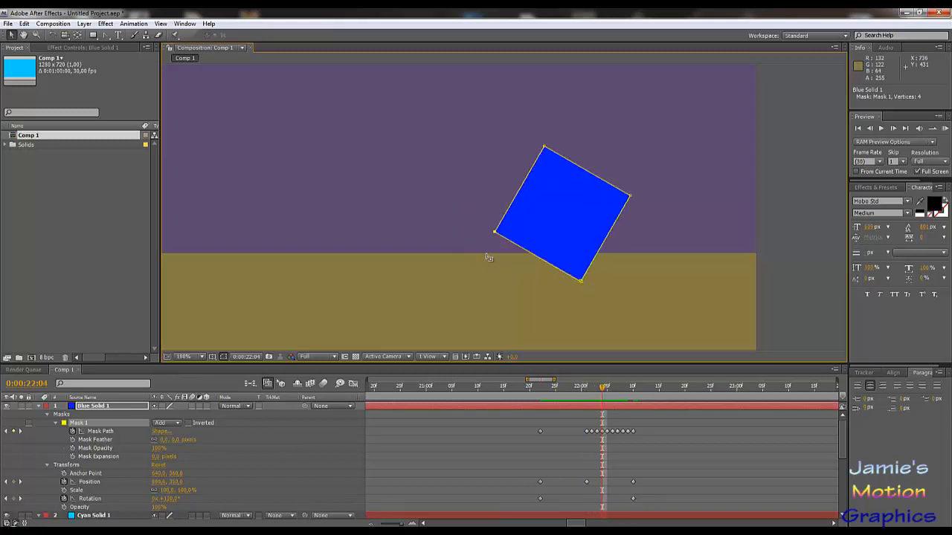
key(Page_Up)
key(Page_Up)
key(Page_Up)
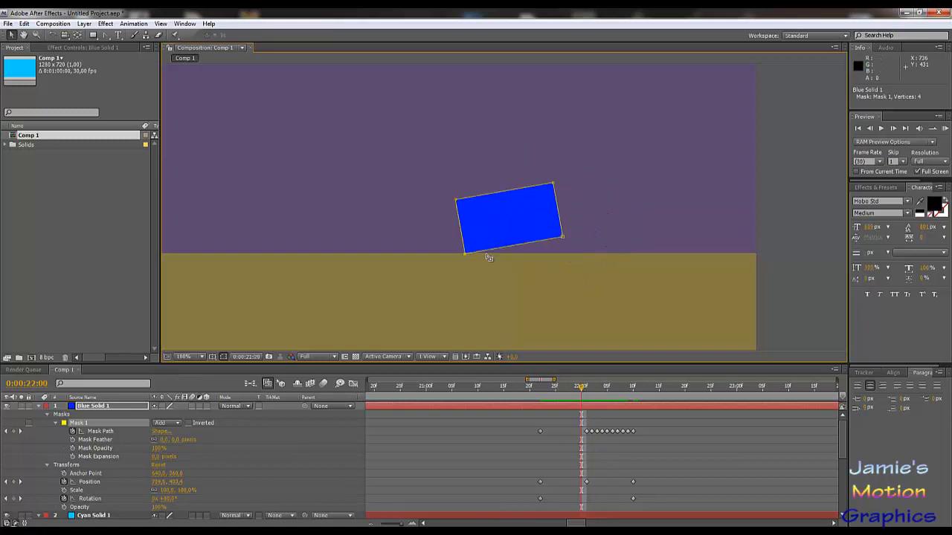
key(Page_Up)
key(Page_Down)
key(Page_Down)
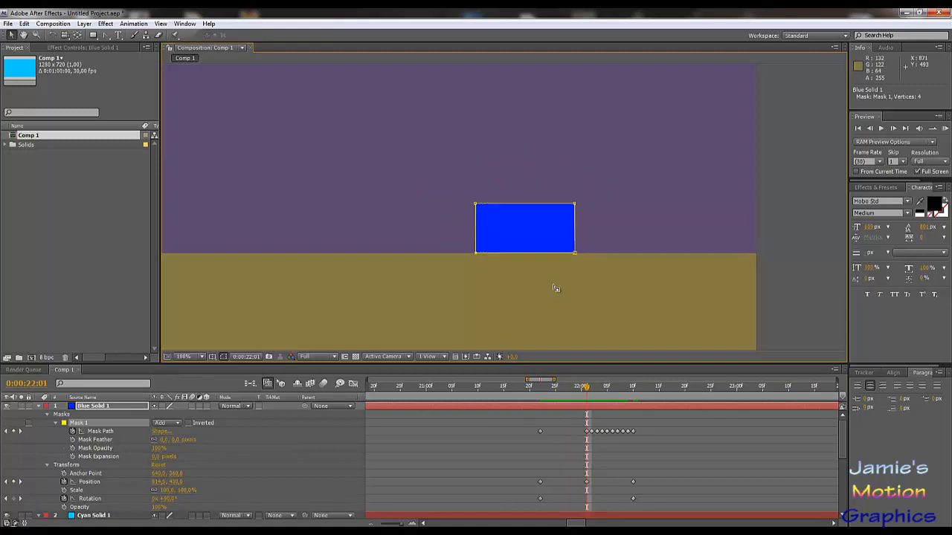
key(Page_Down)
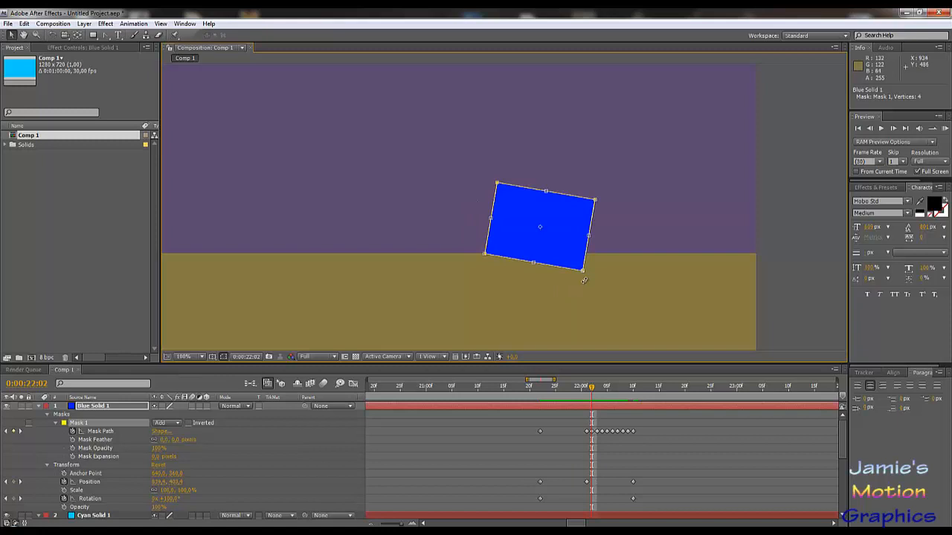
Lift the lower-right mask vertex of Blue Solid 1 to the ground line at 0:00:22:02.
scroll(584, 279, up, 5)
scroll(633, 278, down, 4)
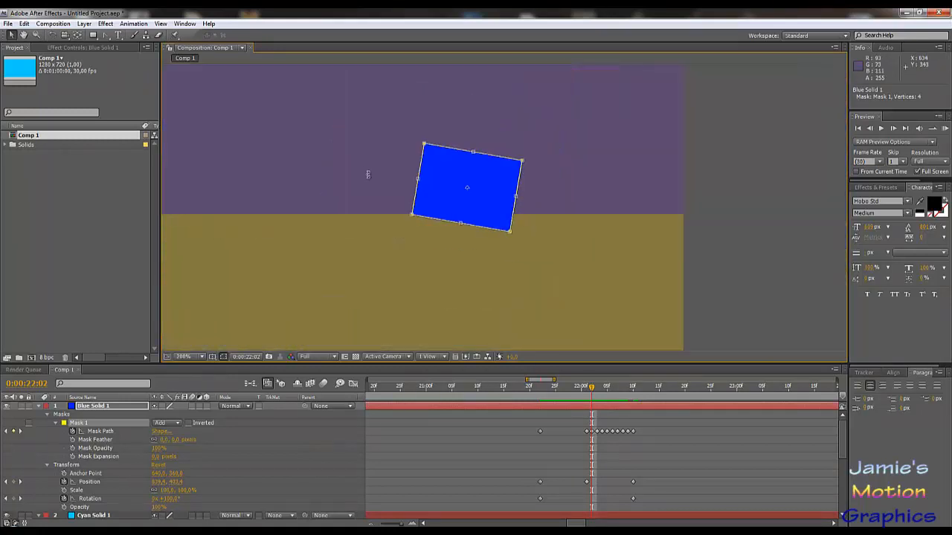
scroll(494, 156, up, 2)
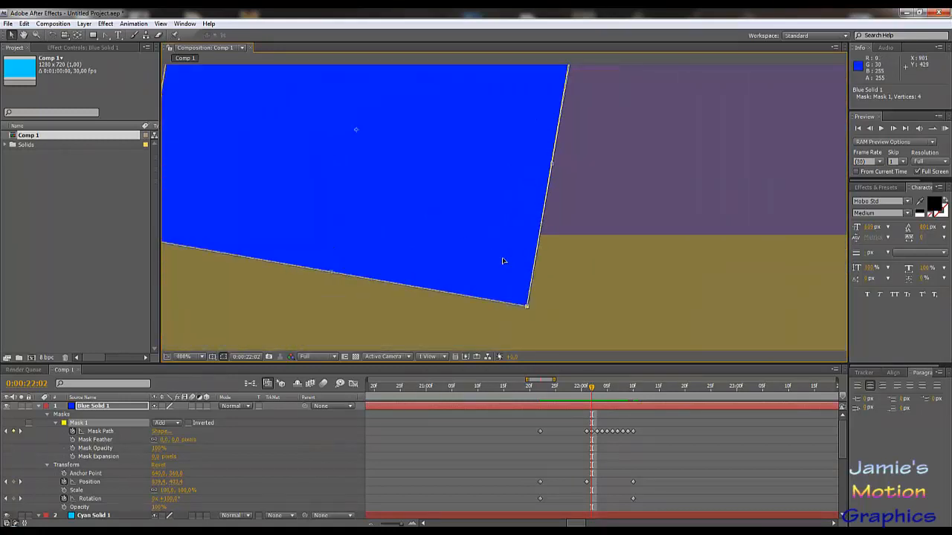
click(592, 432)
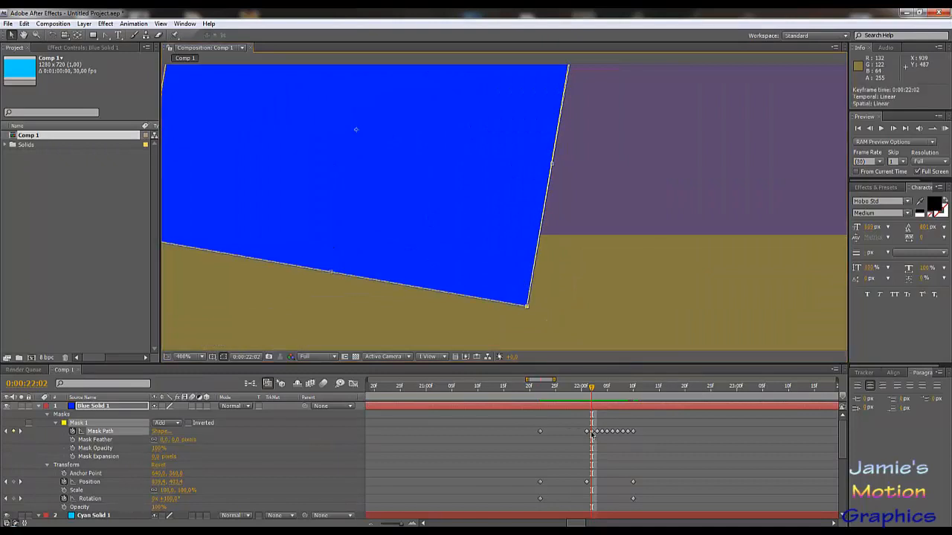
click(524, 306)
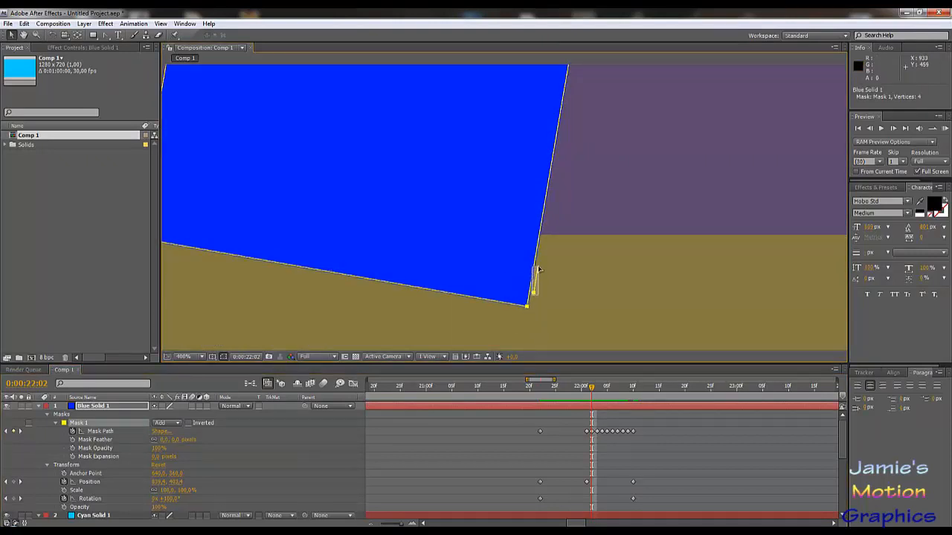
drag(528, 304, 533, 292)
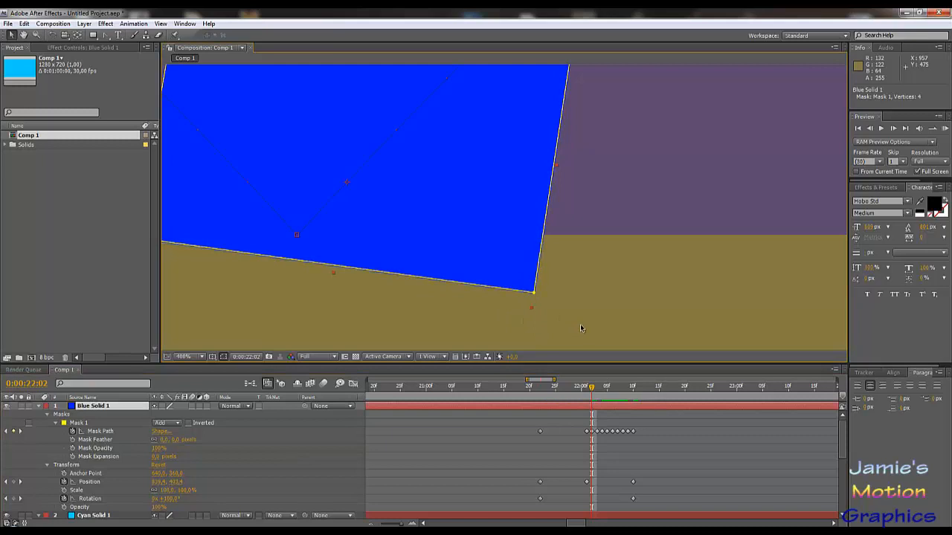
key(ctrl+z)
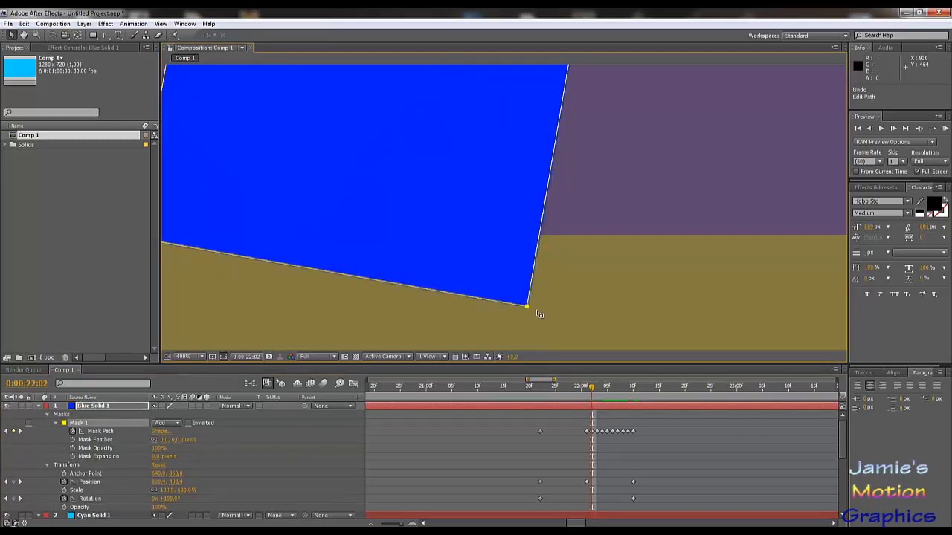
drag(526, 307, 540, 238)
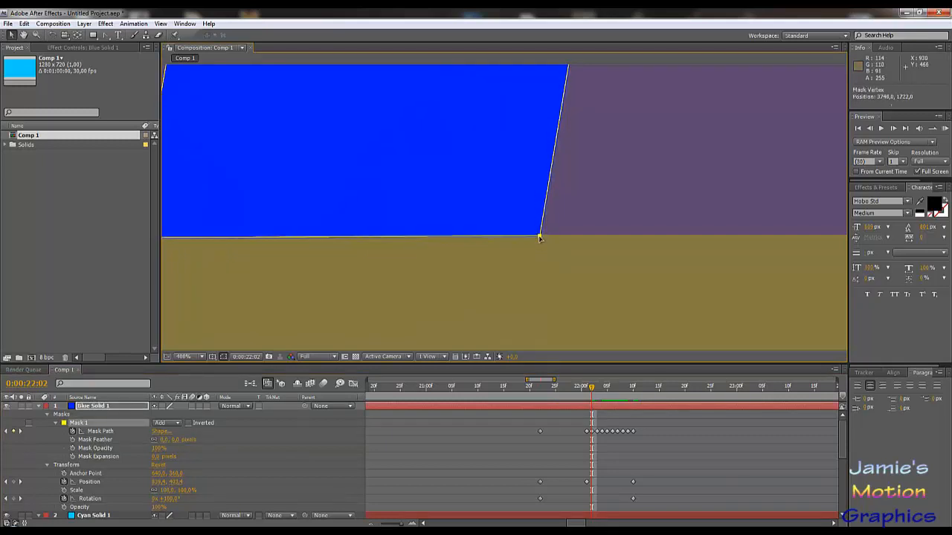
Raise the mask's lowest vertex up to the ground line on each frame from 0:00:22:03 to 0:00:22:06.
key(Page_Down)
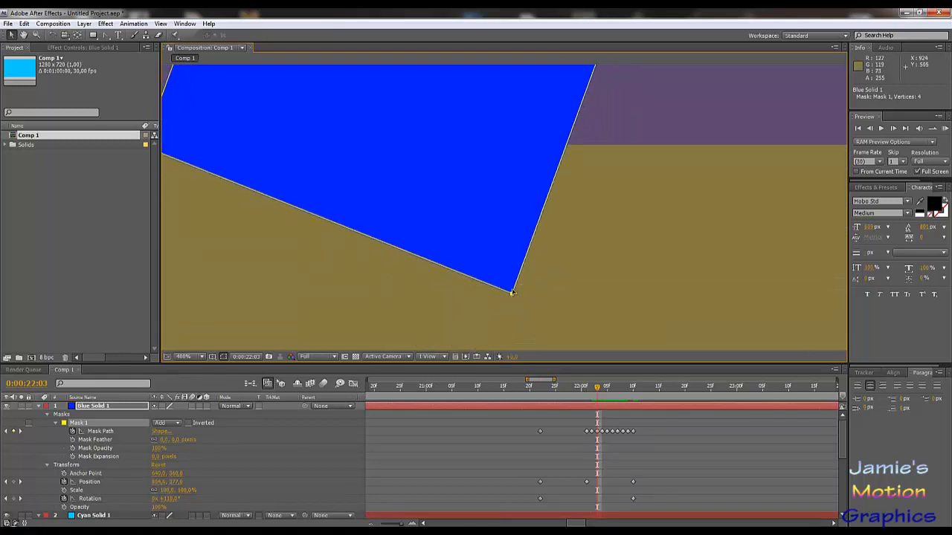
drag(512, 292, 567, 146)
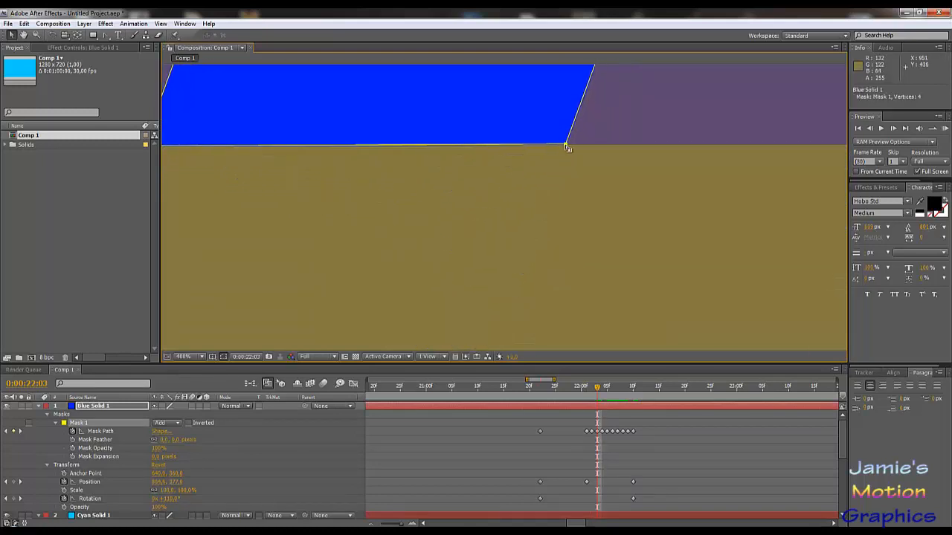
key(Page_Down)
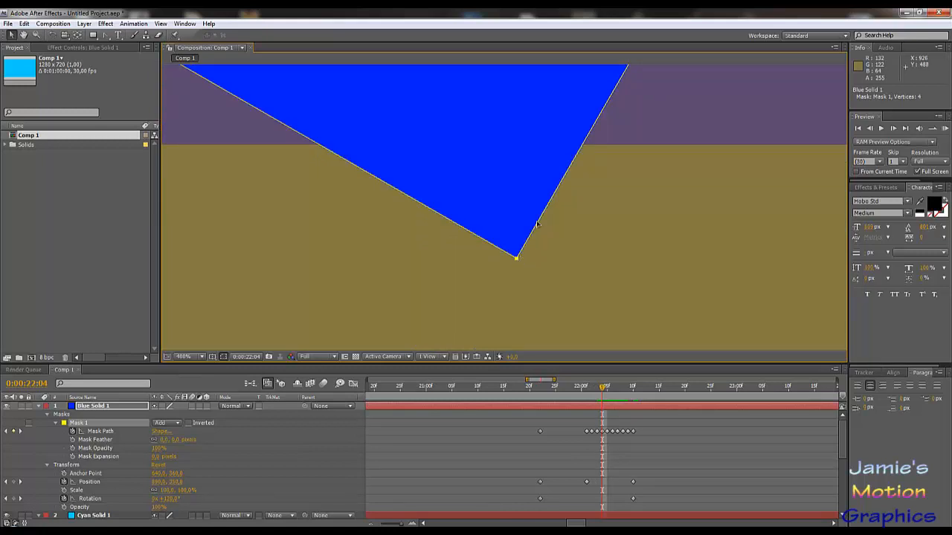
drag(516, 258, 577, 145)
key(Page_Down)
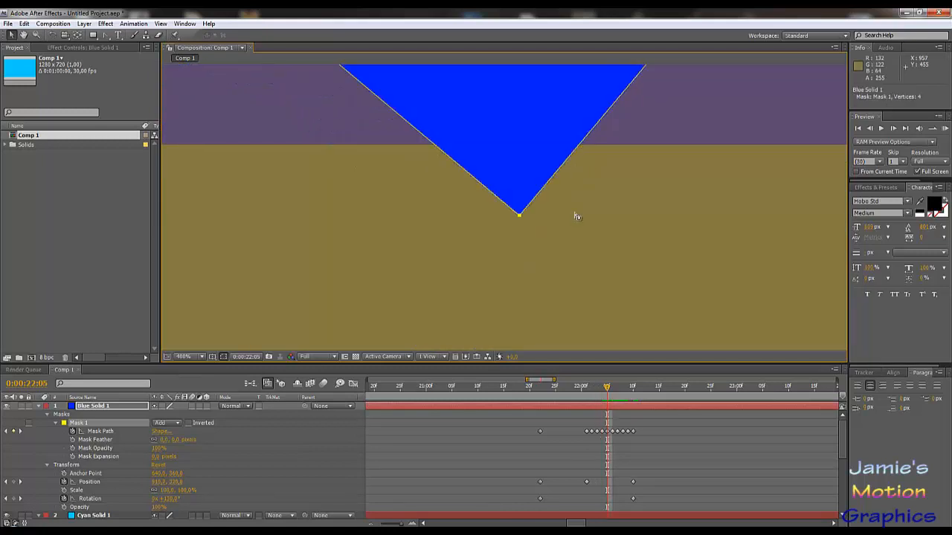
drag(519, 217, 578, 144)
key(Page_Down)
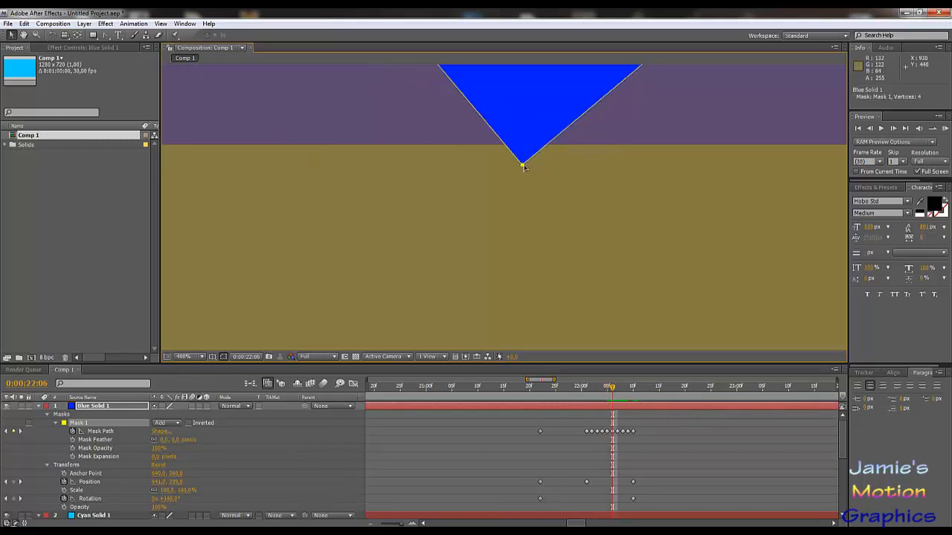
drag(522, 168, 546, 148)
Step back and forth through the blue square's whole fall, impact and rebound to check the reshaped mask's motion.
key(Page_Down)
scroll(553, 297, down, 2)
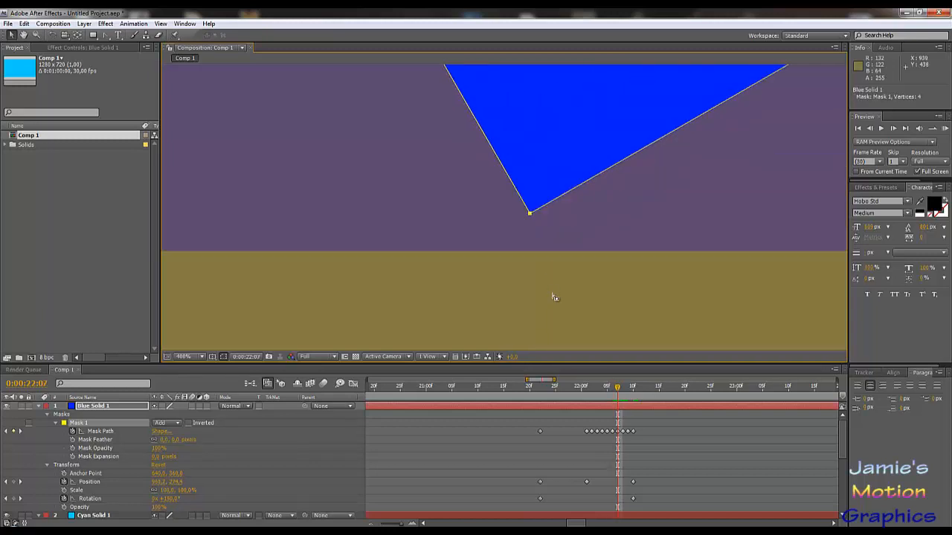
key(Page_Up)
key(Page_Up)
key(Page_Up)
key(Page_Up)
key(Page_Up)
key(Page_Up)
key(Page_Up)
key(Page_Up)
key(Page_Up)
key(Page_Up)
key(Page_Up)
key(Page_Up)
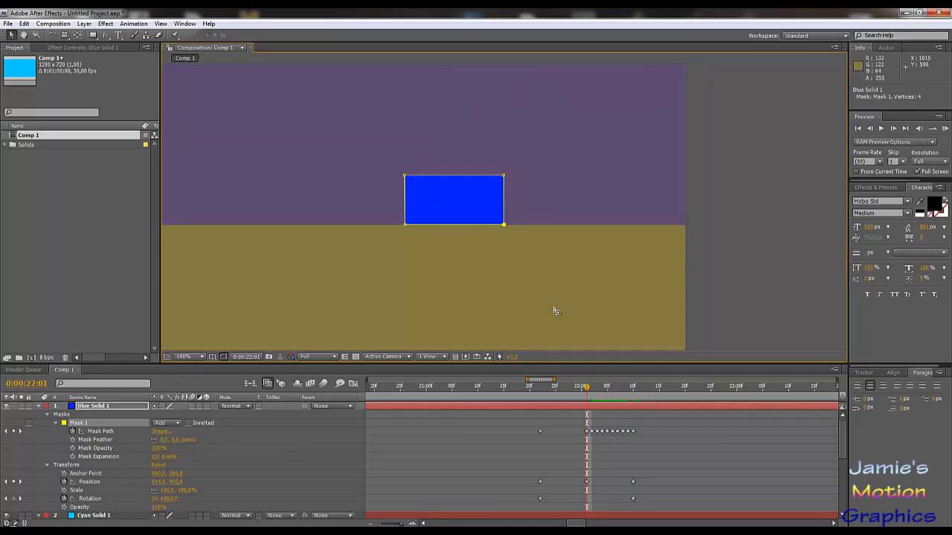
key(Page_Down)
key(Page_Down)
key(Page_Down)
key(Page_Down)
key(Page_Down)
key(Page_Down)
key(Page_Down)
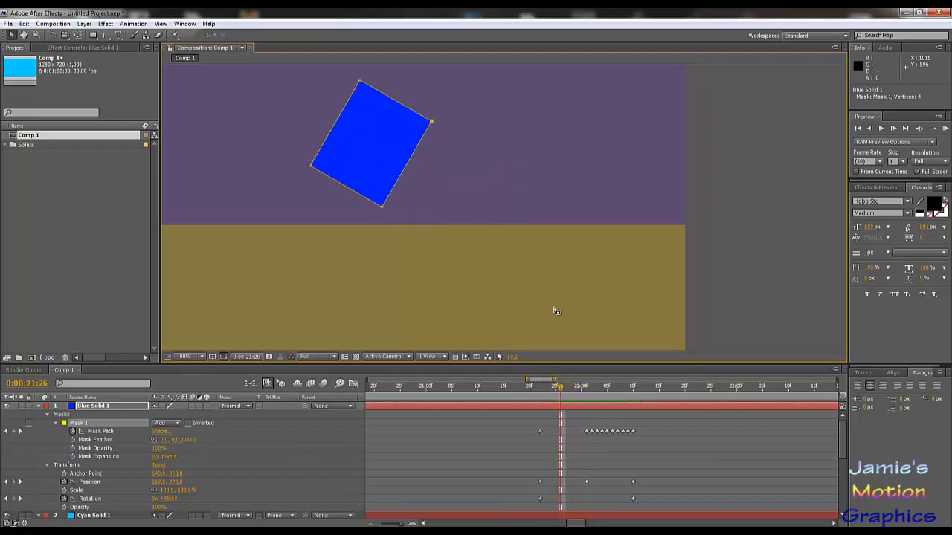
key(Page_Down)
key(Page_Down)
key(Page_Down)
key(Page_Down)
key(Page_Down)
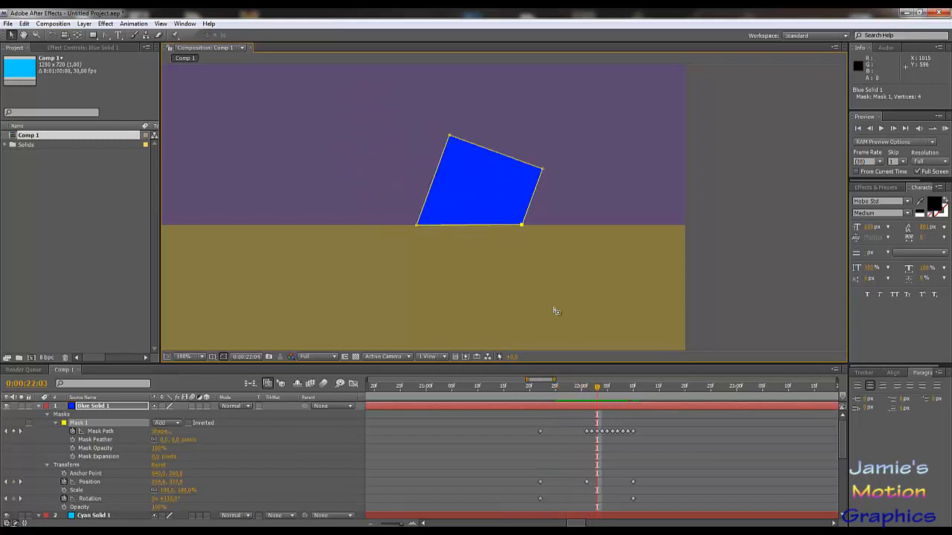
key(Page_Down)
key(Page_Down)
key(Page_Down)
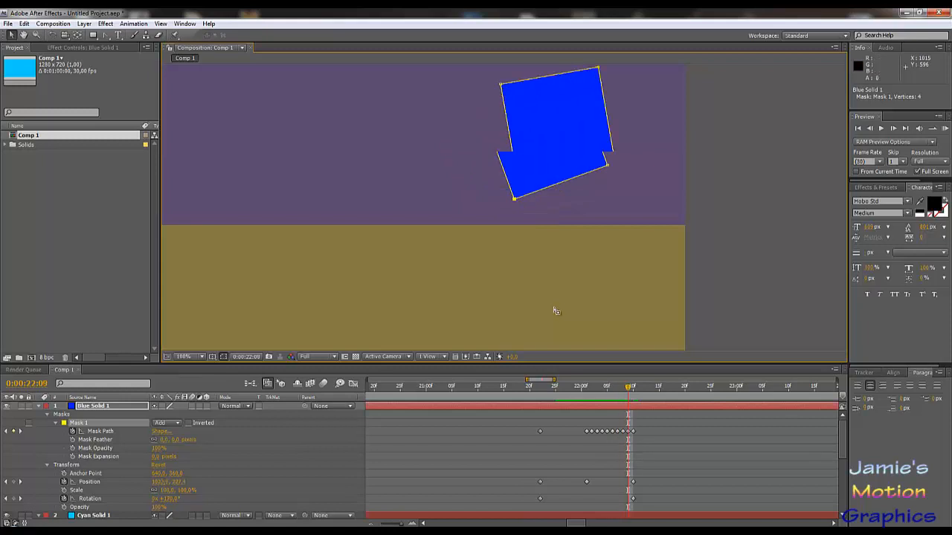
key(Page_Up)
key(Page_Up)
key(Page_Up)
key(Page_Up)
key(Page_Up)
key(Page_Up)
key(Page_Up)
key(Page_Up)
key(Page_Up)
key(Page_Up)
key(Page_Up)
key(Page_Up)
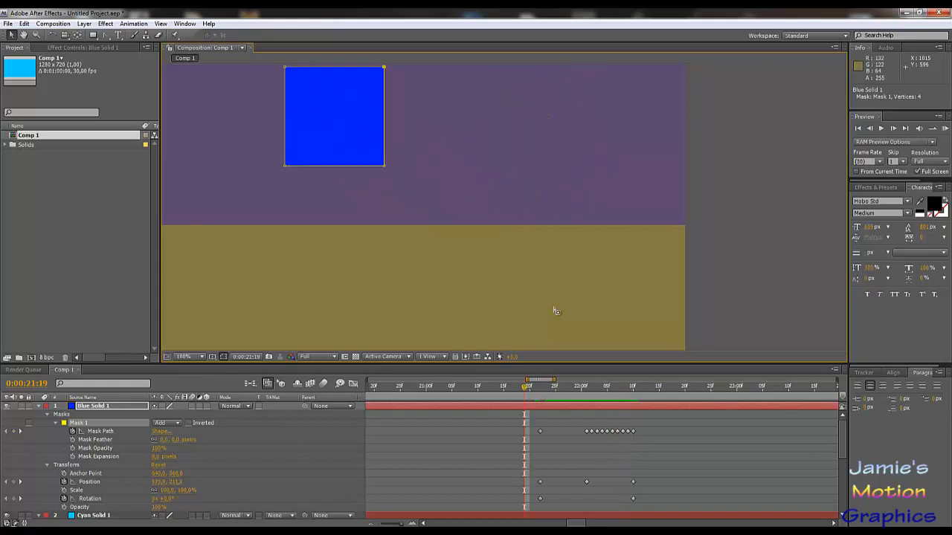
key(Page_Down)
key(Page_Down)
key(Page_Down)
key(Page_Down)
key(Page_Down)
key(Page_Down)
key(Page_Down)
key(Page_Down)
key(Page_Down)
key(Page_Down)
key(Page_Down)
key(Page_Down)
key(Page_Down)
key(Page_Down)
key(Page_Down)
key(Page_Down)
key(Page_Down)
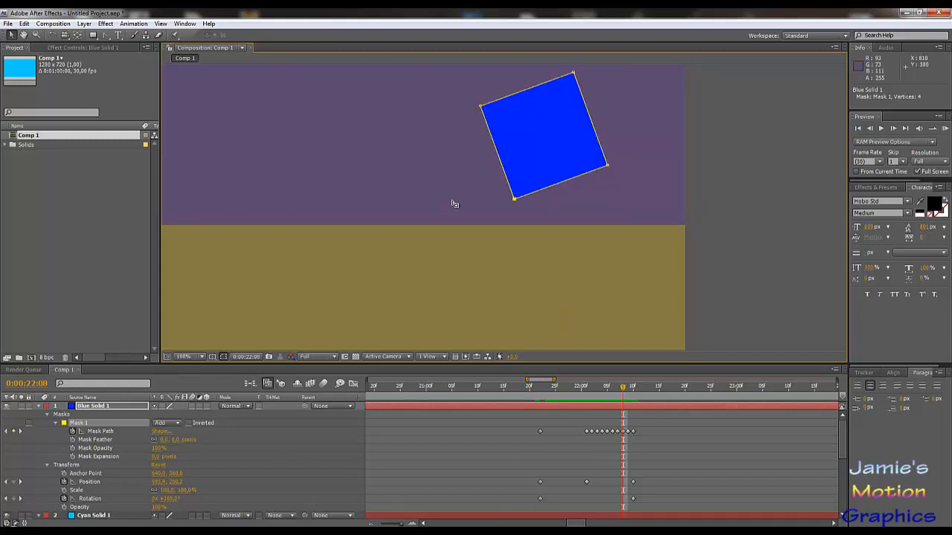
key(Page_Up)
key(Page_Up)
key(Page_Up)
key(Page_Up)
key(Page_Up)
key(Page_Up)
key(Page_Up)
key(Page_Up)
key(Page_Up)
key(Page_Up)
key(Page_Up)
key(Page_Up)
key(Page_Up)
key(Page_Up)
key(Page_Up)
key(Page_Up)
key(Page_Up)
key(Page_Up)
key(Page_Up)
key(Page_Up)
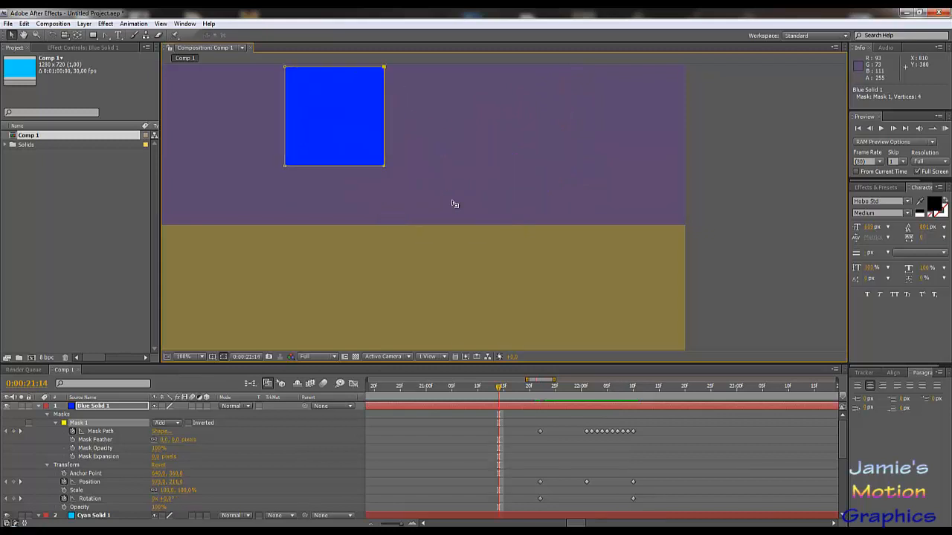
key(Page_Down)
key(Page_Down)
key(Page_Down)
key(Page_Down)
key(Page_Down)
key(Page_Down)
key(Page_Down)
key(Page_Down)
key(Page_Down)
key(Page_Down)
key(Page_Down)
key(Page_Down)
key(Page_Down)
key(Page_Down)
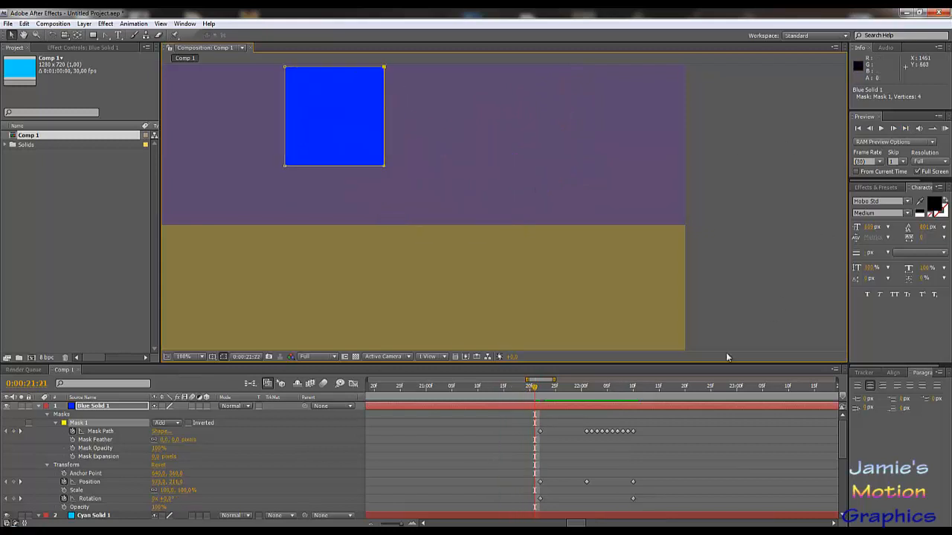
key(Page_Down)
key(Page_Down)
key(Page_Down)
key(Page_Down)
key(Page_Down)
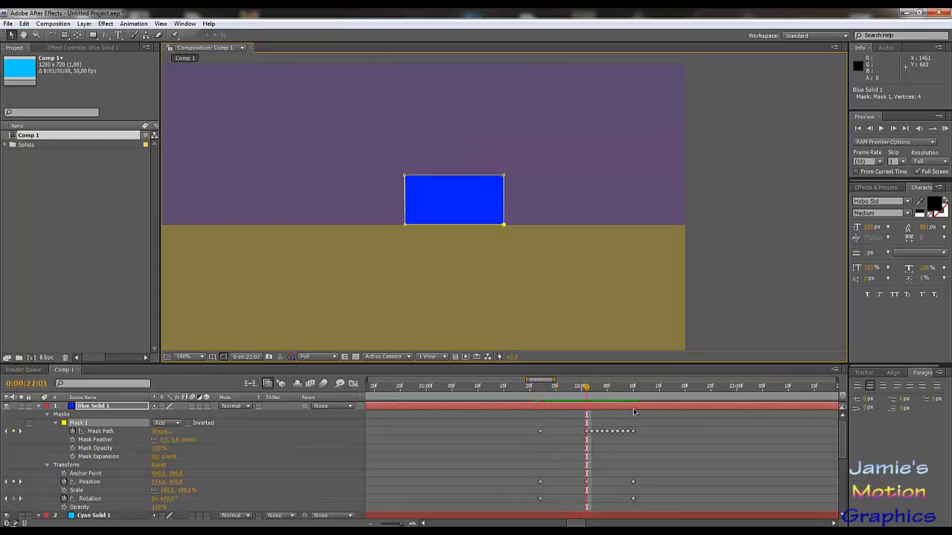
key(Page_Down)
key(Page_Down)
key(Page_Down)
key(Page_Down)
key(Page_Down)
key(Page_Down)
key(Page_Down)
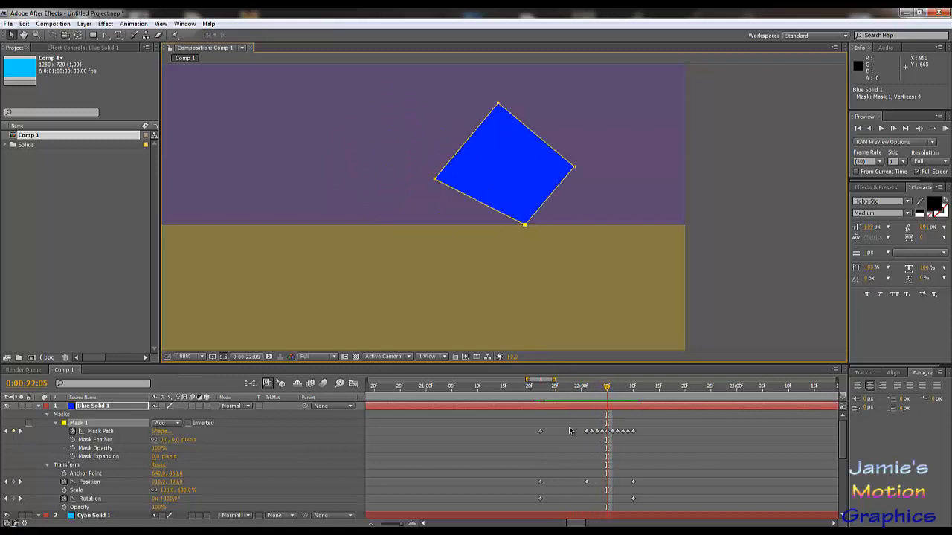
key(Page_Up)
key(Page_Up)
key(Page_Up)
key(Page_Up)
key(Page_Up)
key(Page_Up)
key(Page_Up)
key(Page_Up)
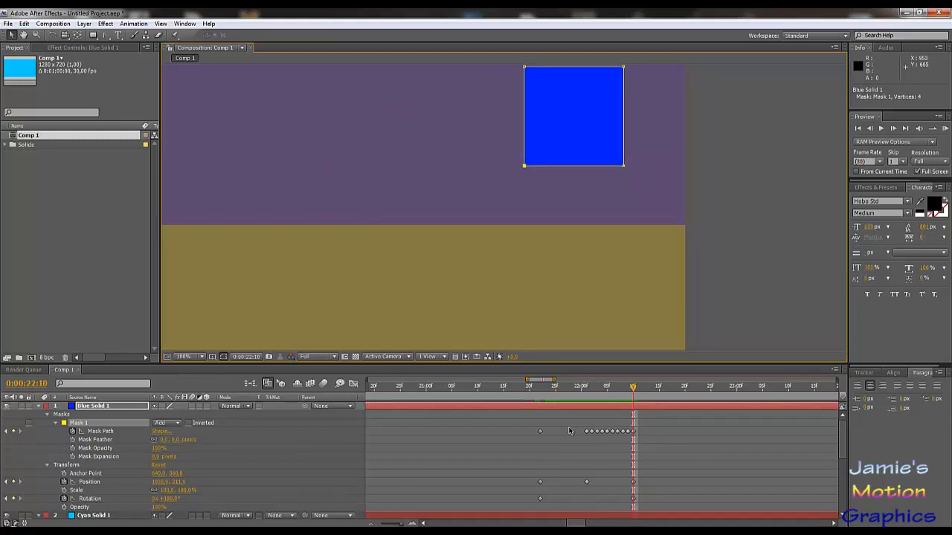
key(Page_Up)
key(Page_Up)
key(Page_Up)
key(Page_Up)
key(Page_Up)
key(Page_Up)
key(Page_Up)
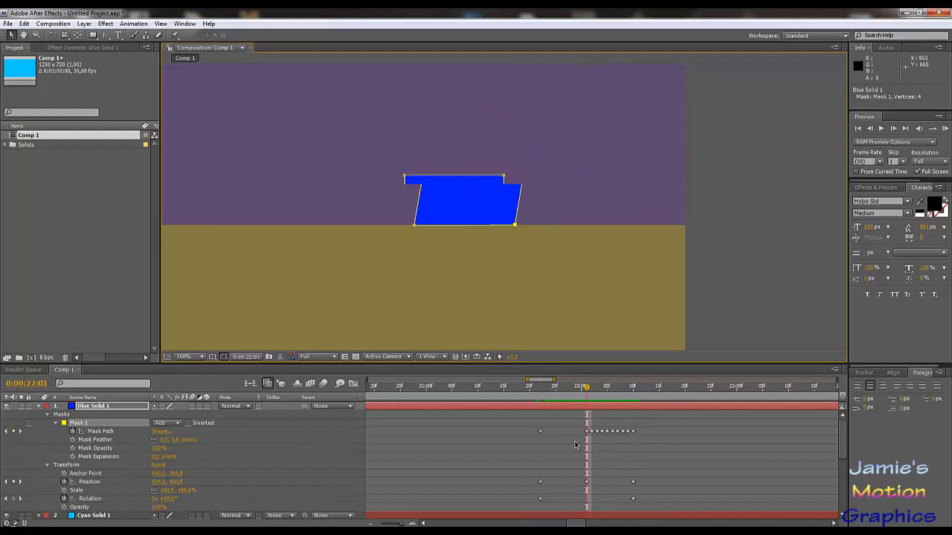
key(Page_Up)
key(Page_Up)
key(Page_Up)
key(Page_Up)
key(Page_Up)
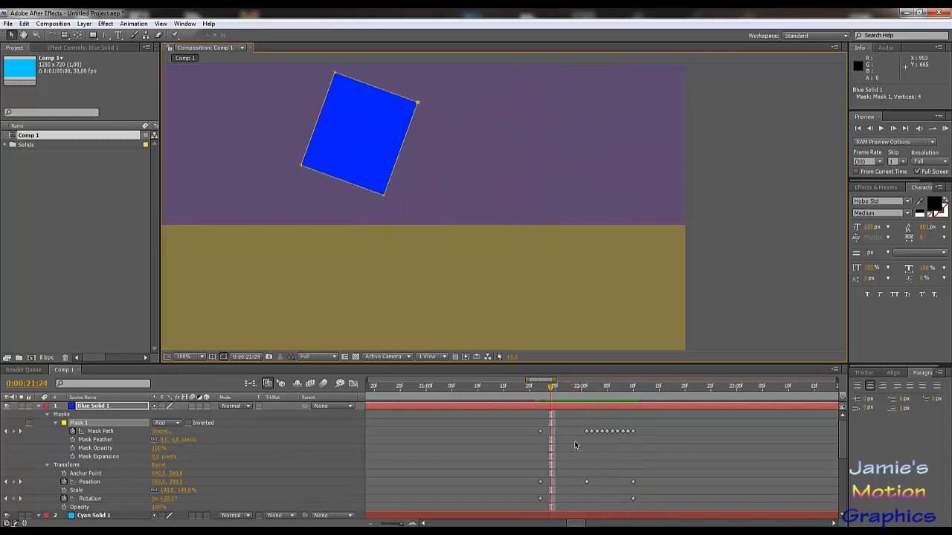
Paste the Mask Path keyframe at 0:00:21:22 and shift the selected keyframe to 0:00:22:00, just before the impact.
key(Page_Down)
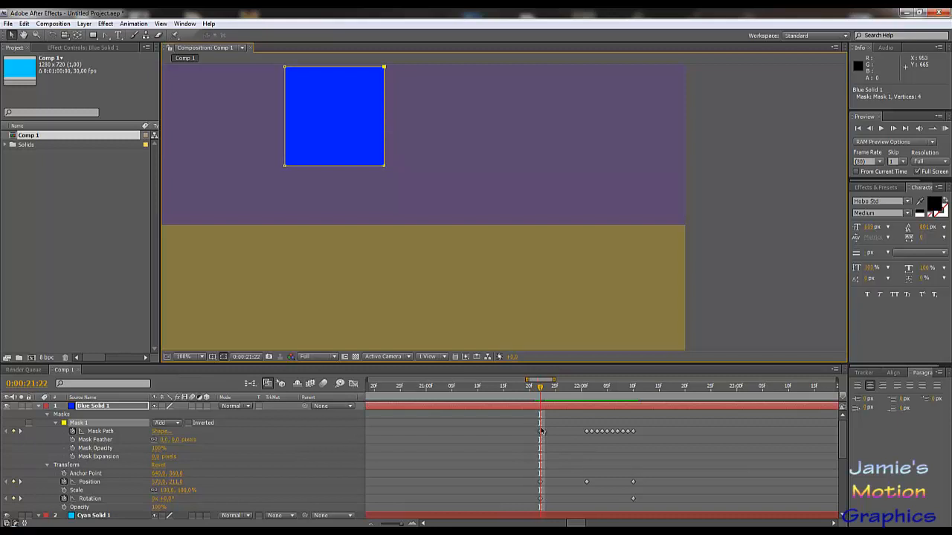
click(540, 432)
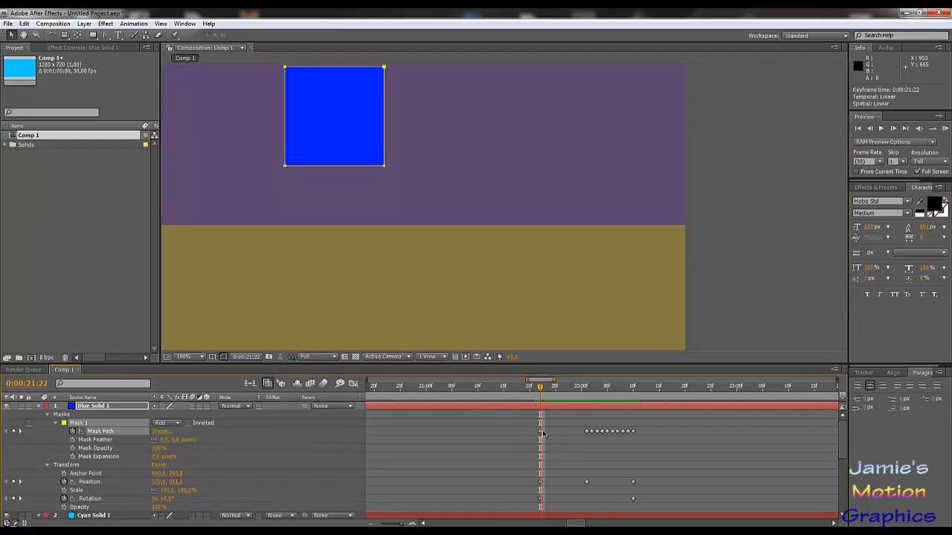
key(ctrl+v)
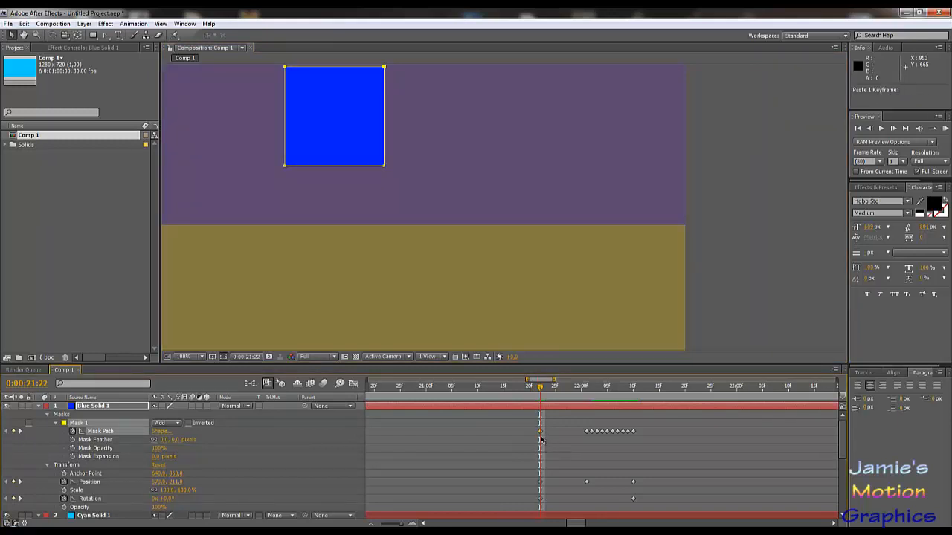
drag(541, 432, 578, 435)
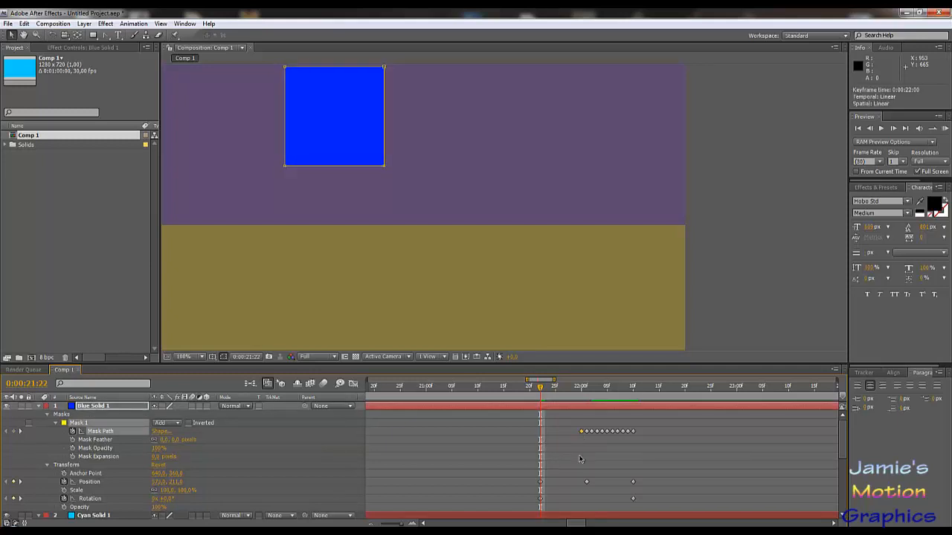
Paste the copied Mask Path keyframe onto Blue Solid 1 at 0:00:21:22 and preview the blue square's bounce.
key(ctrl+v)
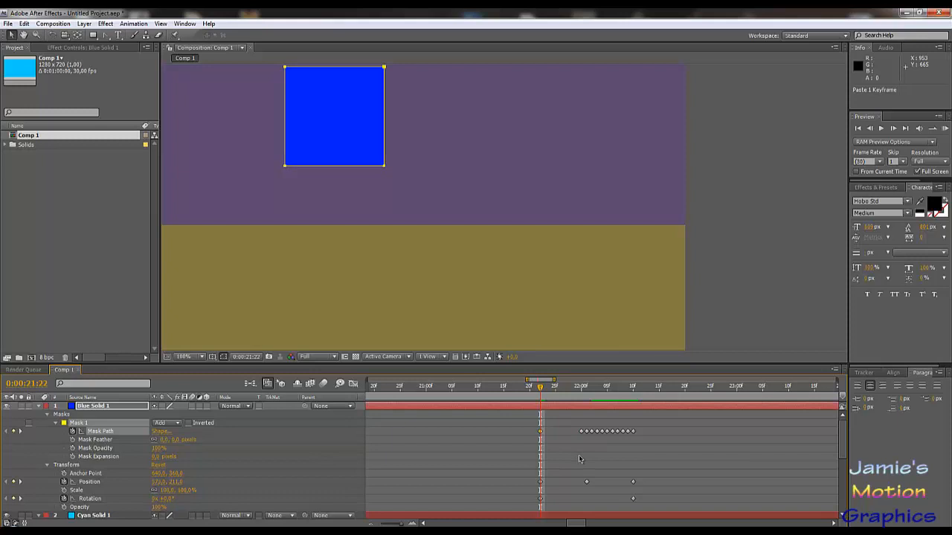
click(882, 129)
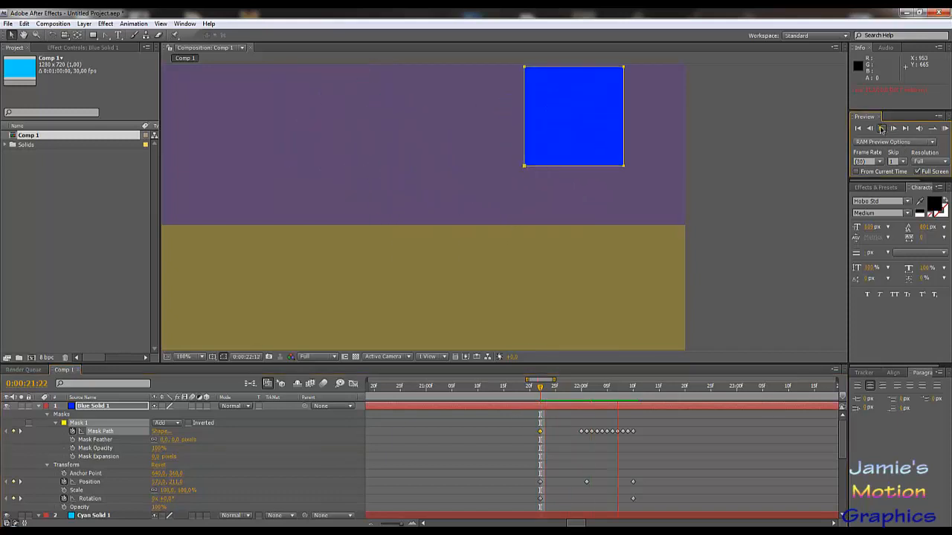
Add Mask Path keyframes frame by frame through the blue square's fall, working backwards from before the impact to 0:00:21:23.
drag(619, 395, 577, 398)
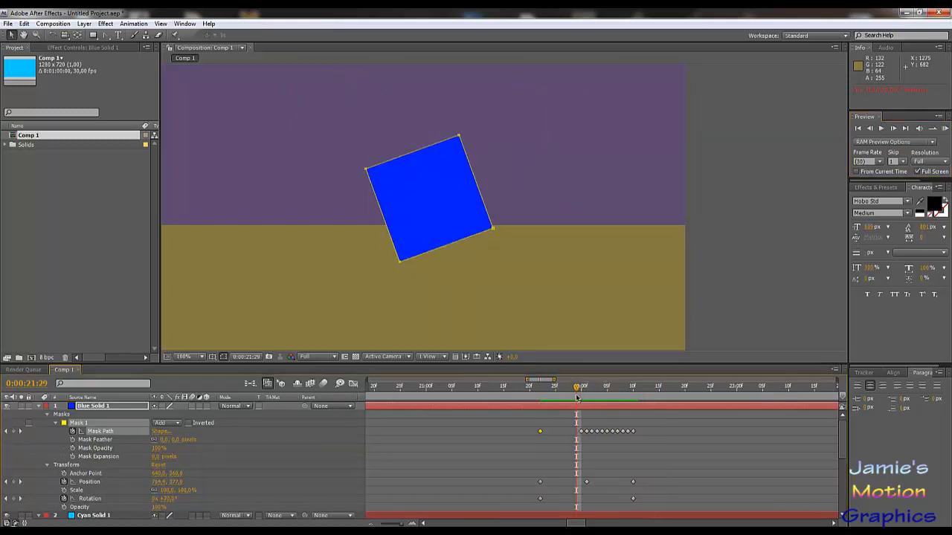
key(Page_Up)
click(14, 432)
key(Page_Up)
click(14, 432)
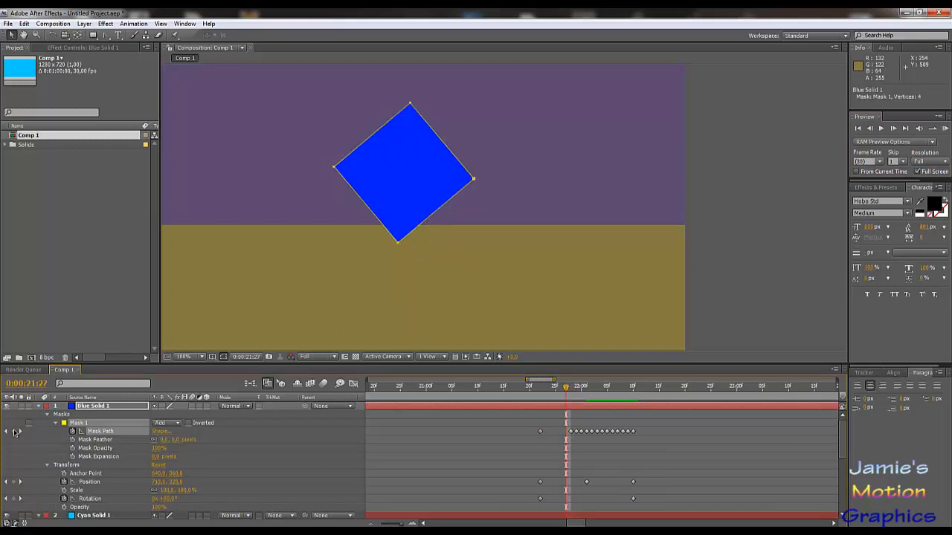
key(Page_Up)
click(14, 432)
key(Page_Up)
click(14, 431)
key(Page_Up)
click(14, 431)
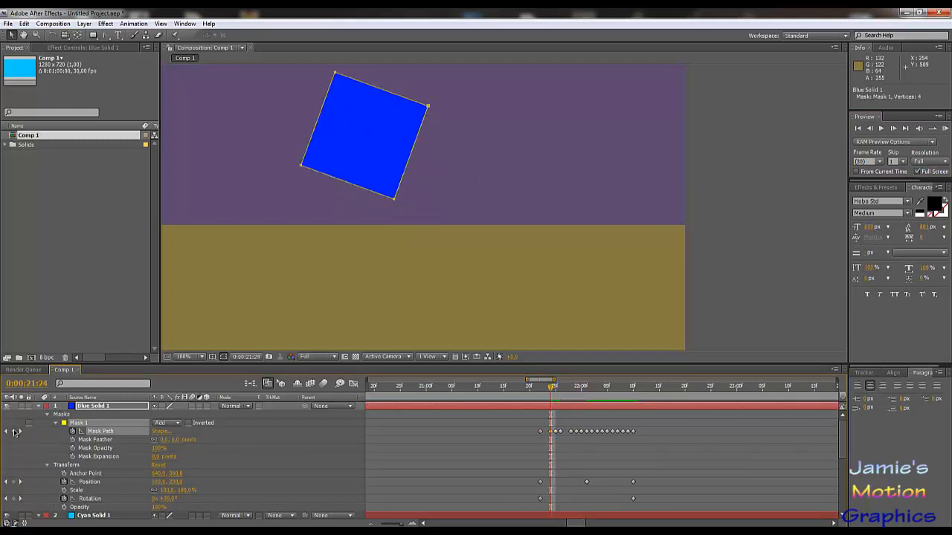
key(Page_Up)
click(14, 432)
Fill the gap in the Mask Path keyframes by adding one at 0:00:21:27.
key(Page_Down)
key(Page_Down)
key(Page_Down)
key(Page_Down)
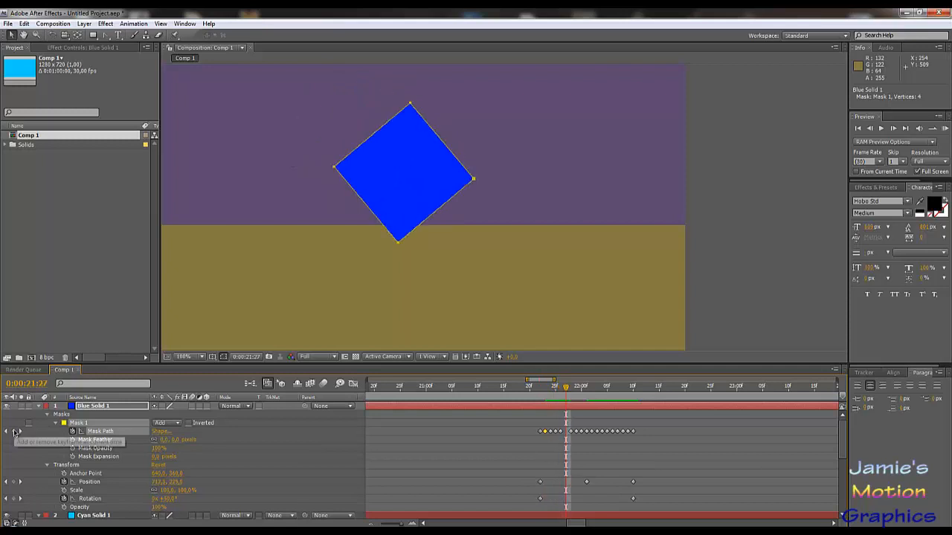
click(14, 431)
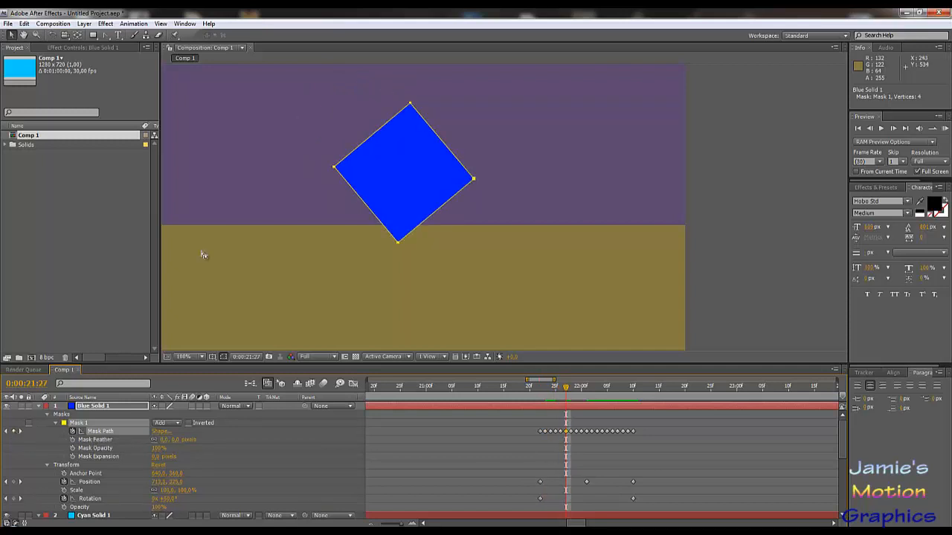
Raise the blue square's lowest mask vertex to the ground line at 0:00:21:26, the first frame where it crosses the ground.
key(period)
key(Page_Up)
key(Page_Up)
key(Page_Up)
key(Page_Up)
key(Page_Up)
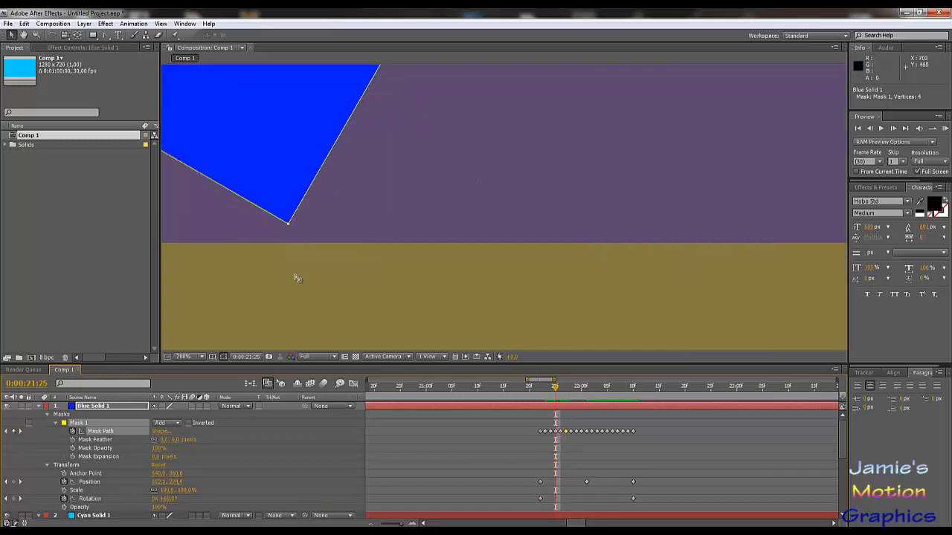
key(Page_Down)
key(Page_Down)
key(Page_Down)
key(Page_Down)
scroll(284, 261, up, 3)
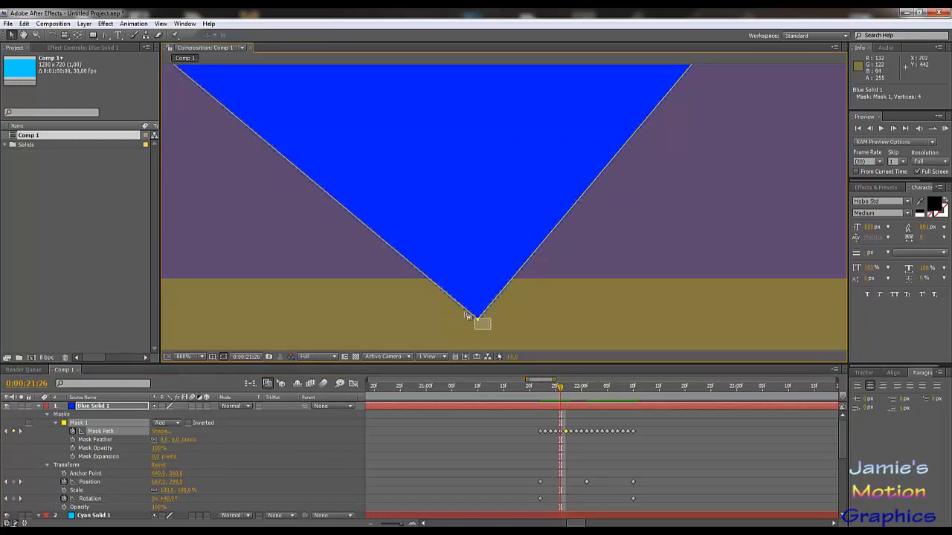
click(473, 317)
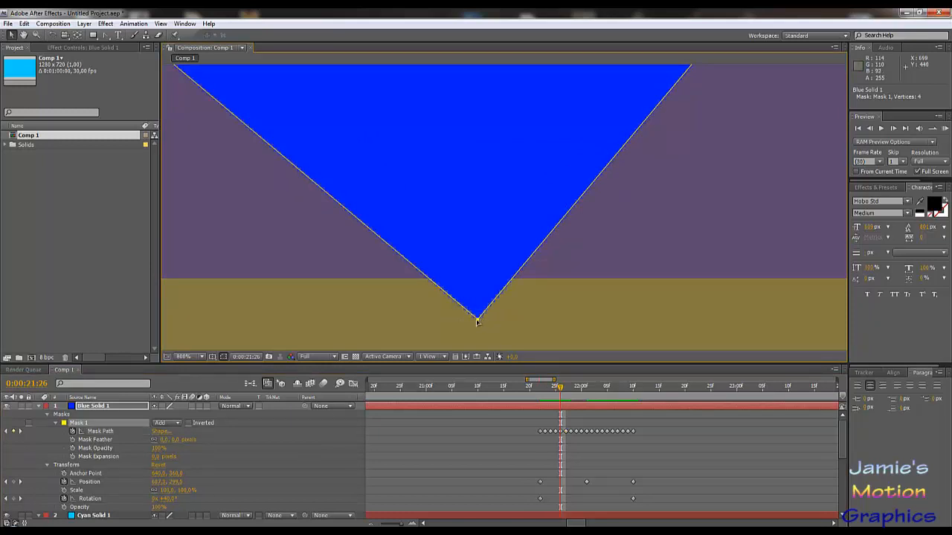
drag(476, 321, 478, 220)
Raise the mask's lowest vertex to the ground line at 0:00:21:27 and 0:00:21:28.
key(Page_Down)
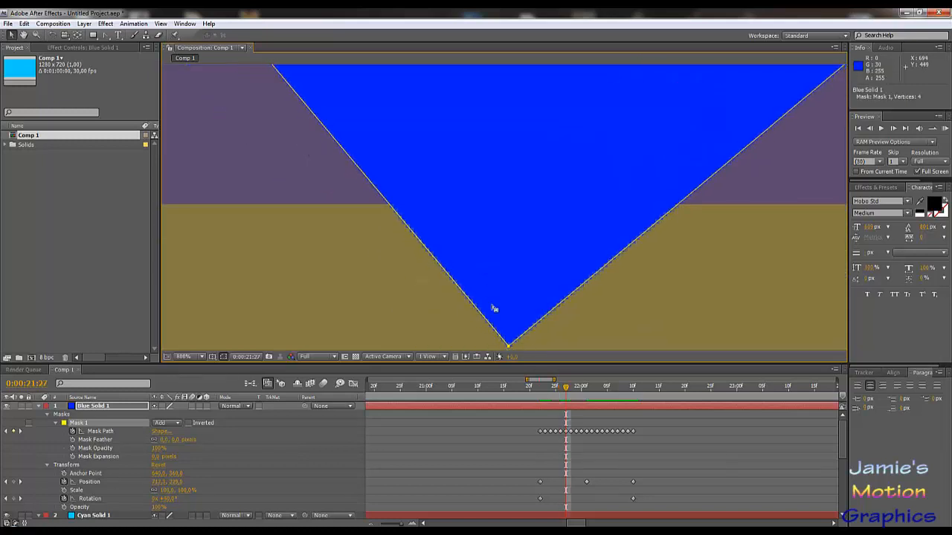
drag(506, 340, 407, 143)
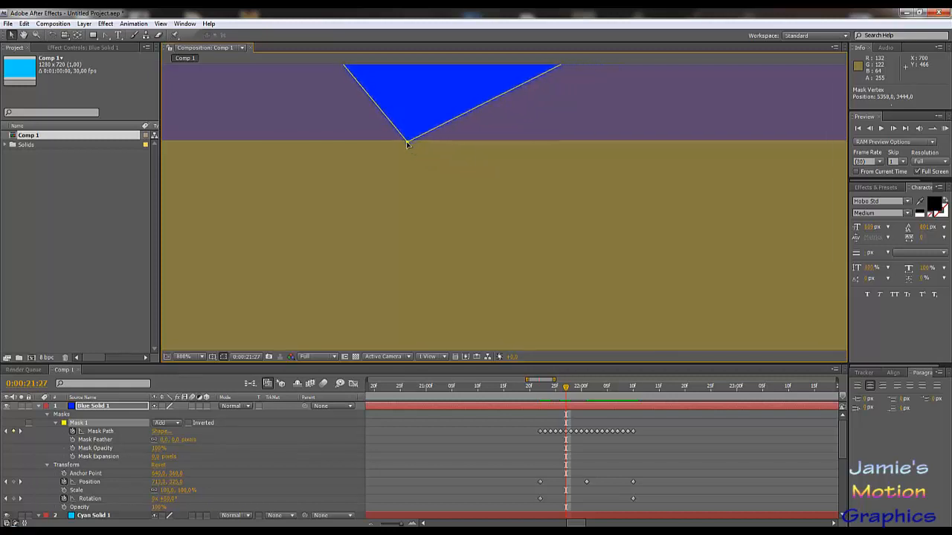
key(Page_Down)
scroll(531, 312, down, 3)
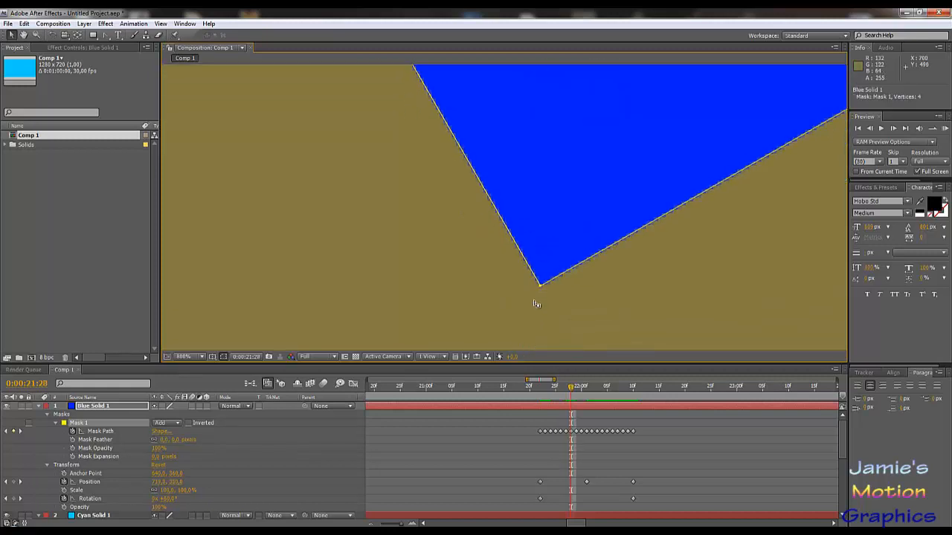
scroll(536, 303, up, 2)
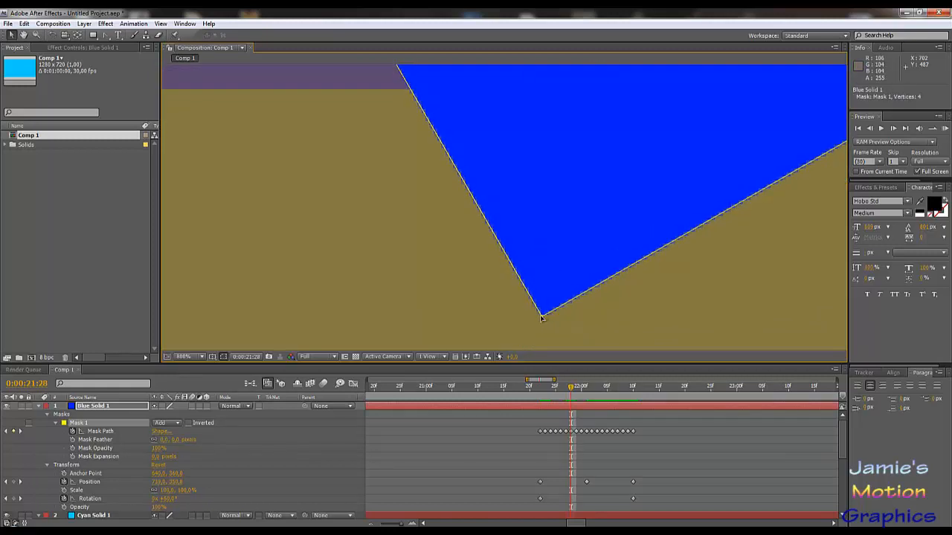
drag(542, 318, 408, 91)
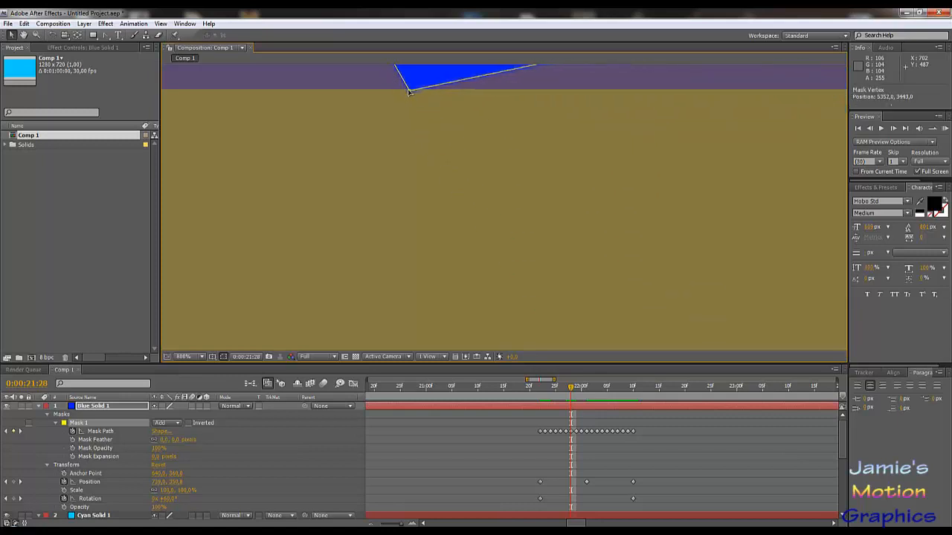
Raise the mask's lowest vertex to the ground line at 0:00:21:29 and 0:00:22:00.
key(Page_Down)
scroll(545, 191, down, 3)
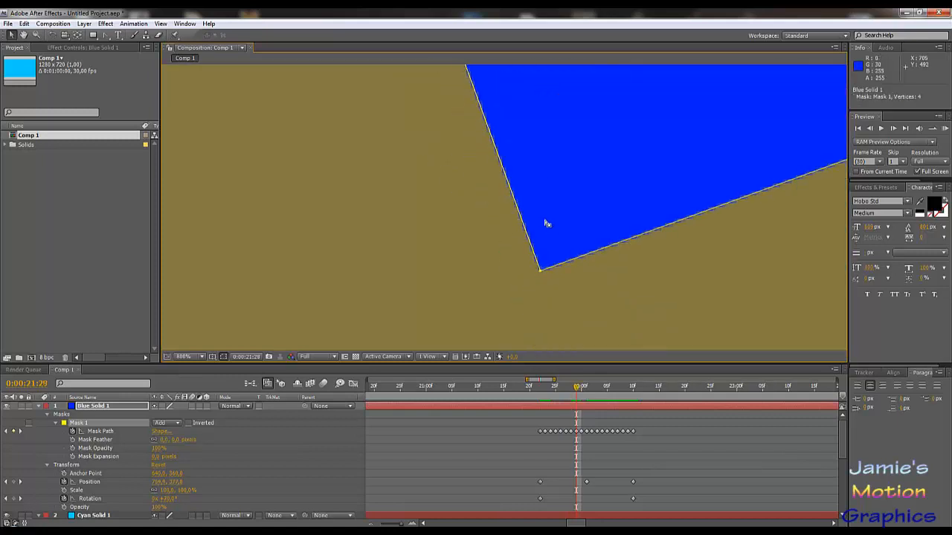
scroll(547, 223, up, 2)
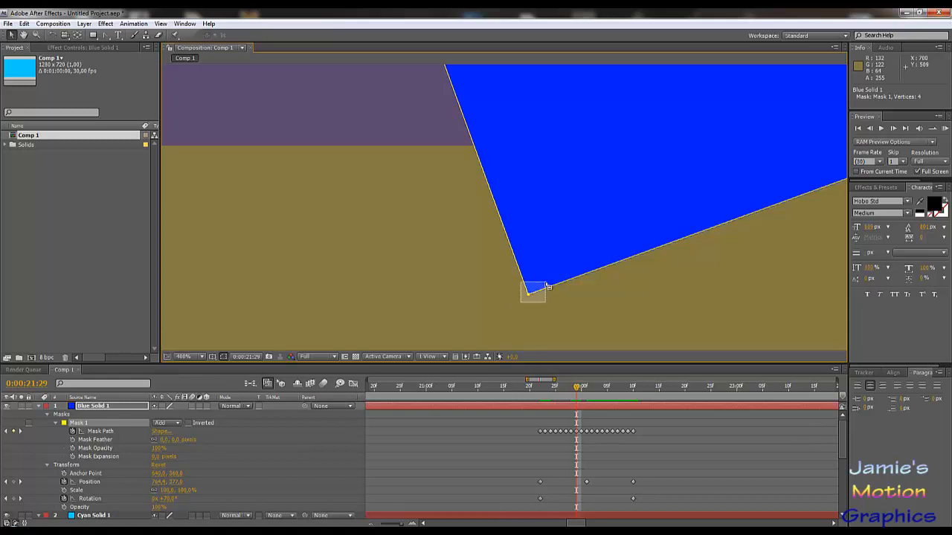
drag(528, 296, 474, 155)
key(Page_Down)
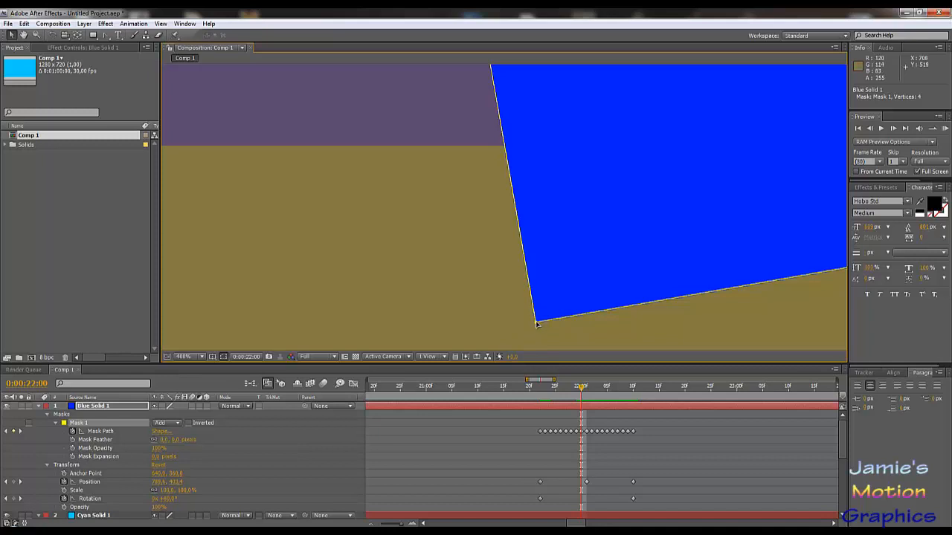
drag(537, 324, 504, 149)
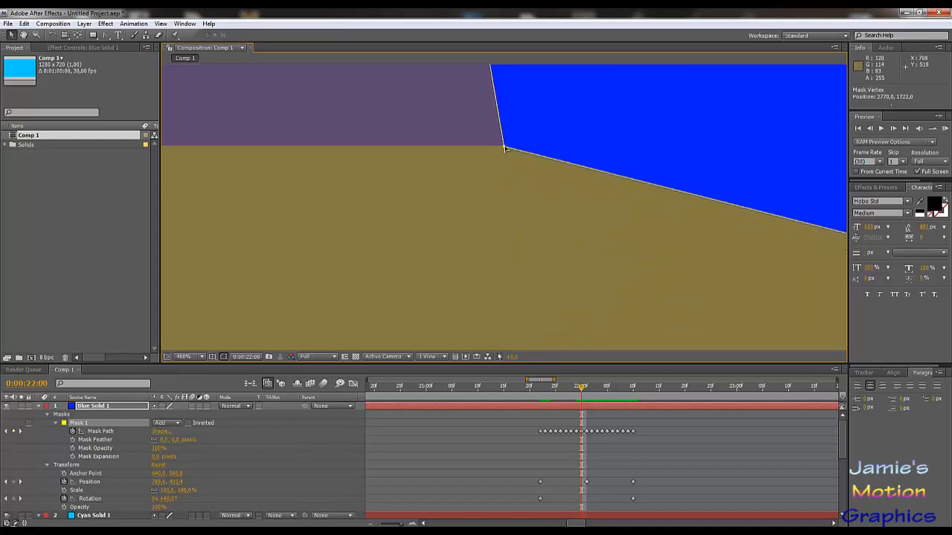
Step back and forth through the fall to check for mask vertices still below the ground line.
key(Page_Down)
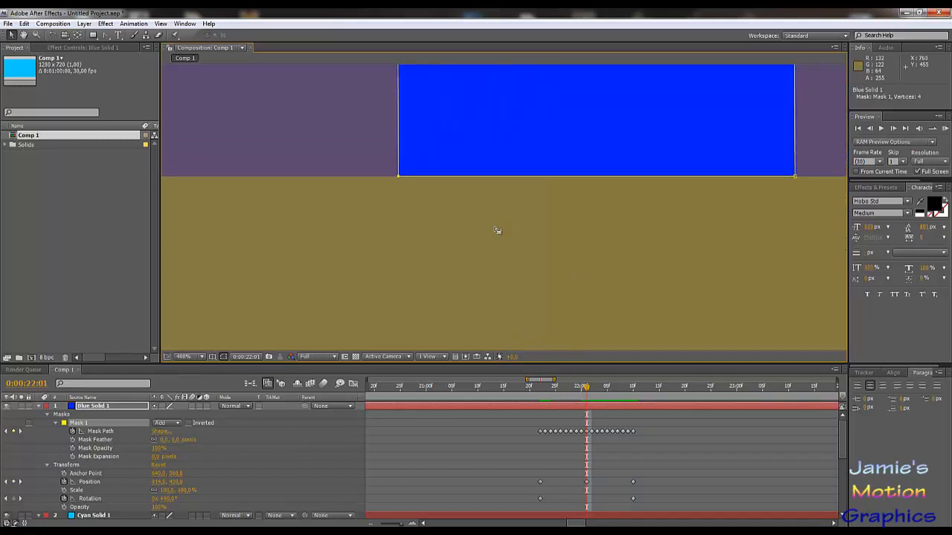
key(Page_Up)
key(Page_Up)
key(Page_Up)
key(Page_Up)
key(Page_Up)
key(Page_Up)
key(Page_Up)
key(Page_Up)
key(Page_Up)
key(Page_Up)
key(Page_Up)
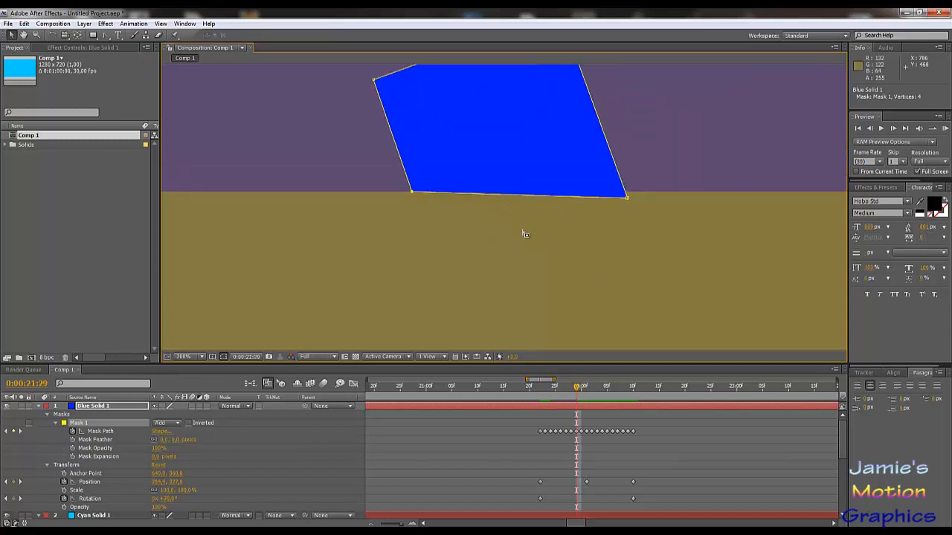
key(Page_Down)
key(Page_Down)
key(Page_Down)
key(Page_Down)
key(Page_Down)
key(Page_Down)
key(Page_Down)
key(Page_Down)
key(Page_Down)
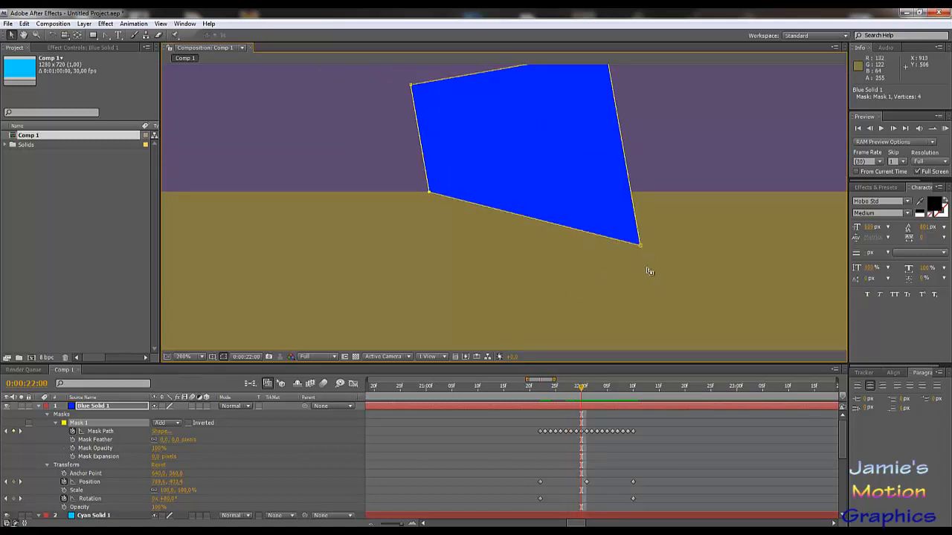
Lift the lower-right mask vertex of Blue Solid 1 to the ground line at 0:00:21:29 and 0:00:22:00.
key(period)
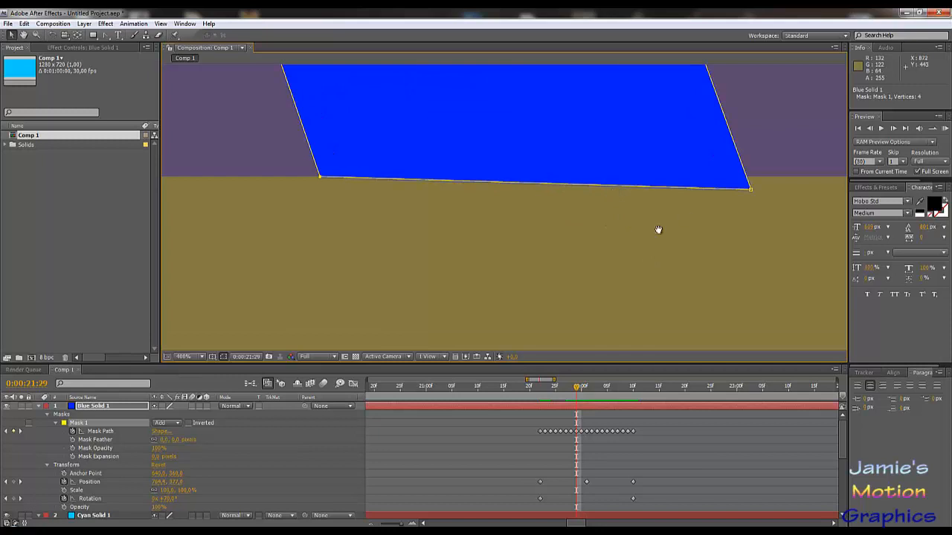
scroll(658, 229, up, 2)
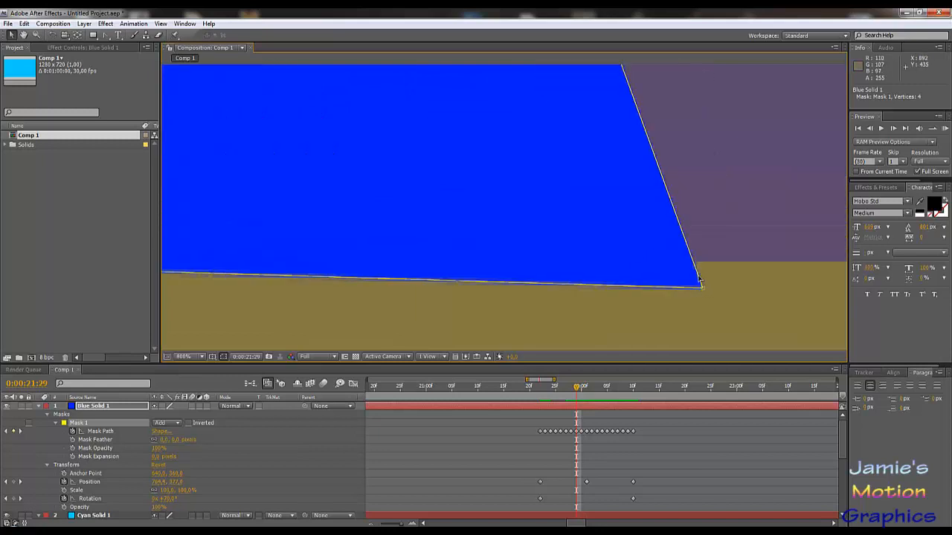
drag(699, 280, 690, 264)
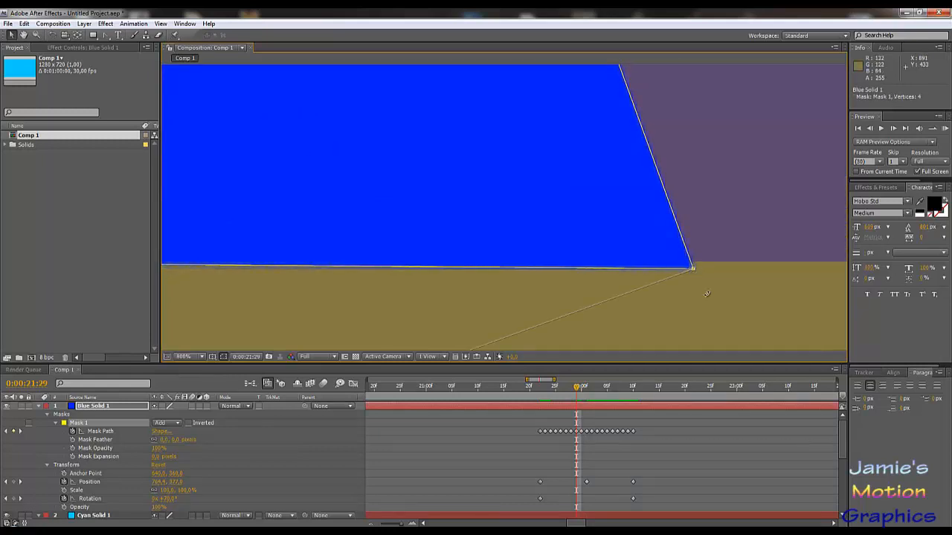
drag(717, 308, 675, 250)
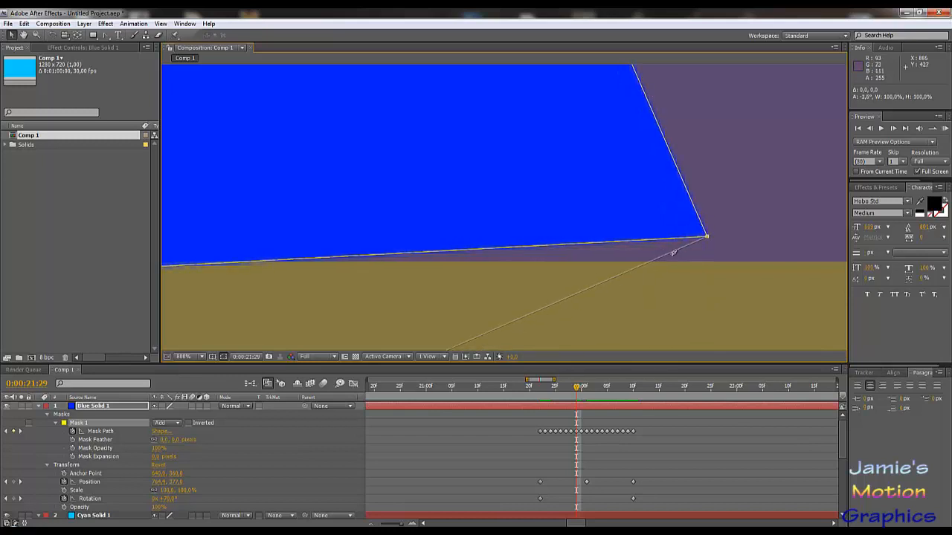
key(ctrl+z)
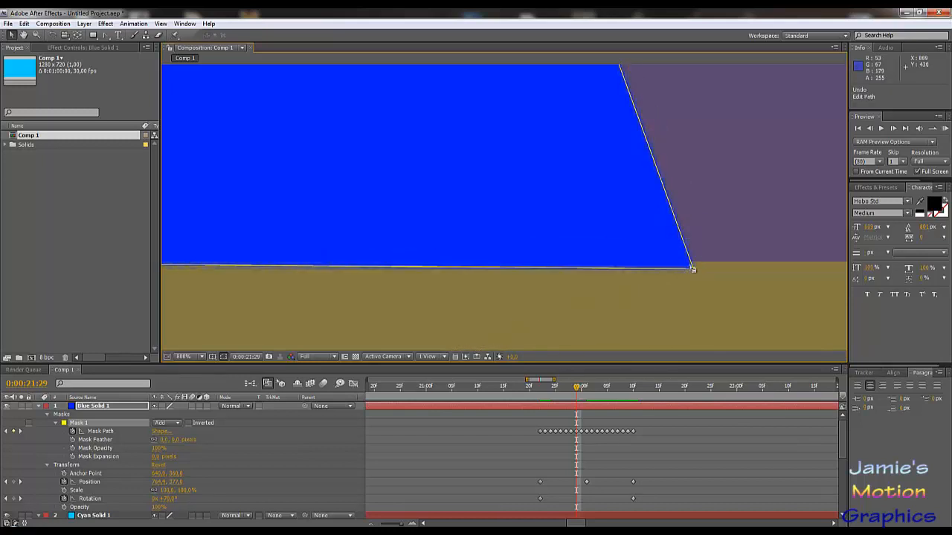
drag(693, 269, 692, 265)
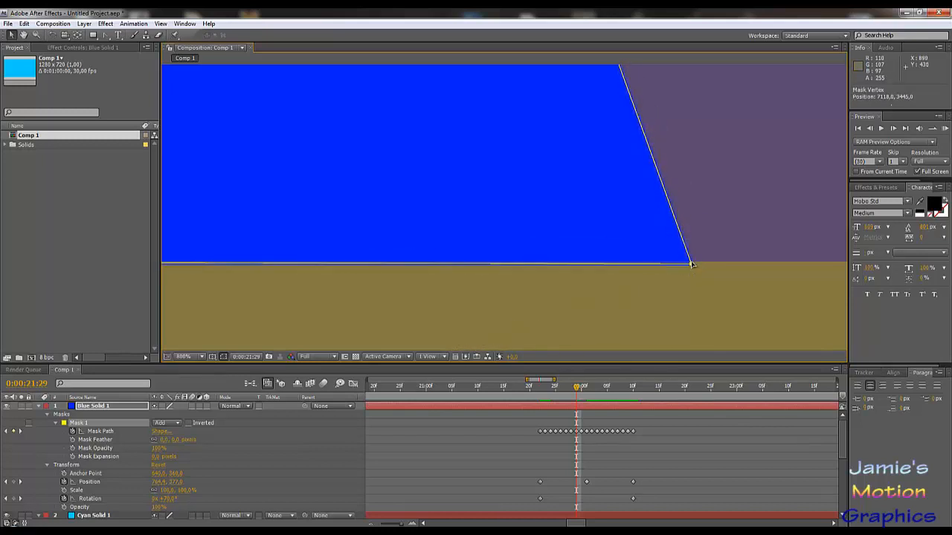
key(Page_Down)
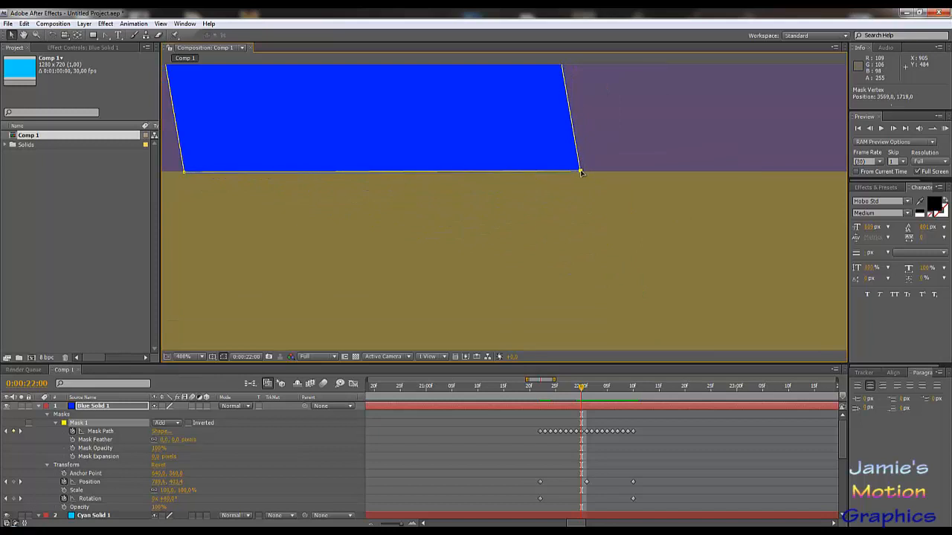
Step through the frames around the impact and back to 0:00:21:24 to check the square's contact with the ground.
key(Page_Down)
key(Page_Down)
key(Page_Down)
key(Page_Down)
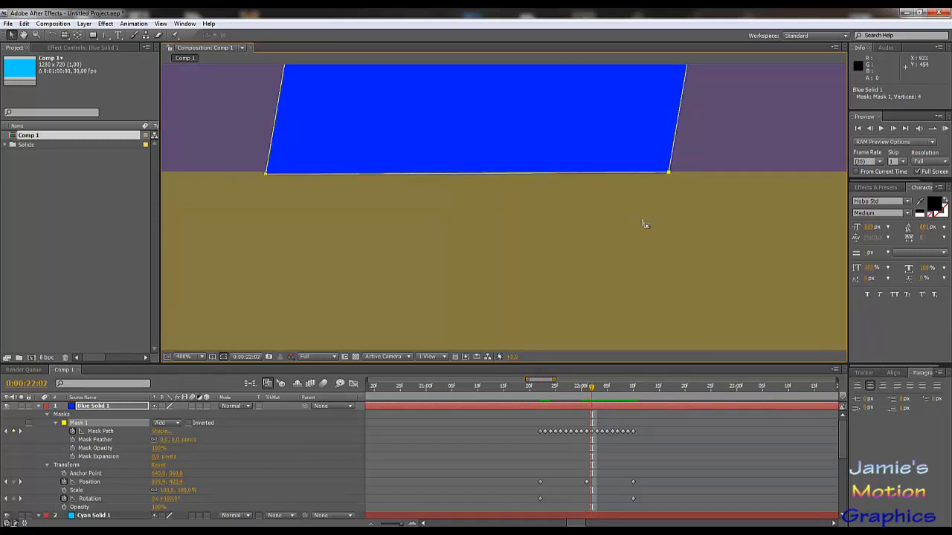
key(Page_Up)
key(Page_Up)
key(Page_Up)
key(Page_Up)
key(Page_Up)
key(Page_Up)
key(Page_Up)
scroll(525, 178, down, 7)
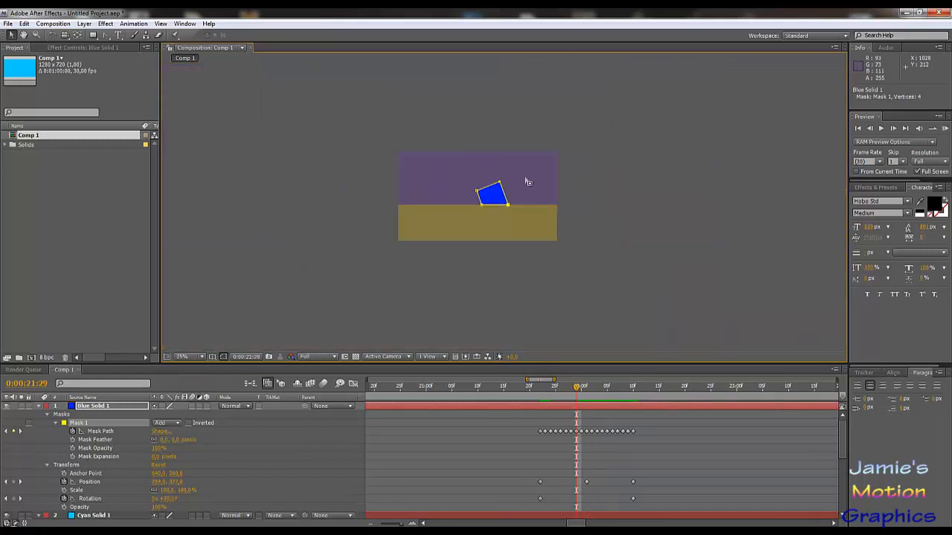
key(Page_Up)
key(Page_Up)
key(Page_Up)
scroll(476, 205, up, 4)
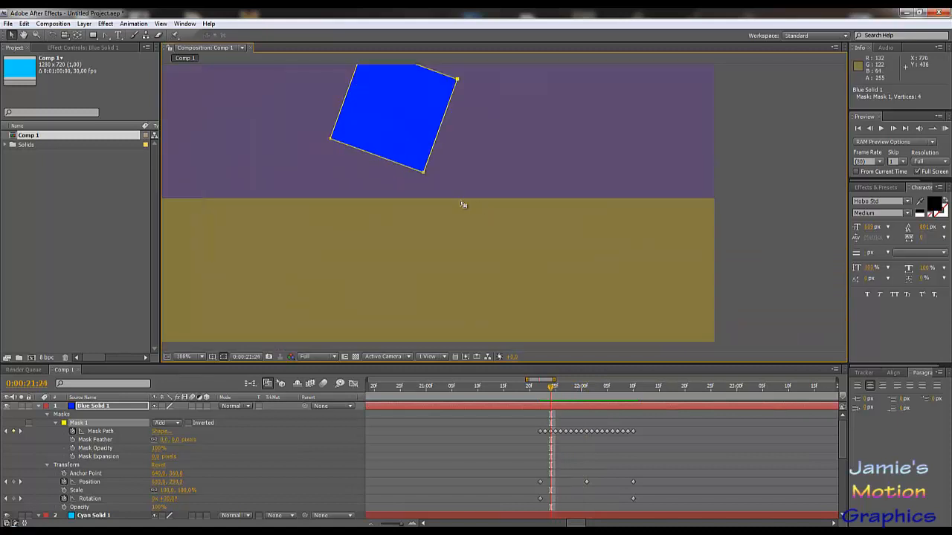
Deselect the blue square's mask and preview the rotating bounce from 0:00:21:20.
click(645, 290)
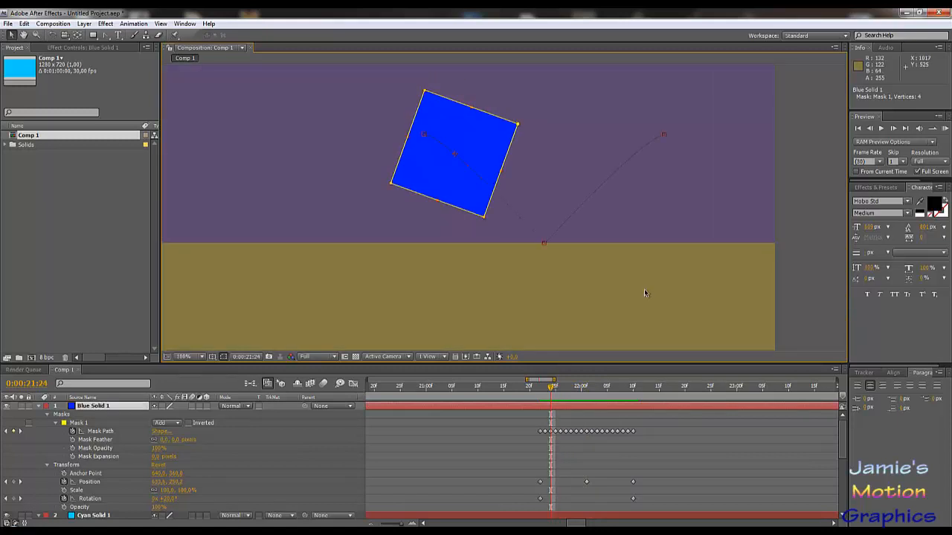
click(781, 273)
click(881, 129)
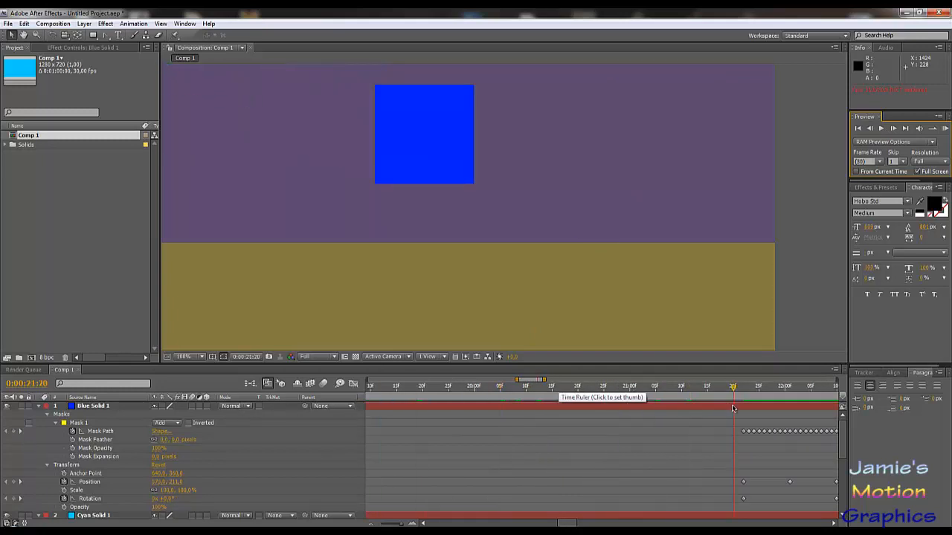
click(882, 128)
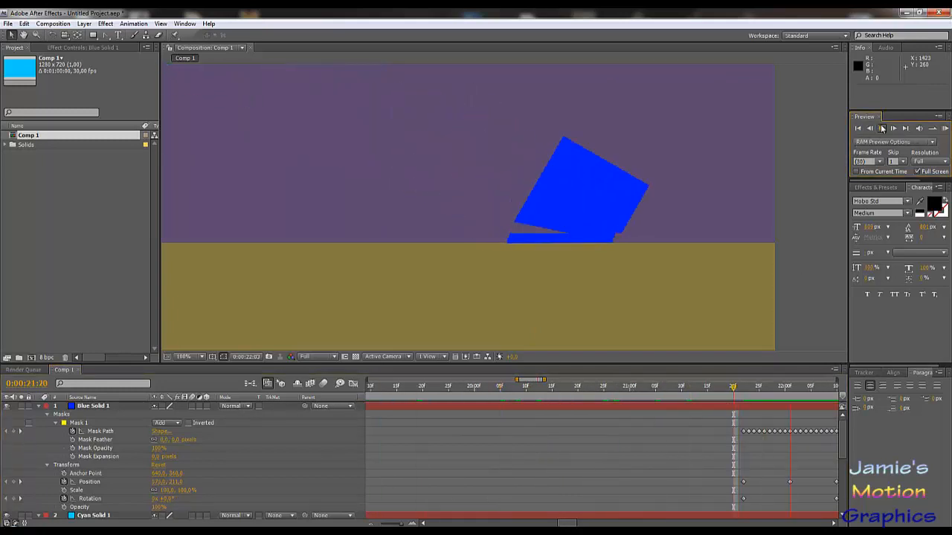
Lower the upper-right mask vertex of Blue Solid 1 at 0:00:22:00 to flatten the square just before full impact.
click(882, 128)
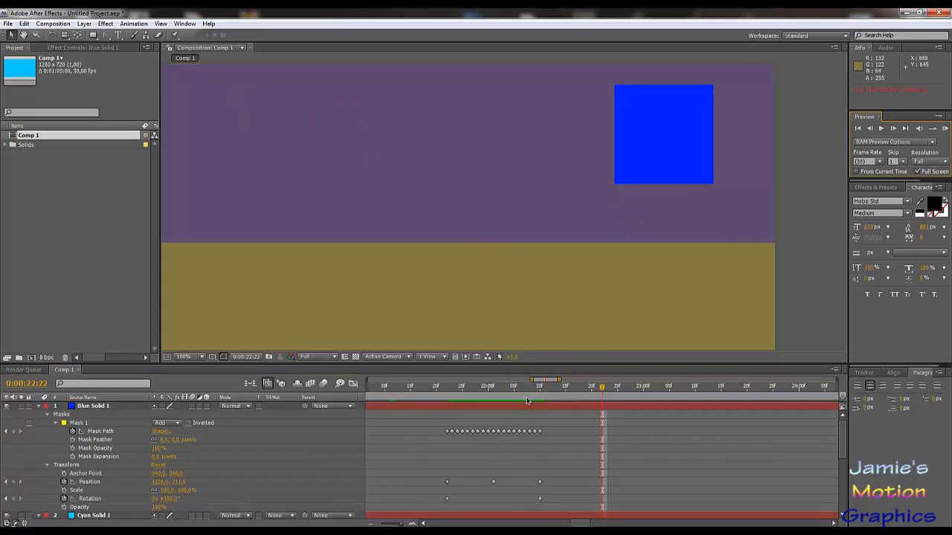
drag(526, 402, 499, 433)
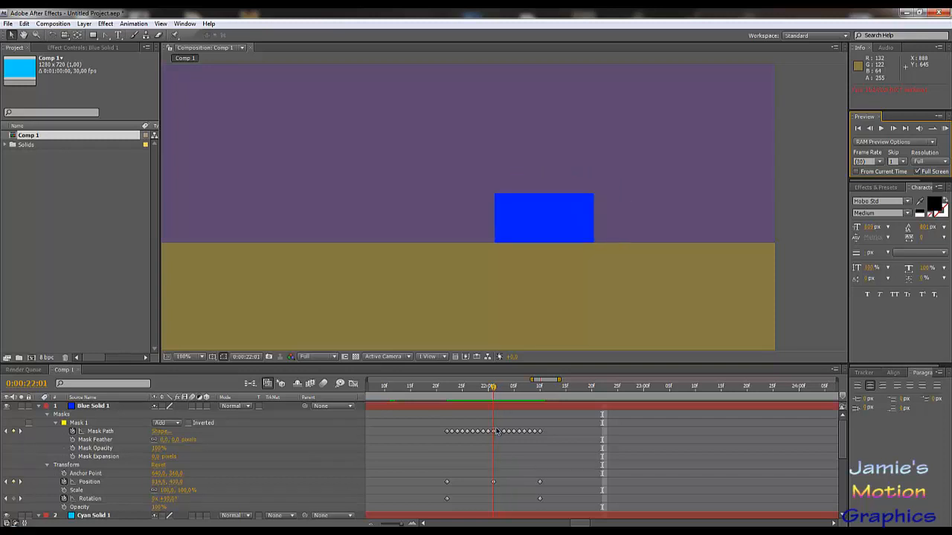
mouse_move(497, 431)
mouse_down()
mouse_move(505, 433)
mouse_move(478, 431)
mouse_move(488, 434)
mouse_up()
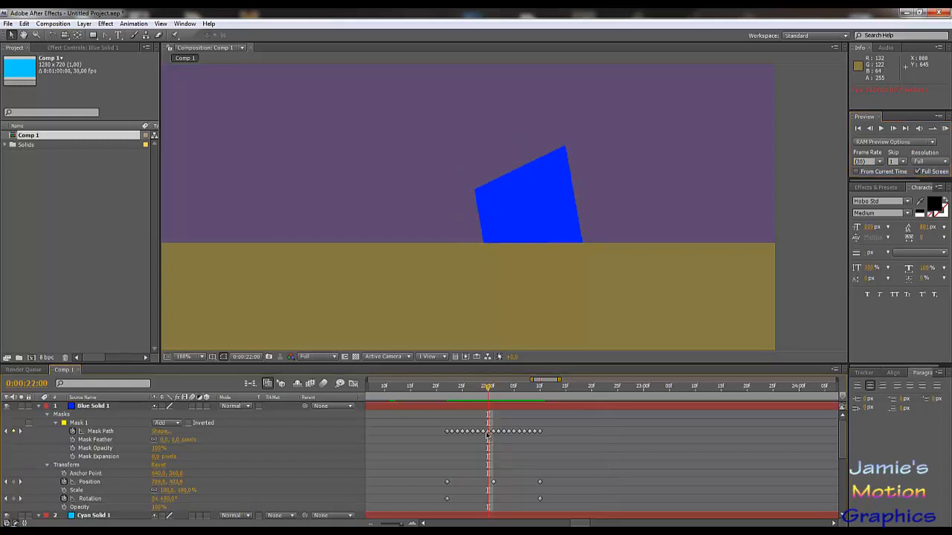
click(489, 434)
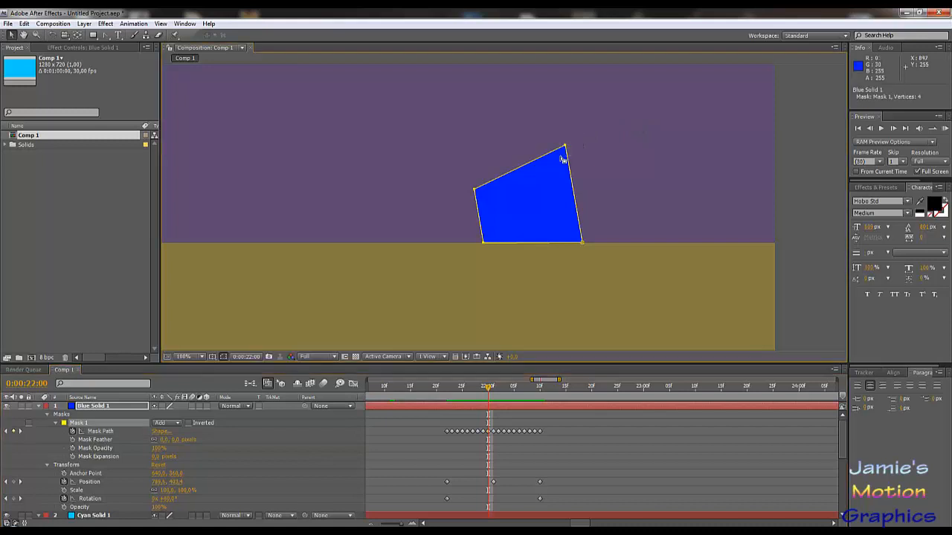
drag(566, 147, 568, 168)
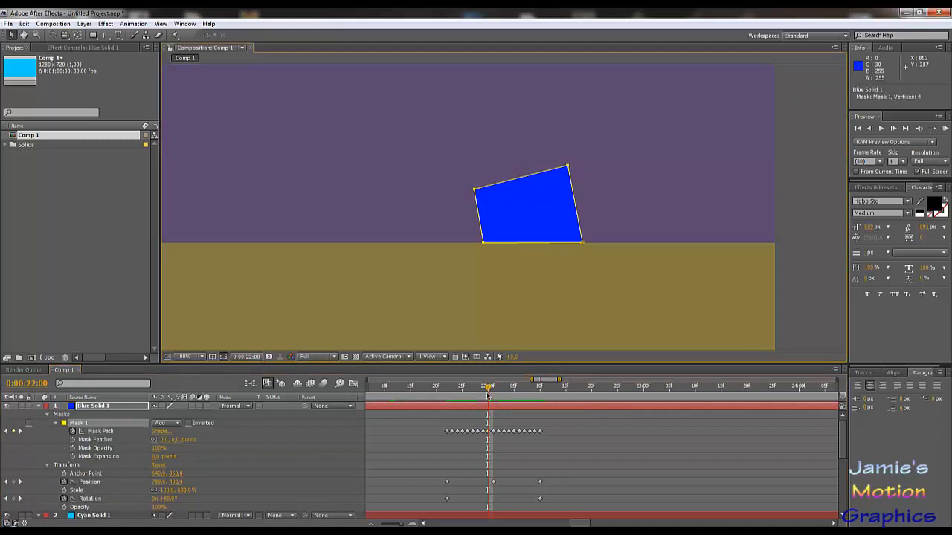
Hide Blue Solid 1 at 0:00:21:22 and collapse the properties of Blue Solid 1 and Cyan Solid 1.
mouse_move(490, 389)
mouse_down()
mouse_move(477, 390)
mouse_move(543, 409)
mouse_move(447, 419)
mouse_up()
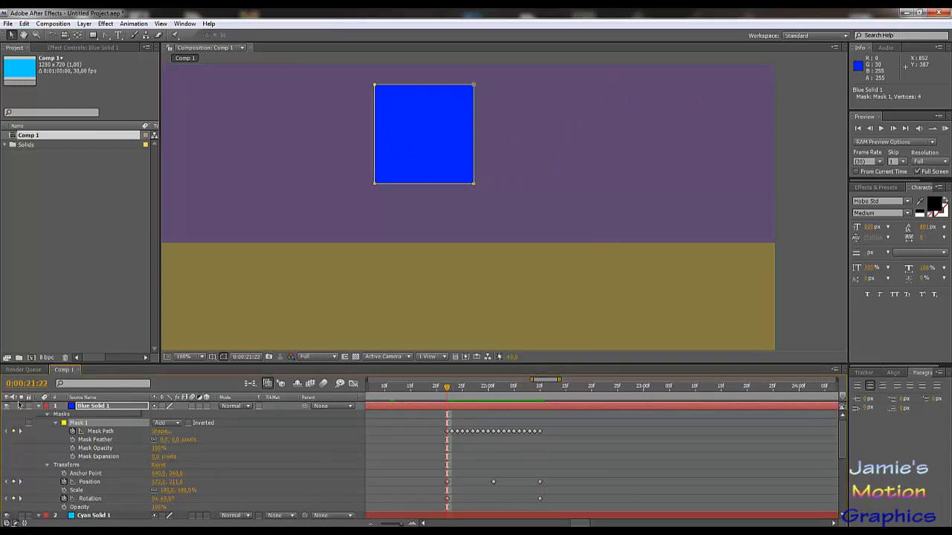
scroll(290, 247, down, 3)
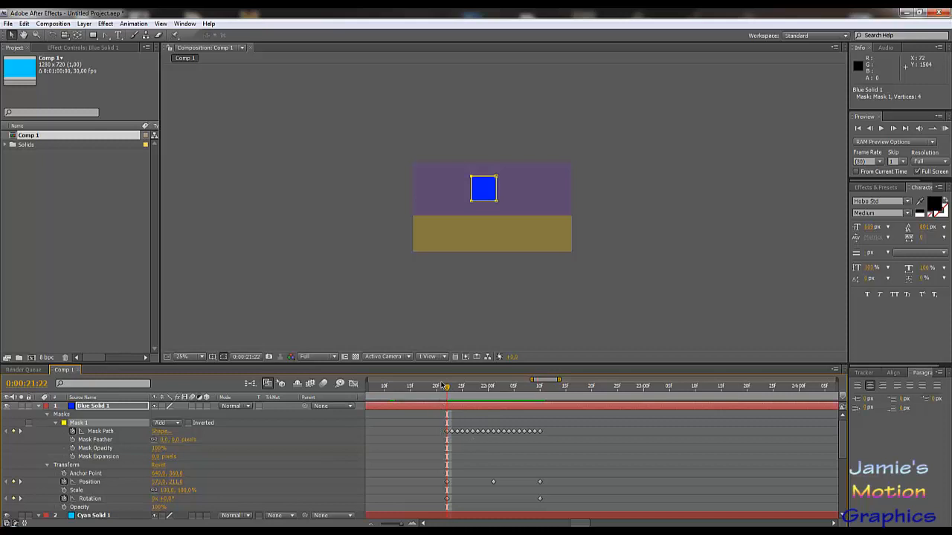
click(7, 407)
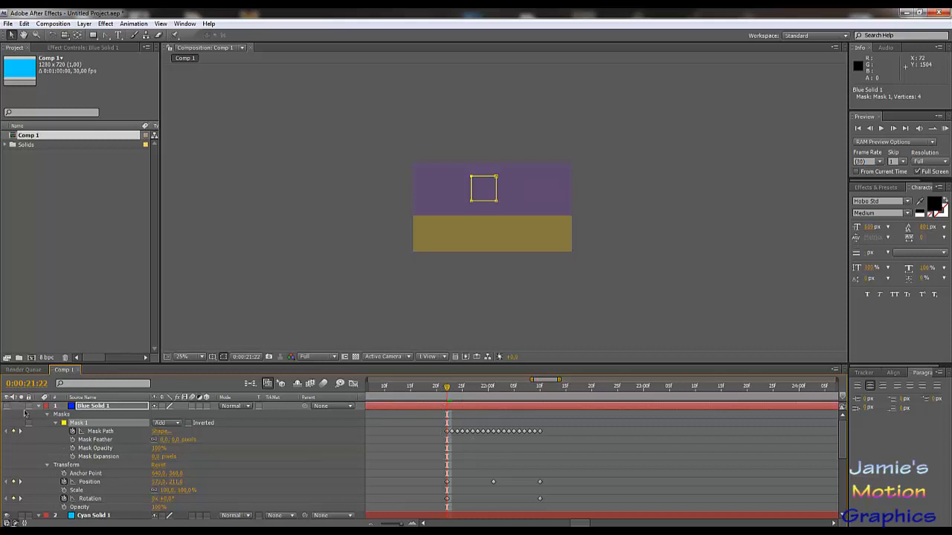
click(39, 408)
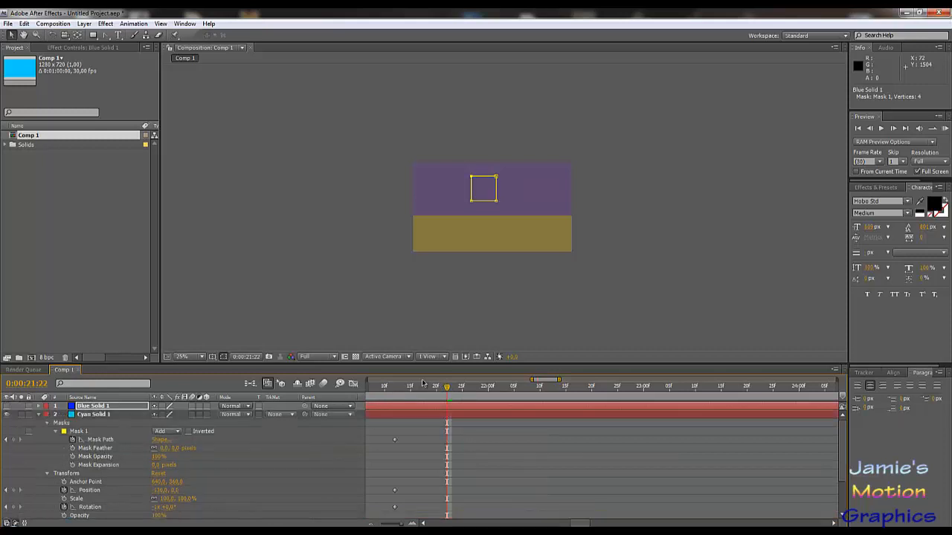
click(40, 415)
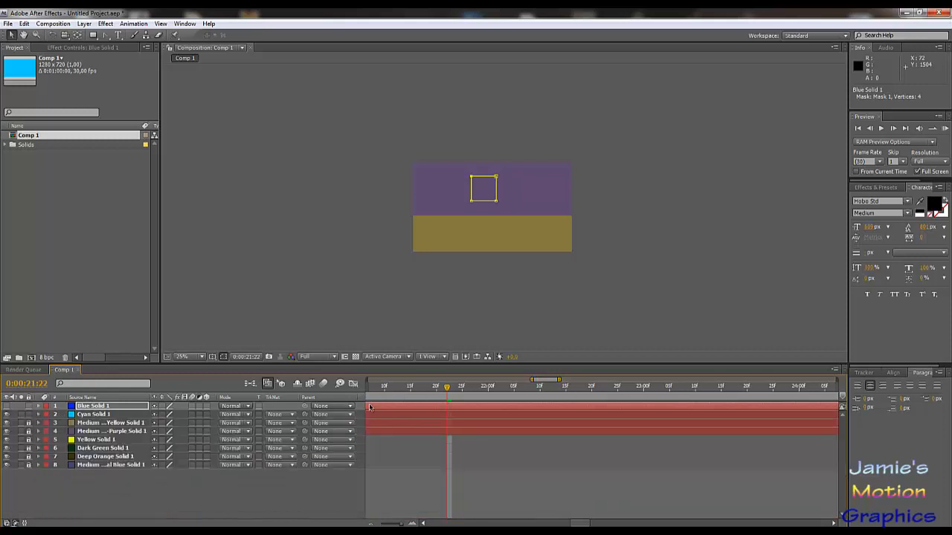
Play back the cyan square's earlier bounces and scrub to 0:00:15:28 to review its motion.
key(space)
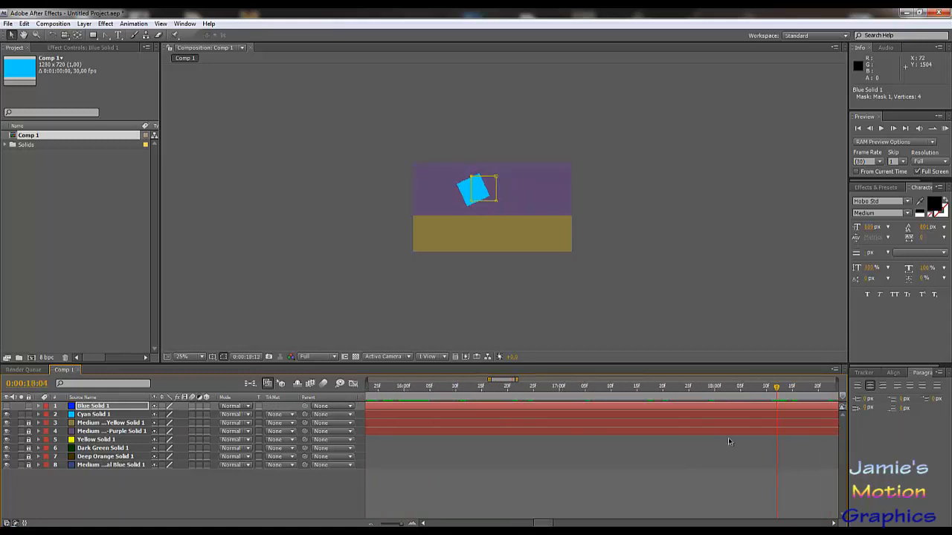
drag(633, 444, 405, 454)
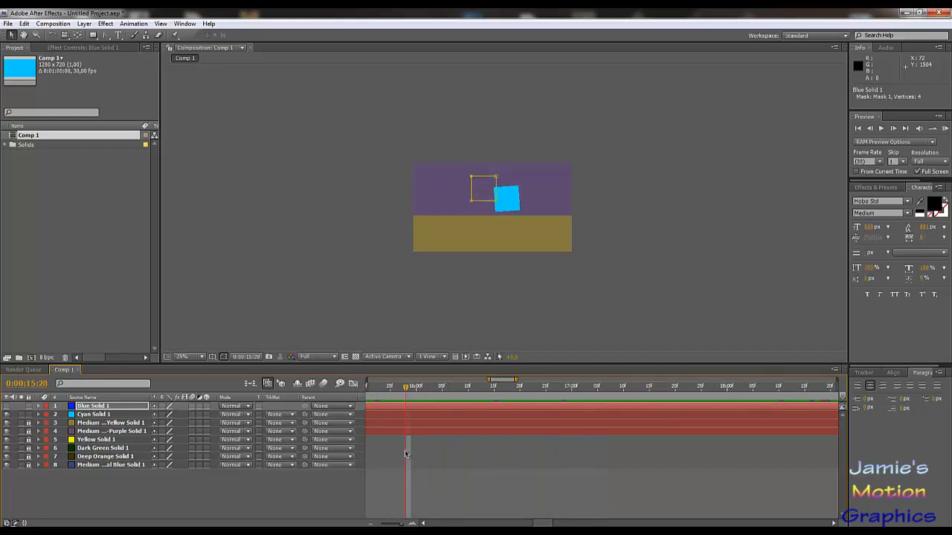